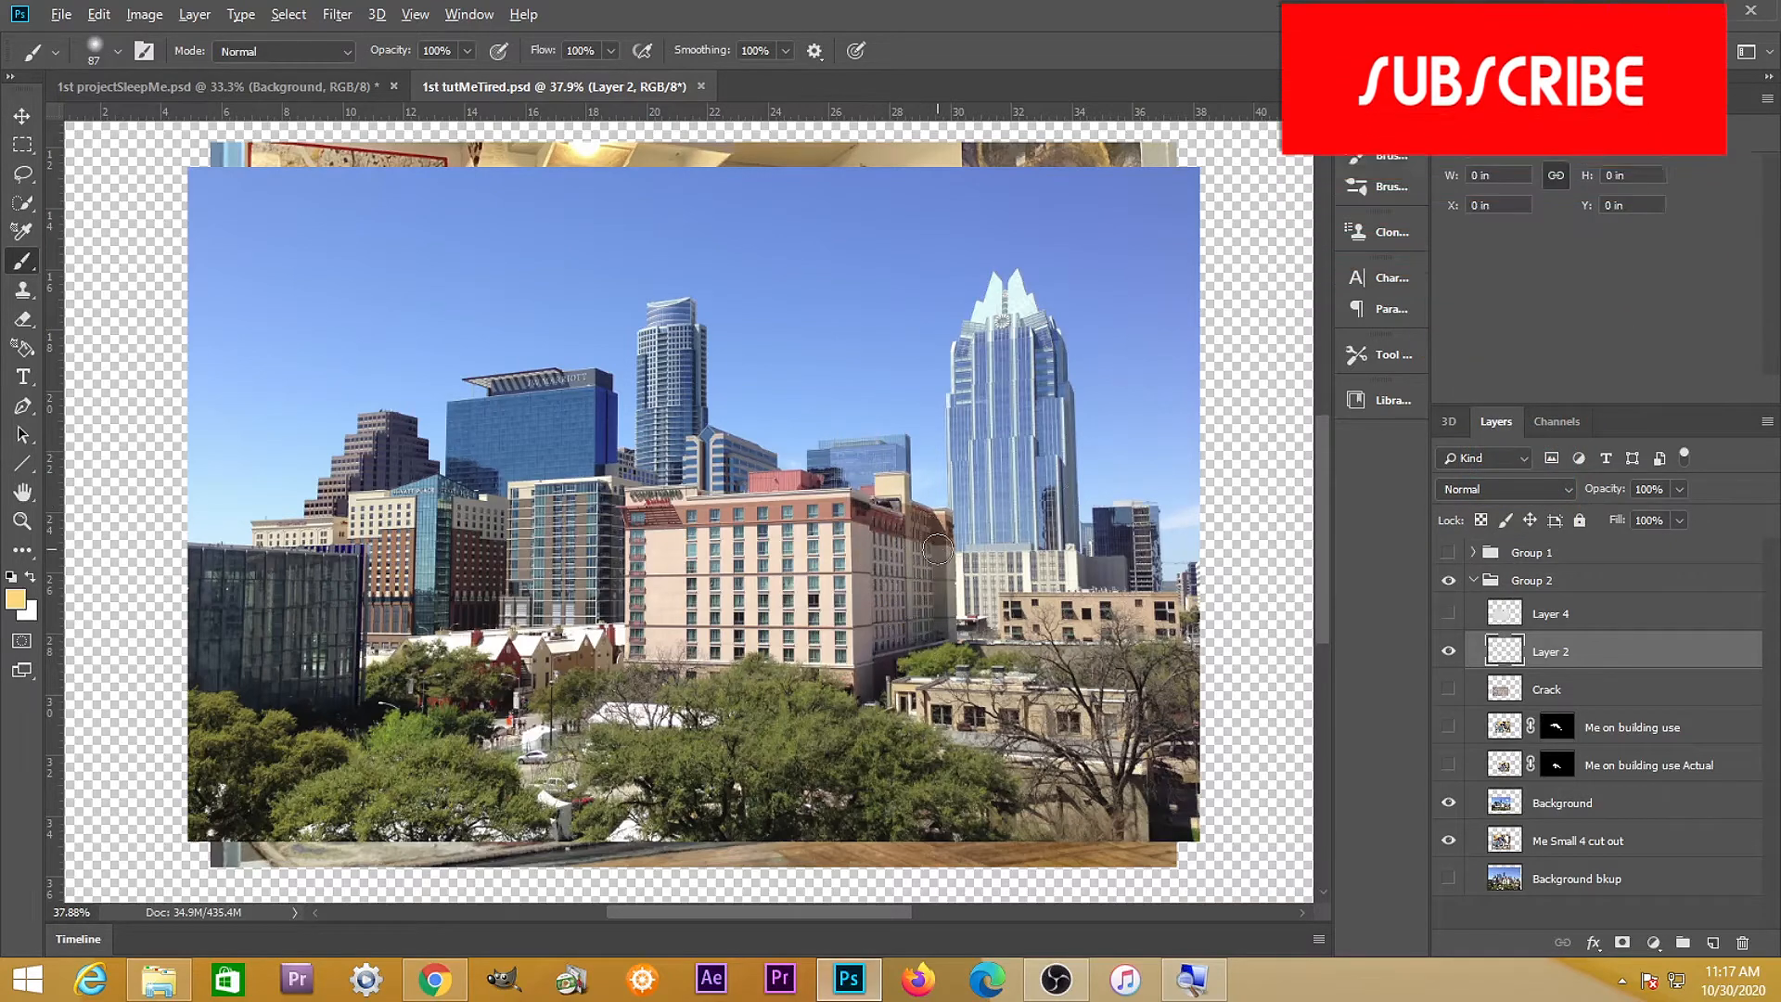
Paint temporary yellow guide strokes across the city photo's sky and hotel roof line, undoing each one
scroll(925, 526, "up", 6)
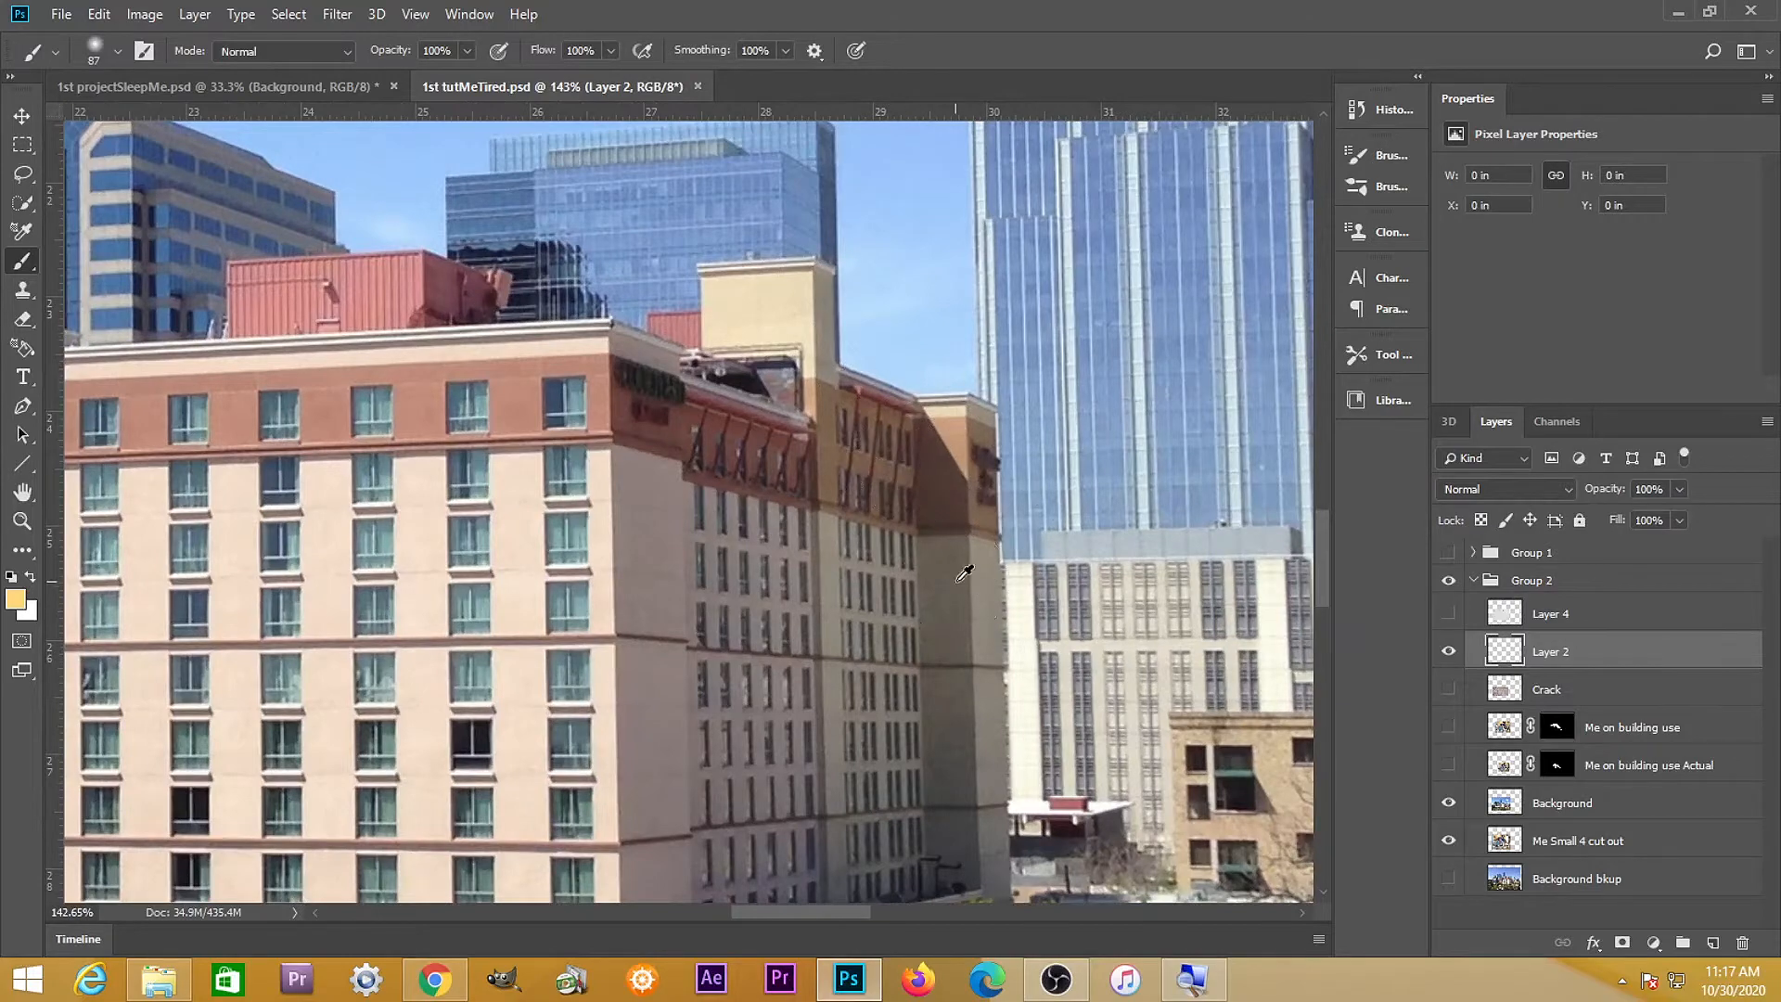
scroll(939, 458, "down", 6)
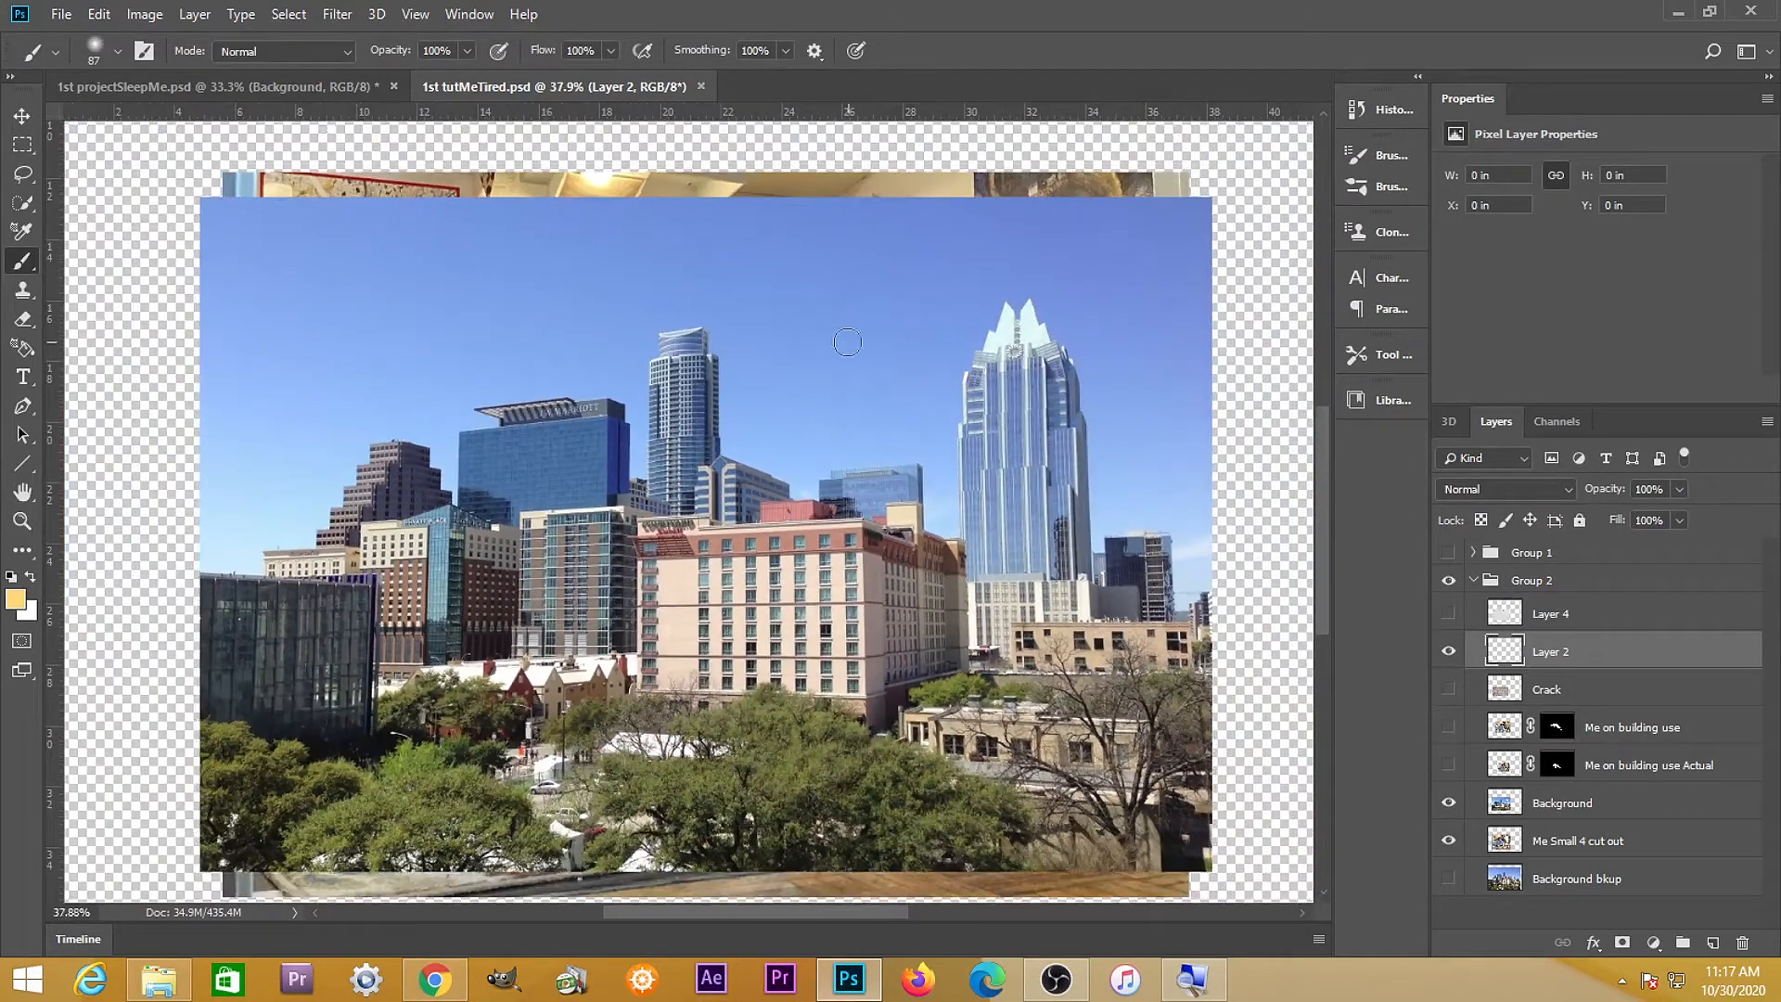
left_click_drag(739, 215, 1137, 842)
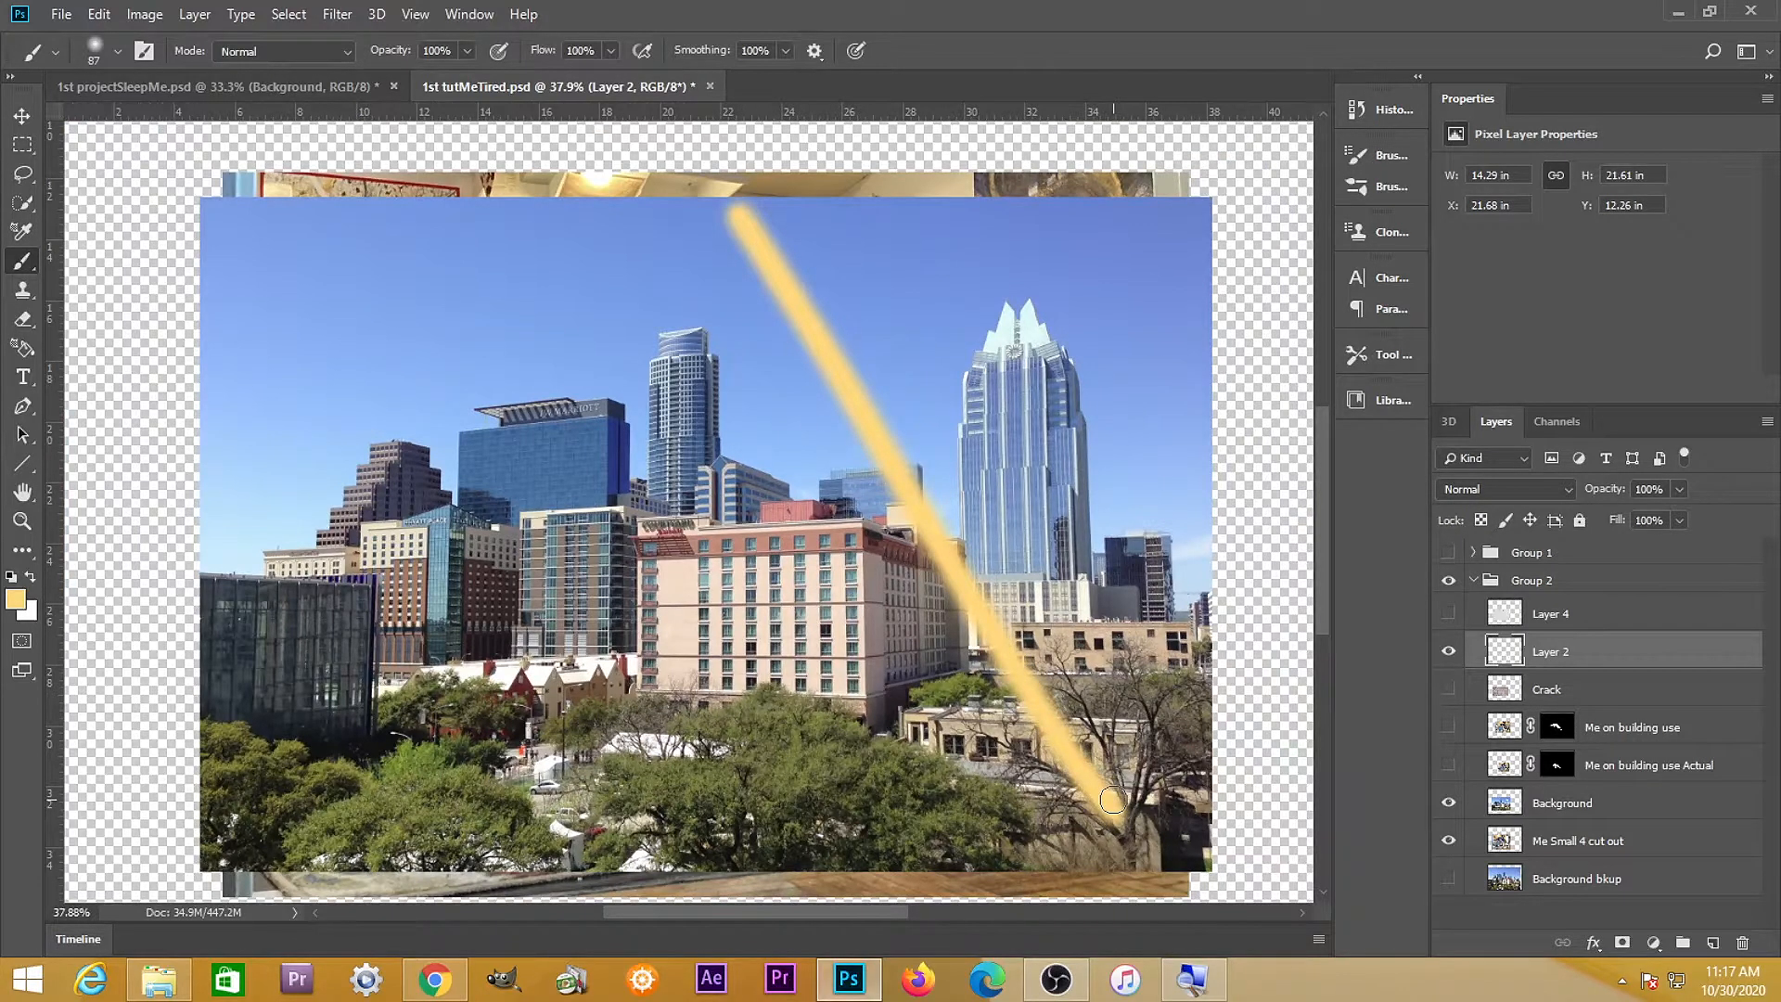
key("ctrl+z")
scroll(871, 475, "up", 3)
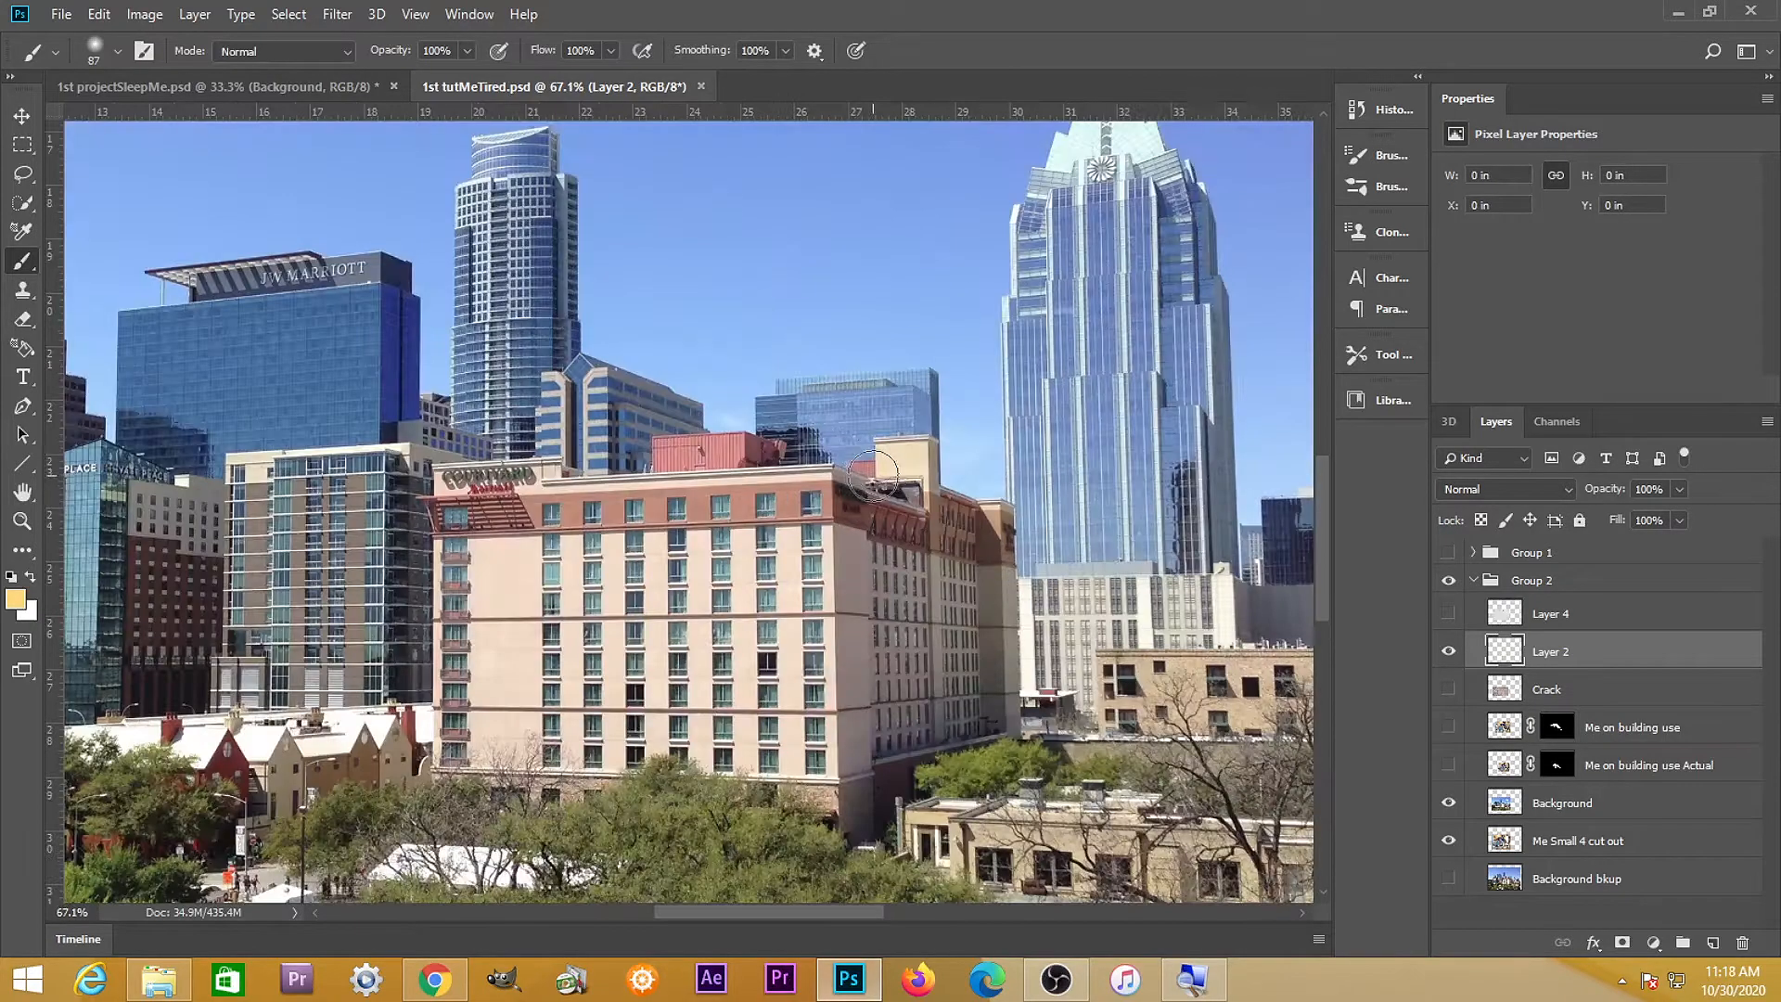
mouse_move(816, 459)
left_mouse_down()
mouse_move(913, 468)
mouse_move(1291, 613)
left_mouse_up()
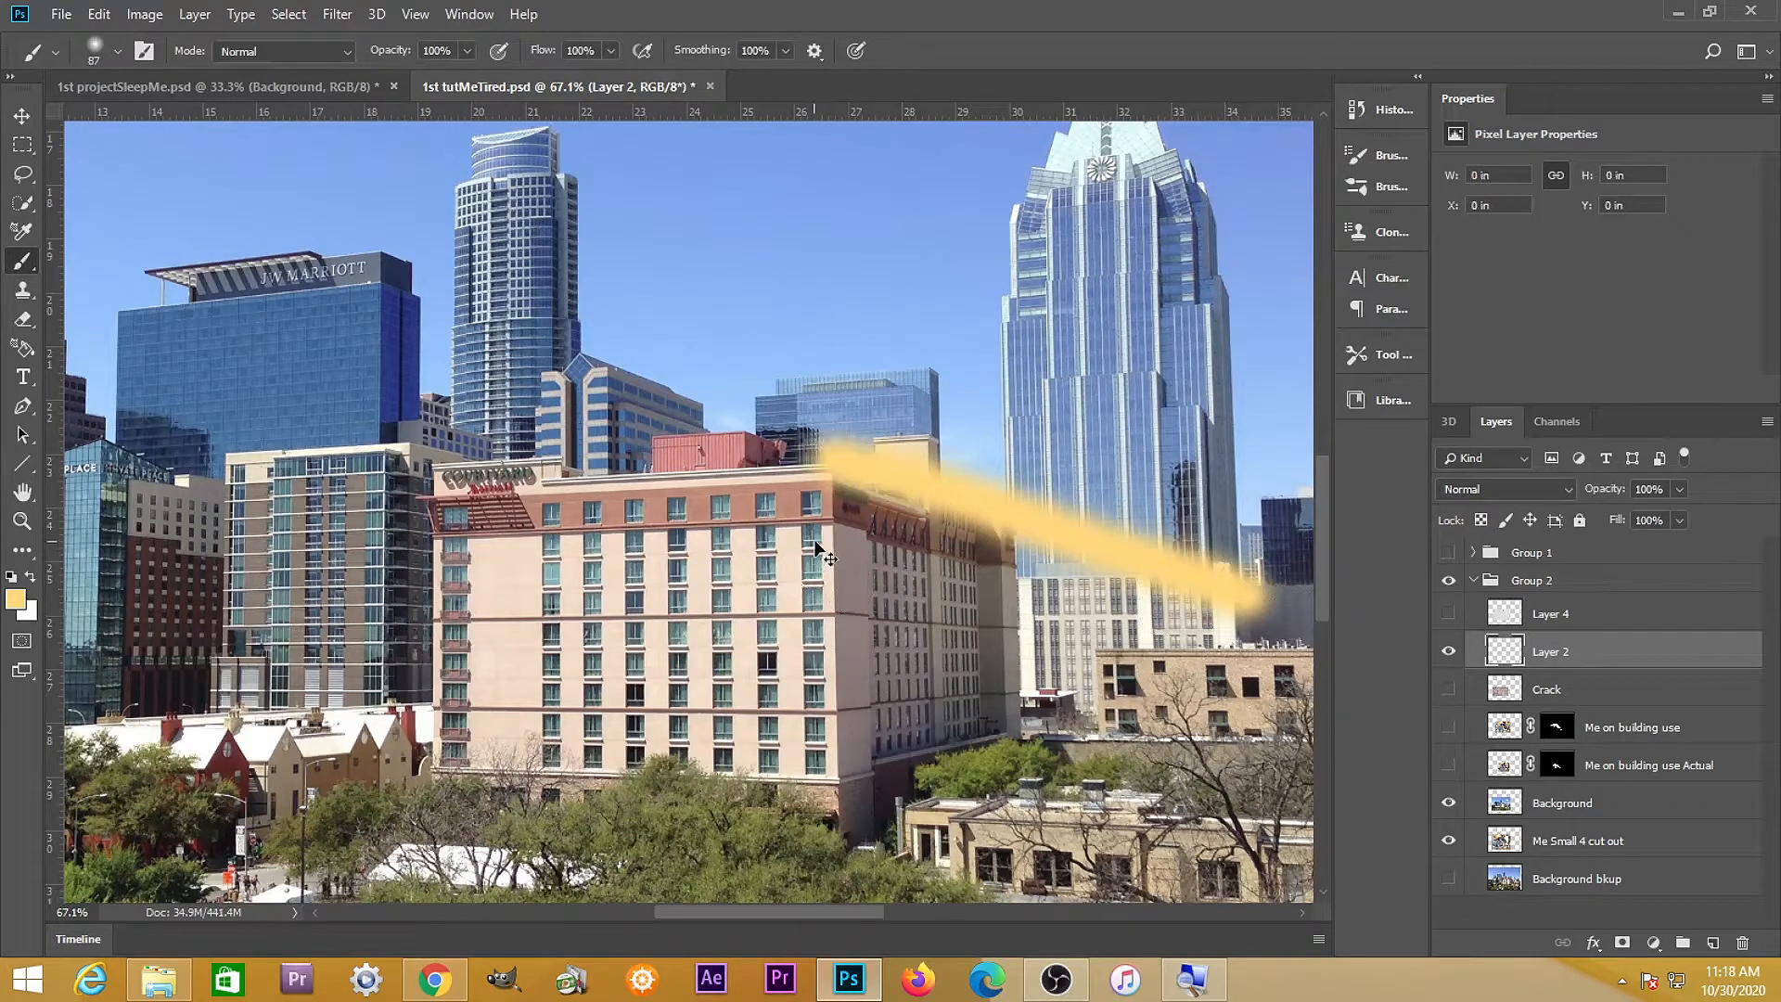
key("ctrl+z")
left_click_drag(844, 459, 92, 509)
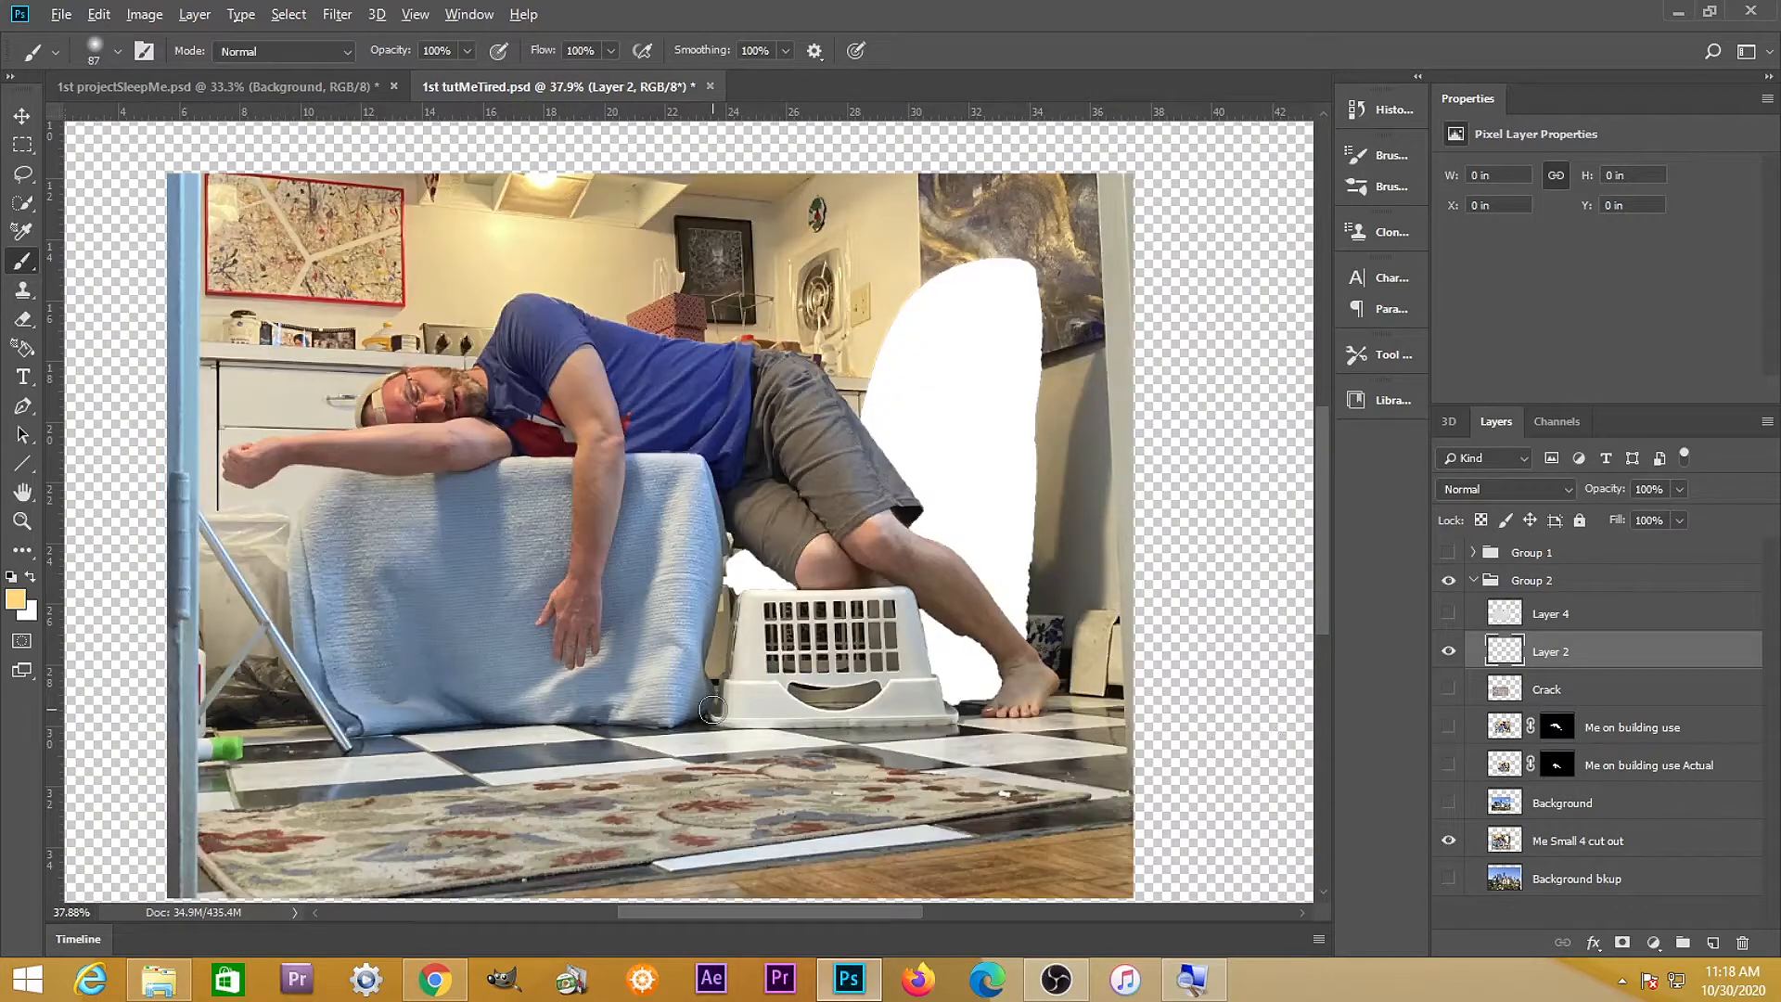
Mark the draped blanket's upper edge, the man's legs and the laundry basket with temporary brush strokes, undoing each one
scroll(714, 707, "down", 3)
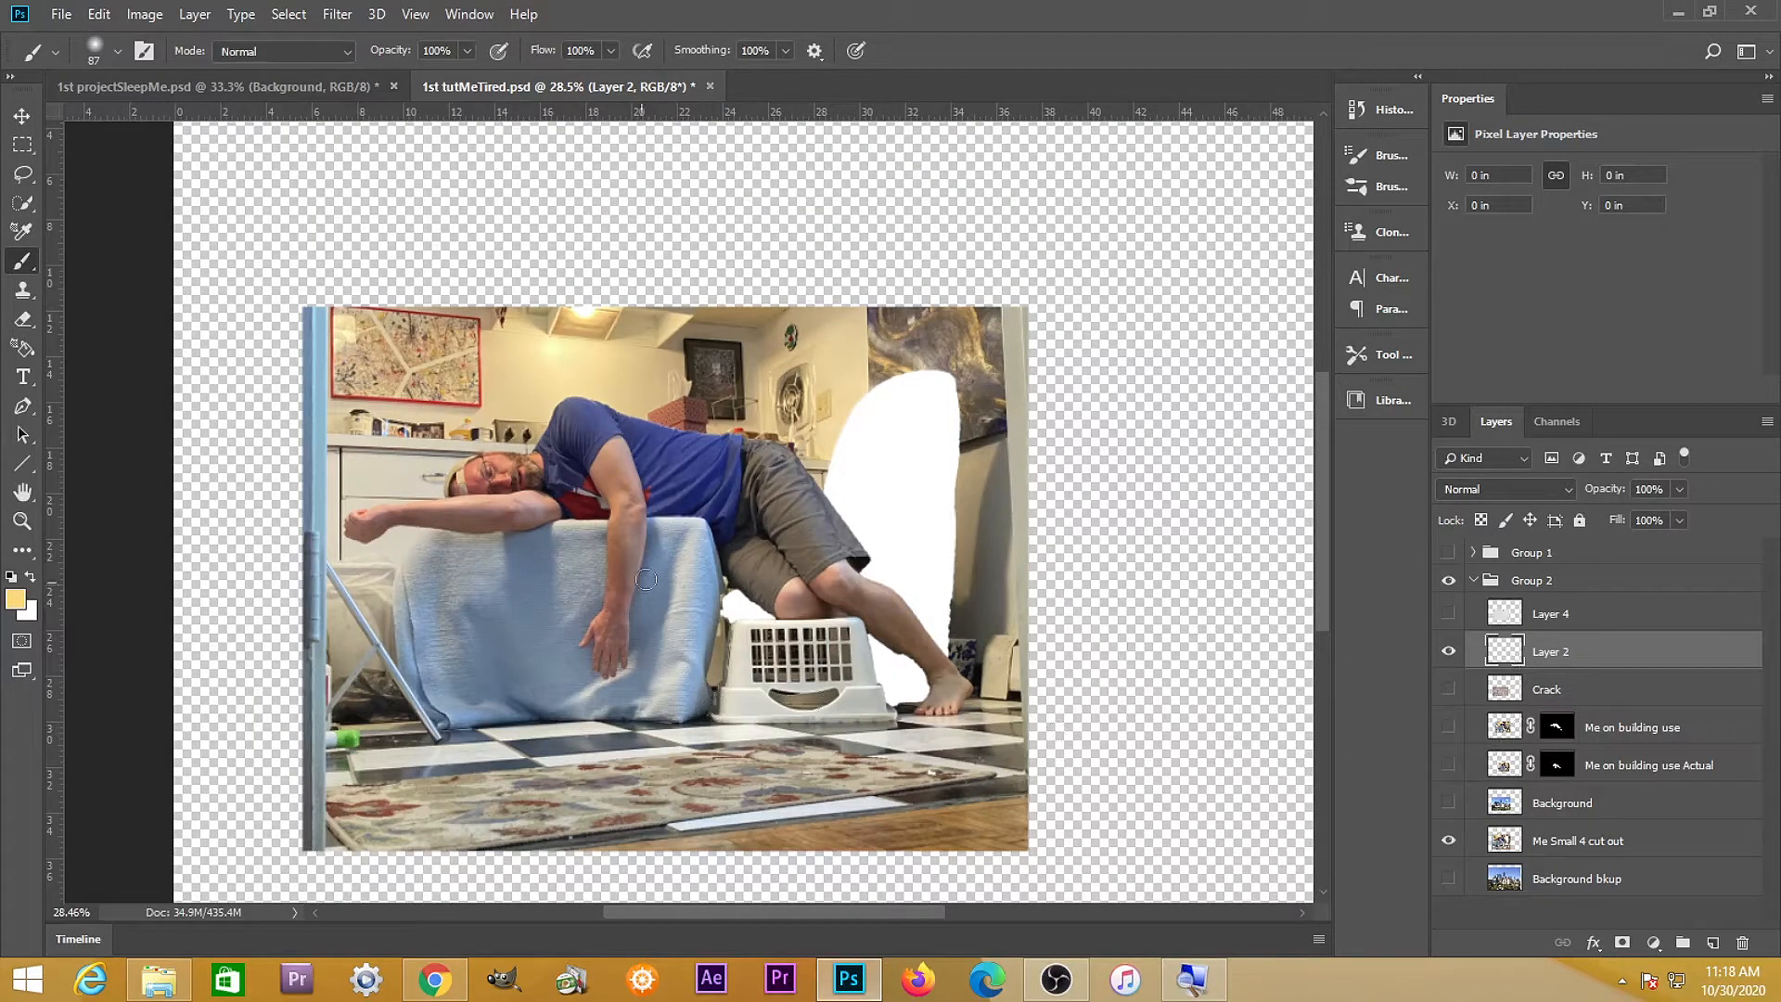
left_click_drag(720, 520, 298, 540)
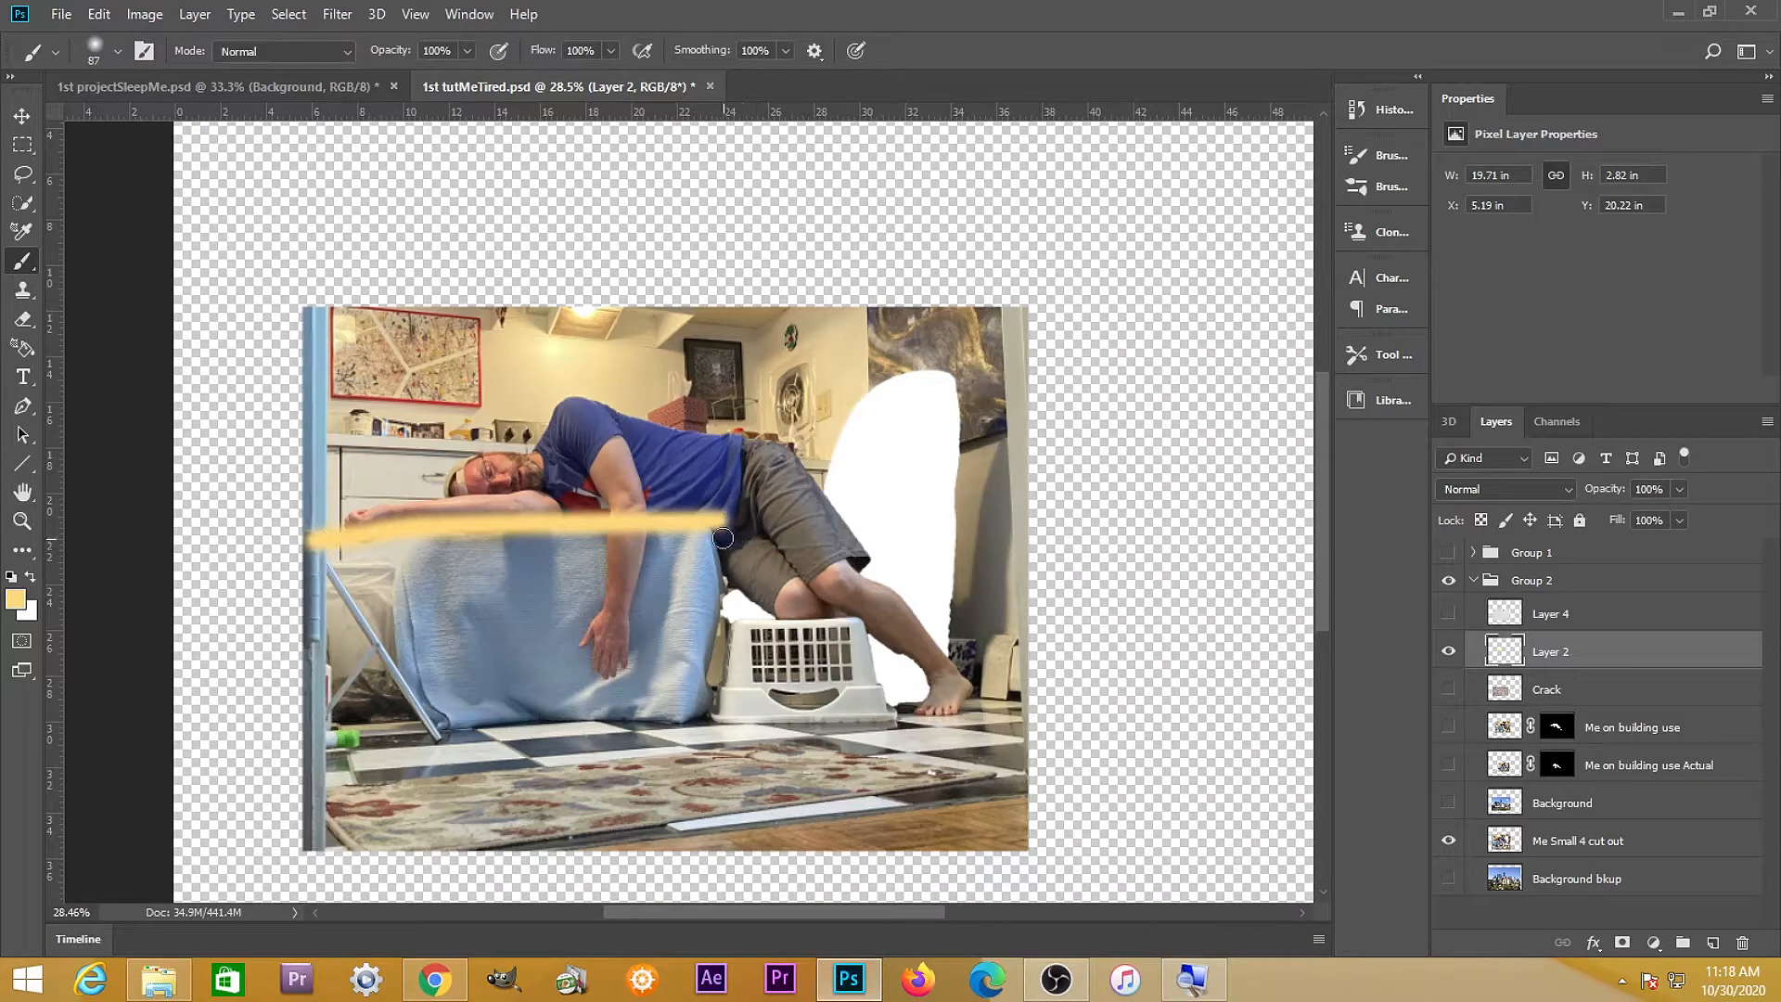
left_click_drag(673, 488, 1011, 748)
key("ctrl+z")
key("ctrl+z")
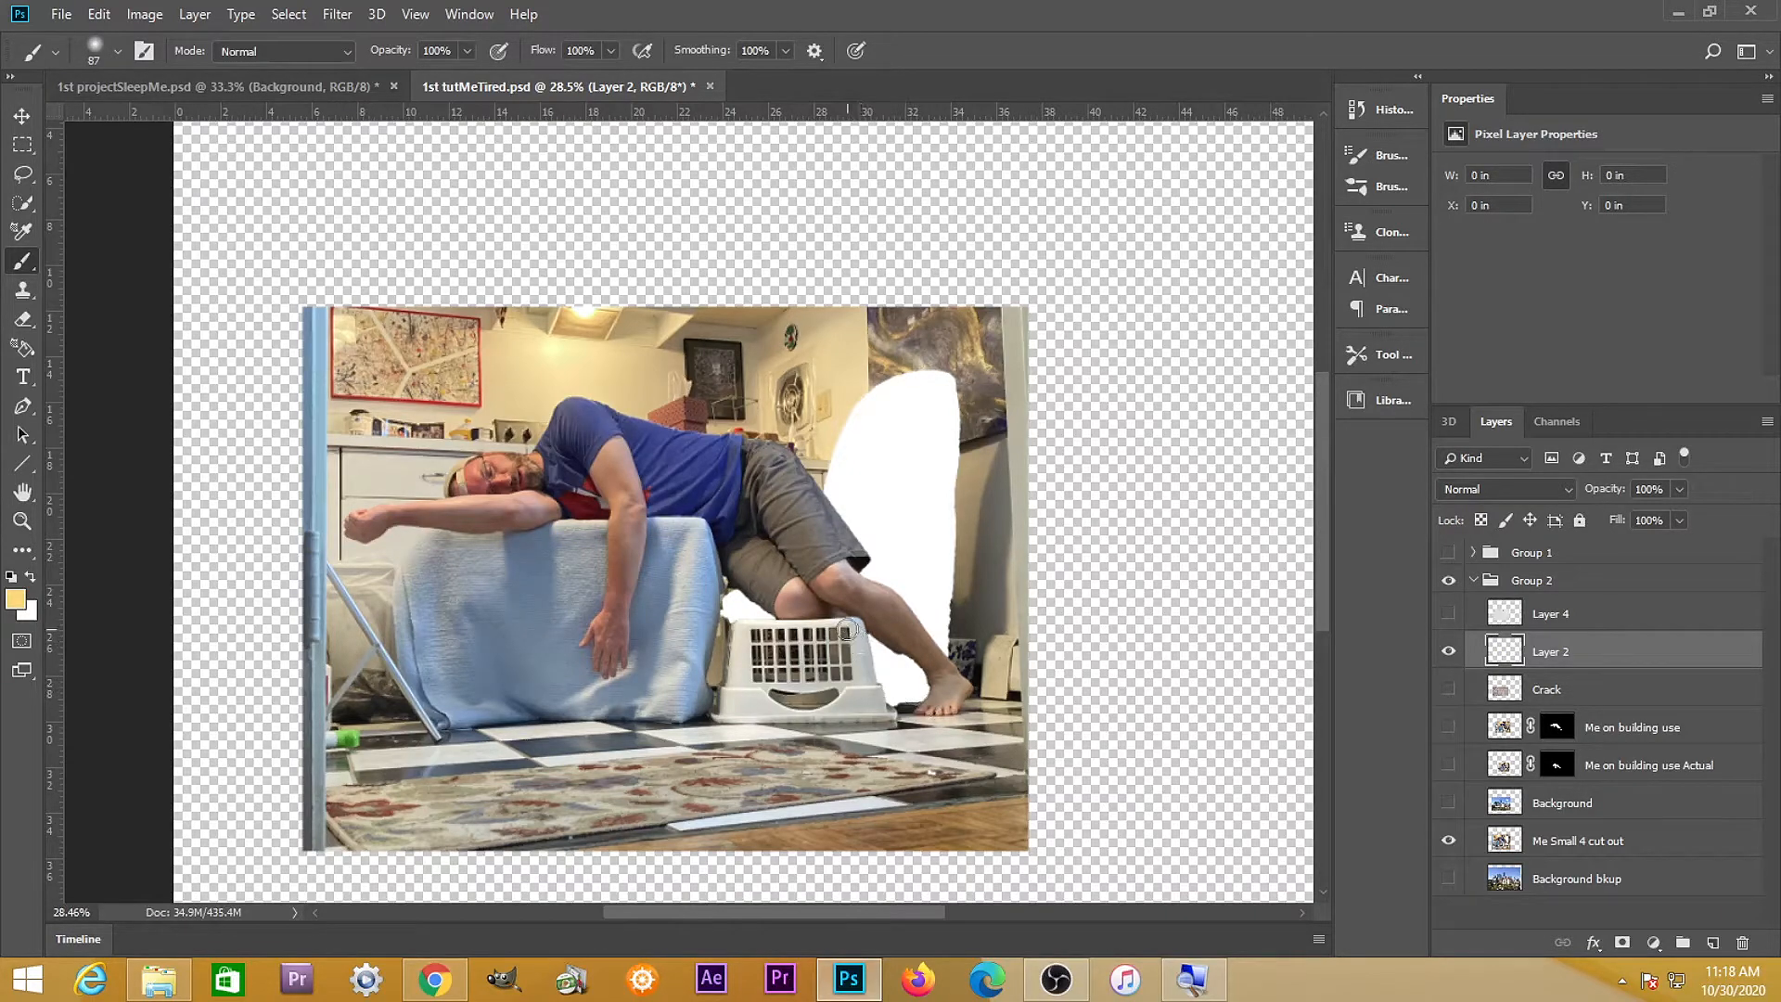
left_click_drag(725, 629, 919, 632)
key("ctrl+z")
Circle the area beside the blanket, trace the door edge and paint a diagonal across the man photo, undoing each stroke
mouse_move(376, 605)
left_mouse_down()
mouse_move(408, 709)
mouse_move(310, 618)
left_mouse_up()
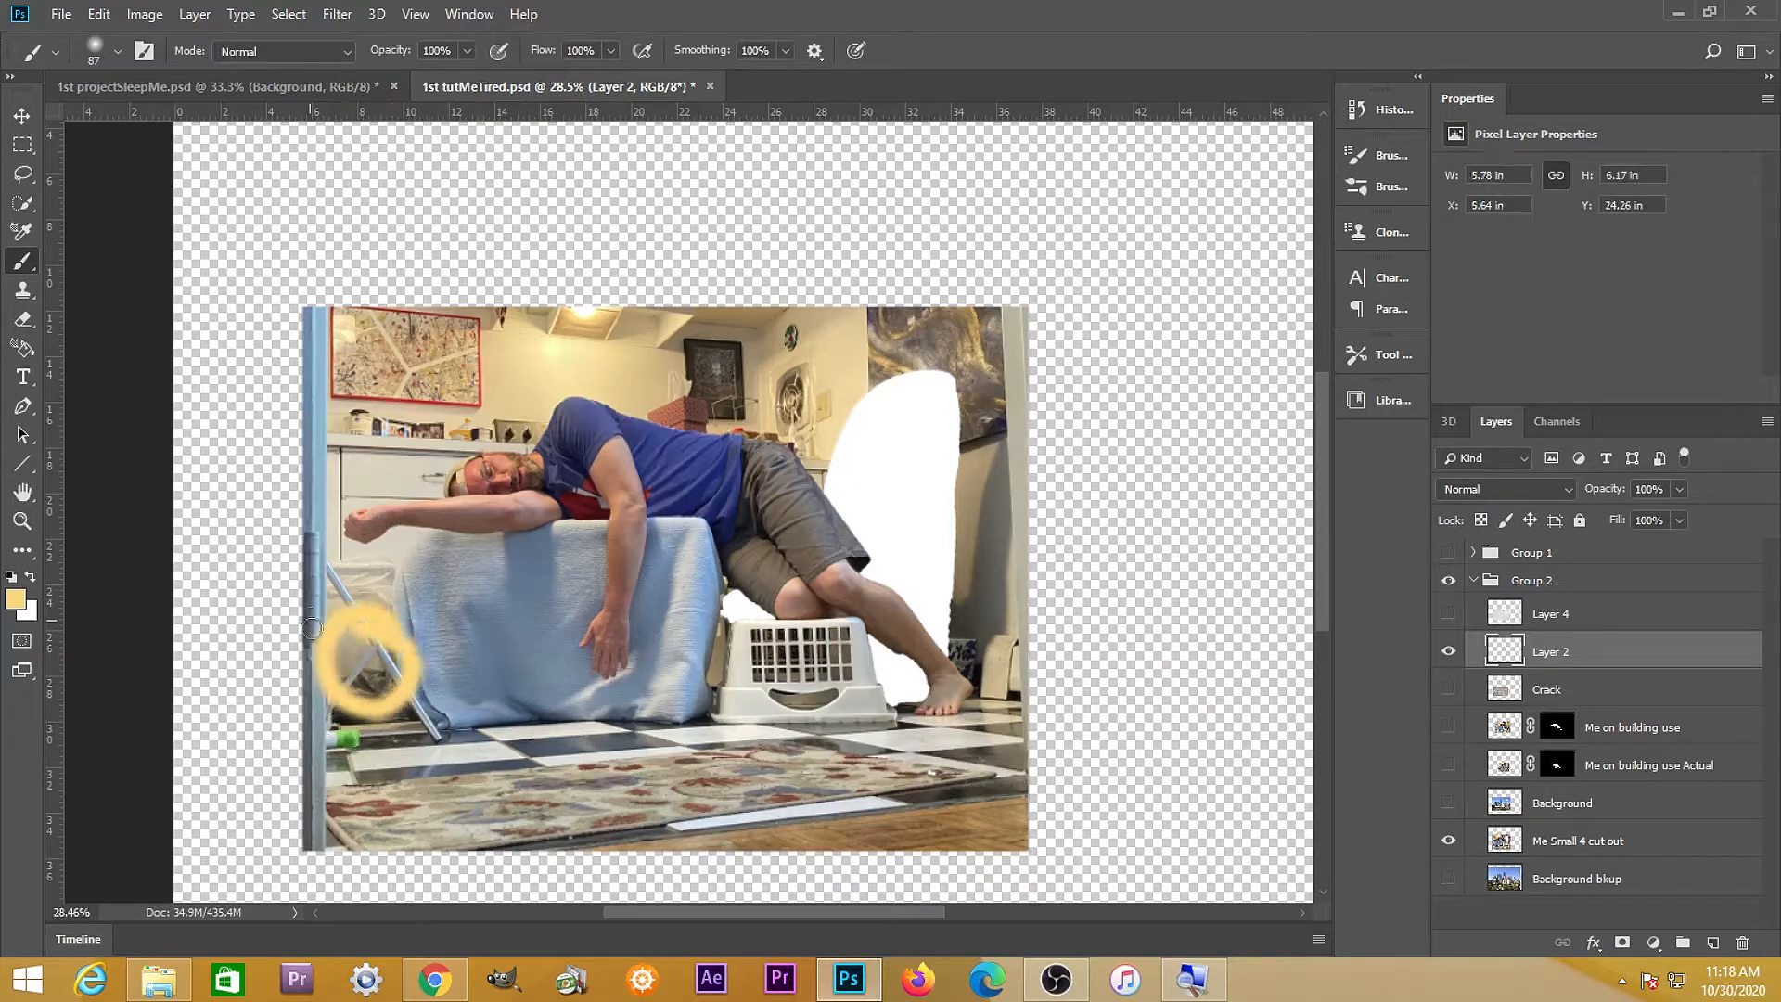
key("ctrl+z")
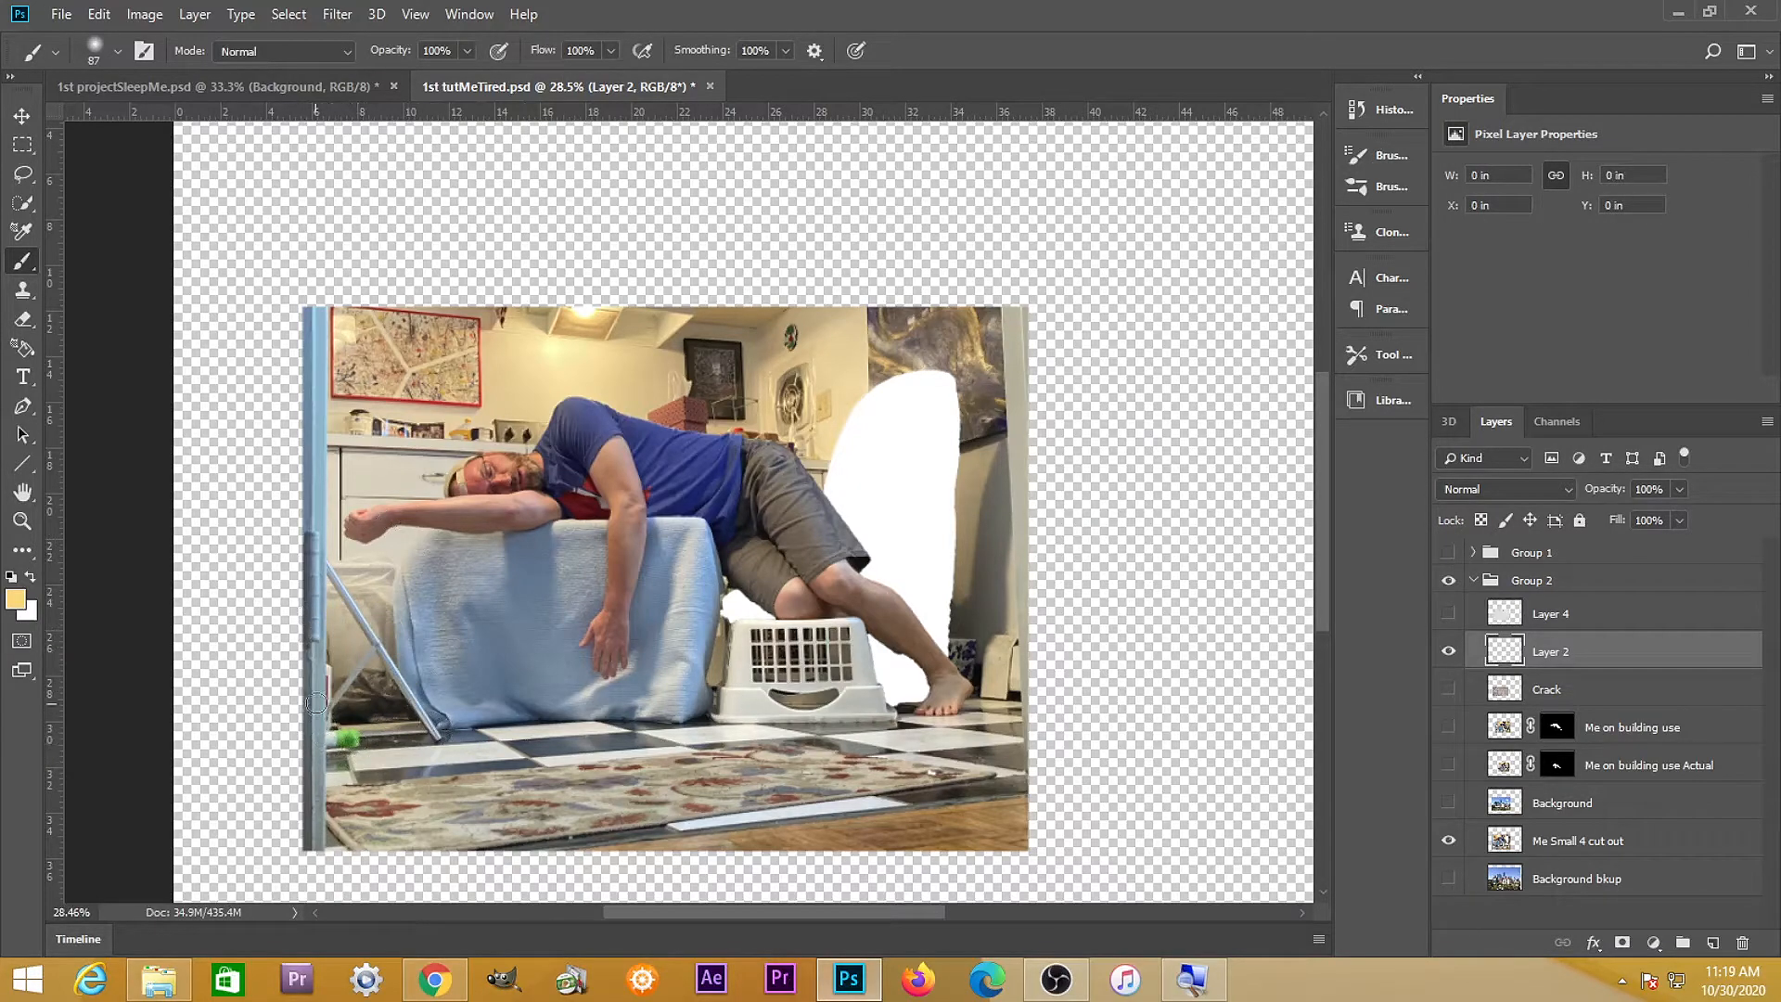
left_click_drag(326, 683, 335, 243)
key("ctrl+z")
left_click_drag(516, 145, 924, 884)
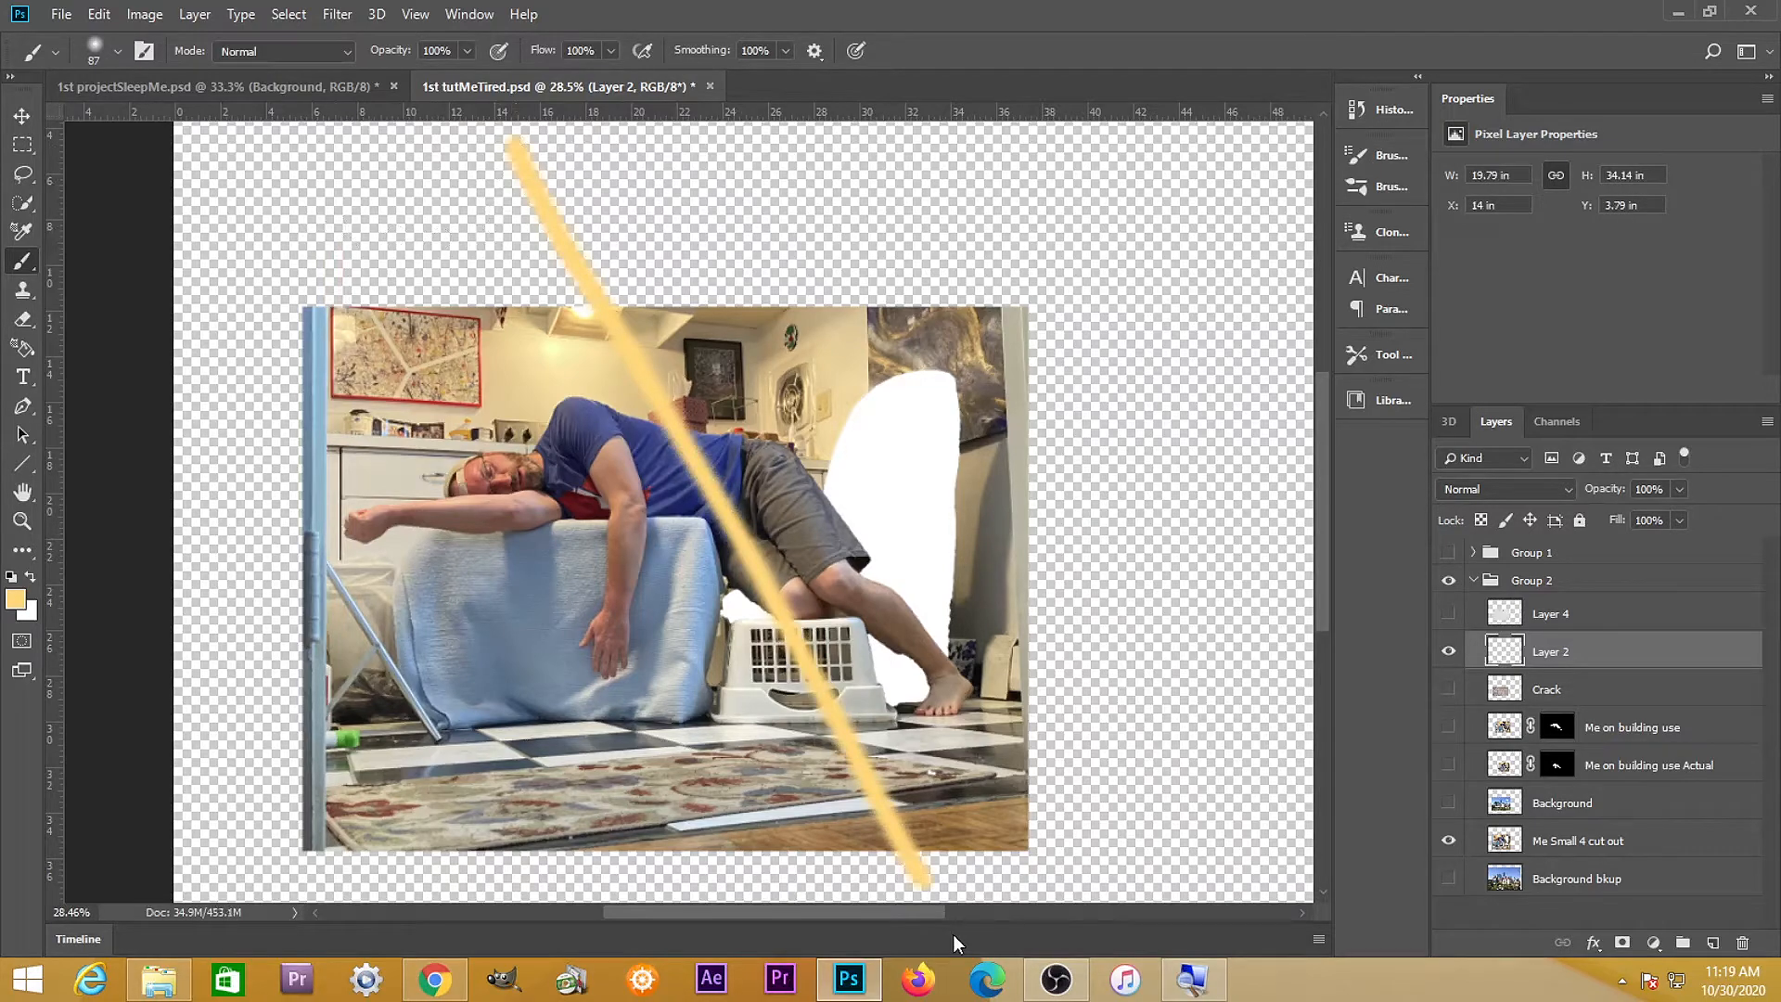
key("ctrl+z")
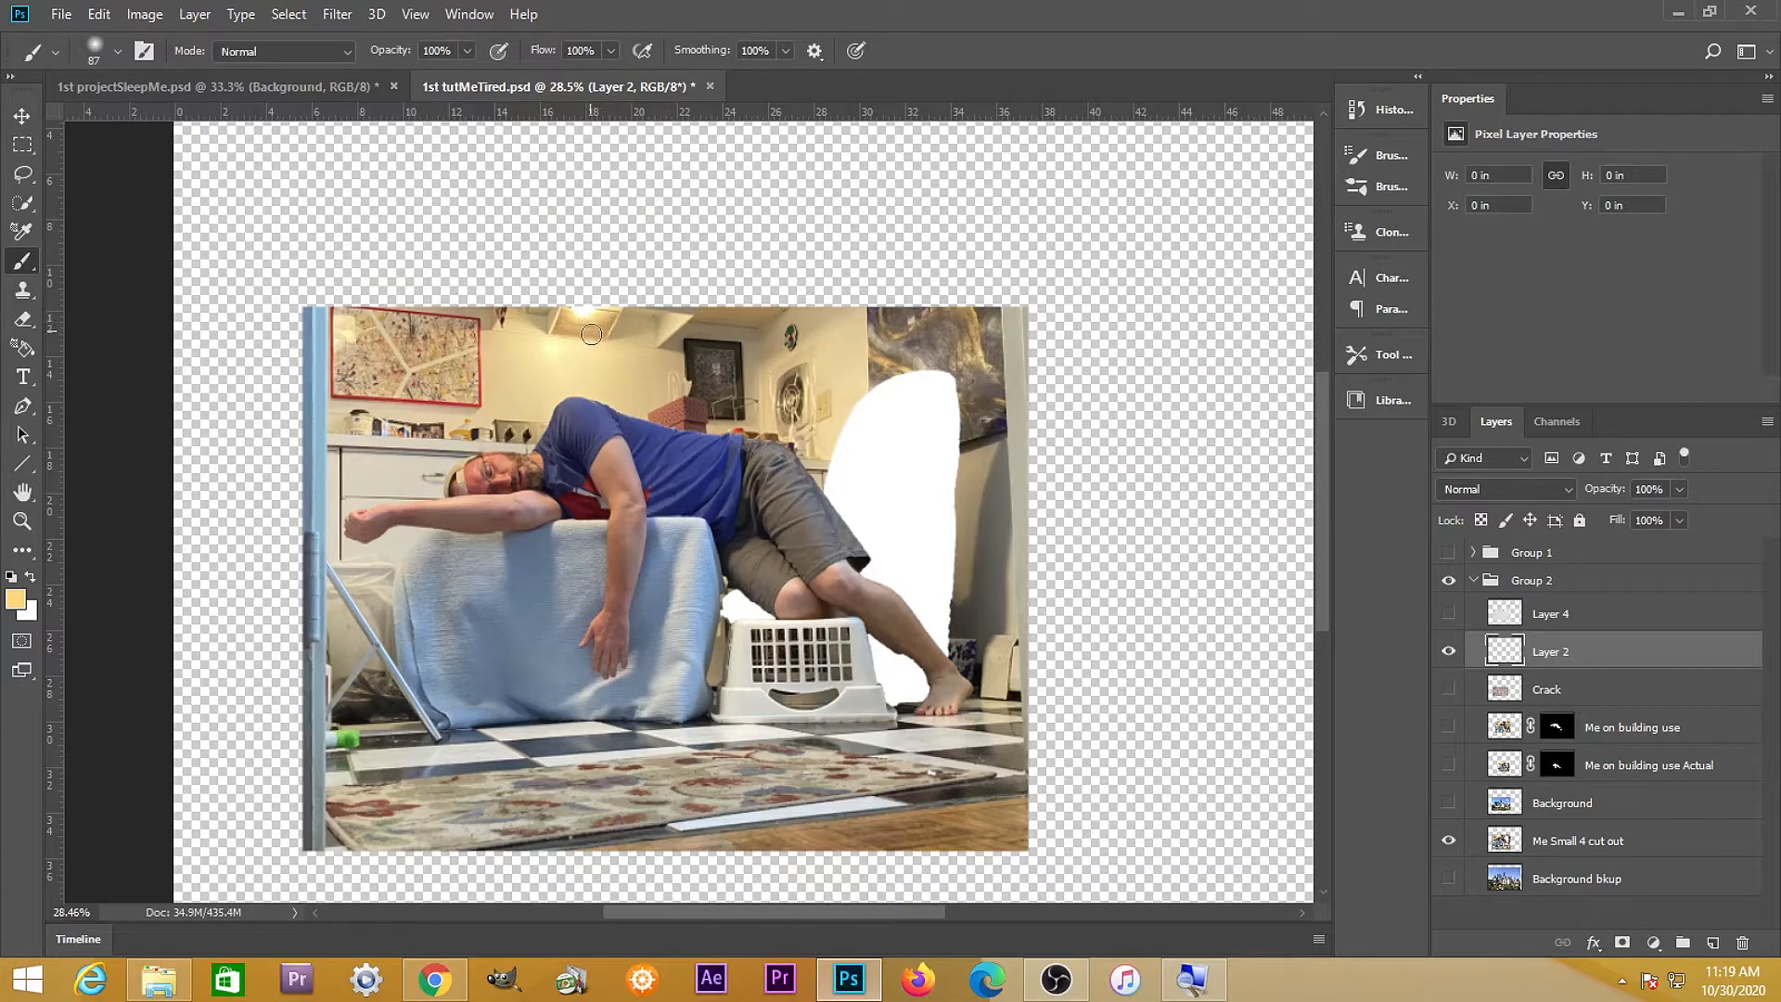
Select the reclining man on the Me Small 4 cut out layer with Quick Selection and subtract excess areas from the selection
left_click(675, 518, "ctrl")
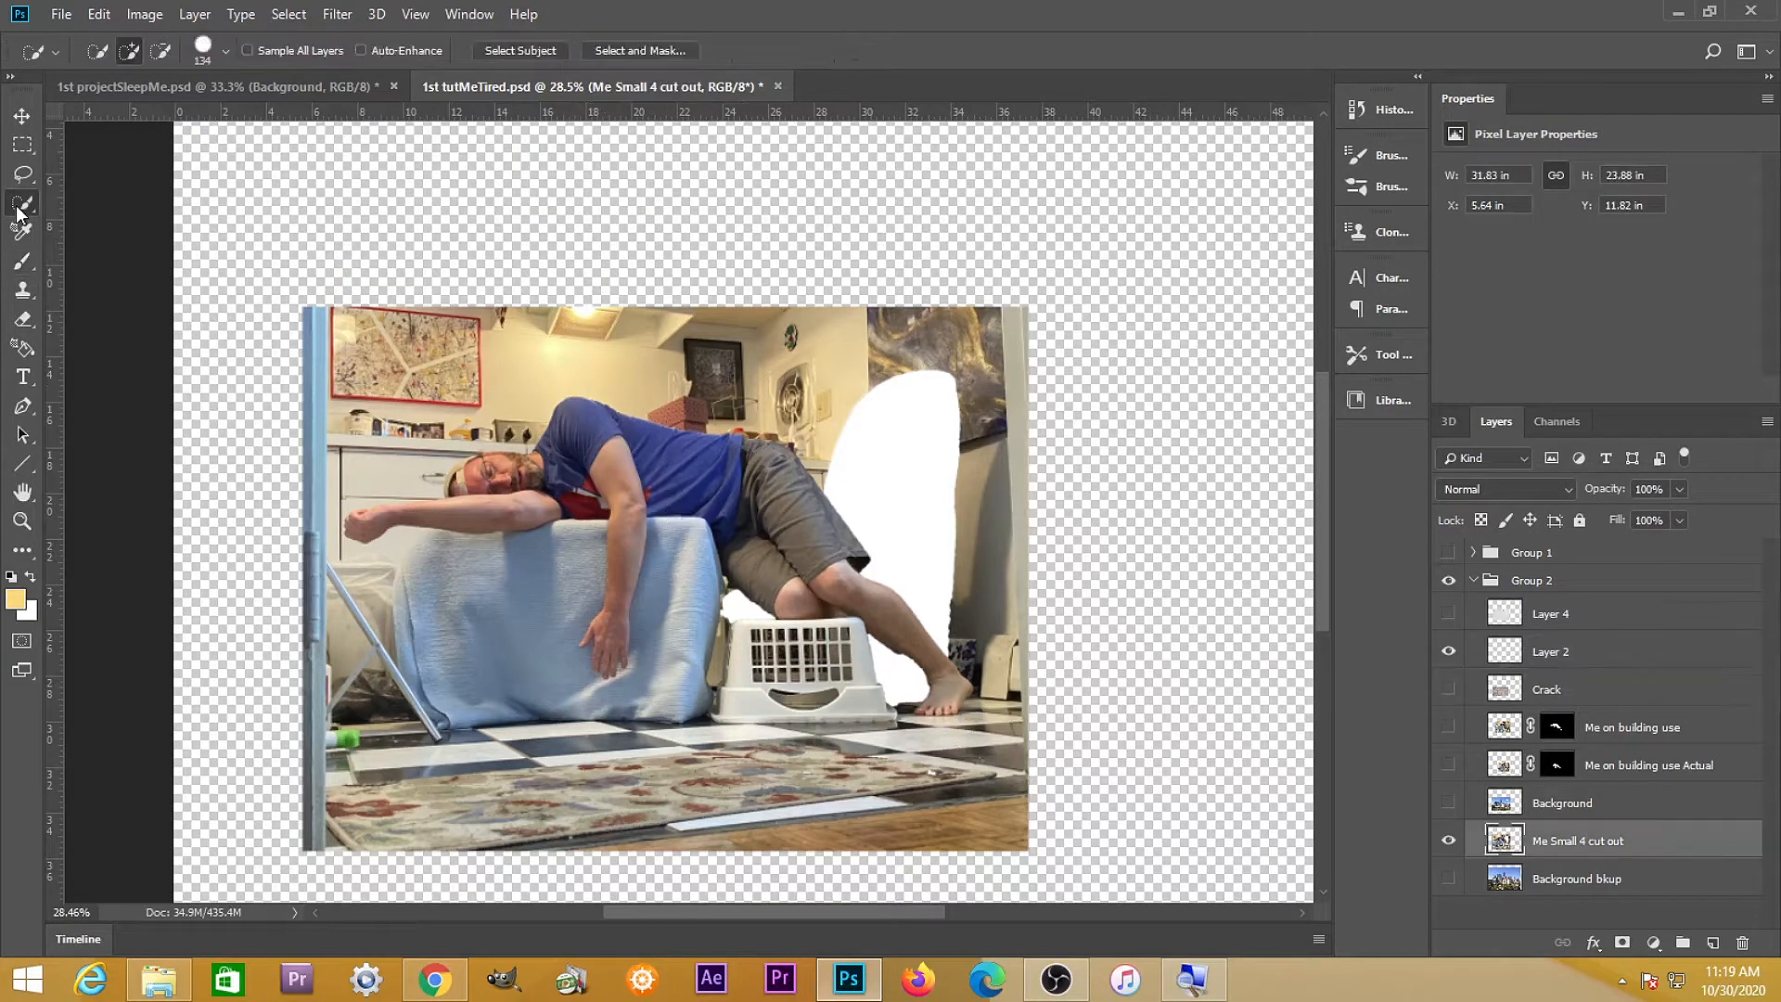
left_click(21, 204)
mouse_move(789, 552)
left_mouse_down()
mouse_move(923, 519)
mouse_move(864, 544)
mouse_move(762, 543)
mouse_move(779, 484)
mouse_move(644, 423)
mouse_move(500, 417)
mouse_move(337, 451)
mouse_move(478, 457)
mouse_move(434, 482)
mouse_move(311, 484)
mouse_move(572, 499)
mouse_move(545, 503)
mouse_move(565, 495)
mouse_move(576, 524)
mouse_move(538, 730)
left_mouse_up()
scroll(763, 542, "up", 3)
mouse_move(799, 604)
left_mouse_down()
mouse_move(842, 586)
mouse_move(899, 613)
mouse_move(1036, 741)
mouse_move(823, 628)
left_mouse_up()
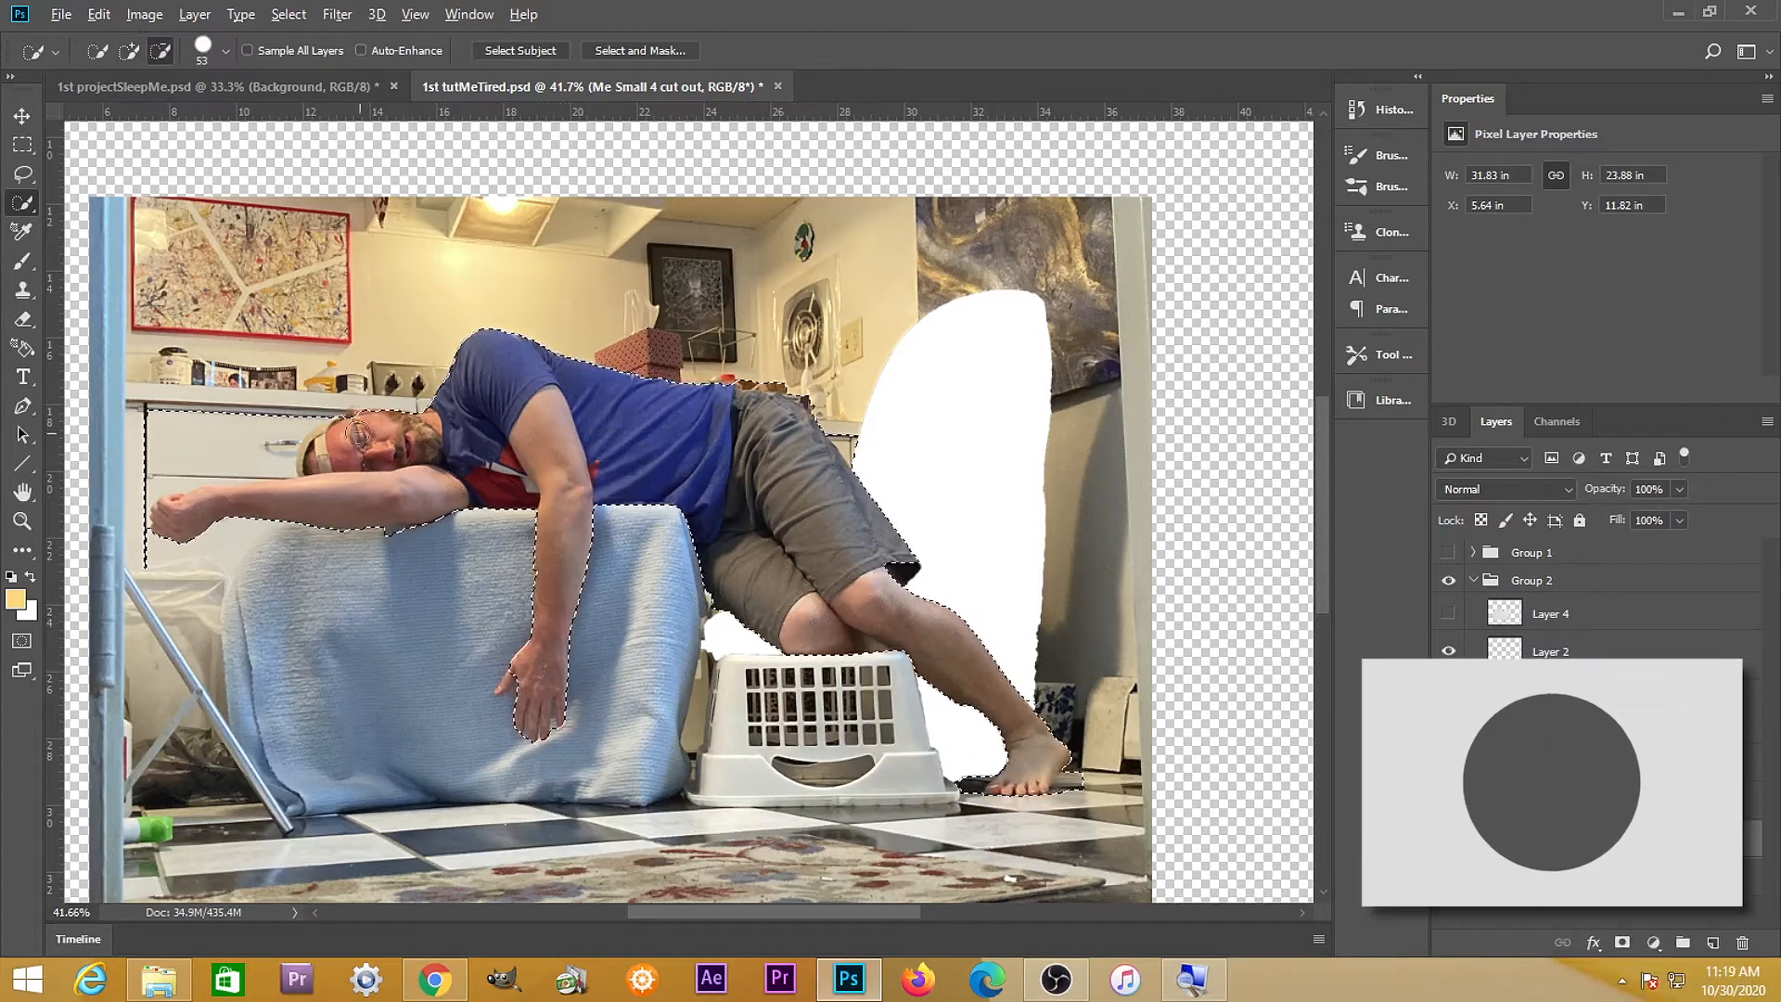
key("alt")
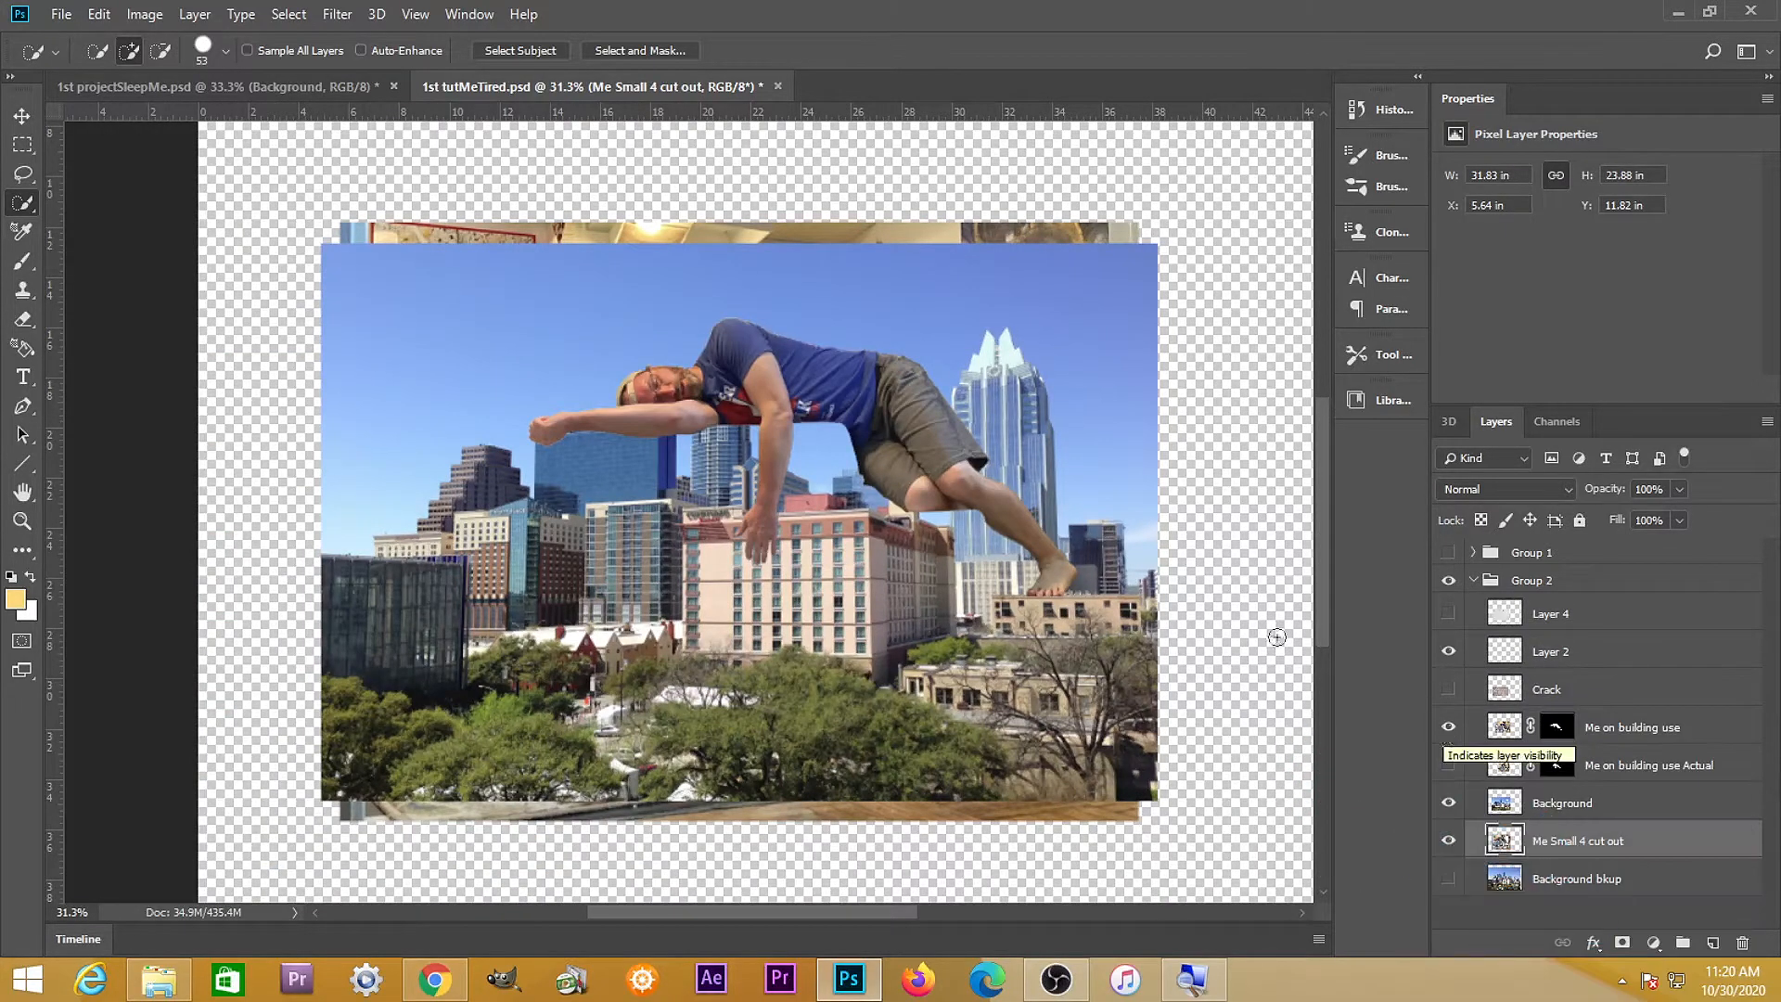
Move the masked man on the Me on building use layer down so his torso lies over the hotel roof
left_click(1500, 726)
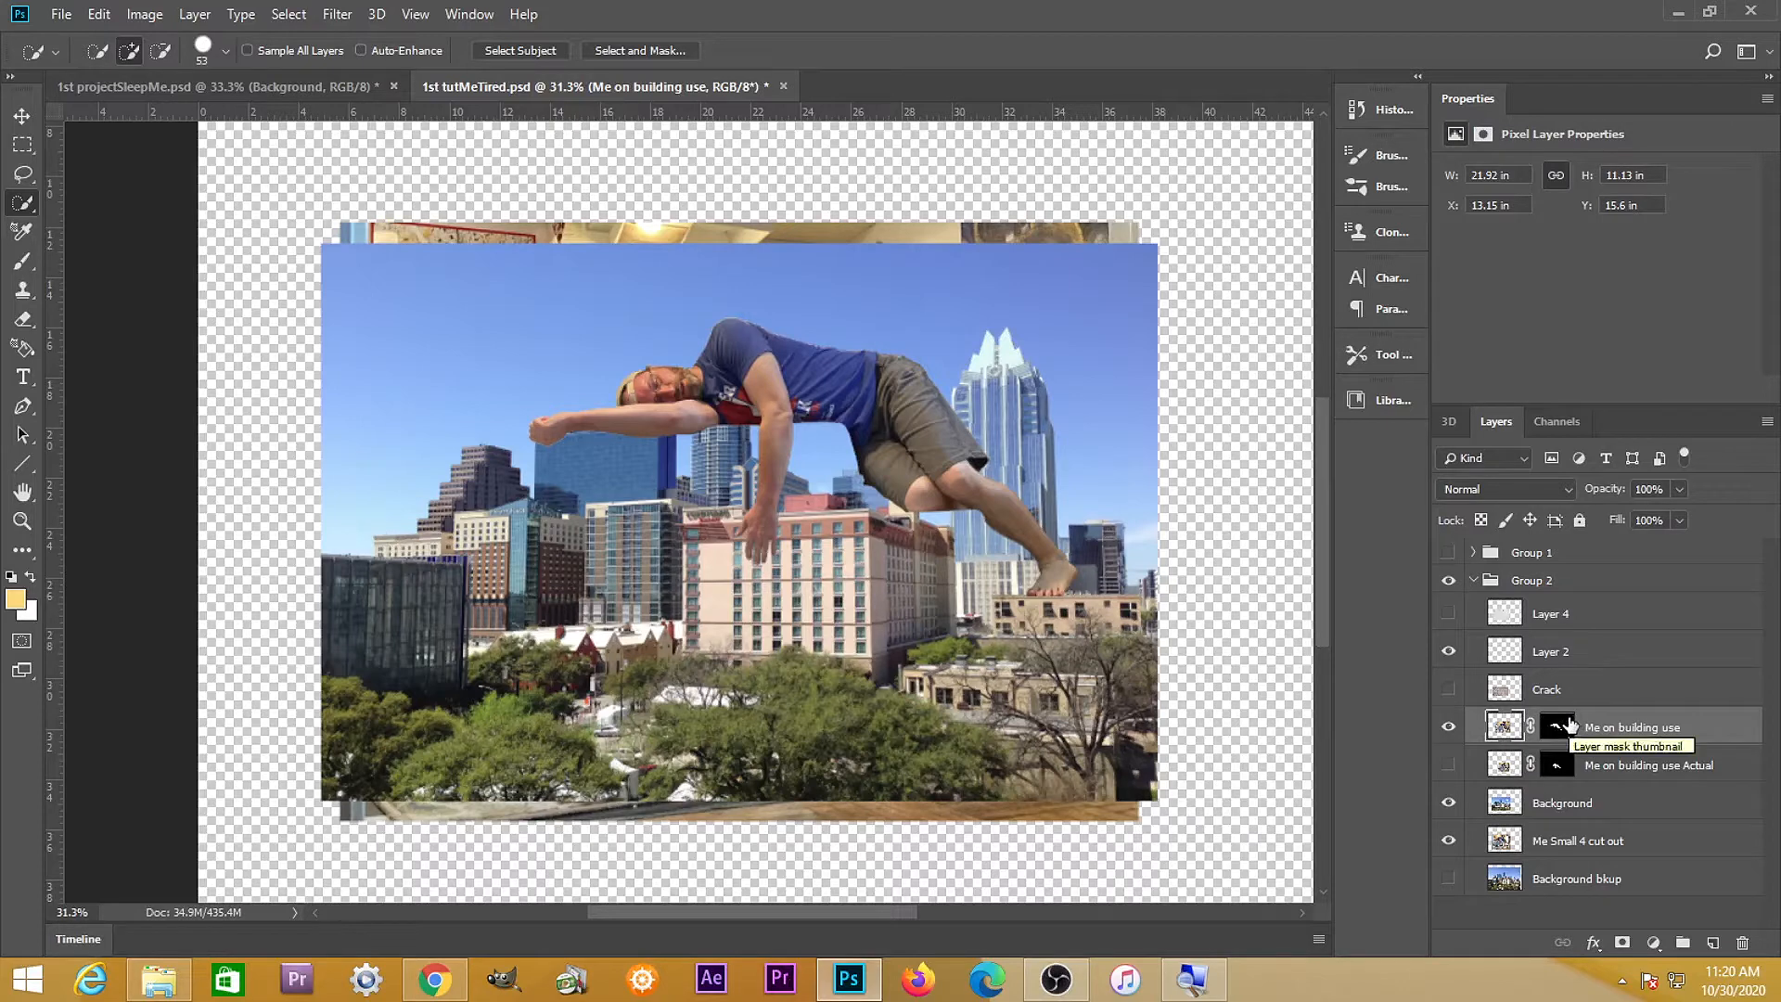
left_click(1197, 971)
key("v")
left_click_drag(805, 371, 849, 452)
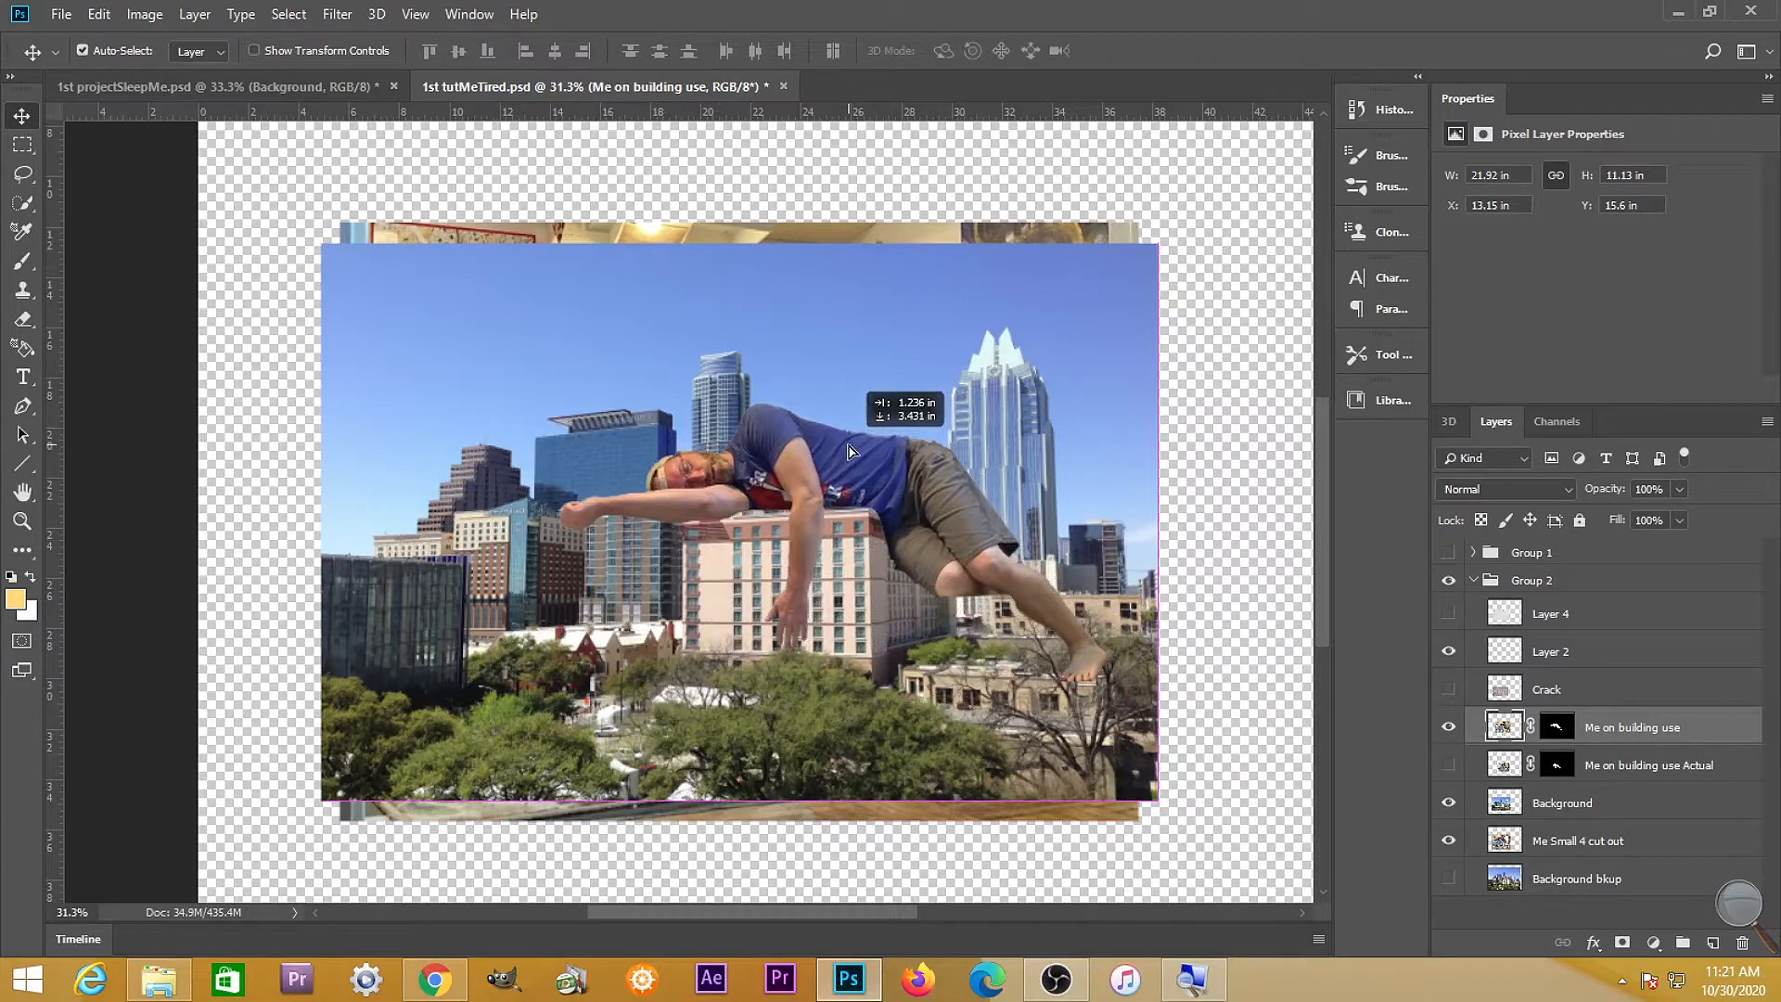
left_click_drag(849, 450, 852, 443)
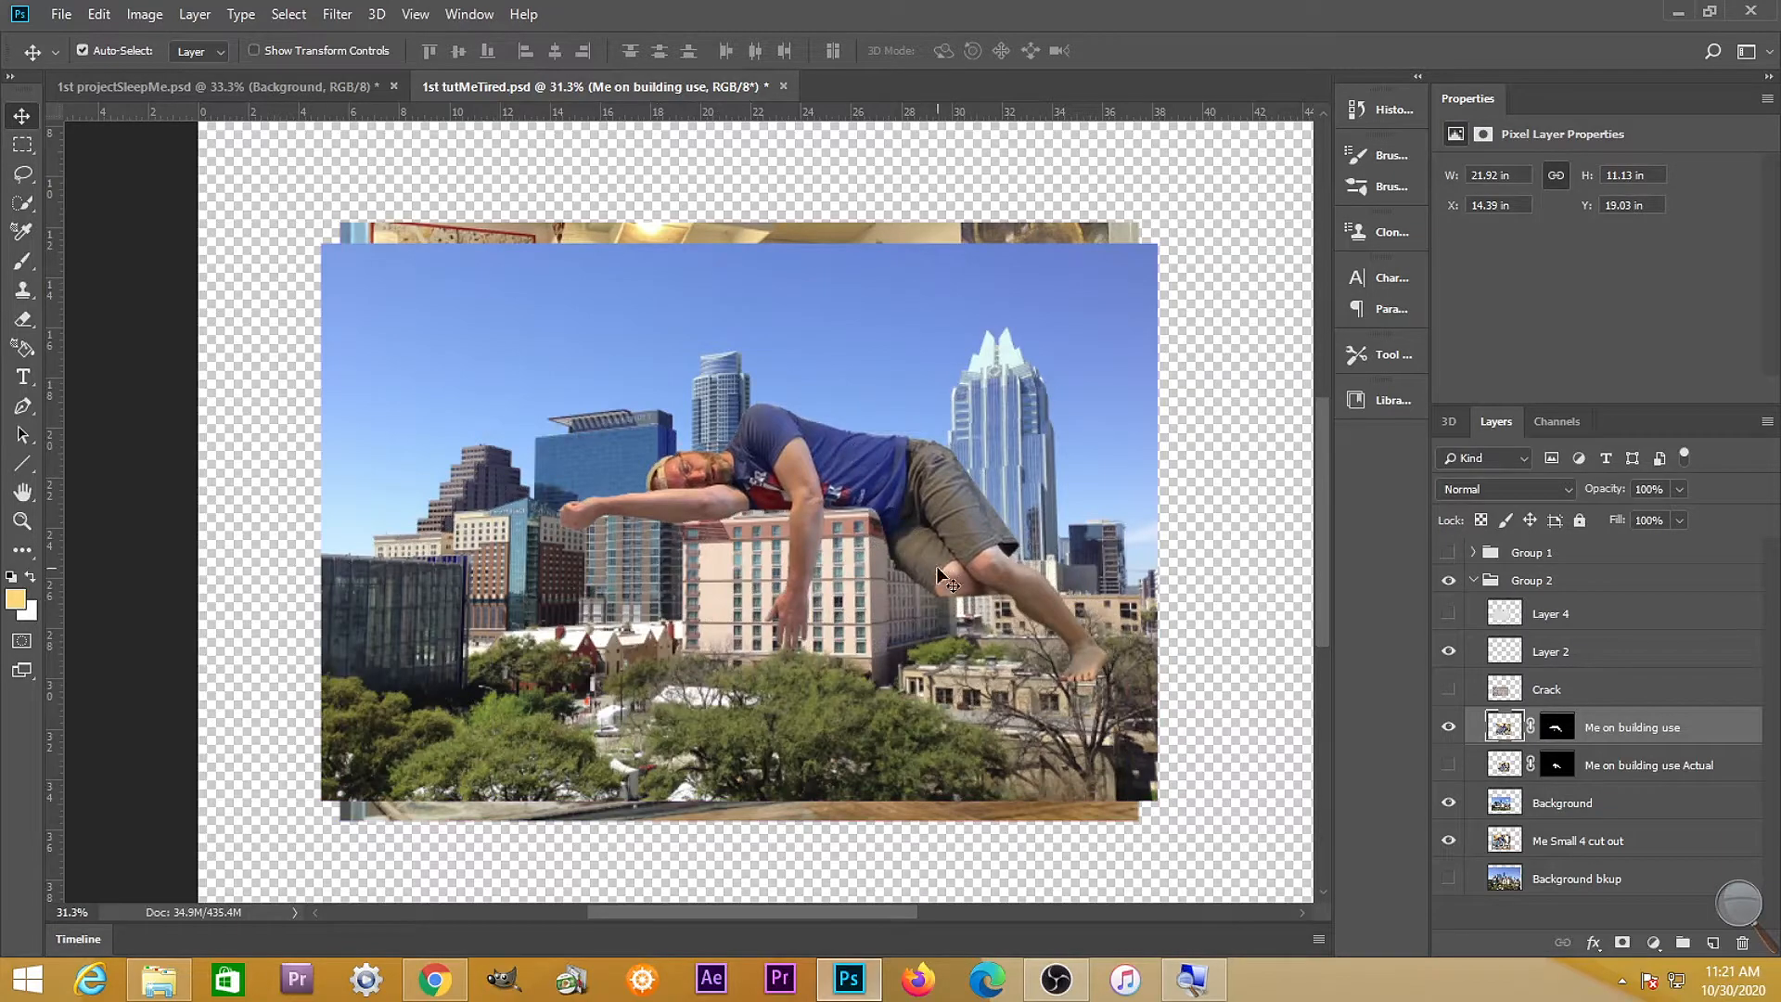
scroll(948, 603, "up", 1)
scroll(951, 601, "up", 1)
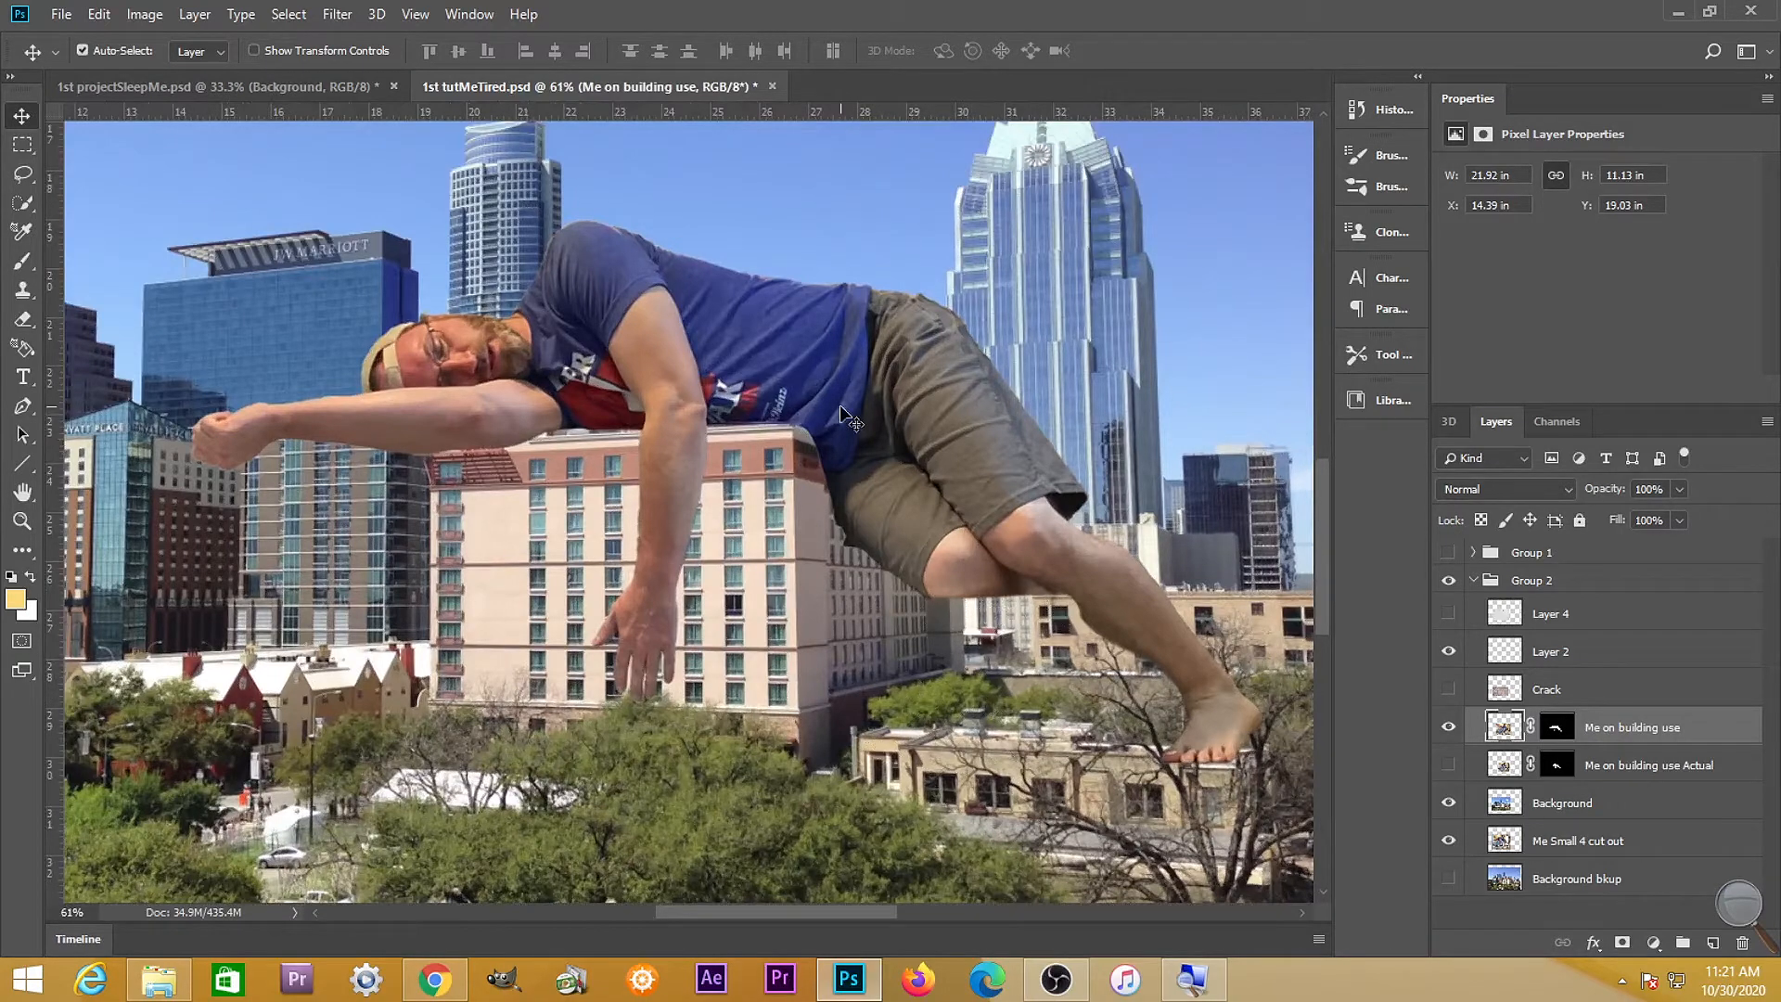
scroll(848, 419, "down", 2)
scroll(842, 409, "down", 1)
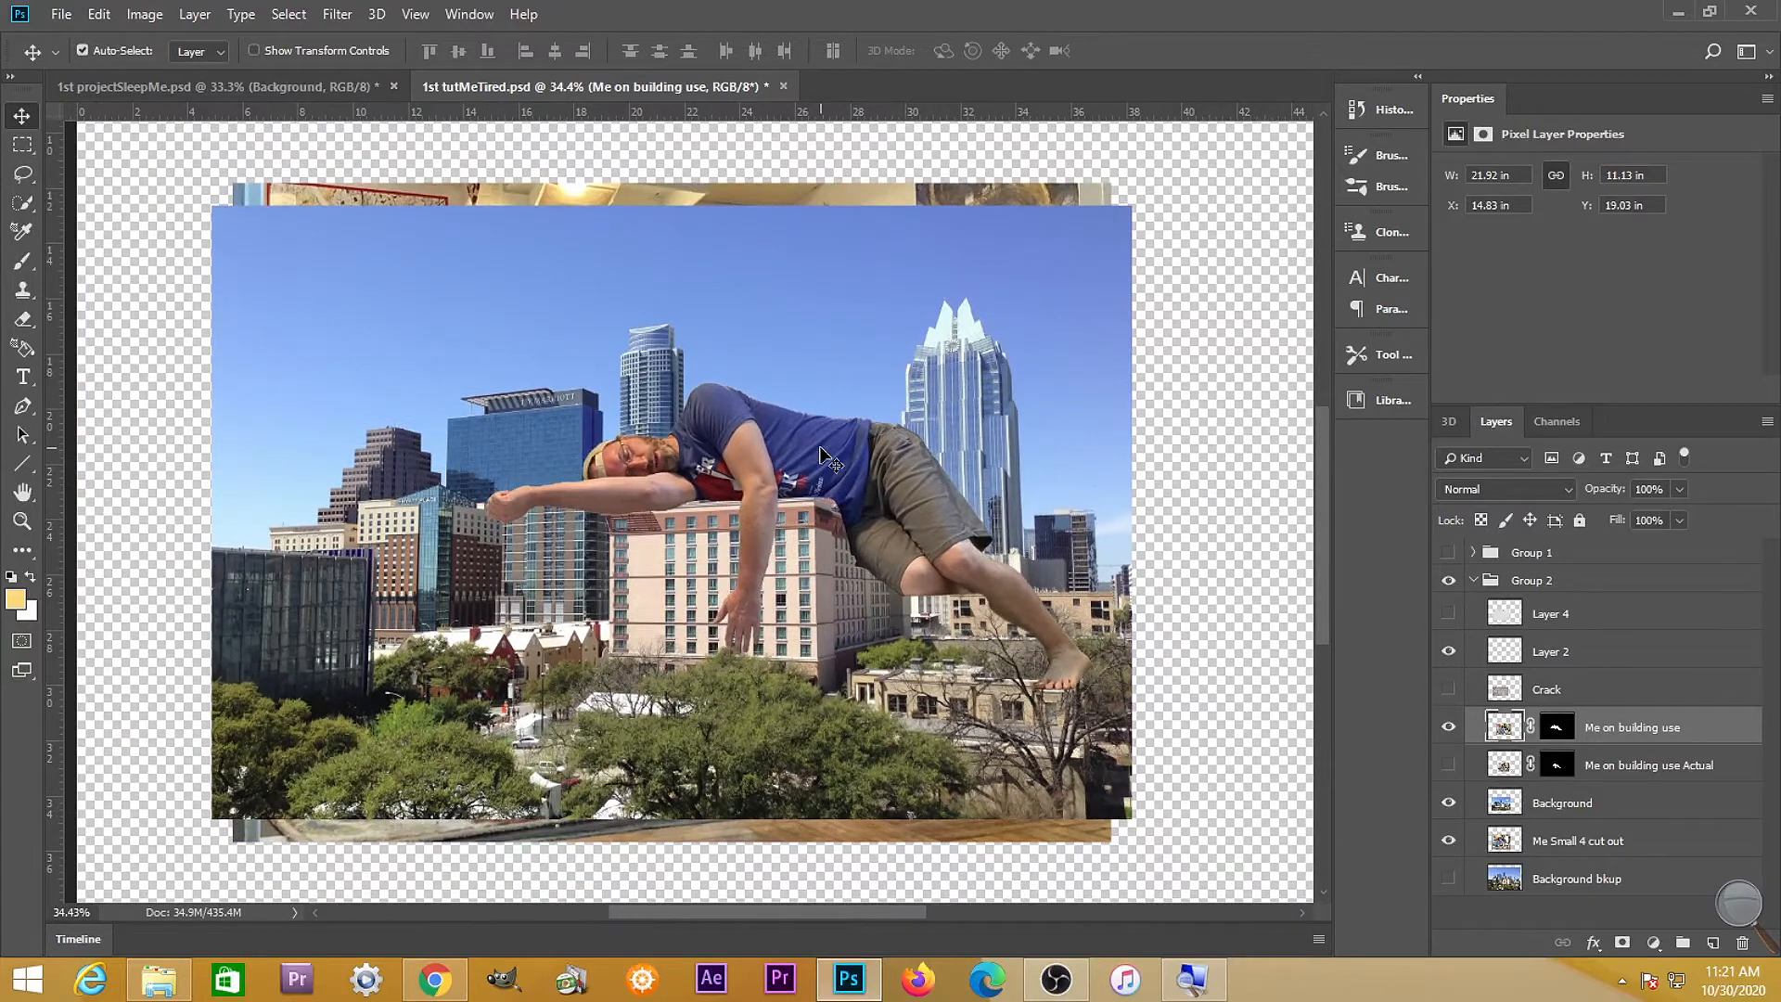
Scale the Me on building use layer to about 80% and reposition the man on the hotel roof
key("ctrl")
key("ctrl+t")
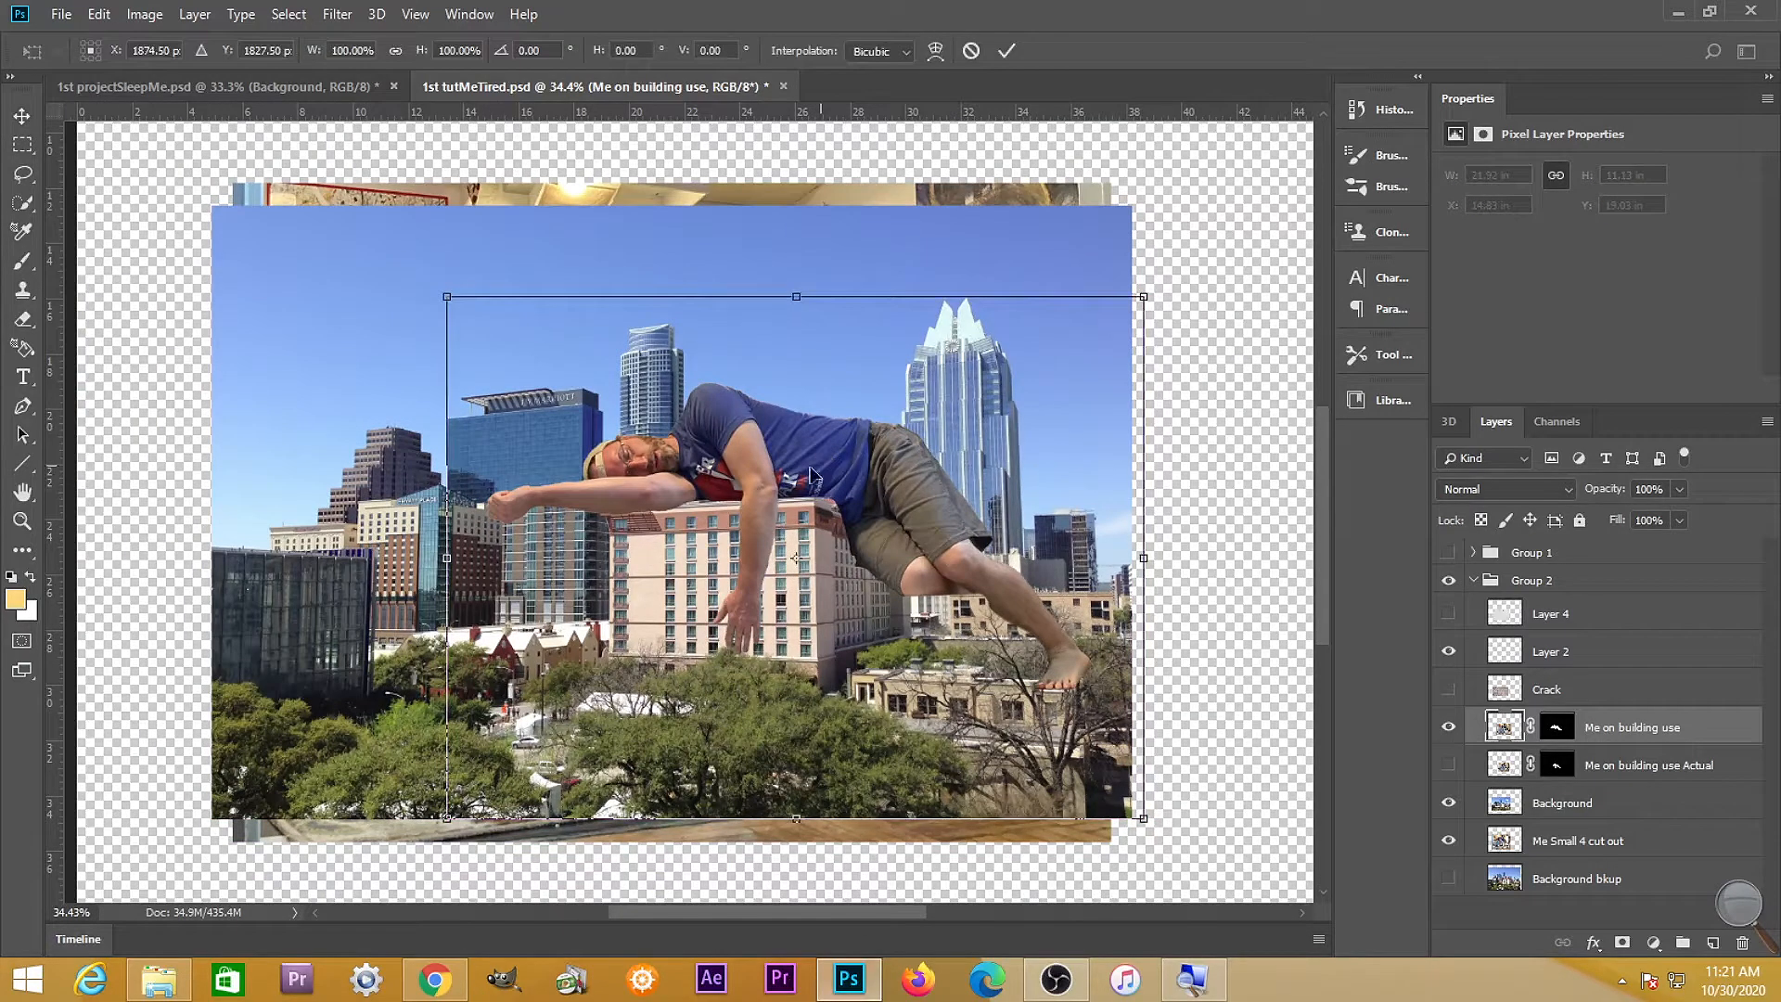
left_click_drag(448, 815, 586, 716)
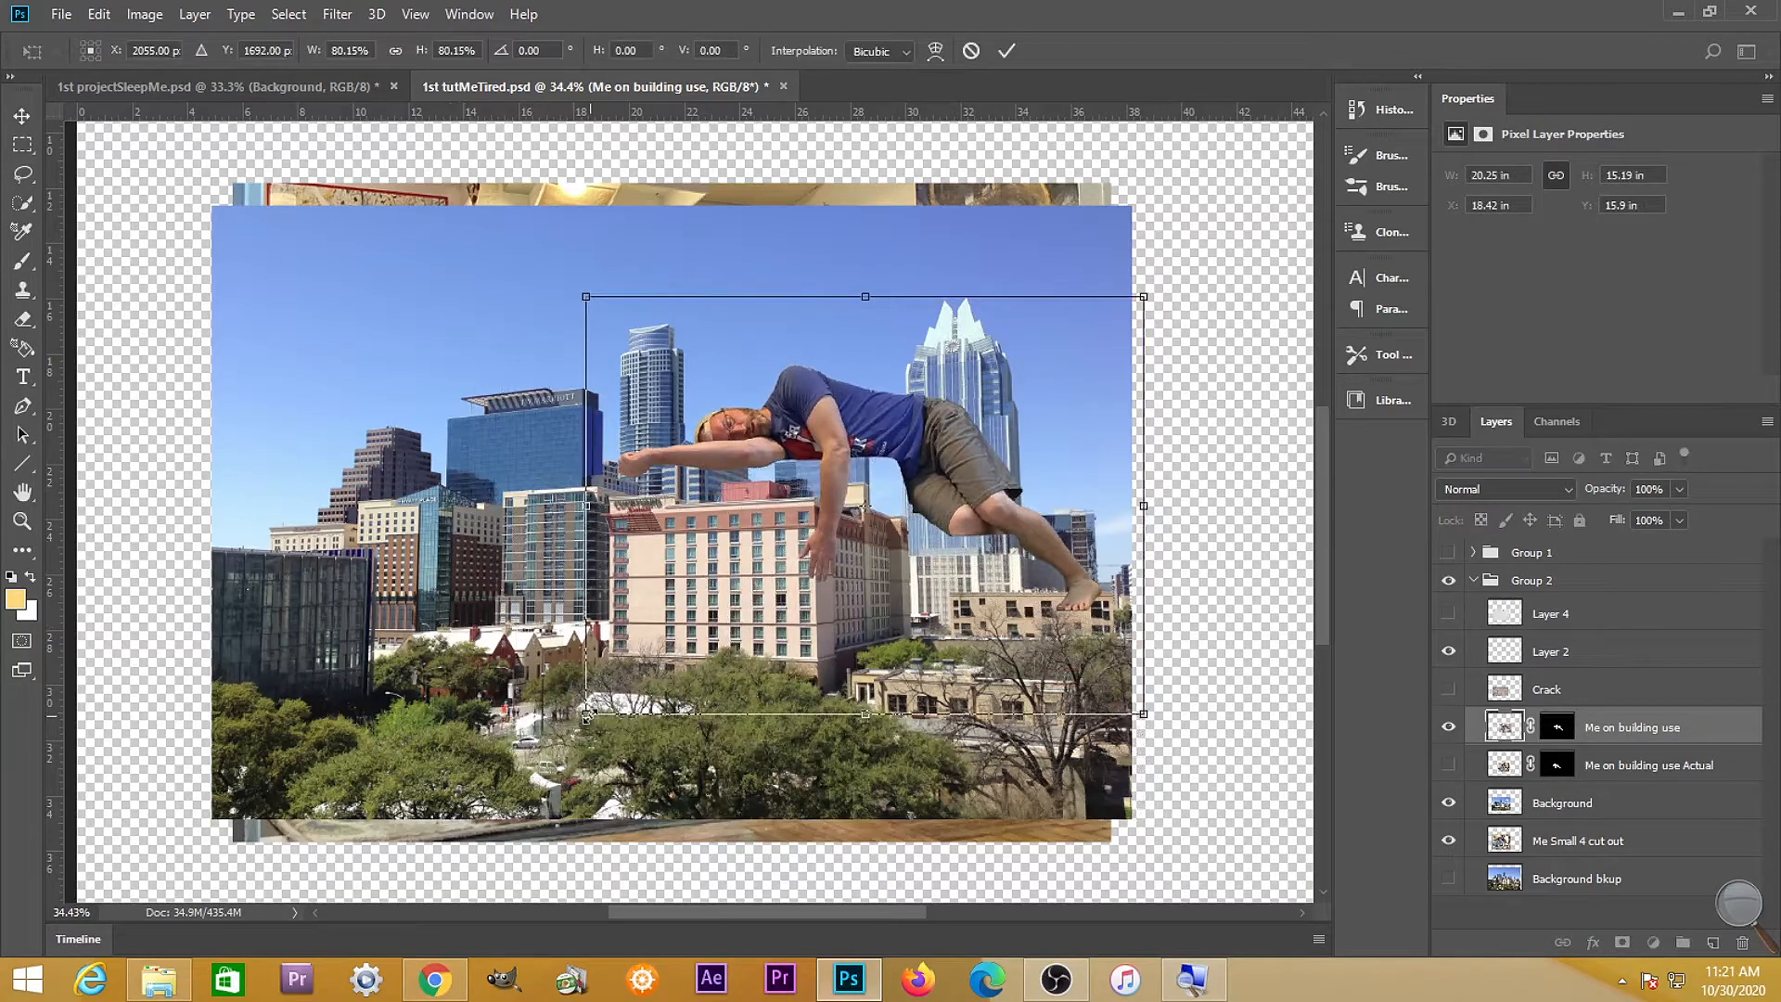
key("Return")
left_click_drag(888, 438, 848, 466)
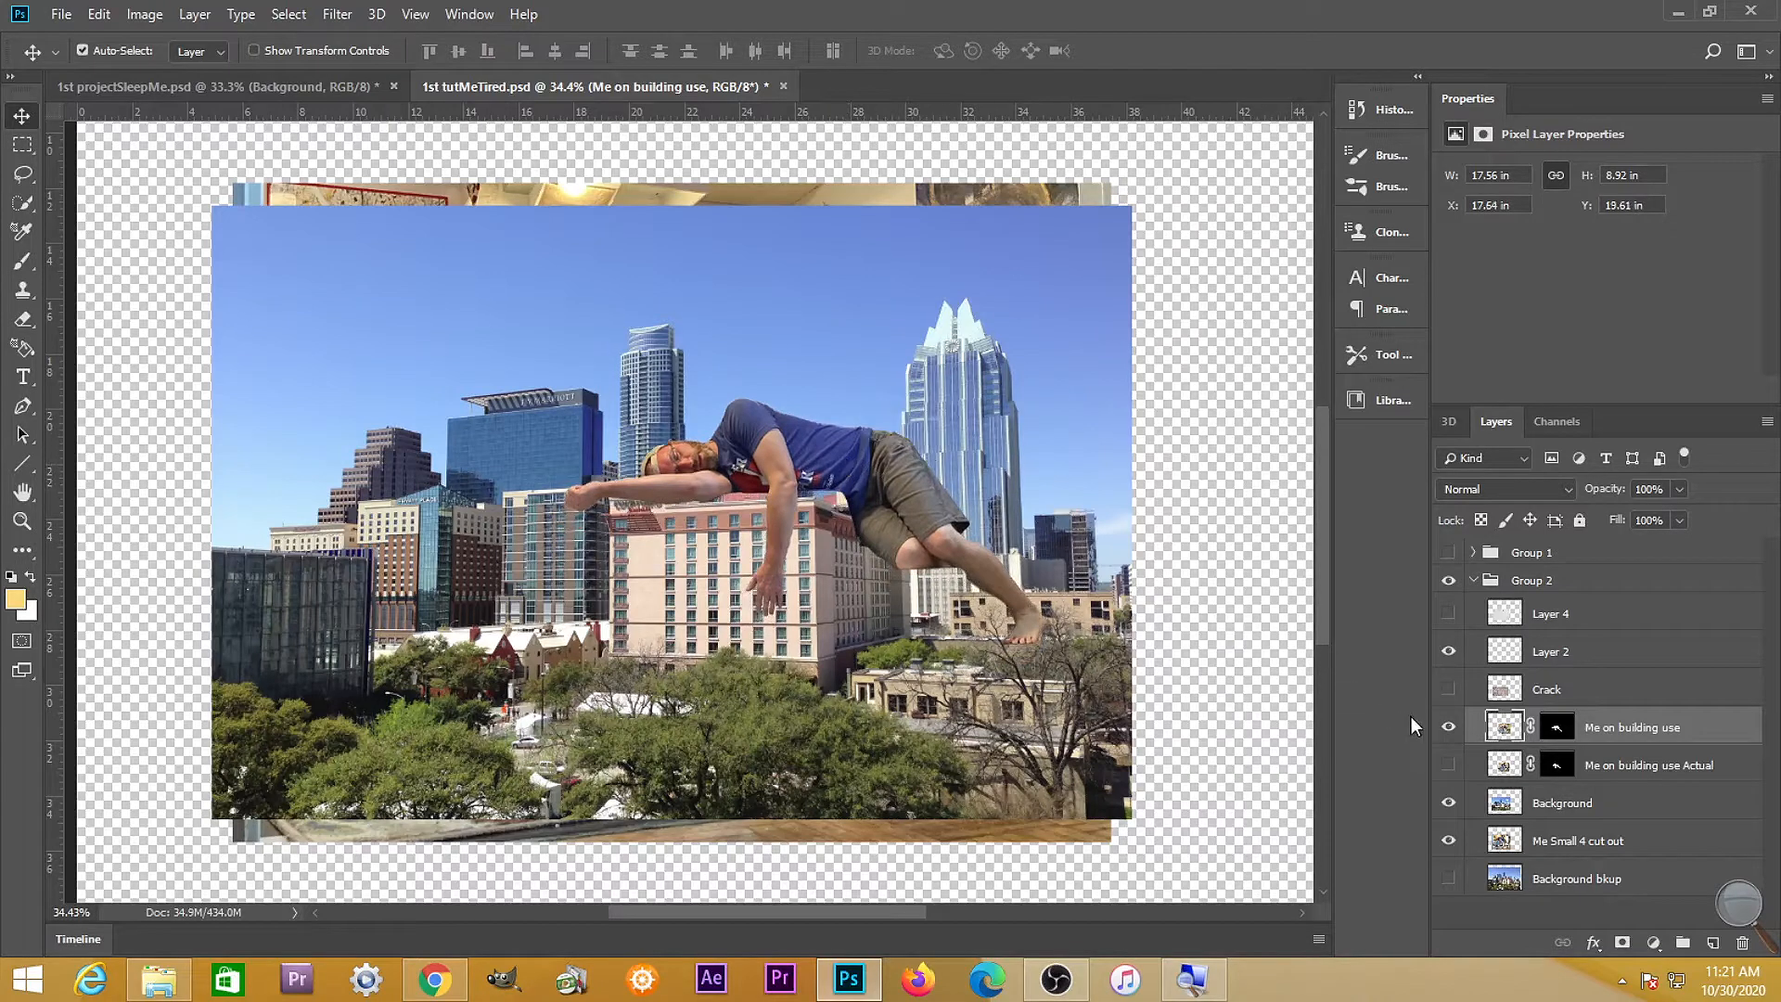
Hide the Me on building use layer and show the Me on building use Actual layer
left_click(1449, 729)
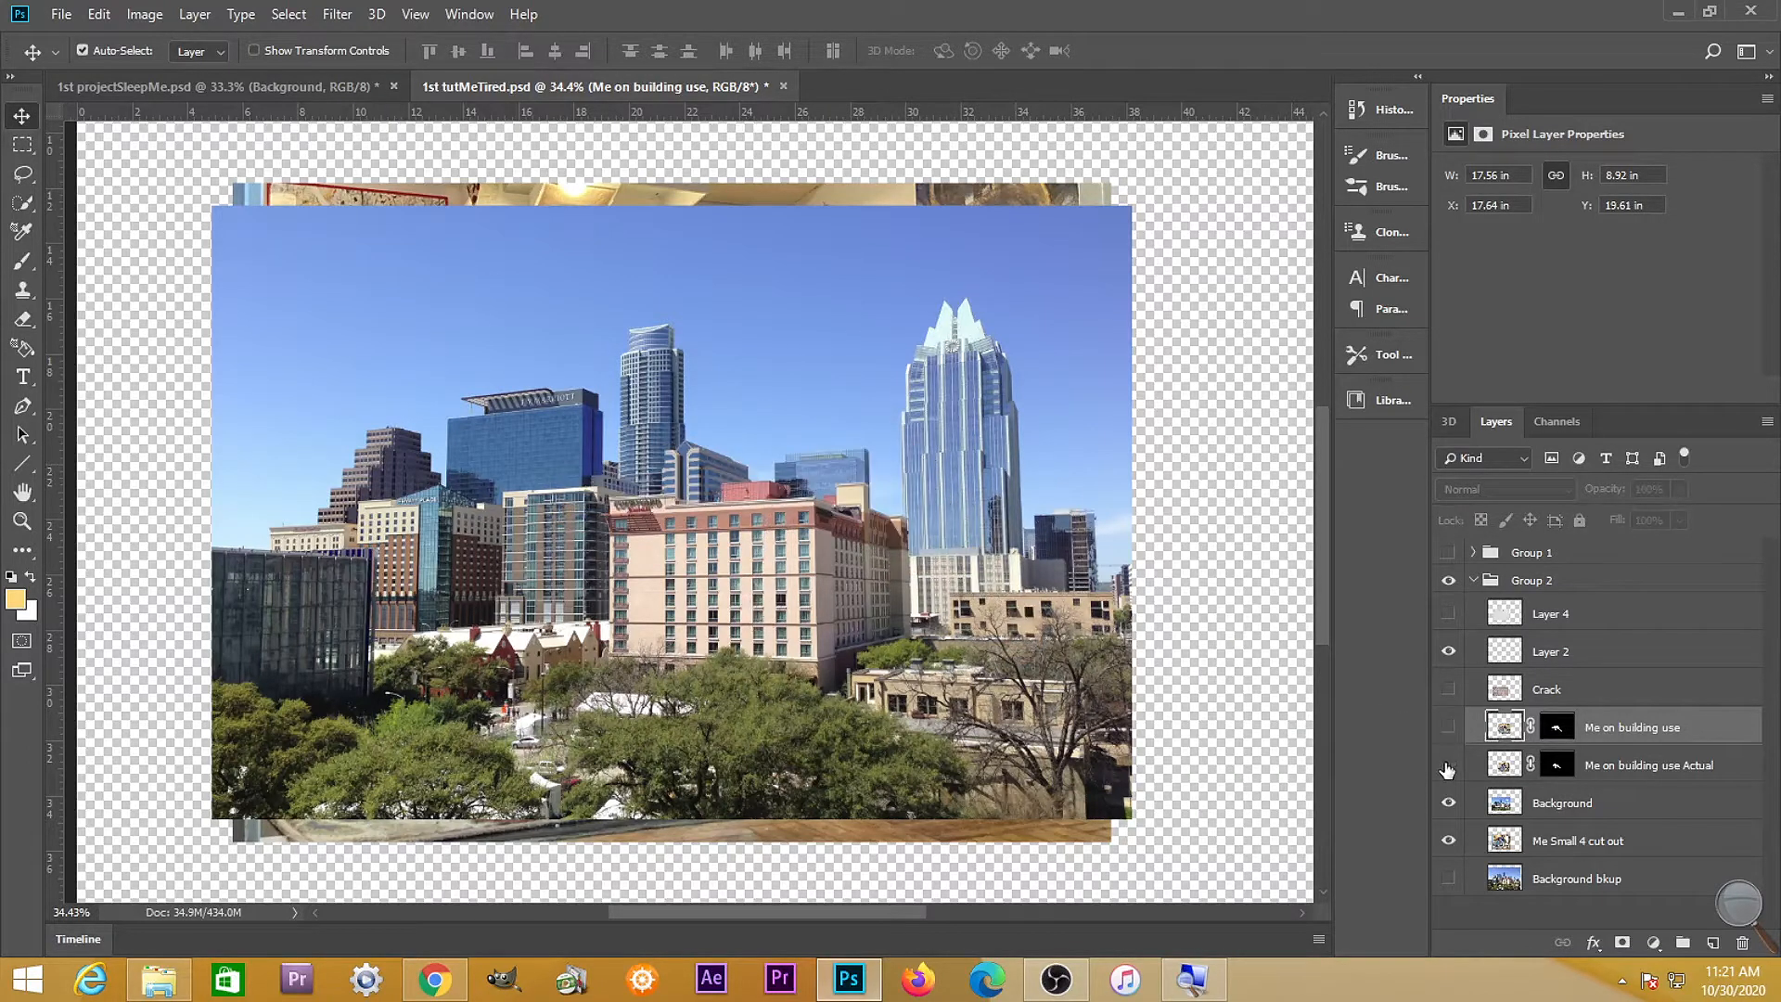
left_click(1446, 765)
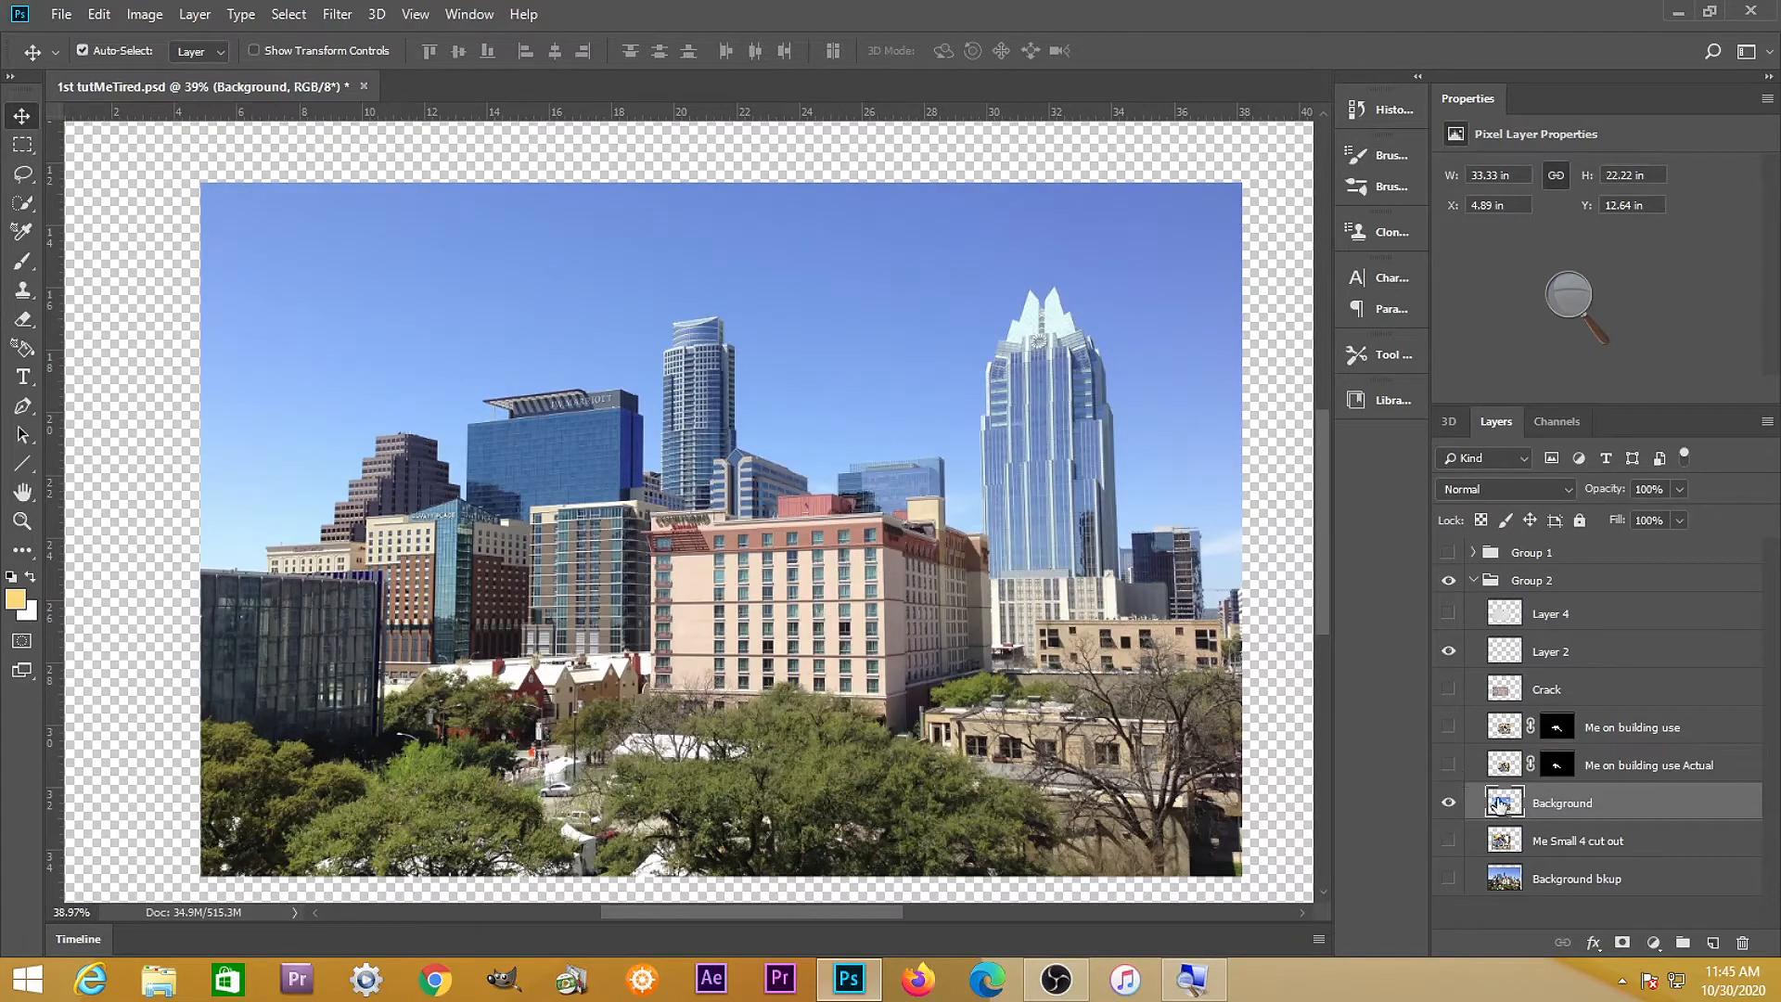
Draw a rectangular marquee about 5.9 by 1.7 in around the low brick building on the Background layer
scroll(1217, 686, "up", 3)
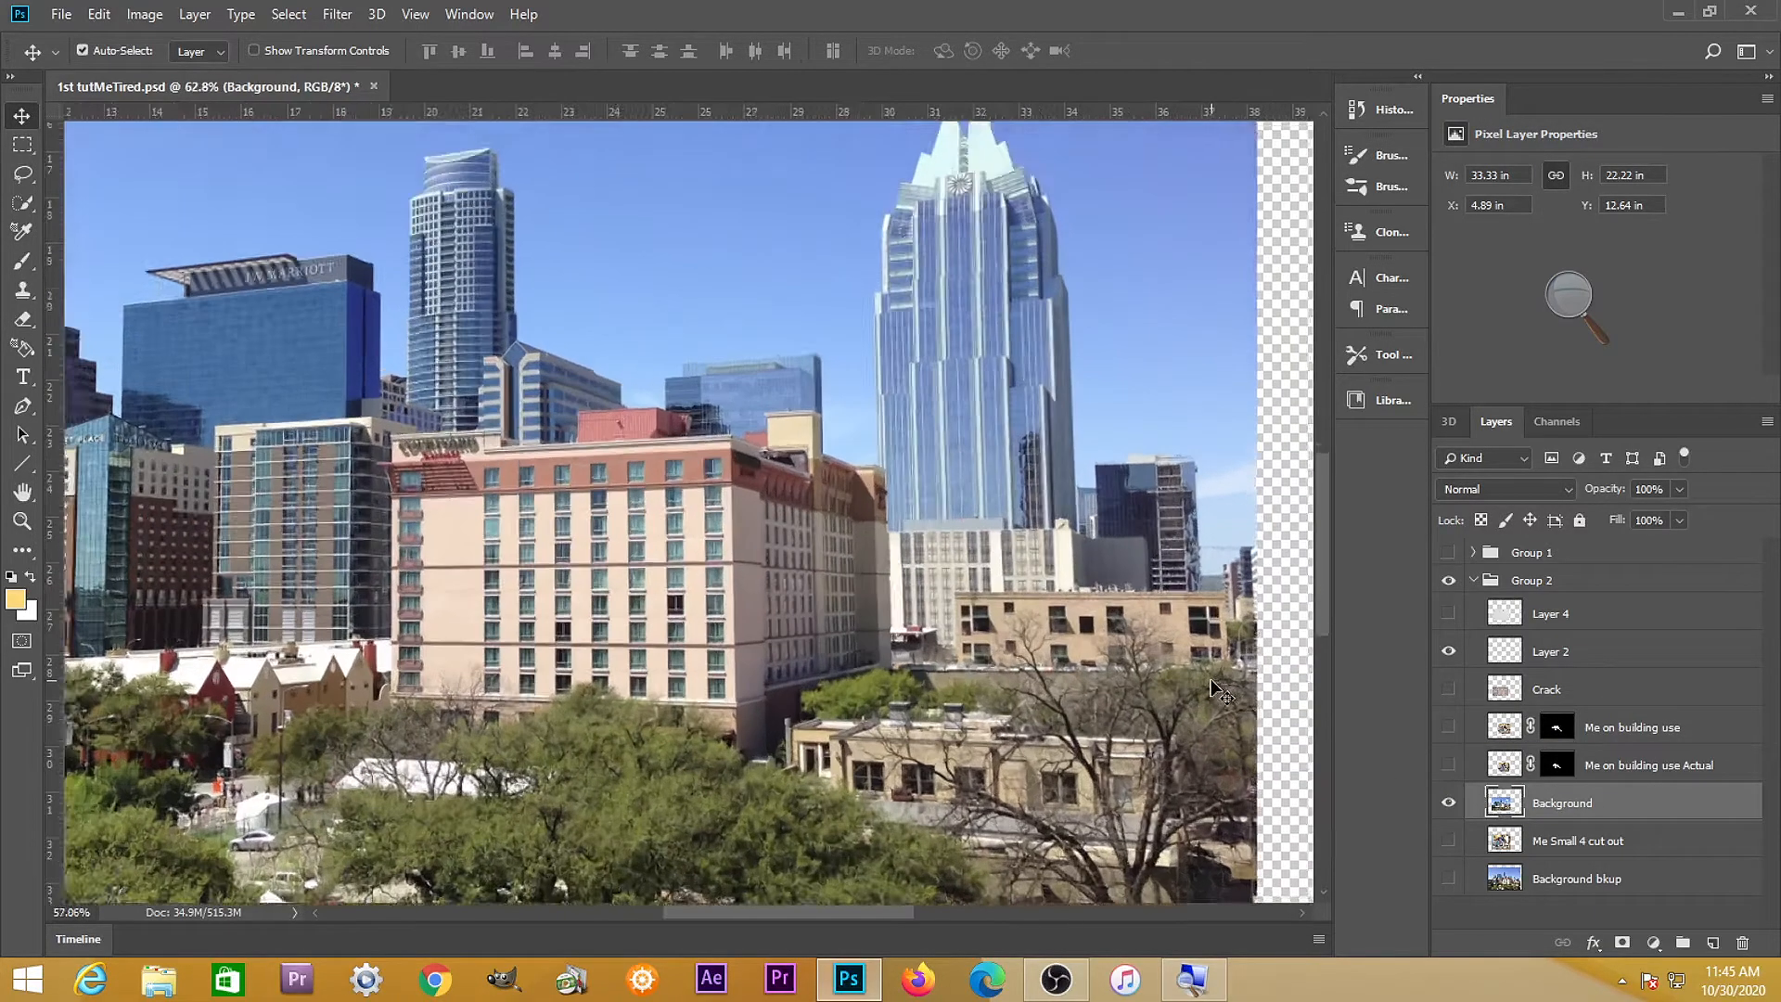
scroll(1216, 687, "up", 5)
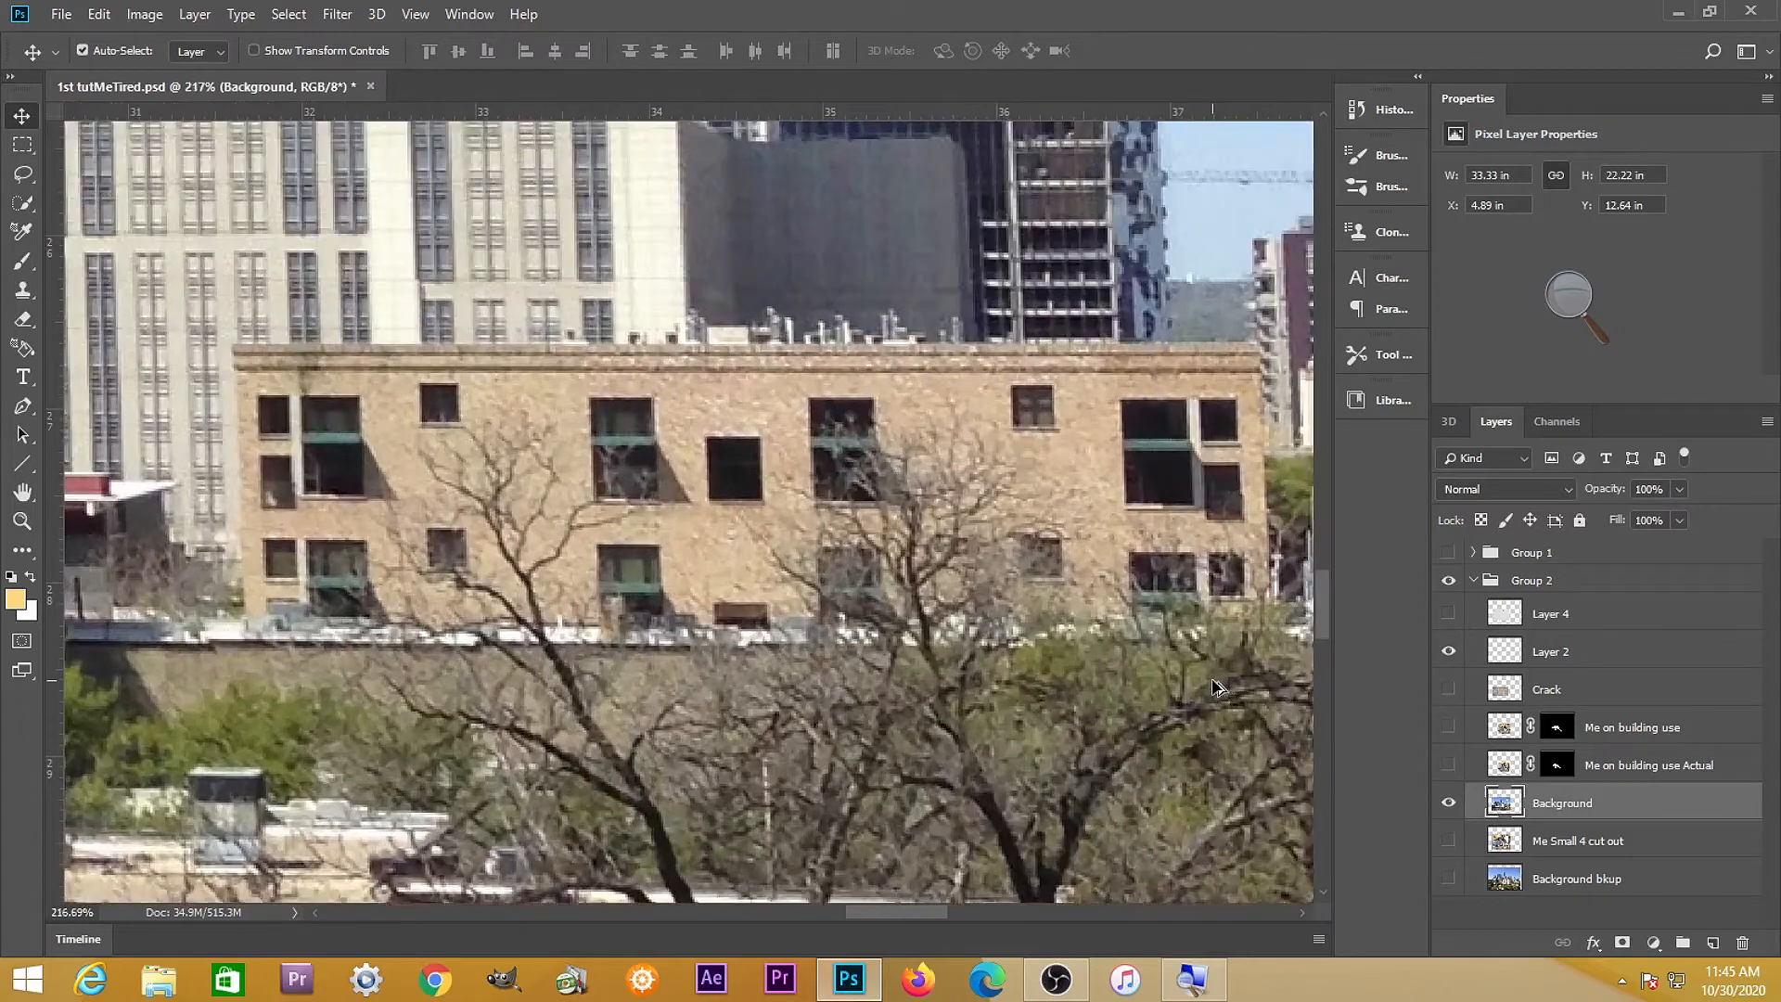
left_click(22, 144)
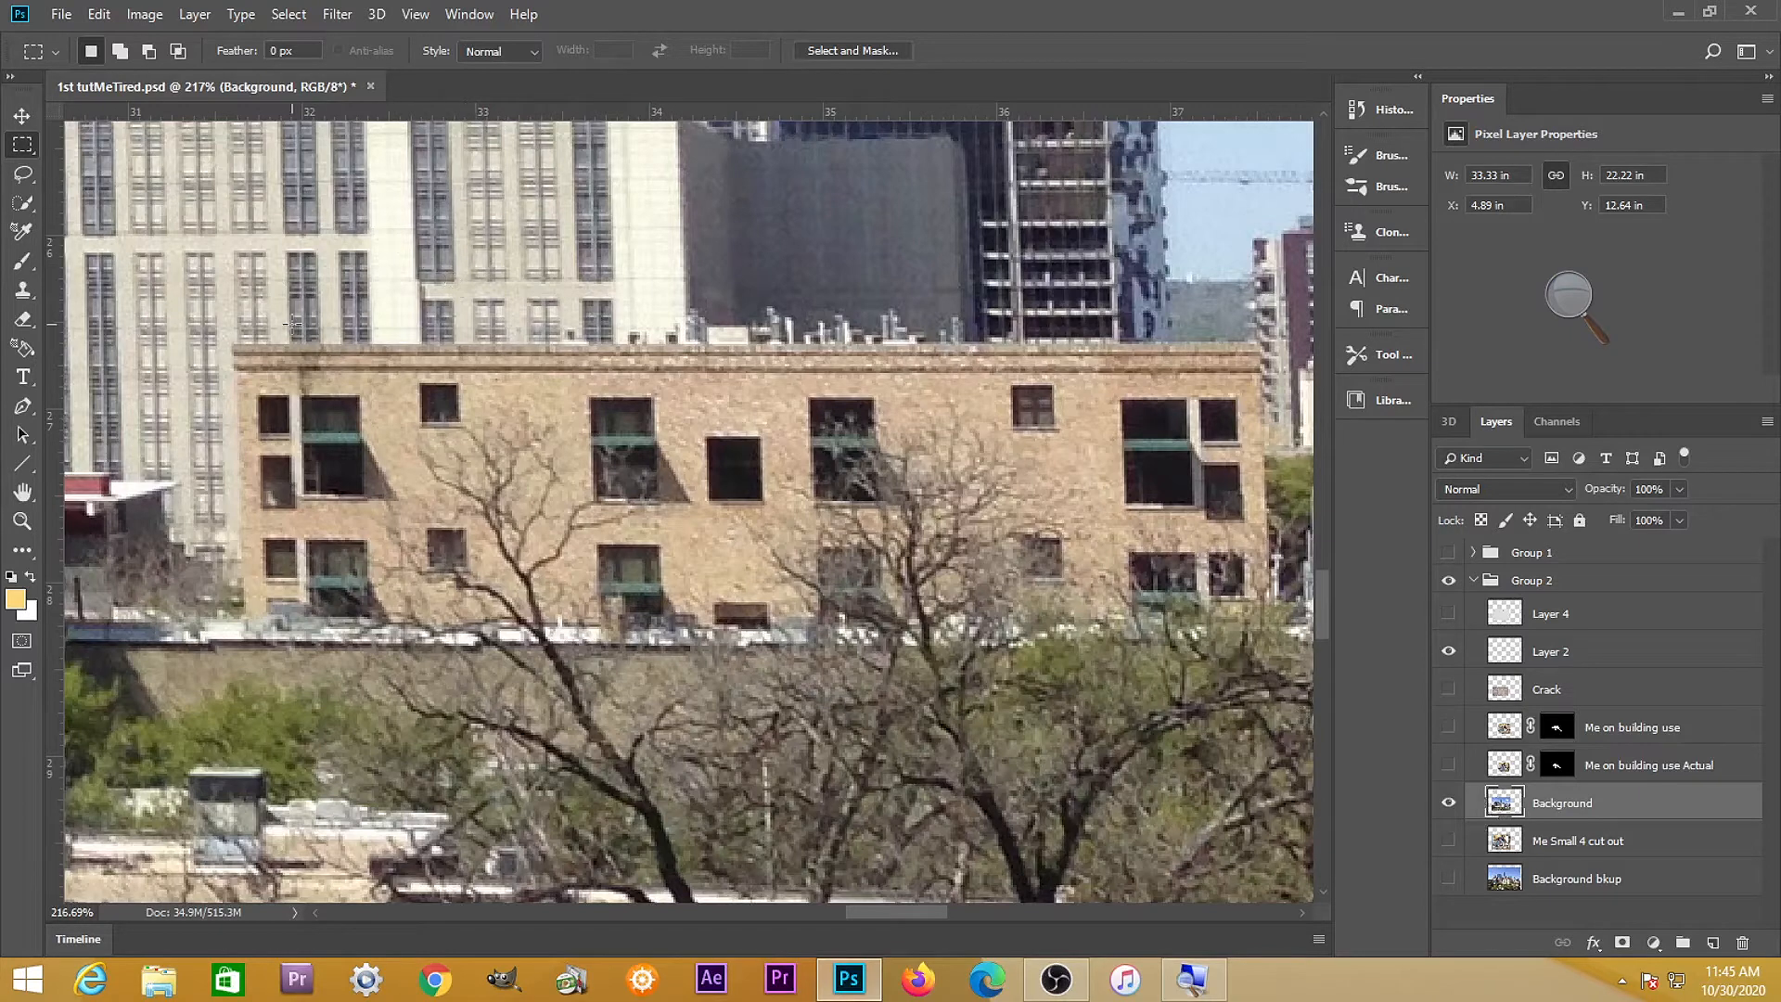
left_click_drag(231, 344, 1260, 638)
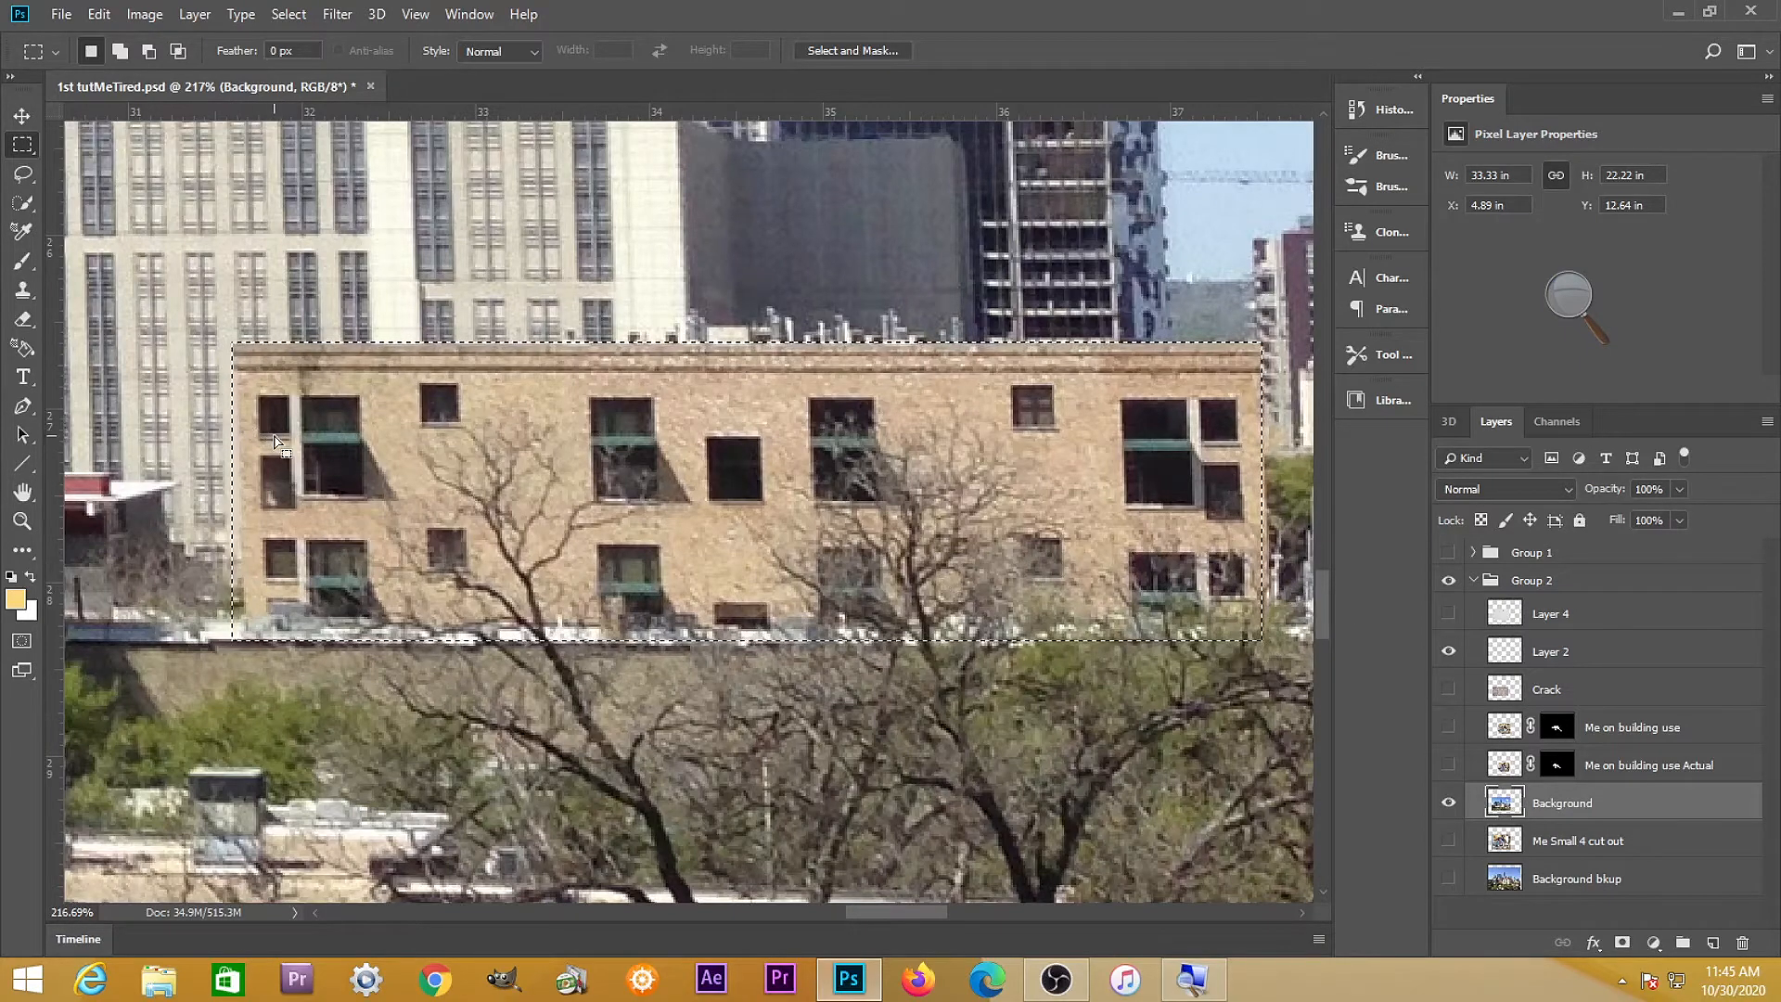
Subtract the sliver outside the brick building's slanted left wall from the selection with the Lasso tool
scroll(276, 444, "up", 4)
left_click(22, 175)
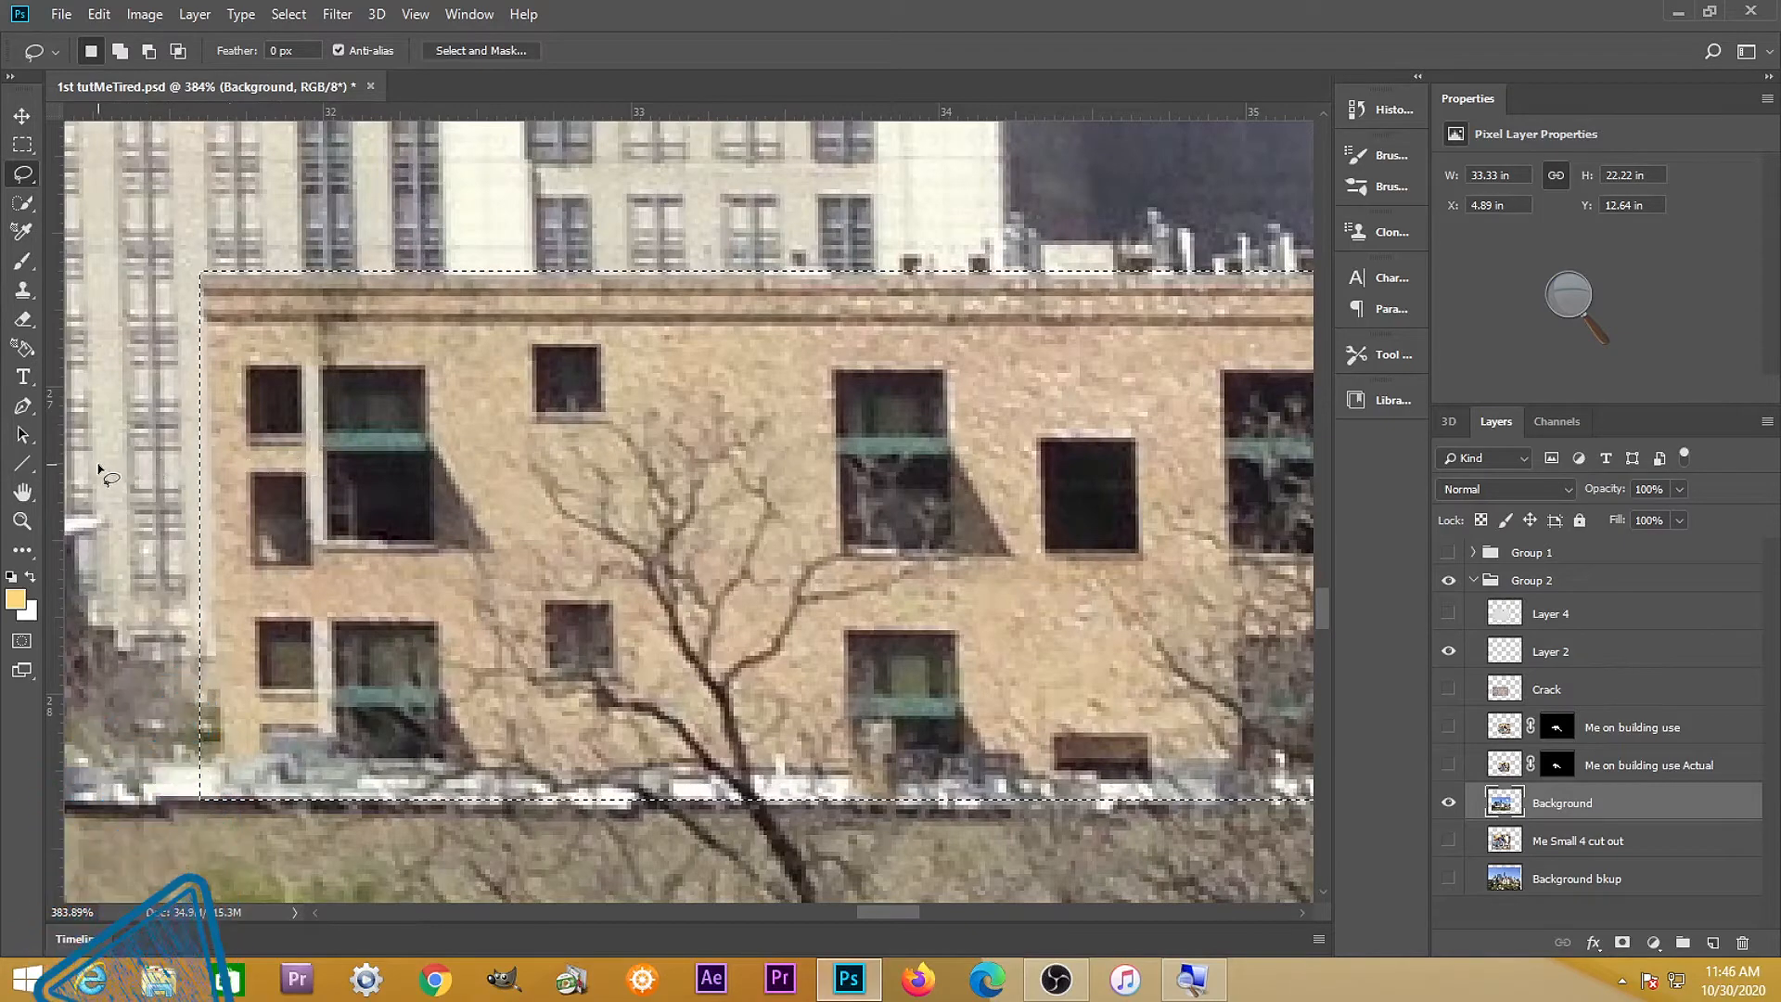
key("alt")
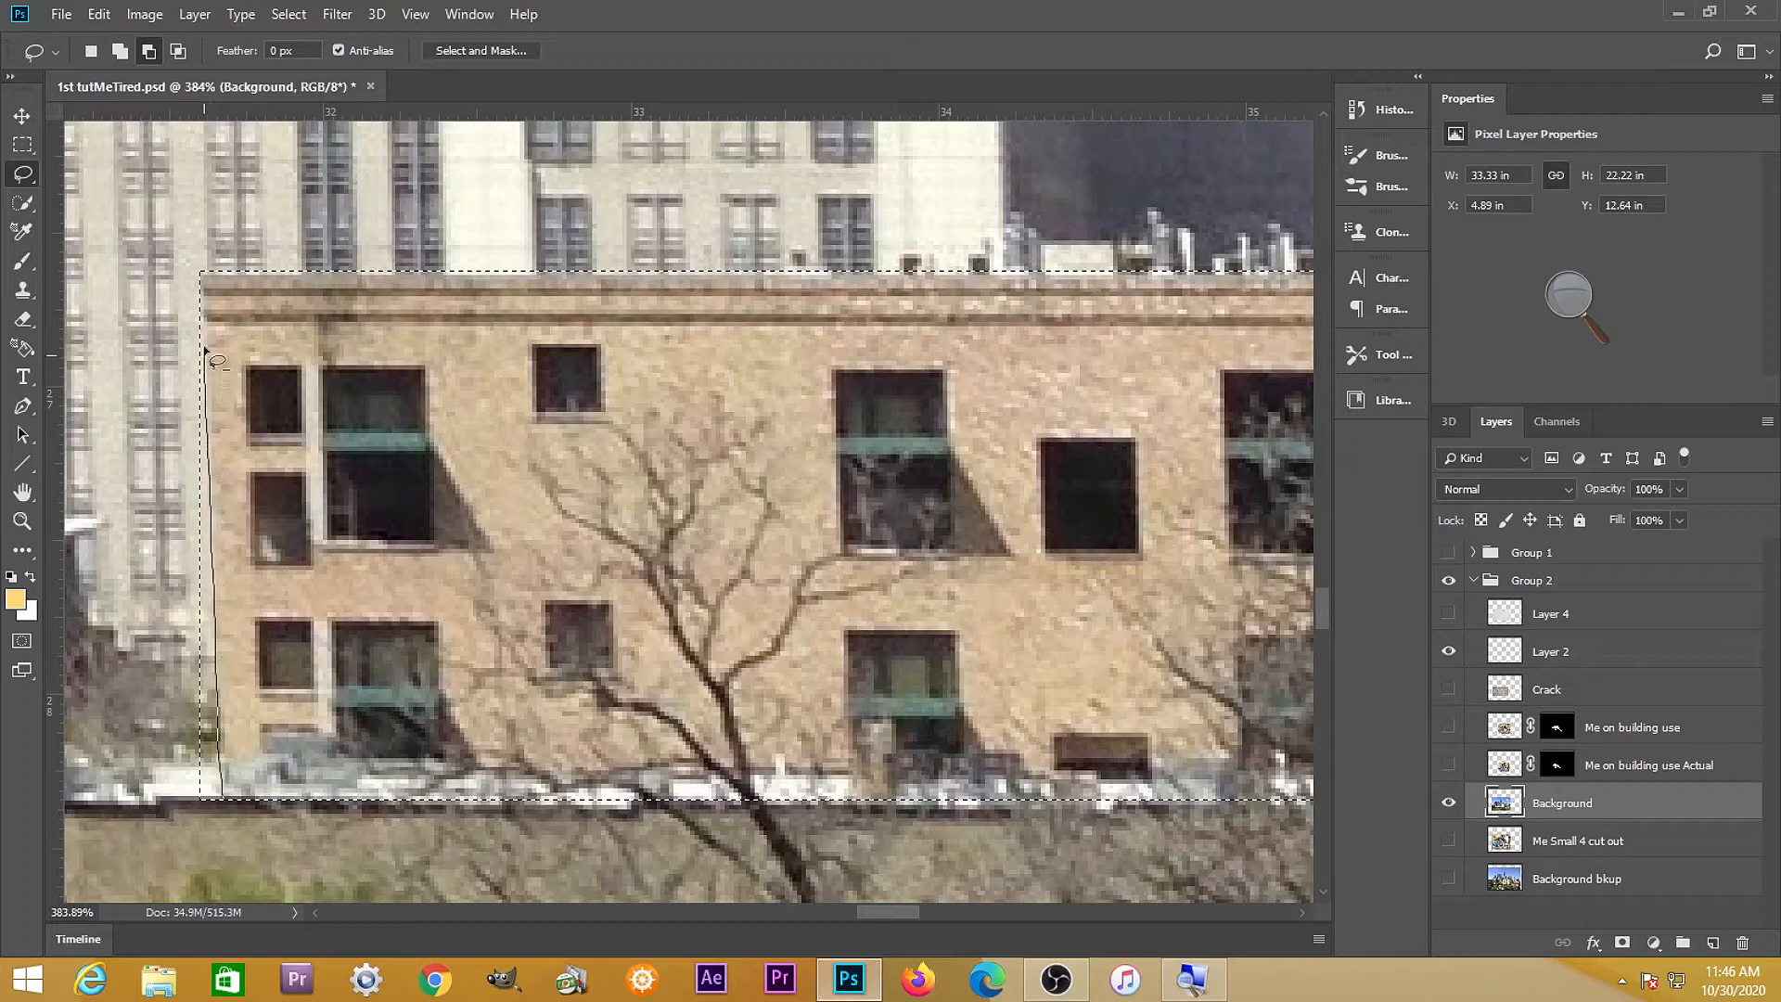
mouse_move(130, 423)
left_mouse_down()
mouse_move(136, 693)
mouse_move(173, 790)
mouse_move(234, 805)
left_mouse_up()
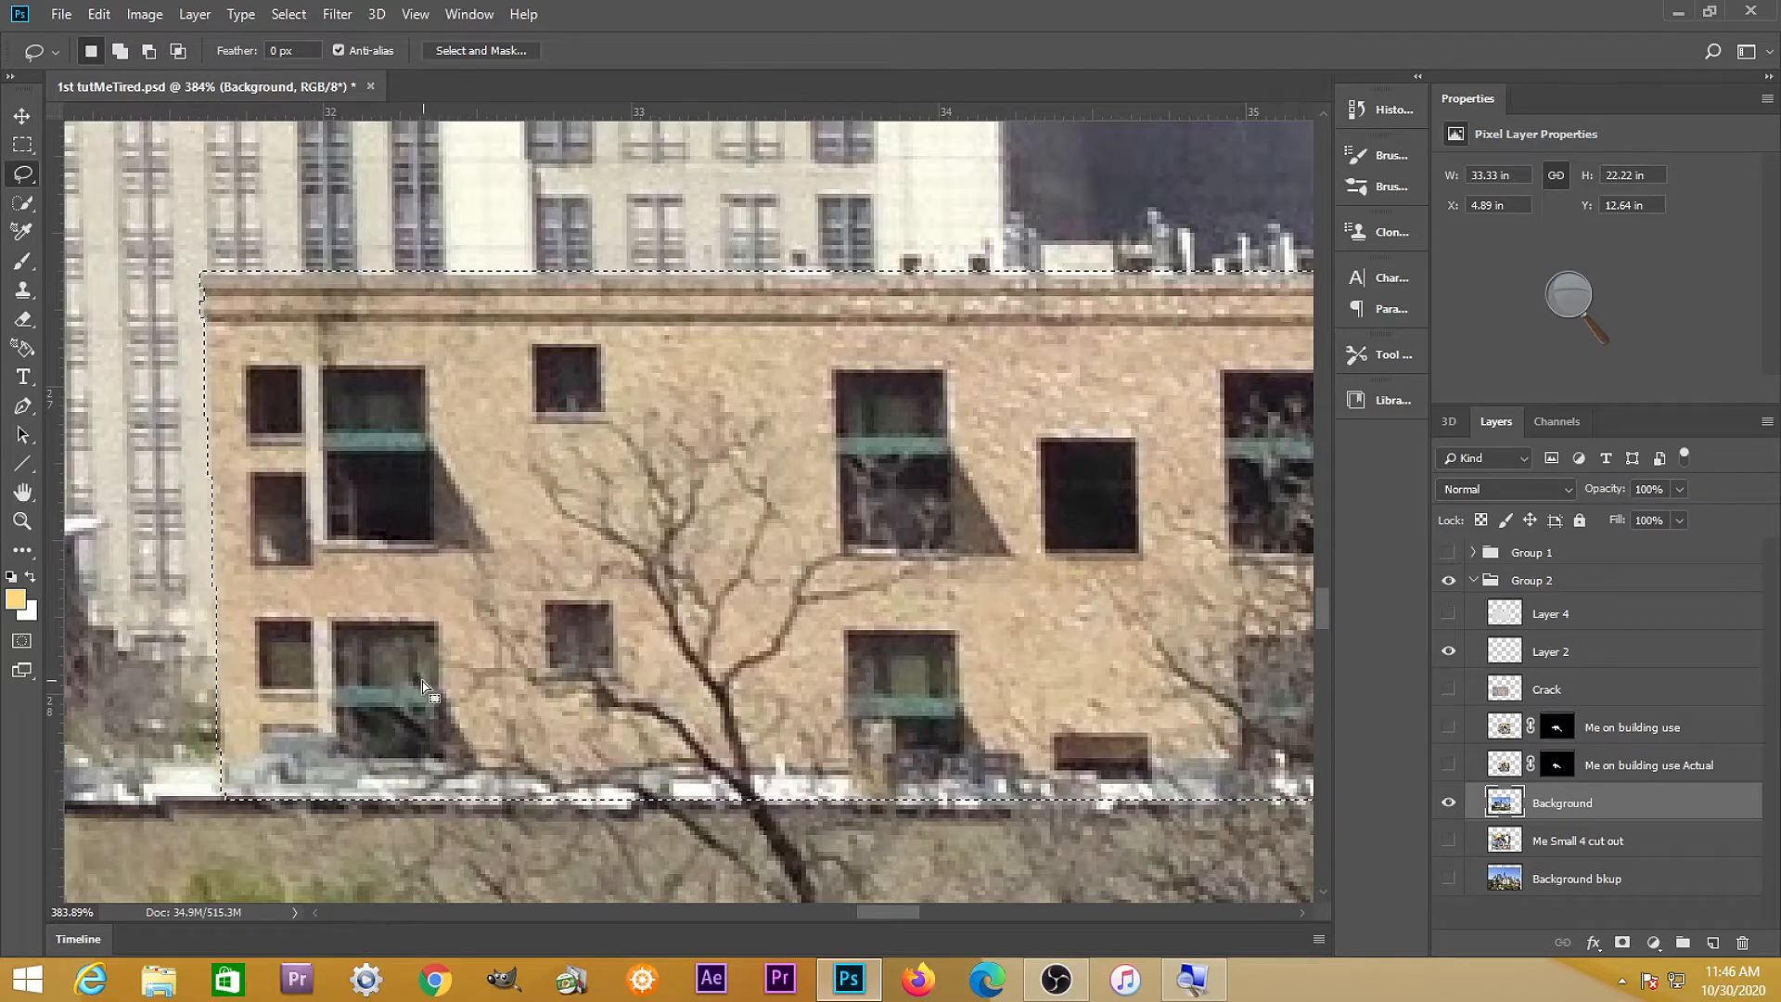
Copy the selected brick building from the Background layer to a new layer
scroll(422, 686, "down", 2)
scroll(508, 645, "down", 10)
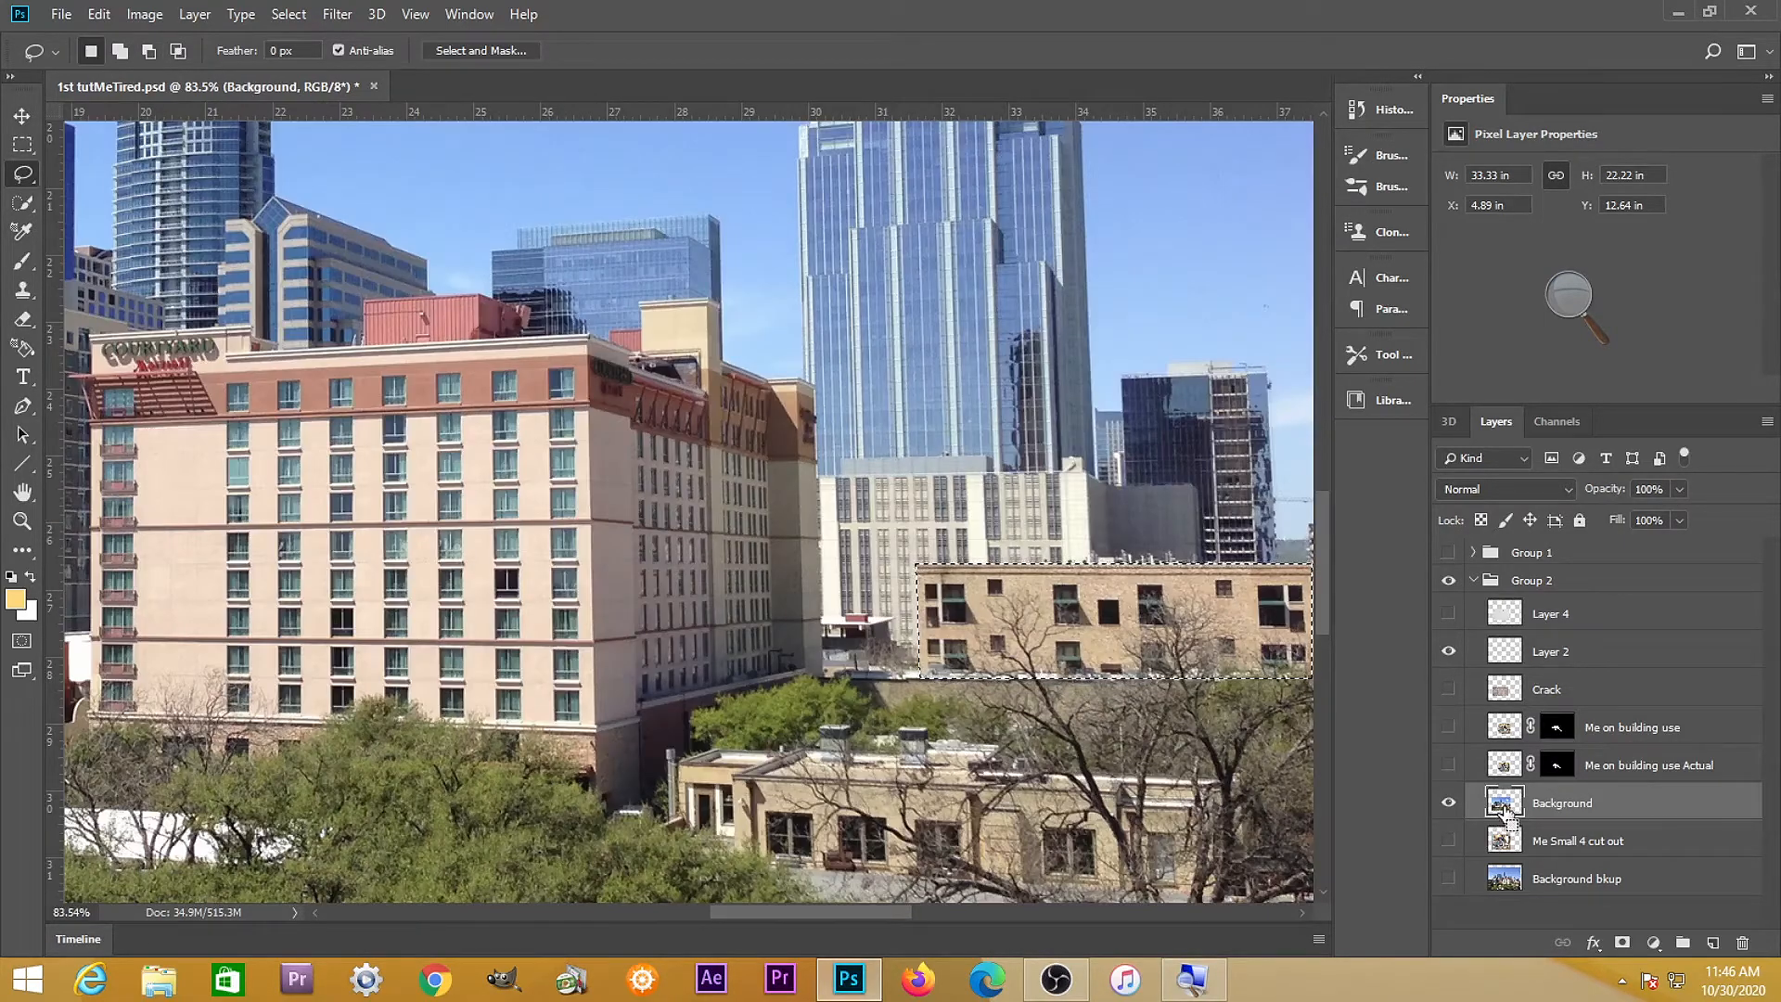
key("ctrl+j")
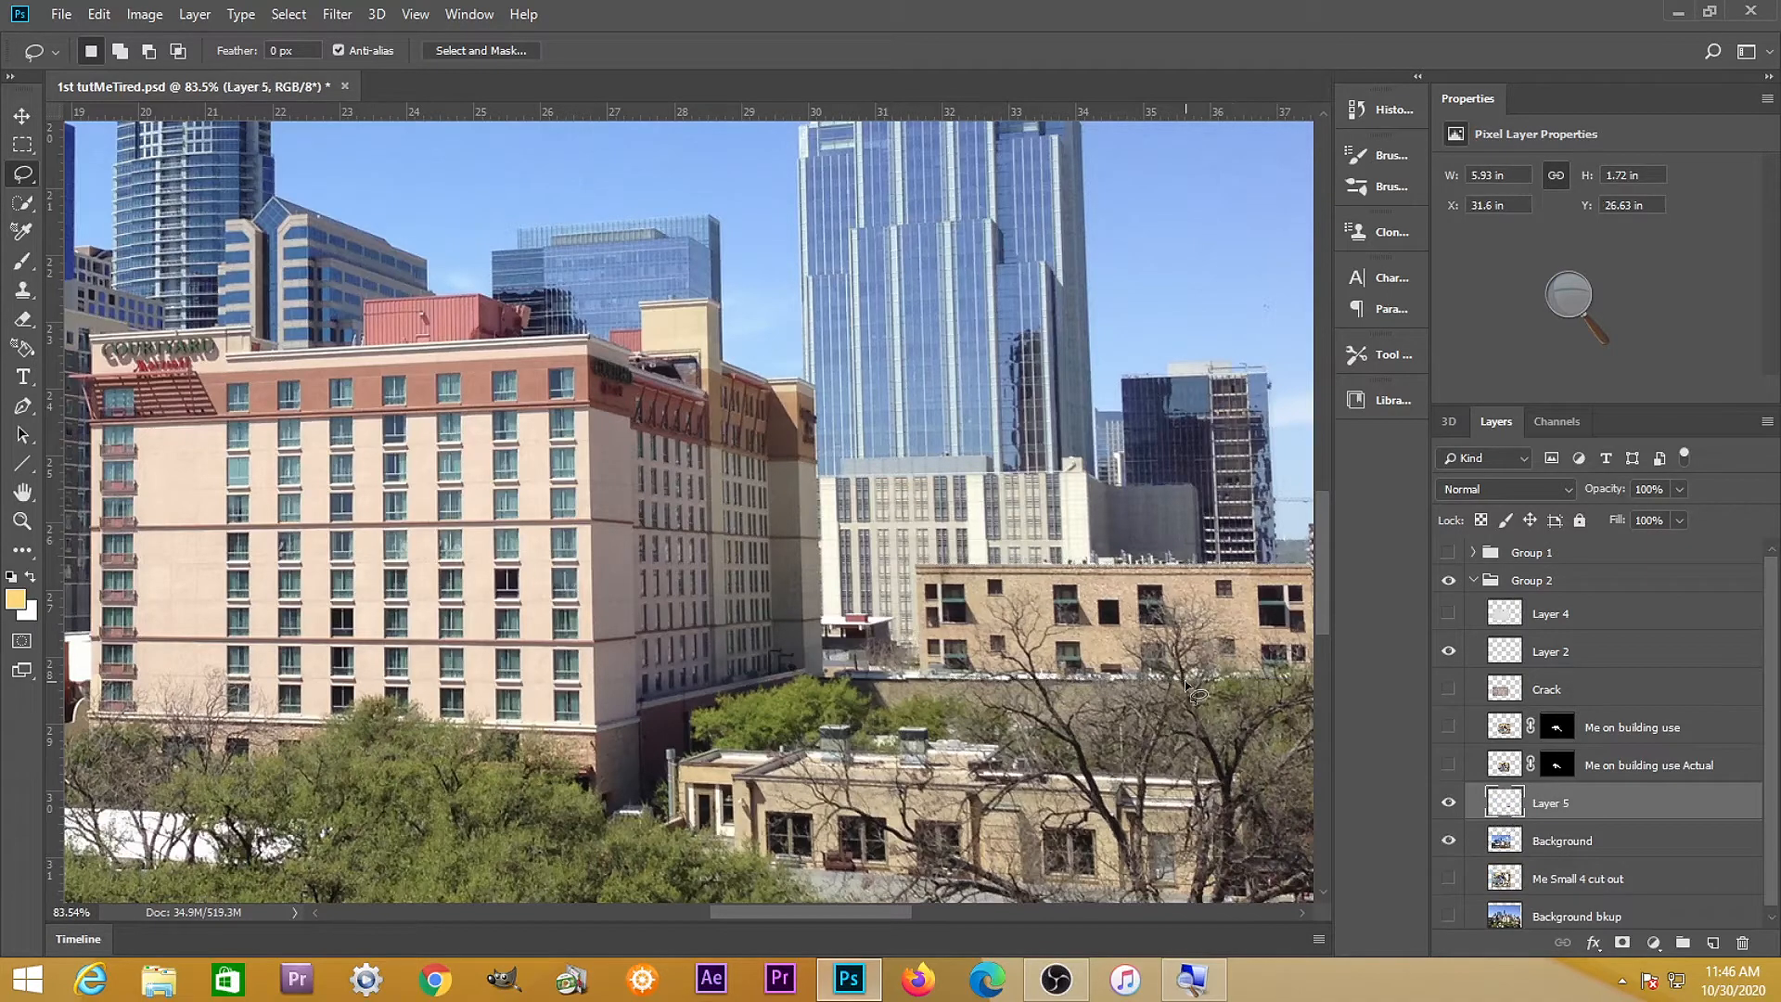
Rename the copied brick building layer to extra building
scroll(1206, 691, "down", 3)
double_click(1561, 803)
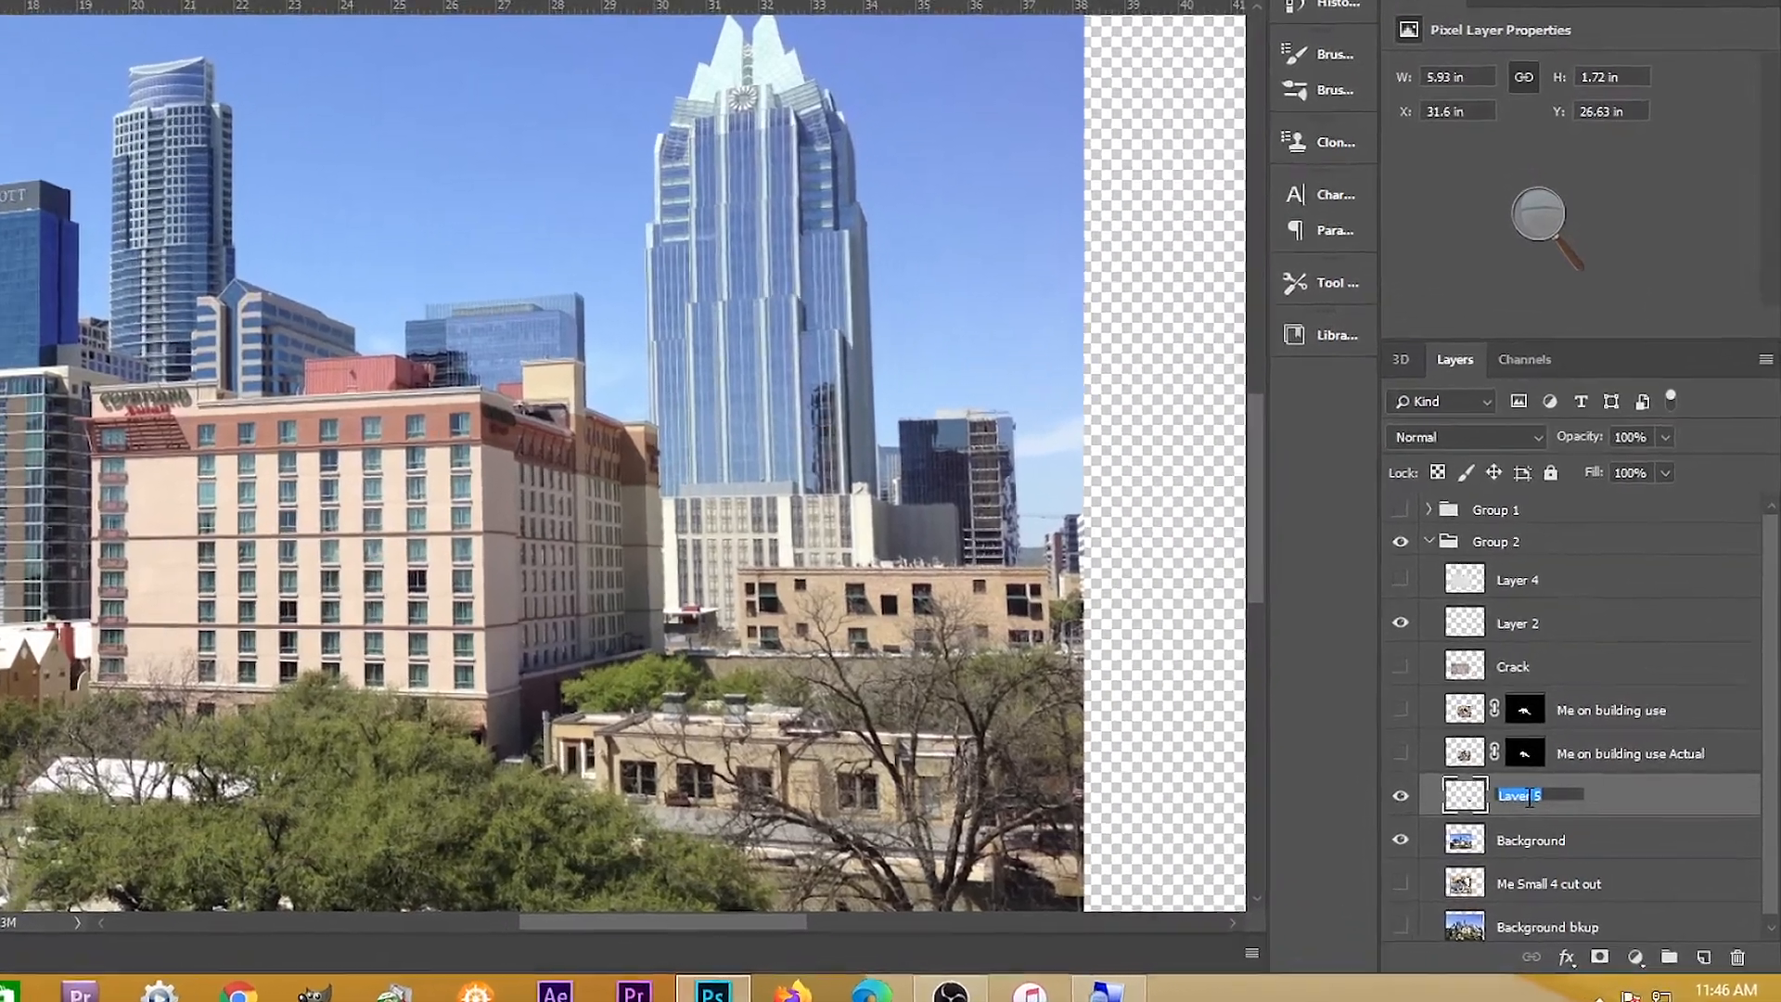
type("ex")
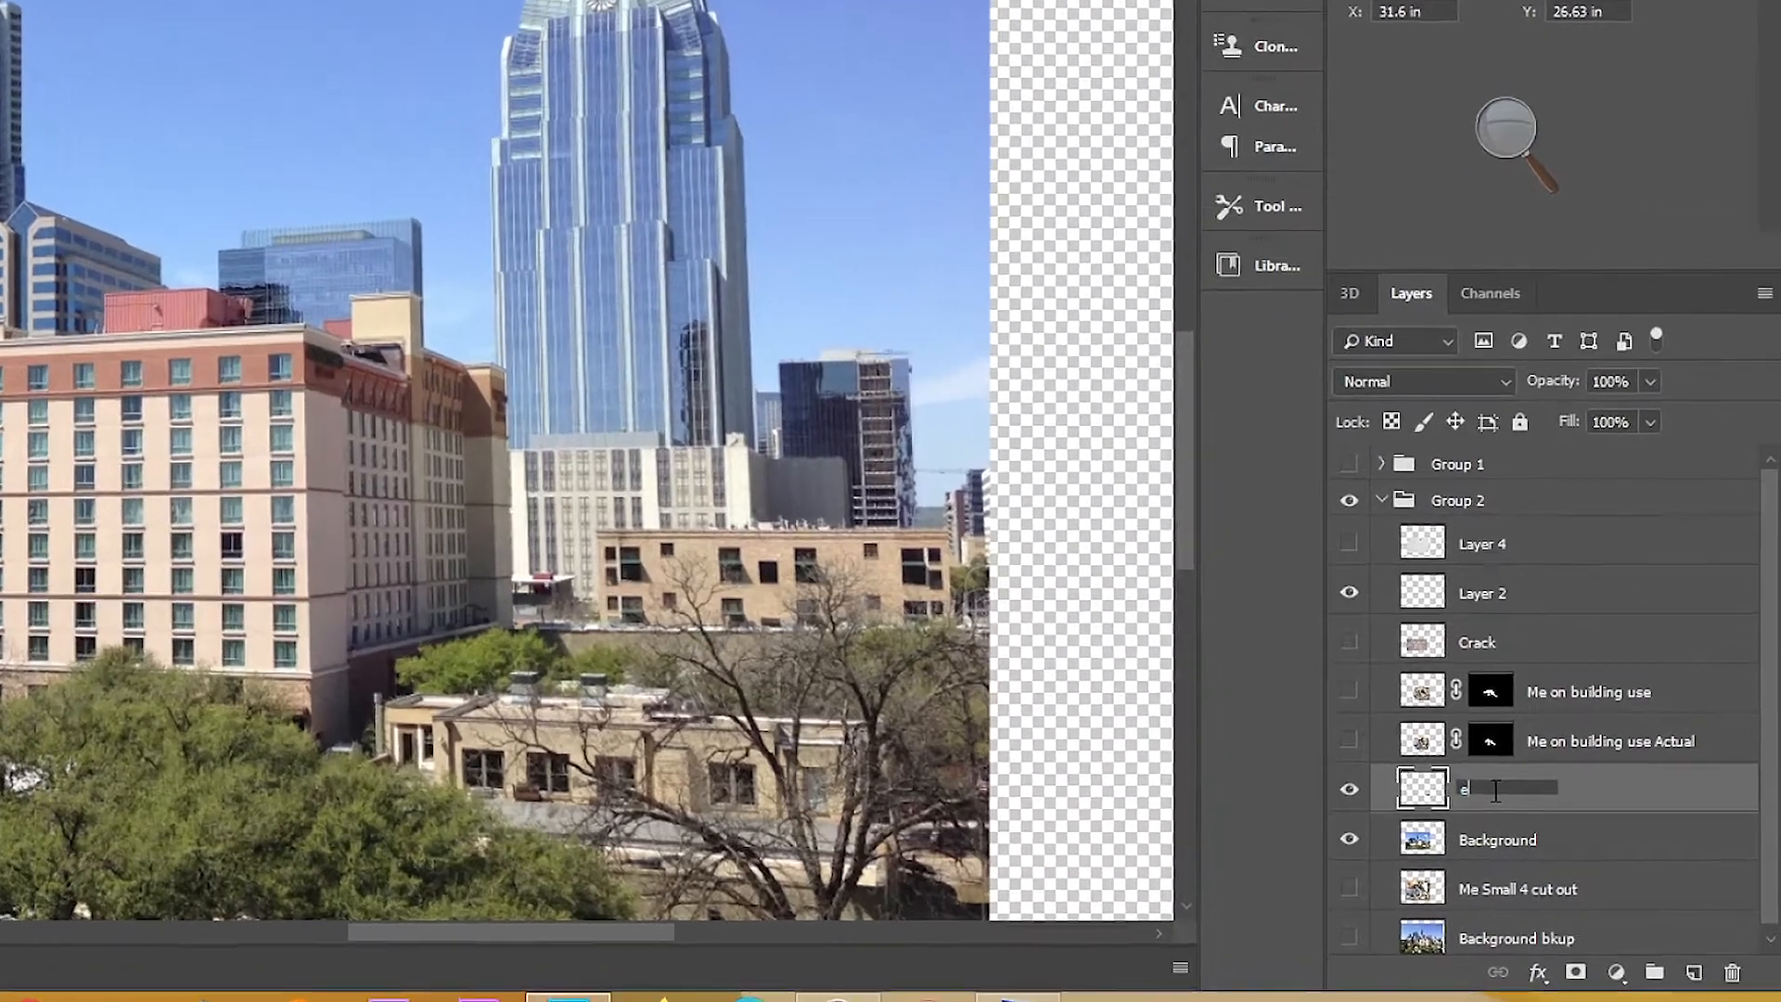
type("tra building")
left_click(1395, 796)
Move the extra building copy onto the roof of the low foreground building, at about X 28 in and Y 27.9 in
left_click_drag(751, 536, 429, 594)
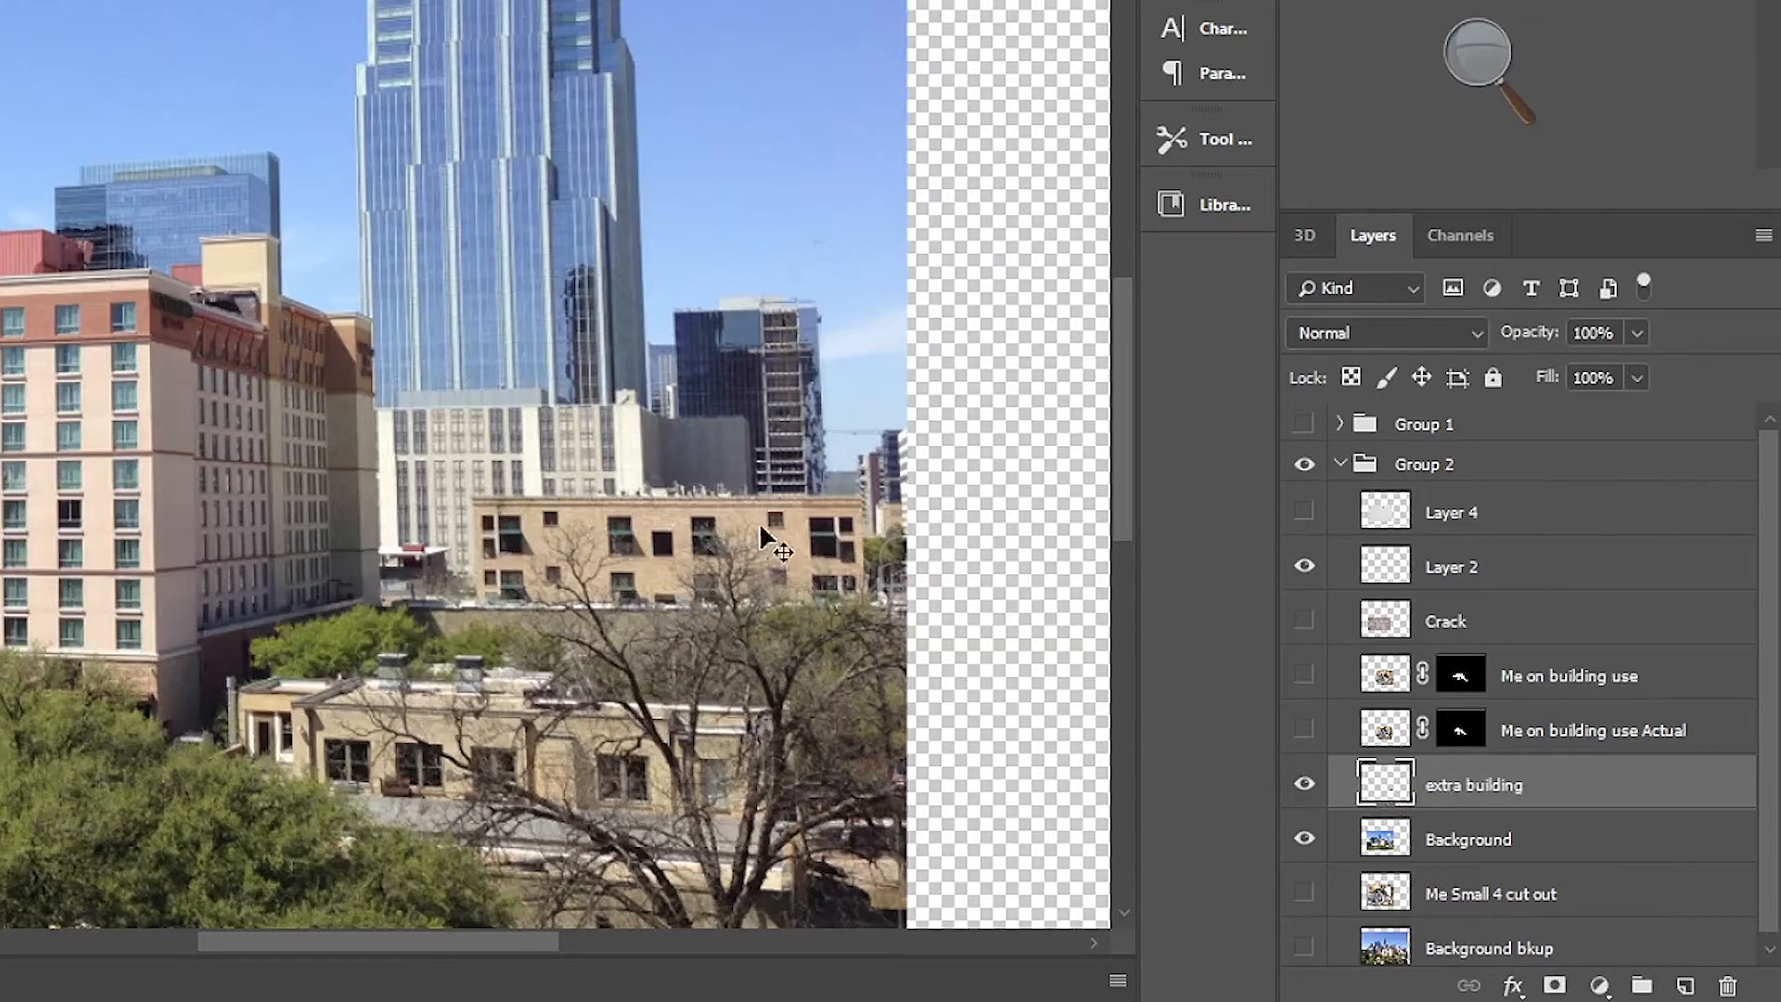
left_click_drag(715, 647, 782, 653)
left_click_drag(899, 669, 875, 692)
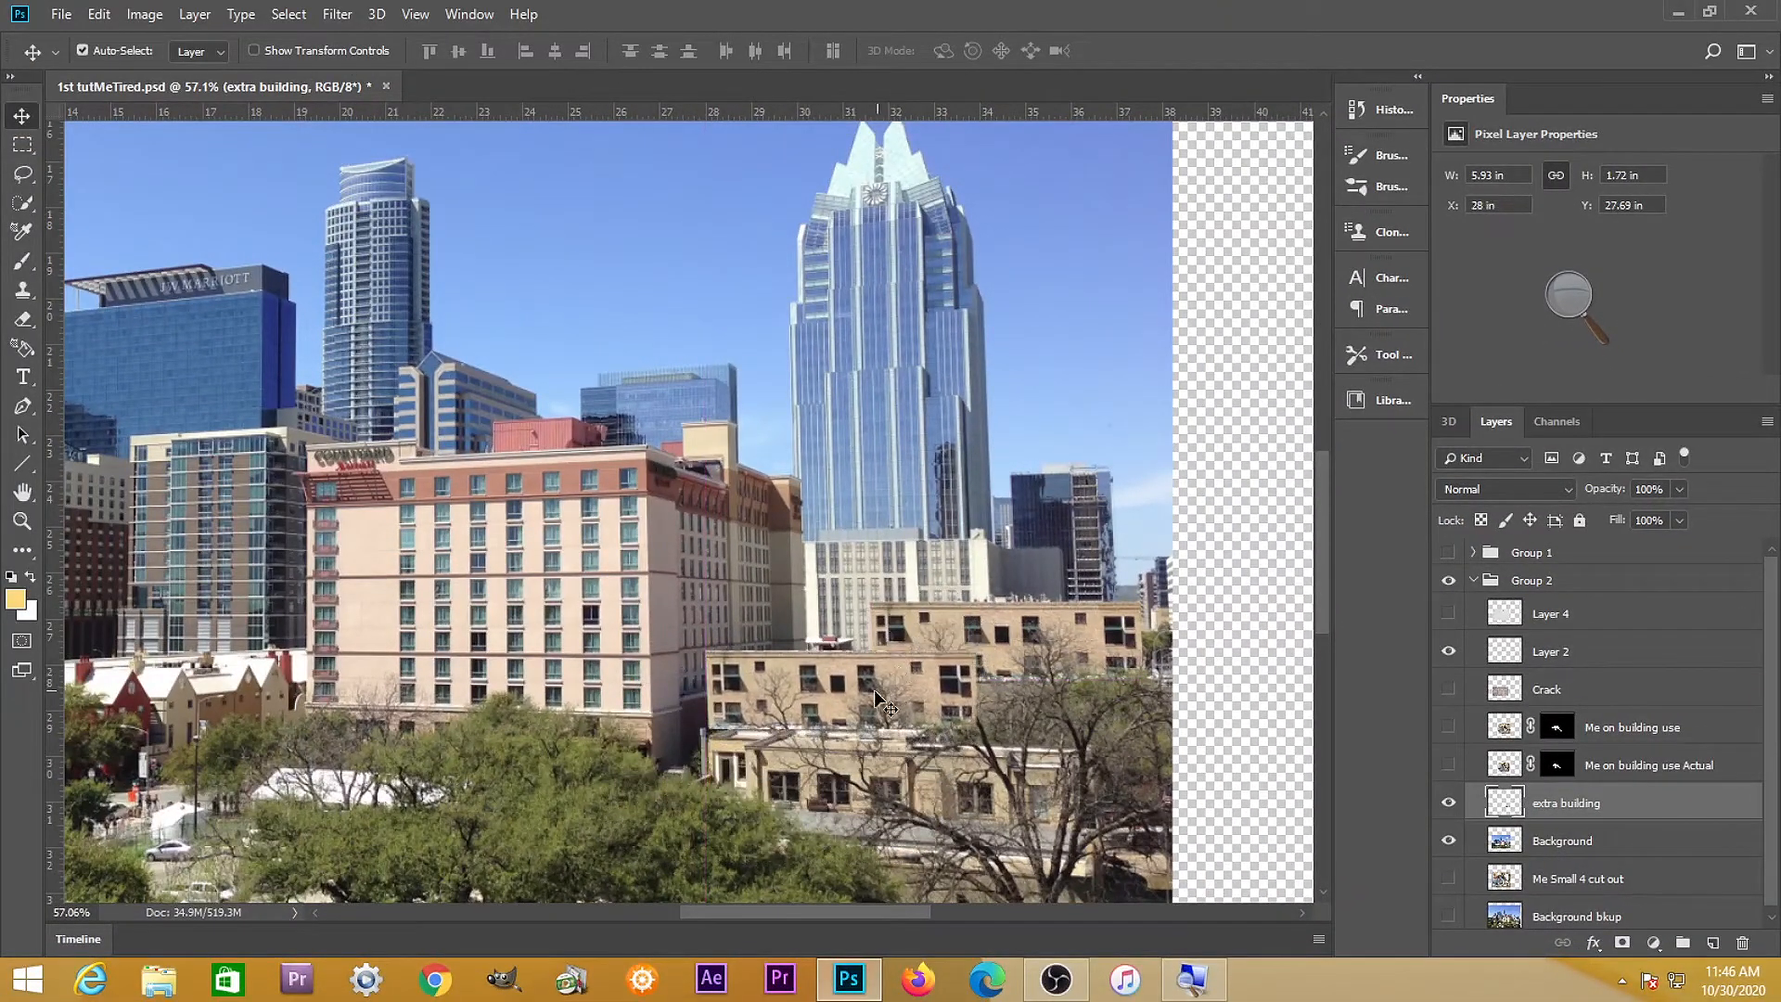
scroll(875, 692, "up", 4)
left_click_drag(820, 638, 820, 661)
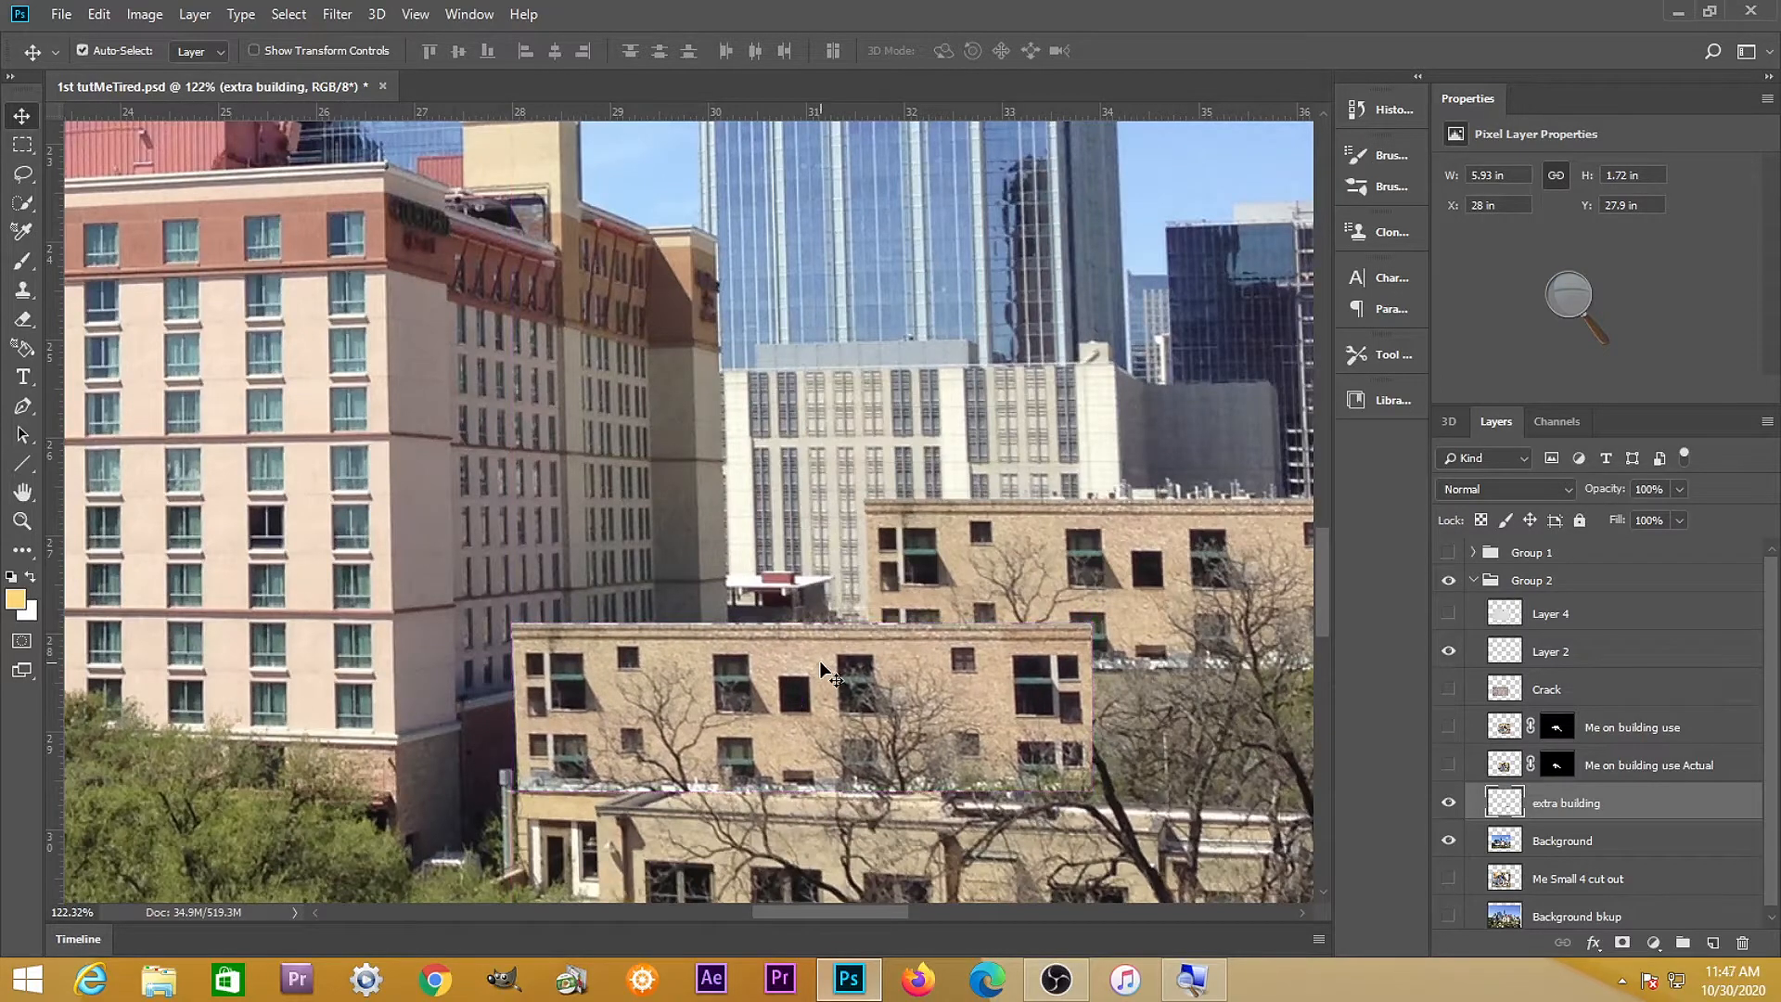
scroll(883, 623, "down", 2)
scroll(886, 628, "down", 2)
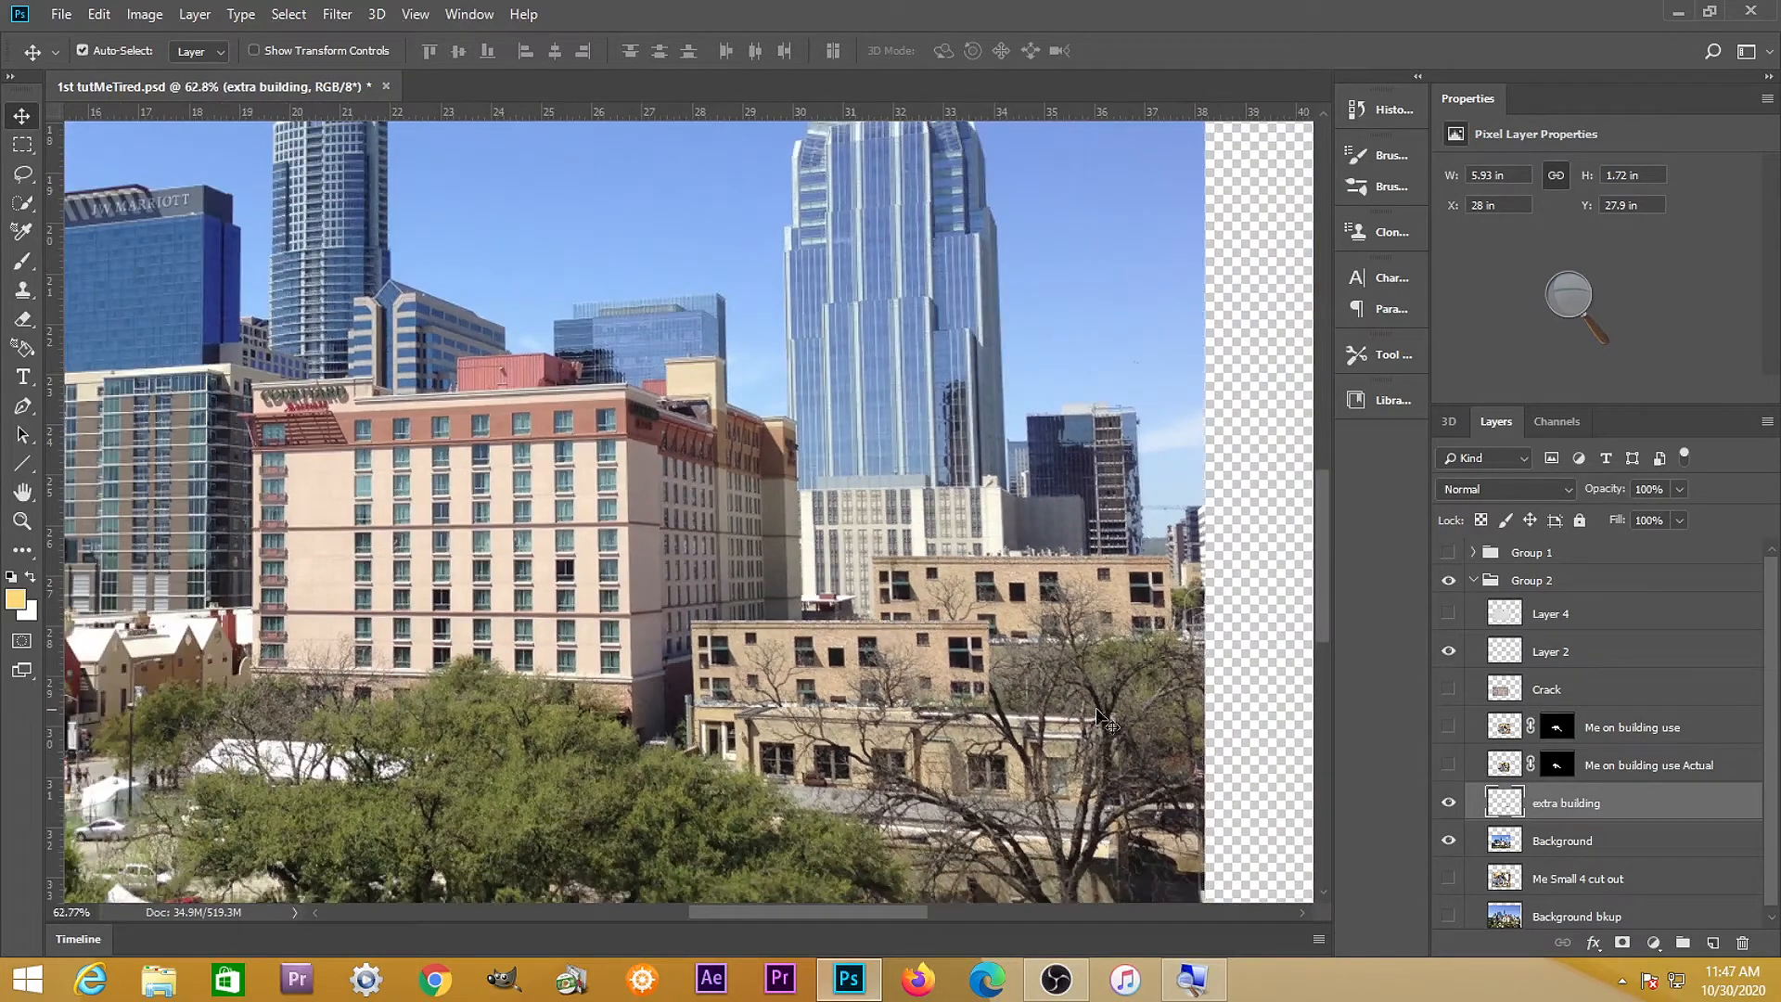
Compare the Me on building use Actual and Me on building use layers against the raised building by toggling their visibility
left_click(1447, 766)
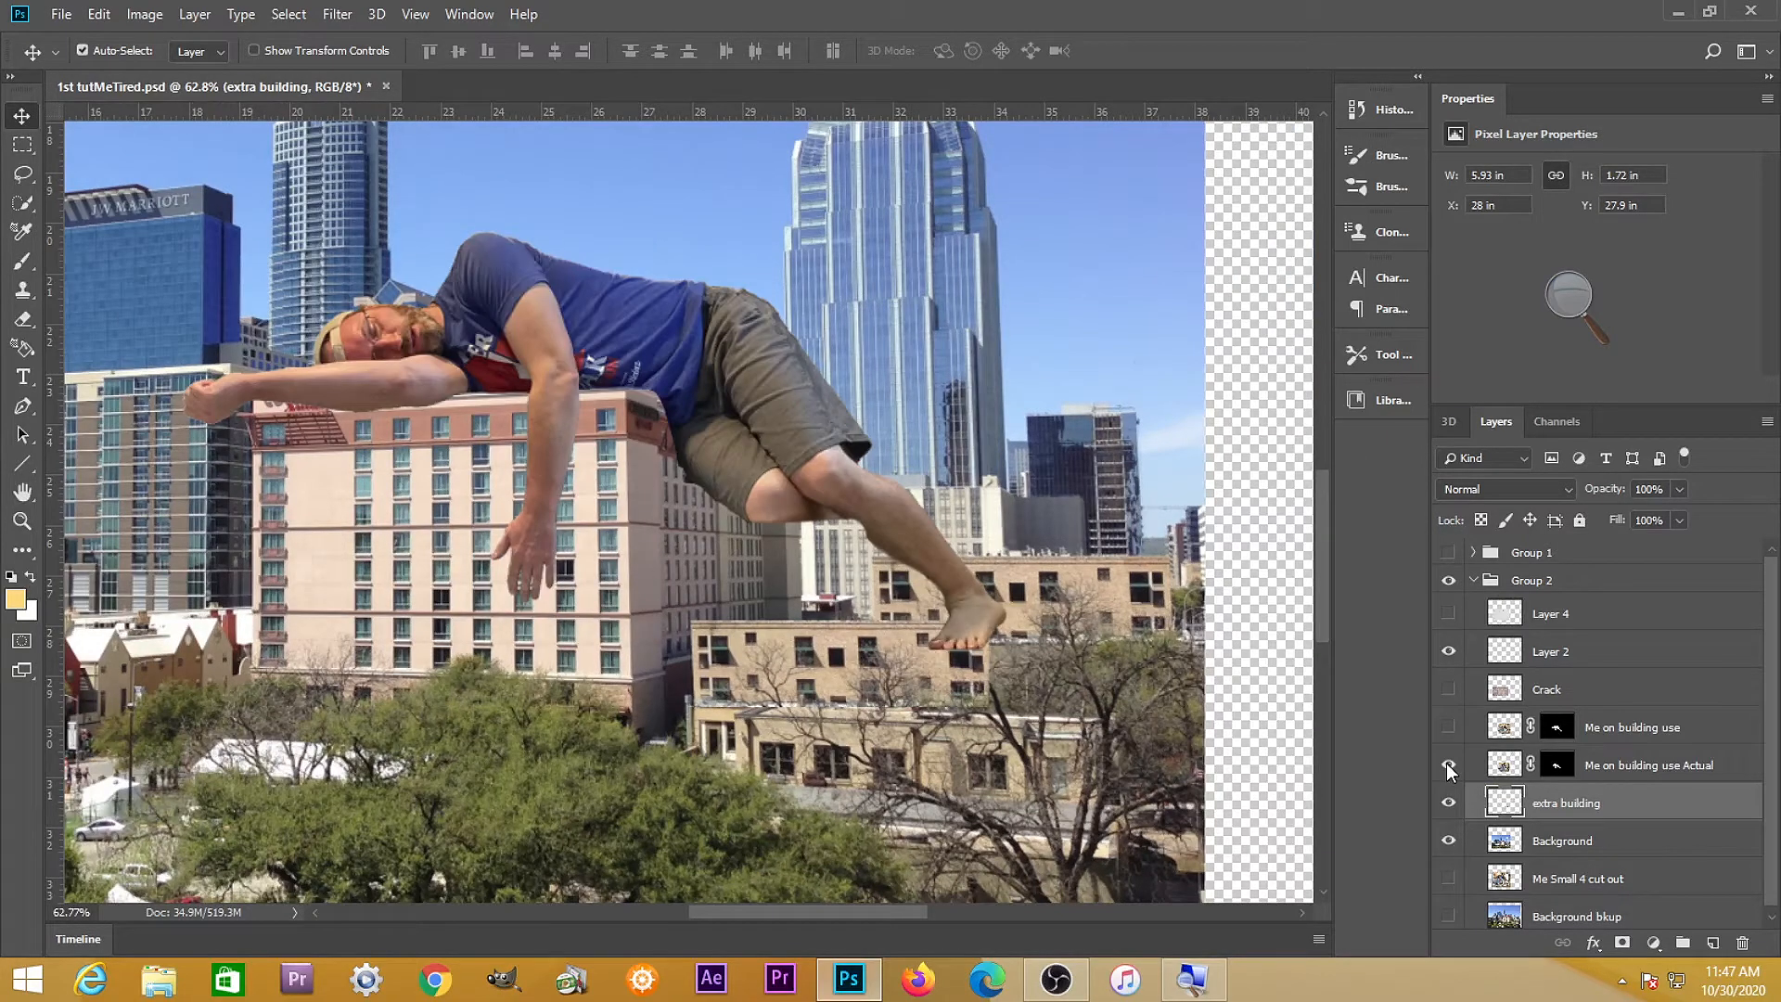
left_click(1447, 765)
left_click(1449, 727)
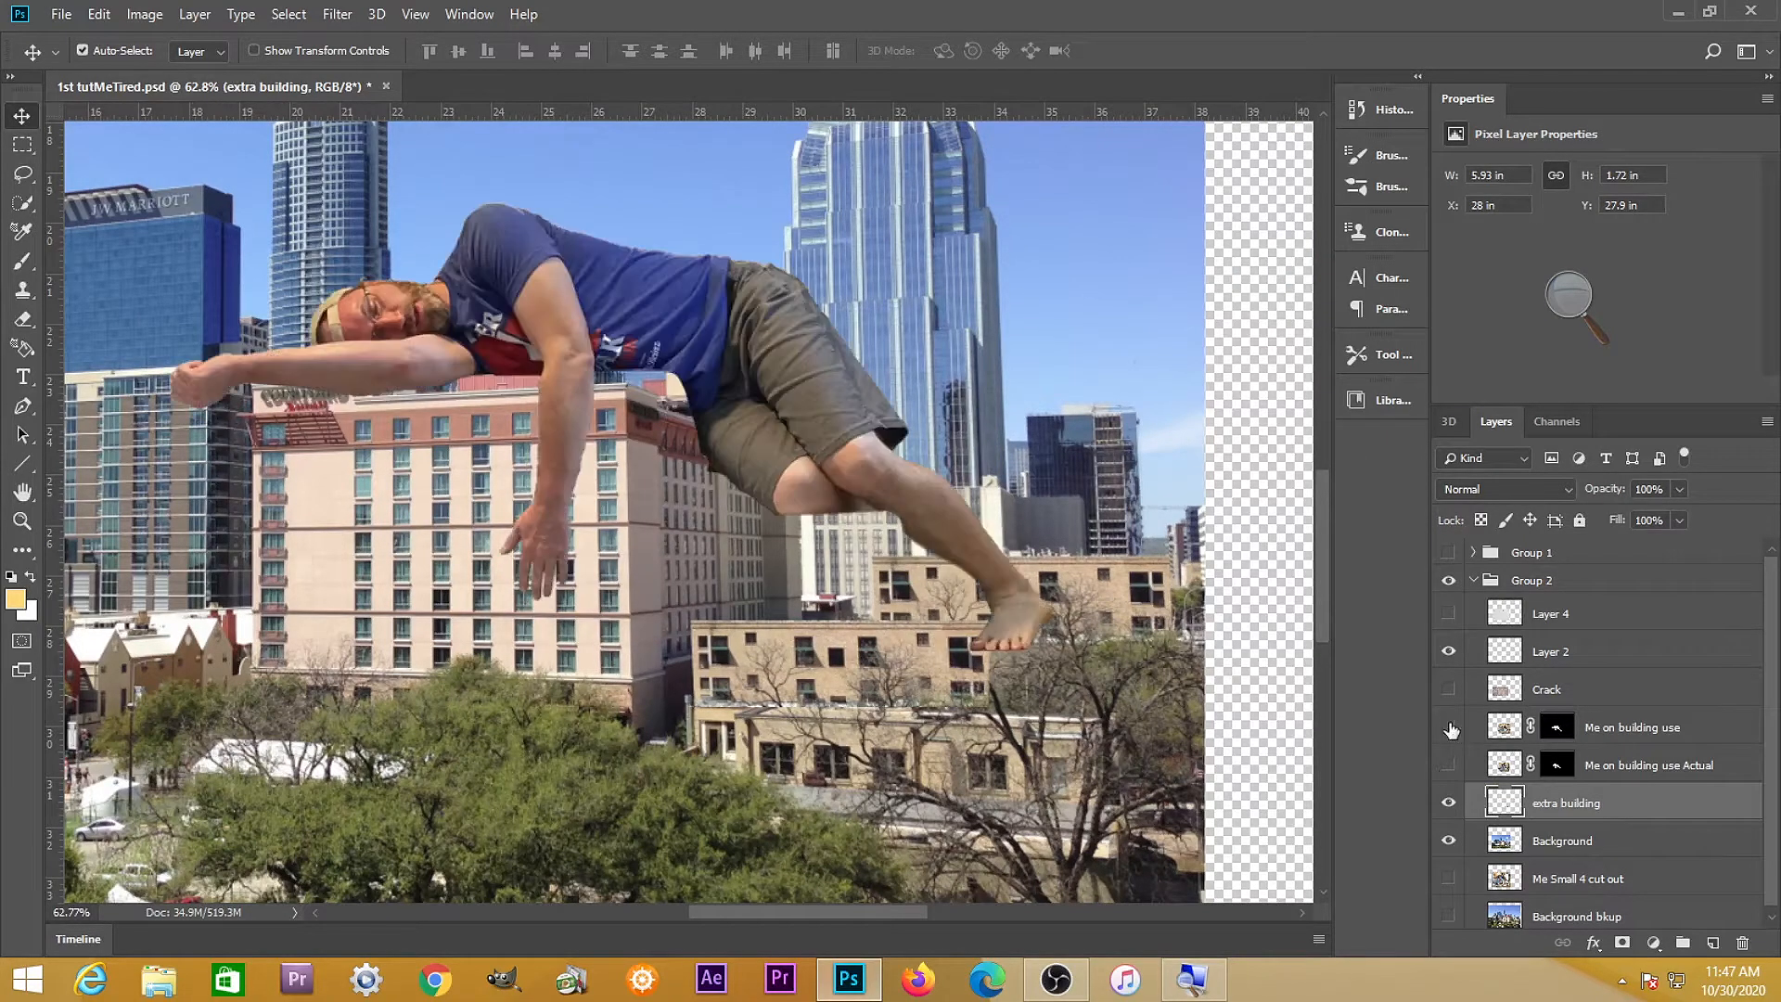
left_click(1450, 728)
left_click(1449, 766)
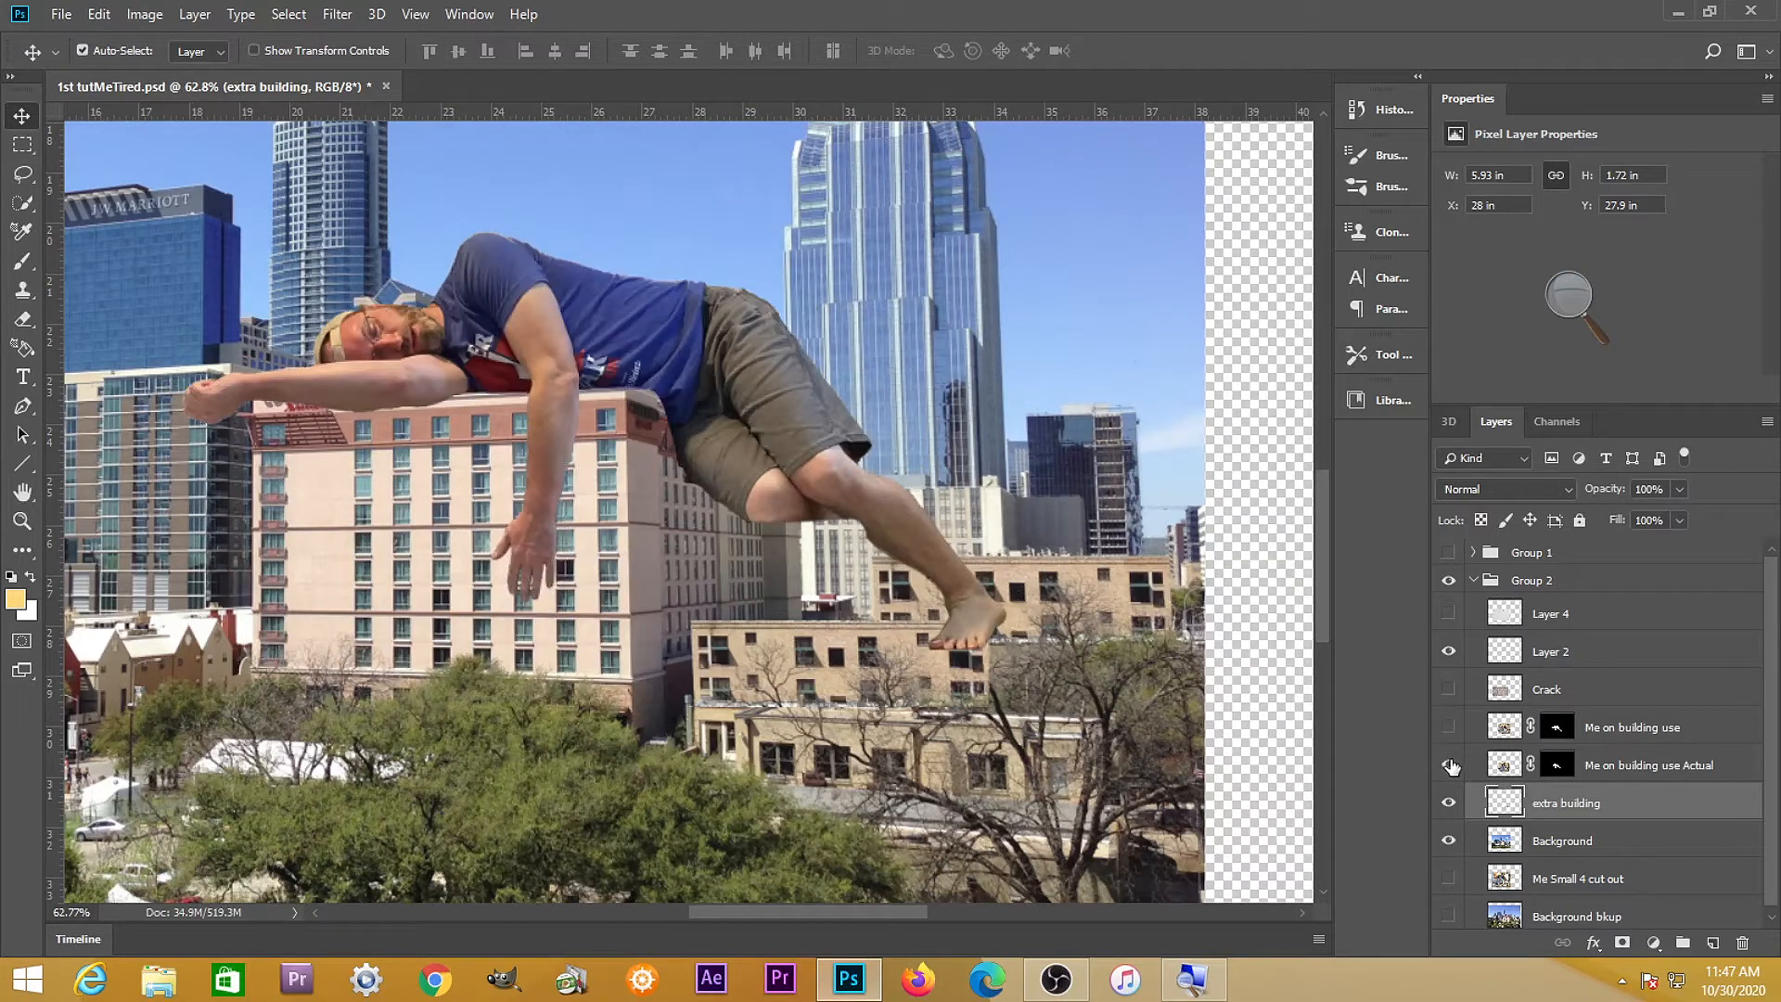
left_click(1450, 764)
Duplicate the extra building layer and rename the copy to more building
key("ctrl+c")
key("ctrl+v")
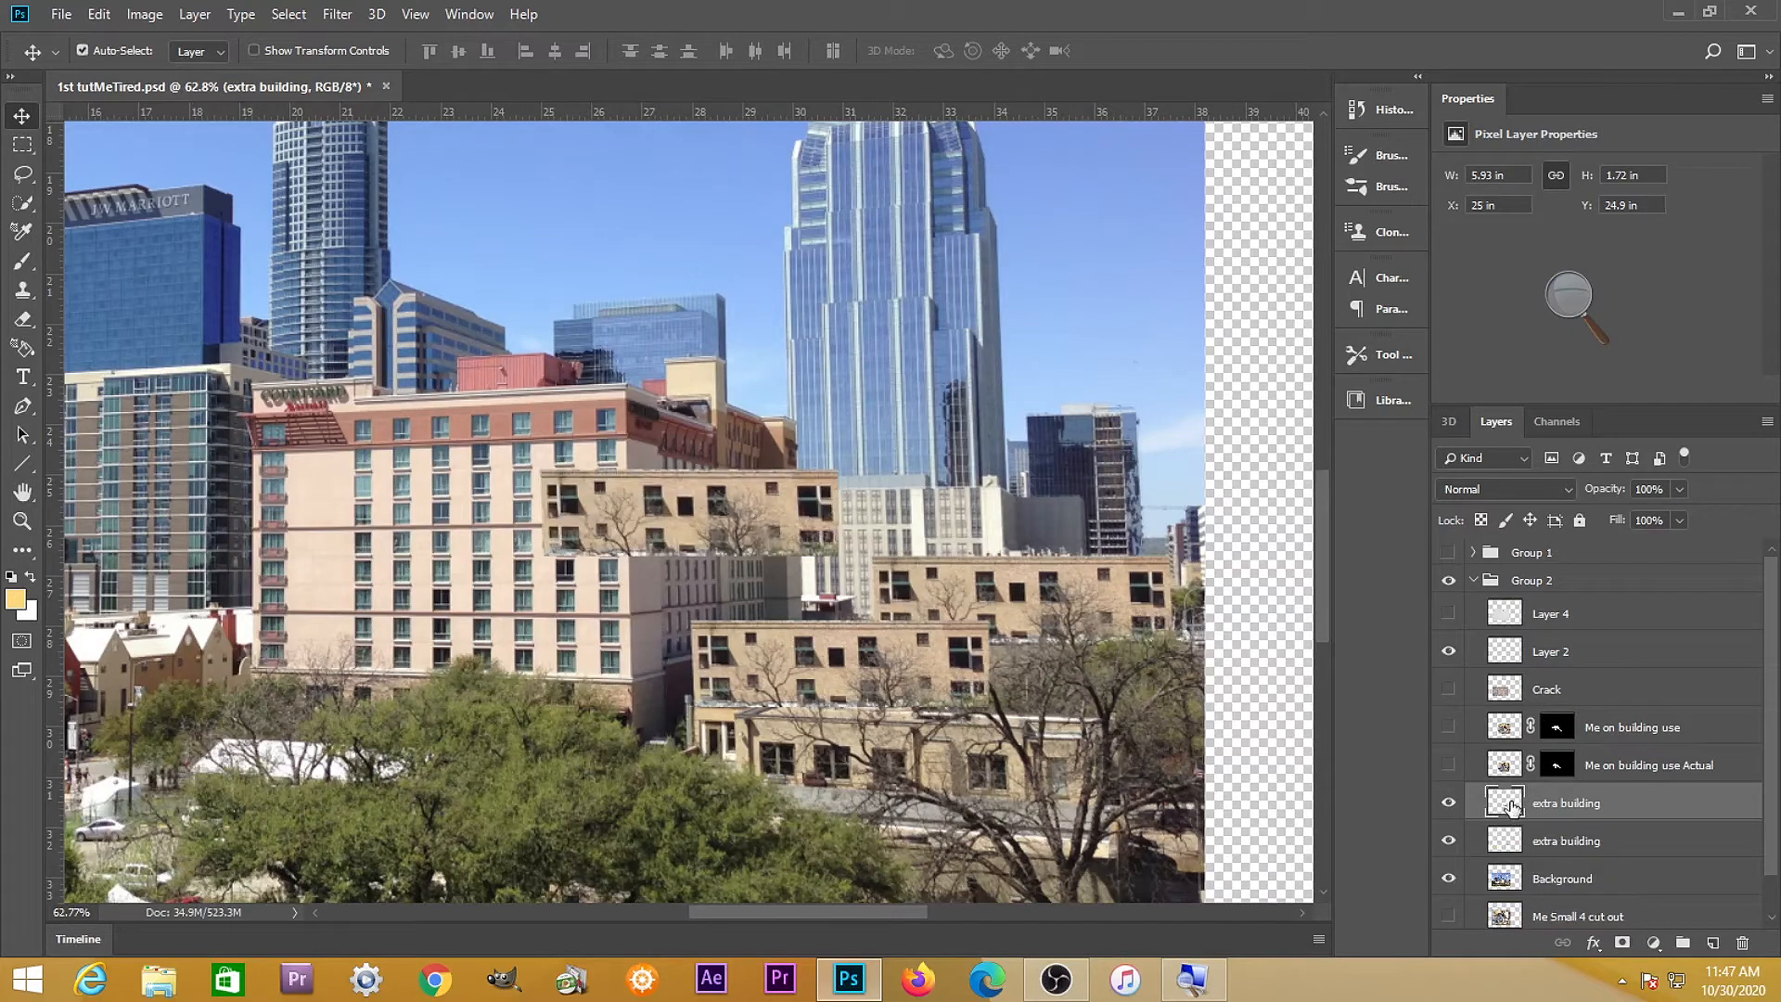
double_click(1562, 805)
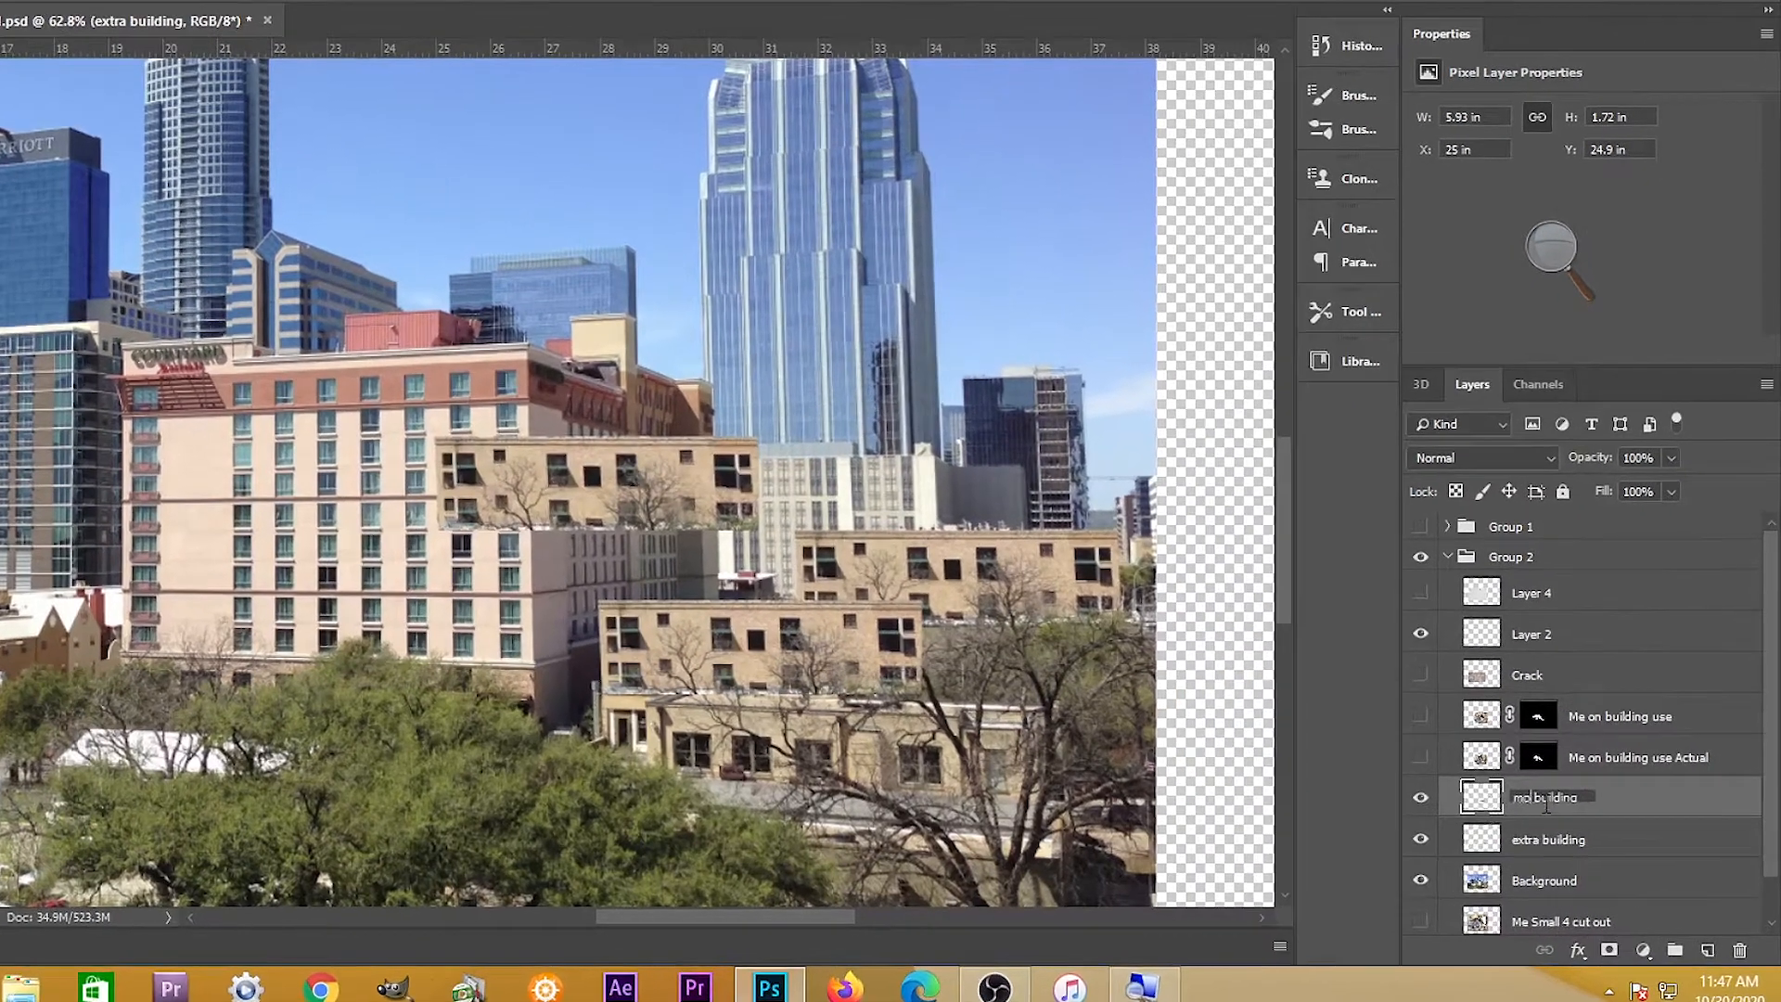
type("more building")
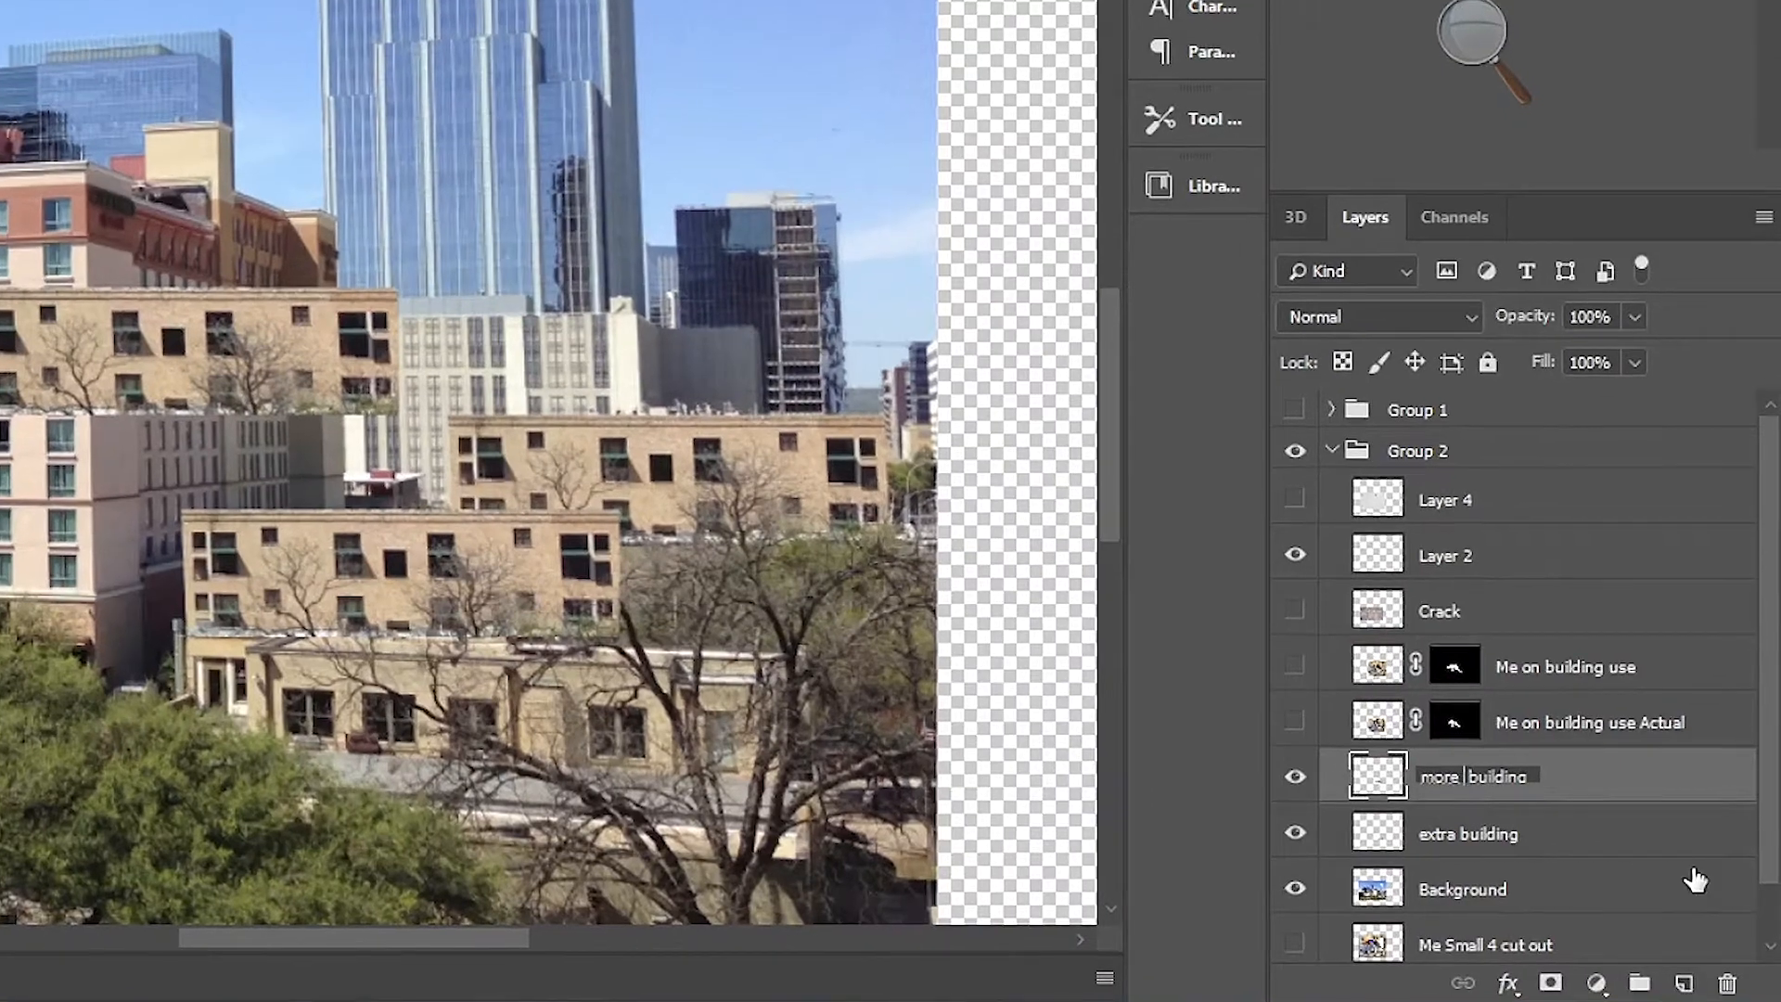
left_click(1376, 785)
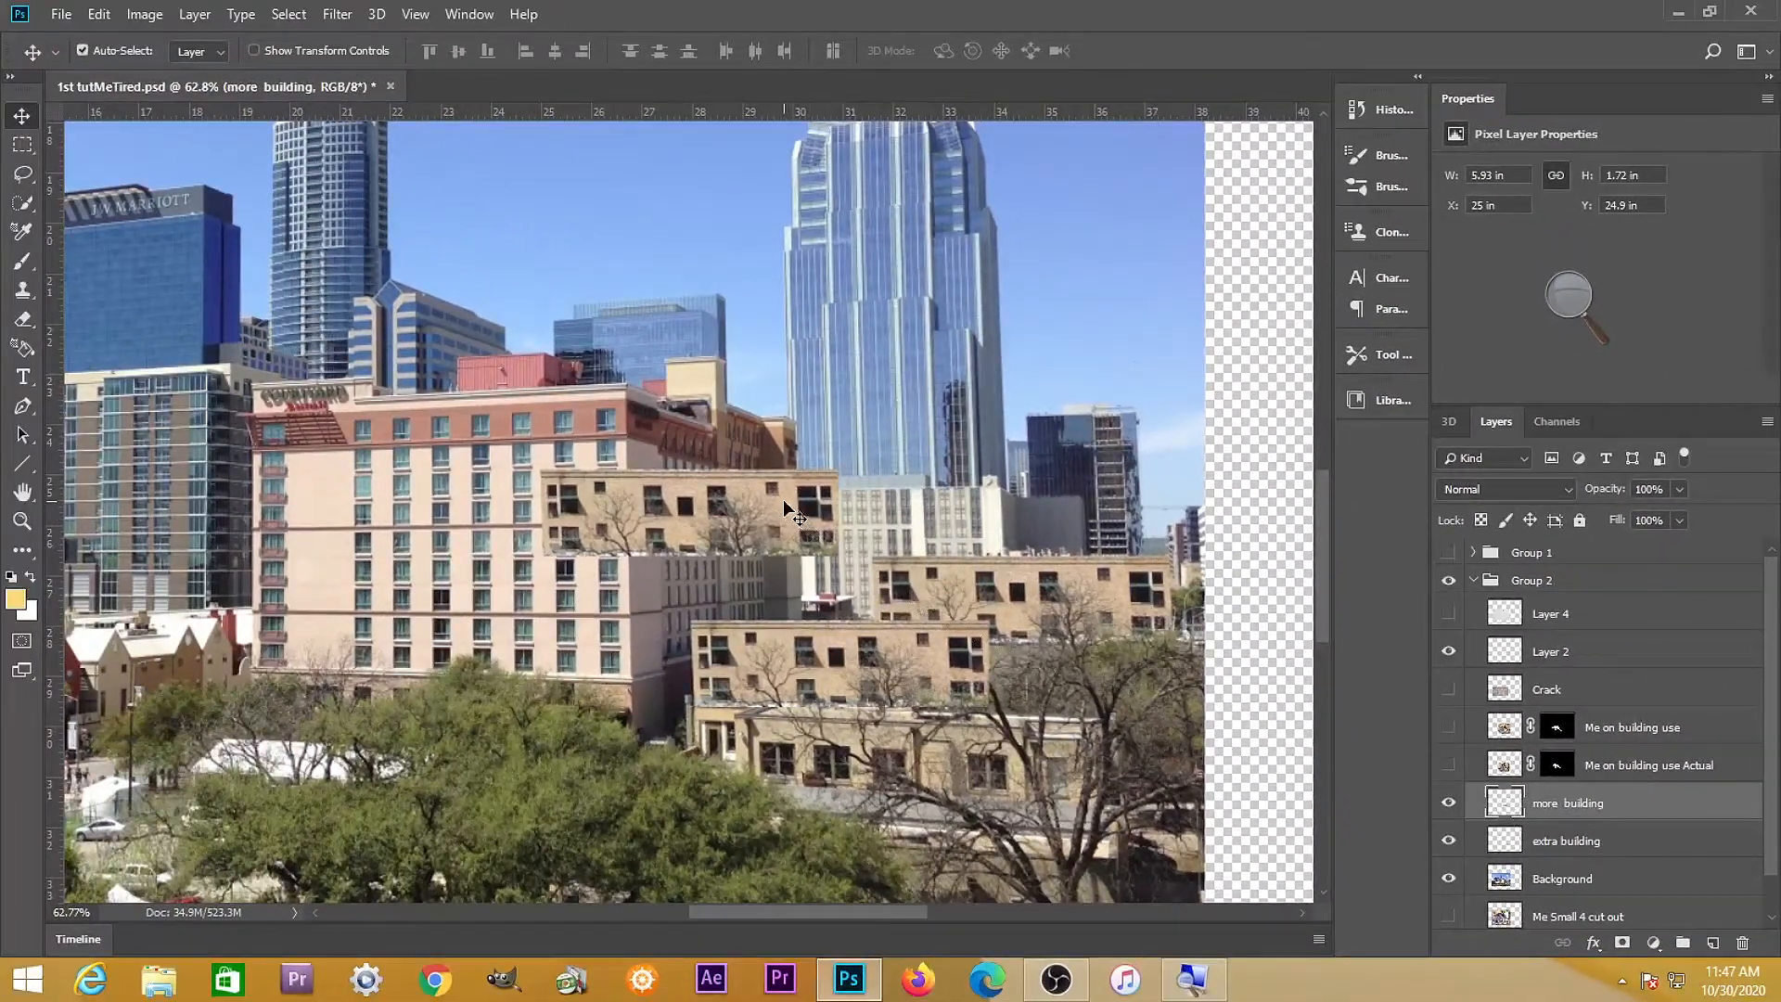
Stack the more building copy directly on top of the extra building, at about X 27.94 in and Y 26.19 in
left_click_drag(784, 501, 896, 542)
scroll(841, 612, "up", 1)
scroll(842, 614, "up", 3)
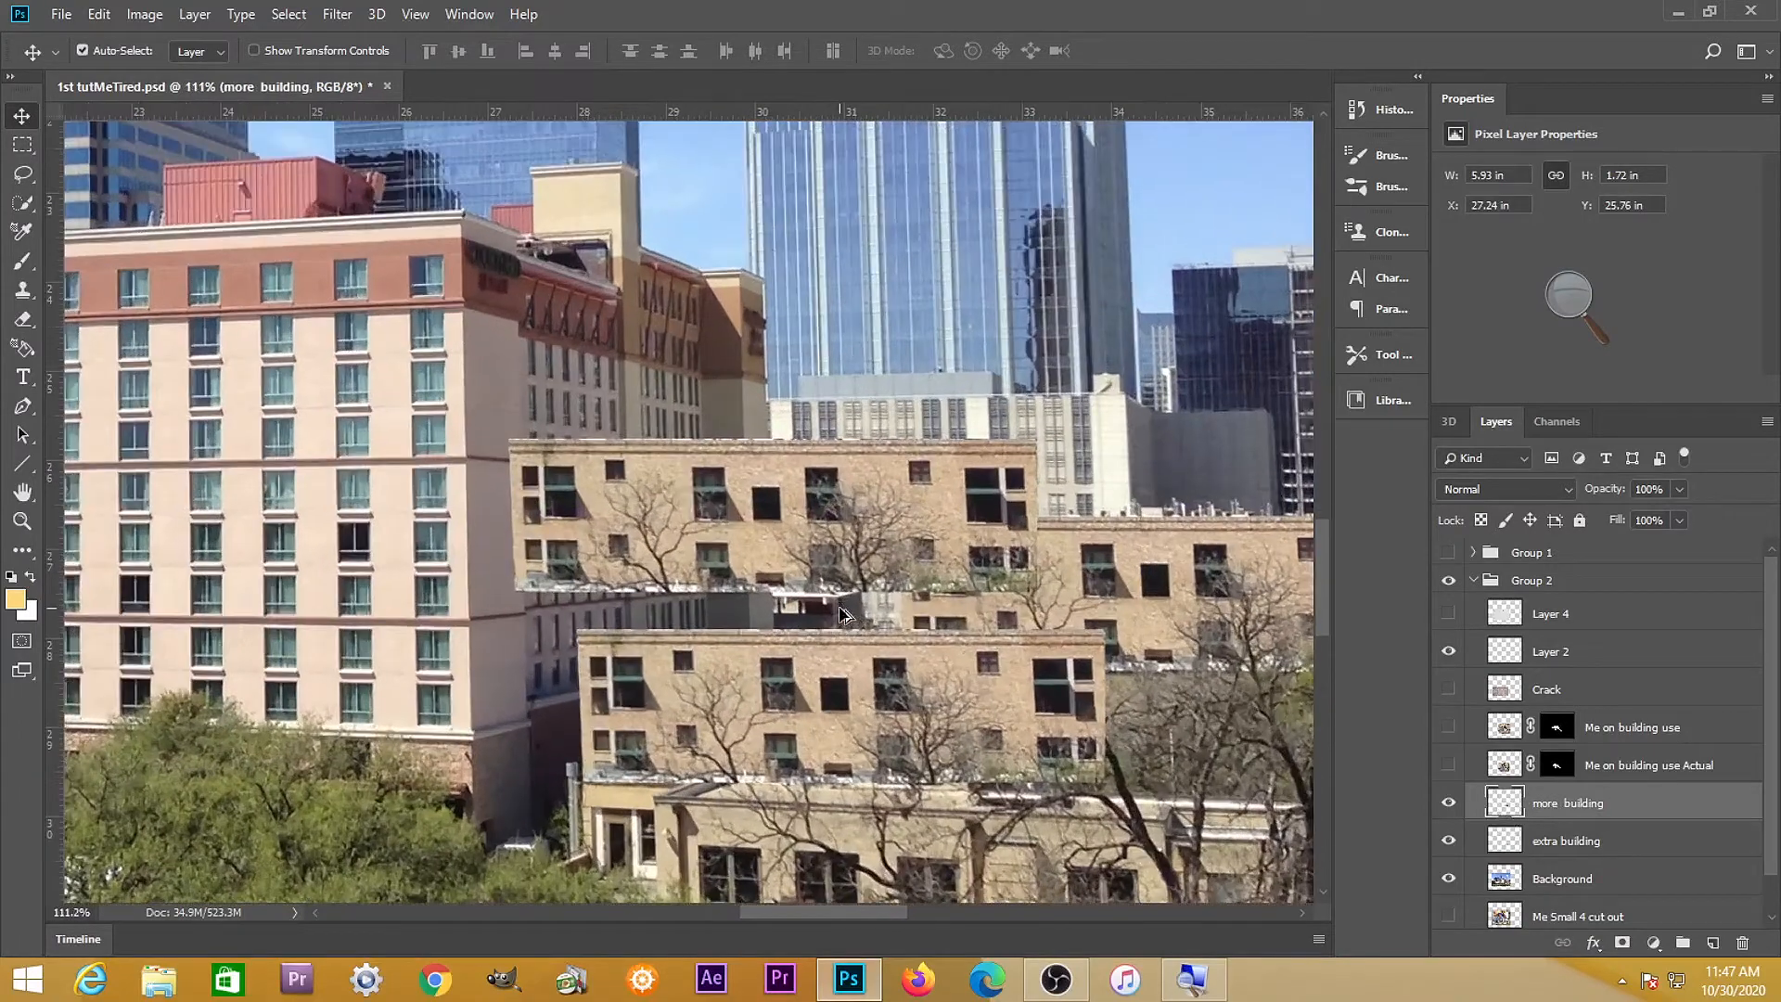
left_click_drag(886, 477, 948, 515)
scroll(948, 515, "down", 3)
Show the Me on building use Actual layer and stretch the more building layer upward to about 1.97 in high, meeting the man's knee
left_click(1448, 765)
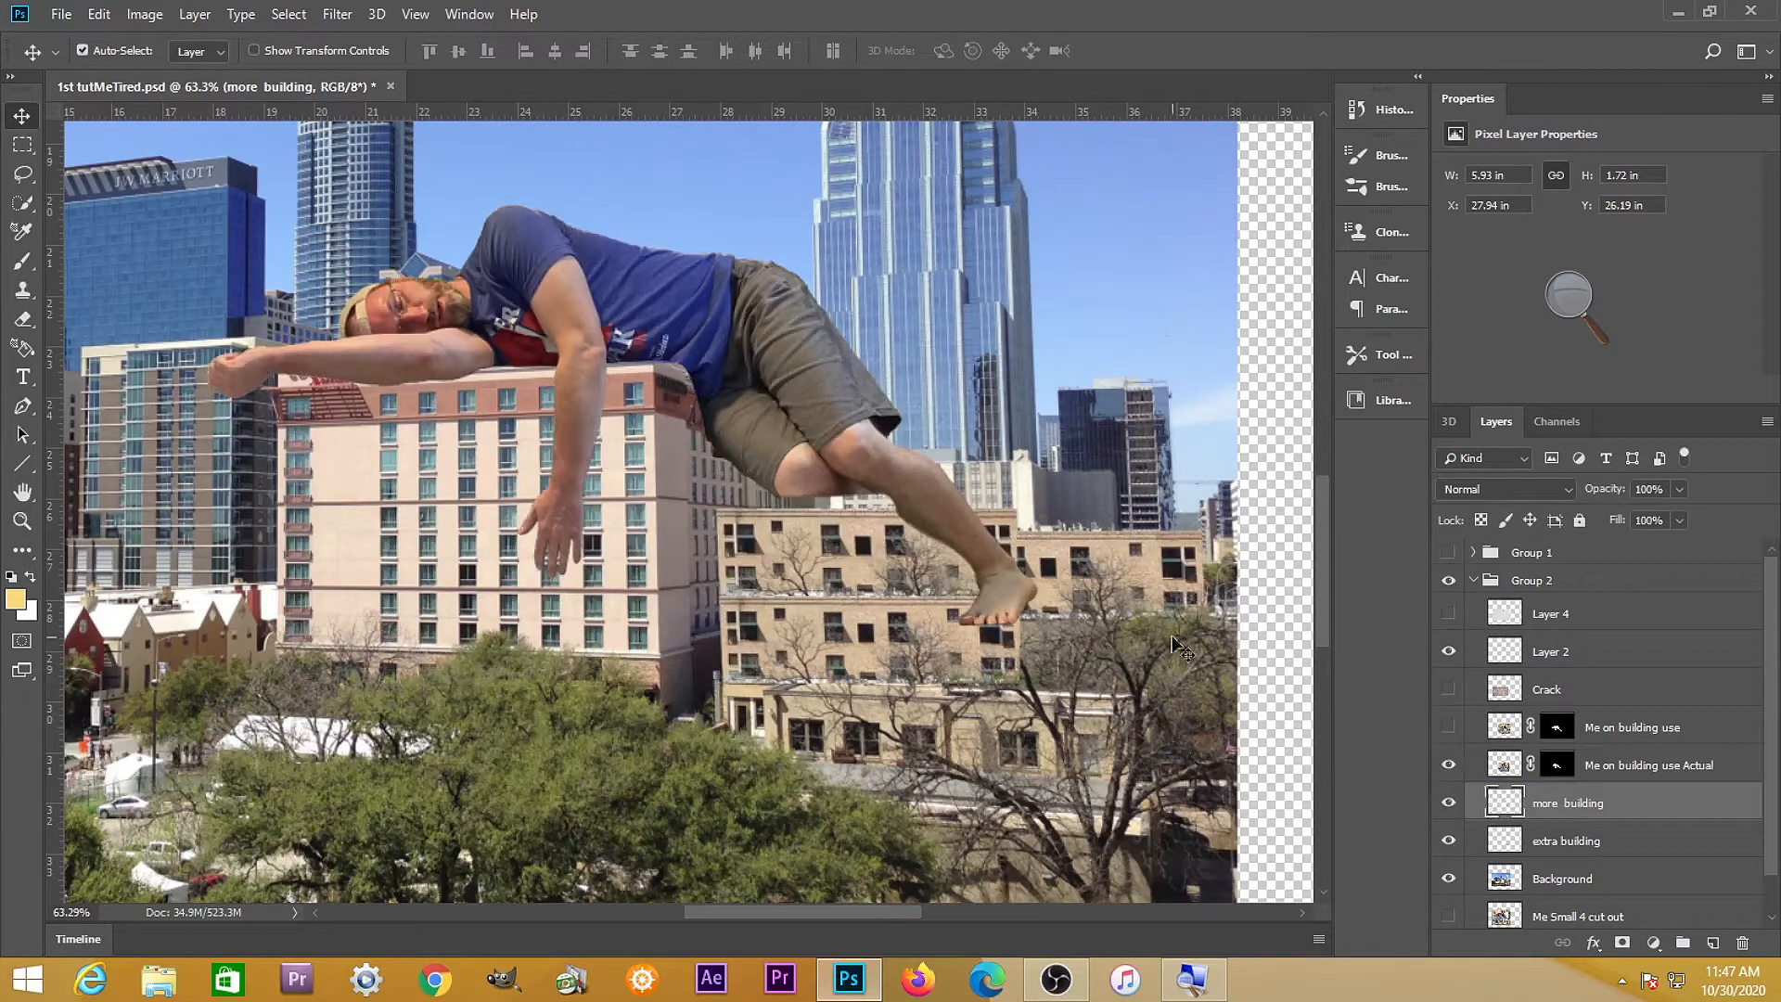
key("ctrl+t")
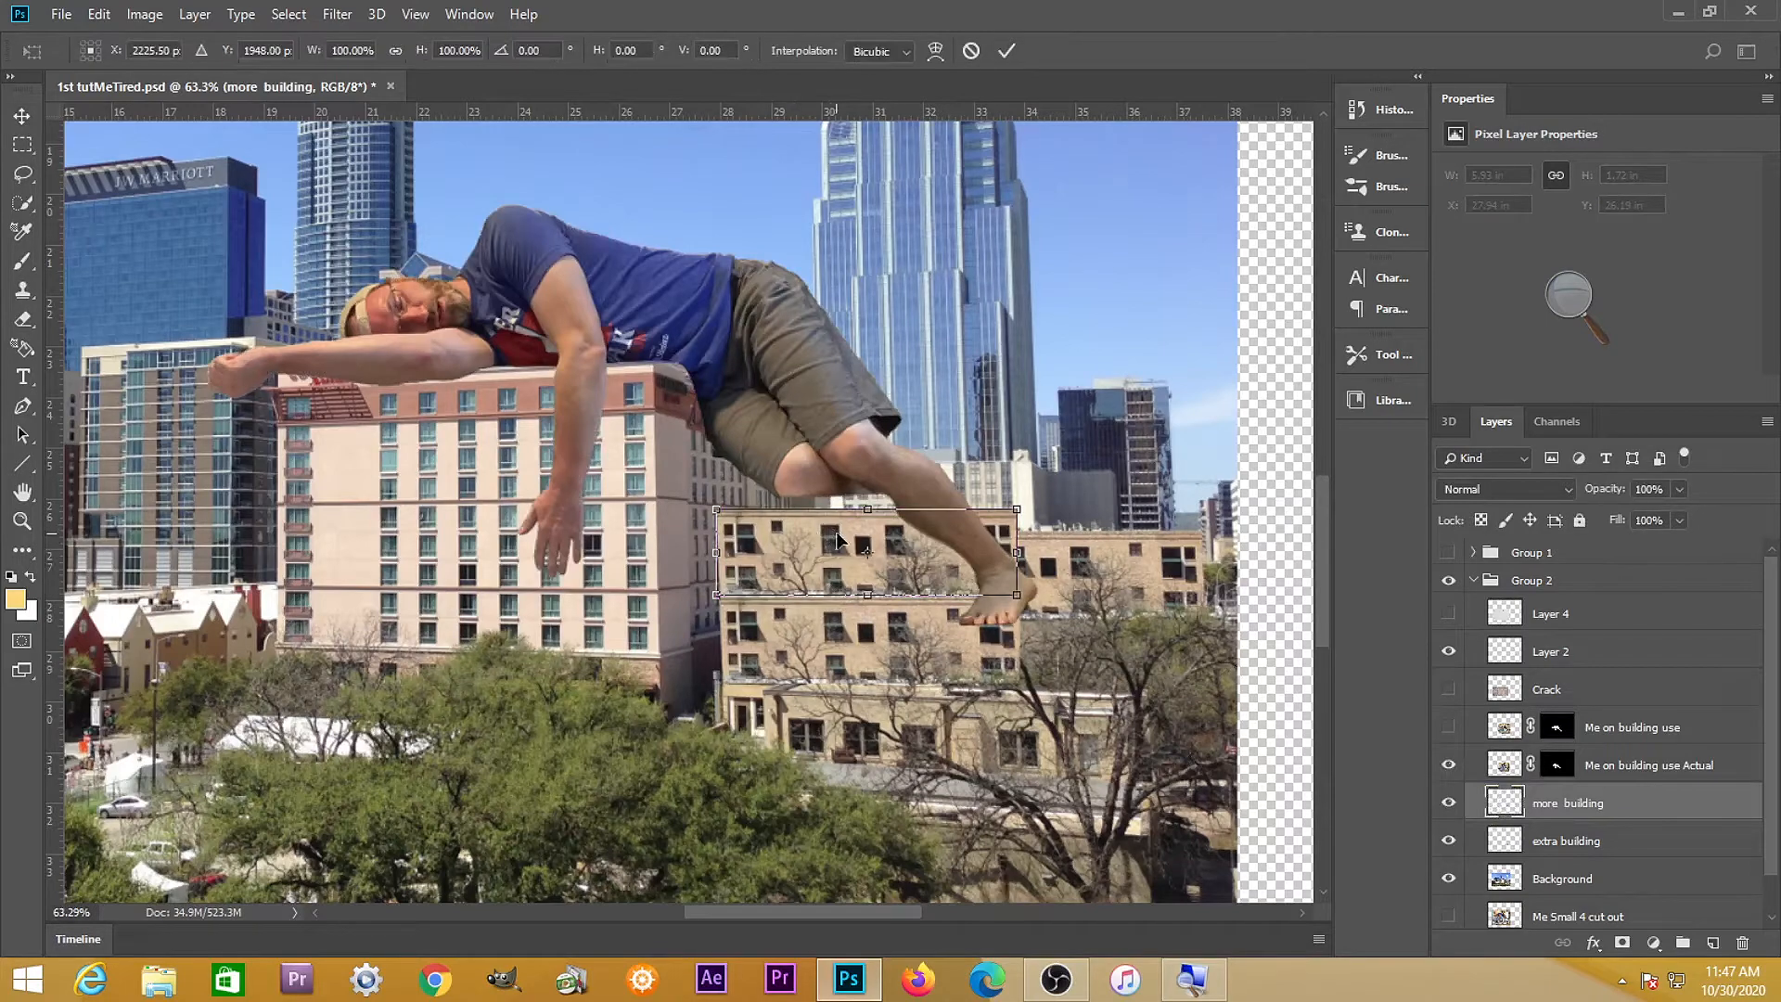
scroll(848, 544, "up", 5)
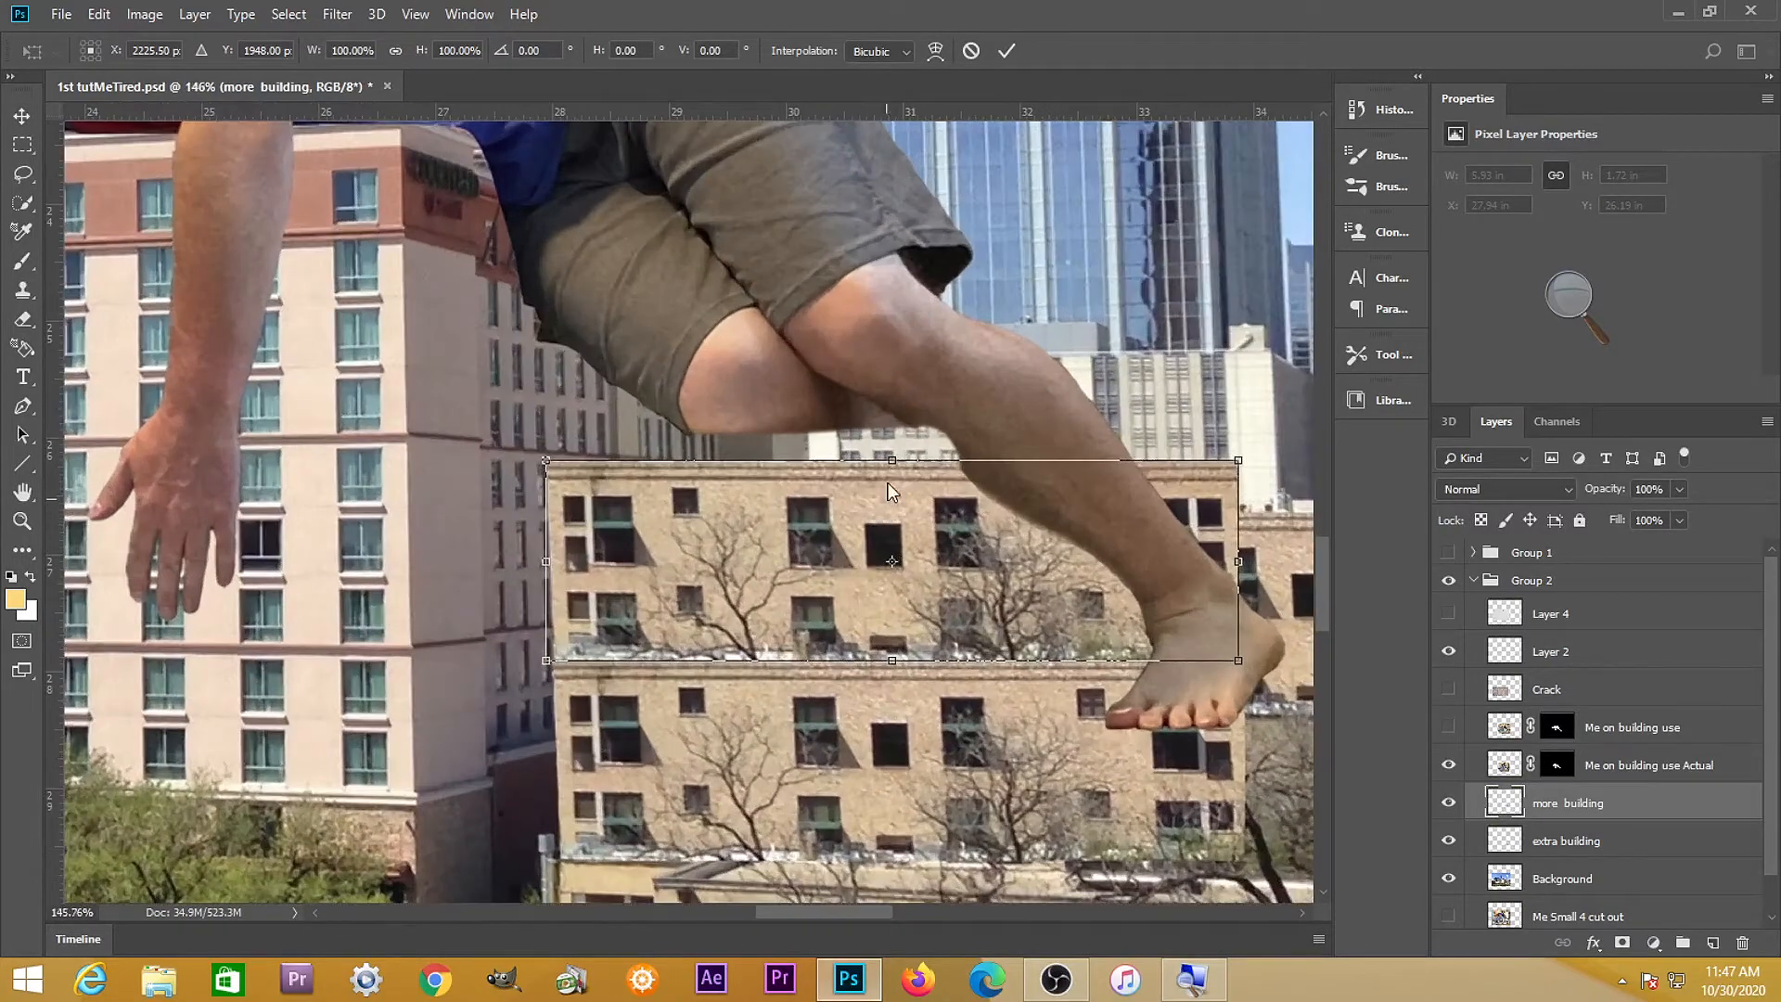
left_click_drag(892, 461, 891, 432)
key("Return")
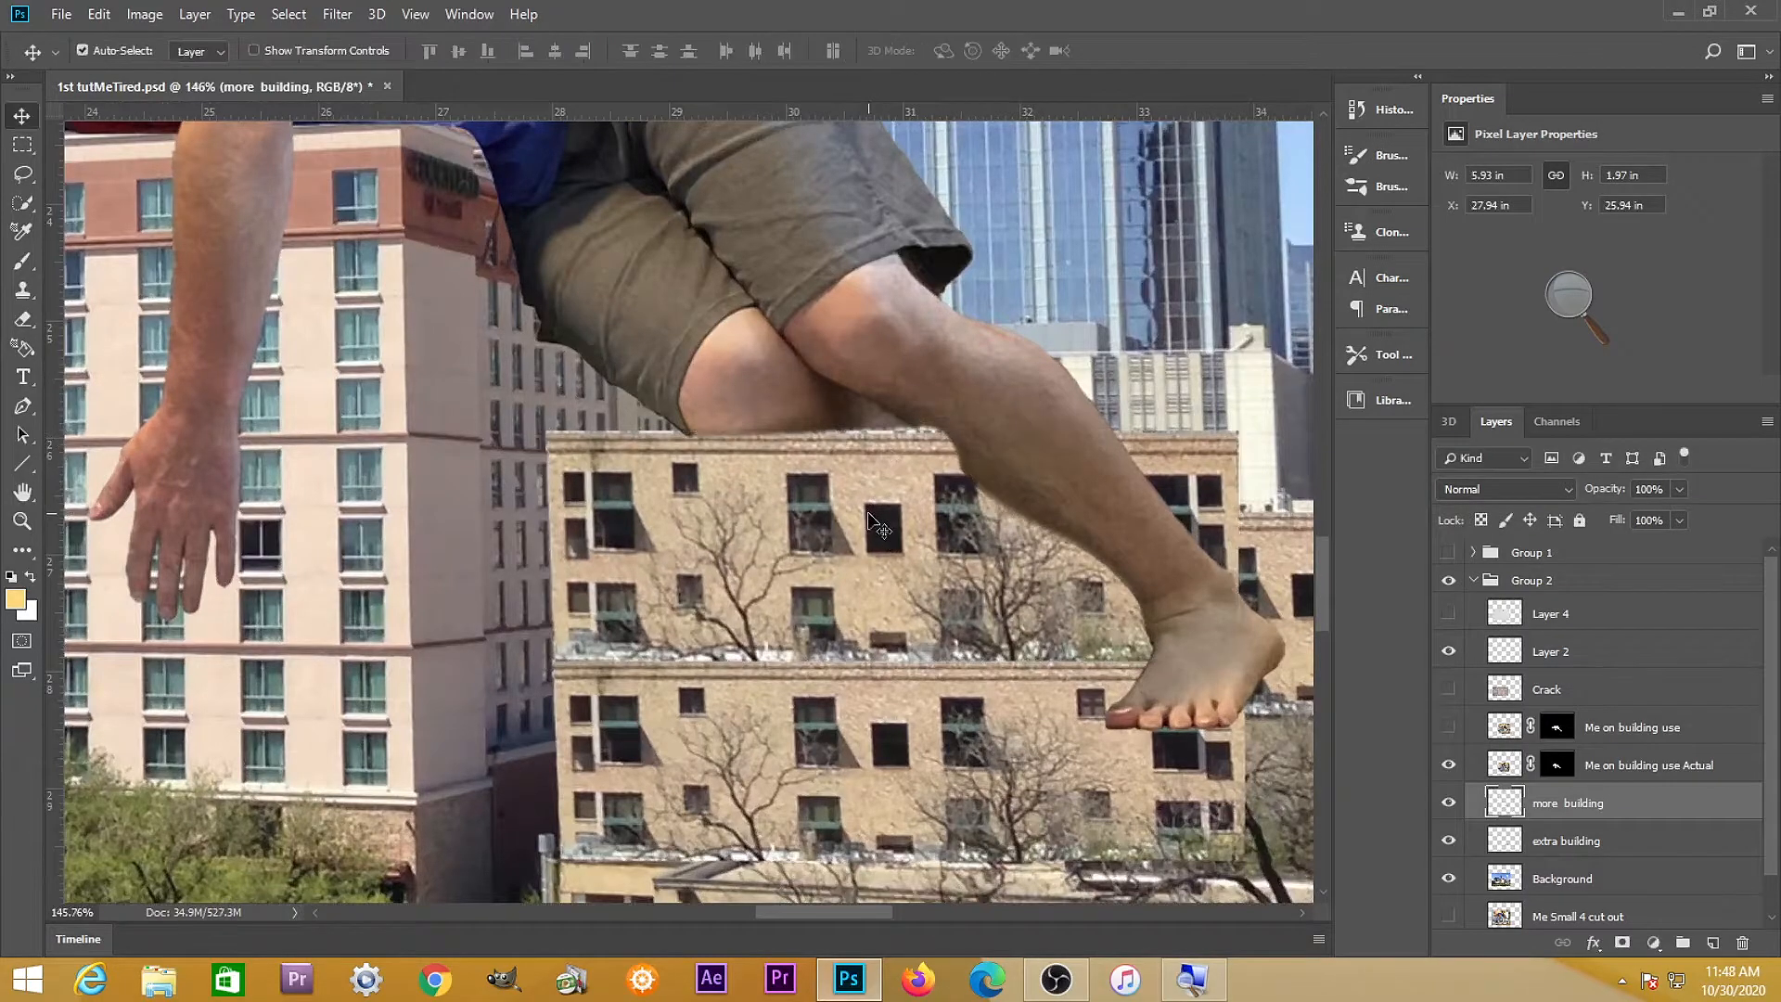
scroll(876, 547, "down", 5)
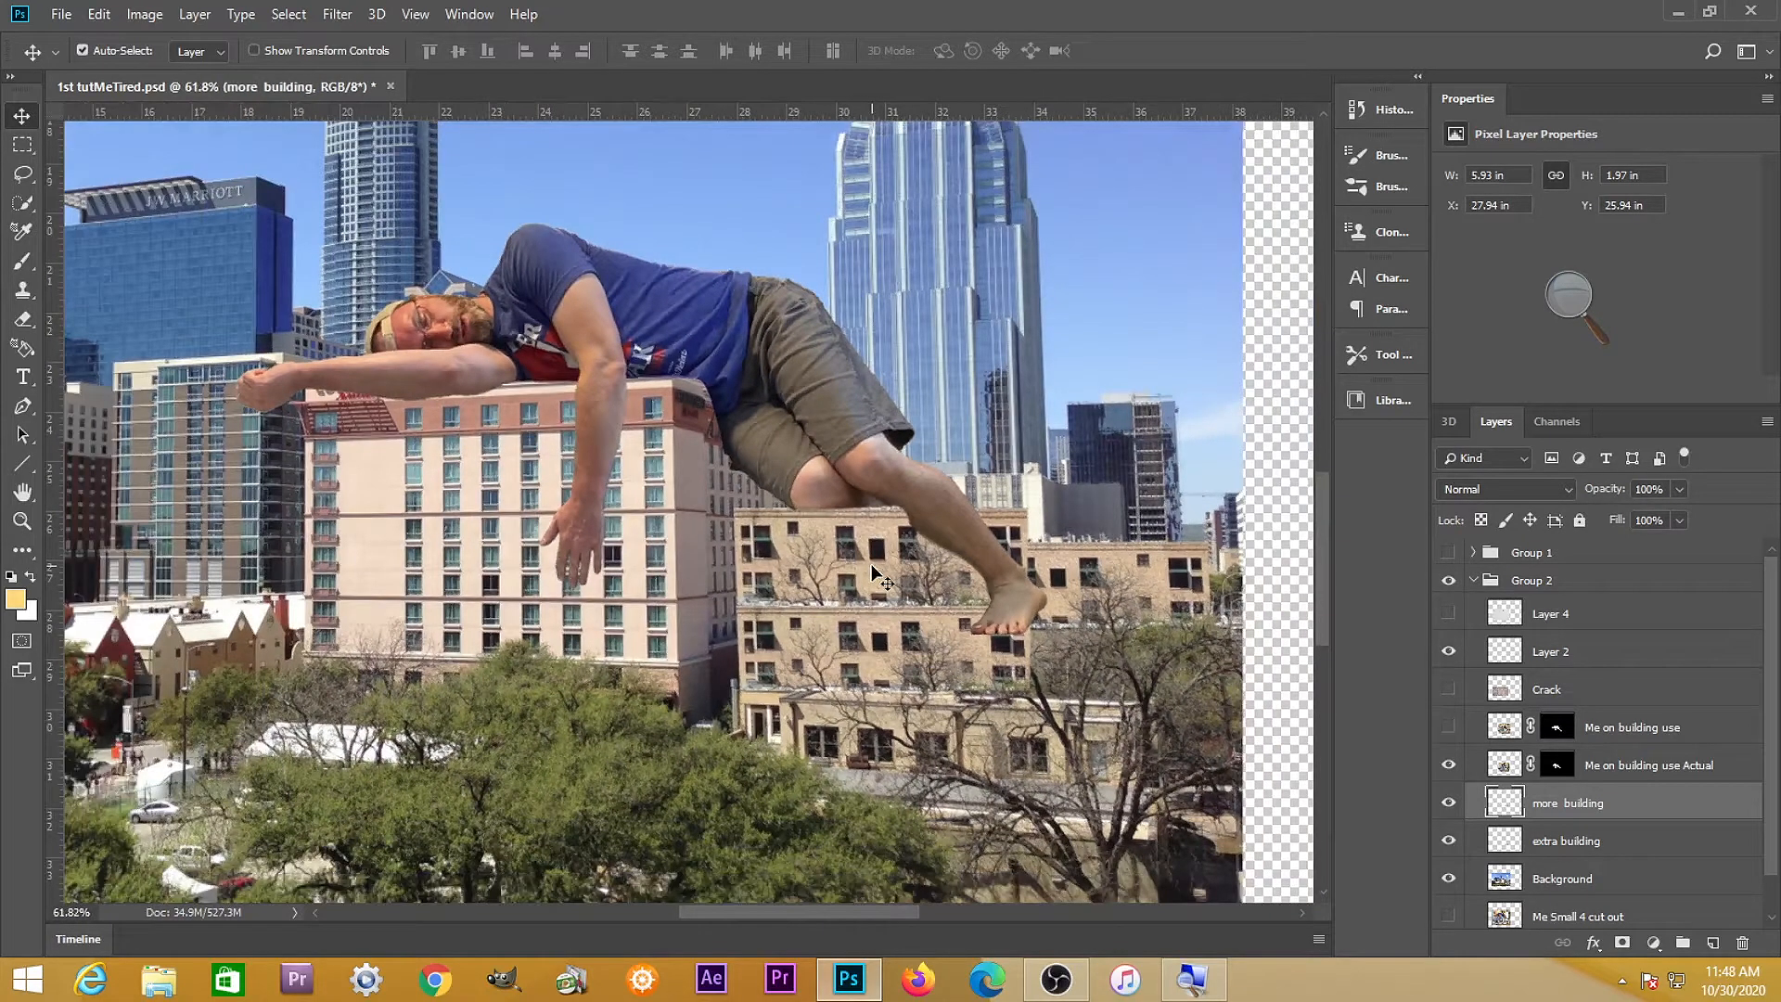
left_click(1447, 803)
left_click(1447, 803)
Clone clean brick over the top branches of the left bare tree on the more building layer, using an 11 px Clone Stamp
scroll(872, 594, "up", 5)
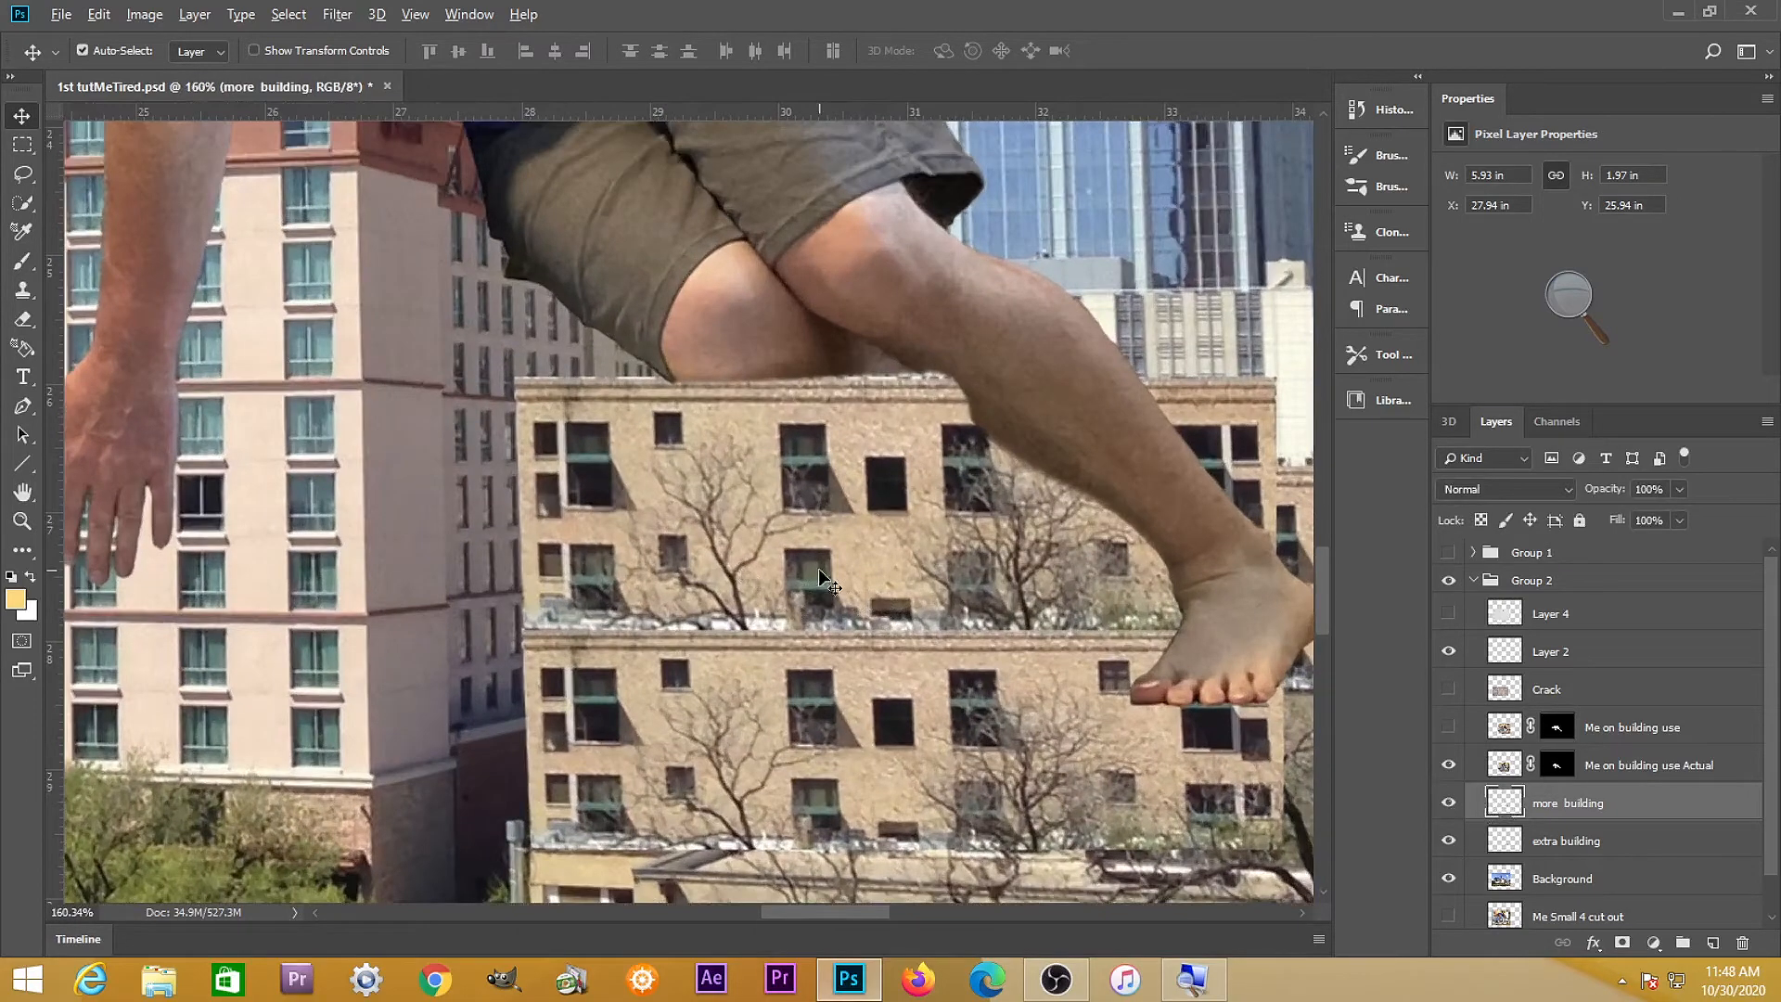
scroll(765, 592, "down", 3)
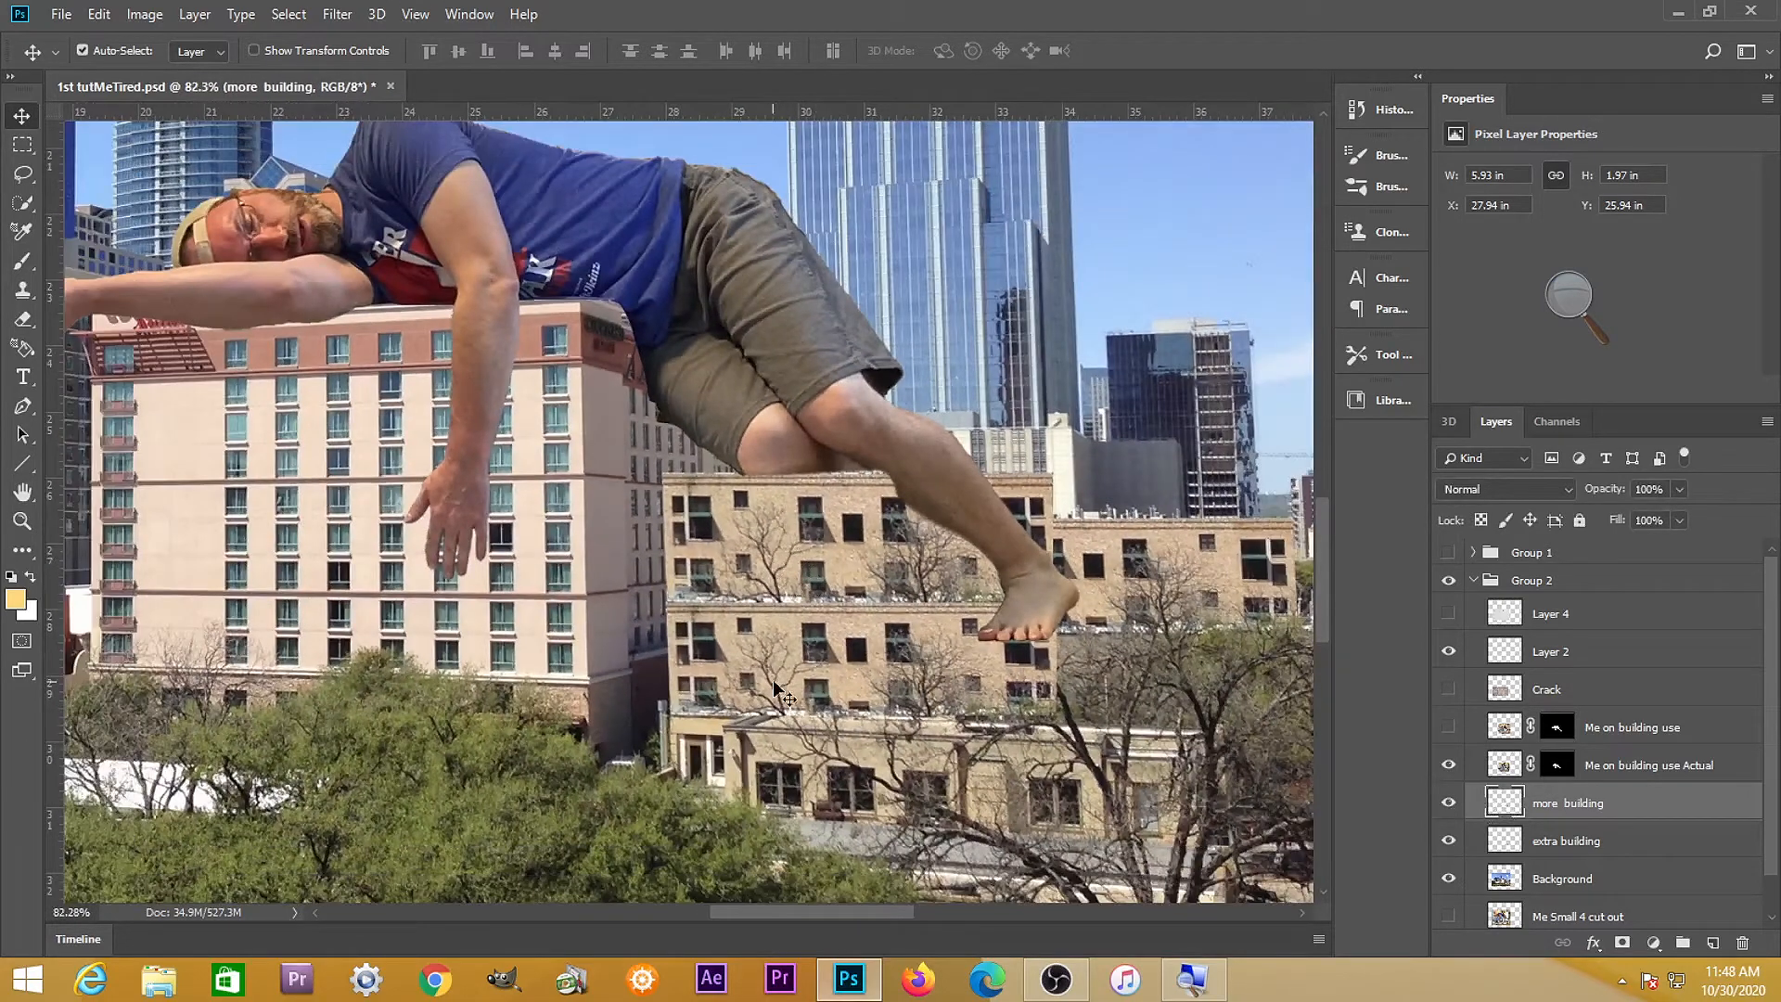
scroll(863, 564, "up", 3)
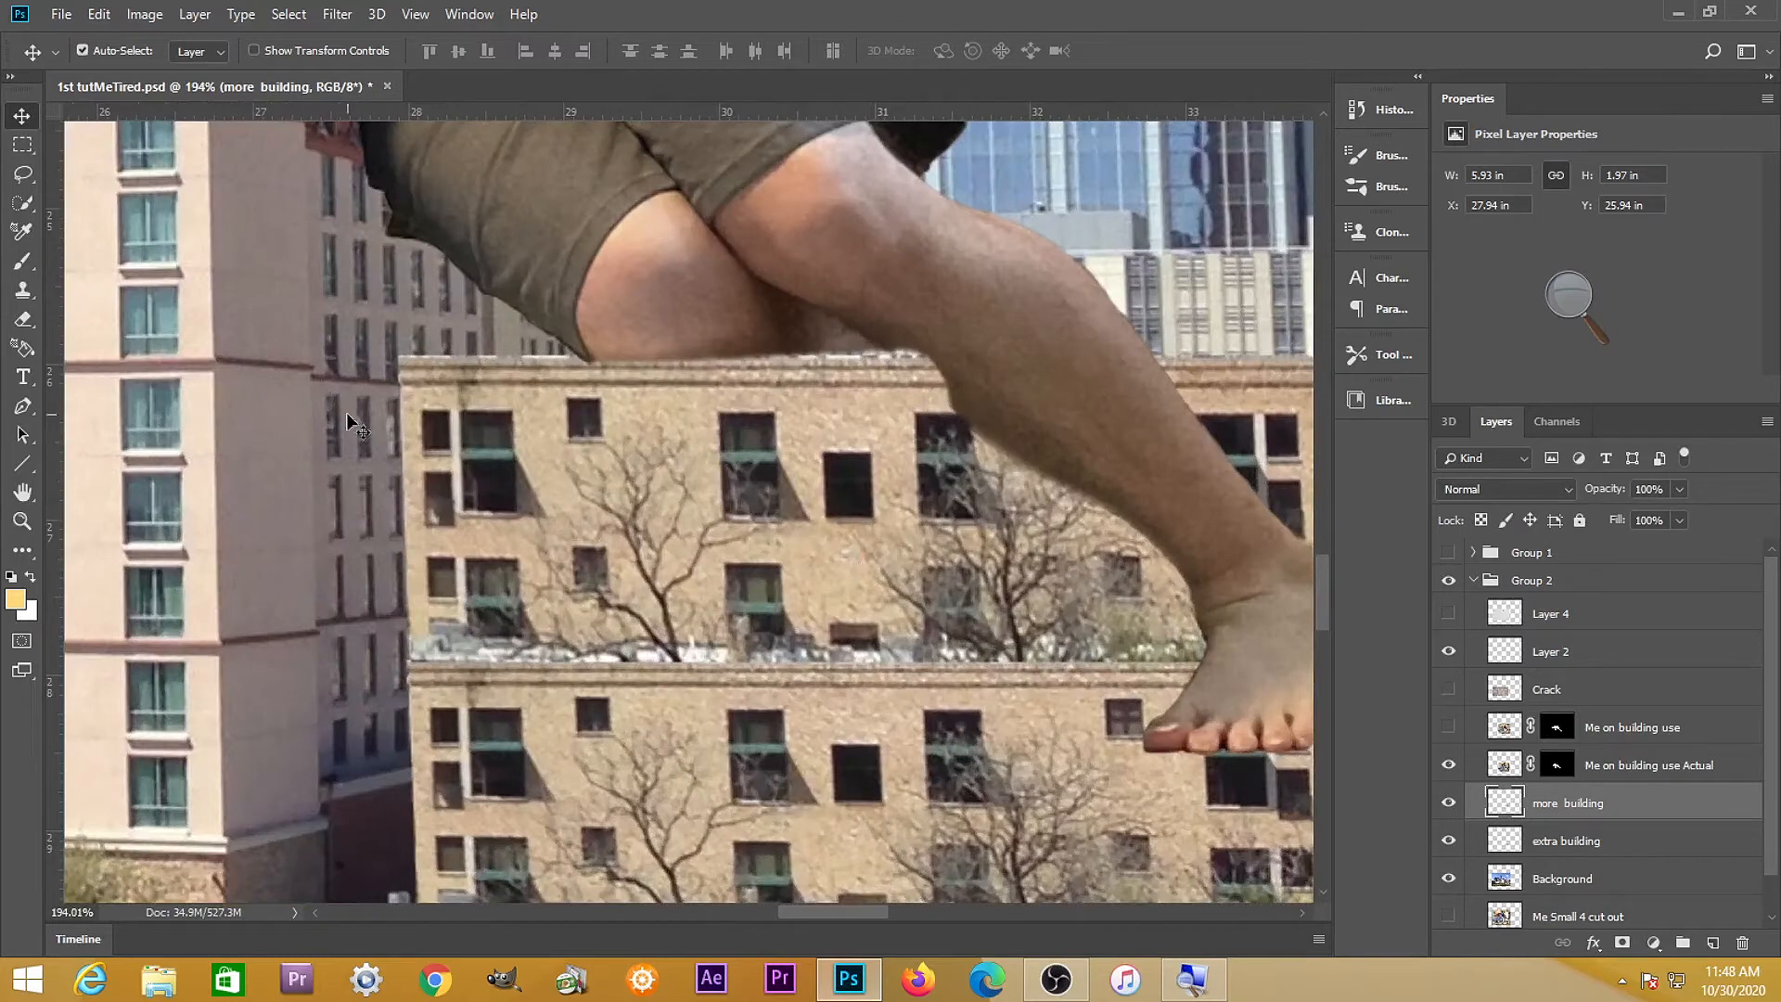
left_click(25, 298)
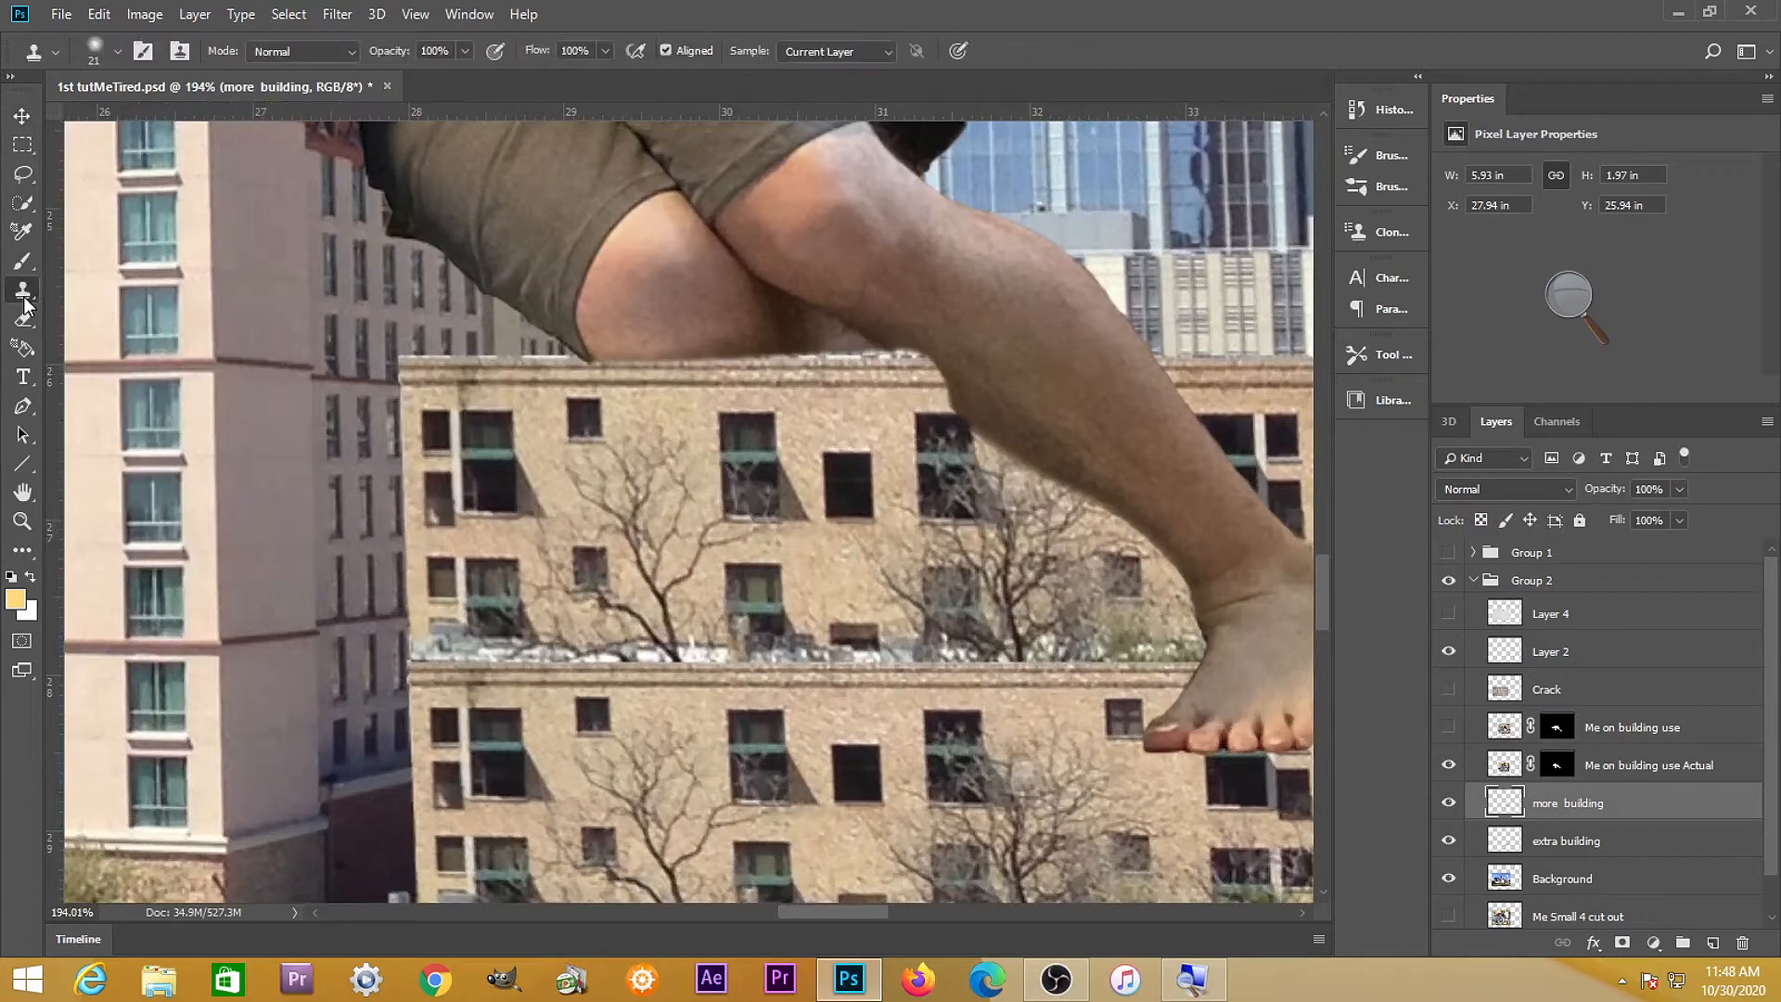
mouse_move(673, 517)
left_mouse_down()
mouse_move(782, 387)
mouse_move(797, 393)
mouse_move(755, 235)
mouse_move(659, 226)
left_mouse_up()
left_click(533, 411, "alt")
left_click_drag(573, 466, 619, 514)
left_click(681, 412, "alt")
mouse_move(651, 426)
left_mouse_down()
mouse_move(666, 408)
mouse_move(651, 438)
mouse_move(647, 417)
left_mouse_up()
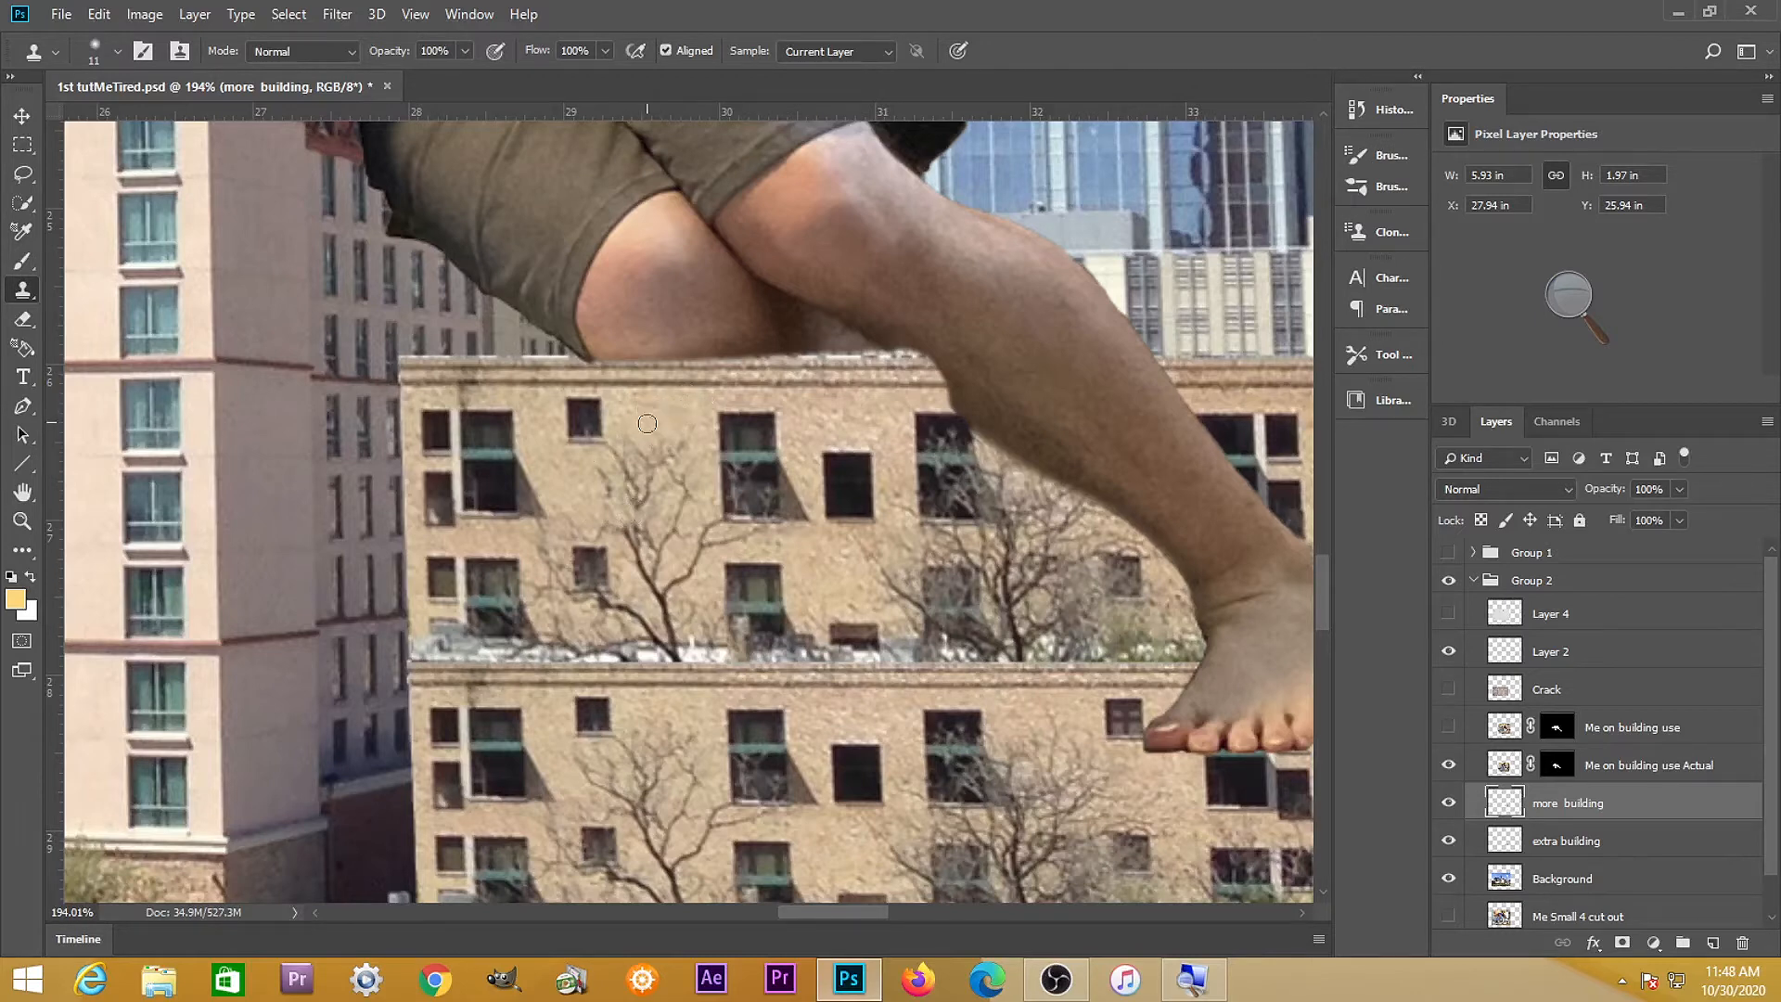
Clone brick over the rest of that tree's branches and trunk, and compare the more building layer hidden and shown
left_click(539, 456, "alt")
mouse_move(584, 471)
left_mouse_down()
mouse_move(626, 517)
mouse_move(595, 461)
left_mouse_up()
left_click_drag(609, 451, 631, 453)
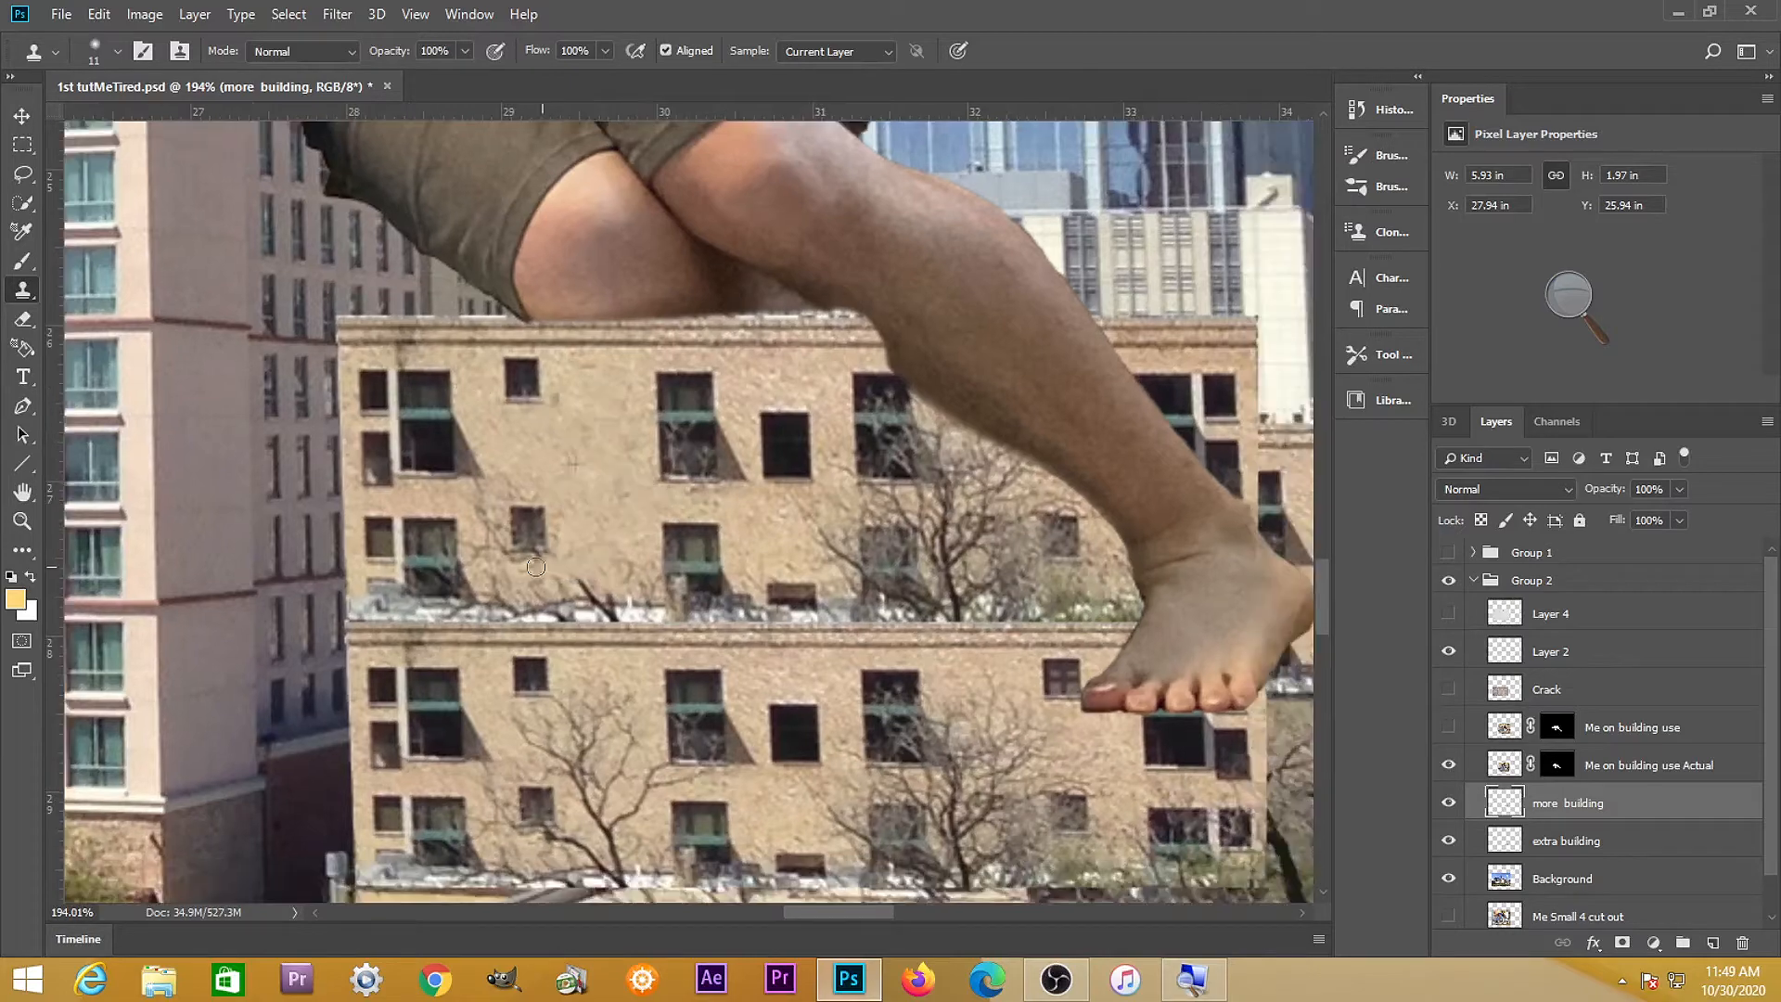
left_click_drag(536, 566, 601, 608)
scroll(622, 504, "down", 10)
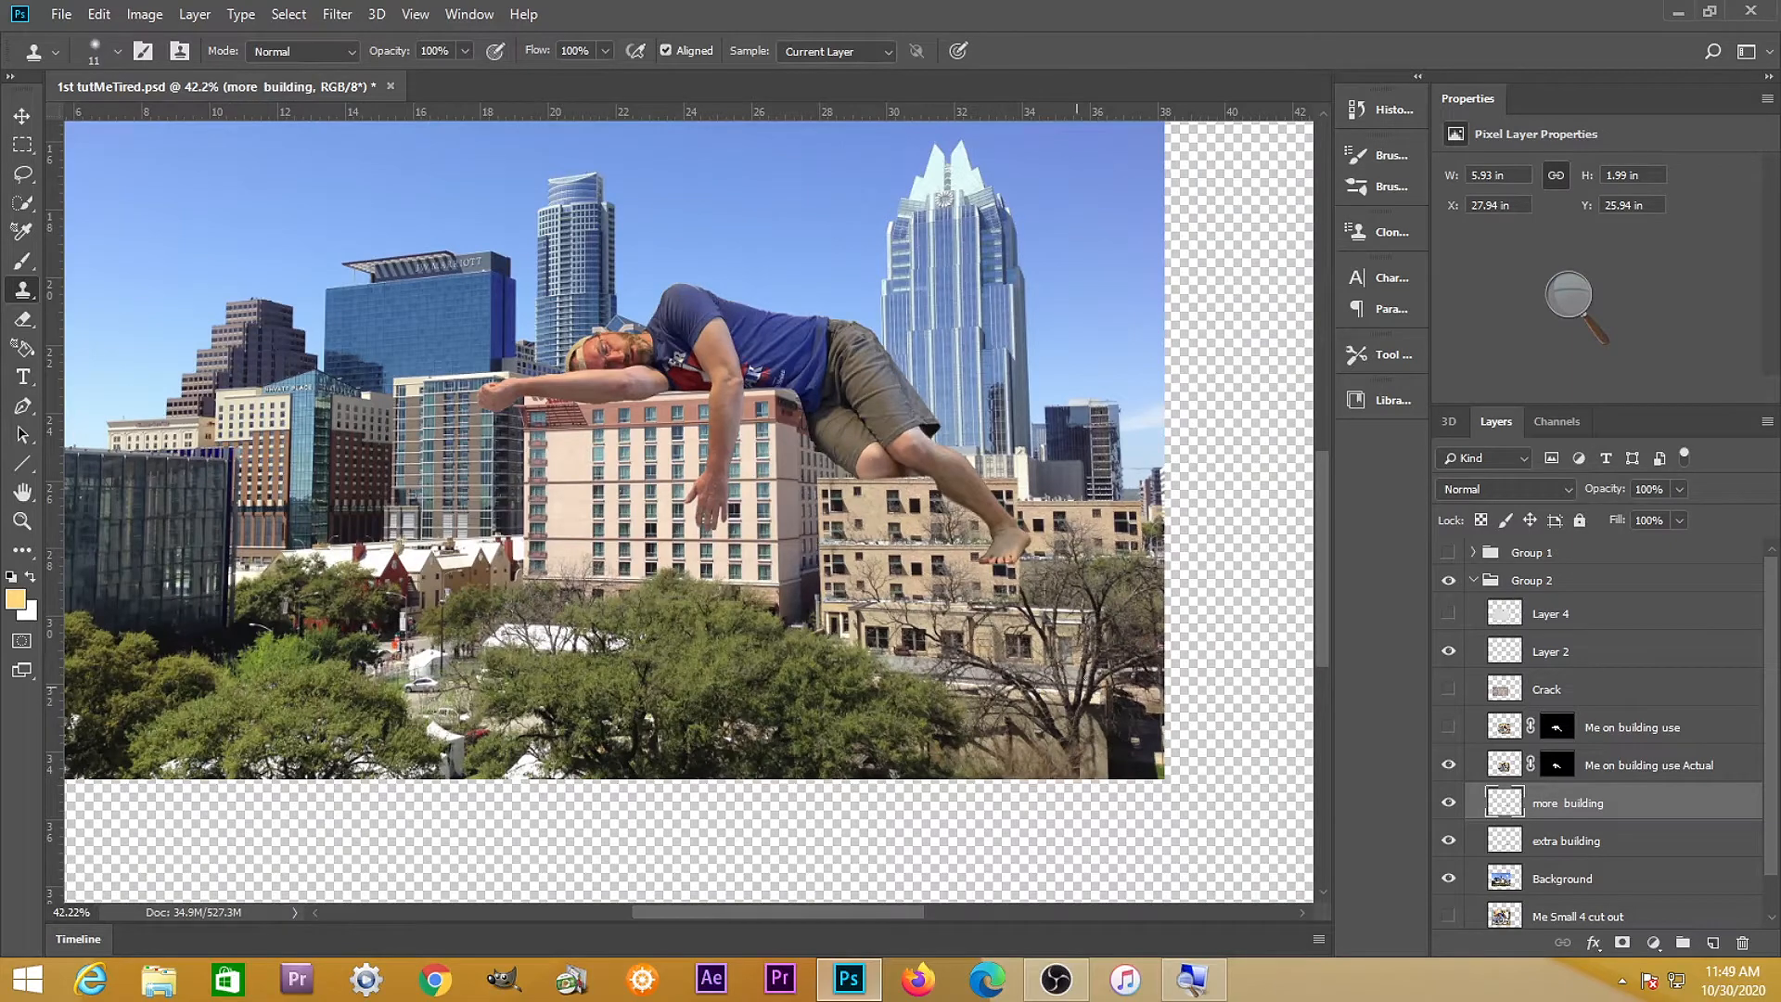
scroll(1011, 558, "up", 5)
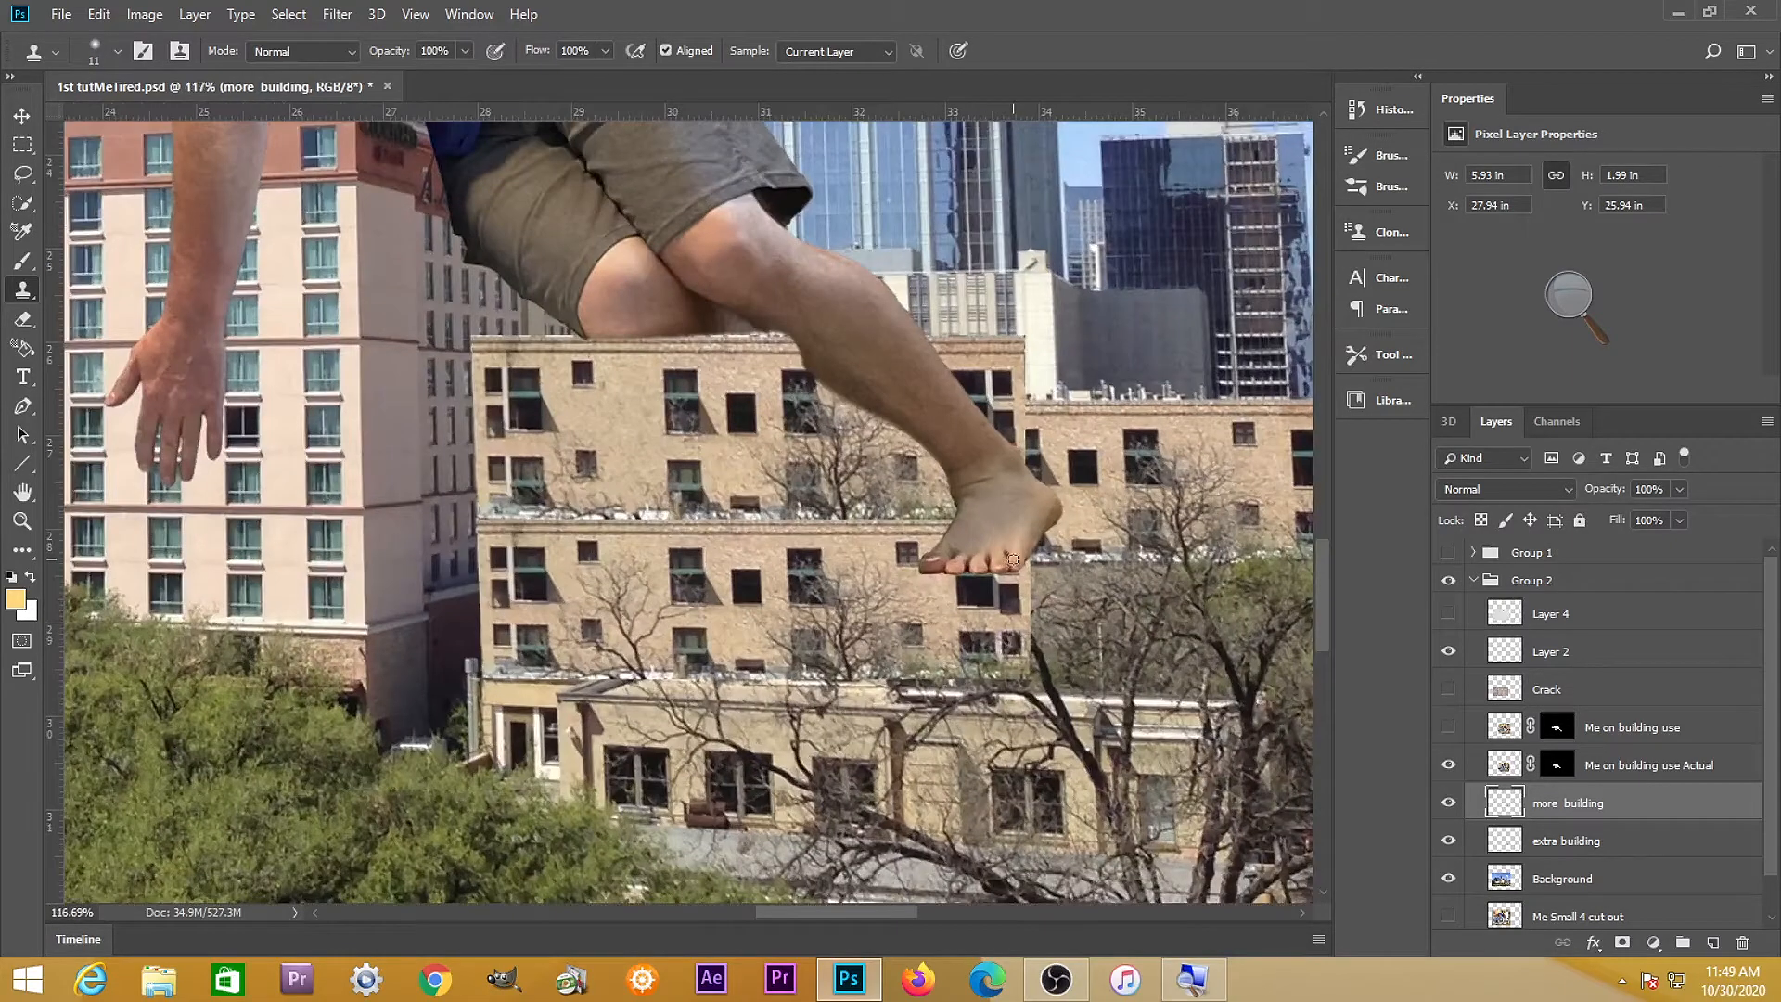
scroll(1001, 565, "down", 3)
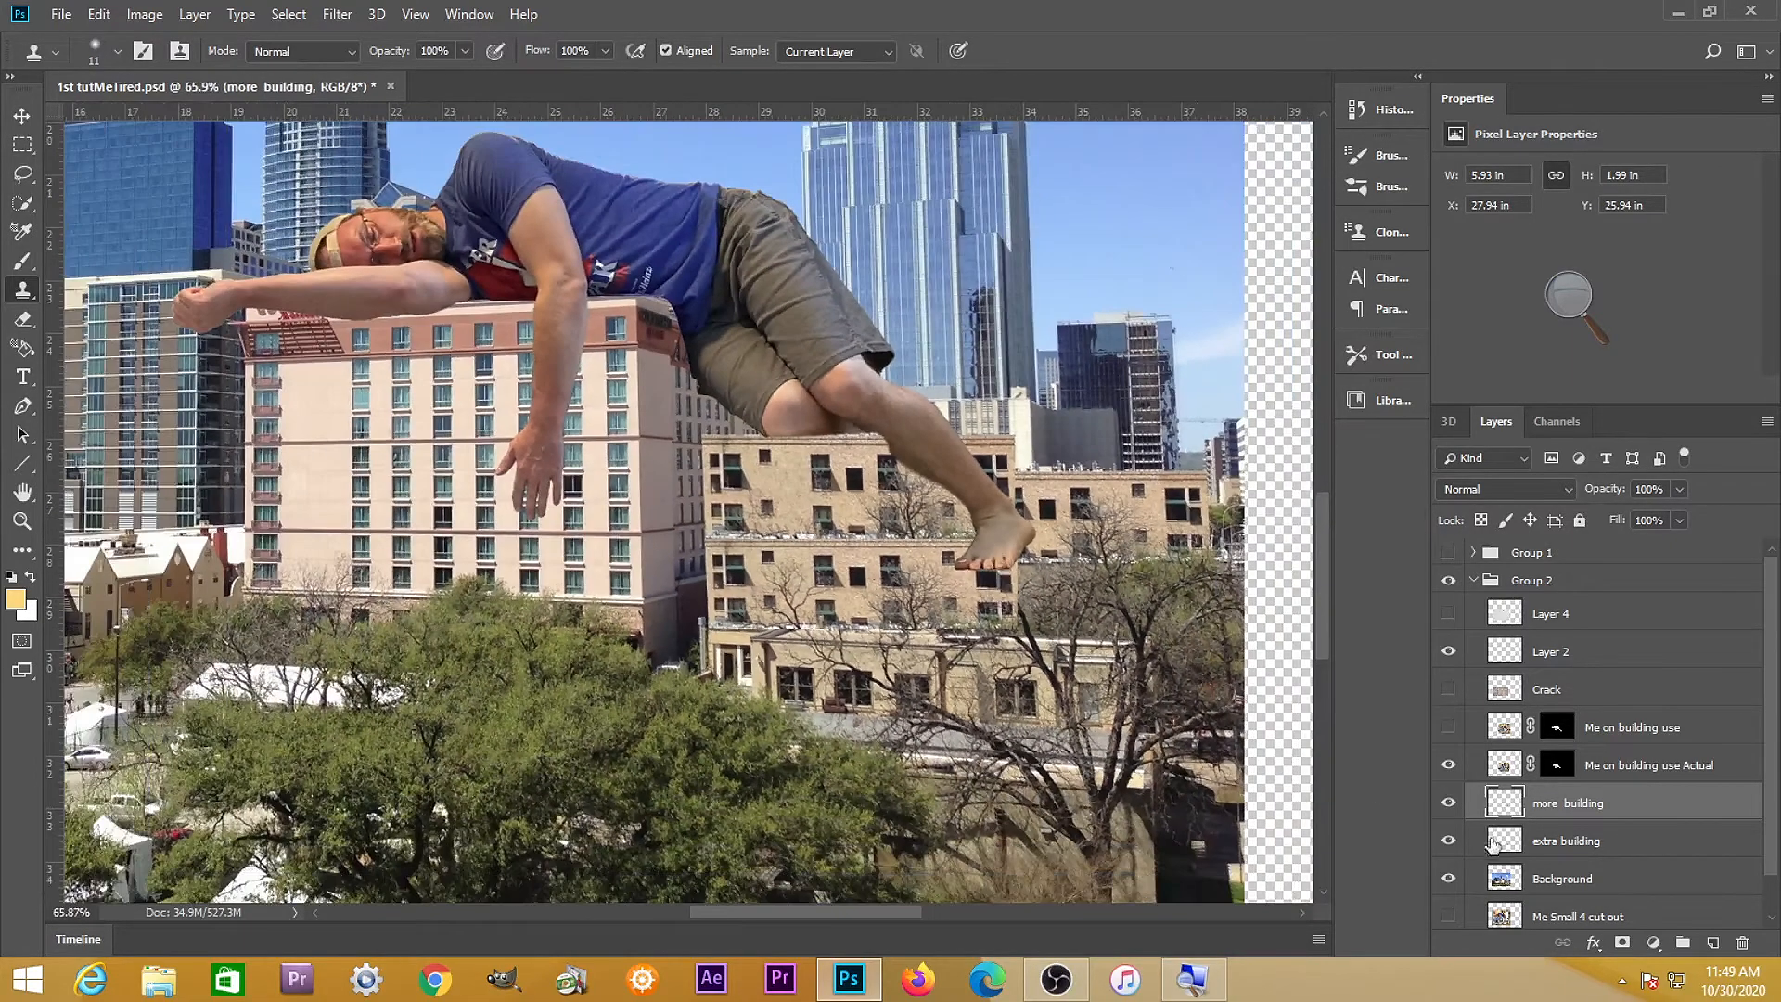
left_click(1449, 805)
left_click(1449, 805)
Duplicate the more building layer and rename the copy to Even more building
key("ctrl+v")
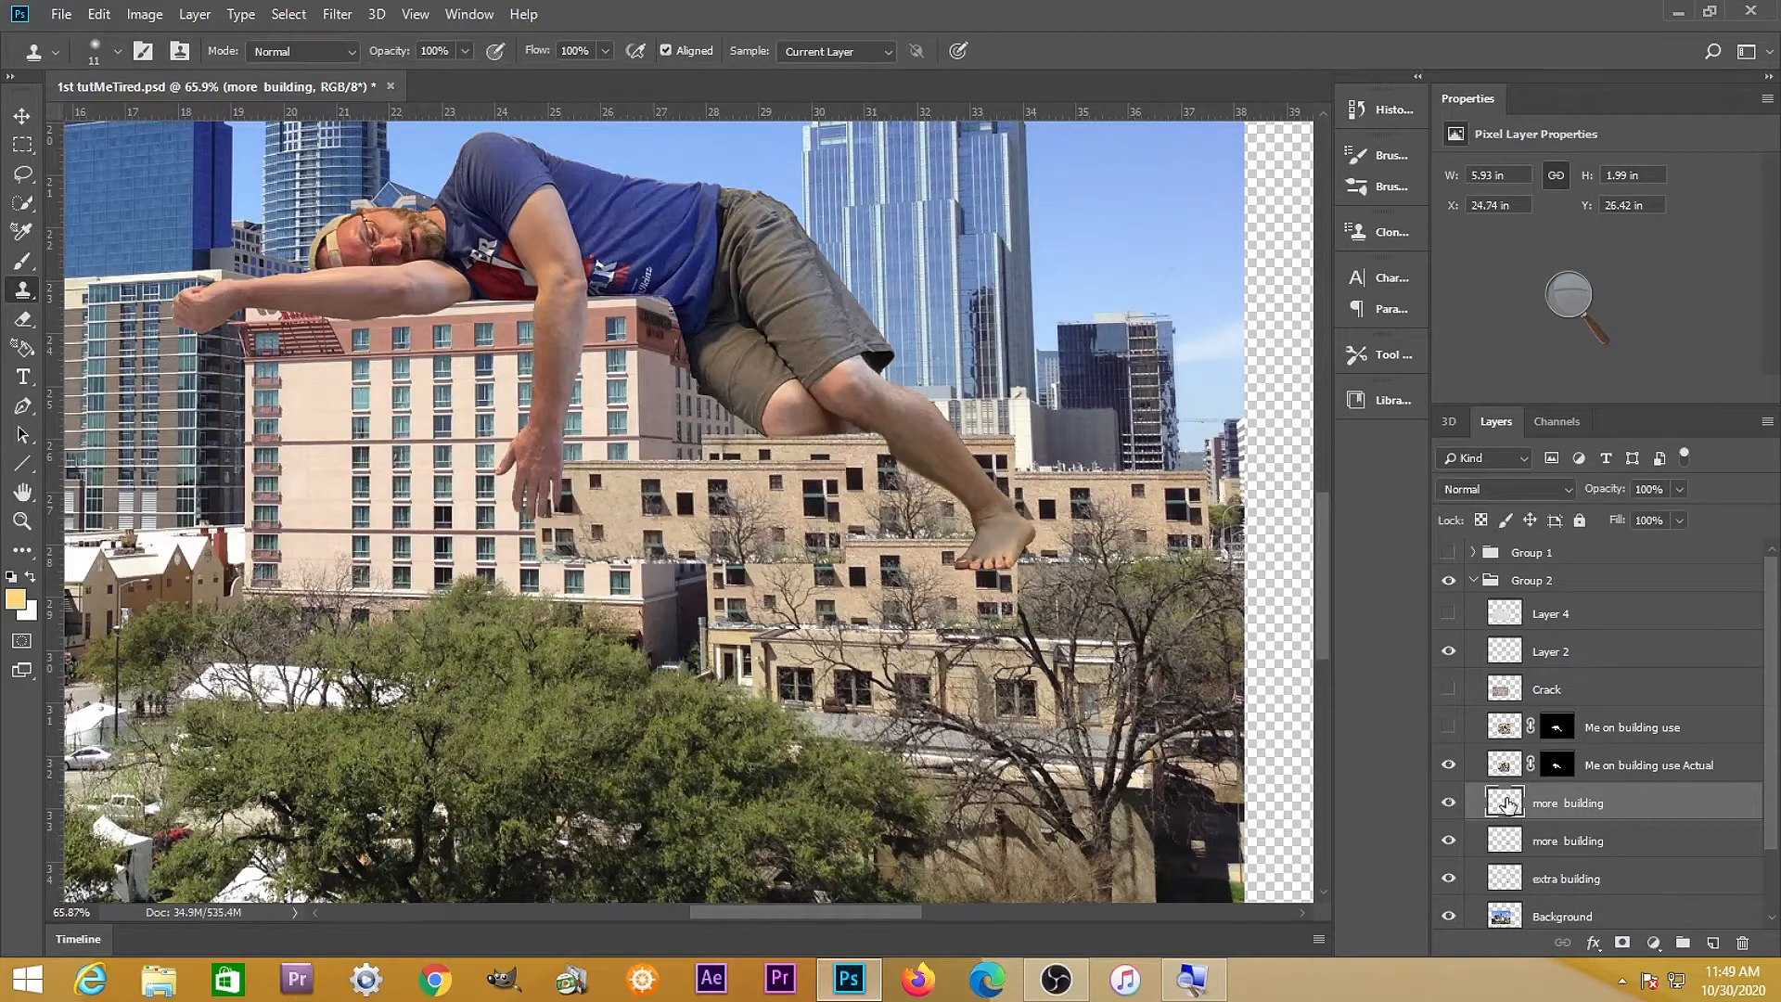
double_click(1540, 804)
type("Even")
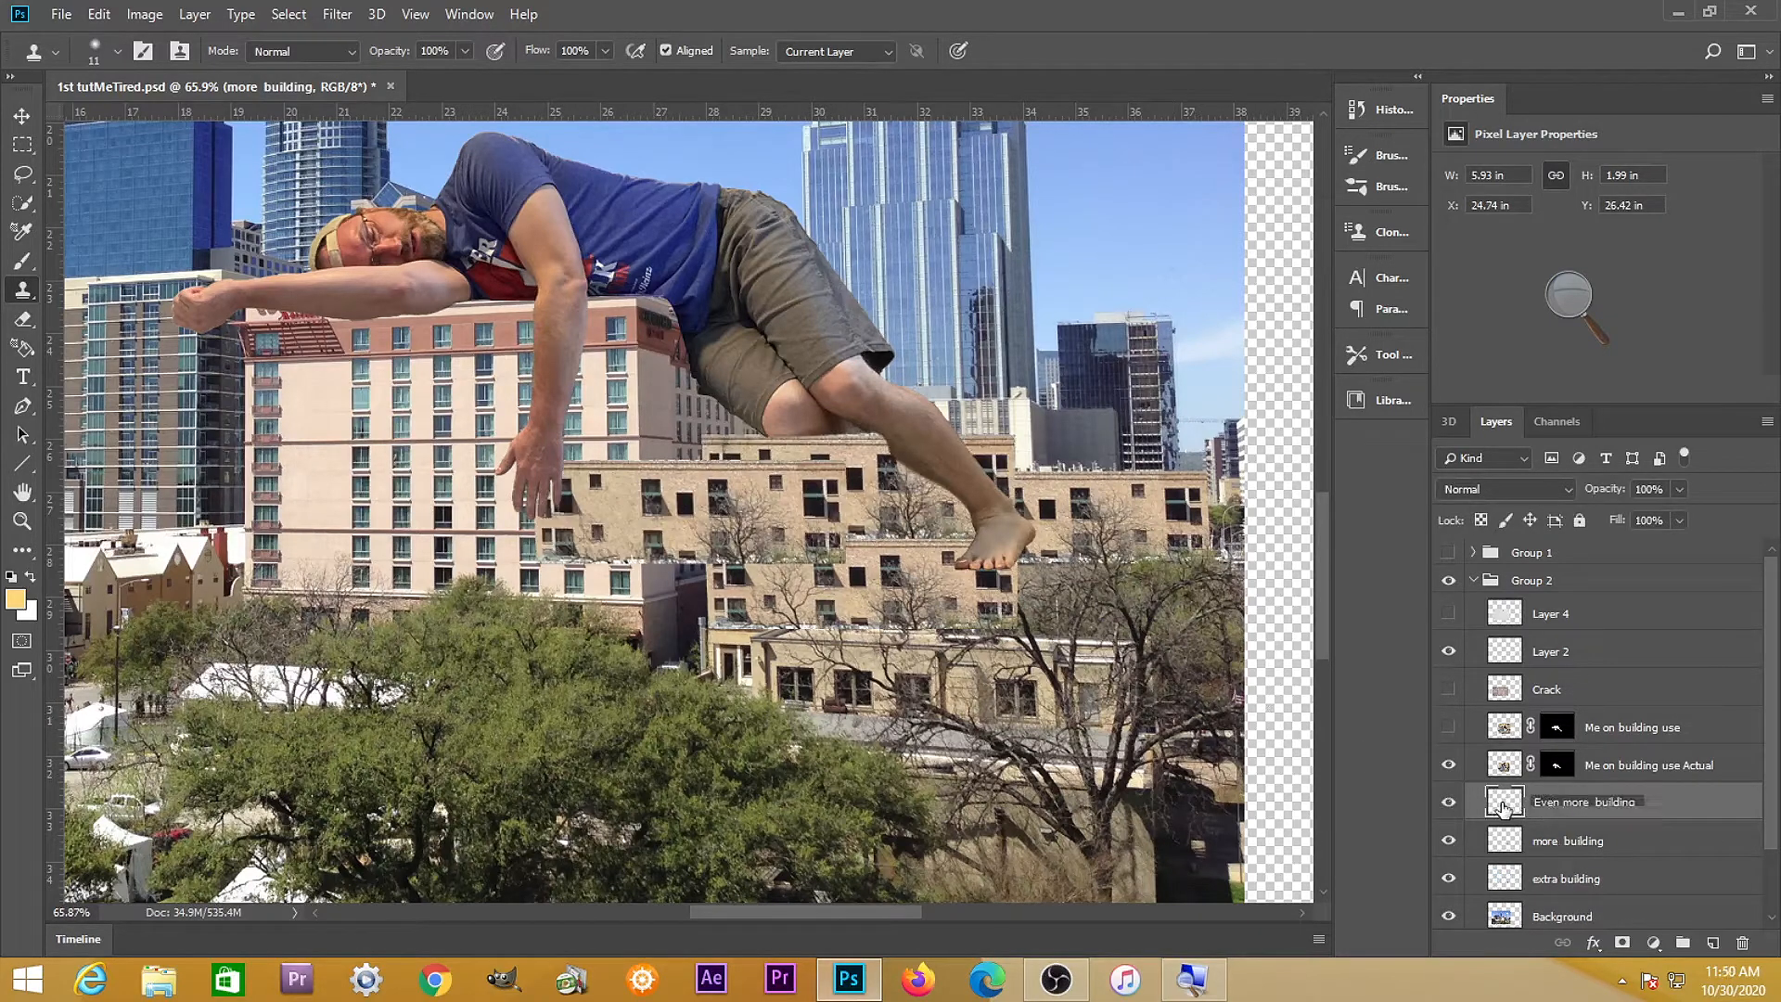
key("Return")
key("v")
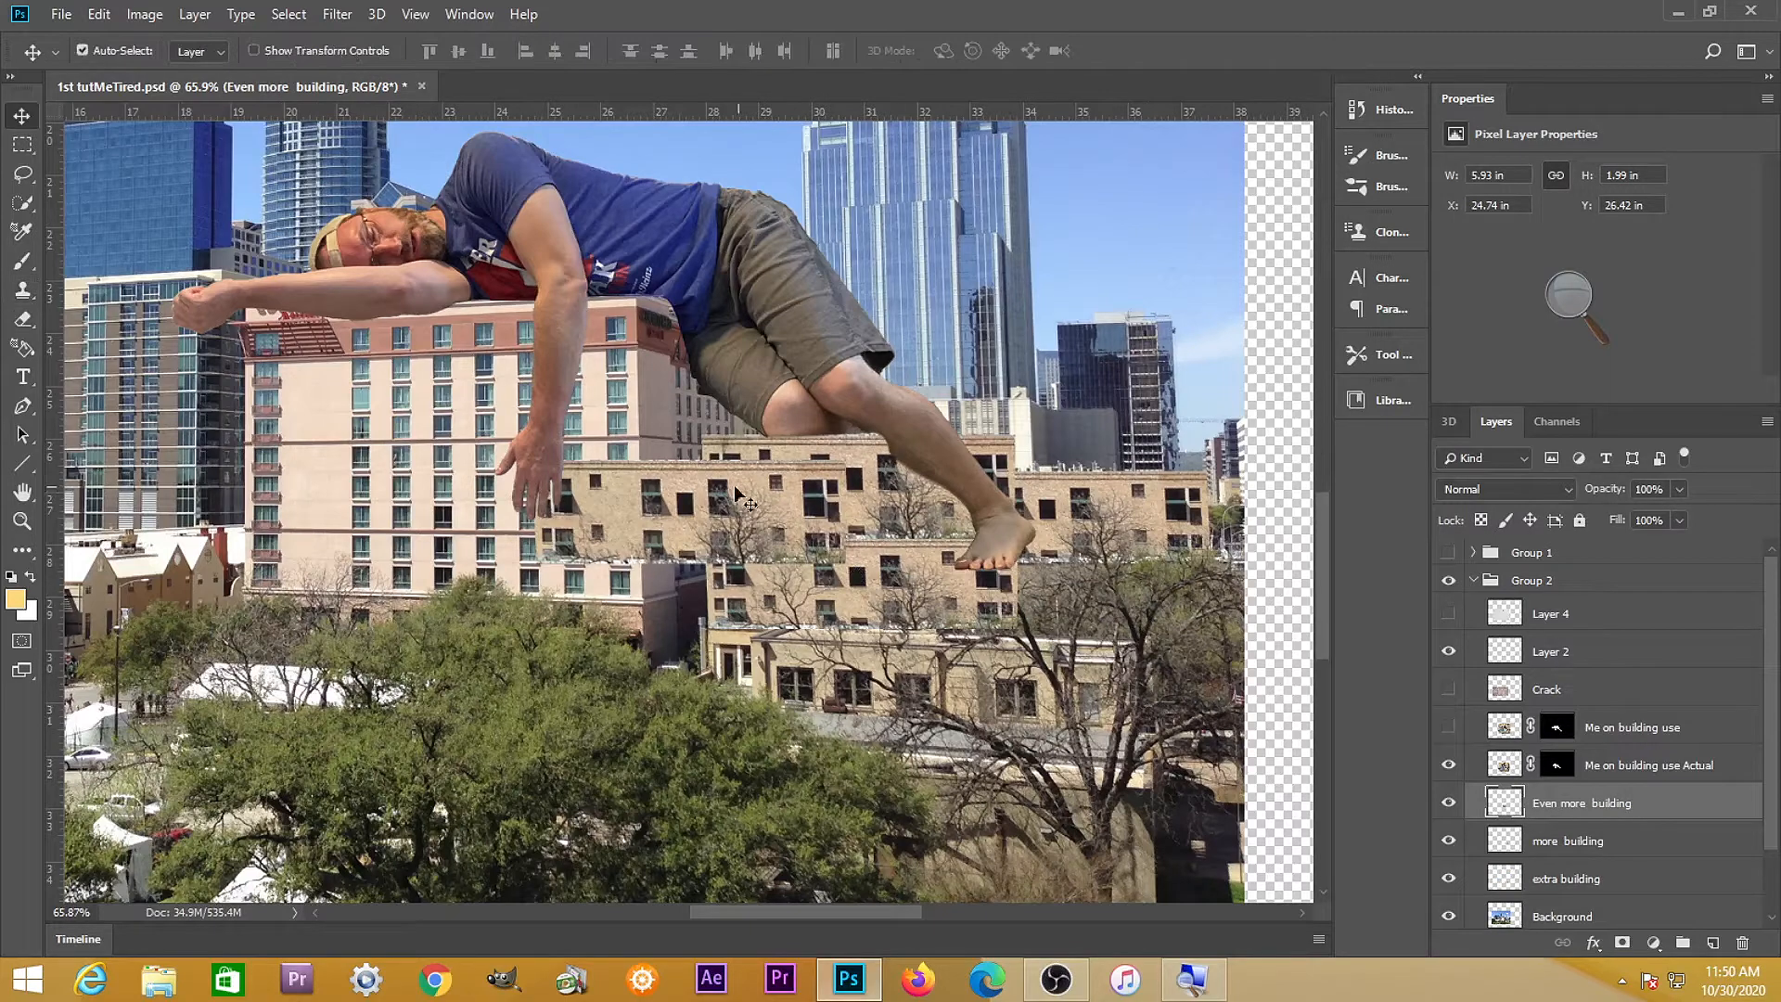
Move the Even more building copy just beneath the man's foot, with its right end aligned to the photo's right edge
mouse_move(798, 485)
left_mouse_down()
mouse_move(709, 548)
mouse_move(857, 607)
mouse_move(1110, 593)
left_mouse_up()
scroll(857, 607, "up", 2)
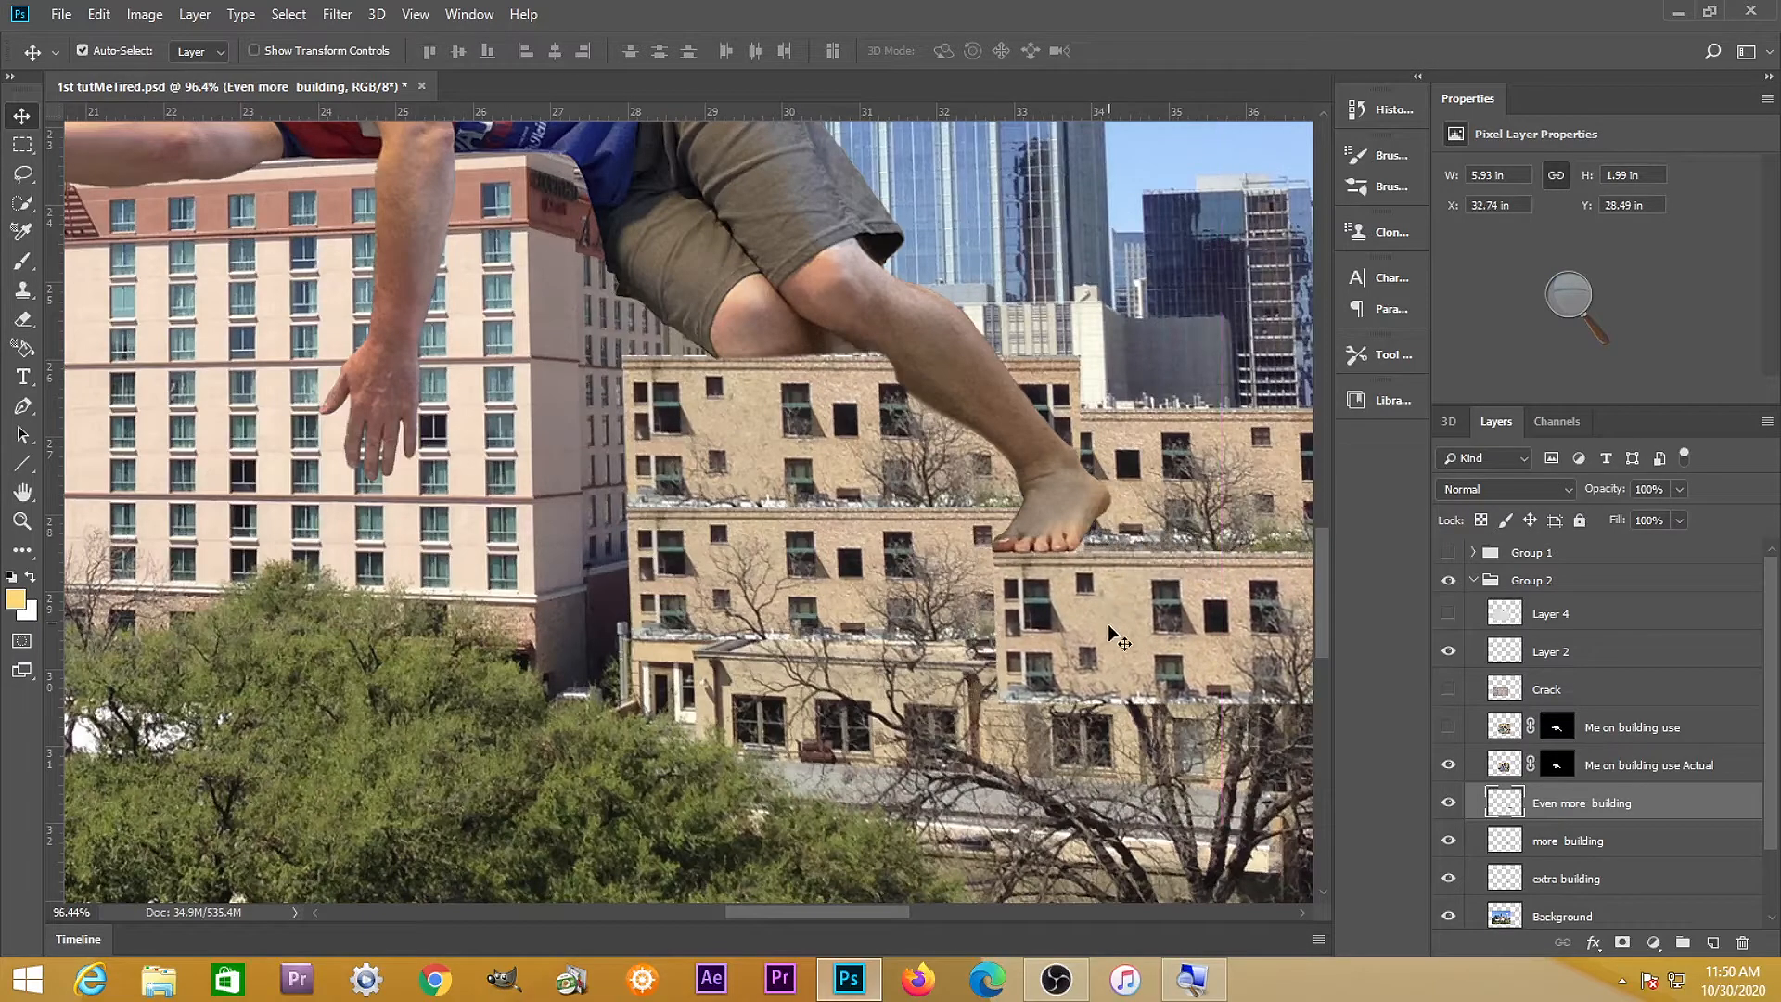
scroll(1108, 624, "down", 2)
scroll(1116, 665, "down", 5)
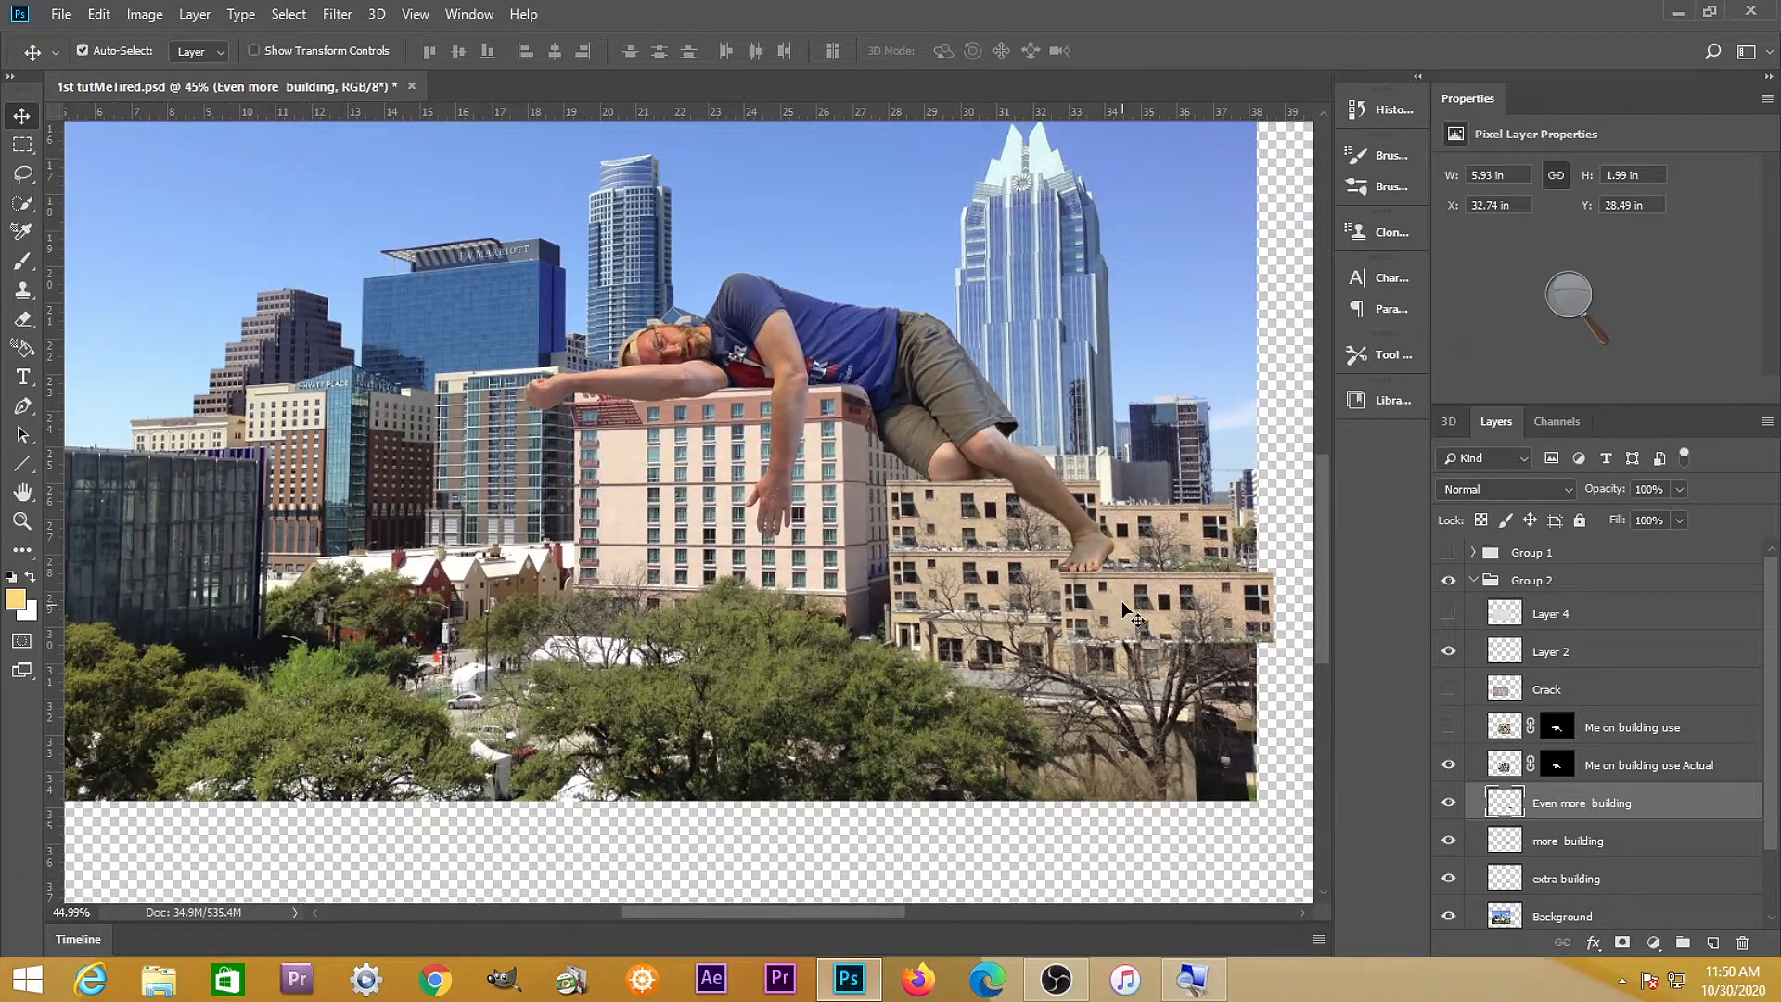
left_click_drag(1122, 599, 1105, 603)
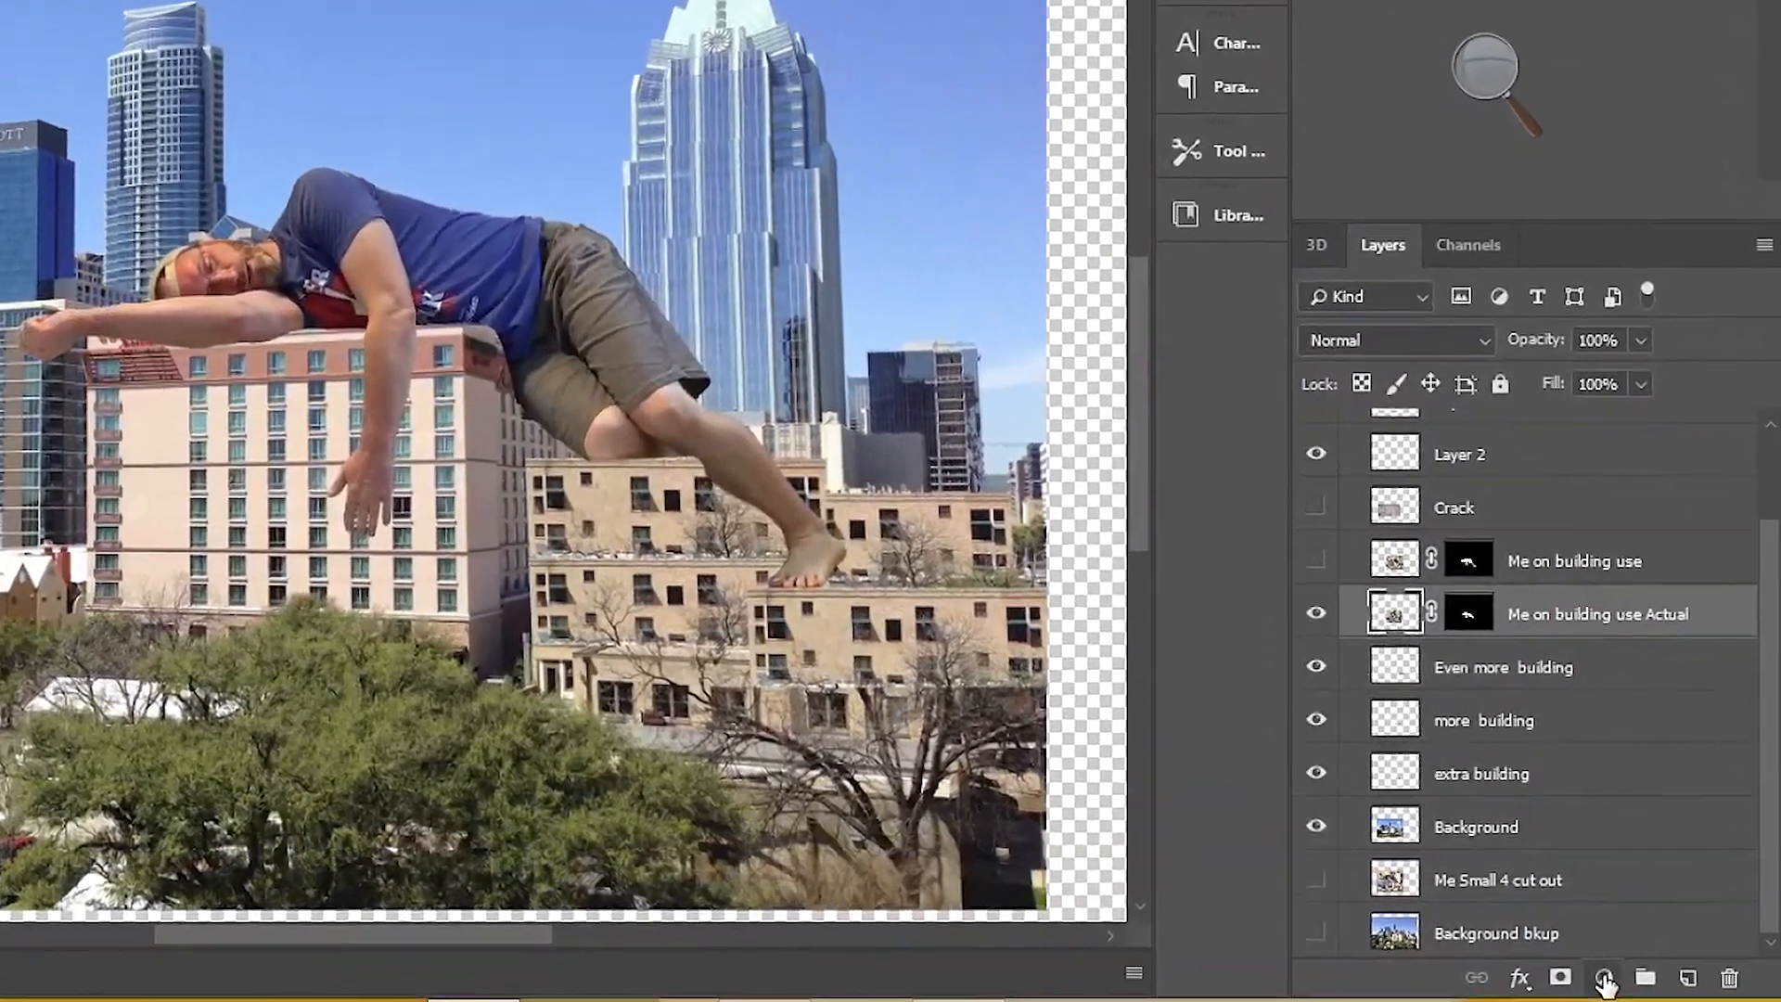
Add a Hue/Saturation adjustment layer above Me on building use Actual and clip it to that layer
left_click(1642, 950)
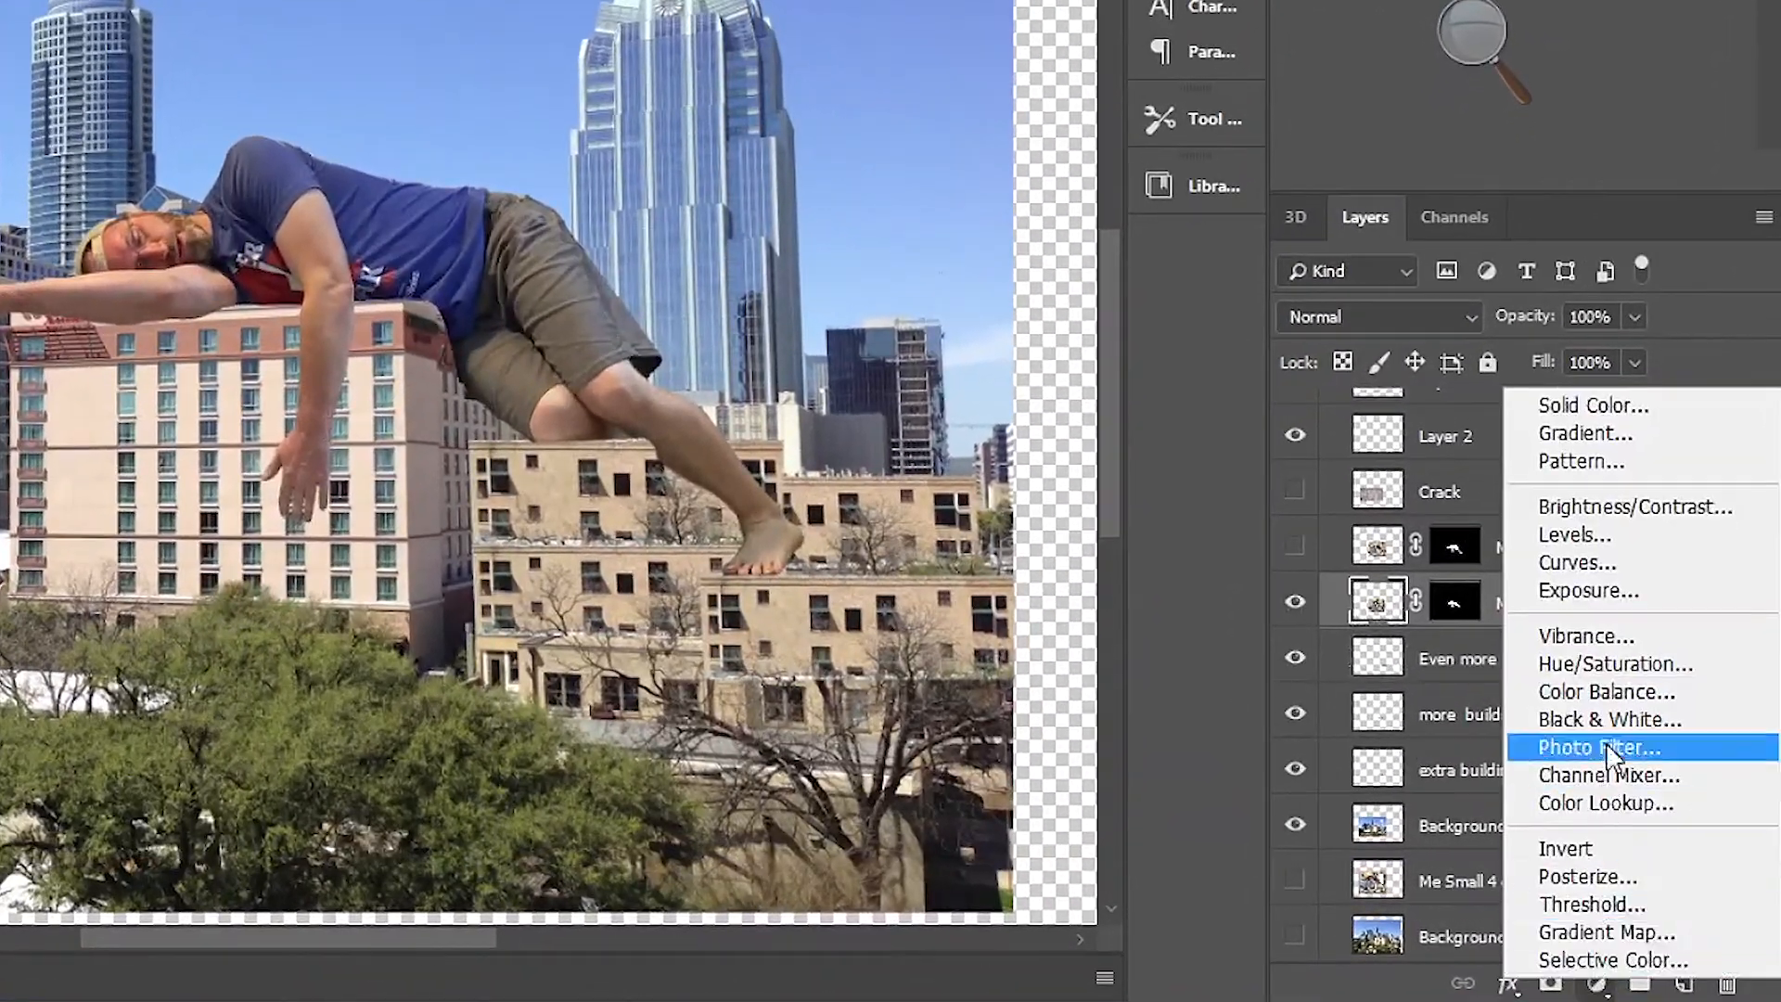
left_click(1597, 664)
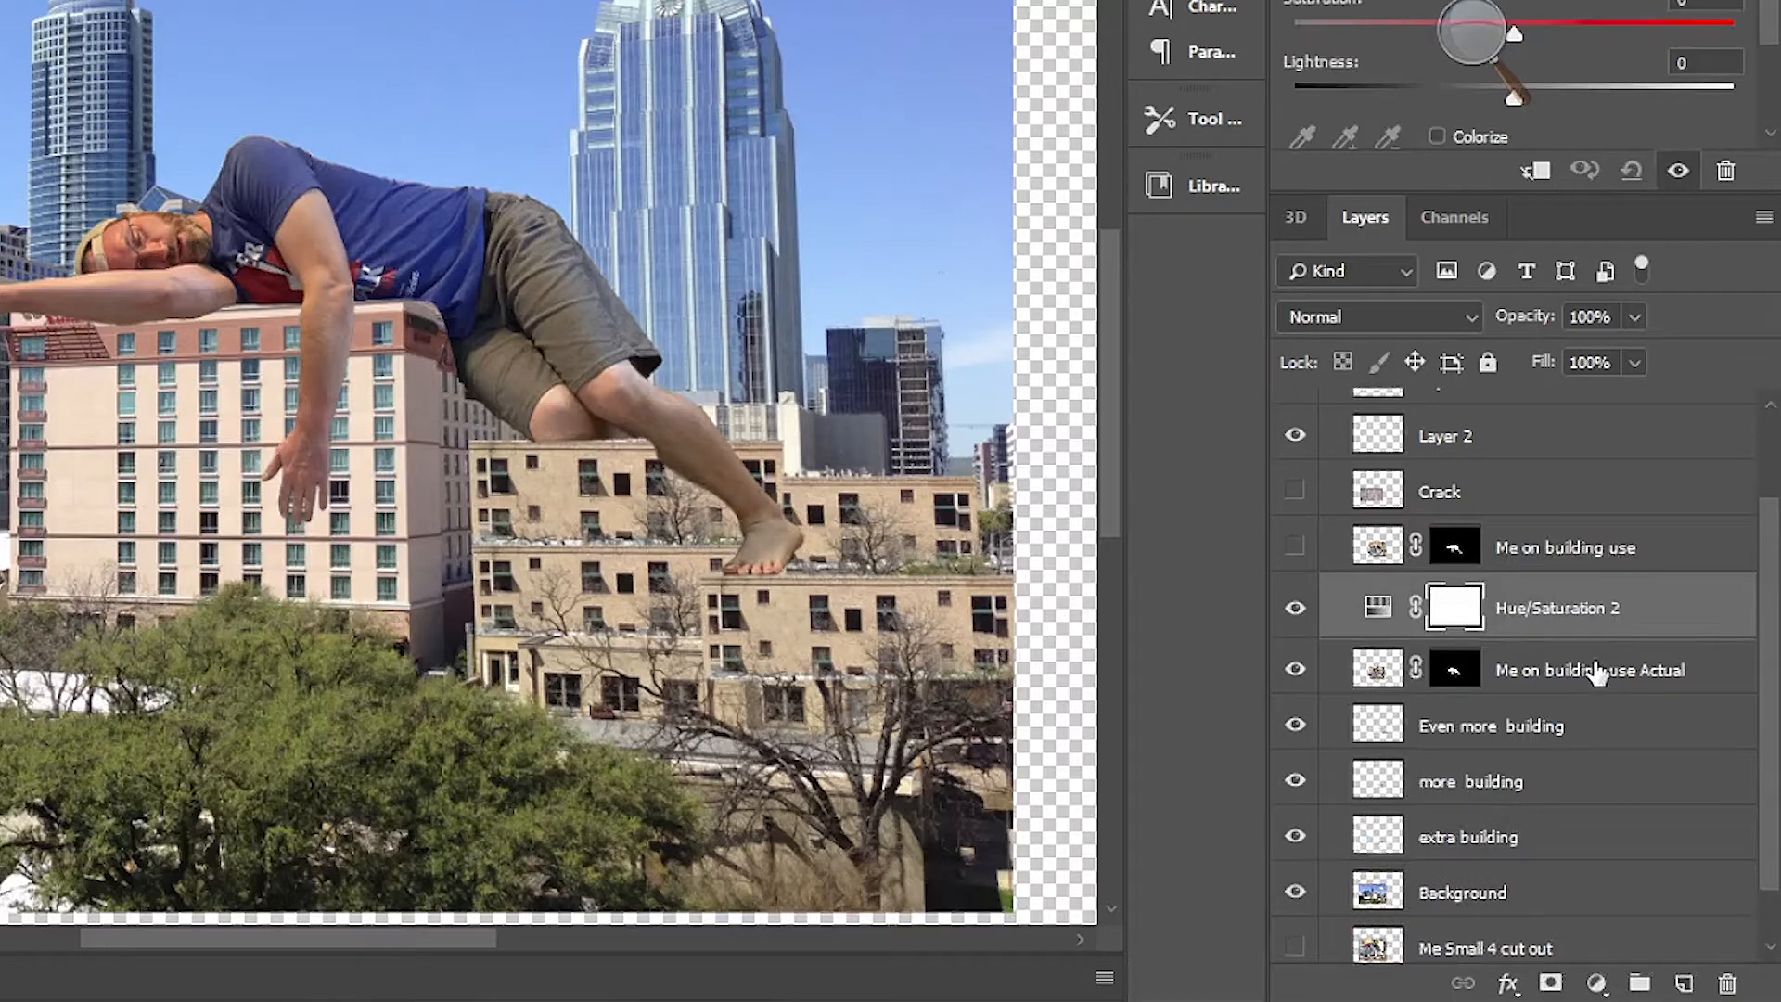
left_click(1386, 637, "alt")
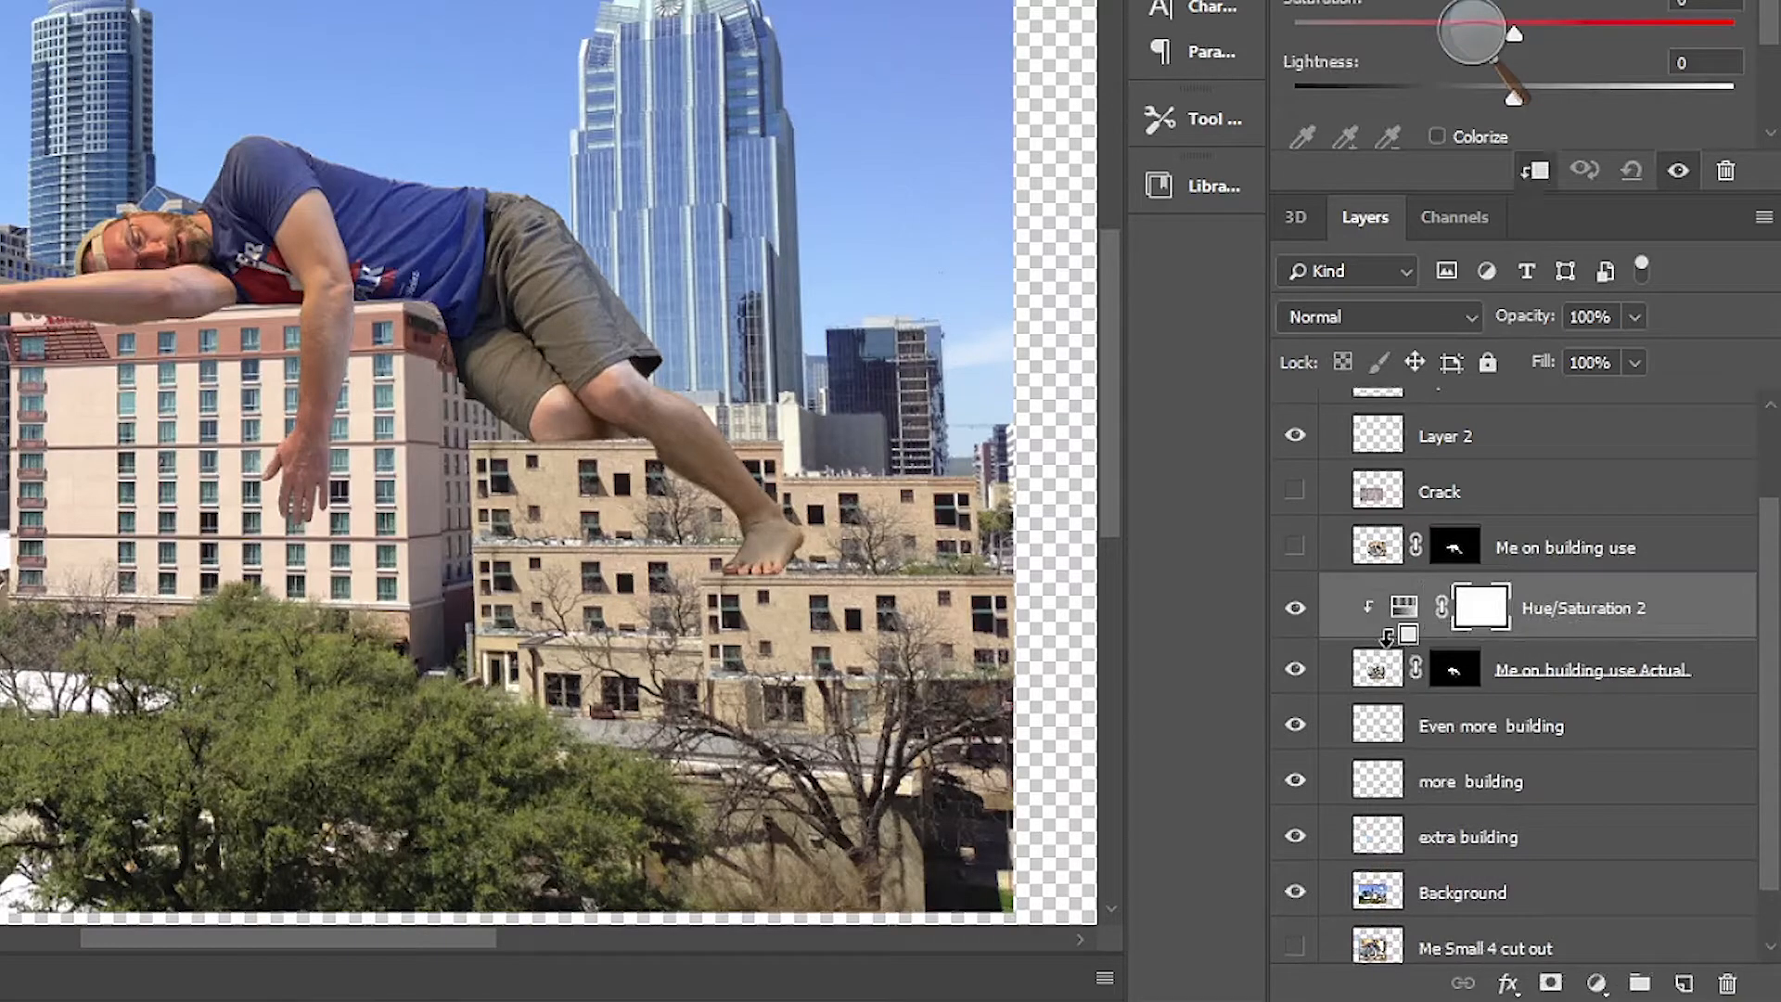
Reduce the man's saturation to -17 in the clipped Hue/Saturation adjustment
key("super+minus")
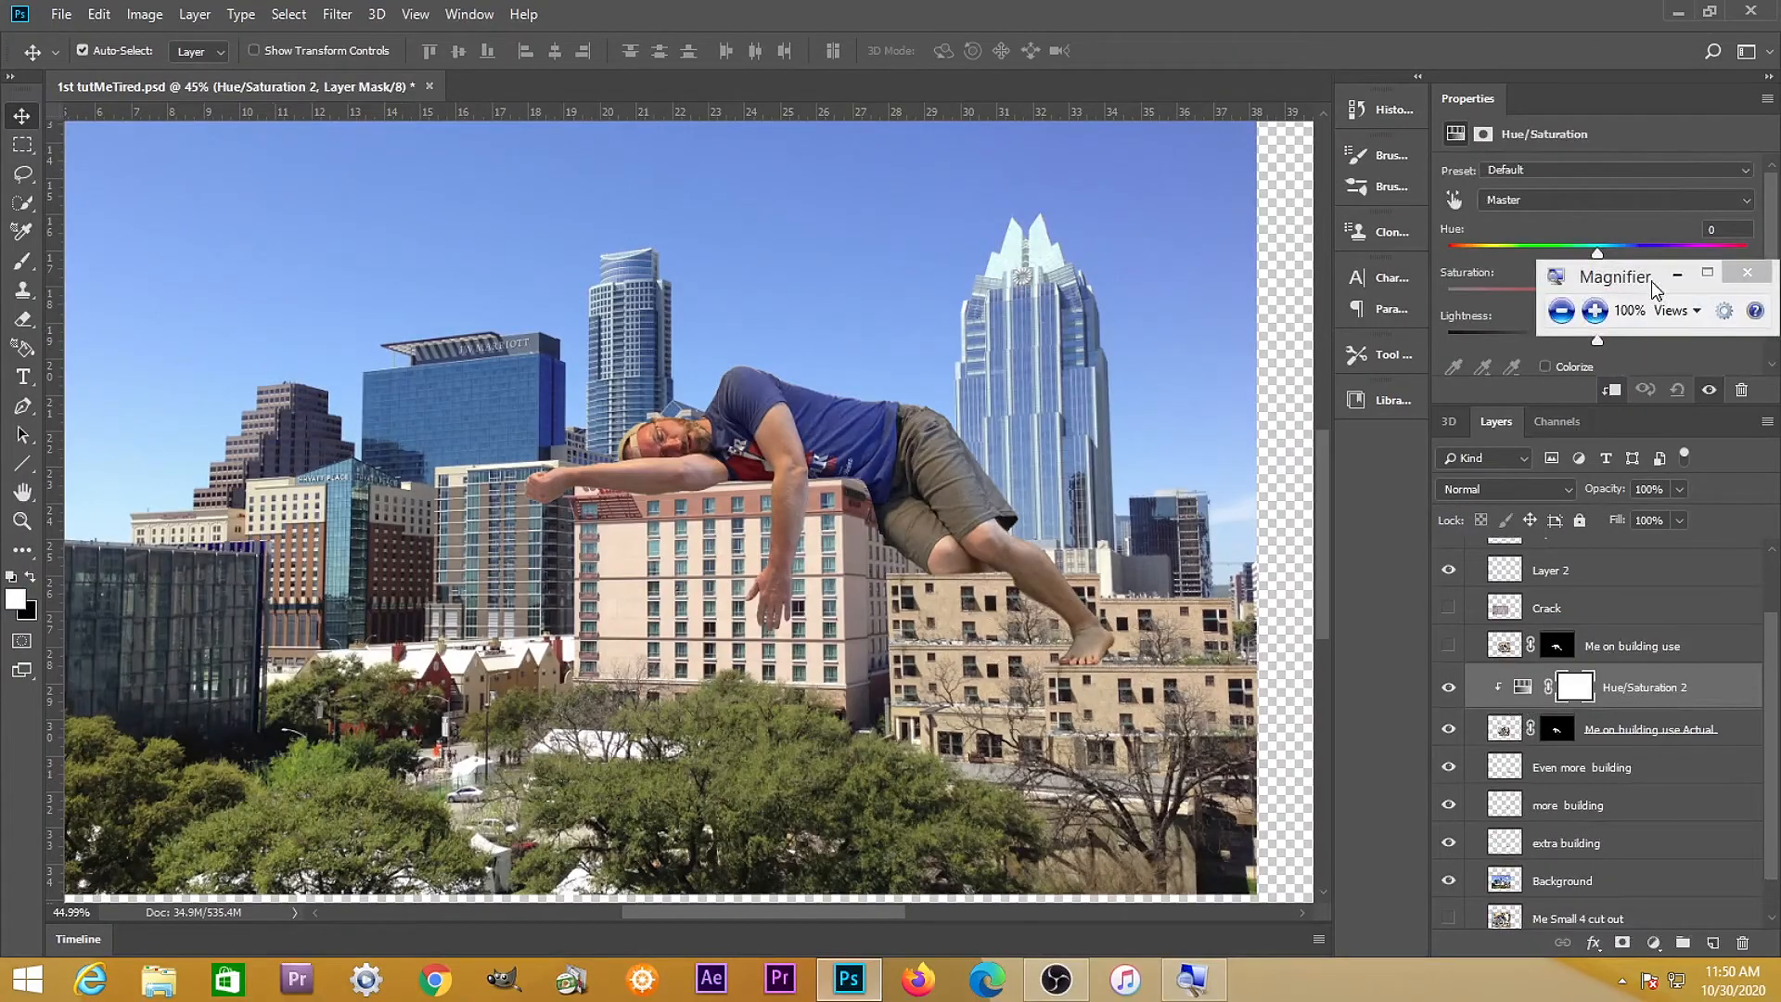
left_click_drag(1642, 279, 1642, 320)
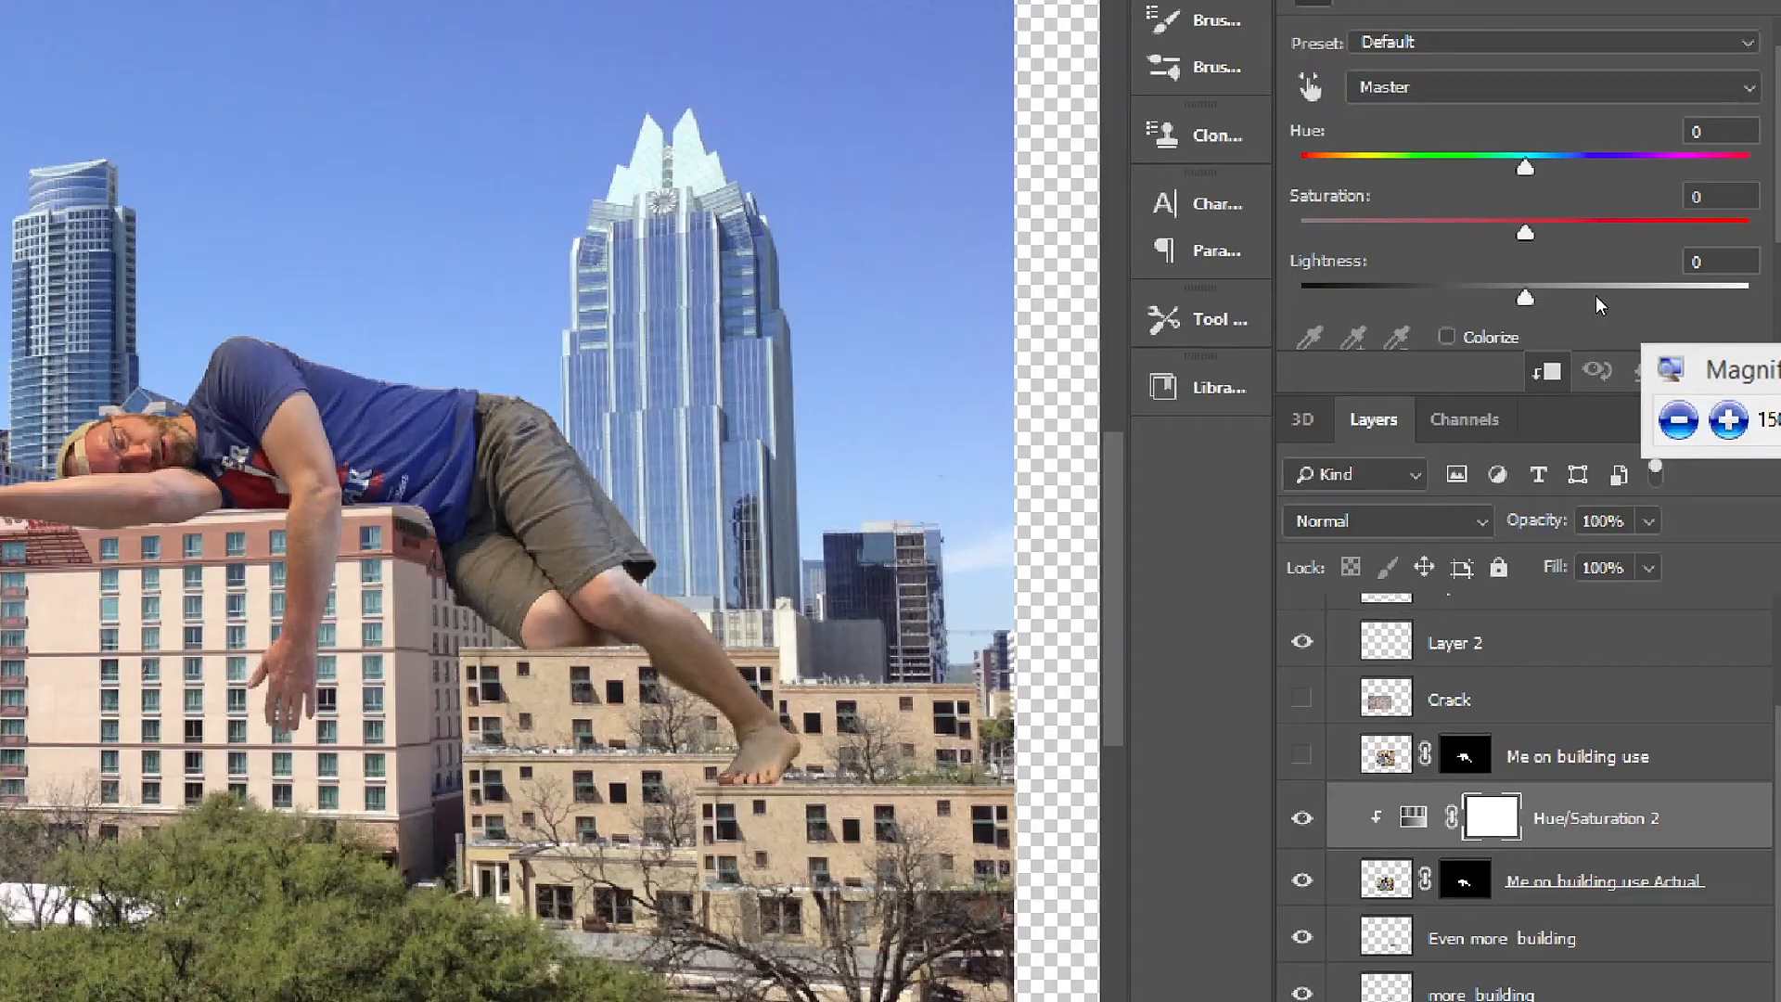
mouse_move(1595, 295)
left_mouse_down()
mouse_move(1417, 297)
mouse_move(1753, 297)
mouse_move(1412, 295)
mouse_move(1605, 298)
mouse_move(1571, 300)
left_mouse_up()
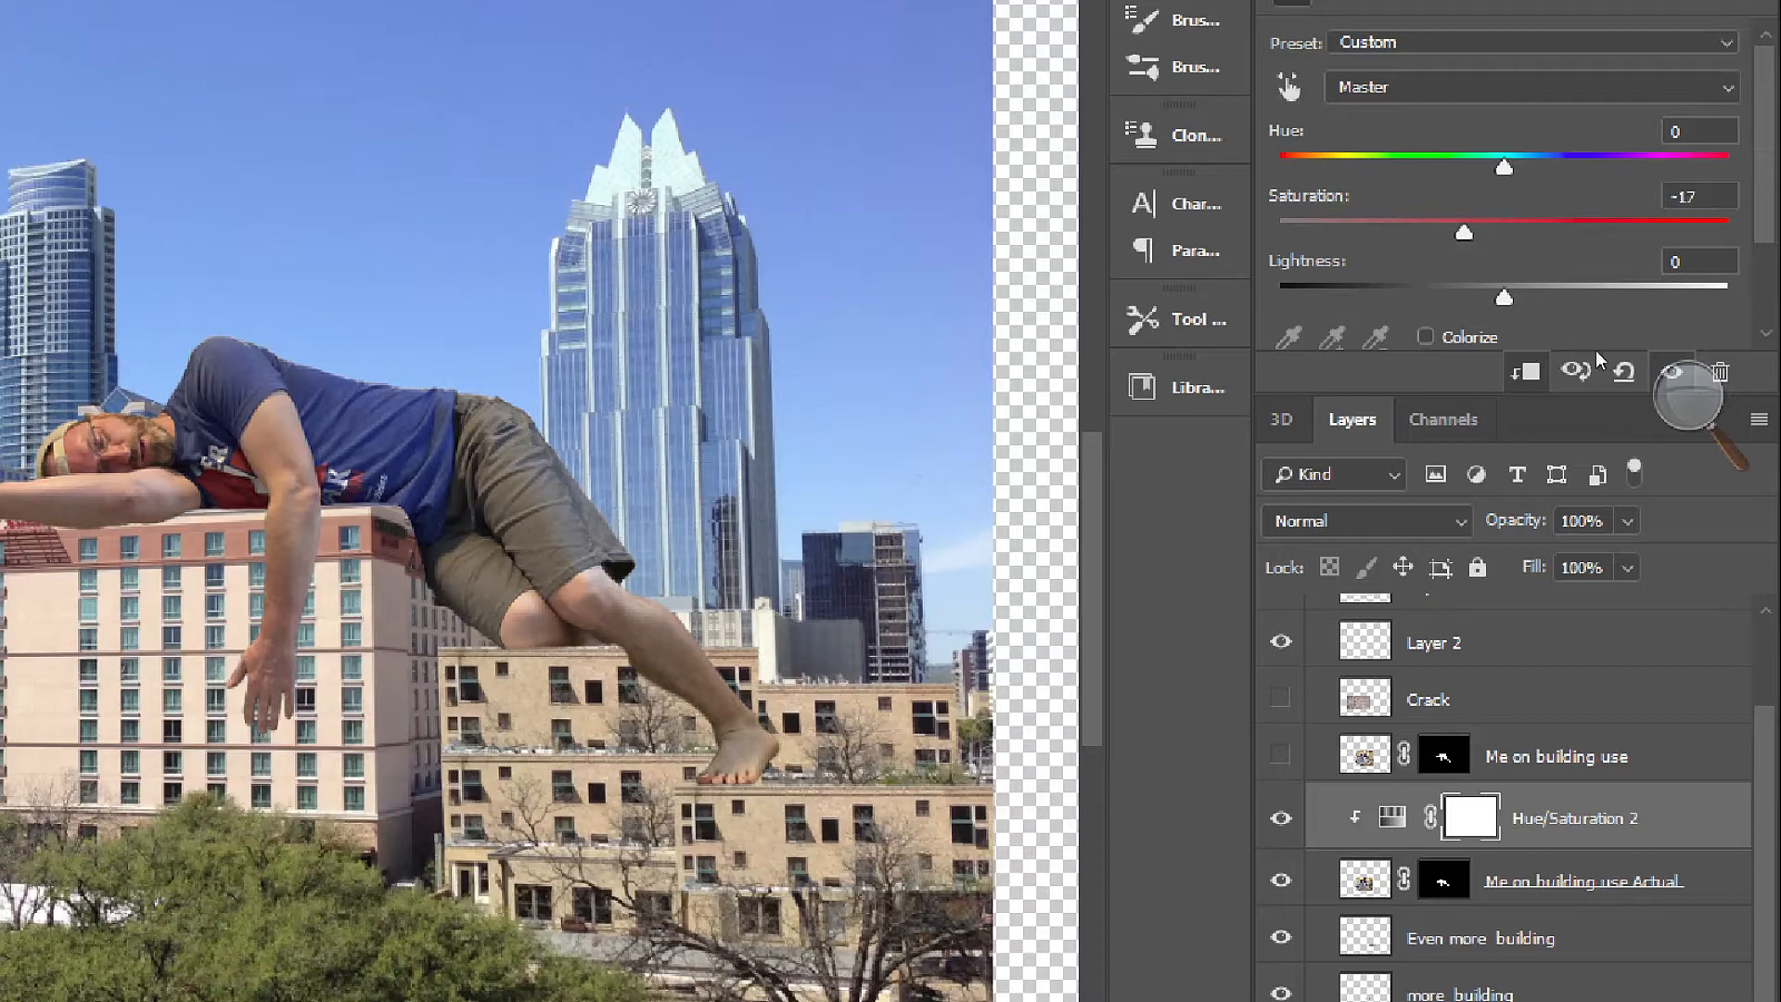
left_click(1688, 397)
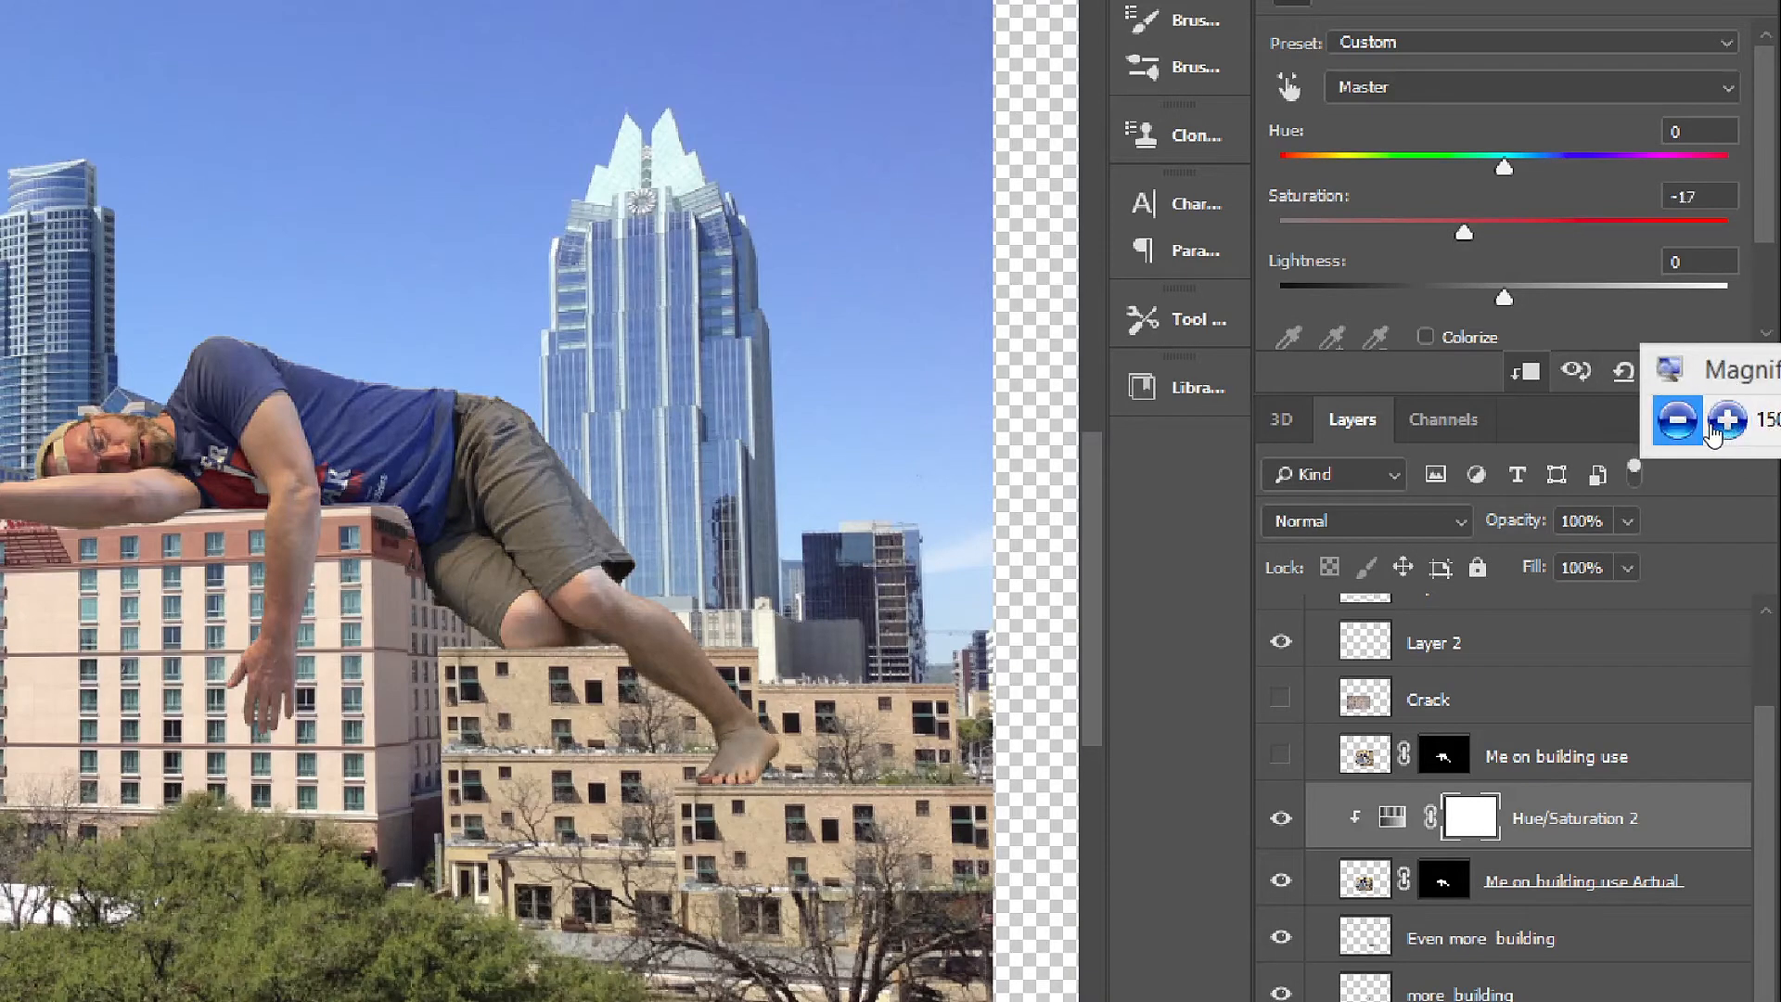
left_click(1677, 420)
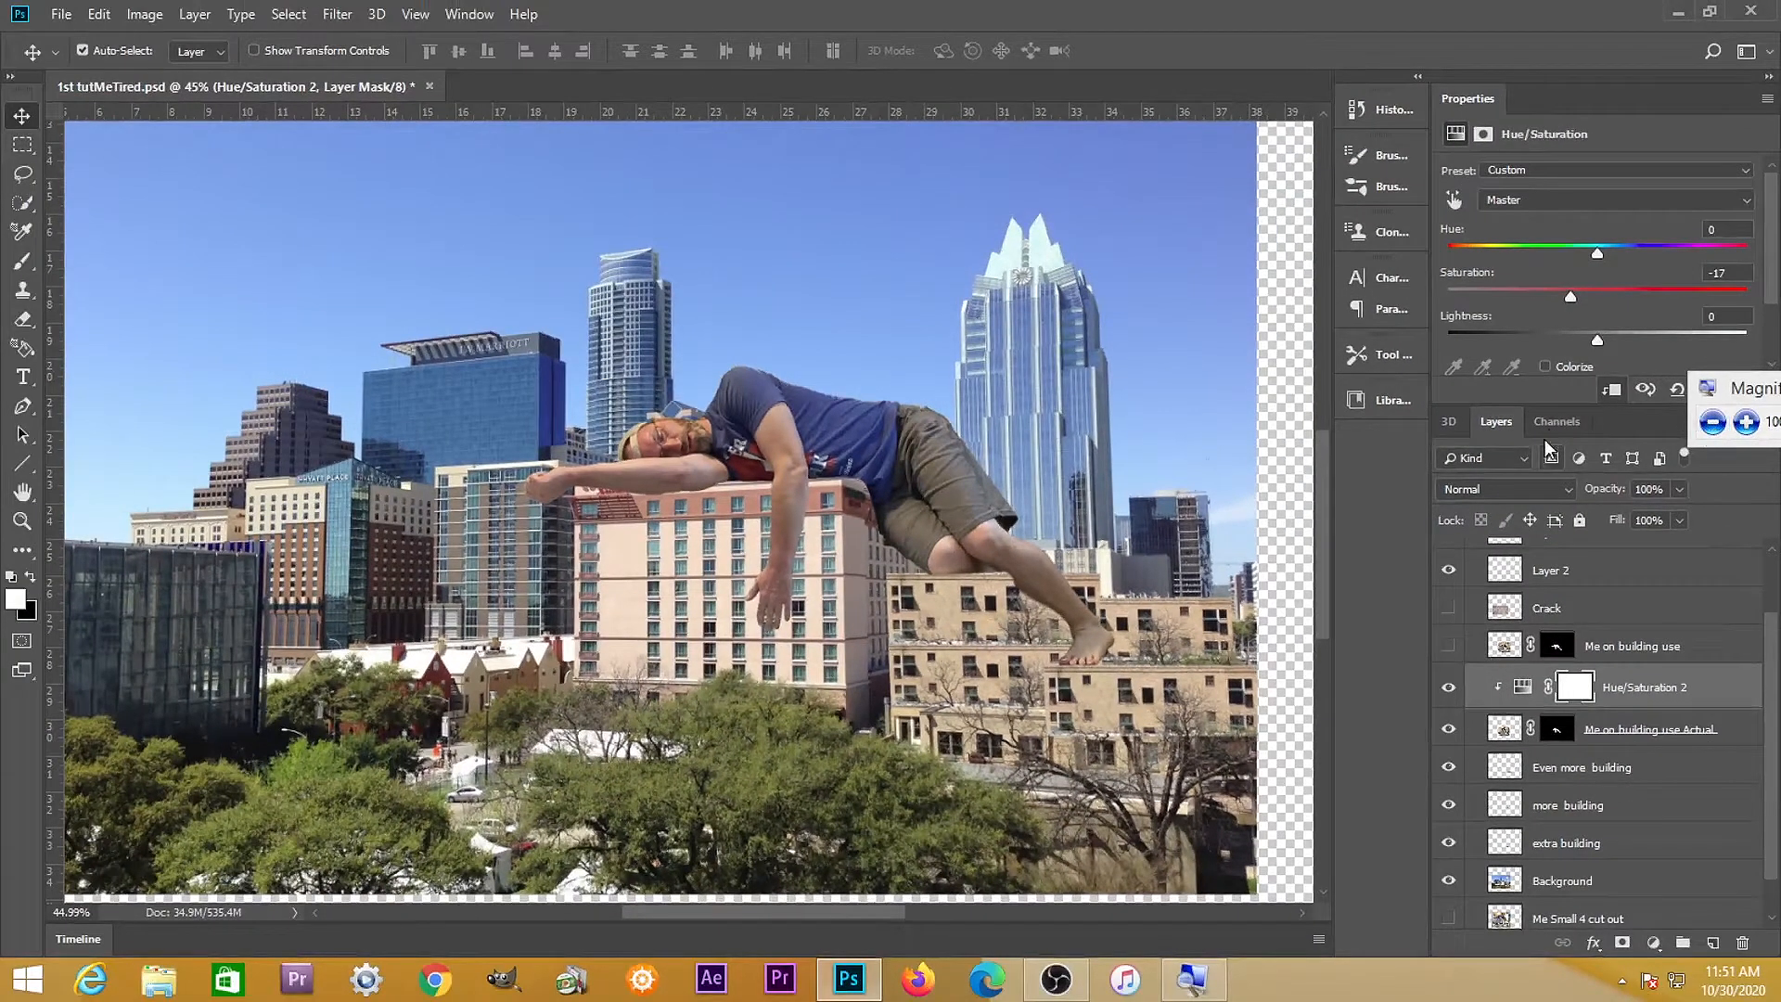
mouse_move(1578, 295)
left_mouse_down()
mouse_move(1706, 295)
mouse_move(1567, 298)
left_mouse_up()
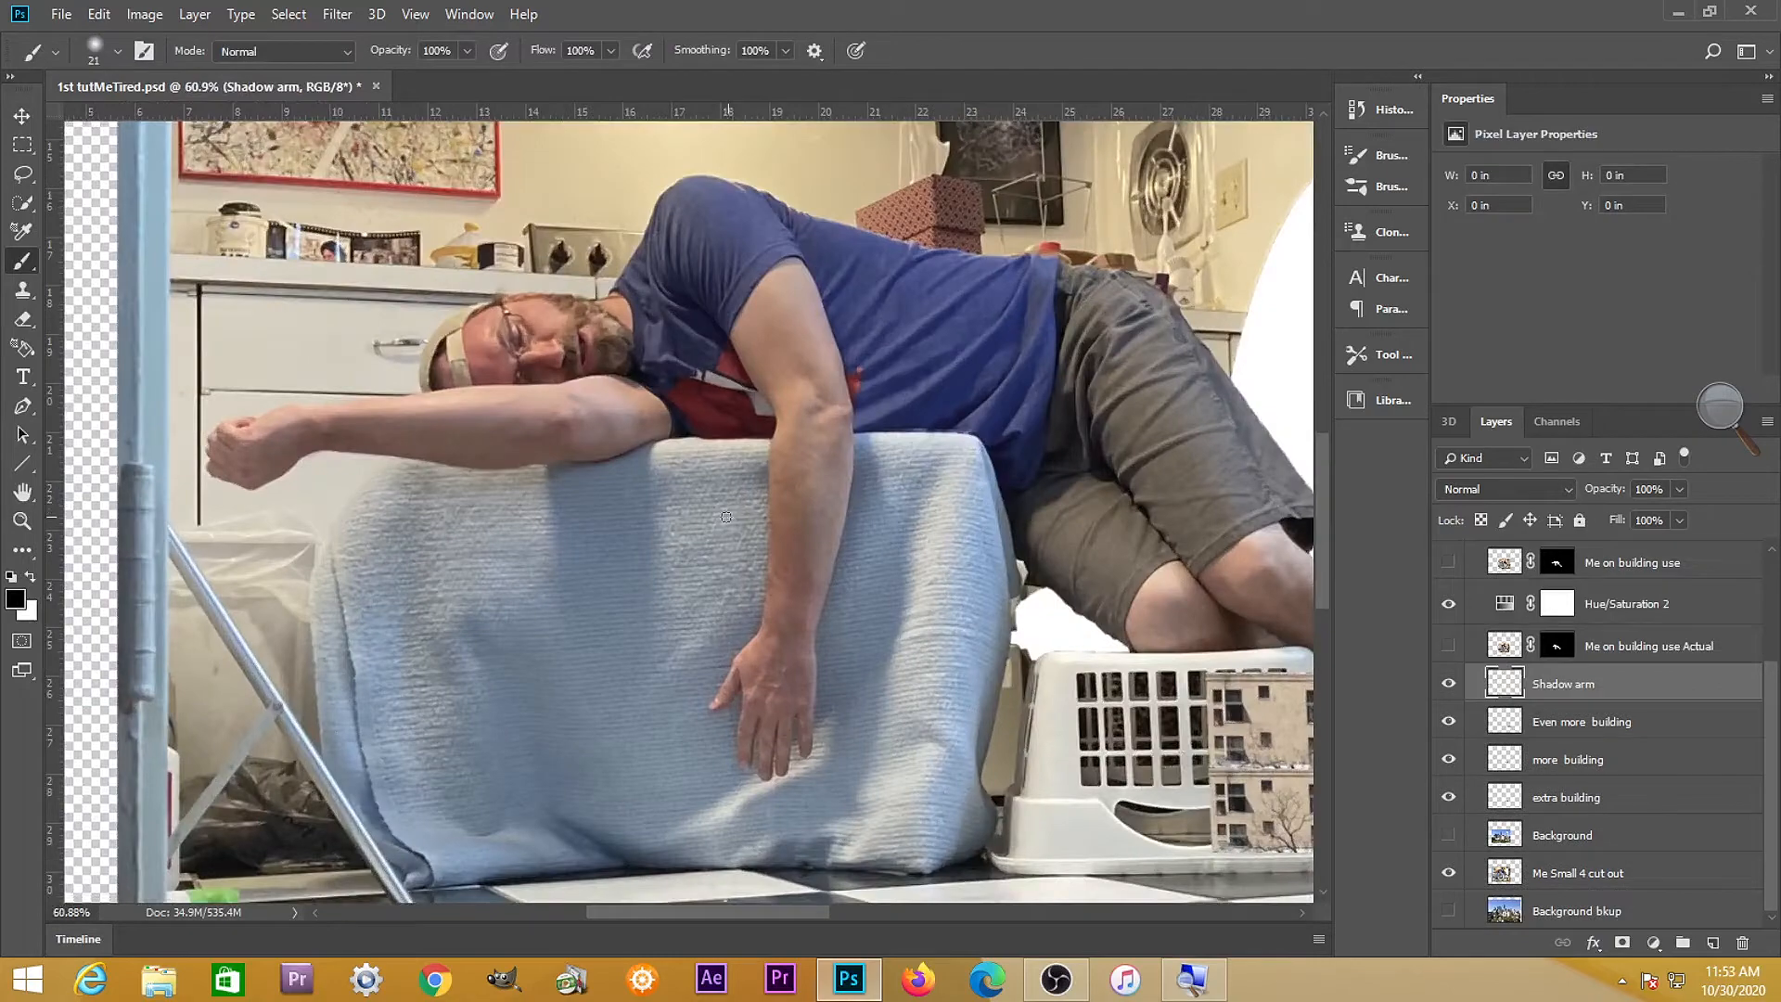
Examine the arm's shadow in the original photo, then hide Me Small 4 cut out and show Background and Me on building use Actual
scroll(671, 446, "up", 2)
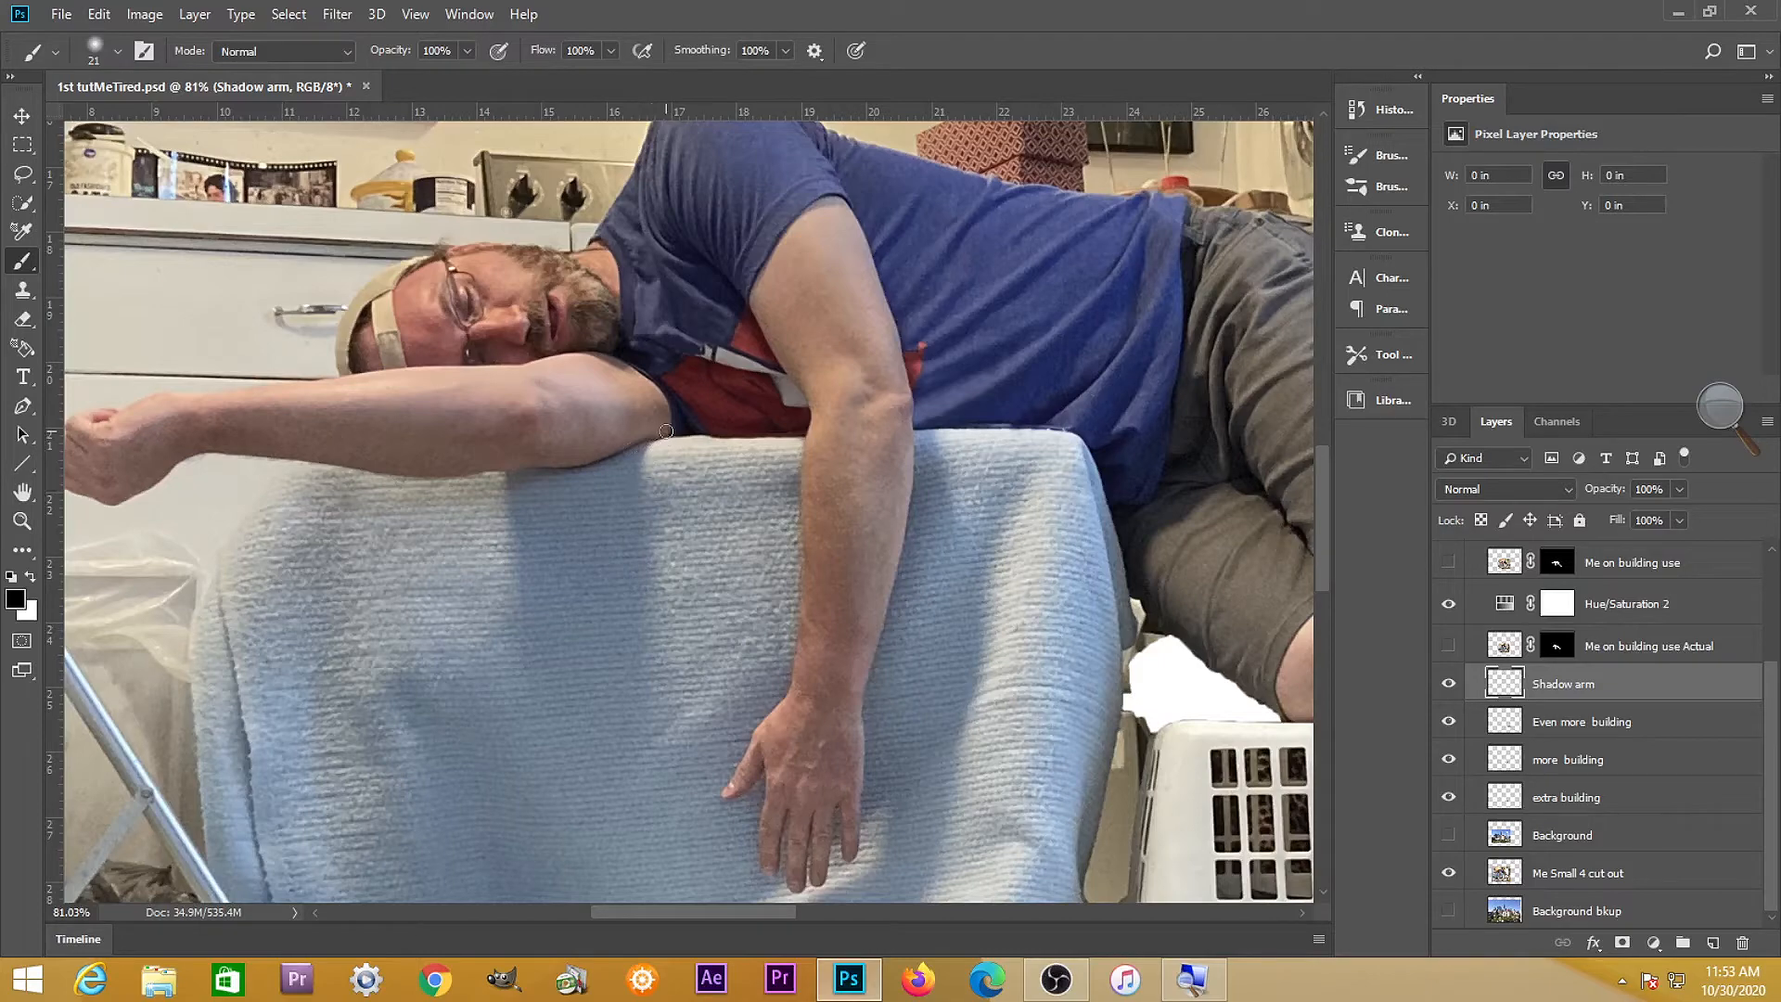
scroll(646, 676, "down", 3)
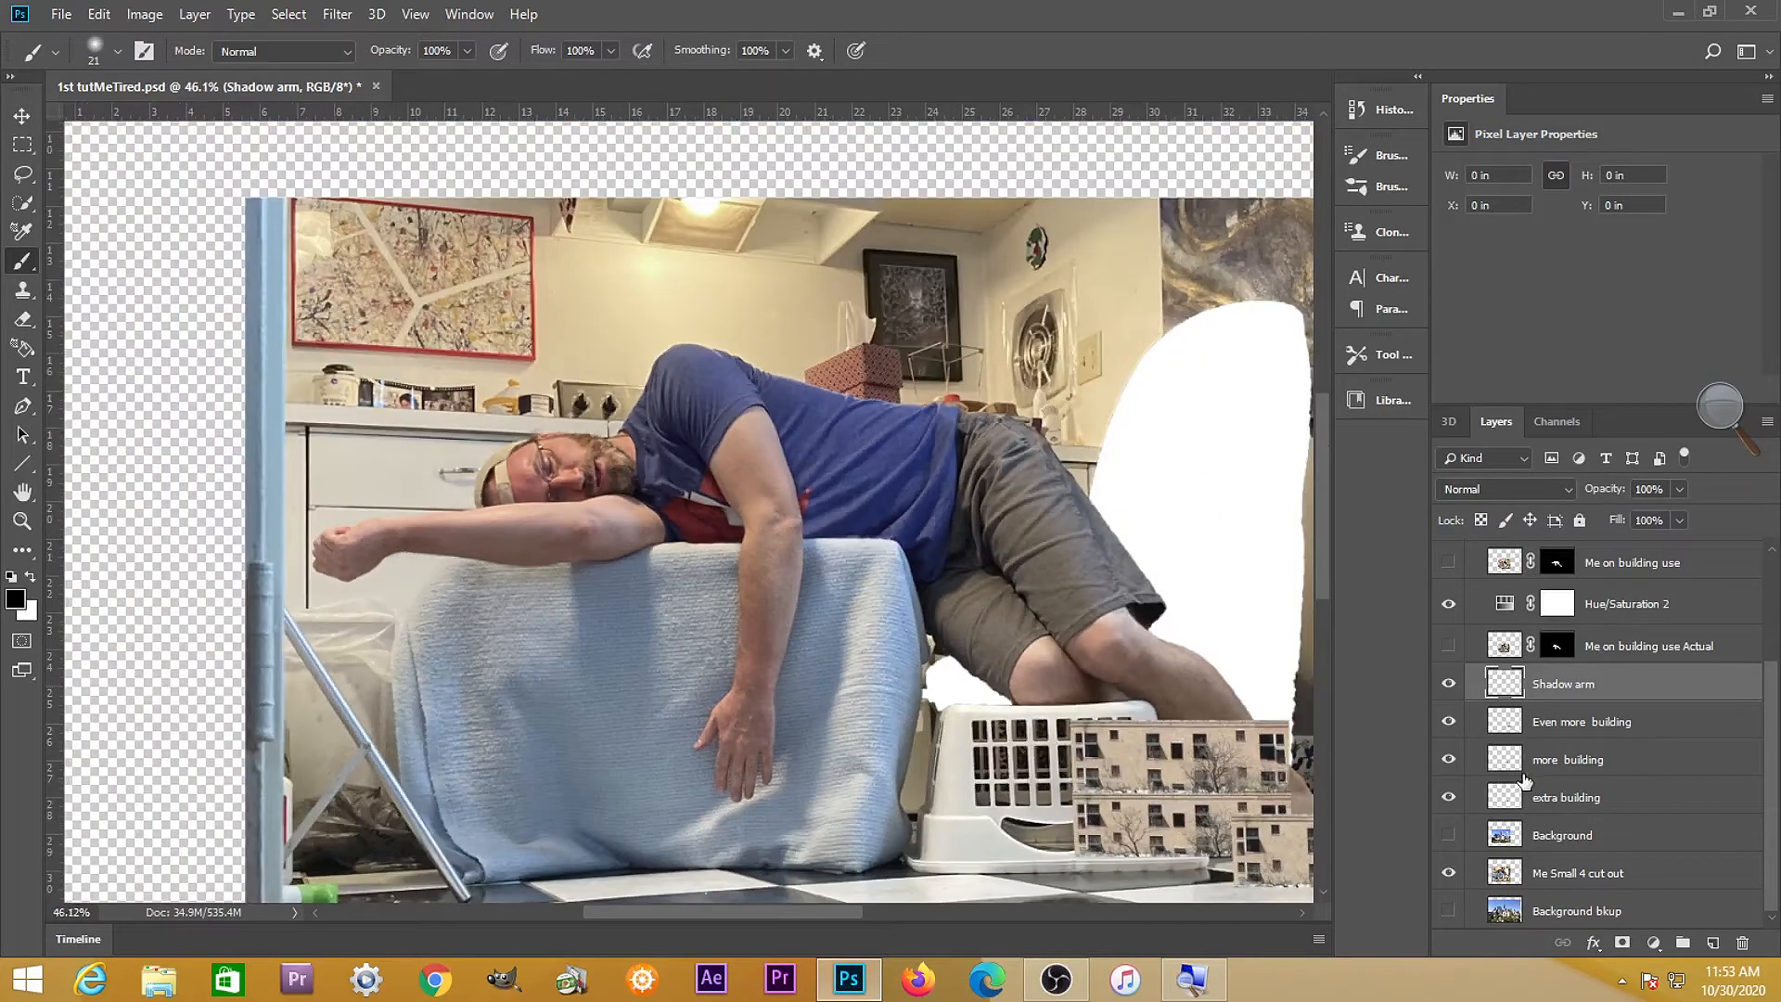
left_click(1448, 873)
left_click(1449, 834)
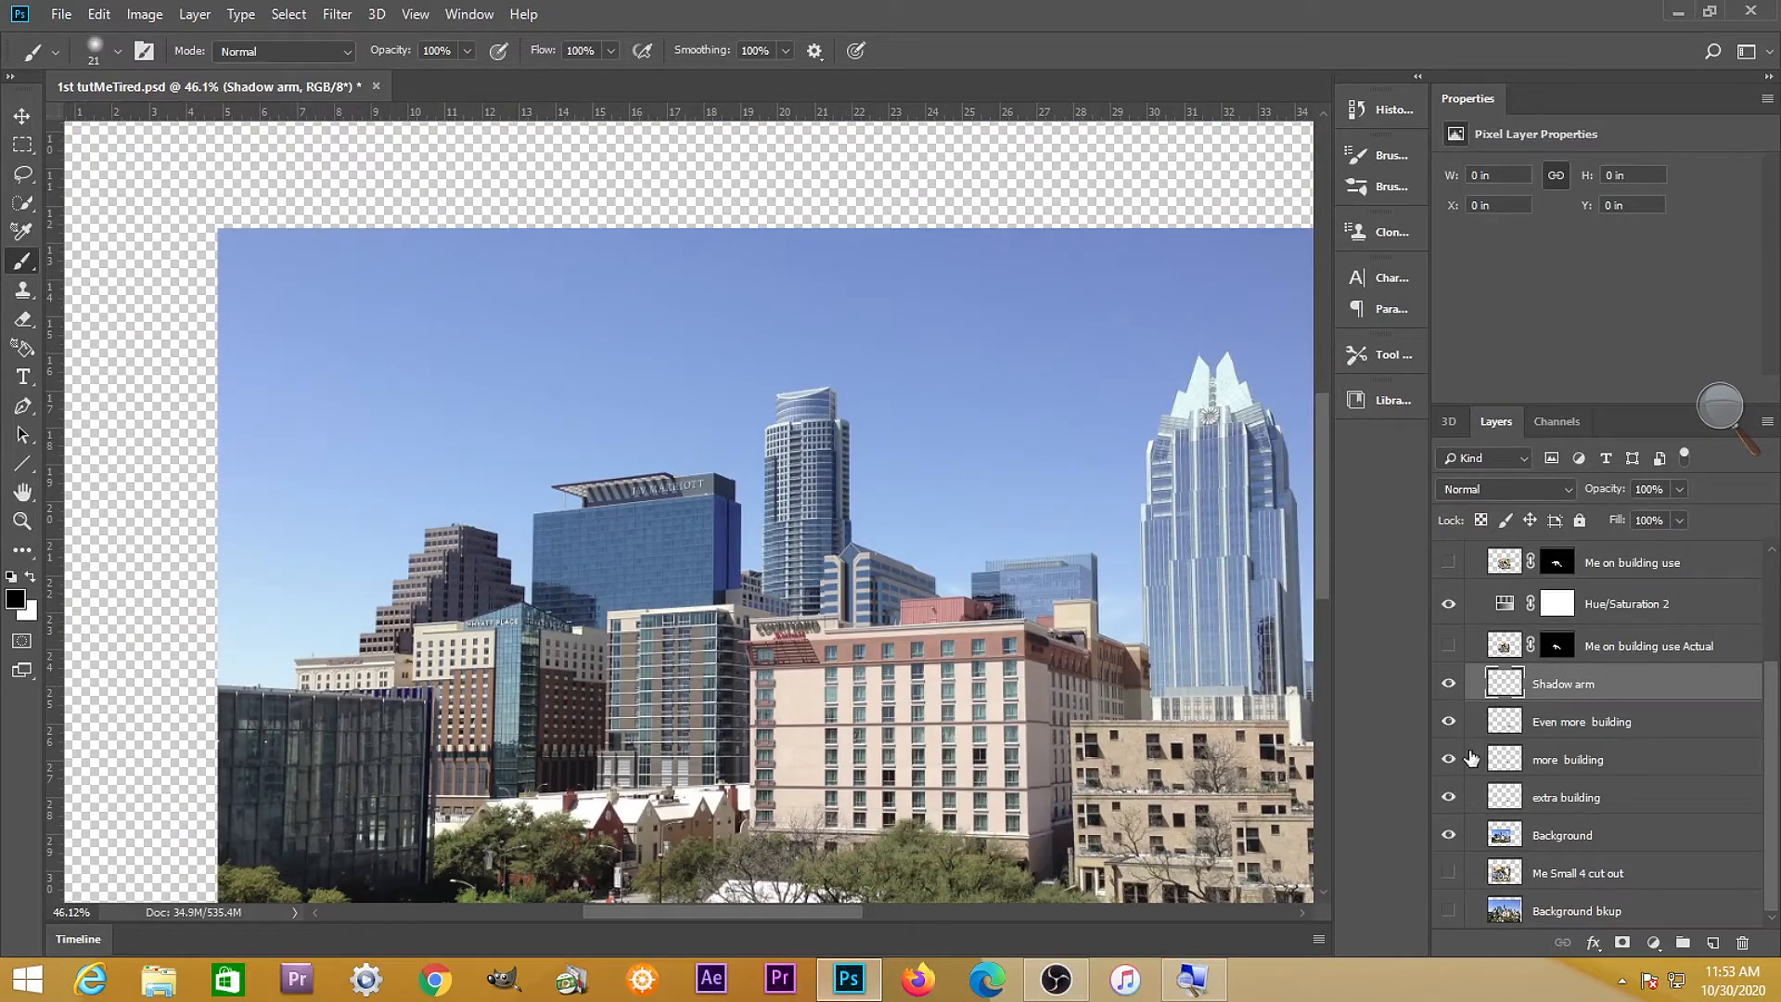
left_click(1449, 645)
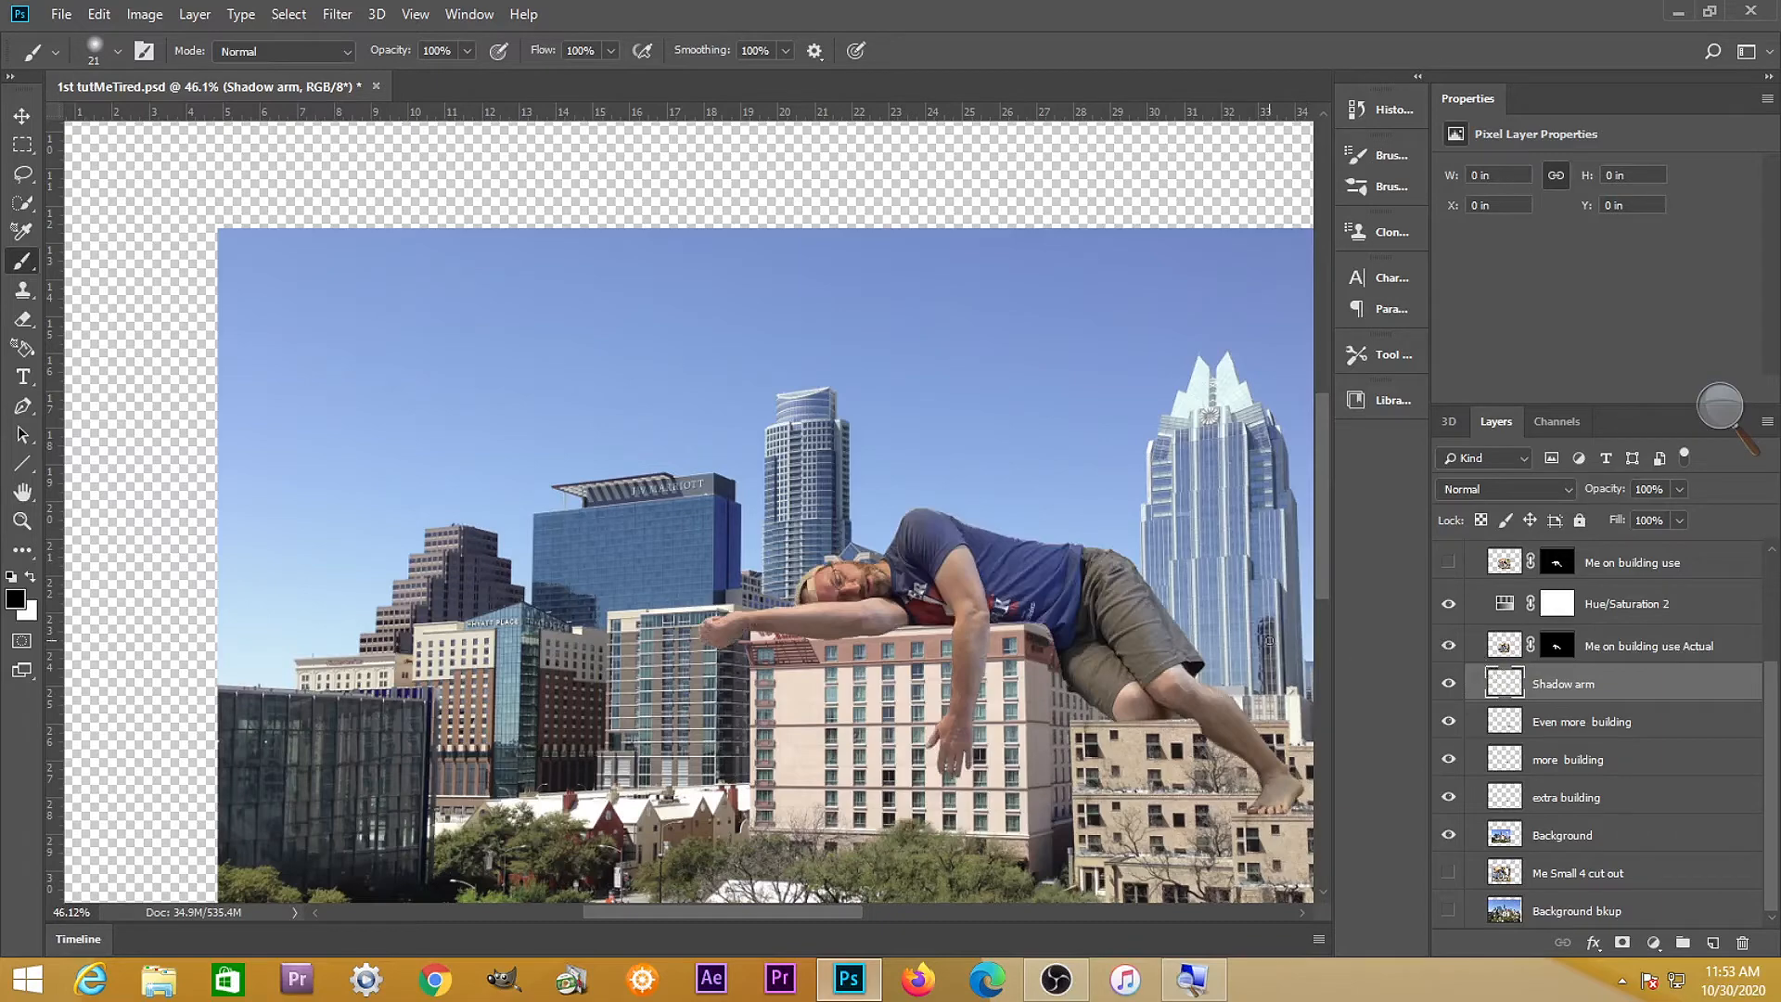
Paint the outline of the outstretched arm's shadow down the hotel facade on the Shadow arm layer, using a black 21 px Brush
scroll(1030, 614, "up", 5)
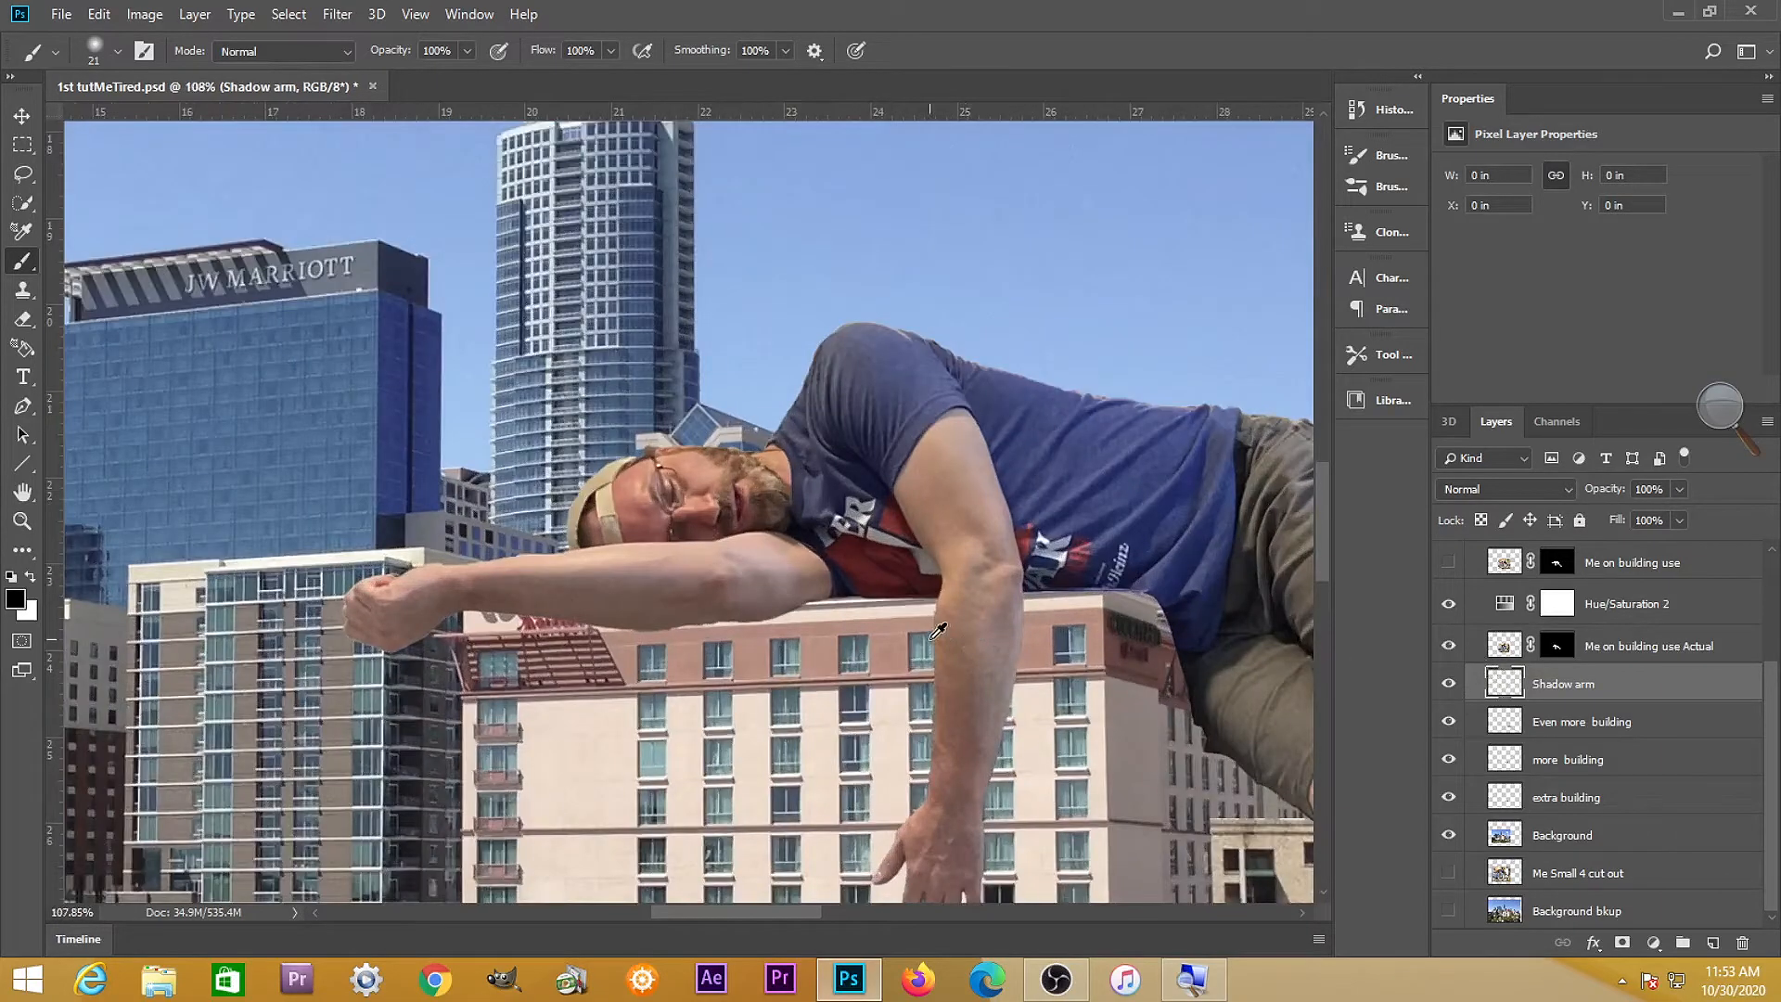
left_click_drag(1329, 497, 1317, 529)
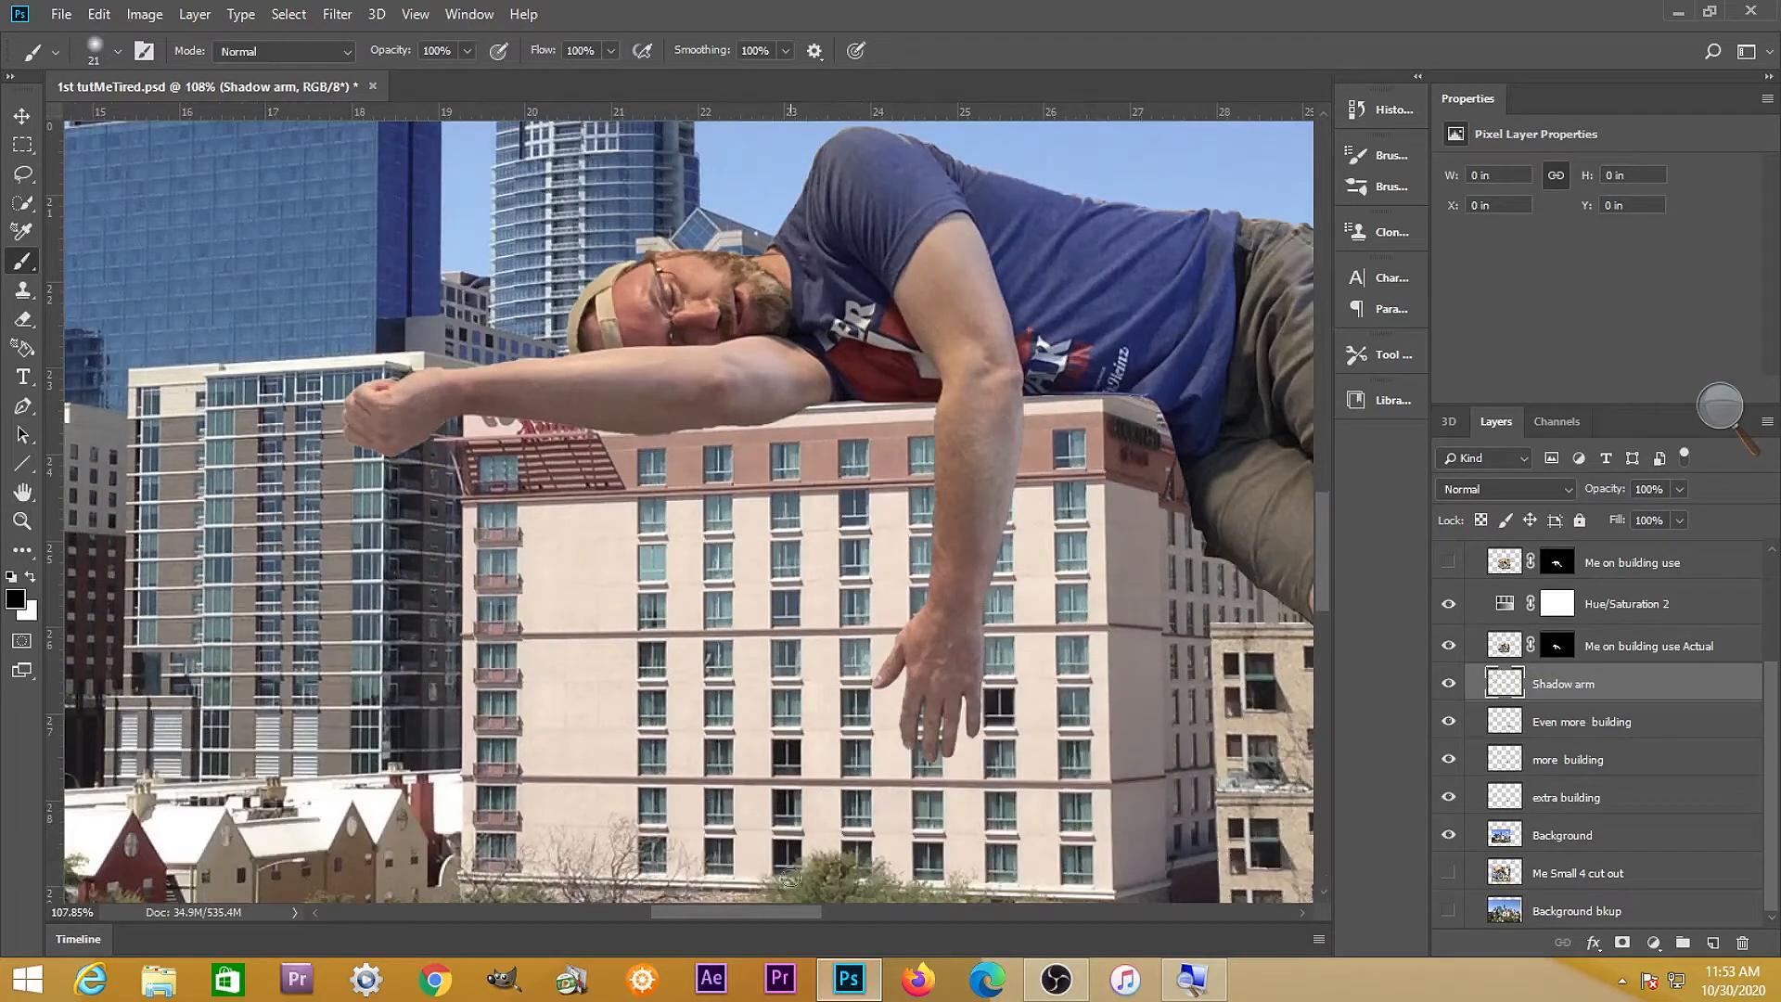
left_click_drag(765, 918, 801, 914)
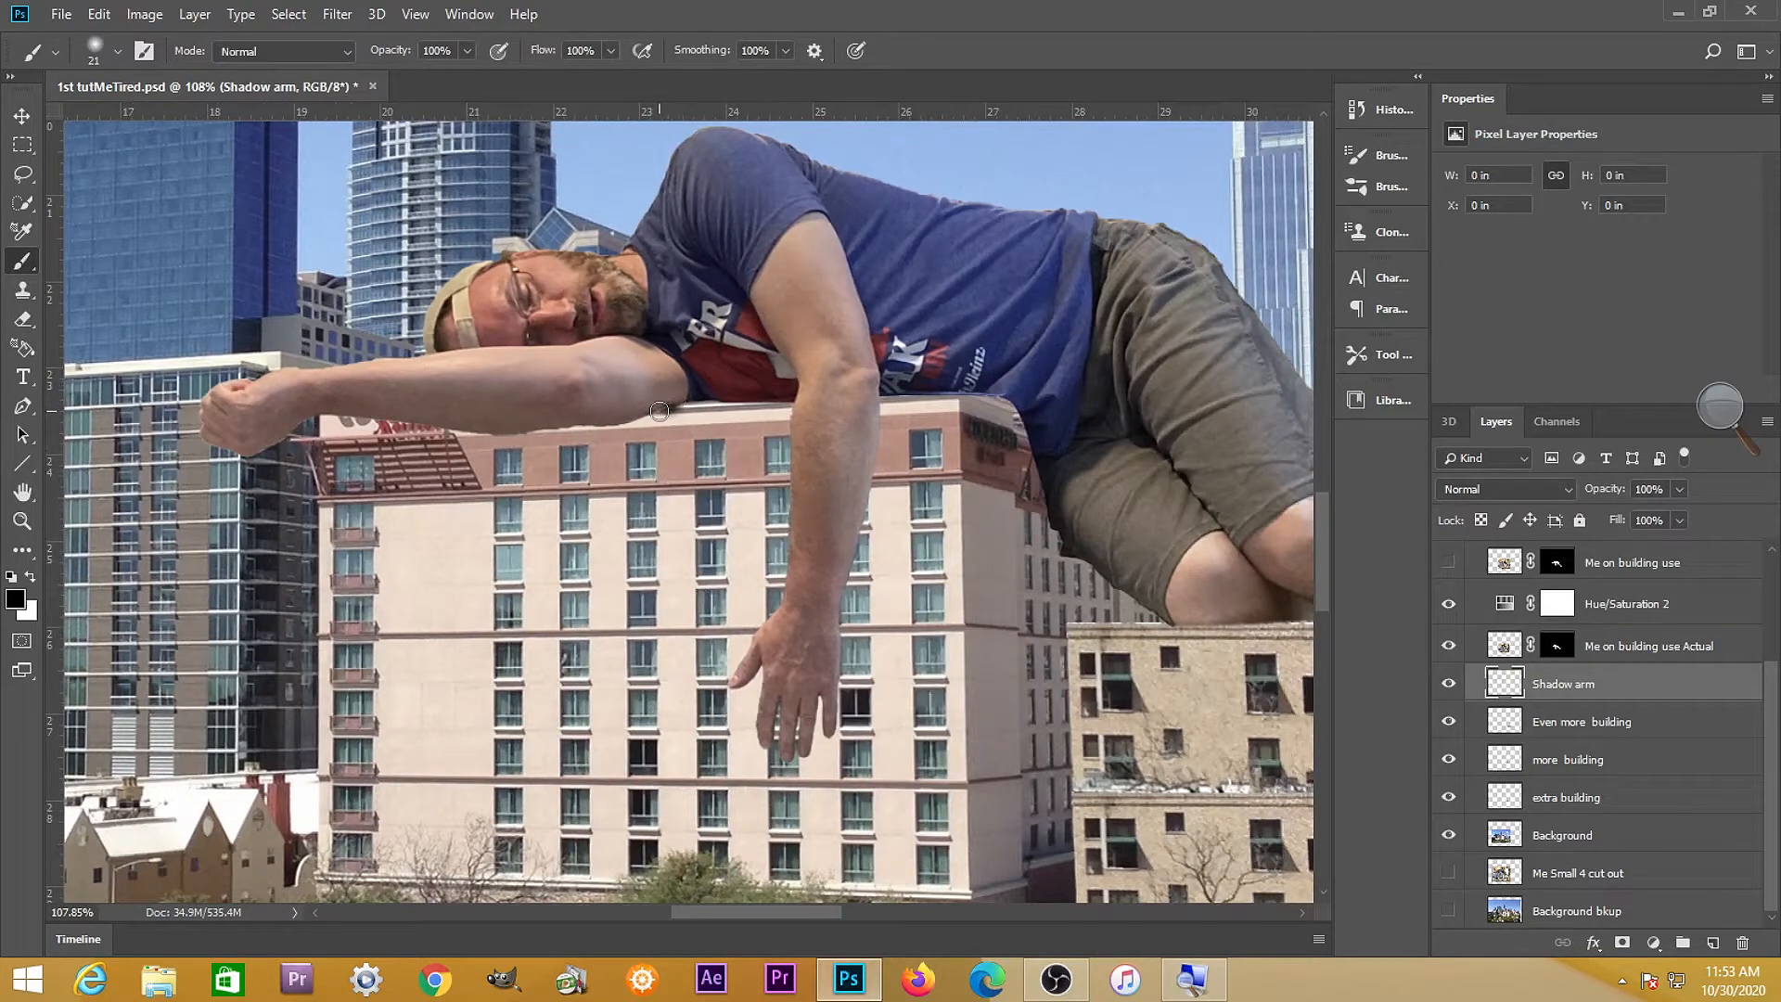
mouse_move(651, 424)
left_mouse_down()
mouse_move(640, 812)
mouse_move(586, 861)
left_mouse_up()
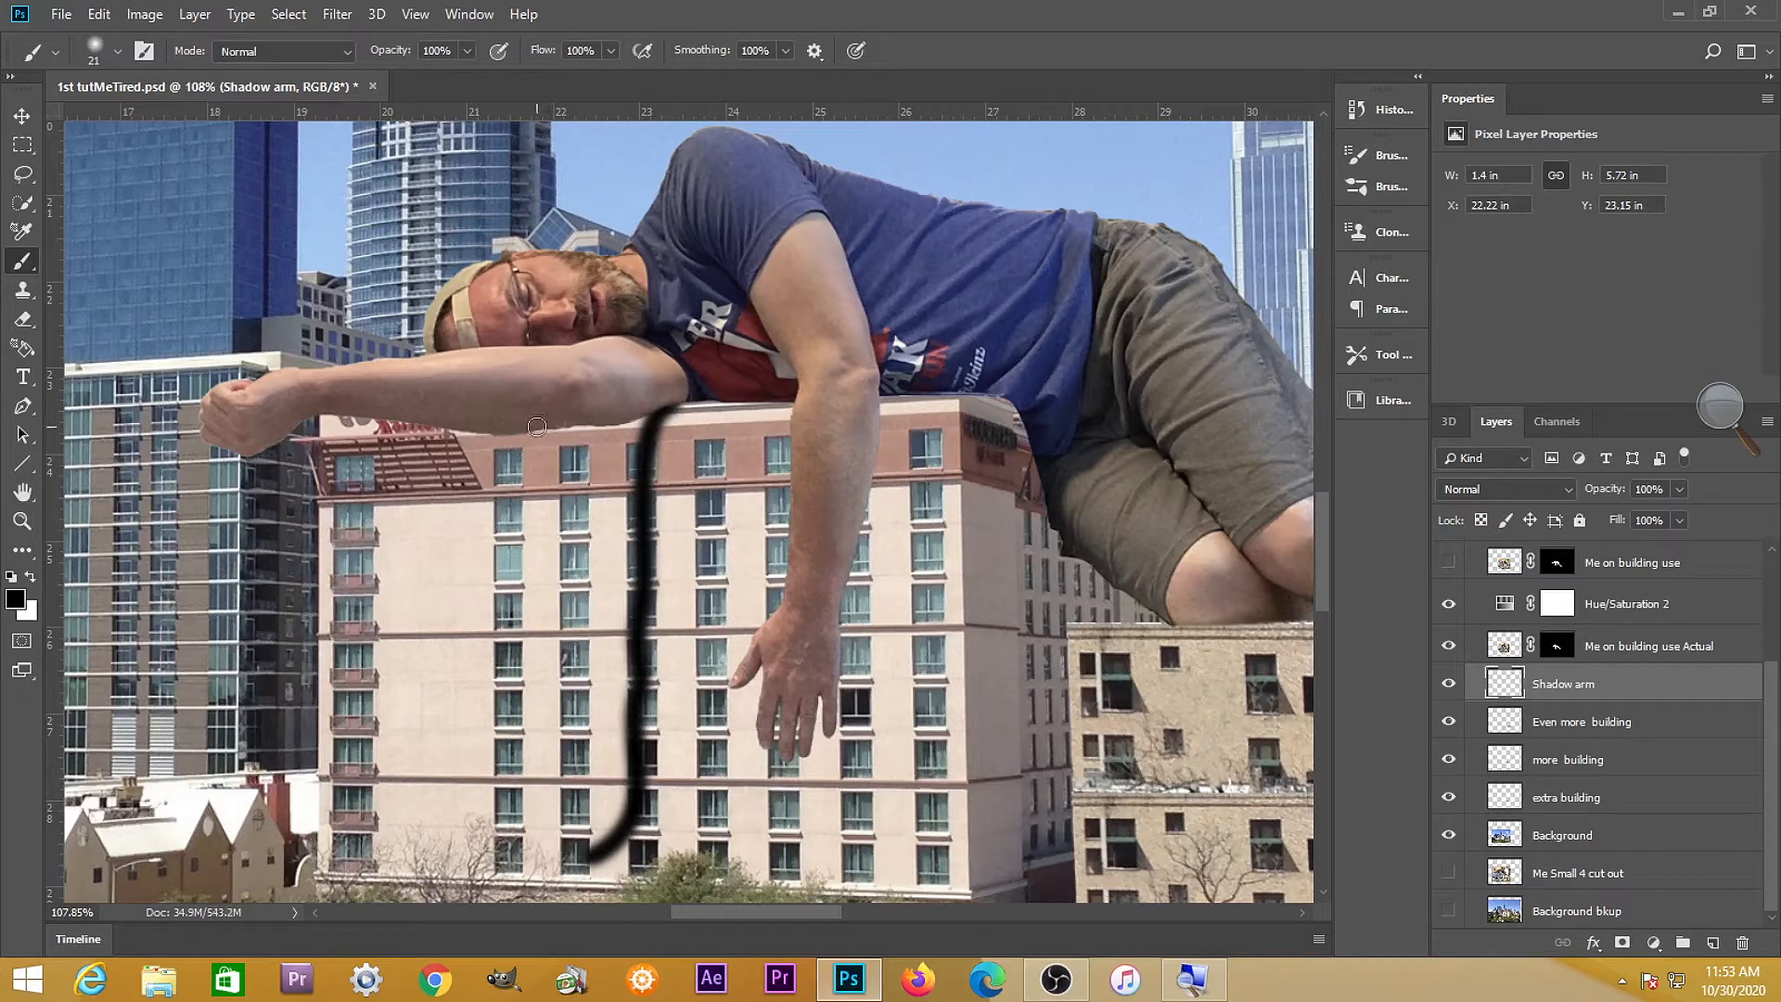
mouse_move(543, 457)
left_mouse_down()
mouse_move(541, 437)
mouse_move(557, 809)
mouse_move(586, 867)
mouse_move(610, 837)
left_mouse_up()
Fill the arm shadow's outline with solid black, making the shape about 2.1 in wide and 6.3 in tall
scroll(599, 657, "up", 2)
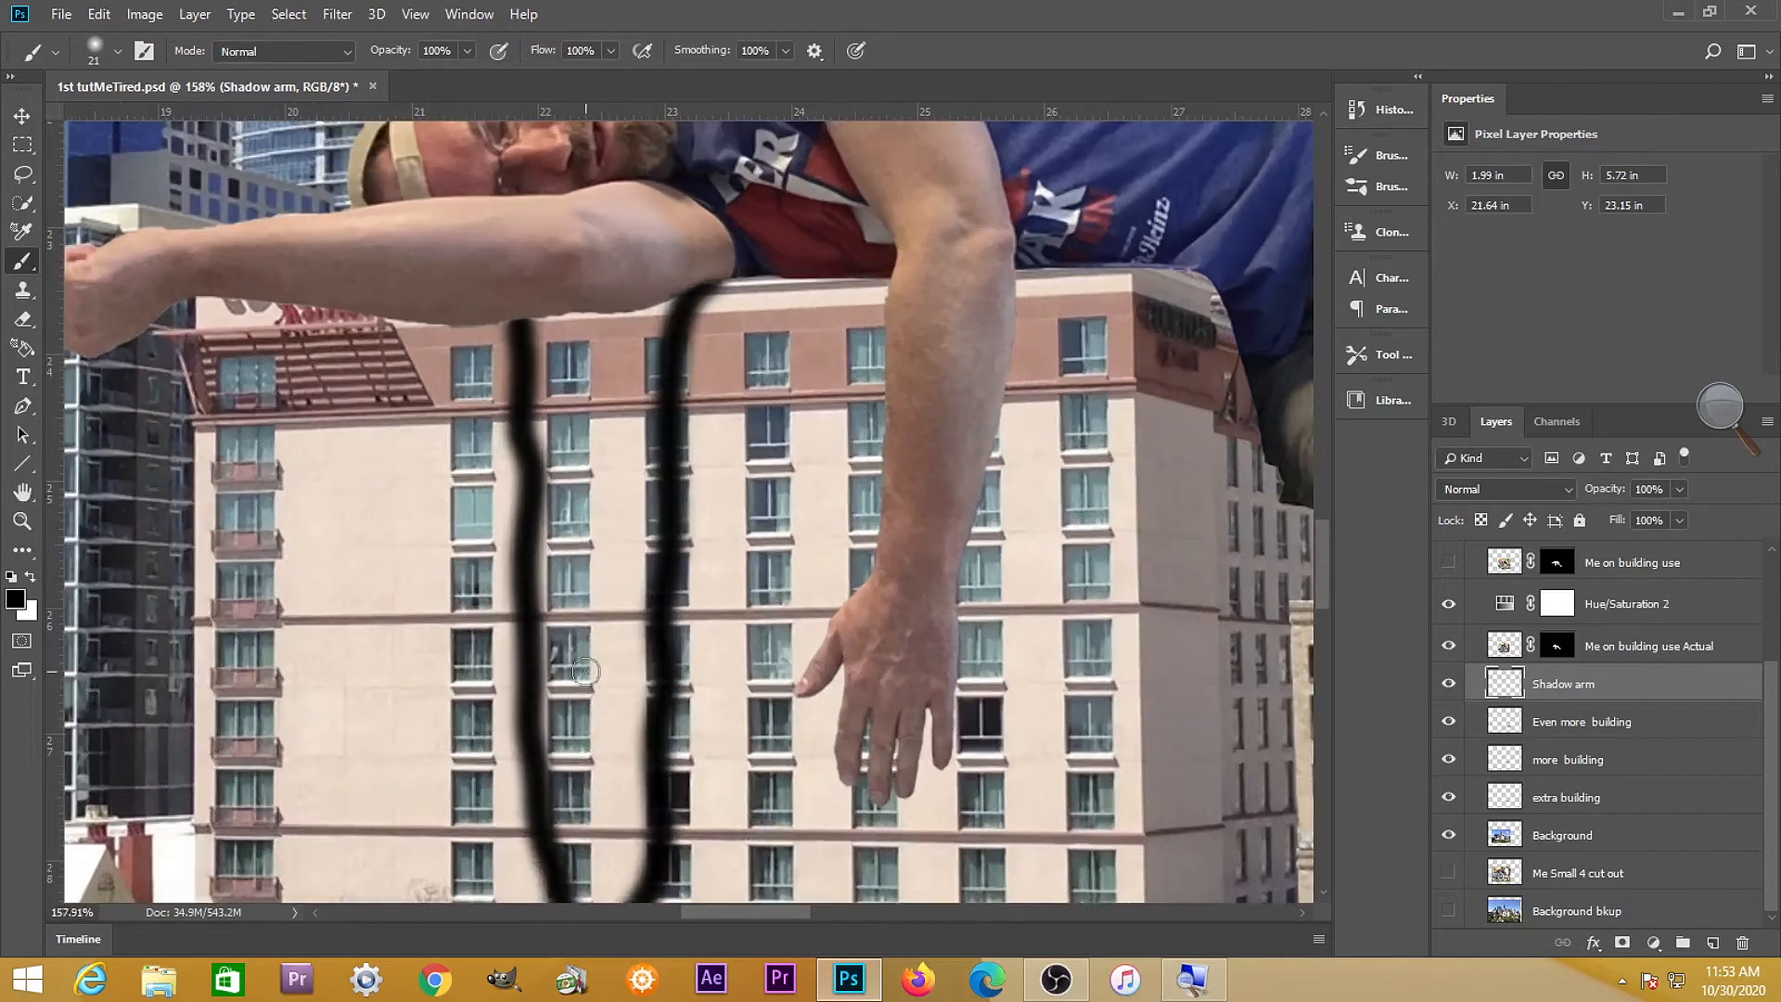
mouse_move(591, 657)
left_mouse_down()
mouse_move(632, 666)
mouse_move(608, 618)
mouse_move(580, 267)
mouse_move(608, 816)
mouse_move(603, 715)
left_mouse_up()
scroll(649, 723, "down", 1)
left_click_drag(607, 590, 577, 587)
mouse_move(551, 555)
left_mouse_down()
mouse_move(529, 153)
mouse_move(628, 471)
mouse_move(648, 441)
mouse_move(553, 567)
mouse_move(636, 565)
mouse_move(556, 600)
mouse_move(615, 759)
mouse_move(619, 834)
mouse_move(552, 684)
mouse_move(519, 353)
mouse_move(640, 569)
mouse_move(621, 823)
left_mouse_up()
Lower the Shadow arm layer's opacity to 57%
scroll(635, 523, "down", 5)
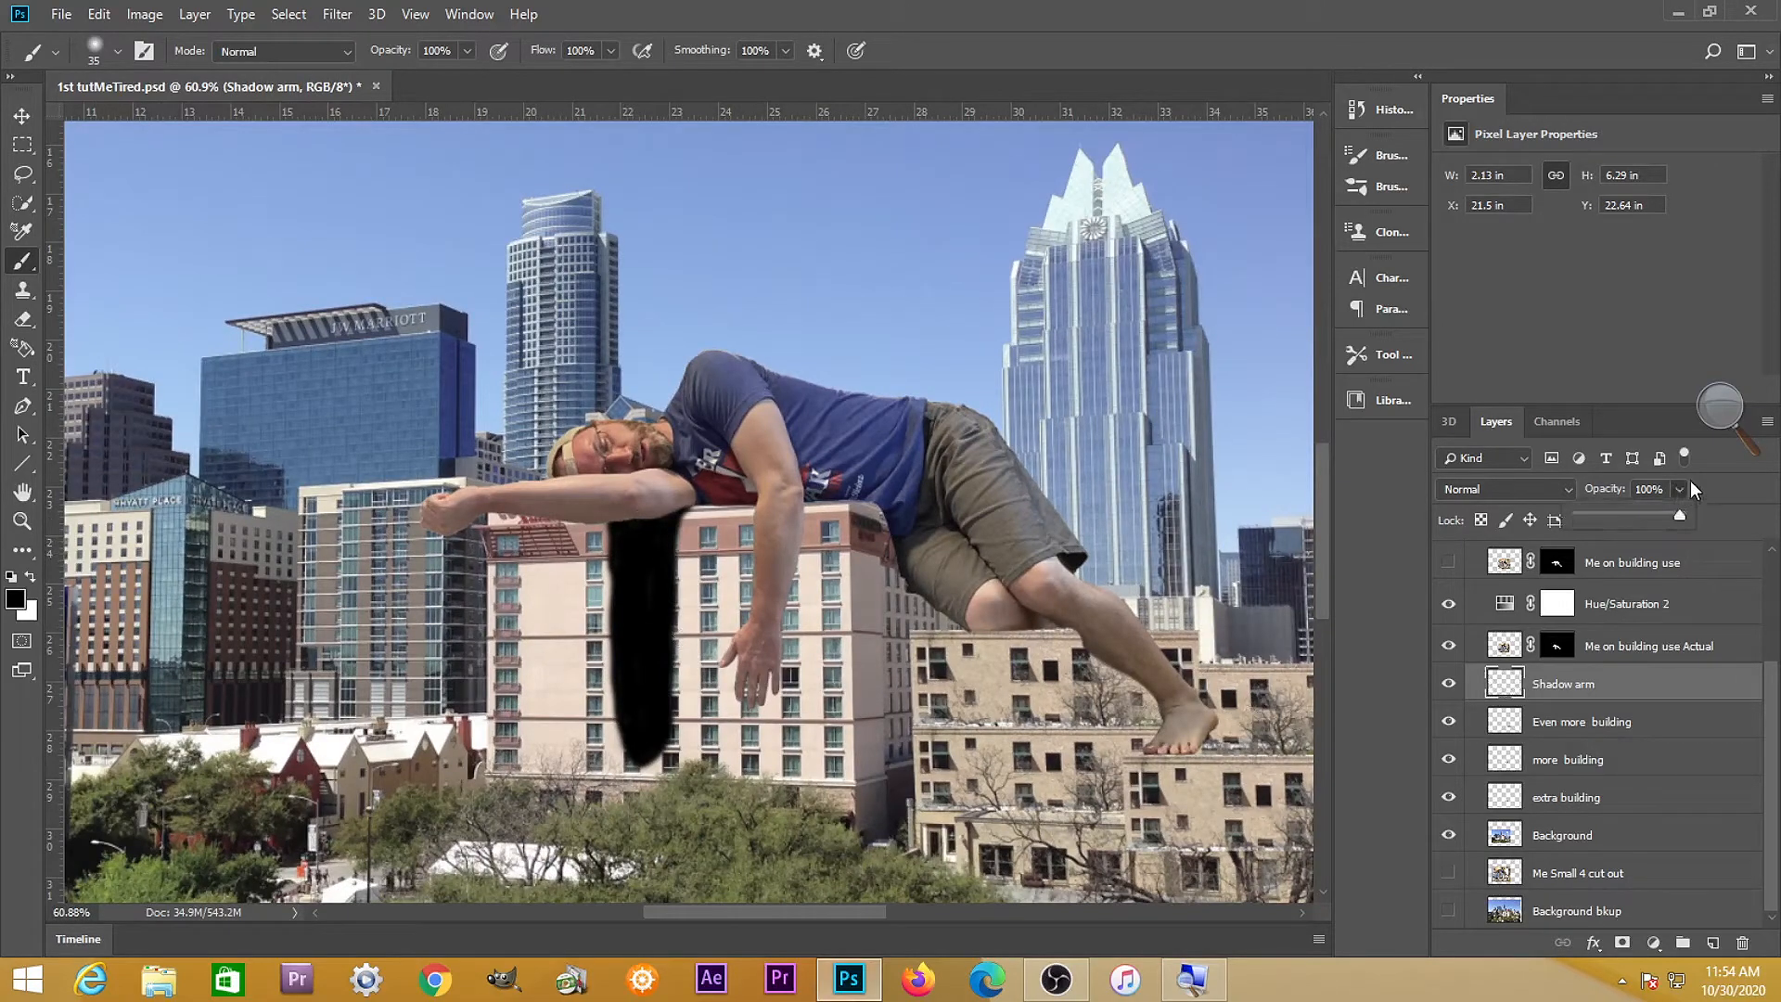
left_click(1721, 406)
left_click(1745, 423)
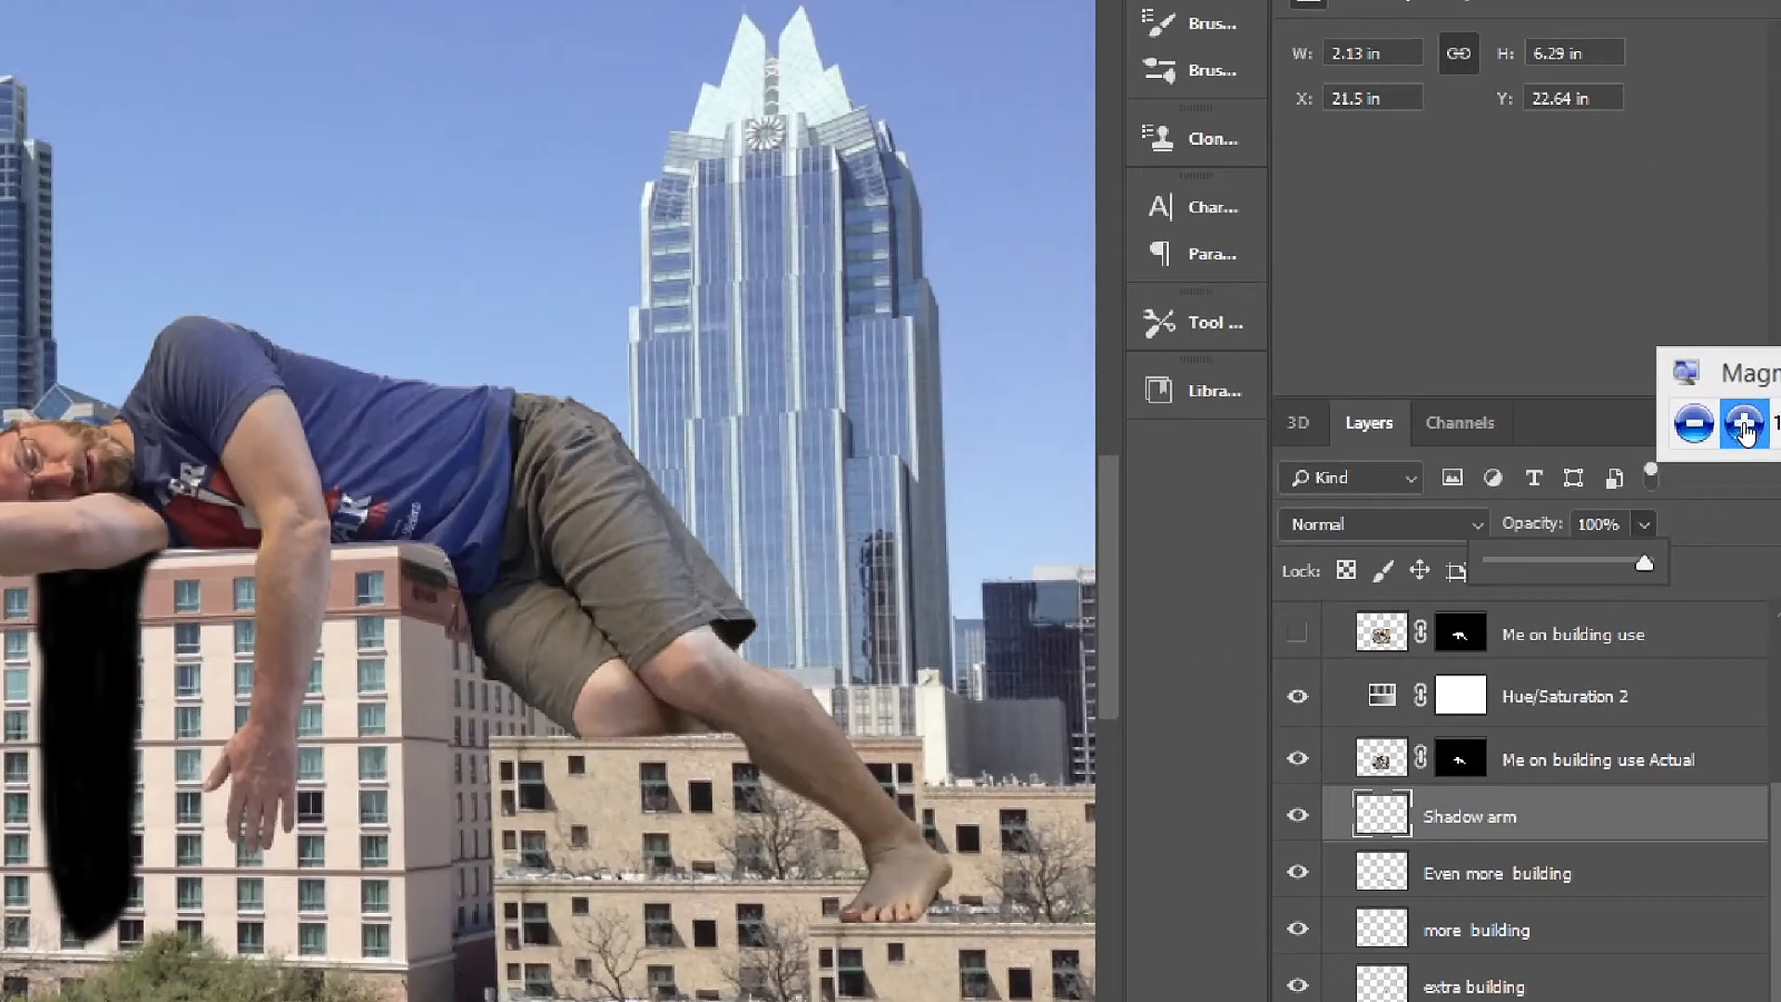
left_click_drag(1674, 519, 1643, 520)
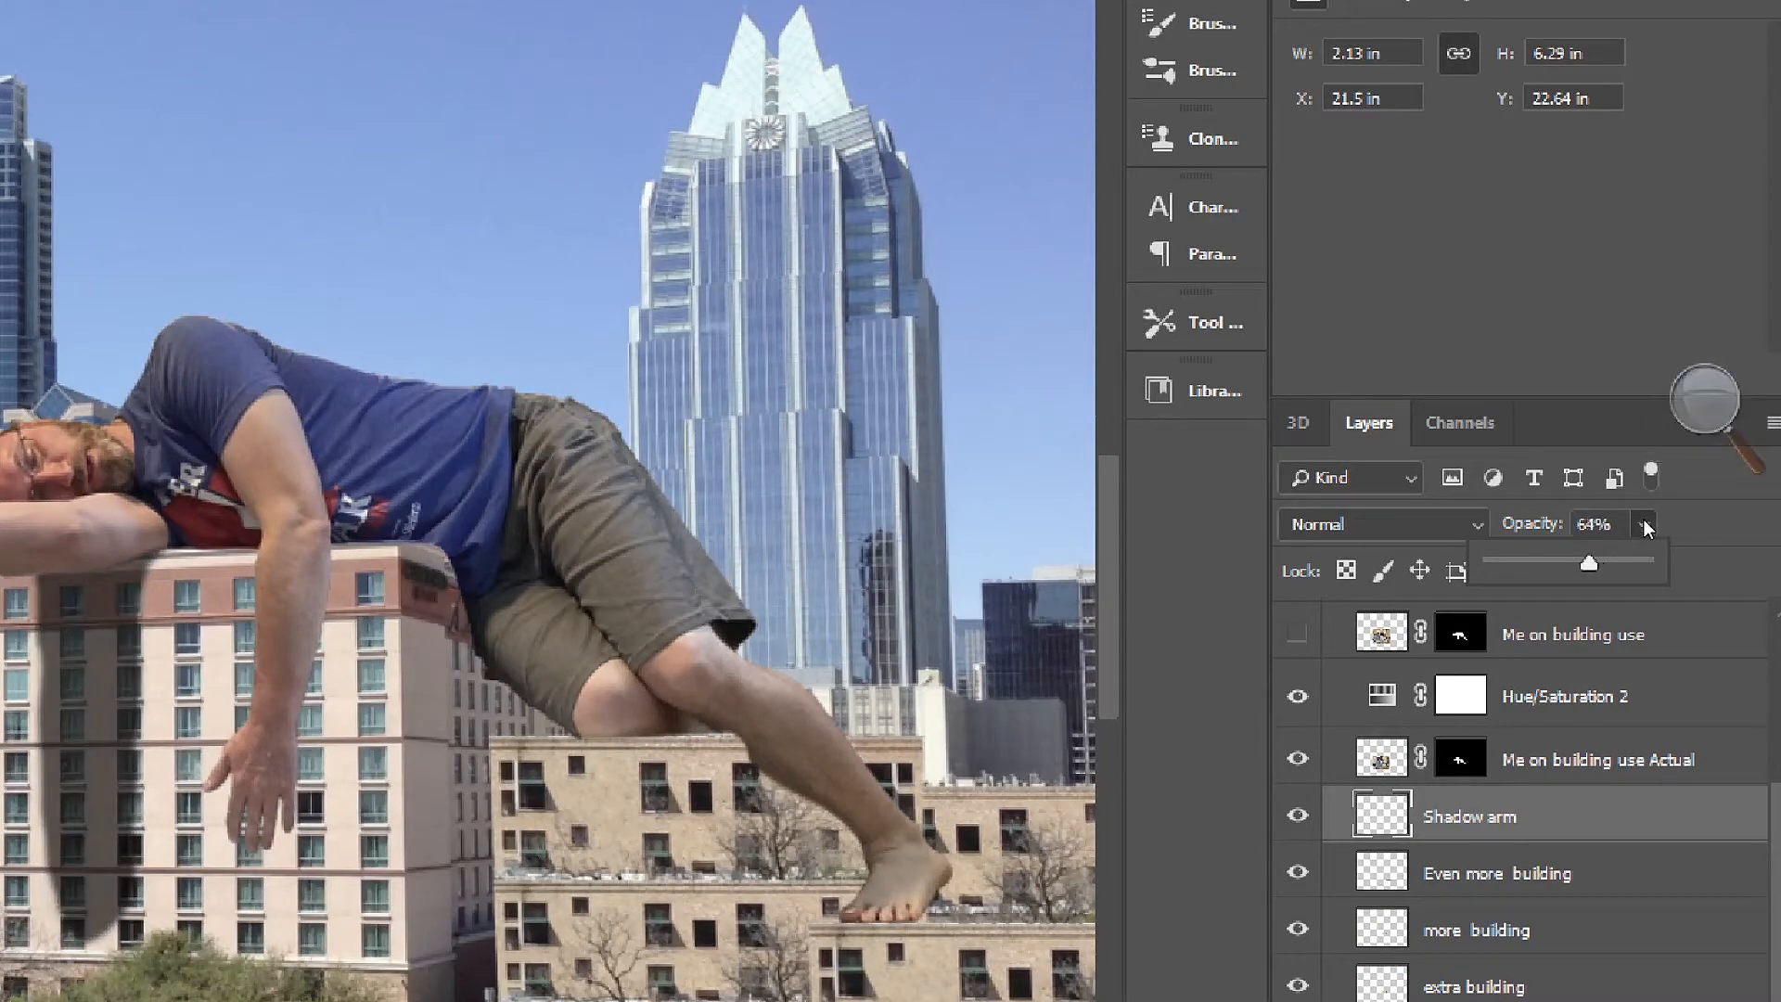
left_click(1704, 399)
left_click(1688, 416)
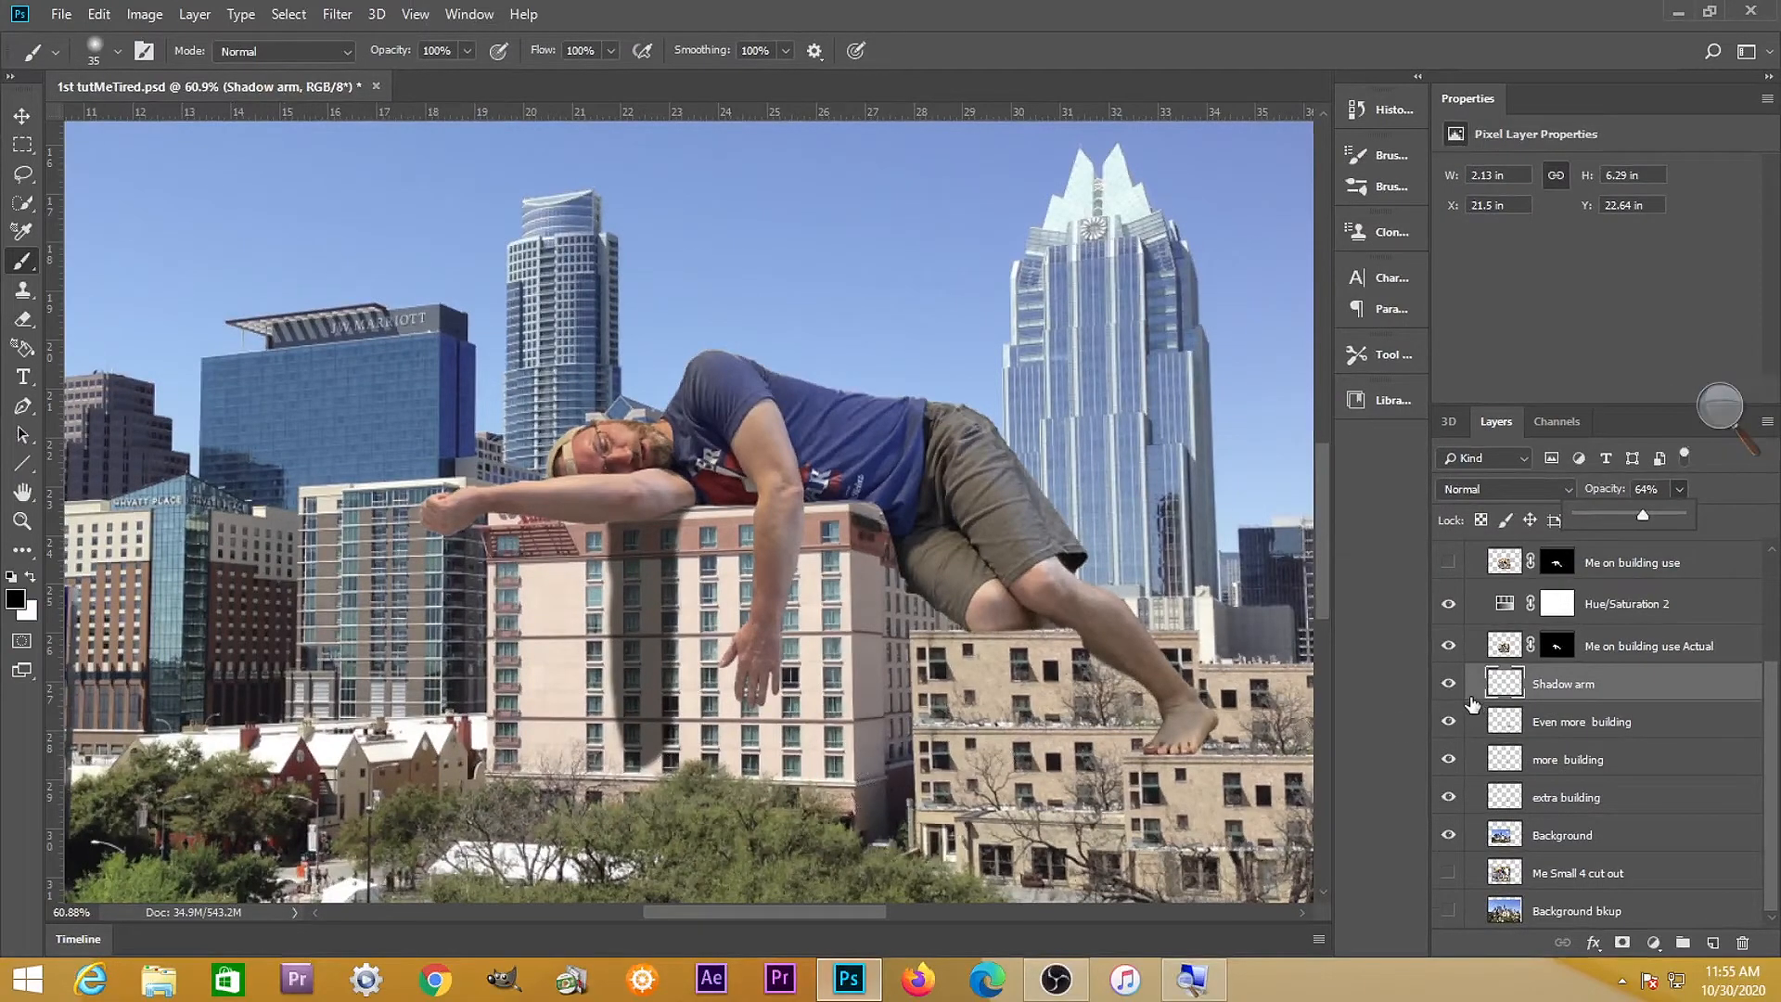
left_click_drag(1650, 516, 1629, 514)
Soften the edges of the arm shadow's lower part with a 67 px Blur tool at 100% strength
left_click(25, 550)
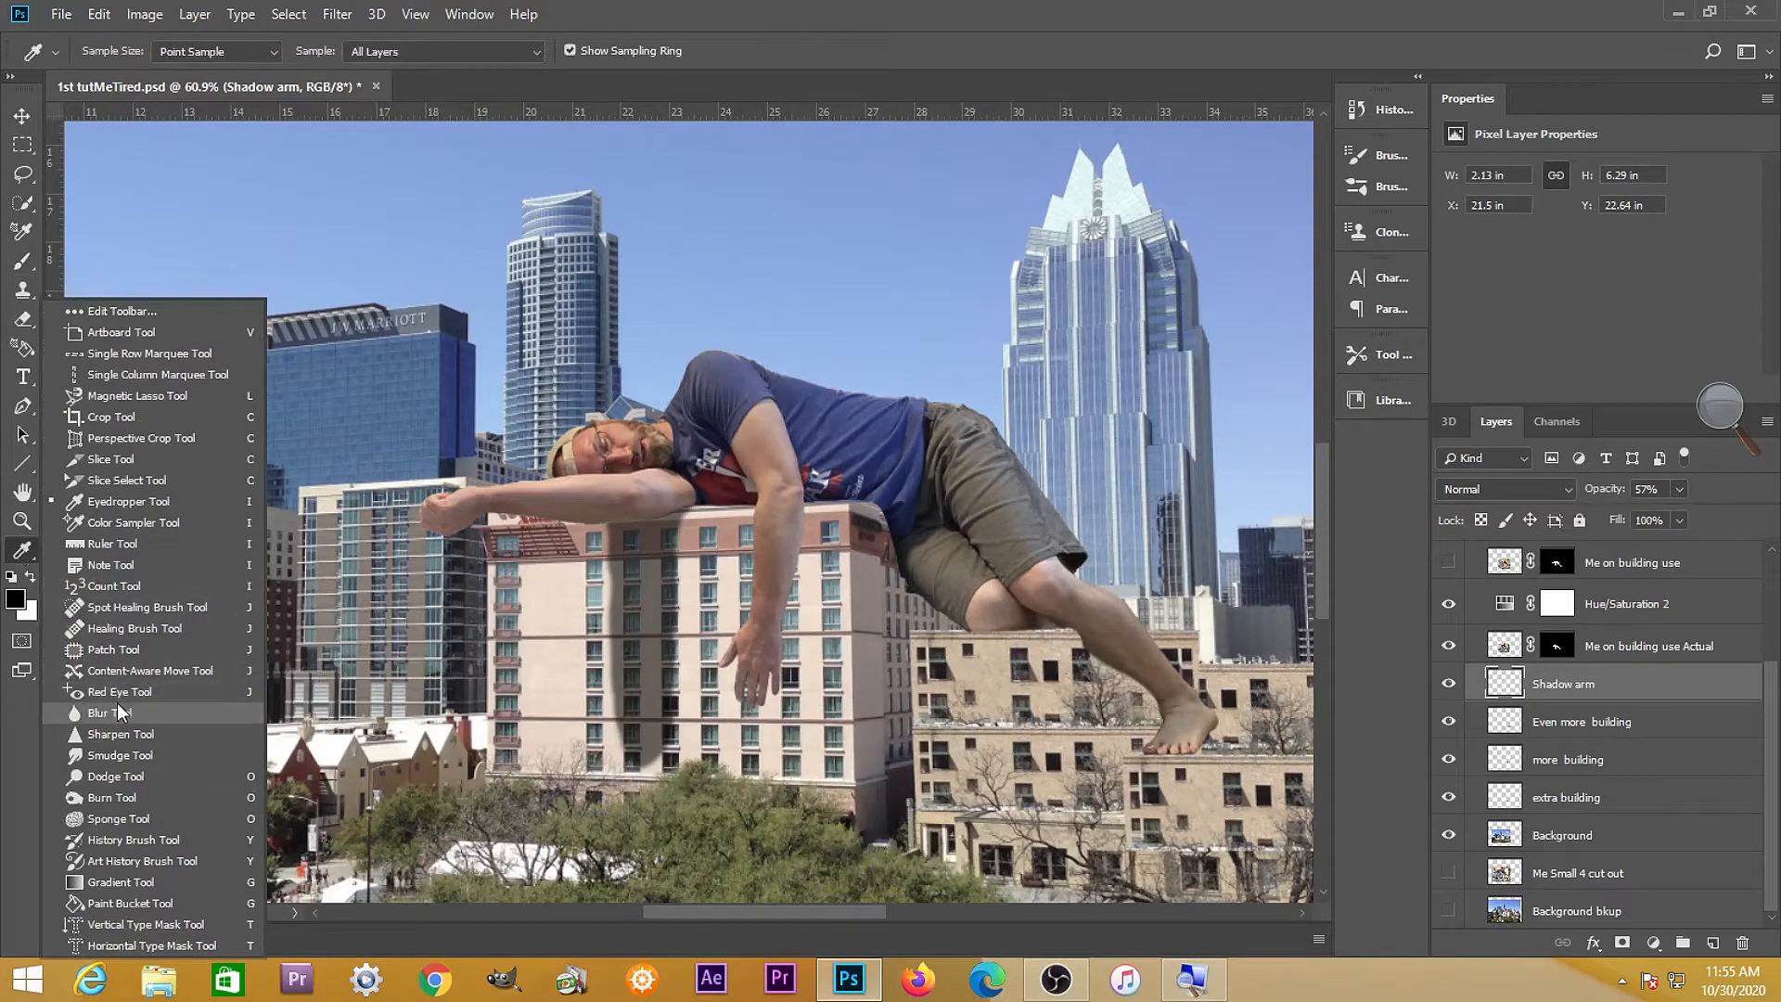
left_click(118, 707)
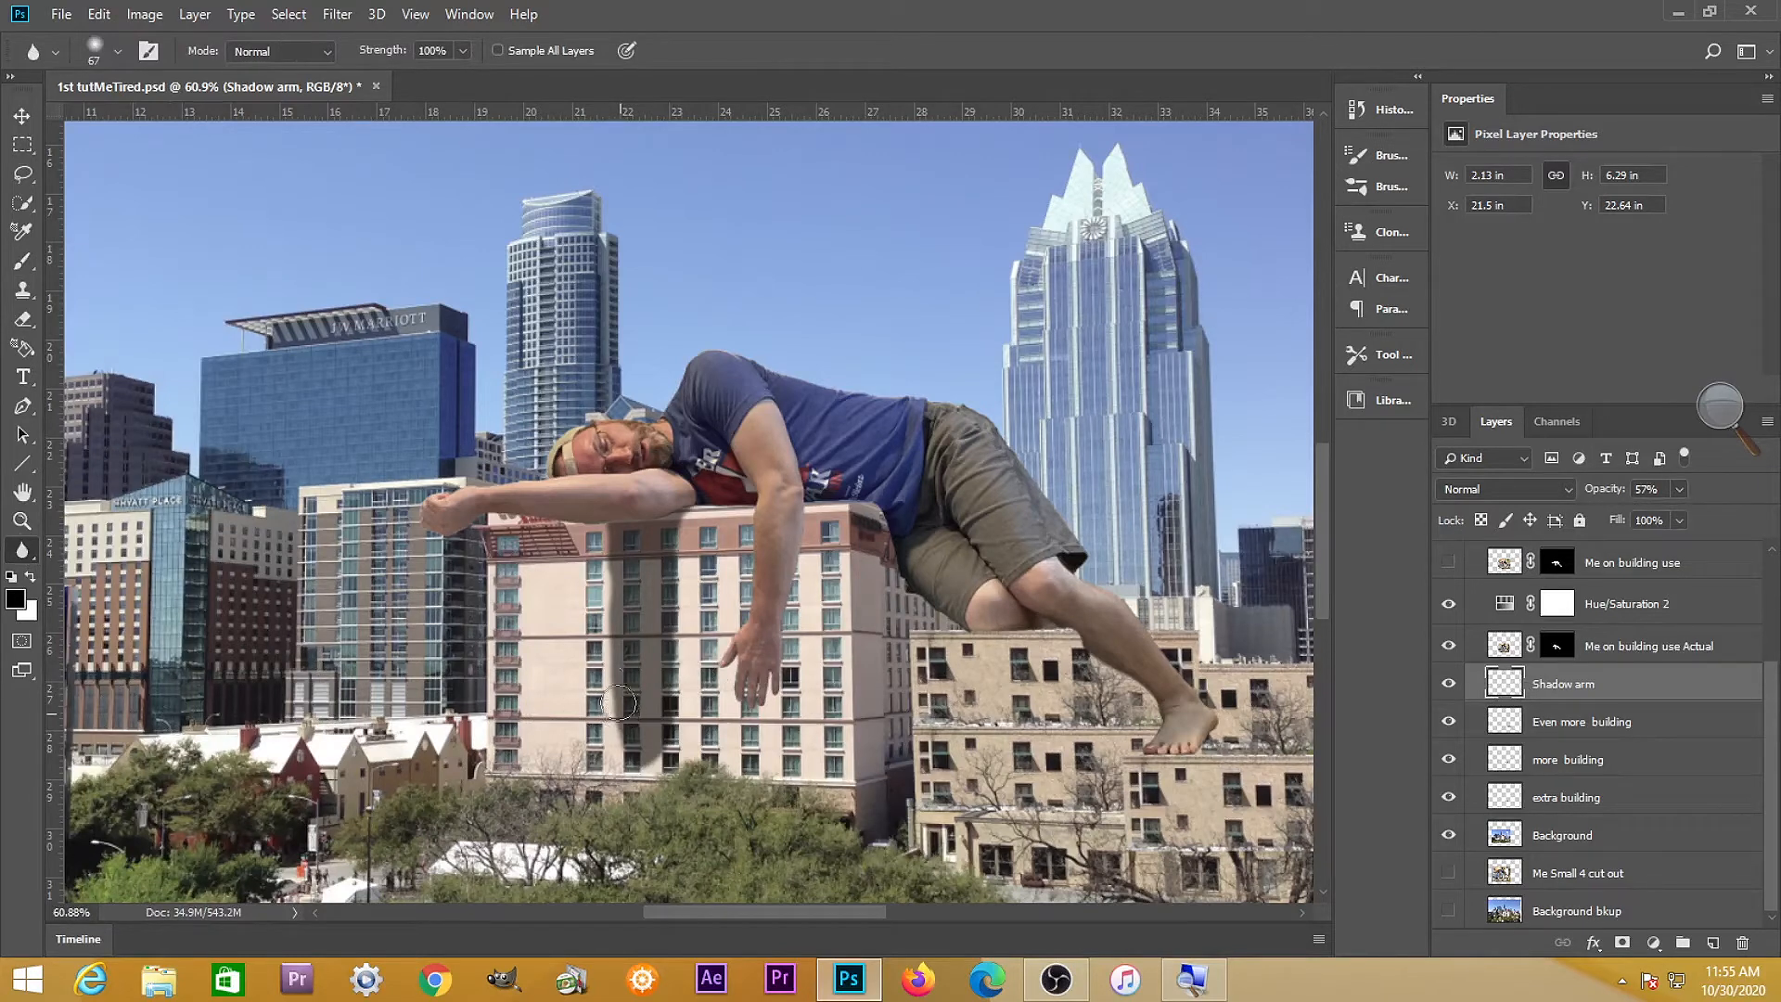
mouse_move(602, 651)
left_mouse_down()
mouse_move(610, 713)
mouse_move(599, 679)
mouse_move(657, 755)
mouse_move(682, 589)
mouse_move(691, 660)
mouse_move(668, 760)
mouse_move(597, 660)
mouse_move(644, 739)
mouse_move(677, 613)
mouse_move(599, 701)
mouse_move(646, 780)
left_mouse_up()
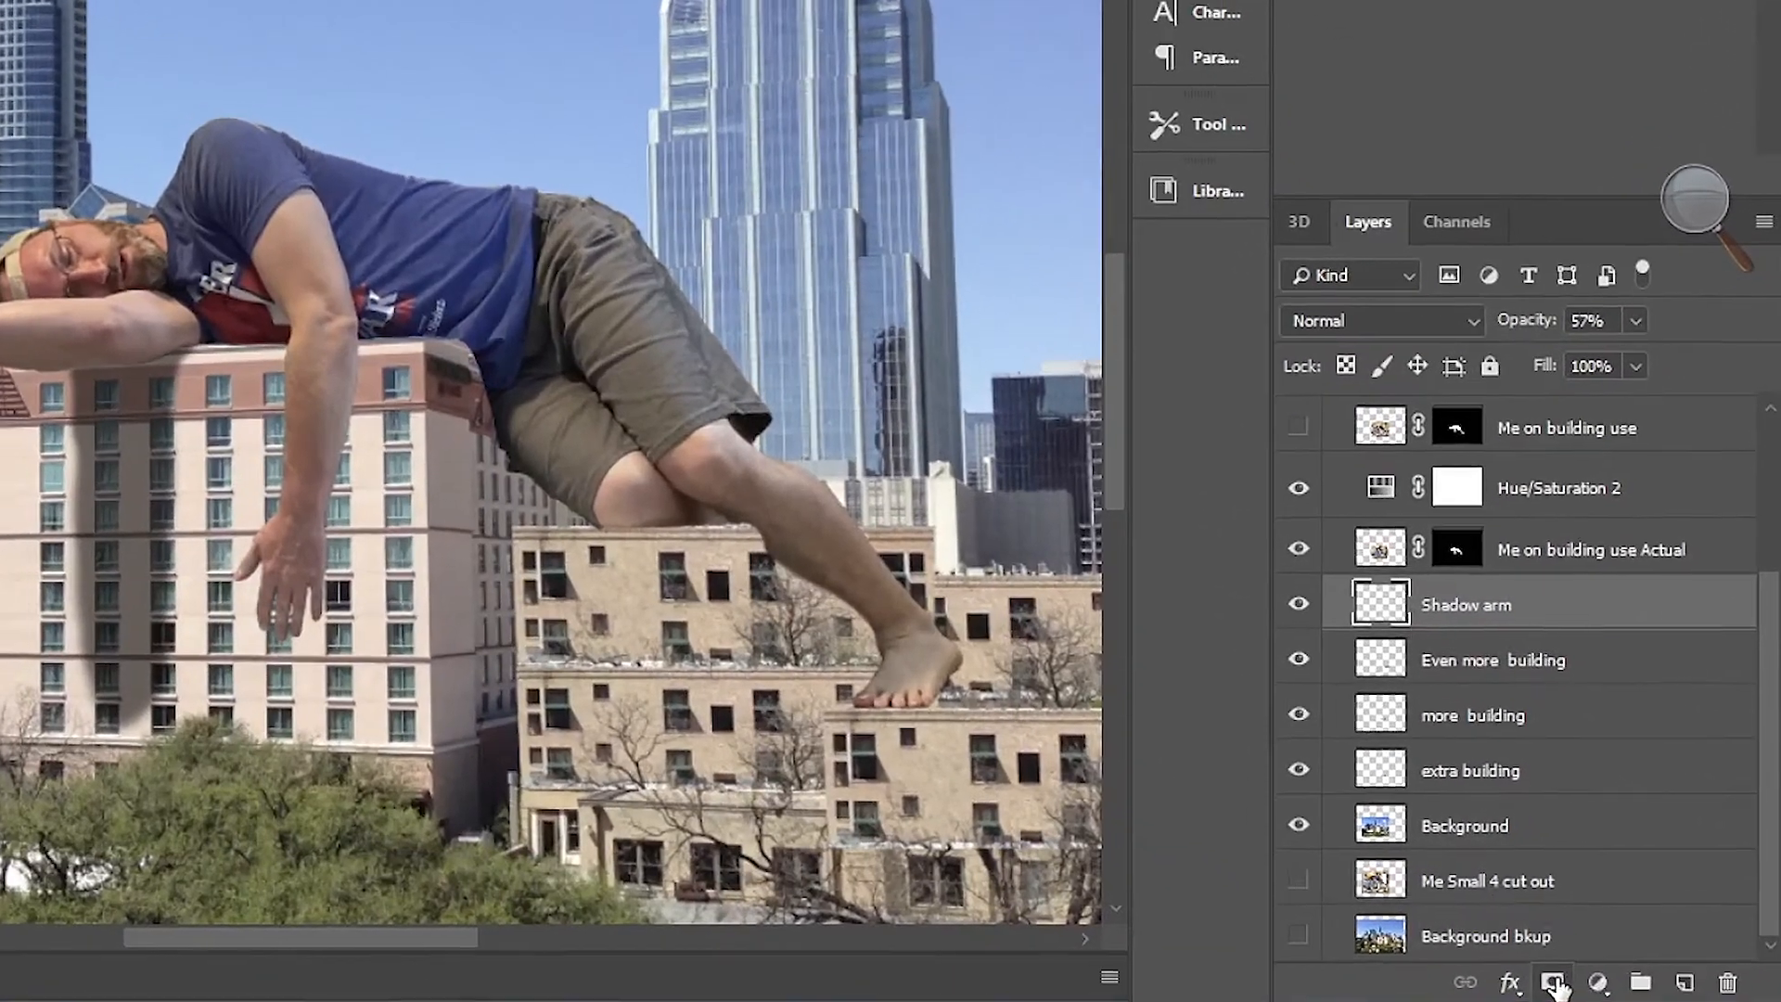
Add a layer mask to Shadow arm and fade the shadow's lower end with a linear black-and-white gradient, redrawing the first attempt
left_click(1621, 942)
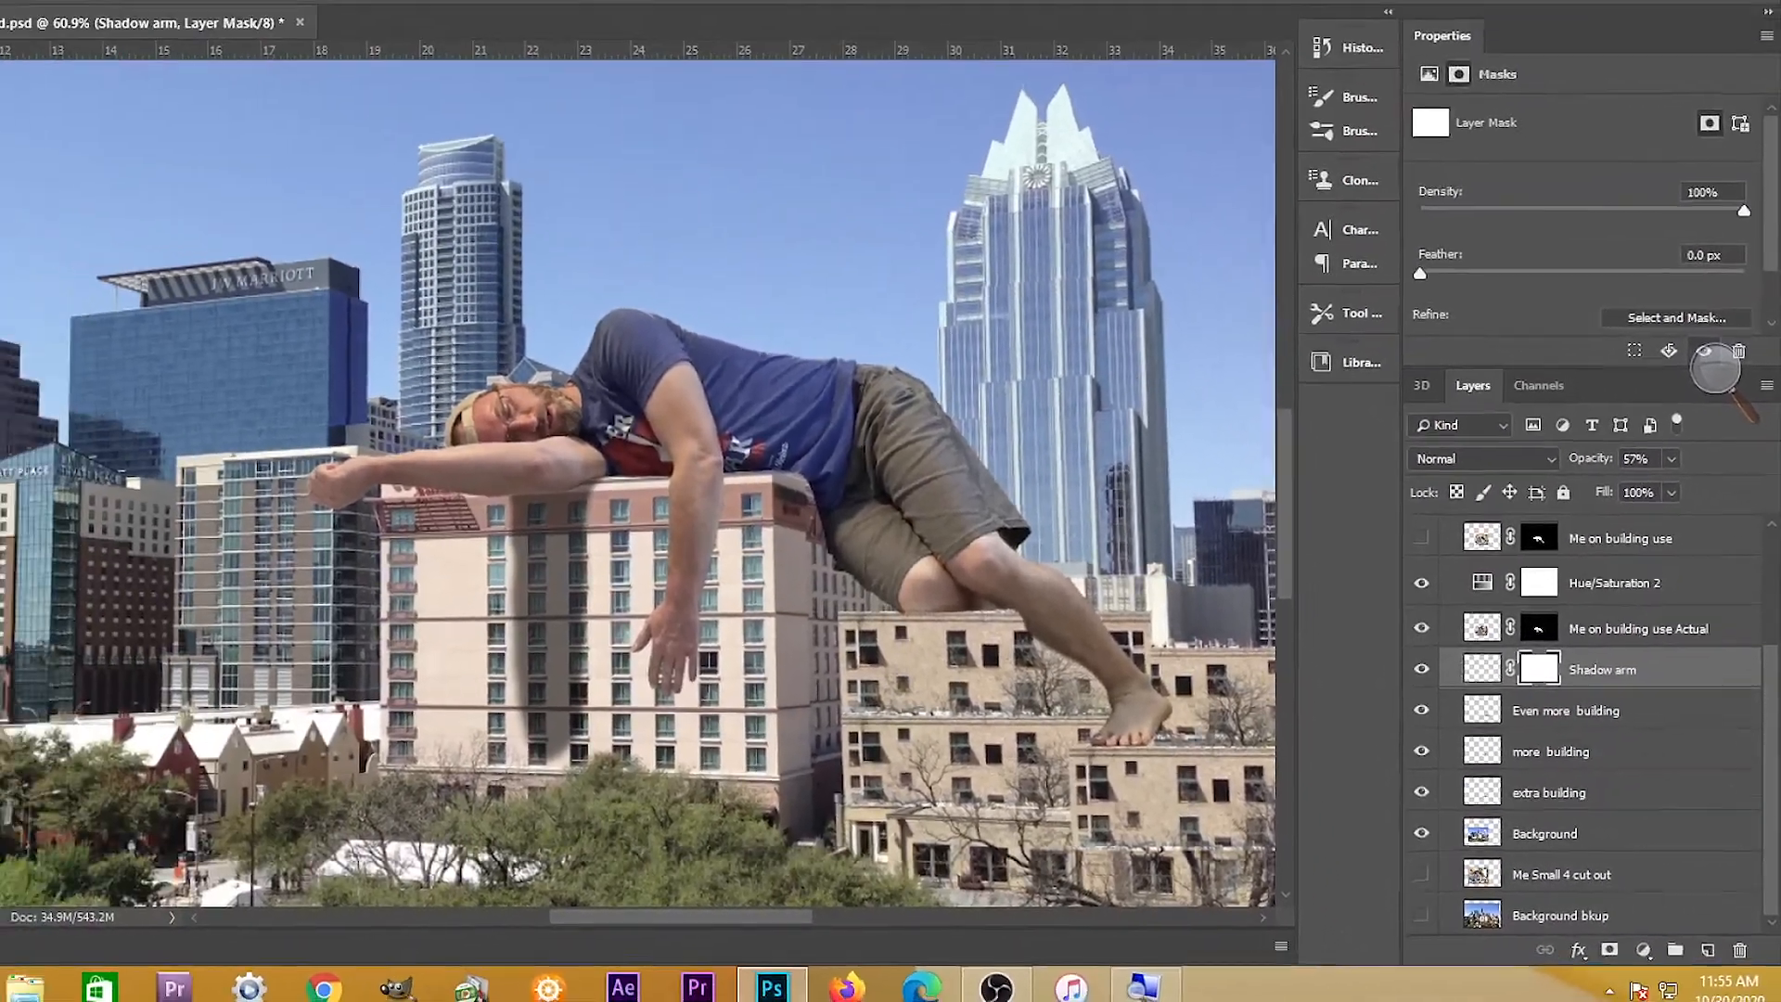
left_click(23, 550)
left_click(123, 880)
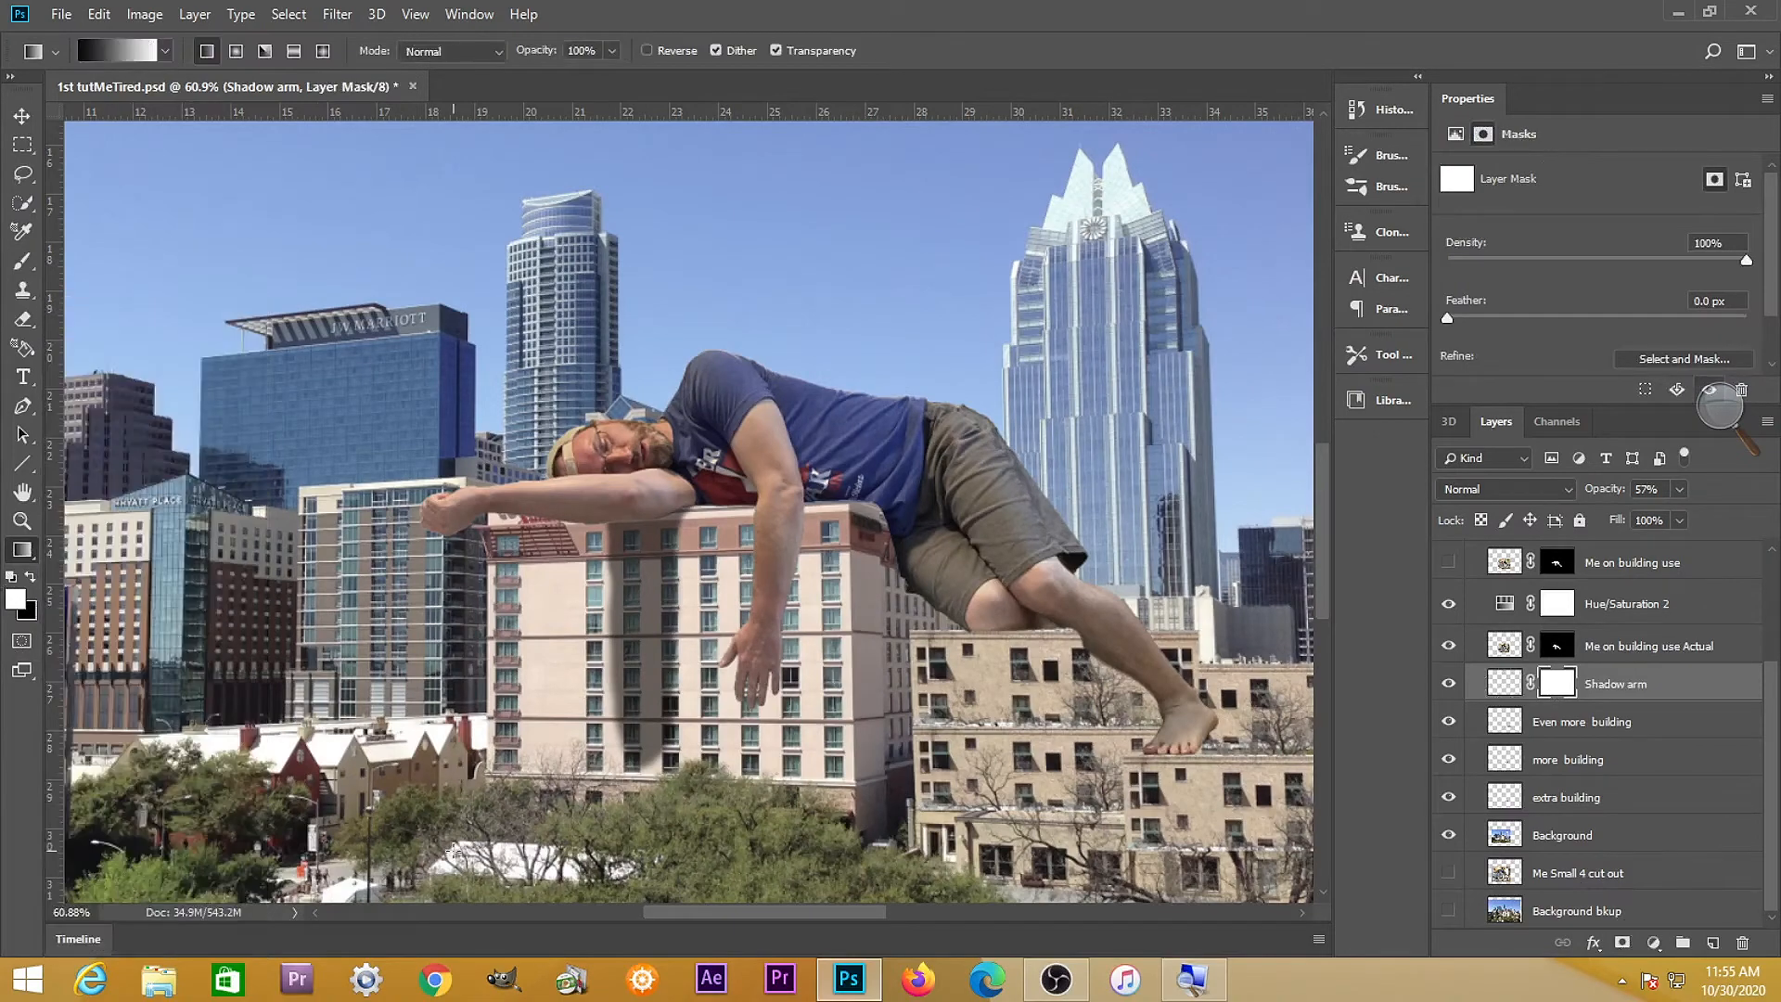
scroll(677, 859, "down", 2)
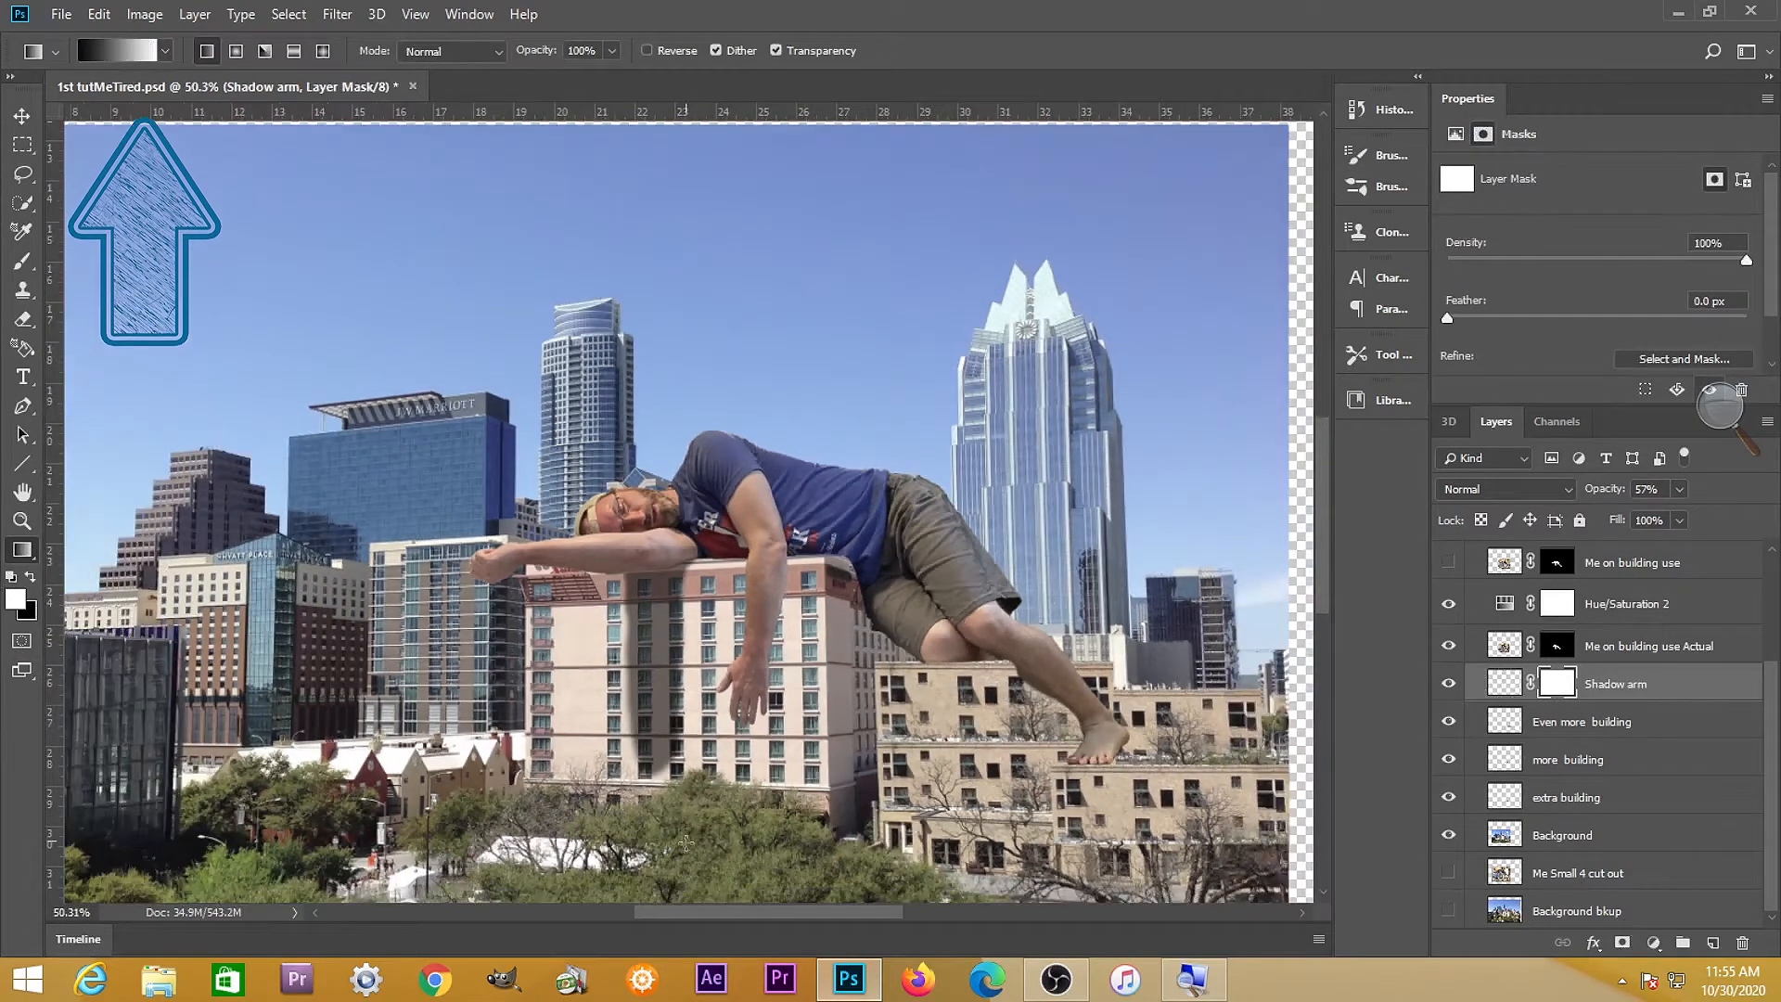
left_click_drag(681, 870, 677, 695)
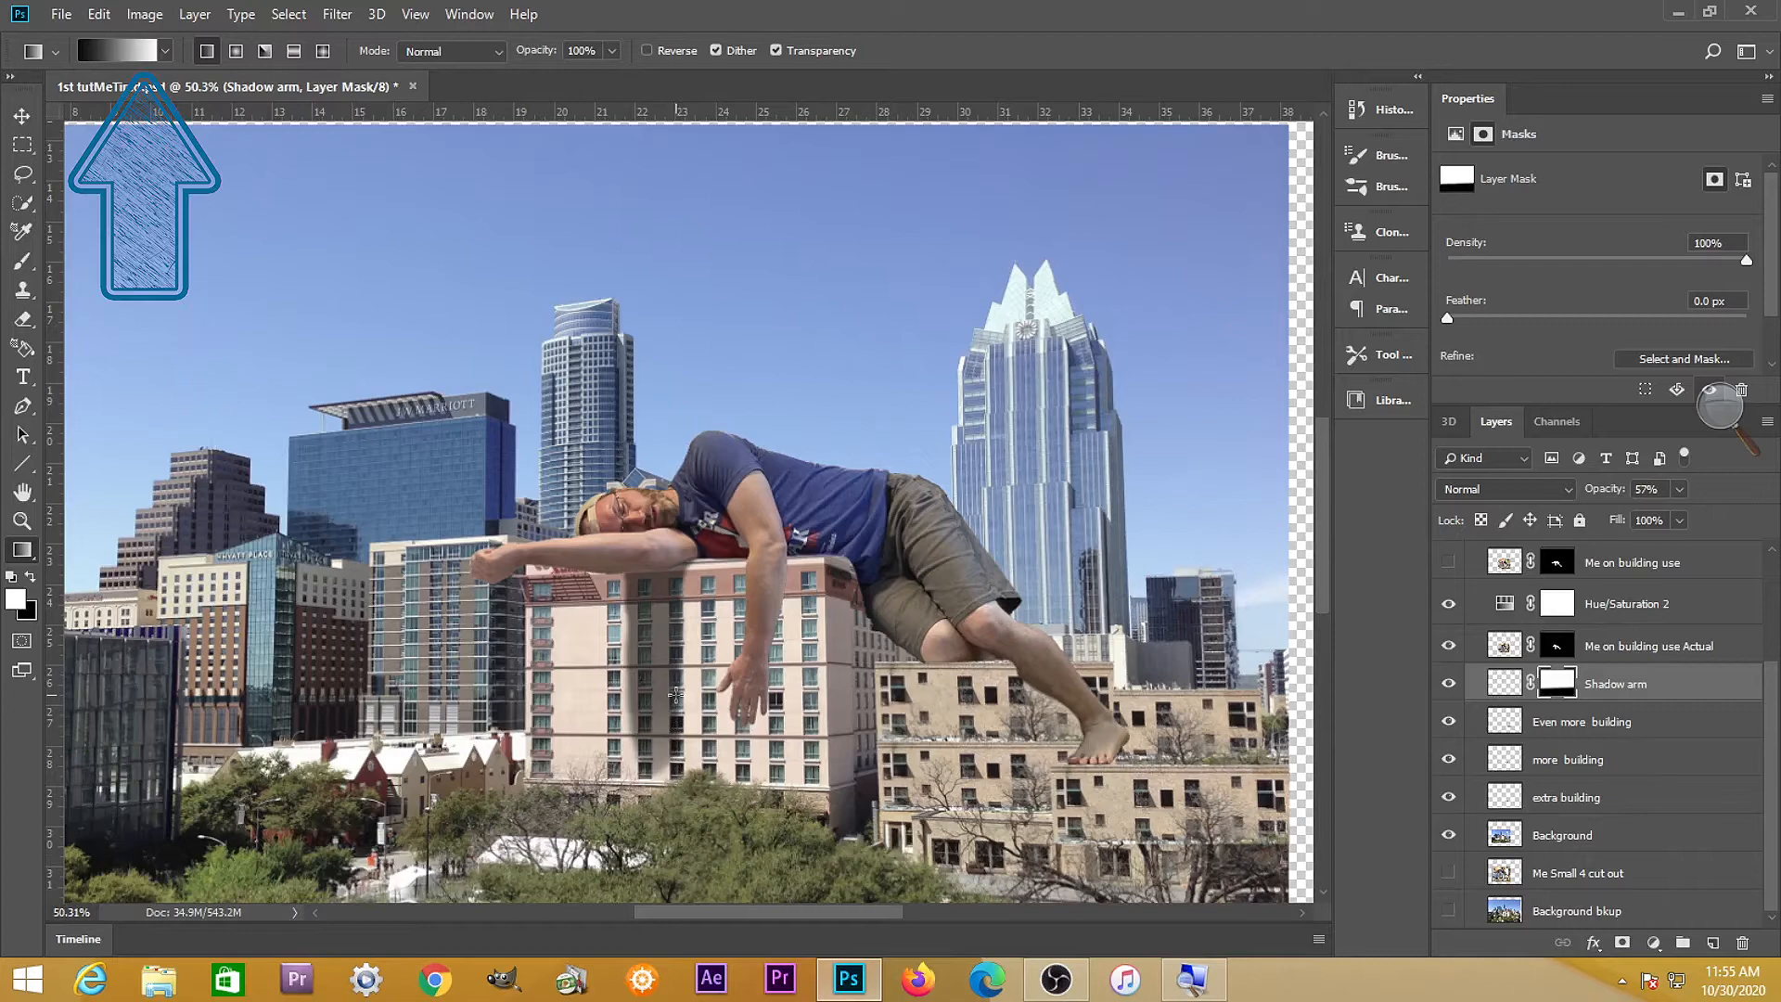
key("ctrl+z")
left_click_drag(681, 842, 605, 620)
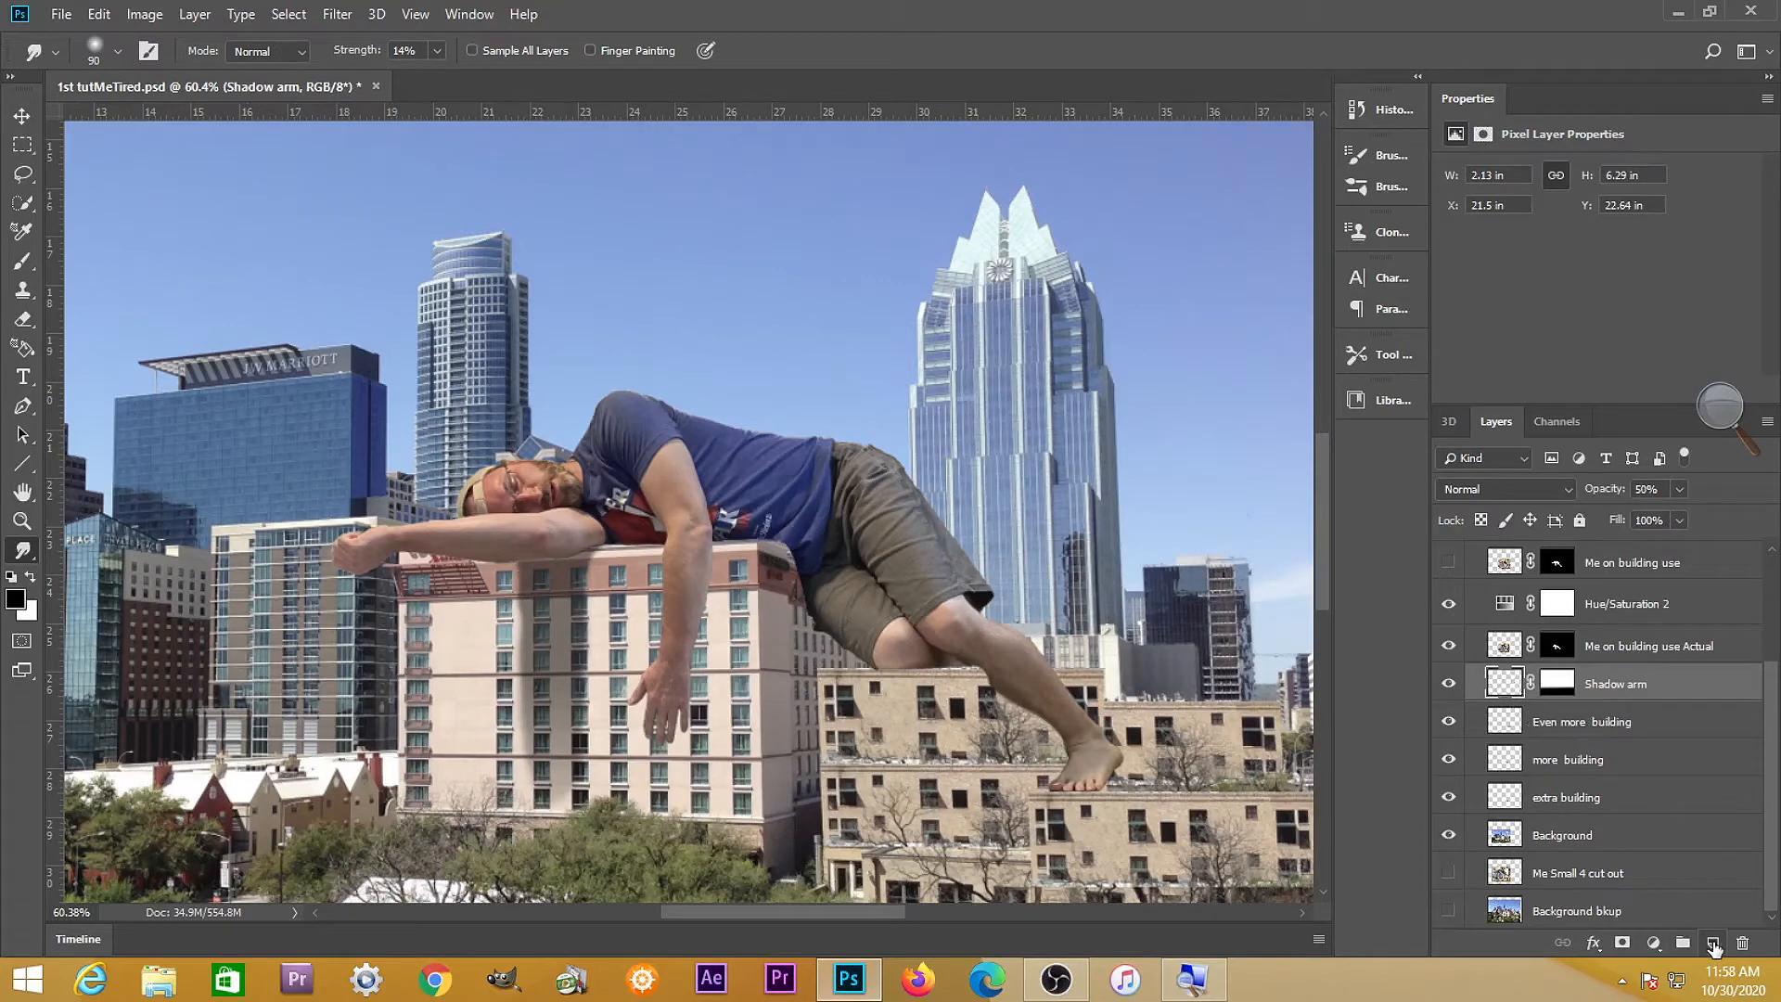
Create a new layer above Shadow arm and name it Darker shadow arm
left_click(1713, 945)
double_click(1560, 683)
type("Darker shadow arm")
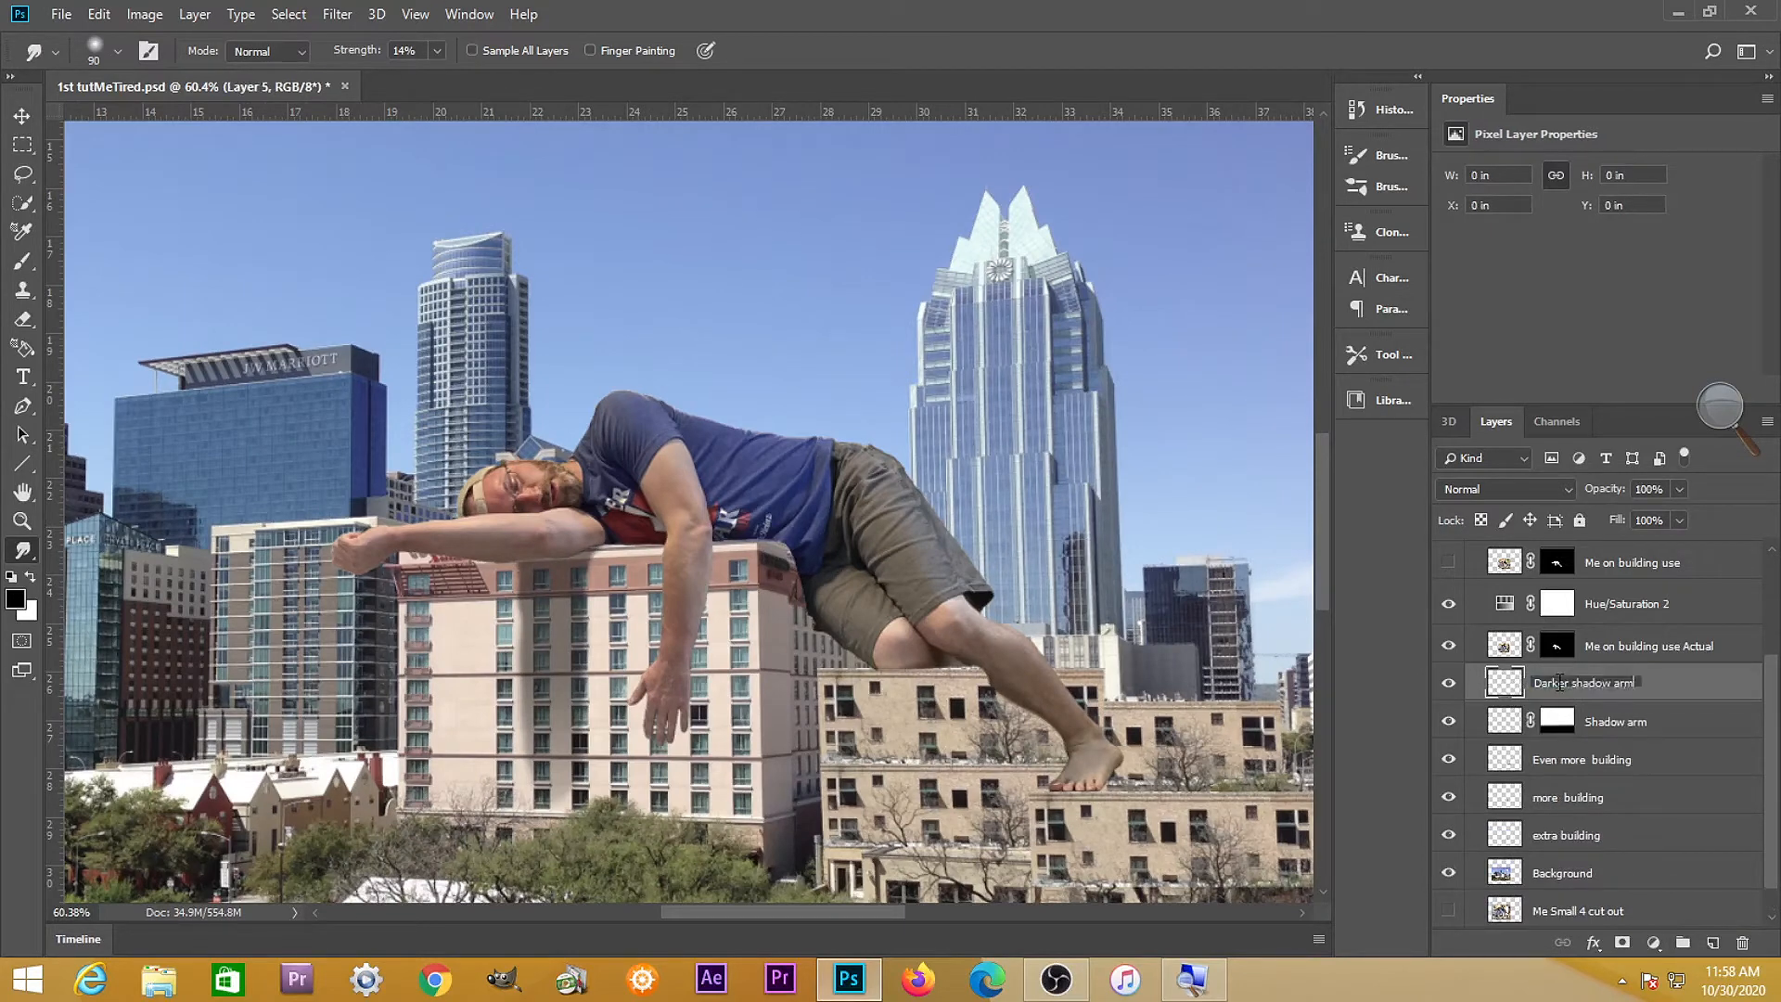
key("Return")
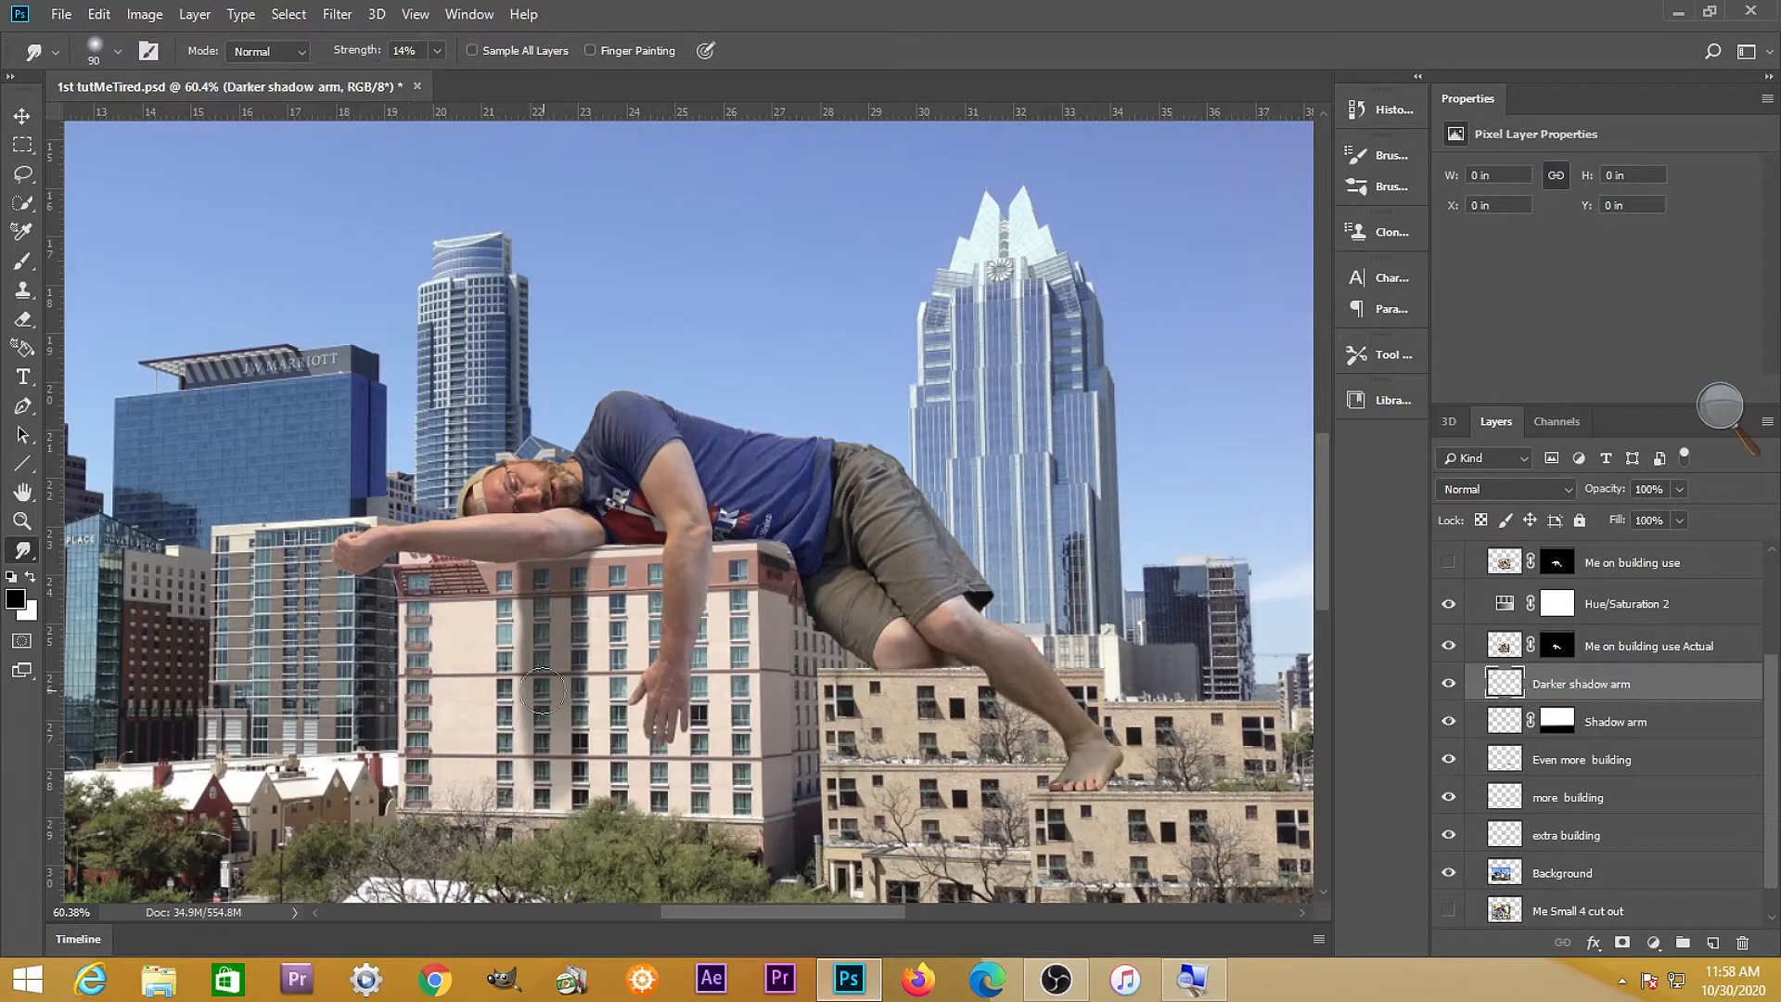
Paint a dark shadow just beneath the resting forearm with a soft 23 px brush, and build it up with a 41 px brush at 30% opacity
scroll(585, 638, "up", 5)
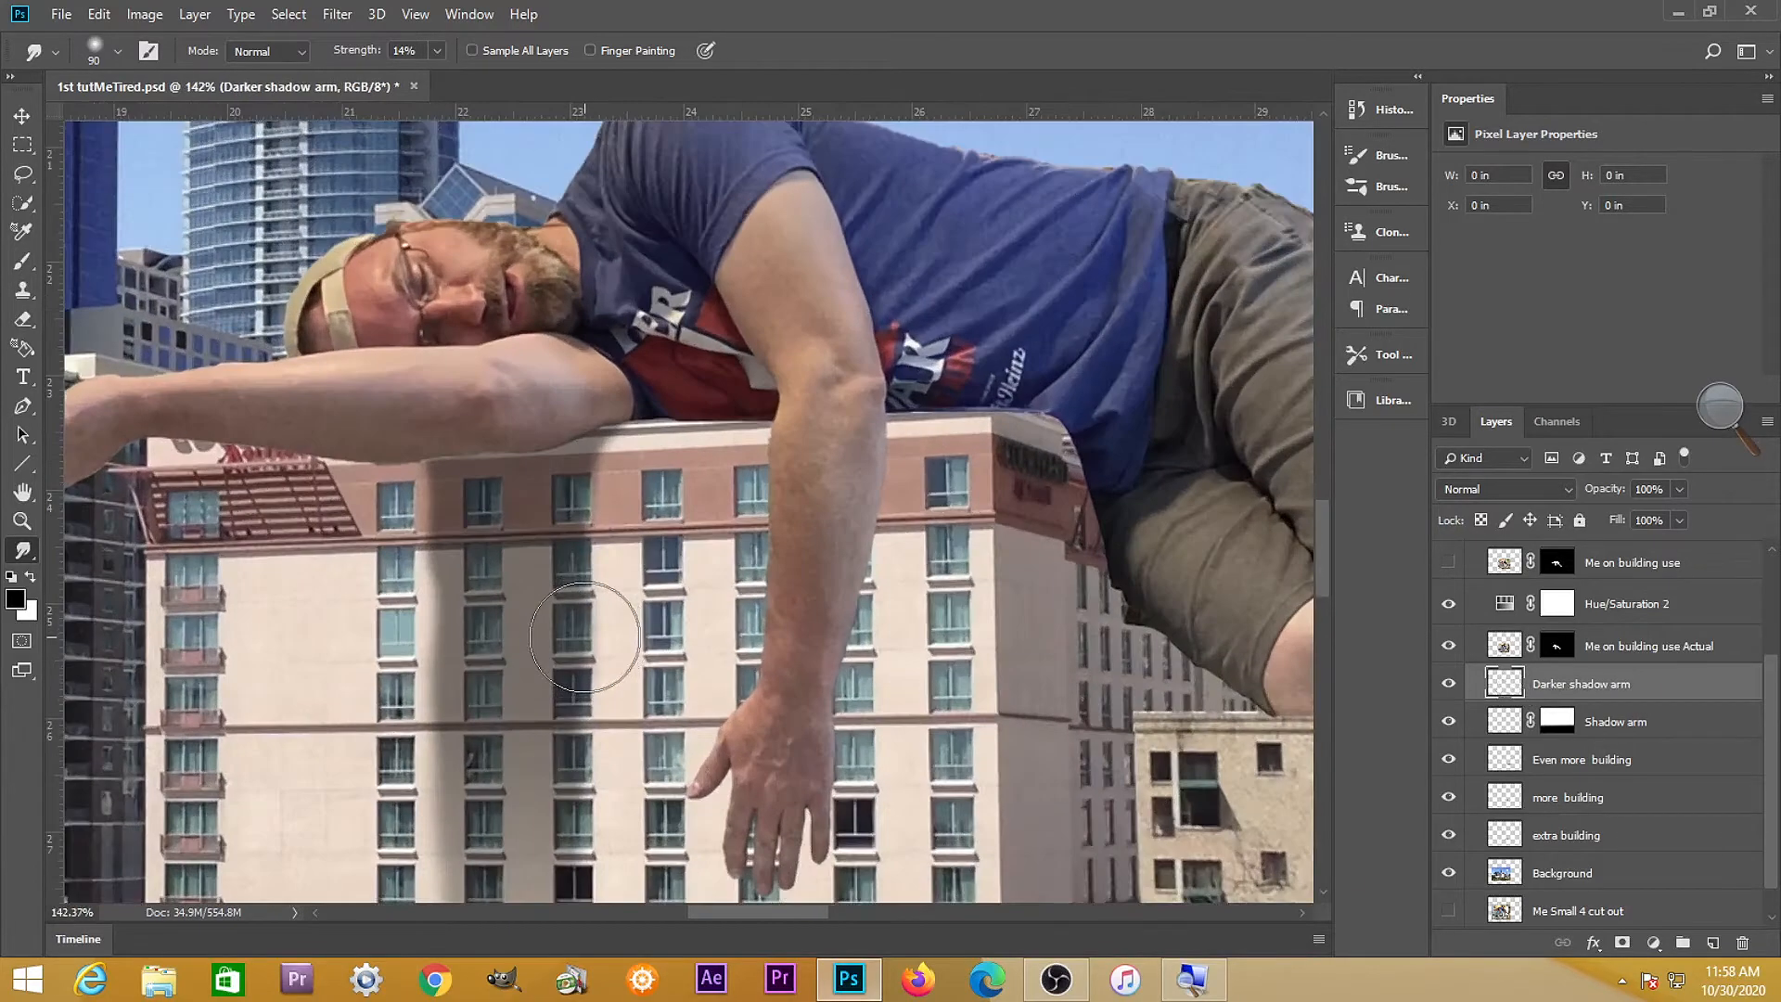
left_click_drag(578, 610, 526, 608)
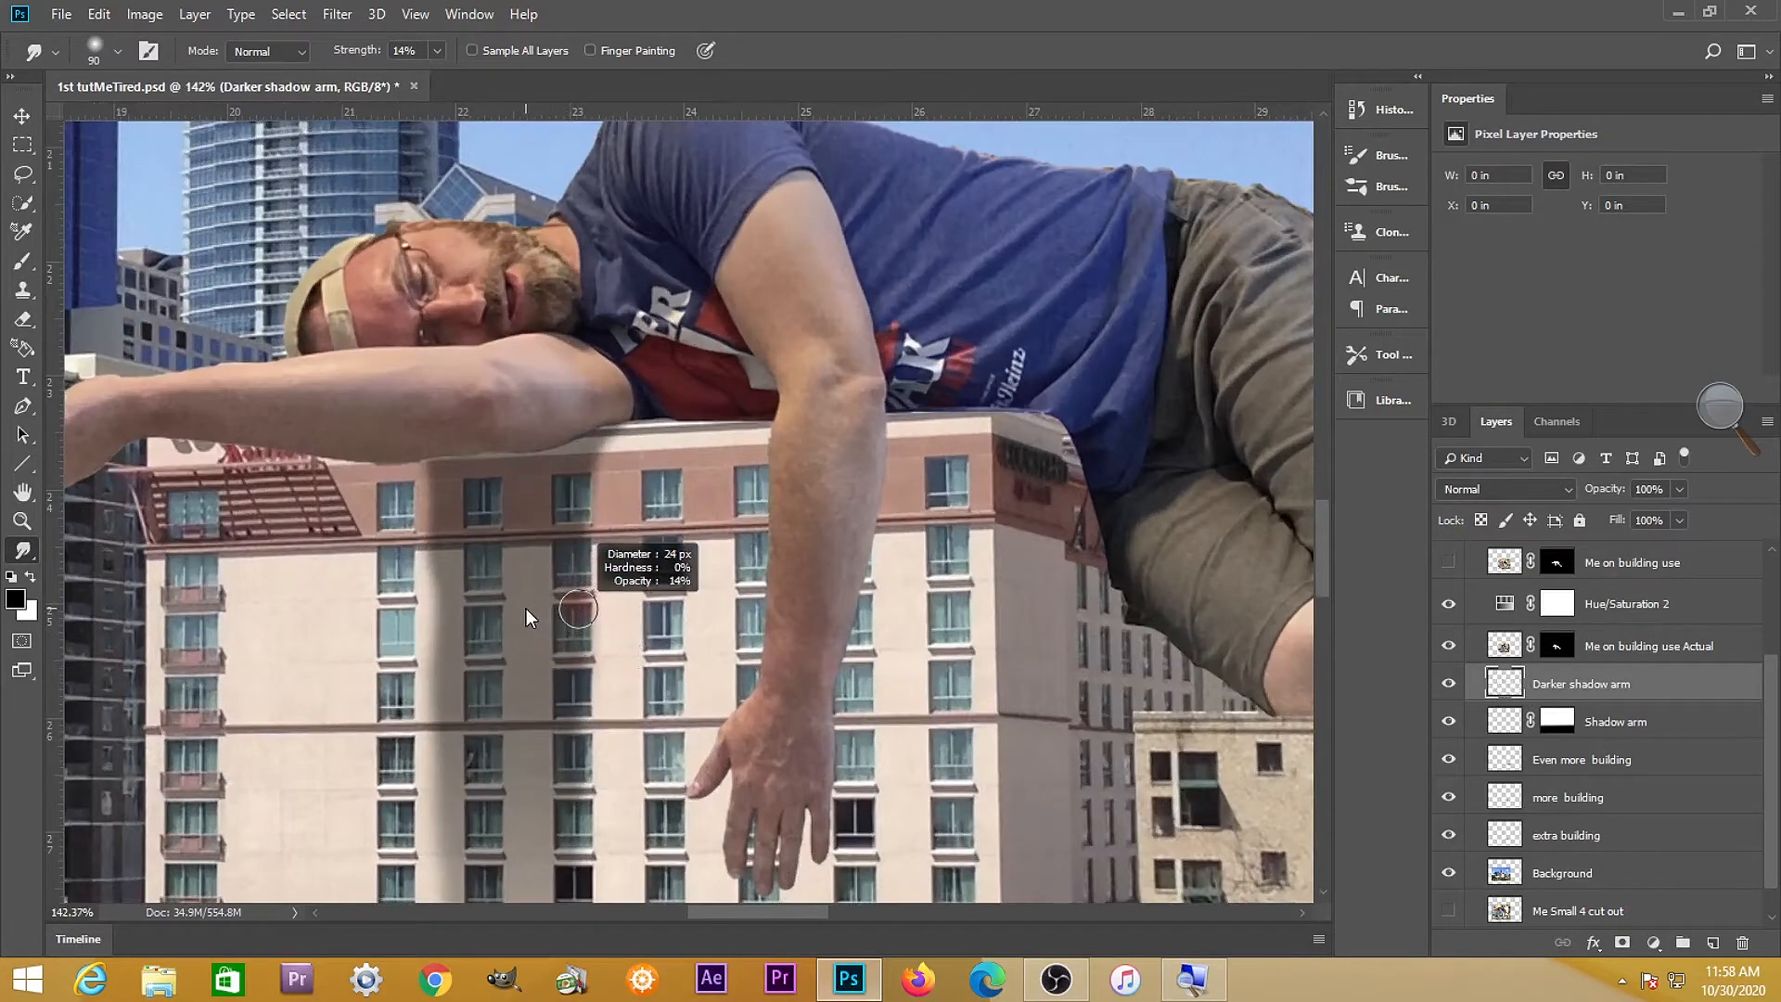
key("b")
mouse_move(539, 456)
left_mouse_down()
mouse_move(576, 446)
mouse_move(534, 456)
left_mouse_up()
key("ctrl+z")
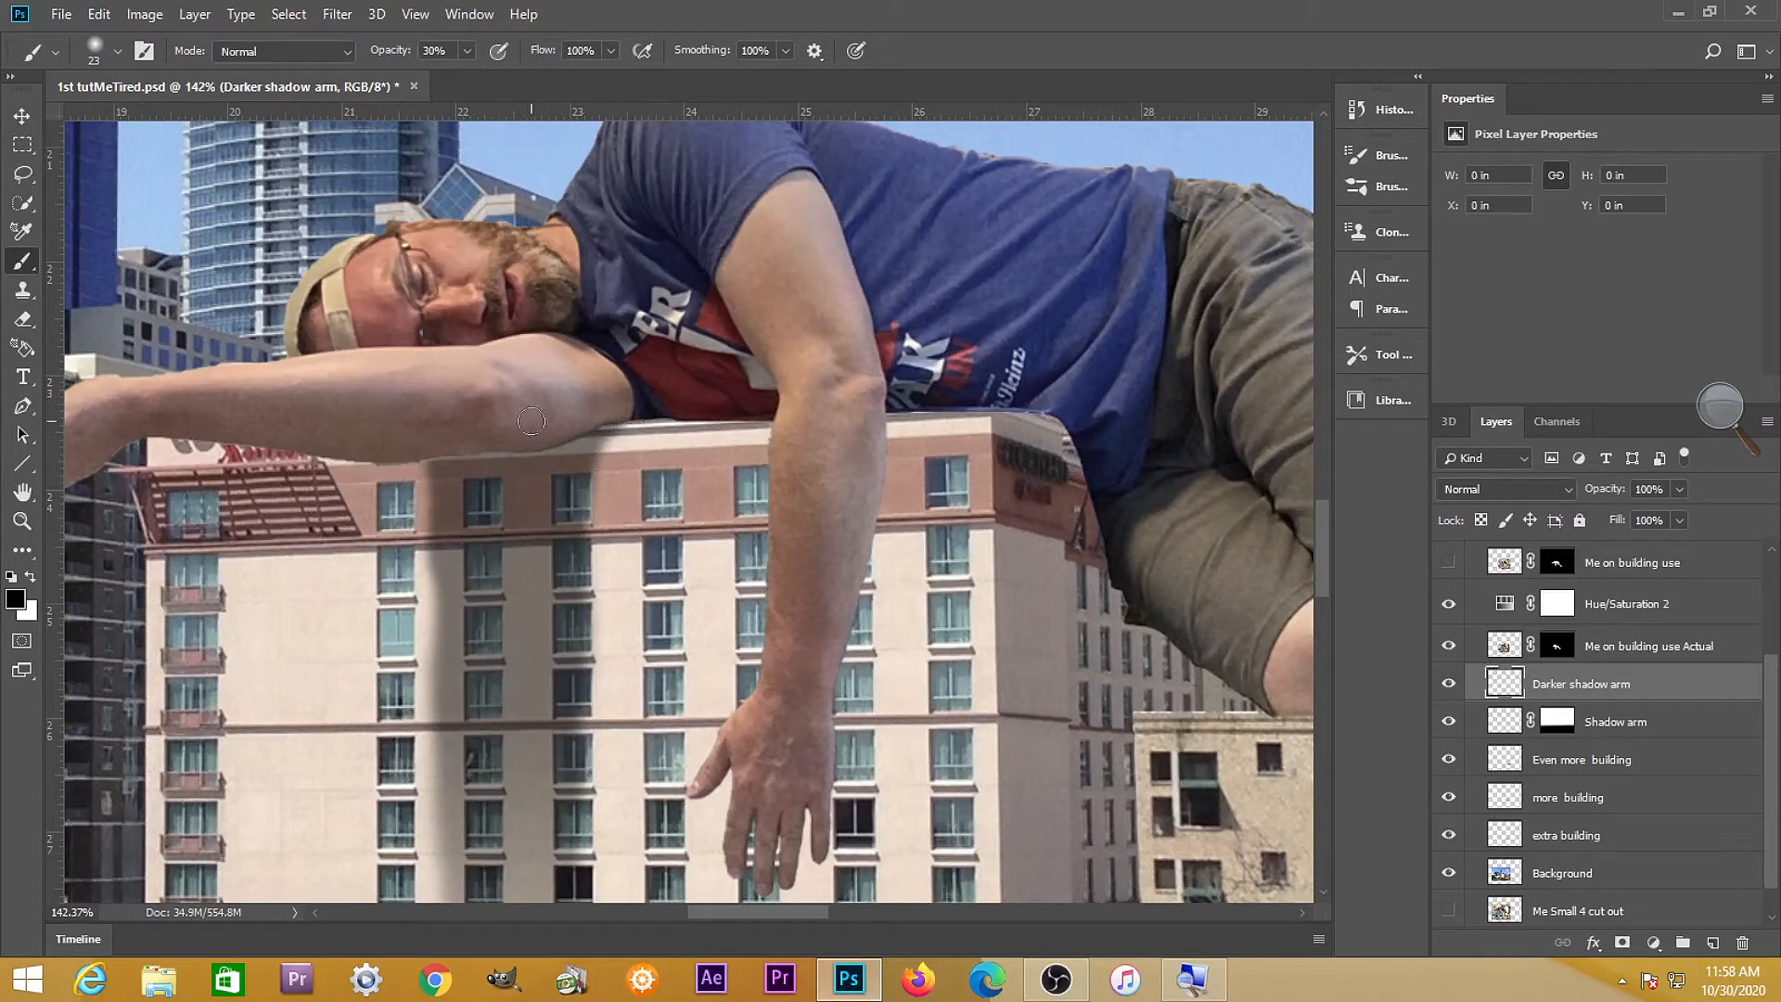
left_click(466, 51)
left_click(613, 417)
mouse_move(596, 424)
left_mouse_down()
mouse_move(530, 453)
mouse_move(422, 457)
left_mouse_up()
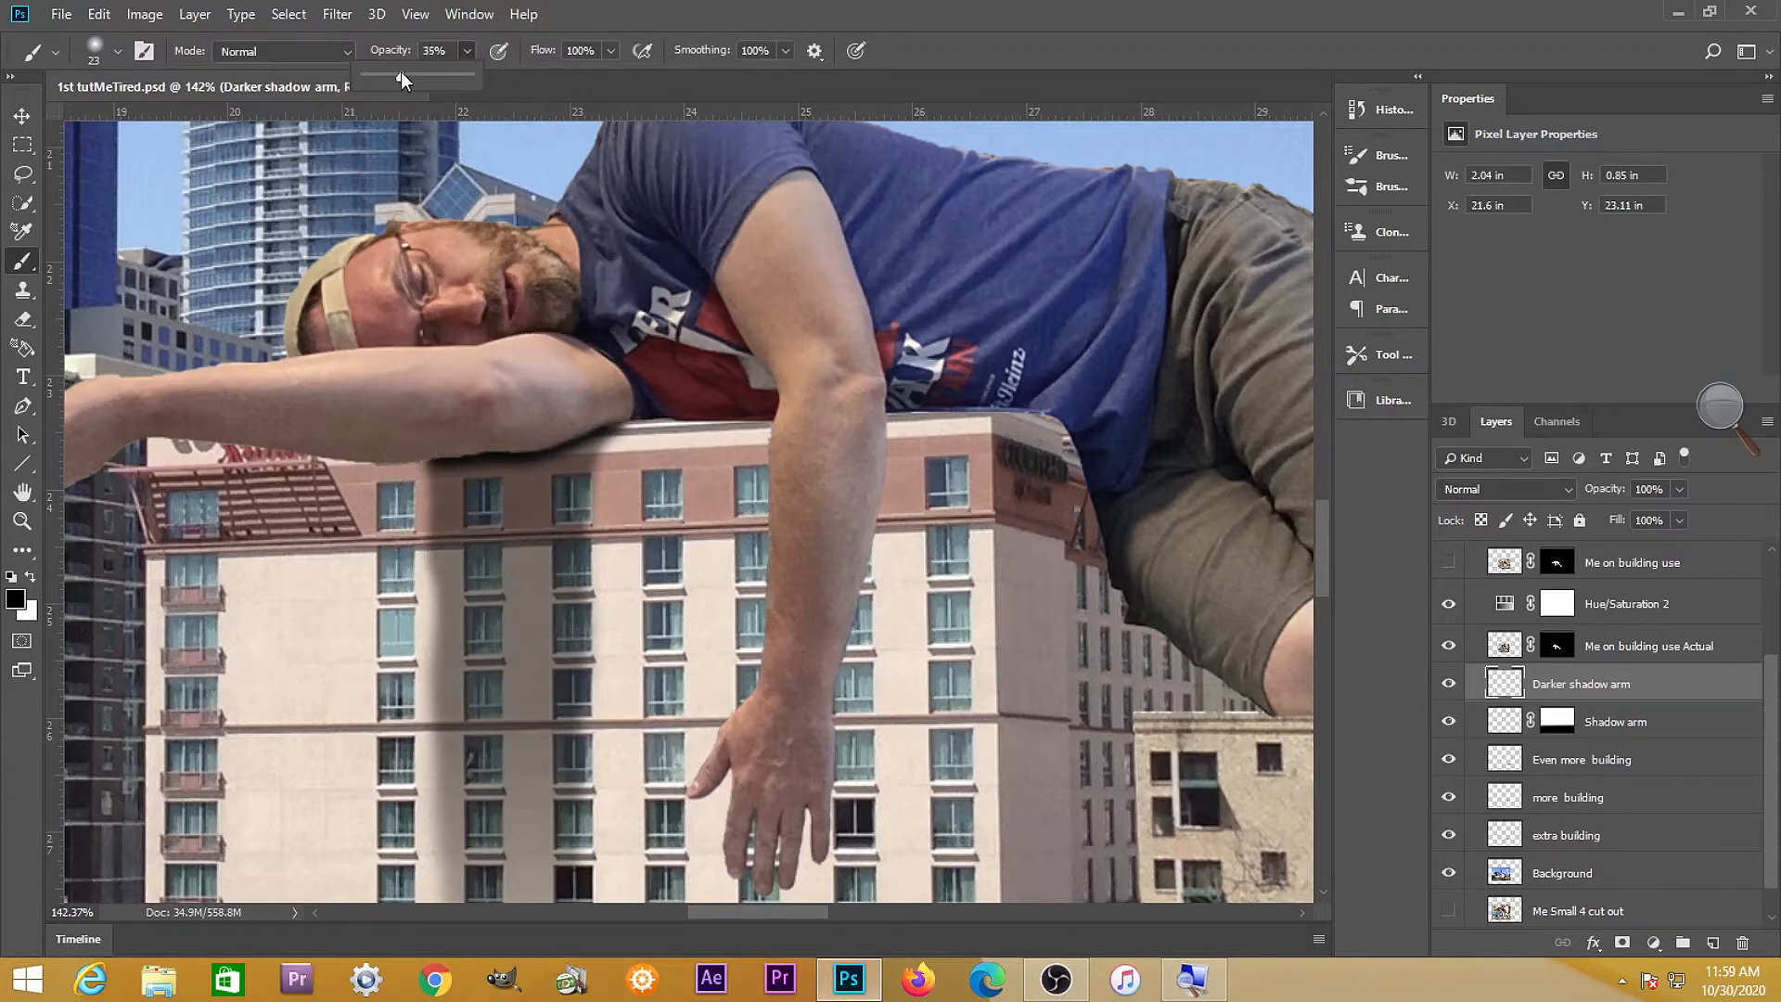
left_click_drag(552, 504, 566, 504)
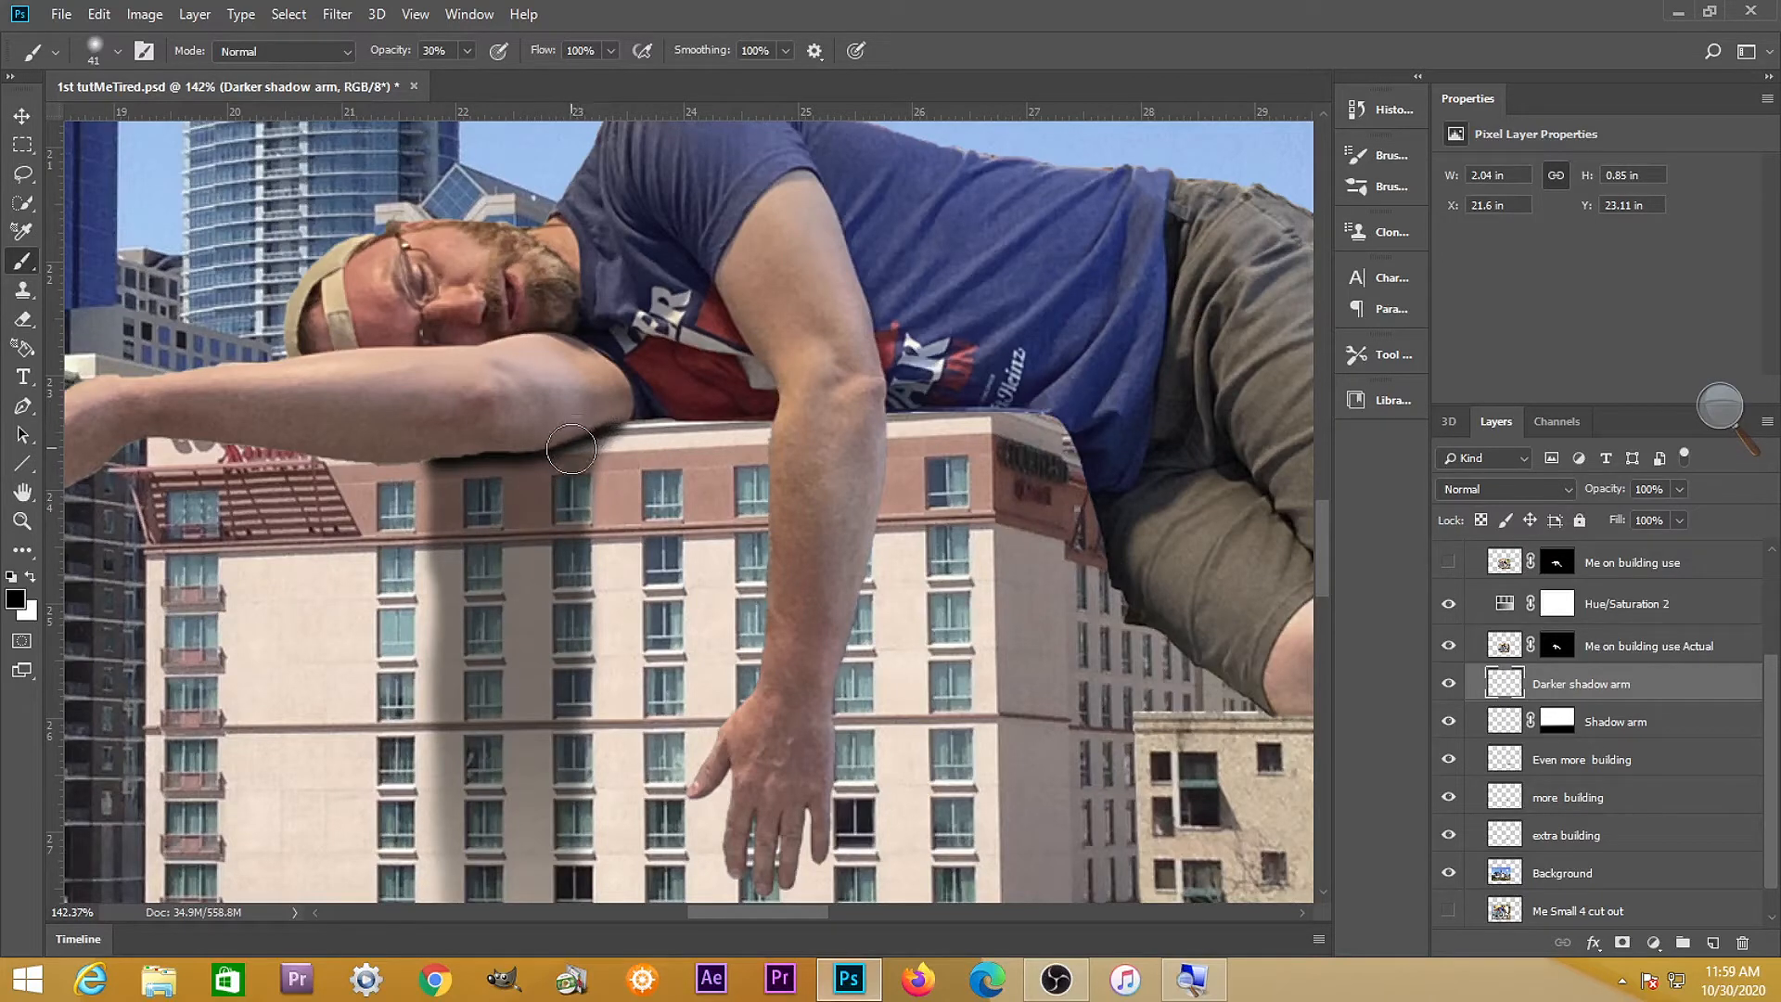
mouse_move(493, 471)
left_mouse_down()
mouse_move(439, 475)
mouse_move(566, 458)
mouse_move(602, 417)
mouse_move(521, 477)
mouse_move(453, 490)
left_mouse_up()
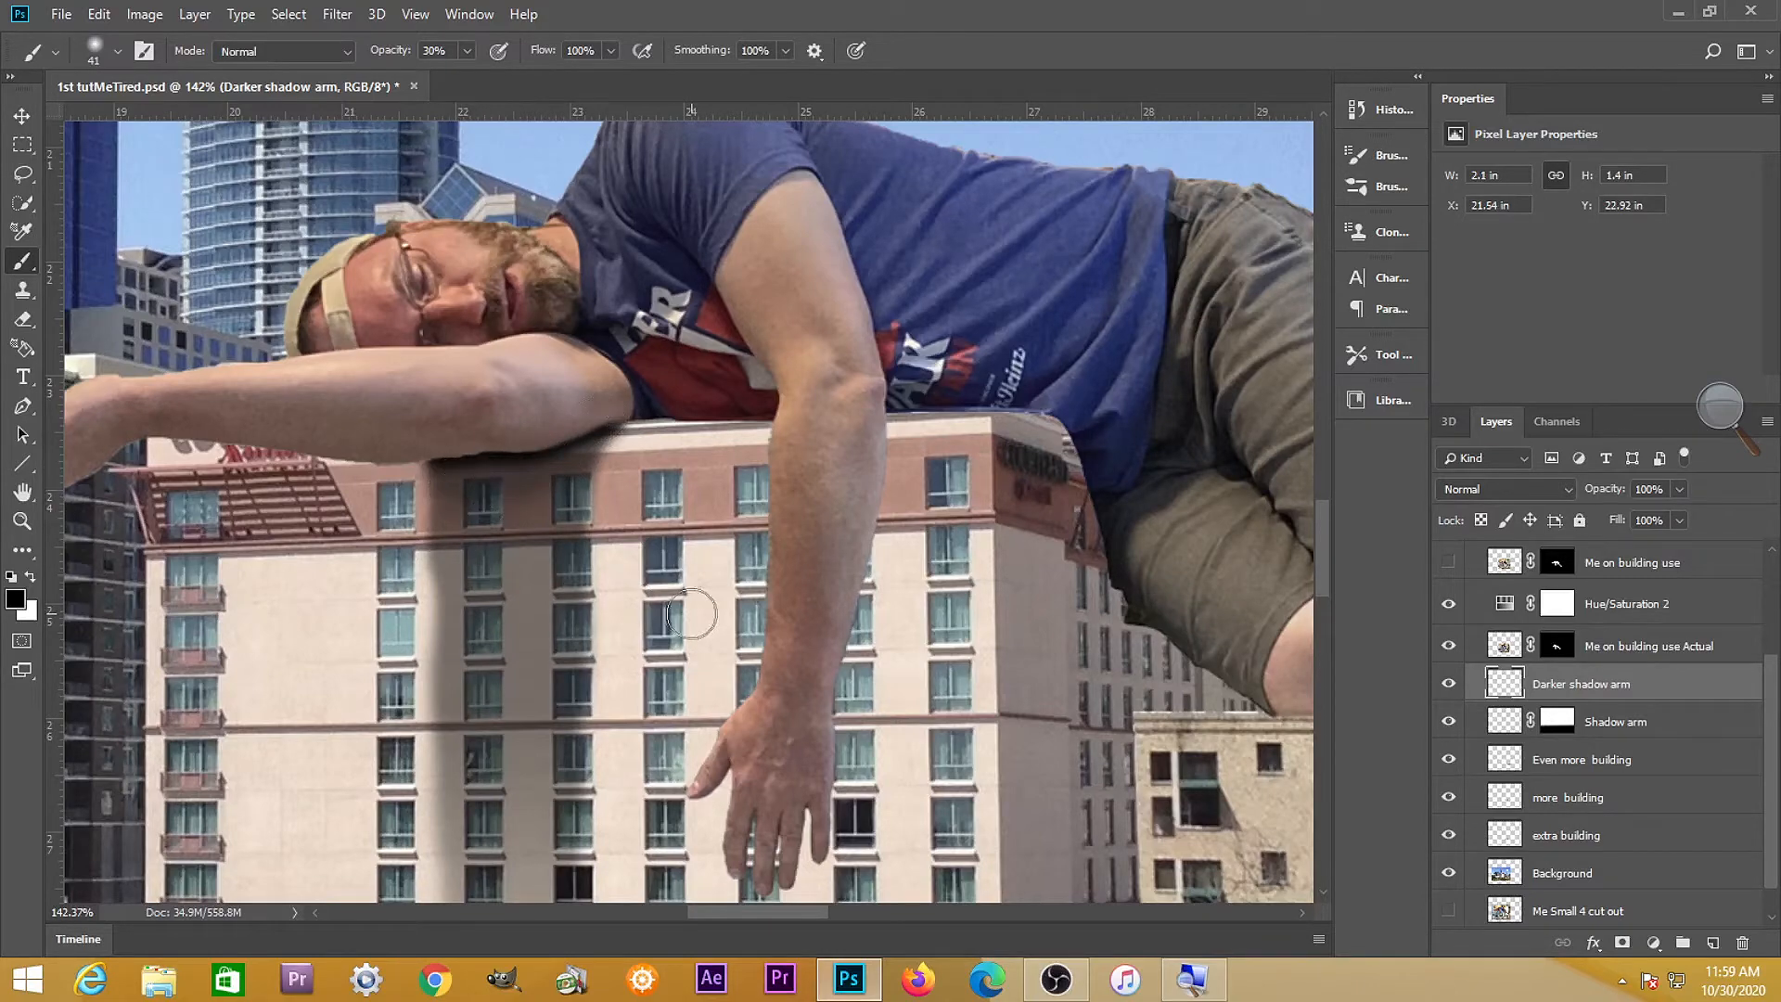
Lower the Darker shadow arm layer's opacity to 73%
scroll(689, 613, "down", 5)
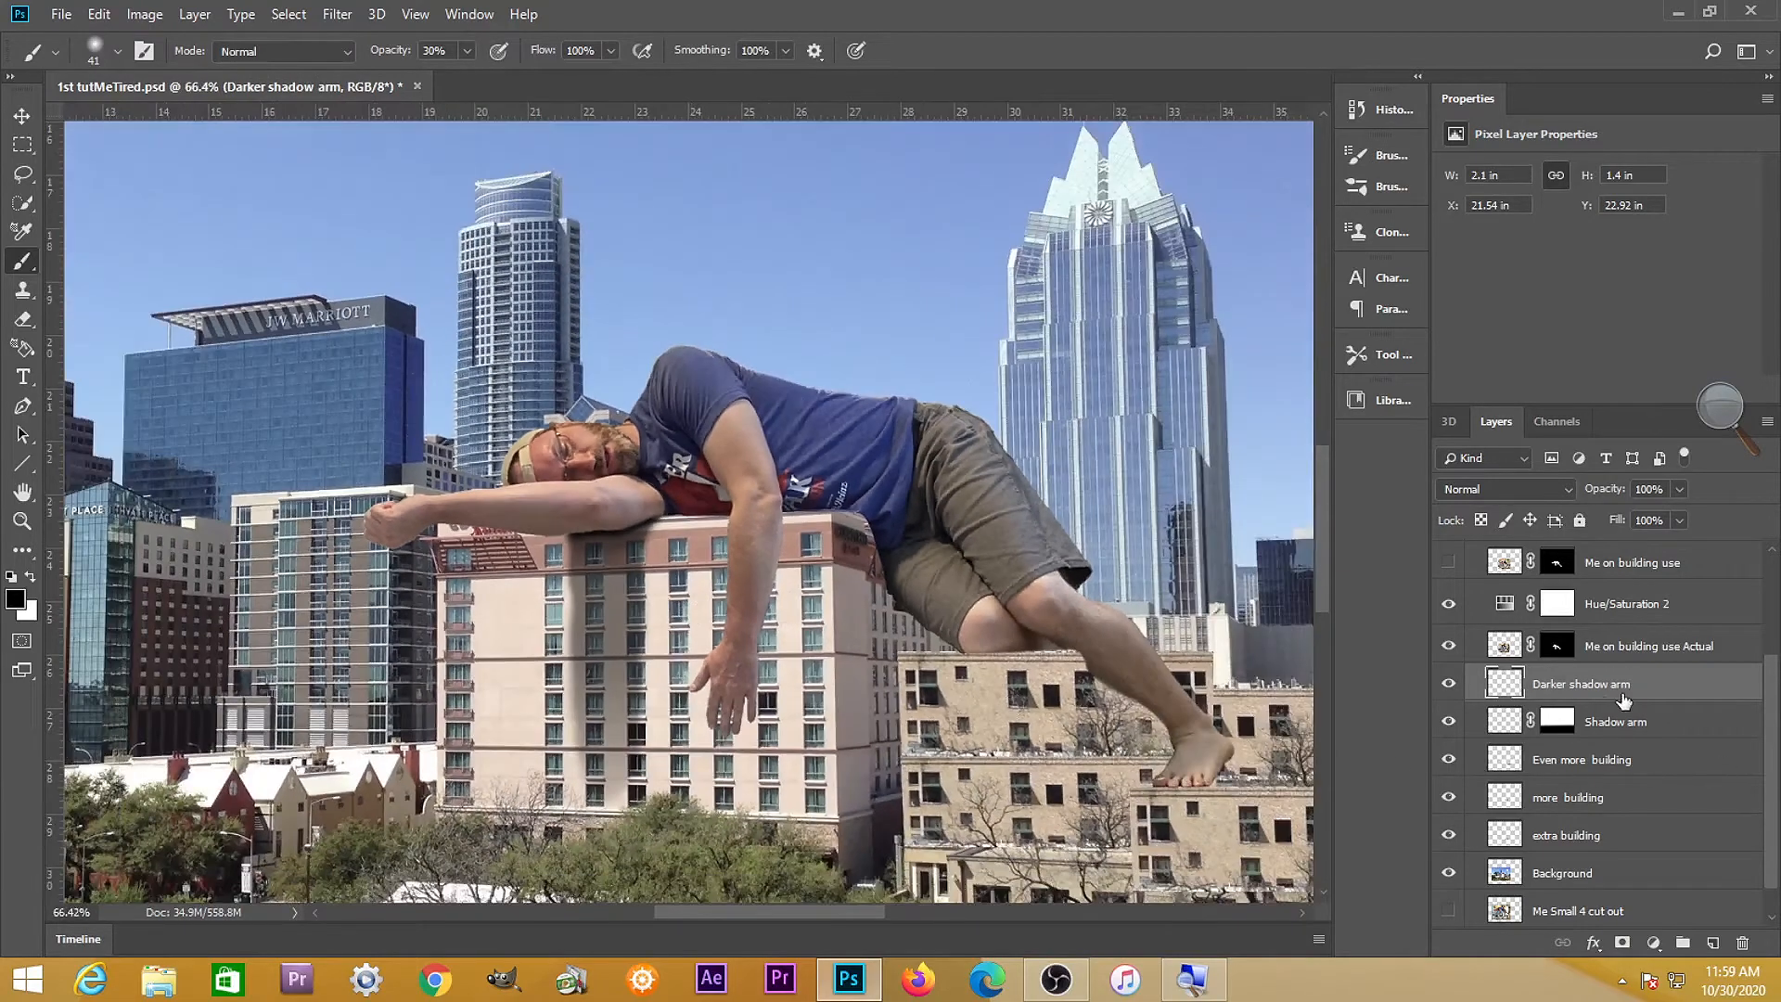
left_click(1678, 489)
mouse_move(1661, 515)
left_mouse_down()
mouse_move(1675, 511)
mouse_move(1657, 514)
left_mouse_up()
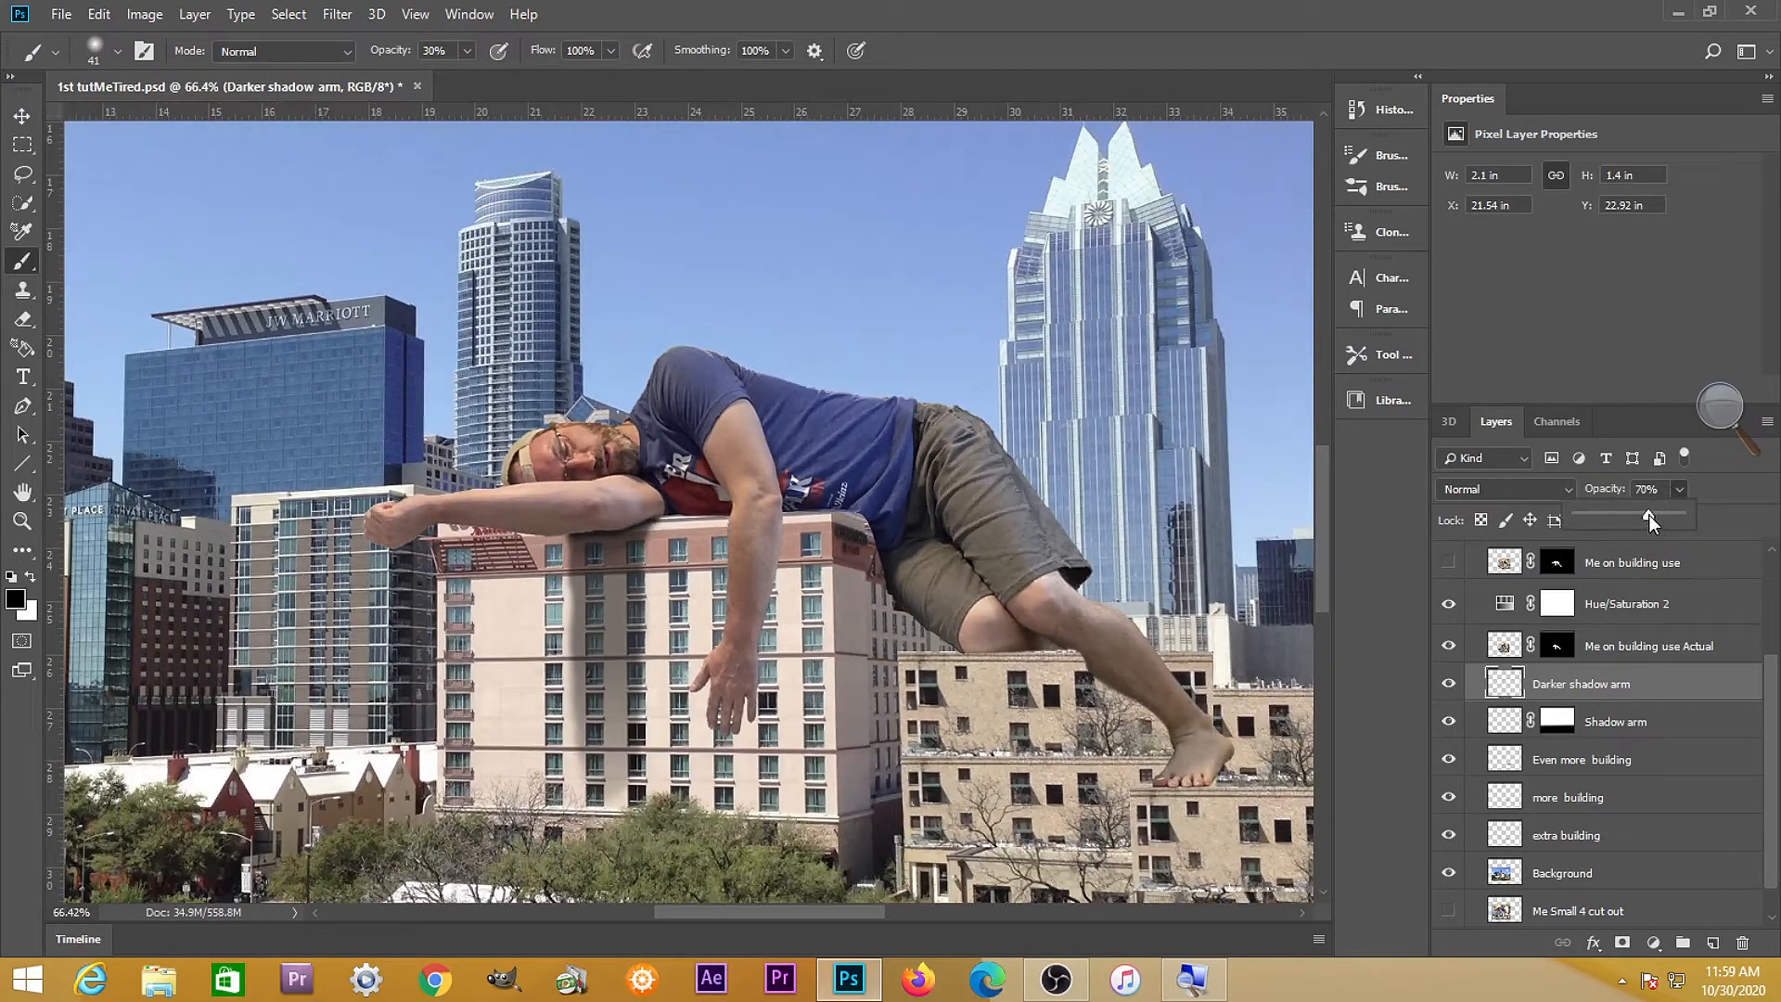
left_click_drag(1650, 514, 1649, 514)
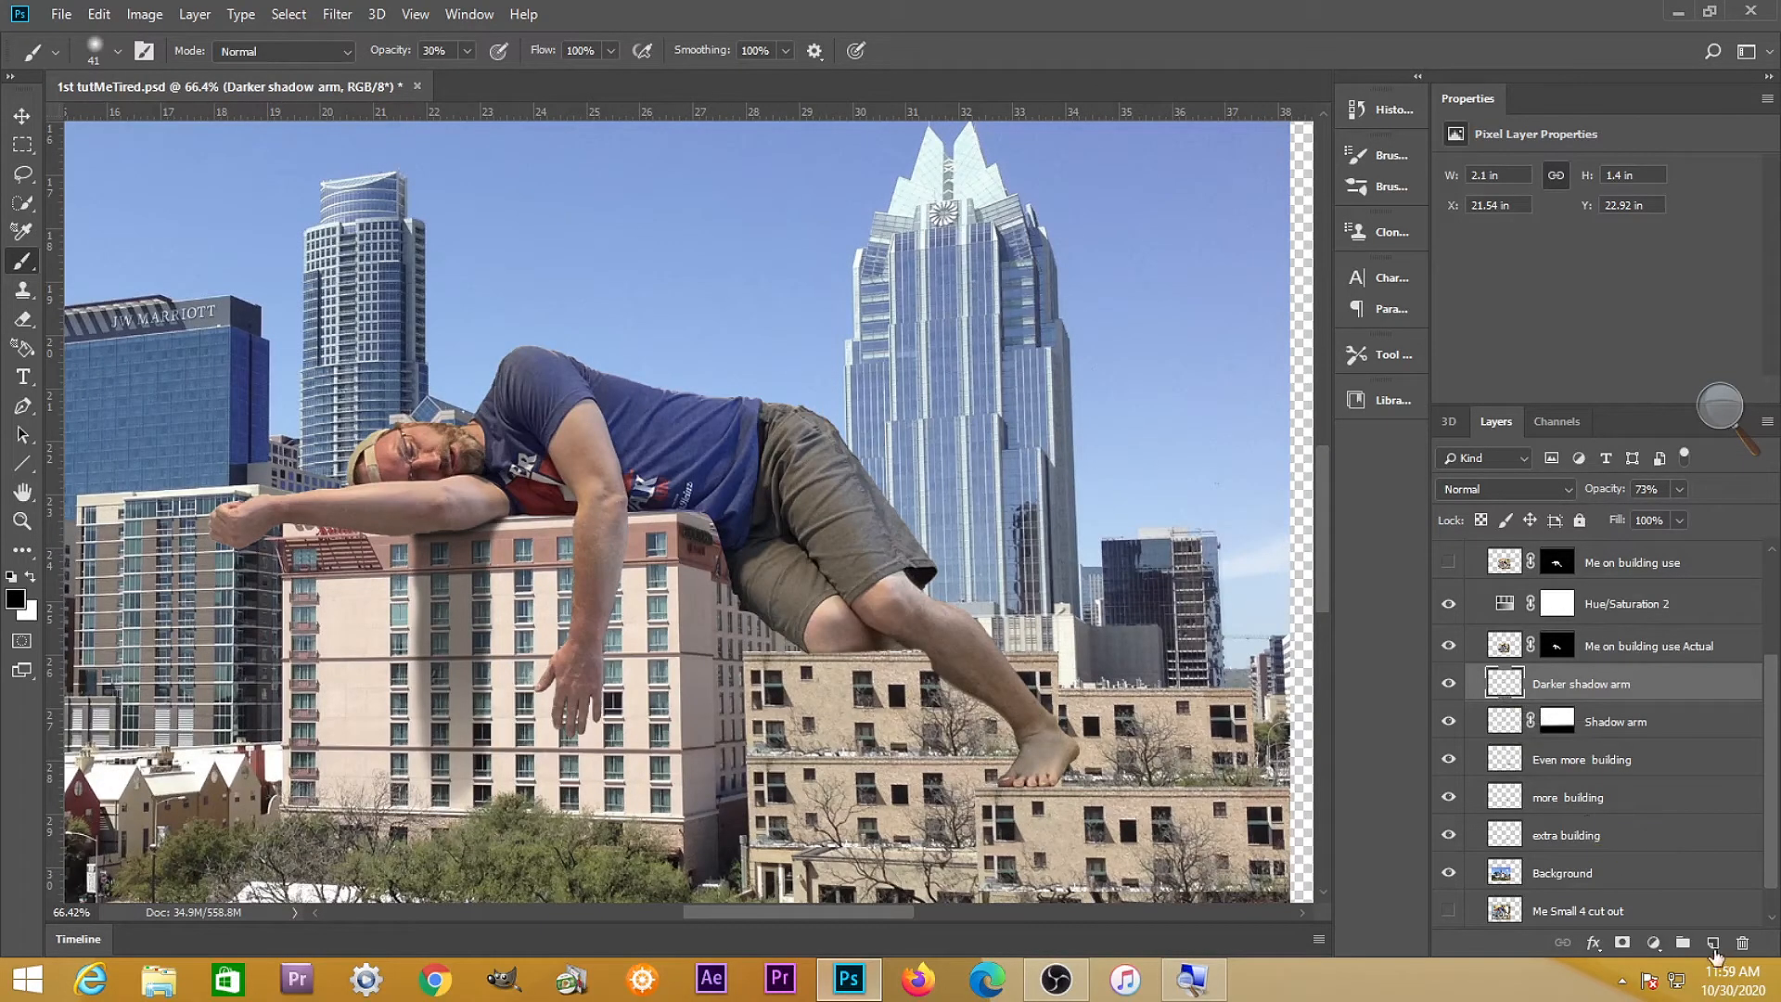
Create a new layer above Darker shadow arm and name it shadow arm 2
left_click(1712, 943)
double_click(1550, 685)
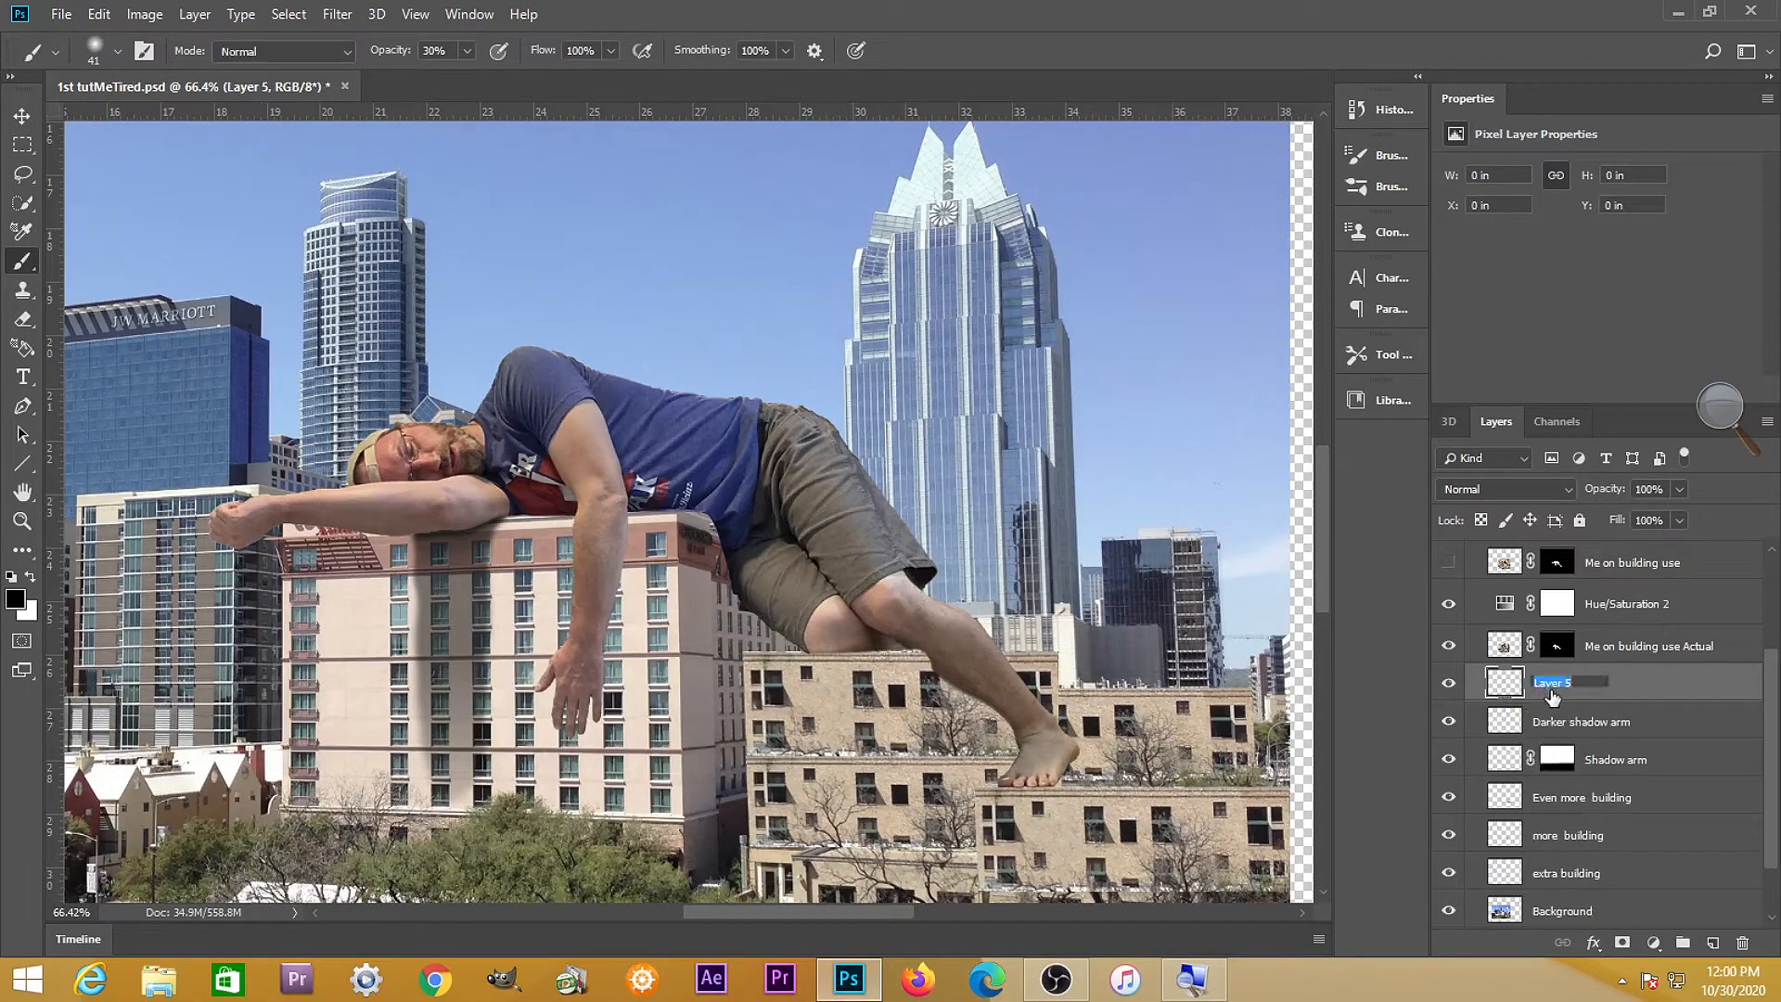
type("shadow arm 2")
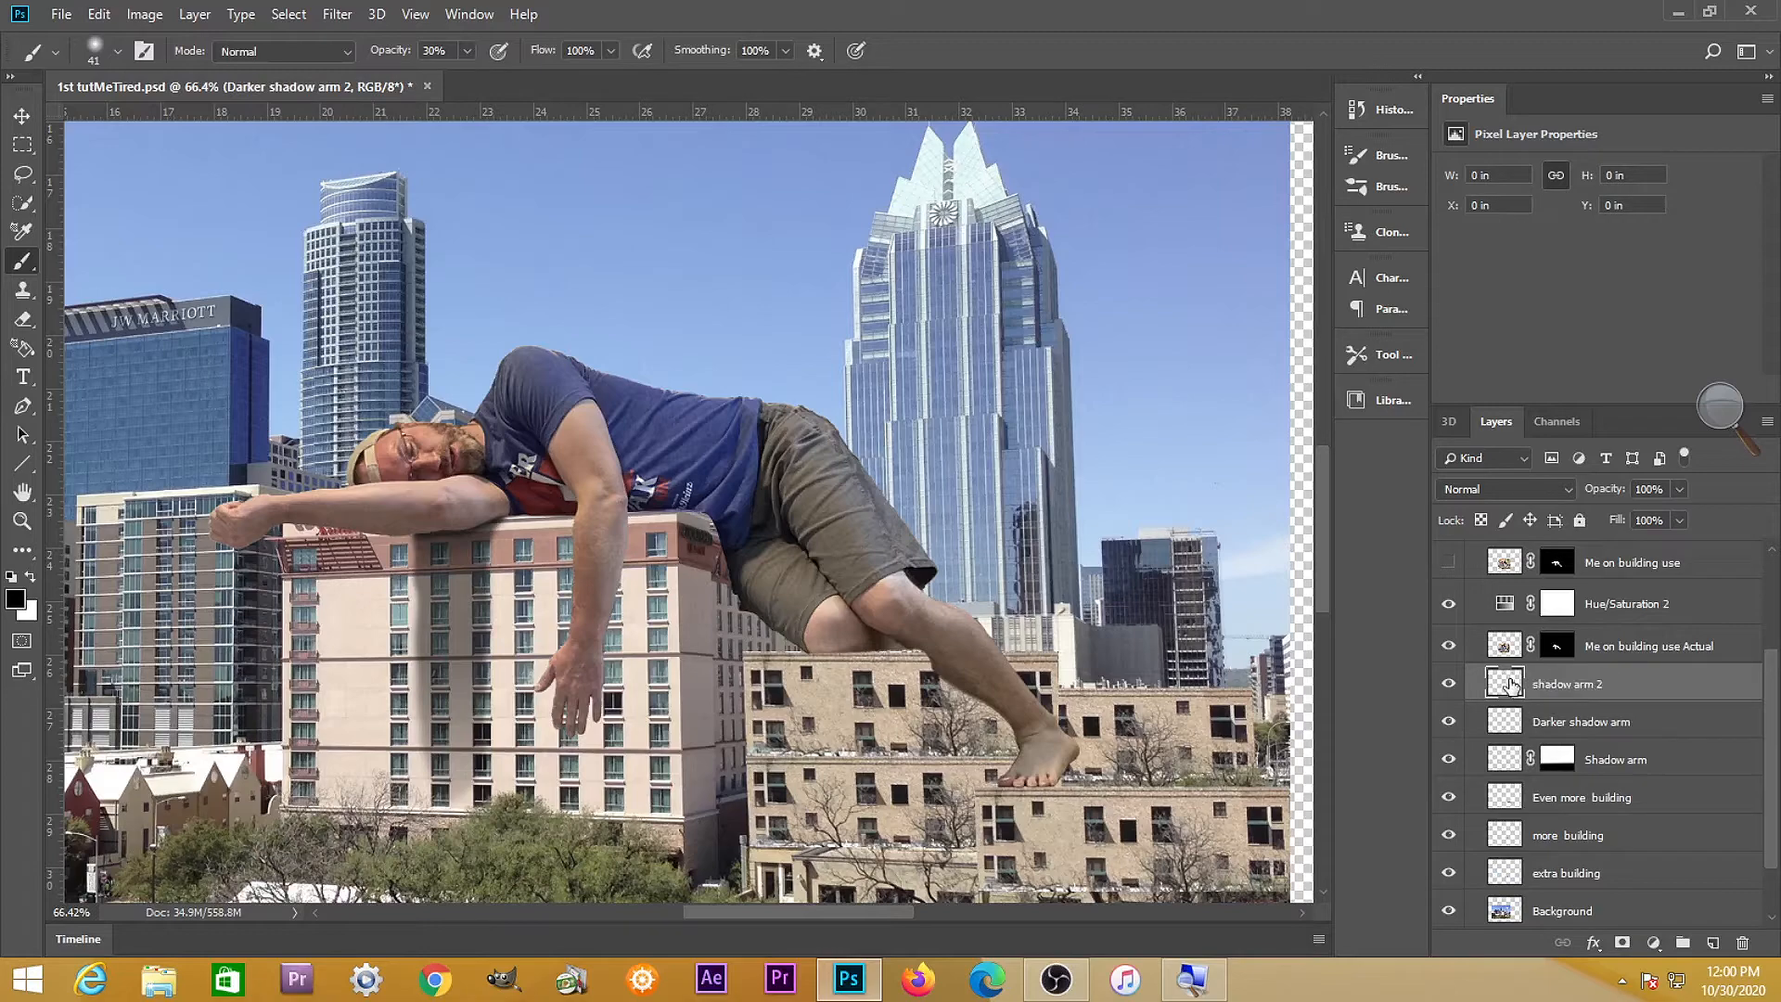
key("Return")
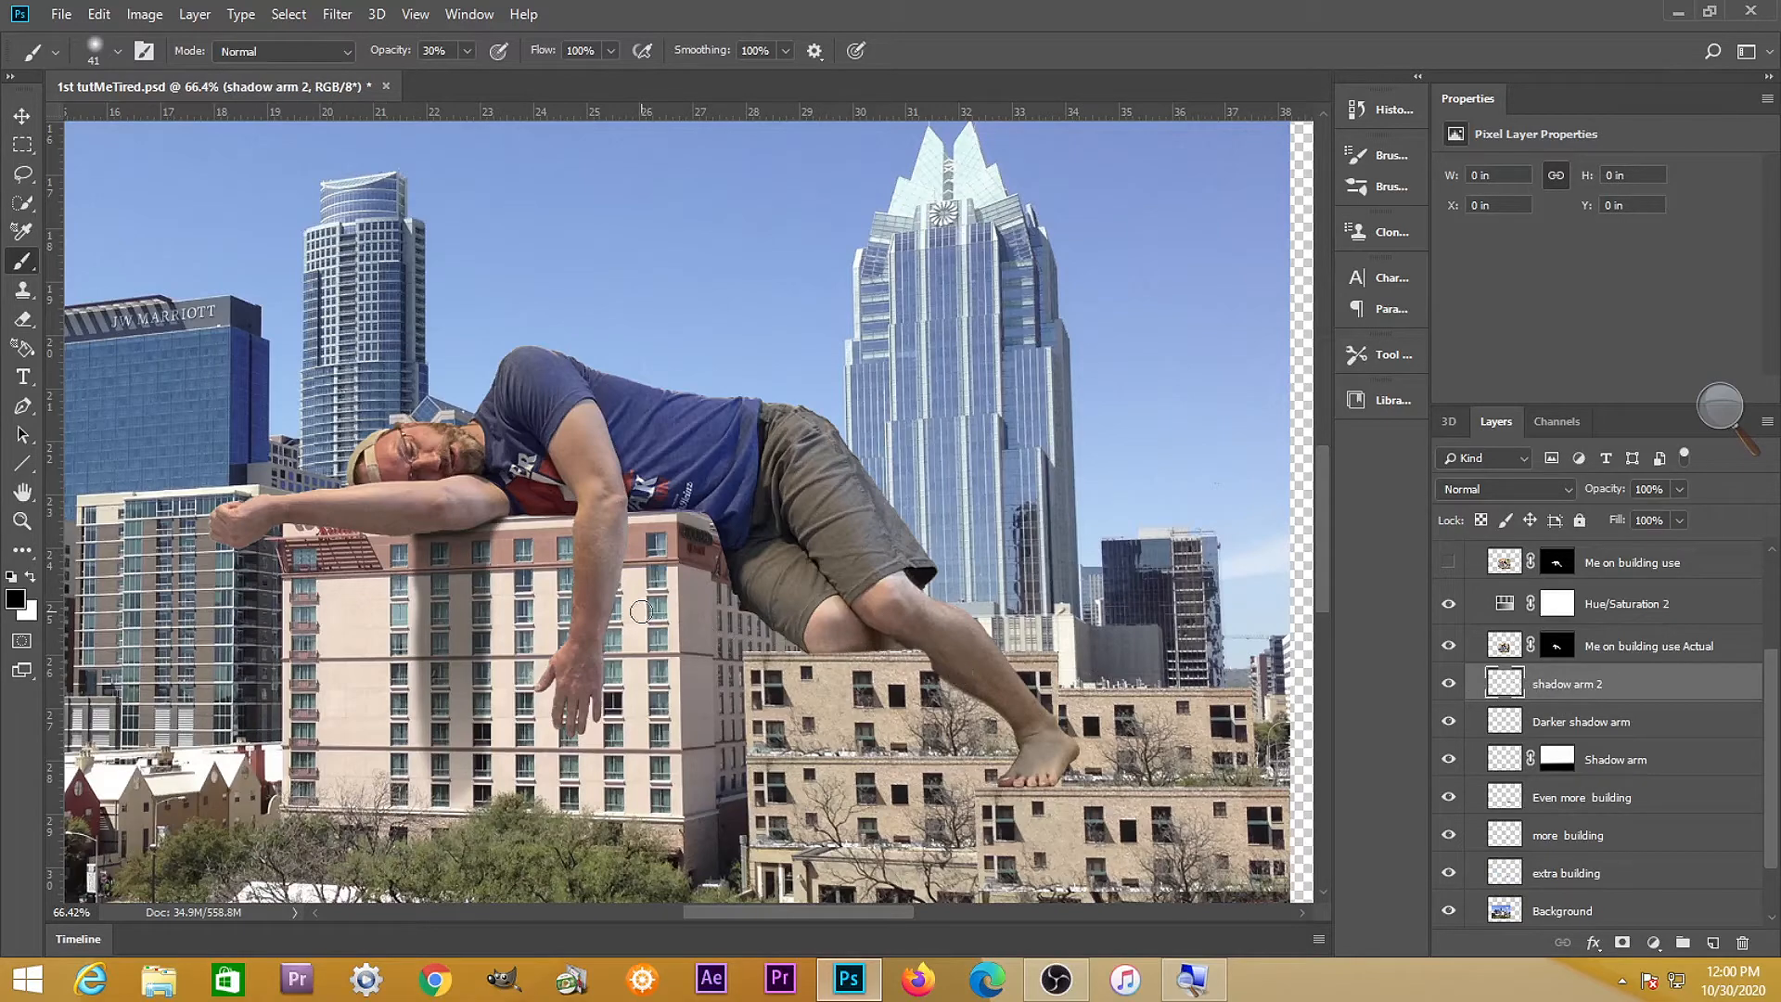
Paint a black shadow on the facade along the hanging arm's right edge with a soft 41 px brush at 100% opacity
scroll(641, 611, "up", 5)
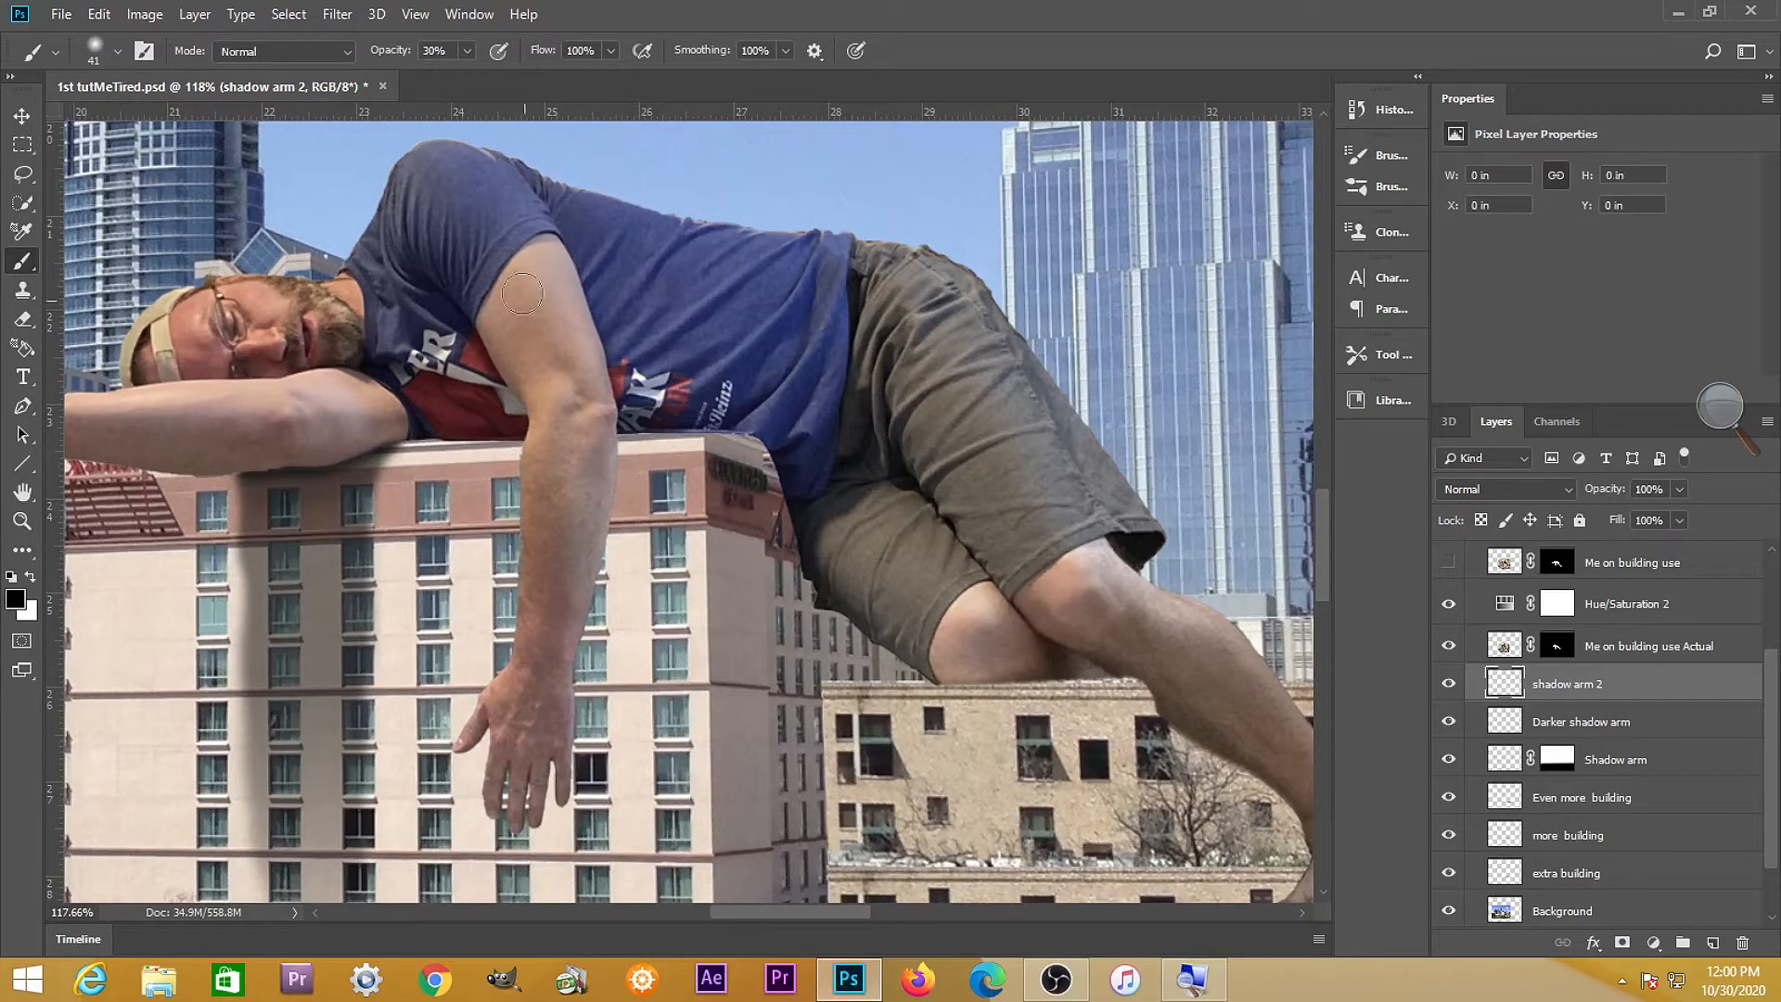
left_click(470, 52)
left_click_drag(472, 75, 547, 82)
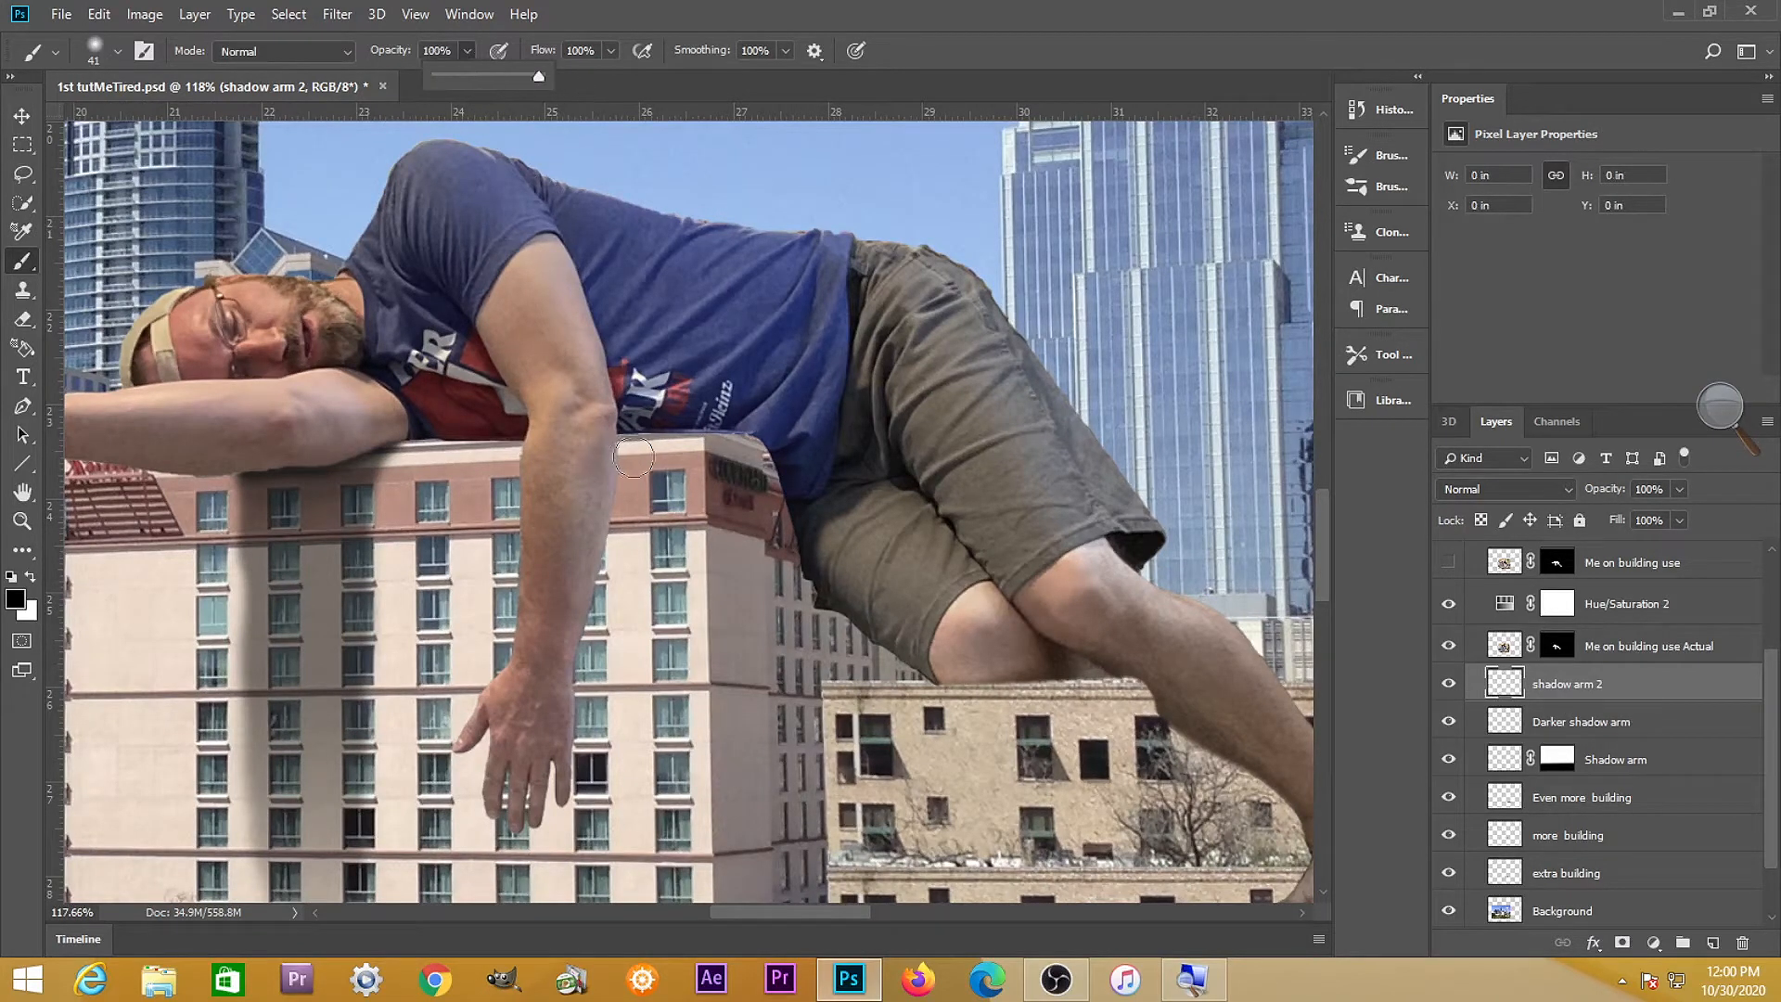
mouse_move(633, 456)
left_mouse_down()
mouse_move(566, 651)
mouse_move(564, 742)
left_mouse_up()
mouse_move(562, 766)
left_mouse_down()
mouse_move(570, 742)
mouse_move(557, 789)
mouse_move(565, 770)
mouse_move(506, 787)
mouse_move(487, 742)
mouse_move(477, 753)
mouse_move(526, 784)
mouse_move(508, 802)
mouse_move(556, 736)
left_mouse_up()
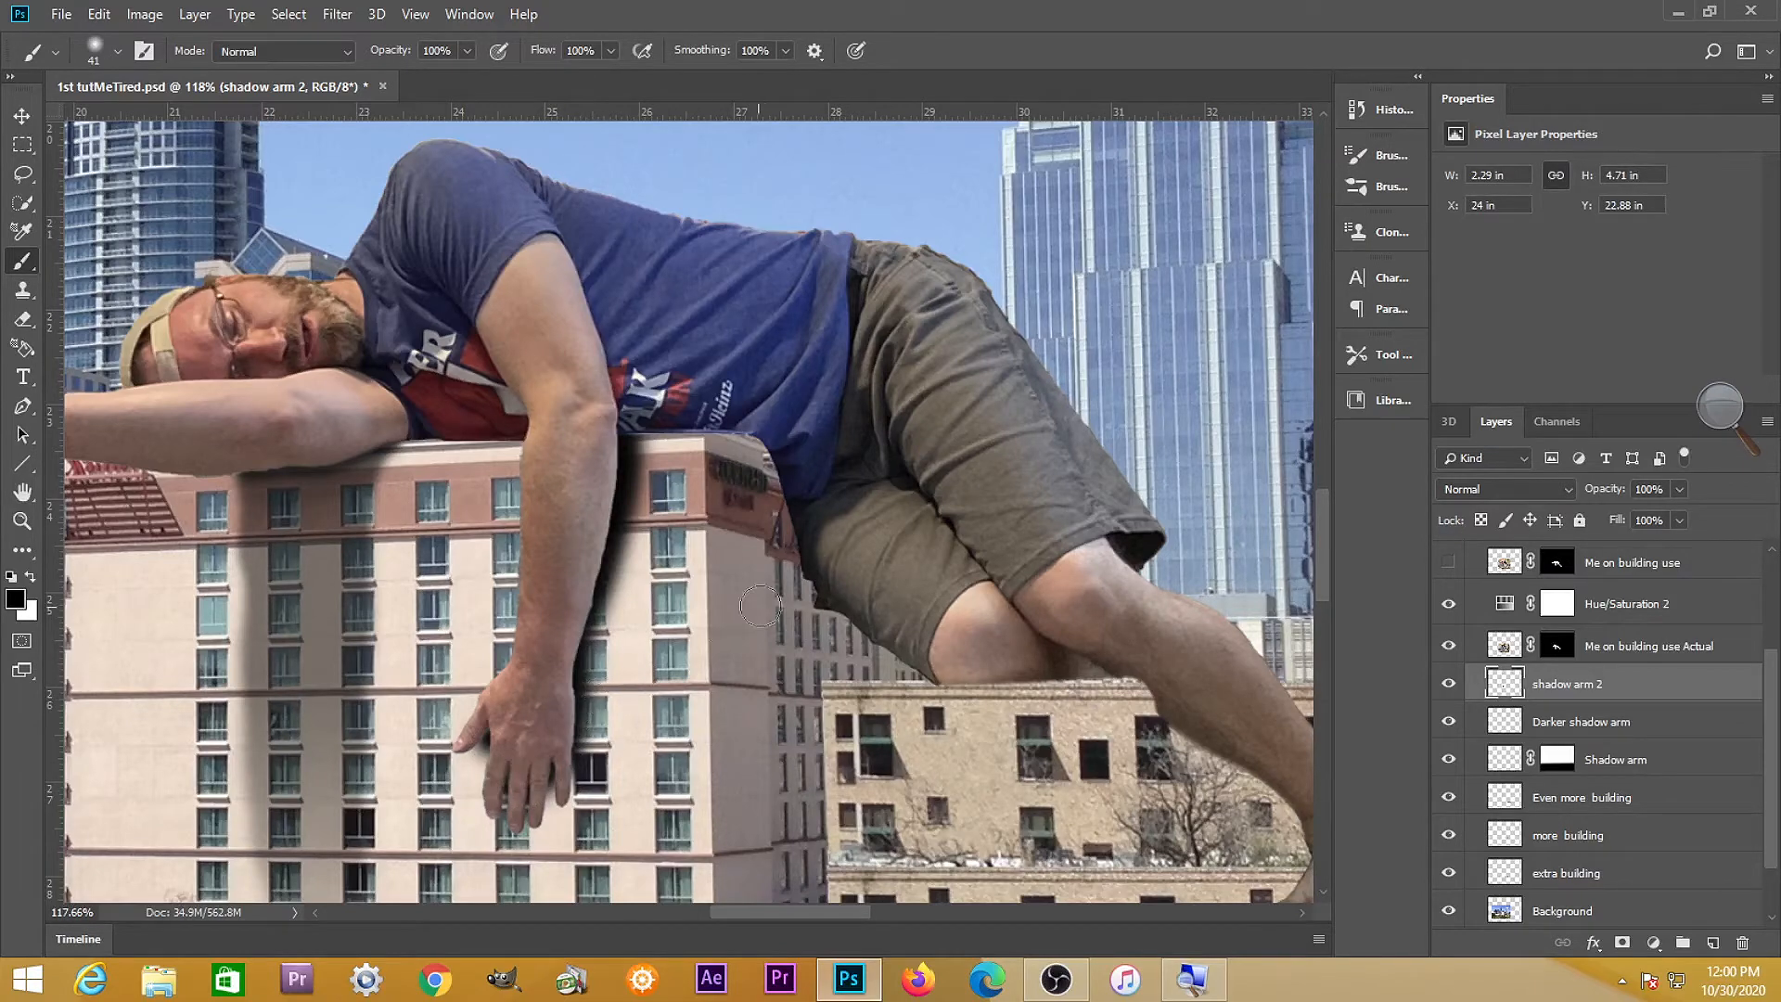
Lower the shadow arm 2 layer's opacity to 67% and save the document
scroll(724, 631, "down", 3)
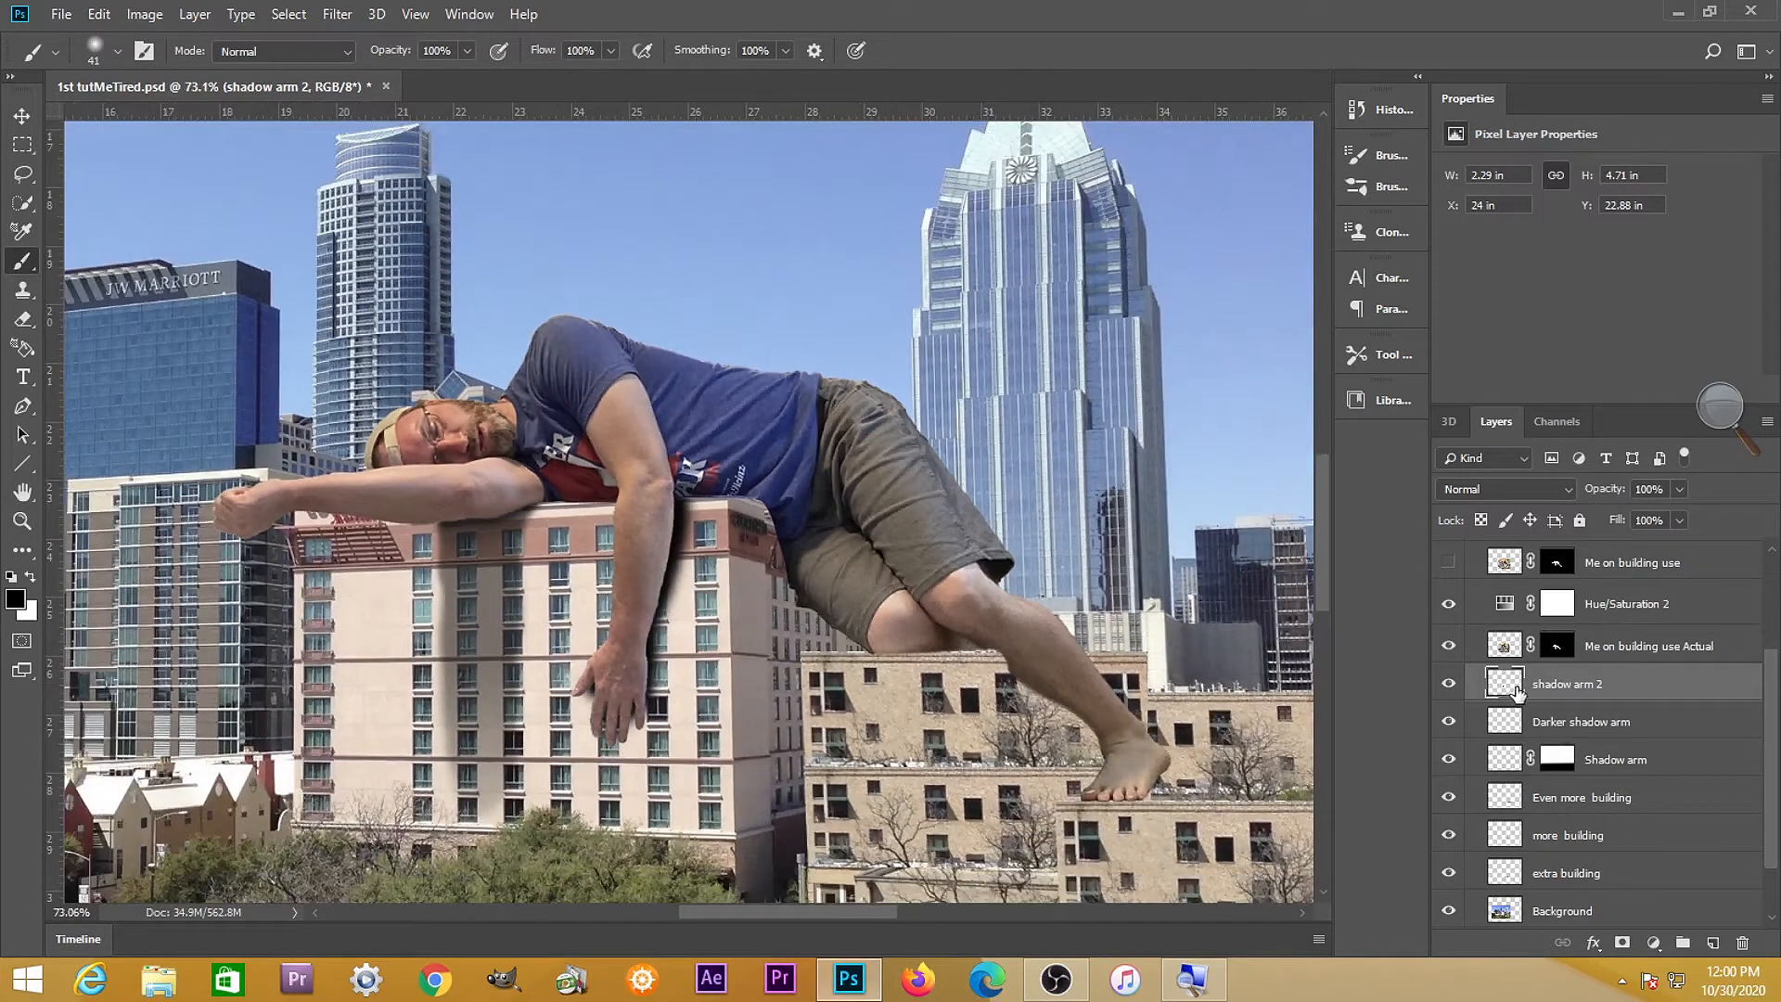
left_click(1678, 492)
left_click_drag(1672, 518, 1657, 516)
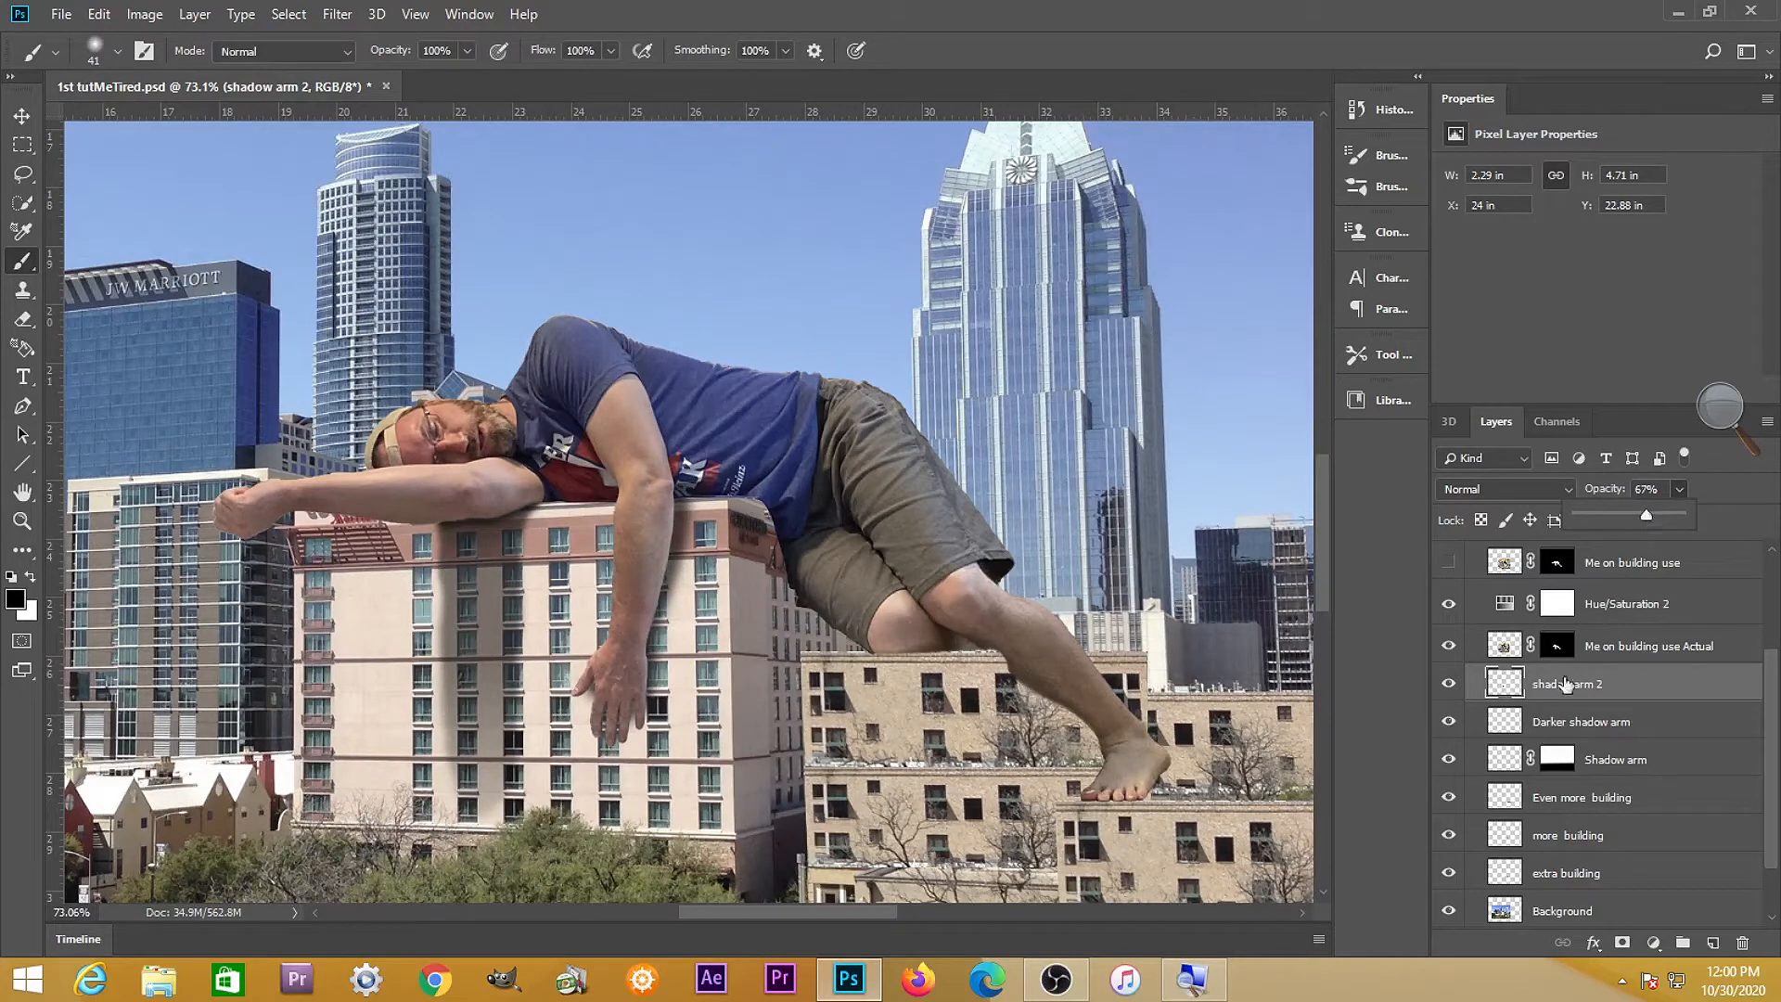
left_click(1509, 687)
key("ctrl+s")
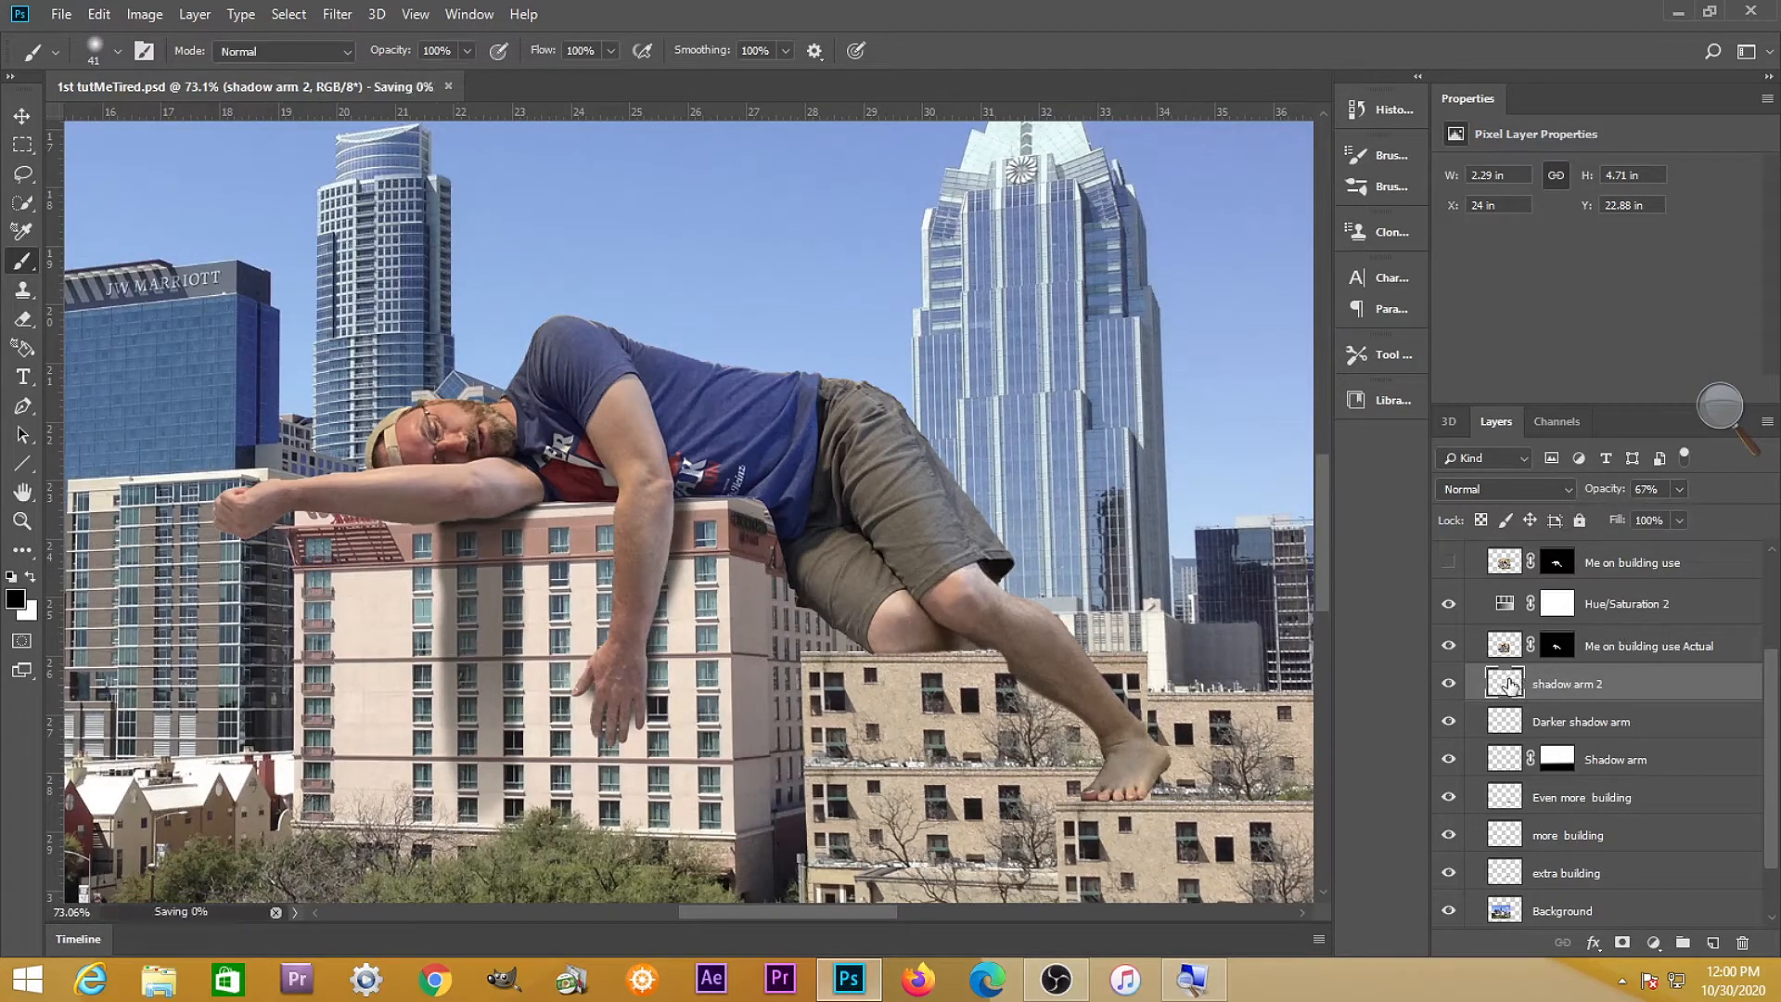
Create a new layer above shadow arm 2 and name it darjer shadow arm 2
left_click(1716, 942)
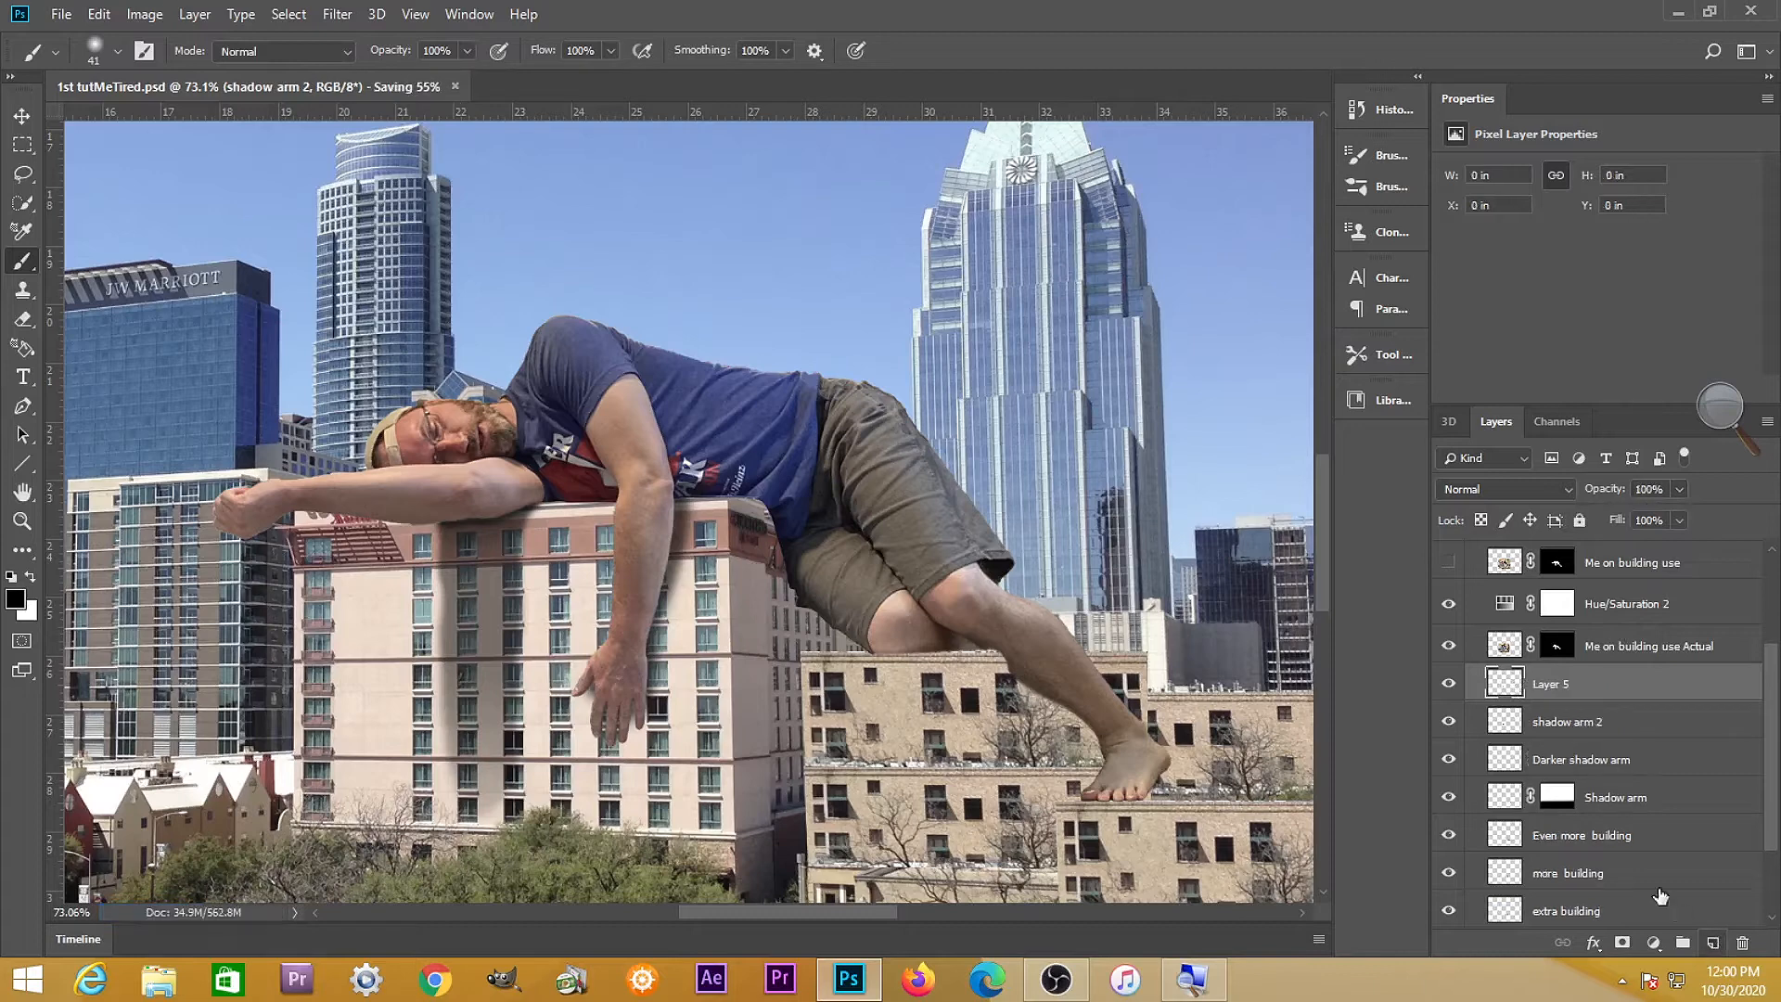
double_click(1558, 688)
type("shadow")
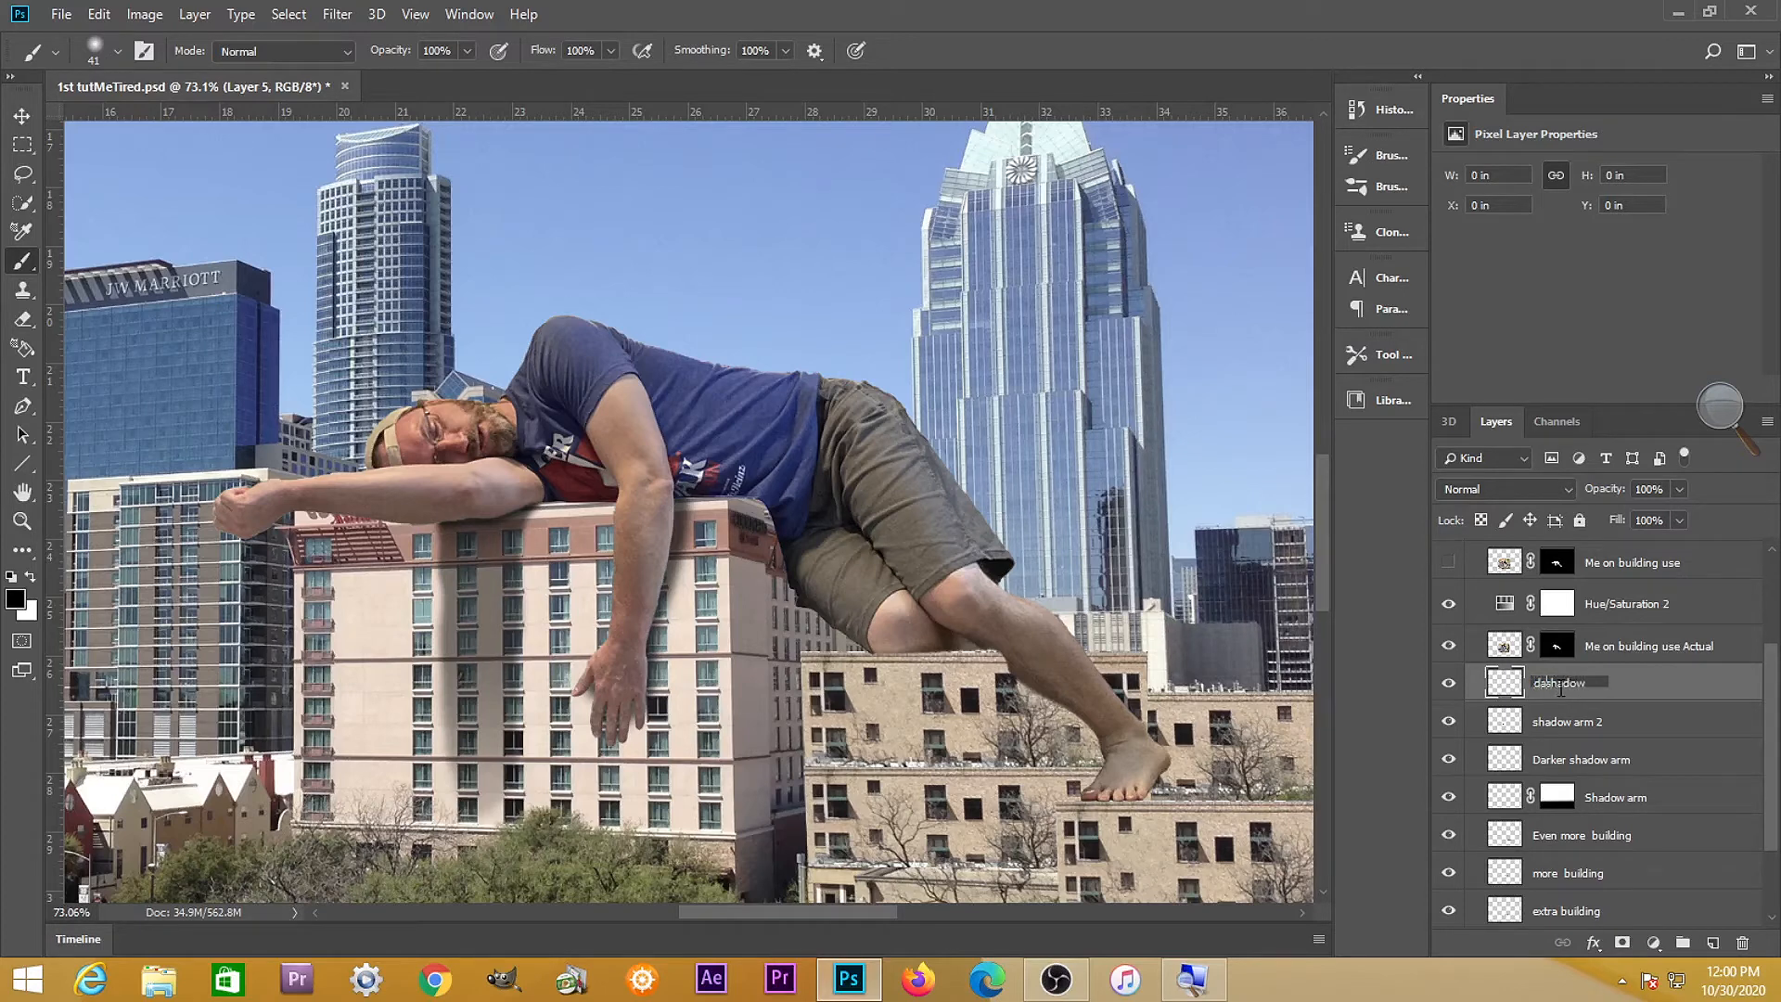
key("Return")
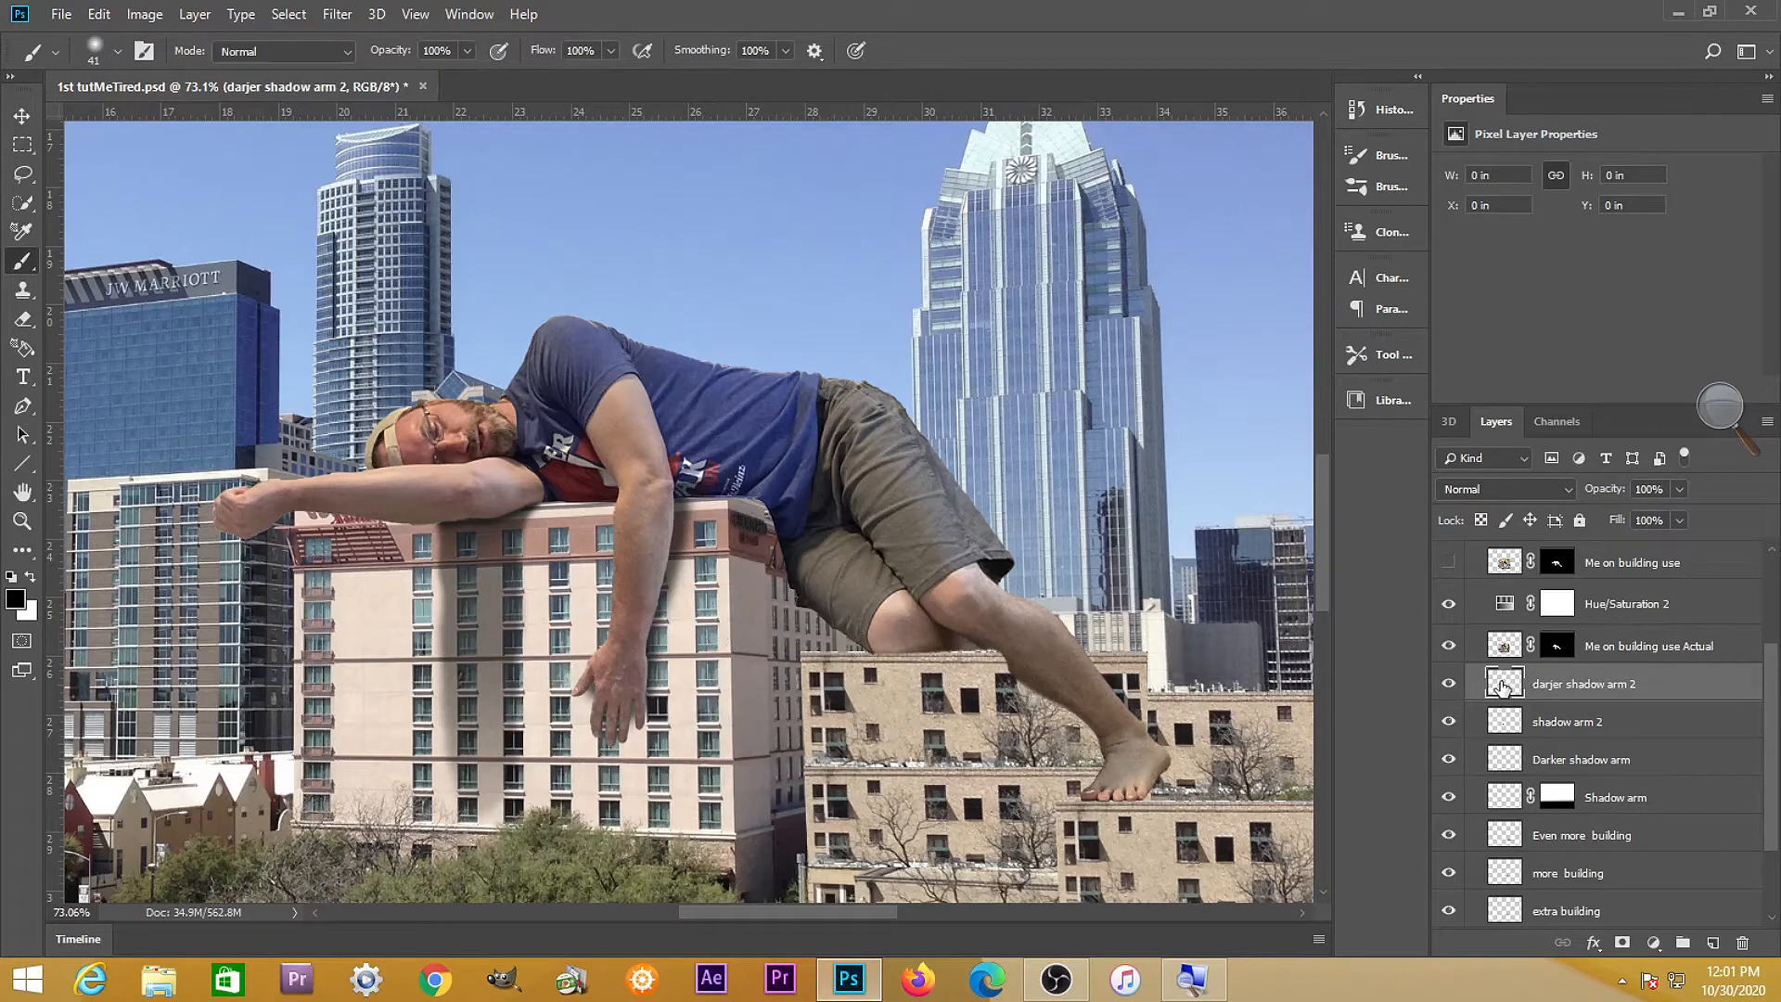
Paint a narrow darker shadow close along the hanging arm and hand with a soft 28 px brush at 100% opacity
scroll(723, 600, "up", 5)
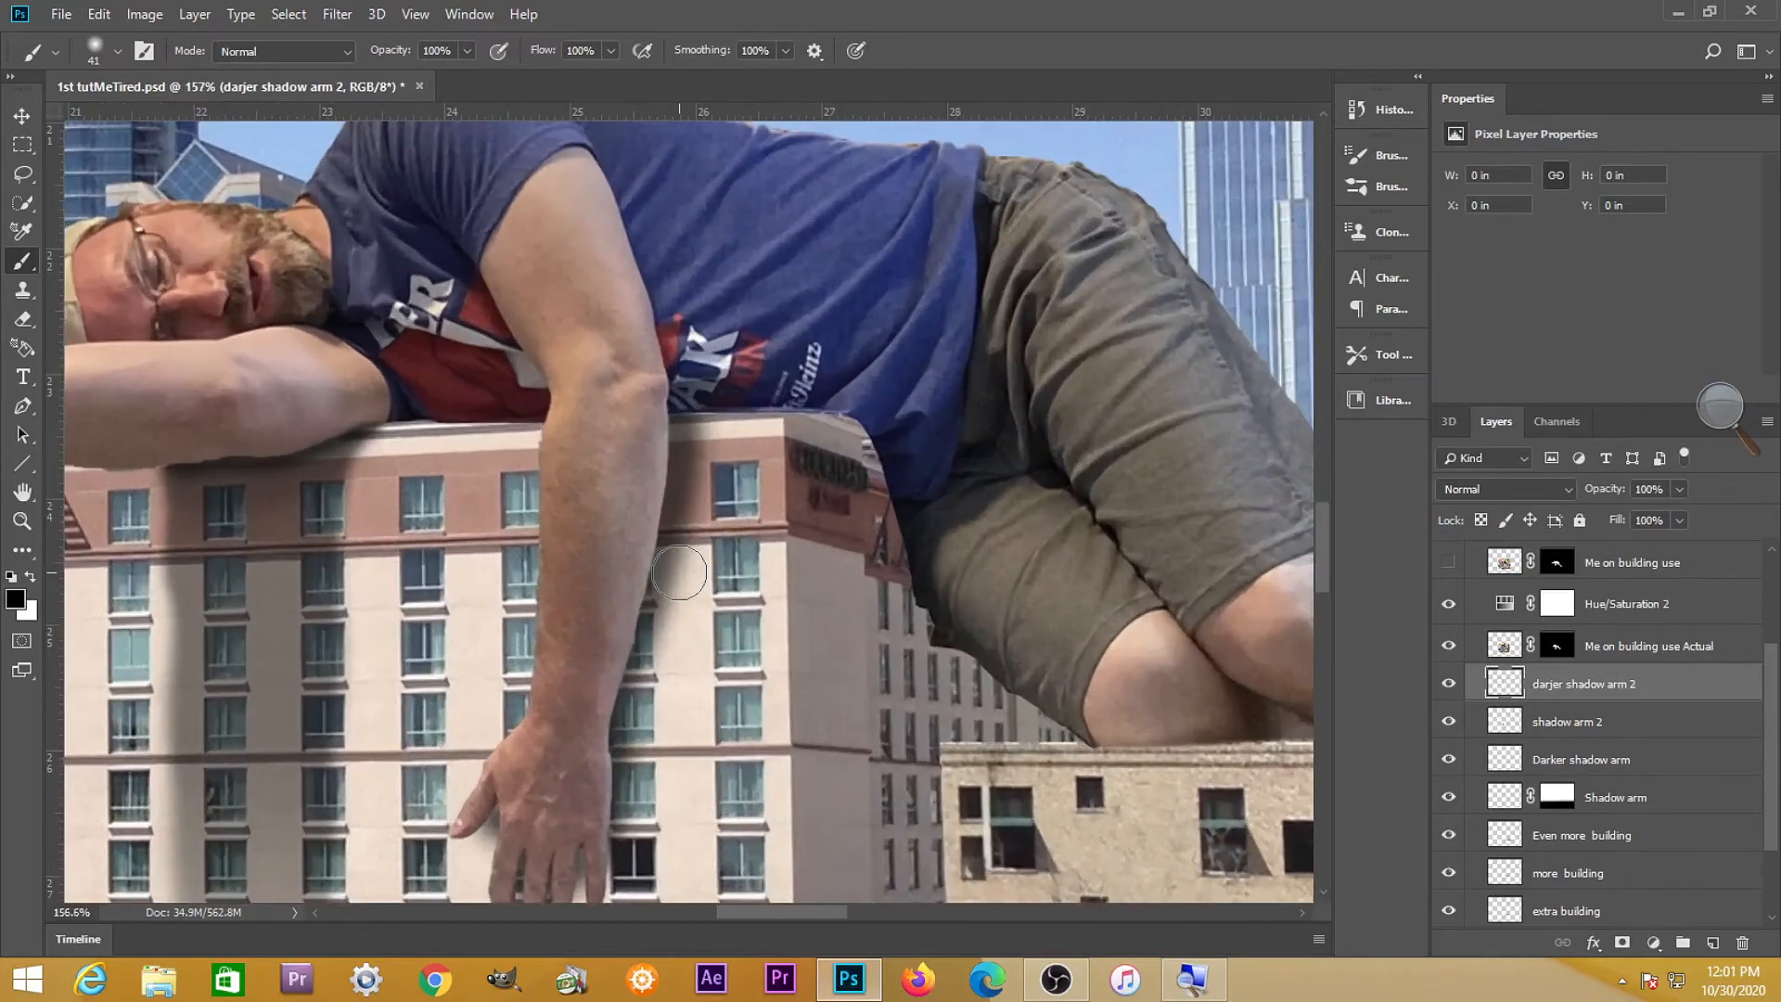
left_click_drag(1324, 518, 1326, 536)
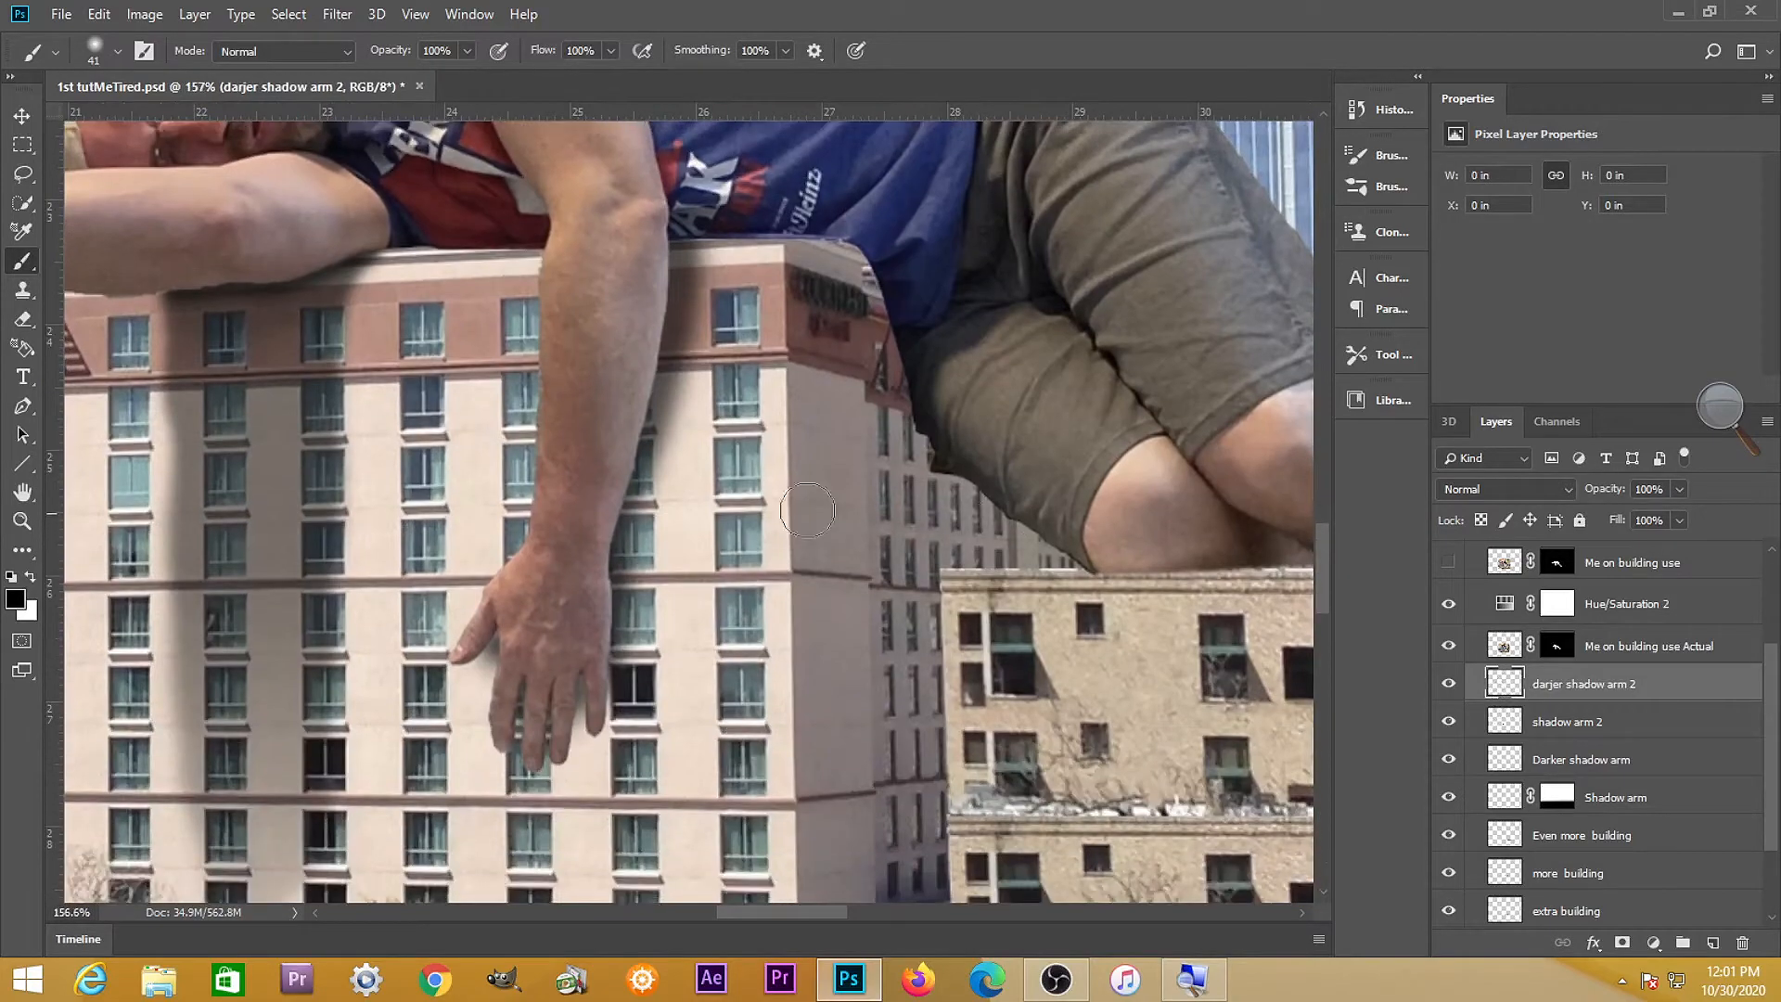
left_click_drag(623, 493, 611, 493)
mouse_move(670, 236)
left_mouse_down()
mouse_move(584, 678)
mouse_move(524, 696)
mouse_move(493, 642)
left_mouse_up()
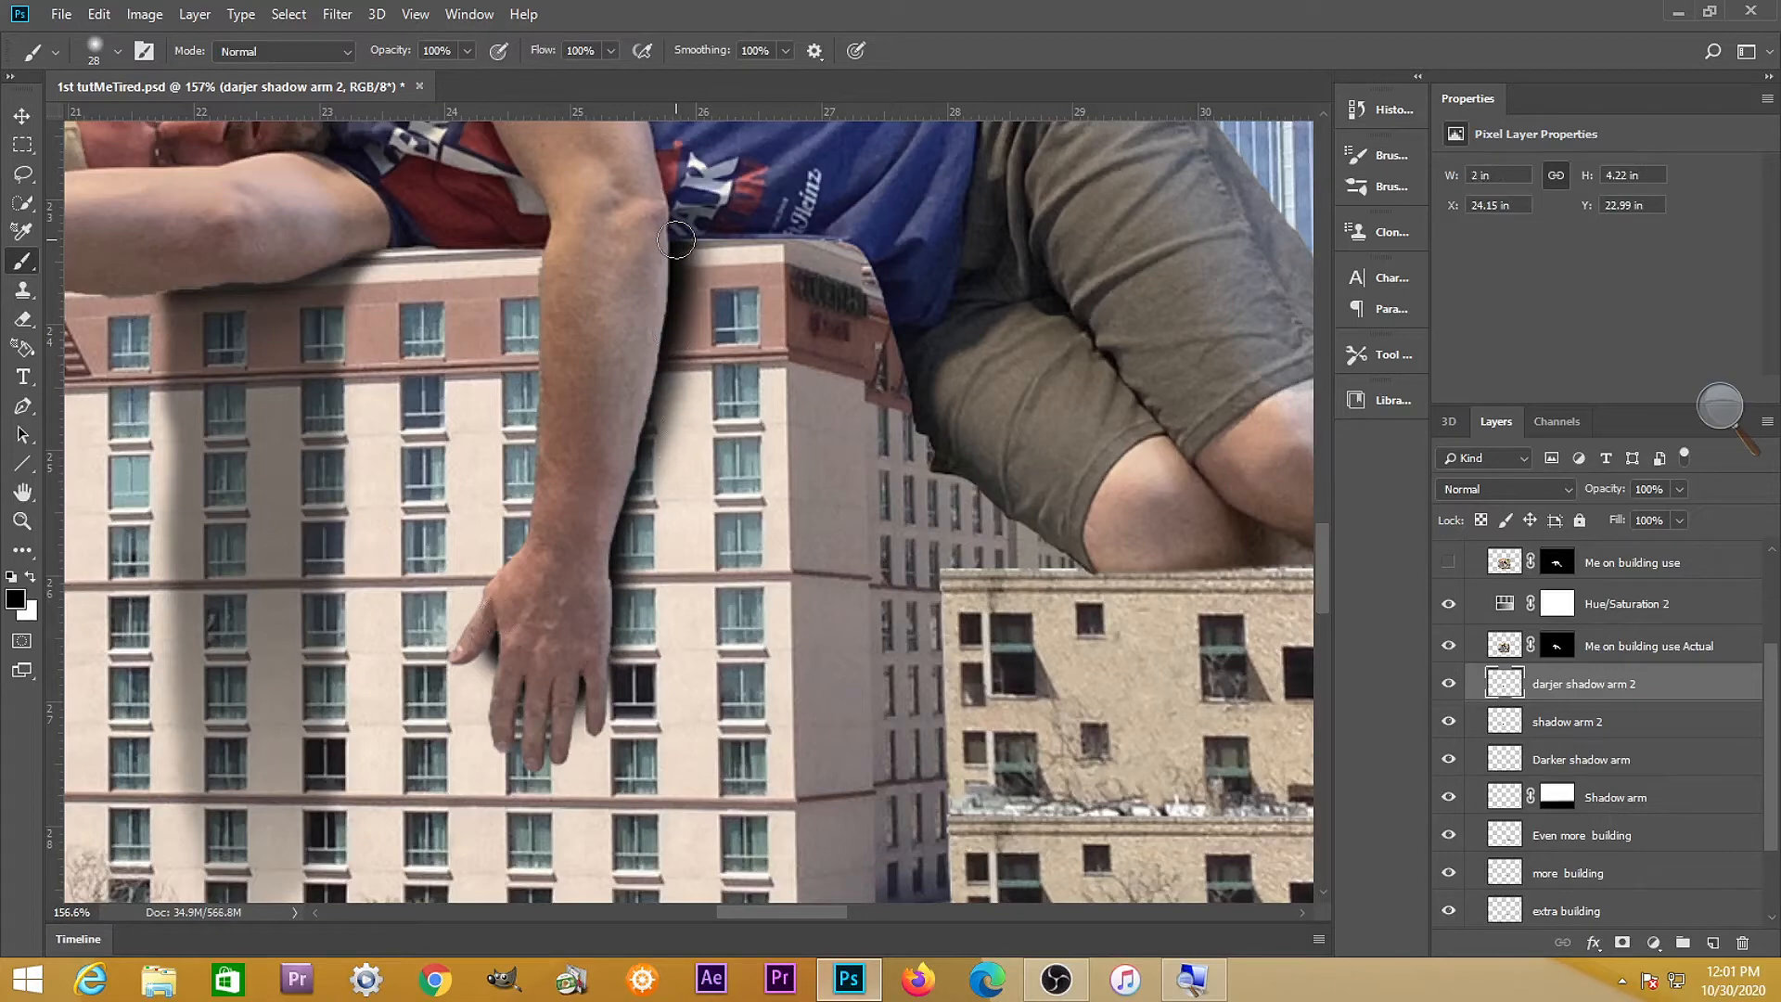
Lower the darjer shadow arm 2 layer's opacity to 52%
scroll(677, 240, "down", 2)
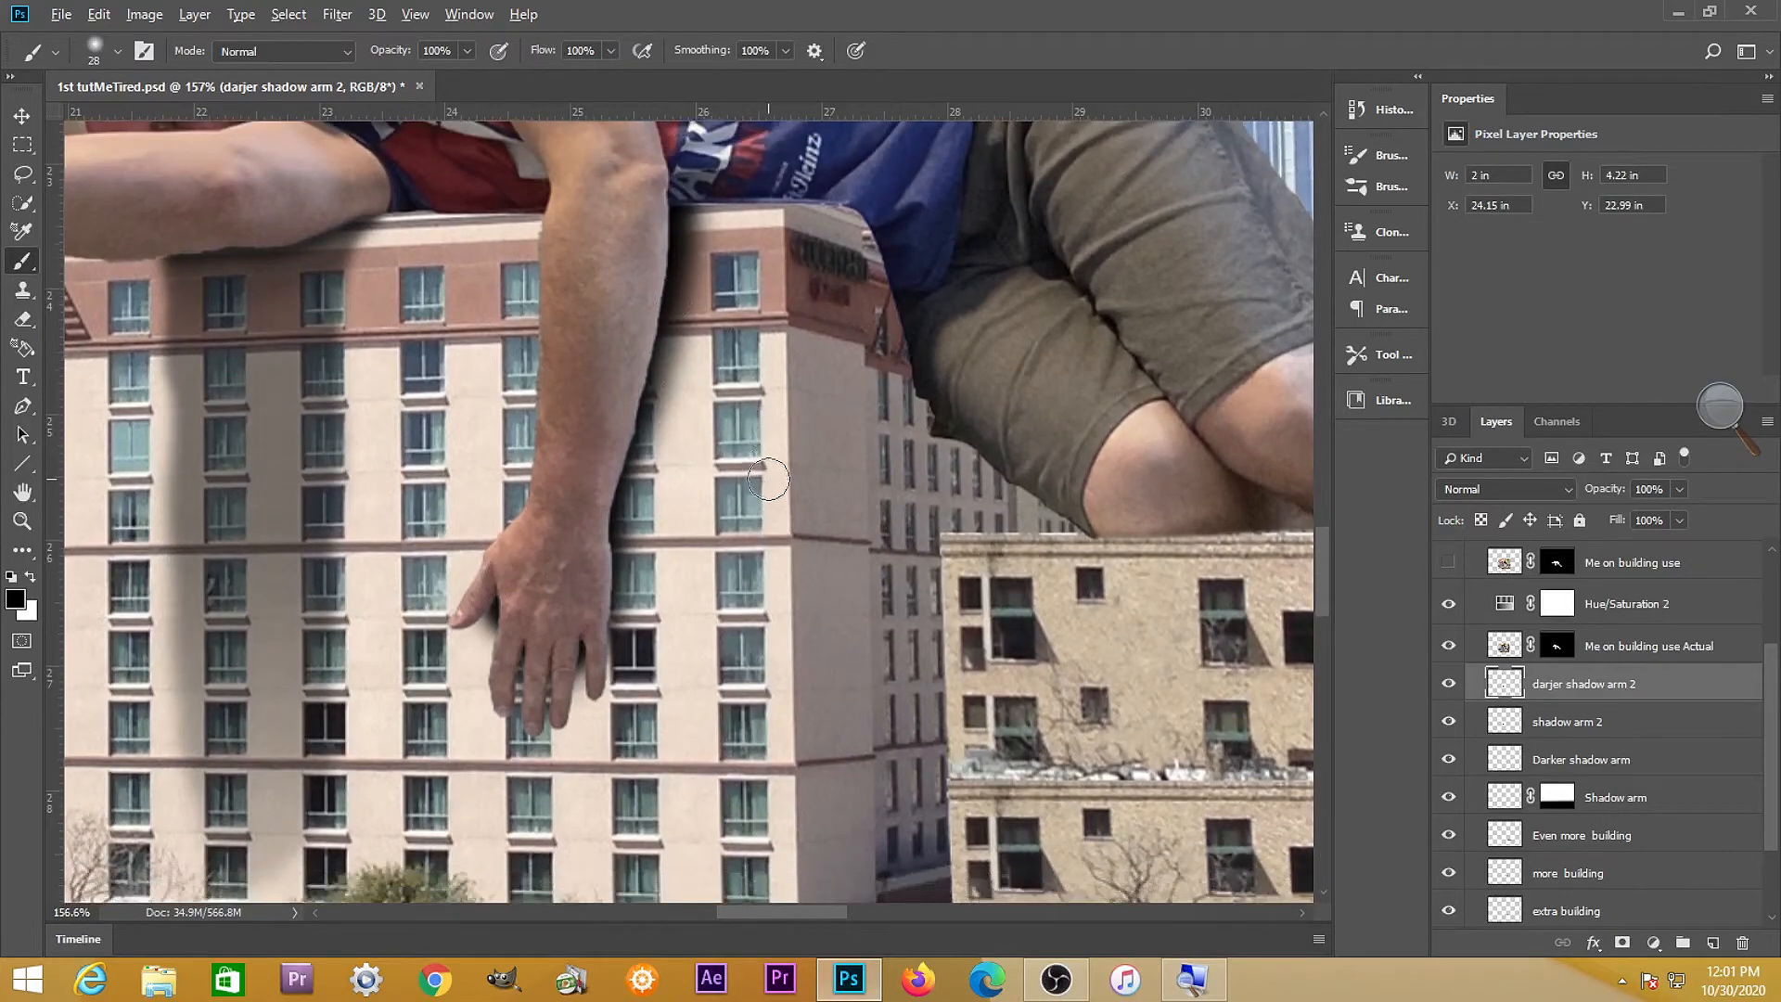
scroll(768, 480, "down", 5)
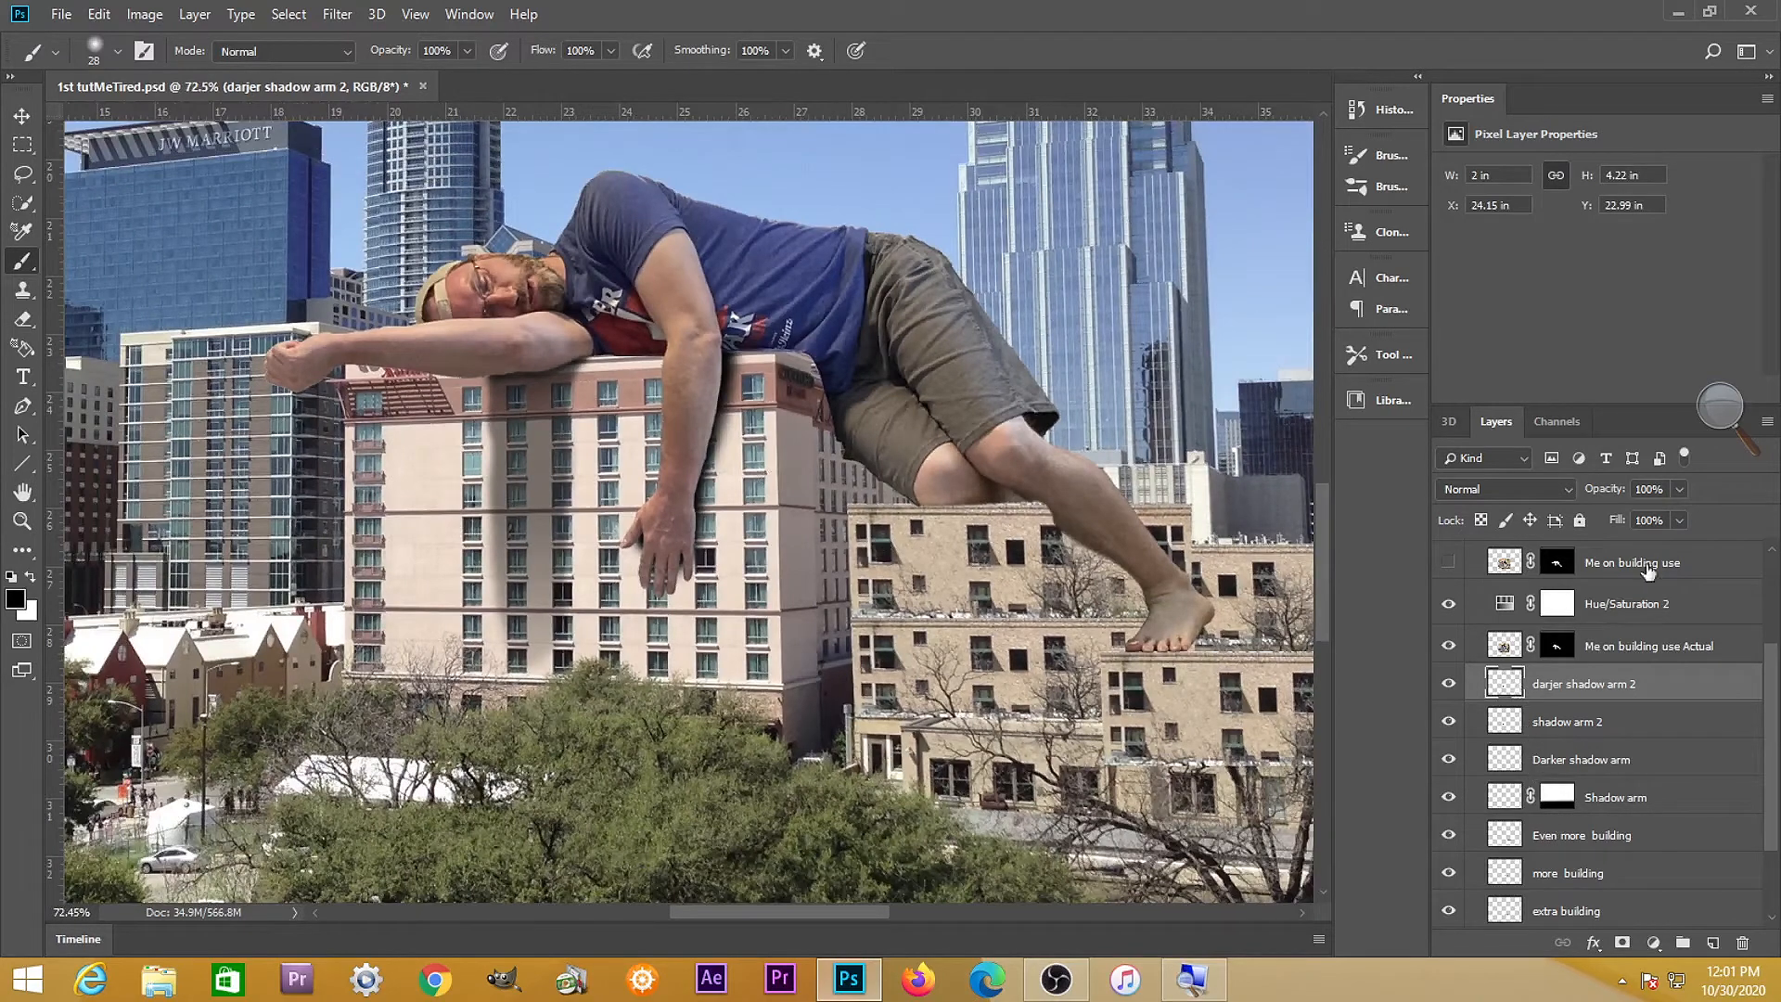
left_click_drag(1675, 513, 1664, 515)
left_click_drag(1651, 514, 1588, 515)
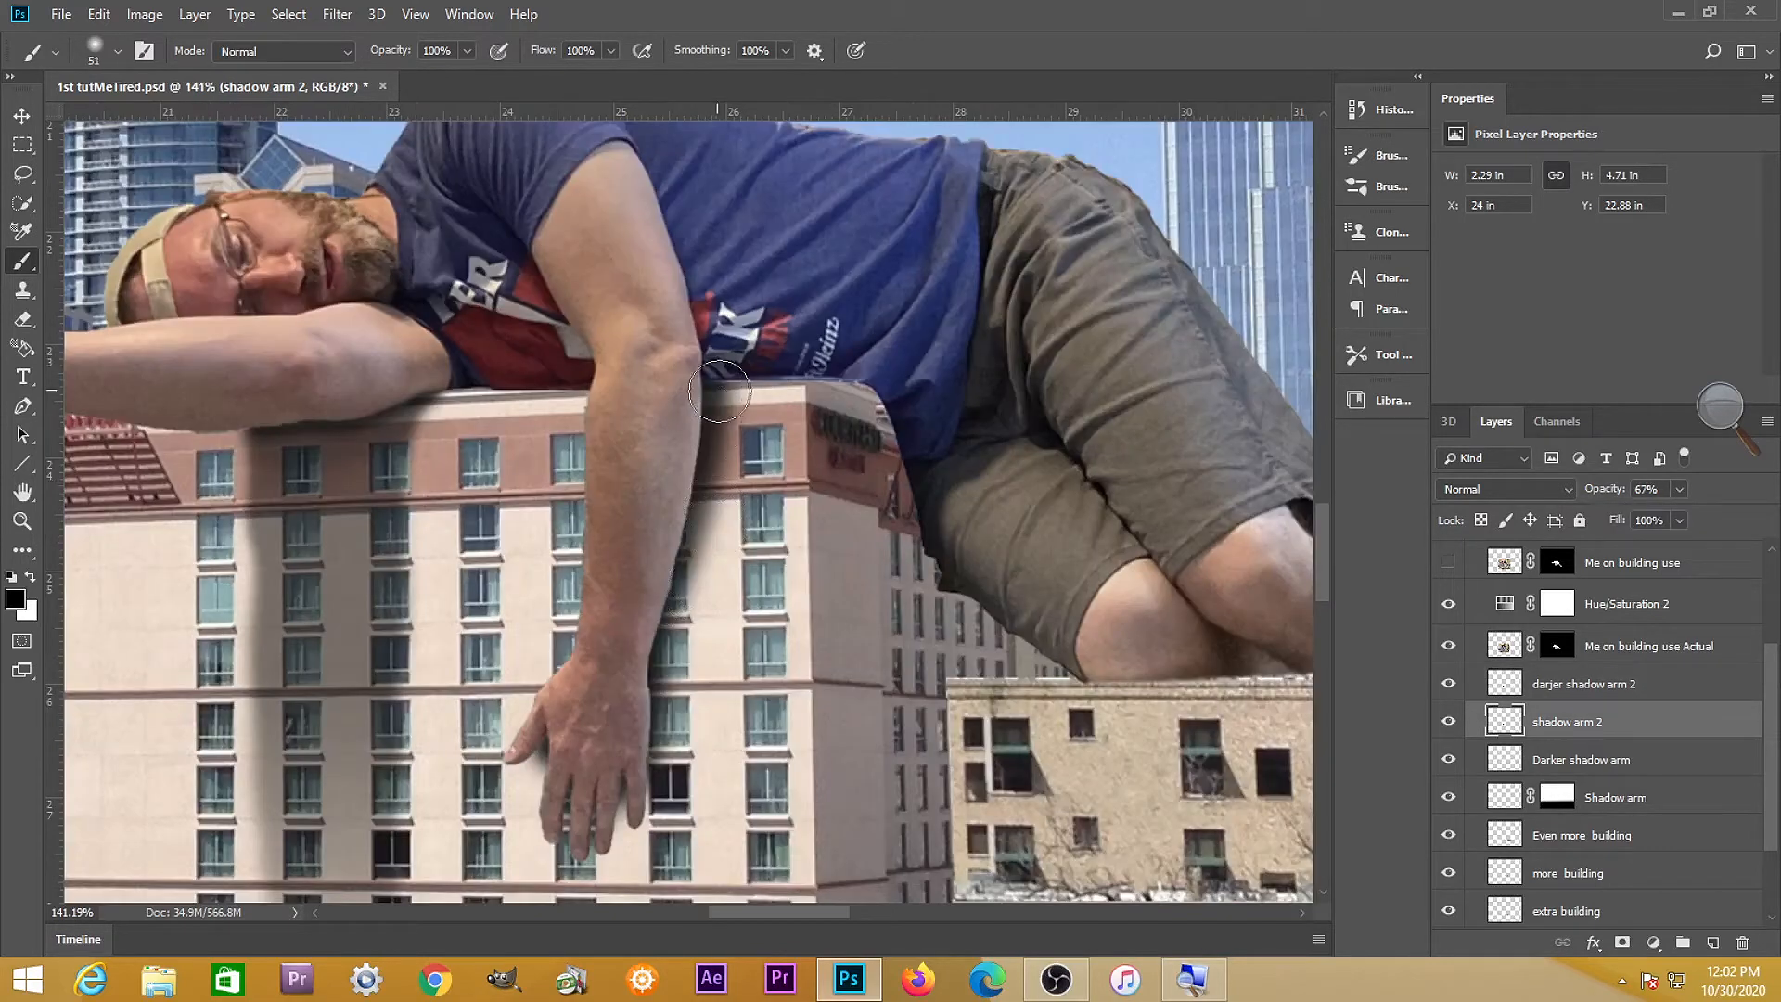
Widen the hanging arm's shadow on the shadow arm 2 layer with a soft 51 px brush
mouse_move(712, 414)
left_mouse_down()
mouse_move(718, 492)
mouse_move(663, 577)
mouse_move(615, 742)
mouse_move(633, 763)
left_mouse_up()
scroll(740, 800, "down", 4)
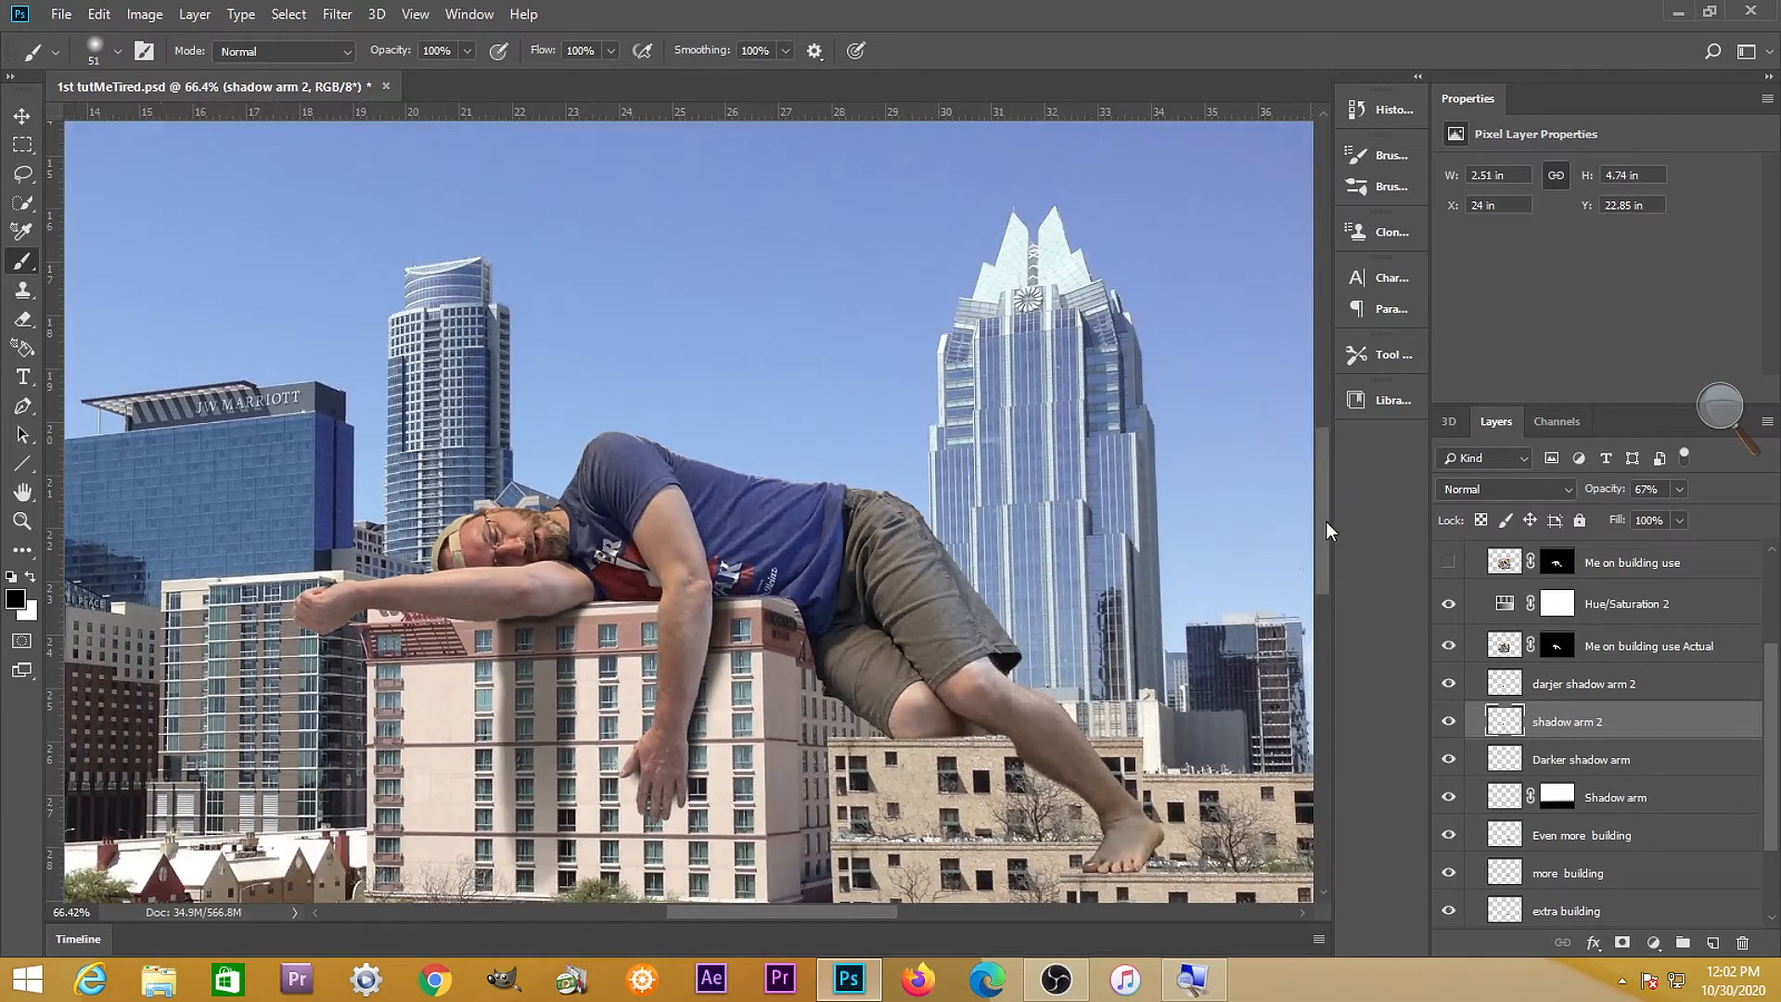
left_click_drag(1327, 522, 1325, 547)
Create a new layer above darjer shadow arm 2 and name it Body shadow
left_click(1582, 683)
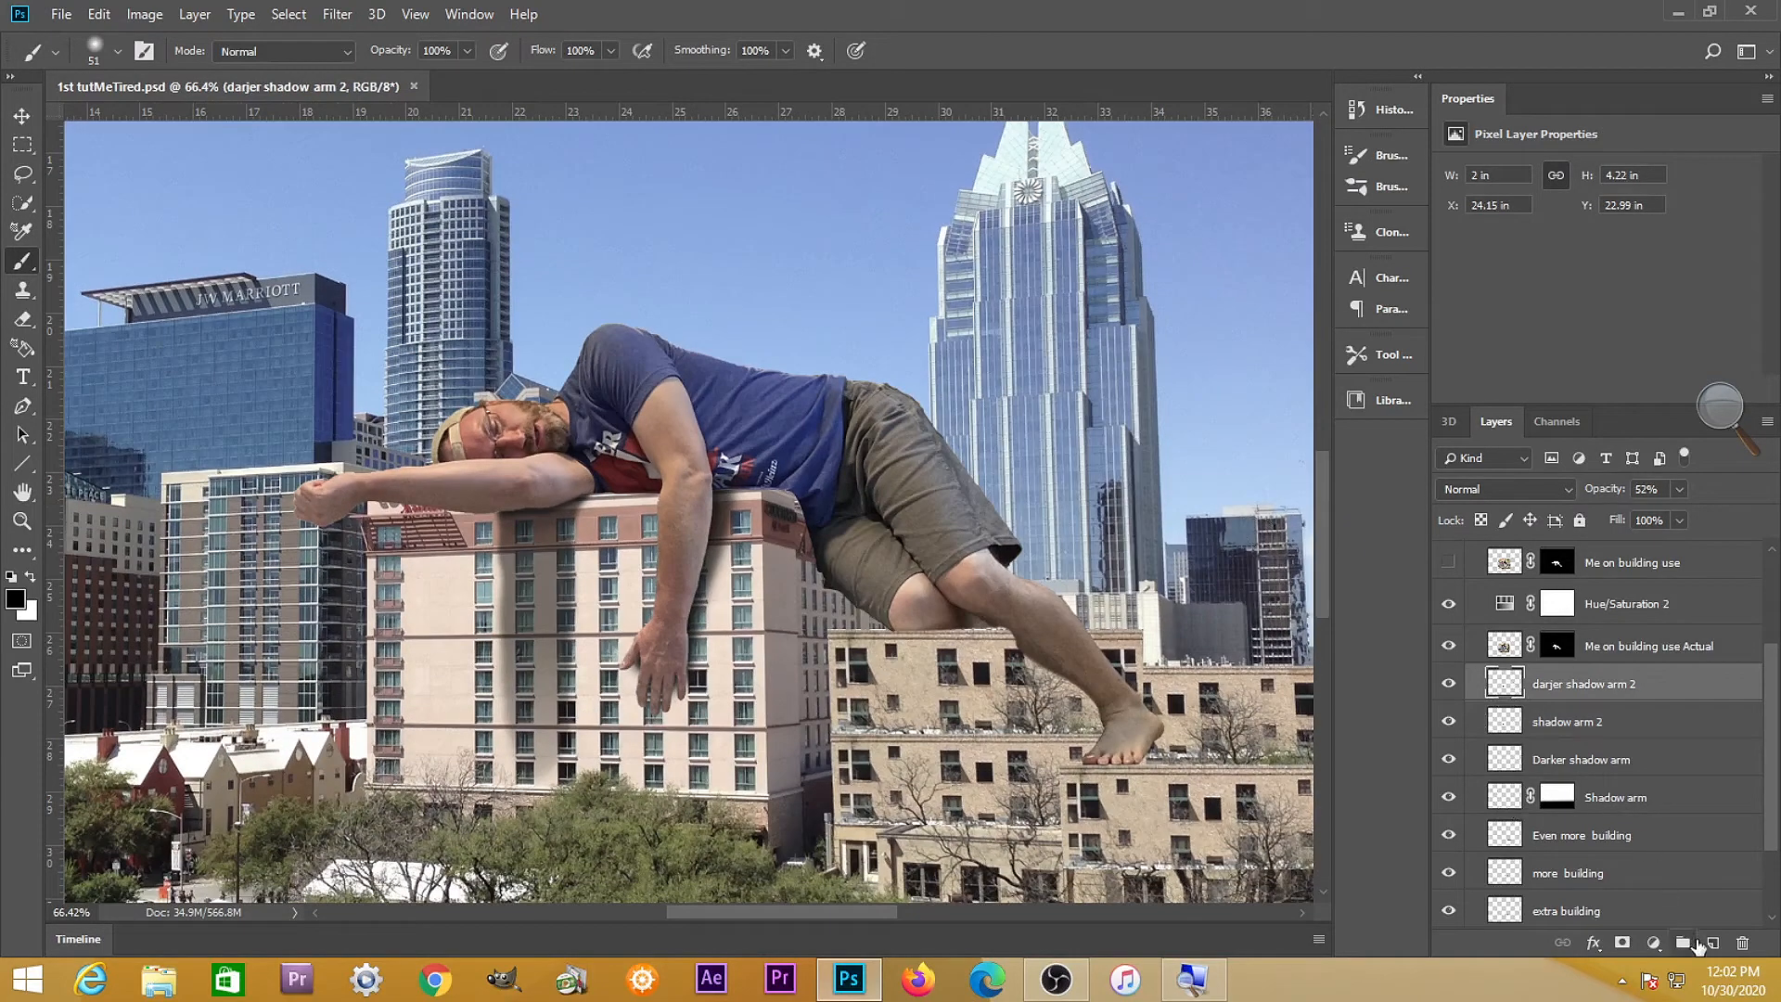
left_click(1712, 943)
double_click(1552, 684)
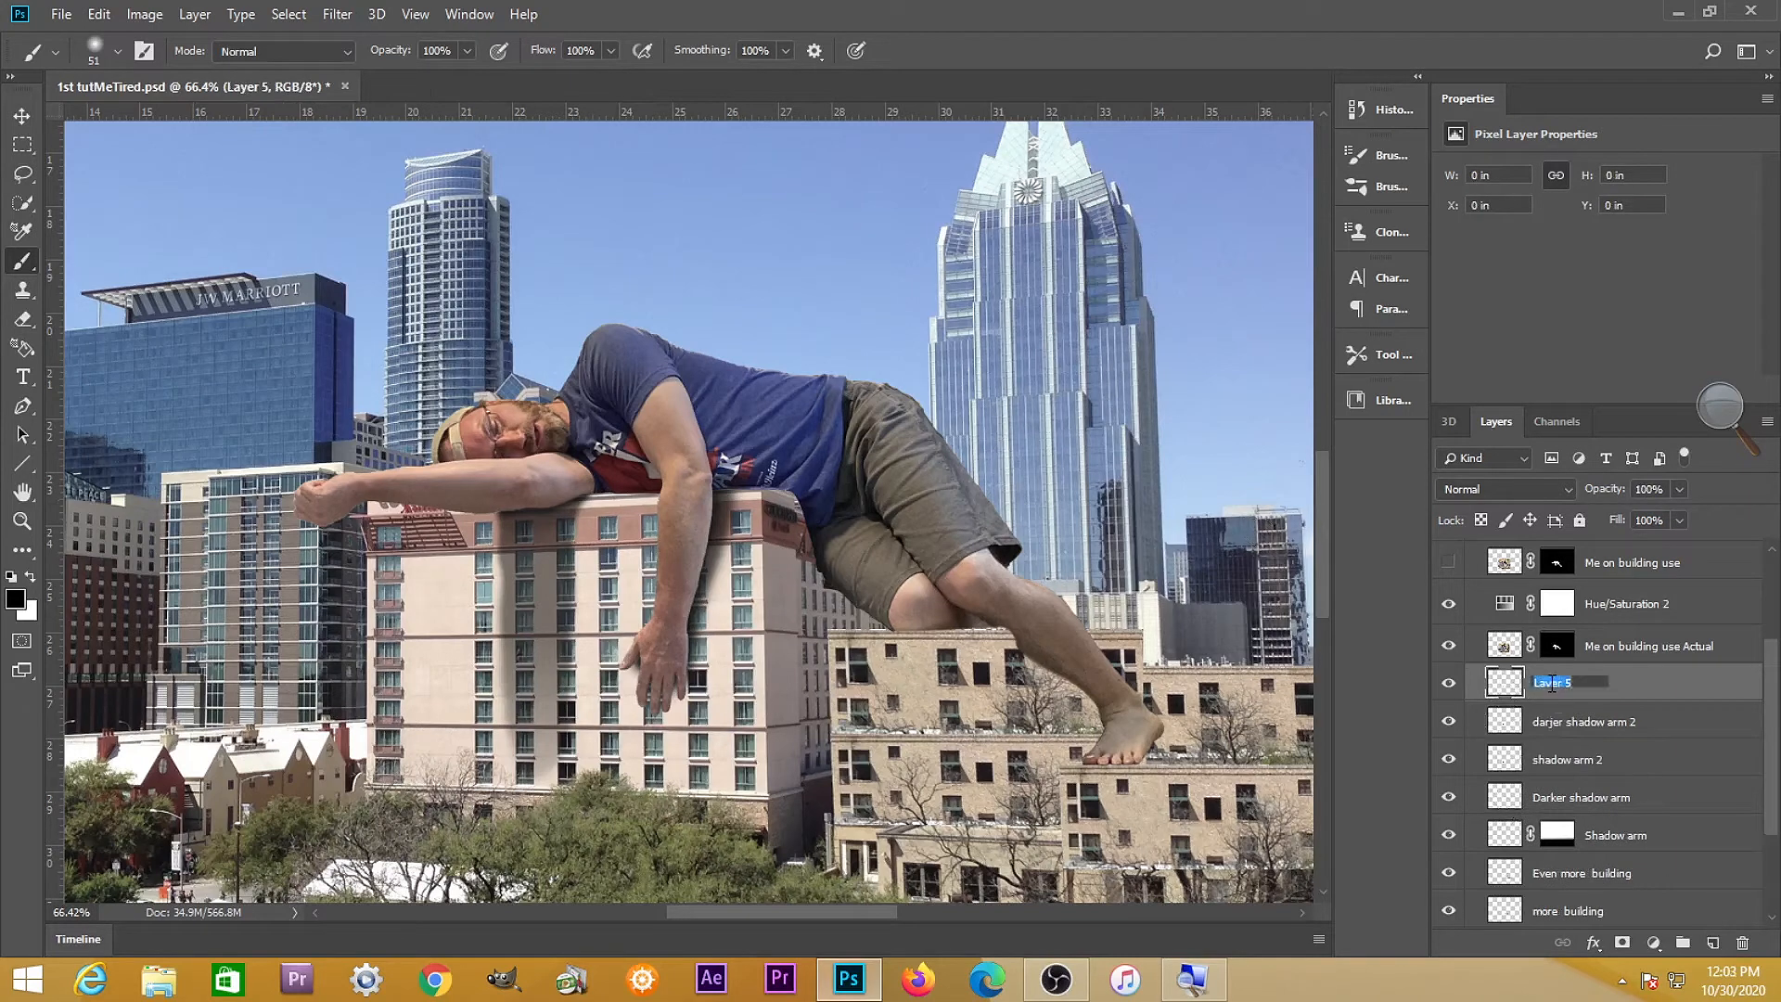
type("Body shadow")
key("Return")
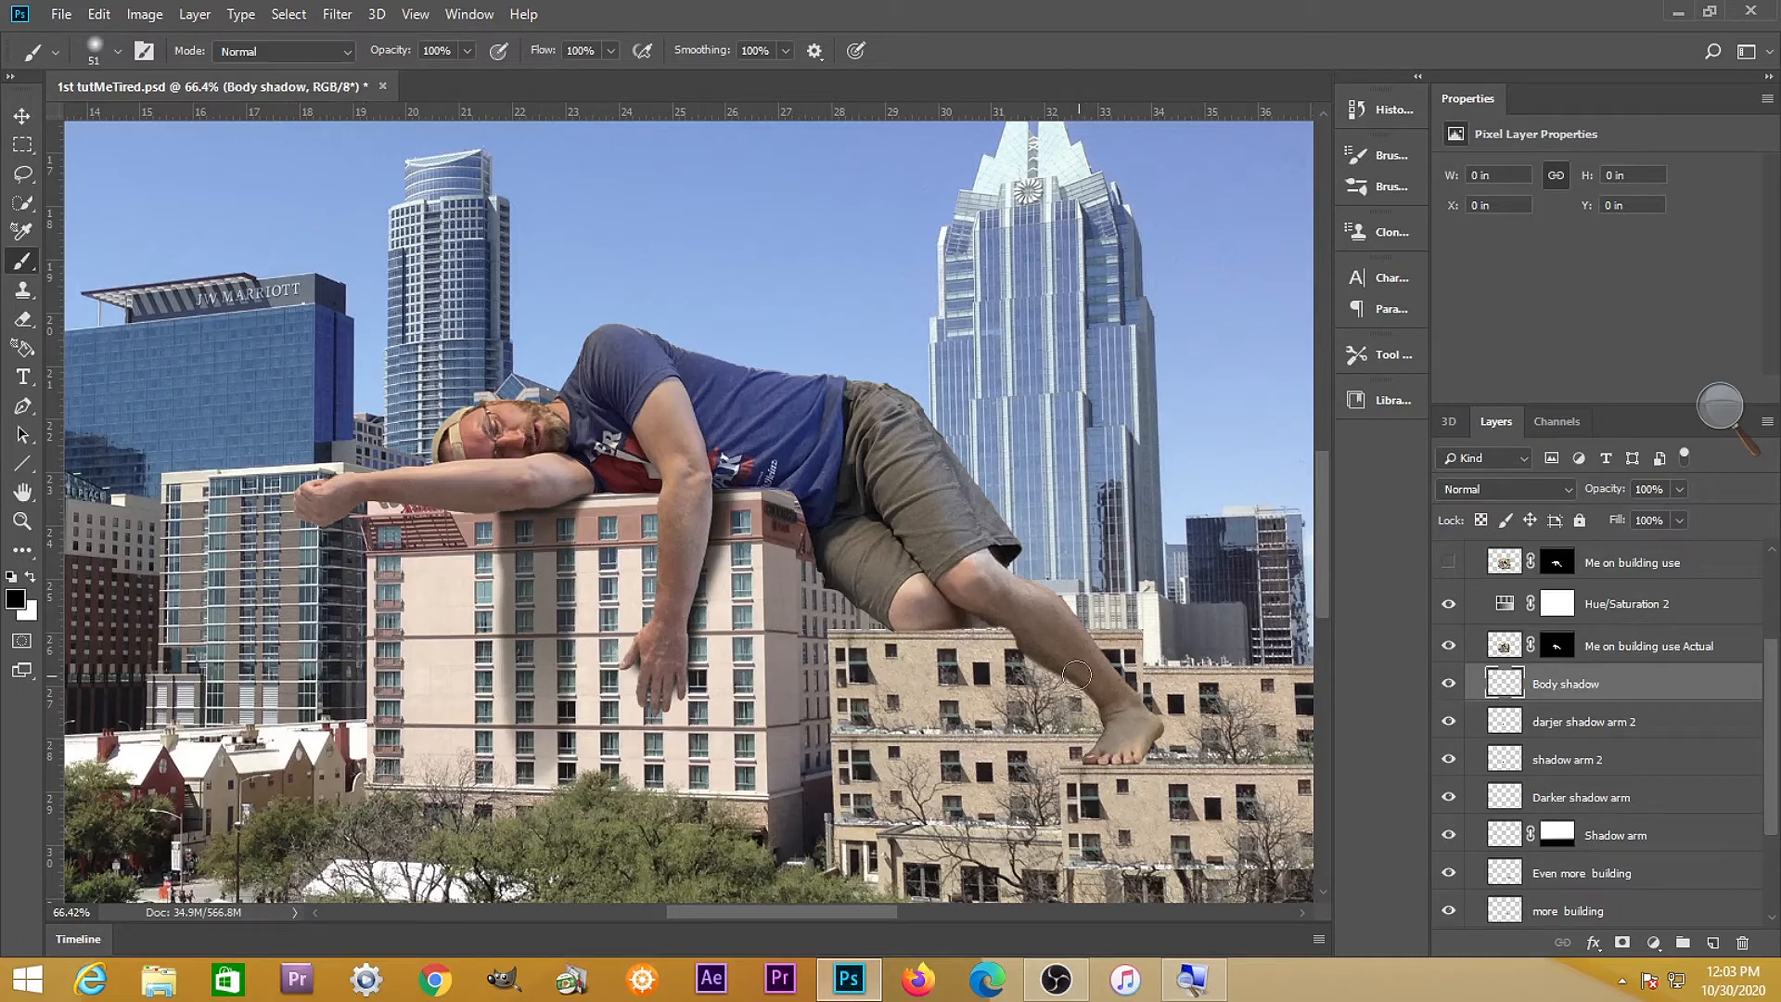
Paint a diagonal black shadow below the bent legs from knee to foot on the tan building, starting with a soft 26 px brush
scroll(1019, 677, "up", 3)
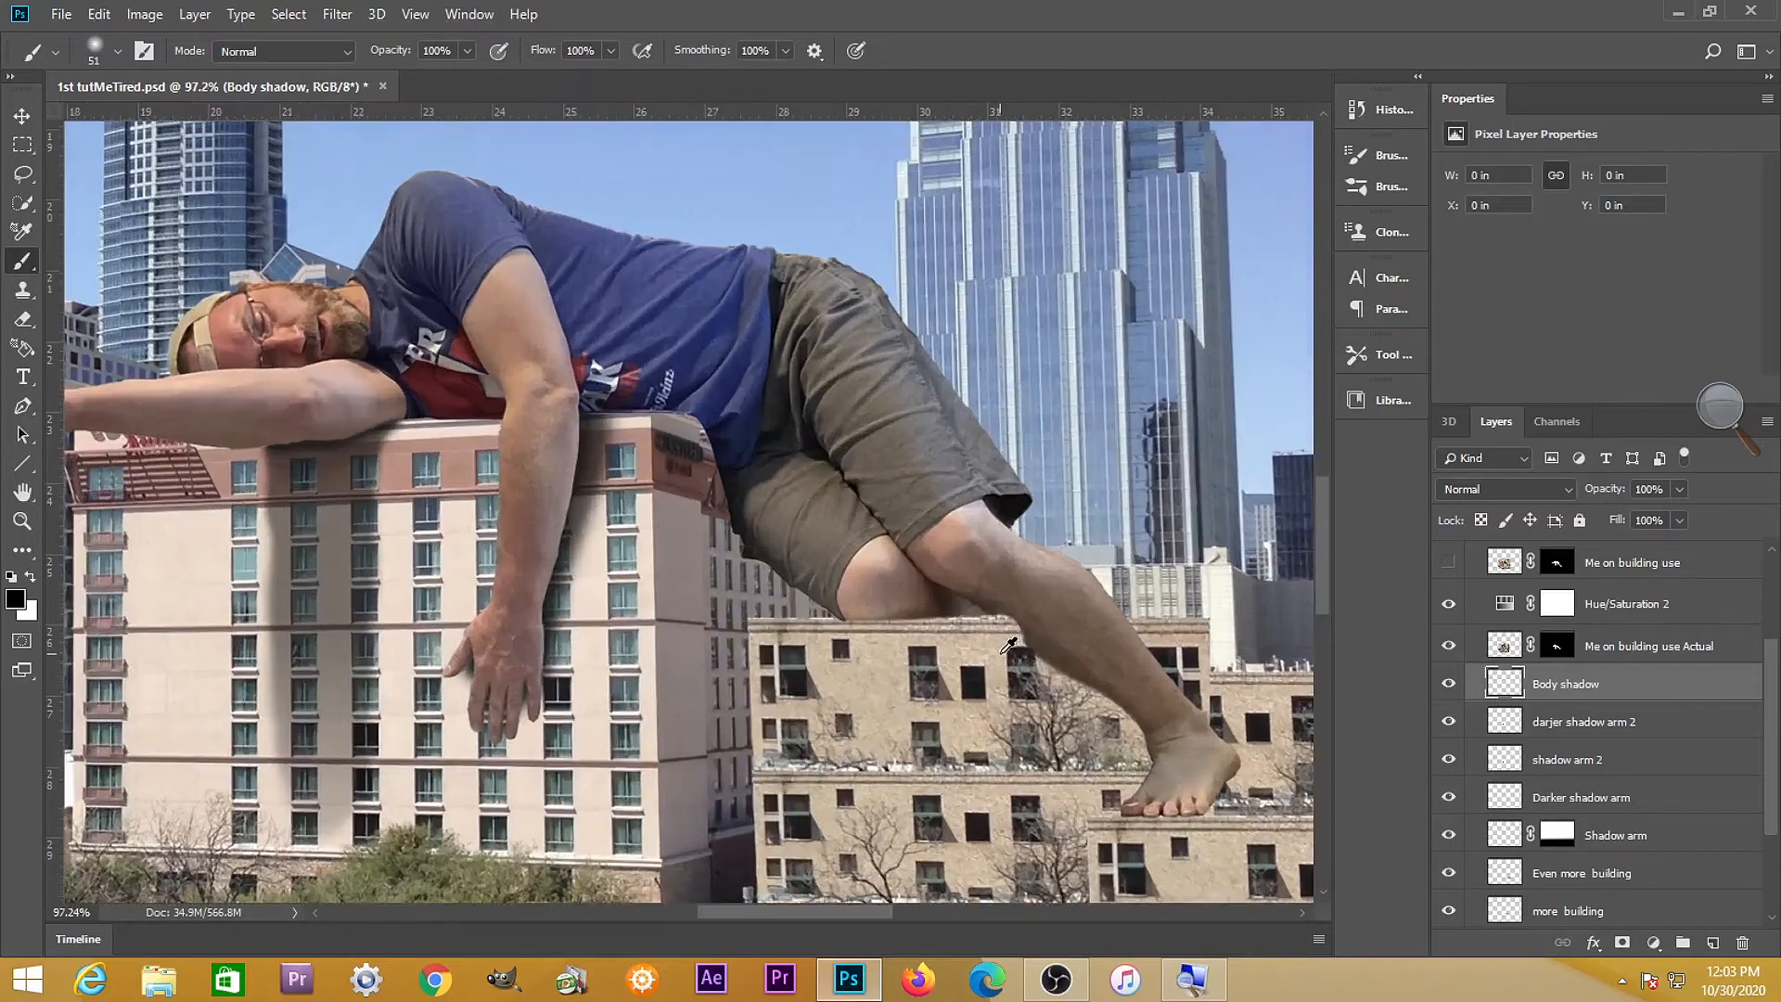
left_click_drag(918, 626, 902, 623)
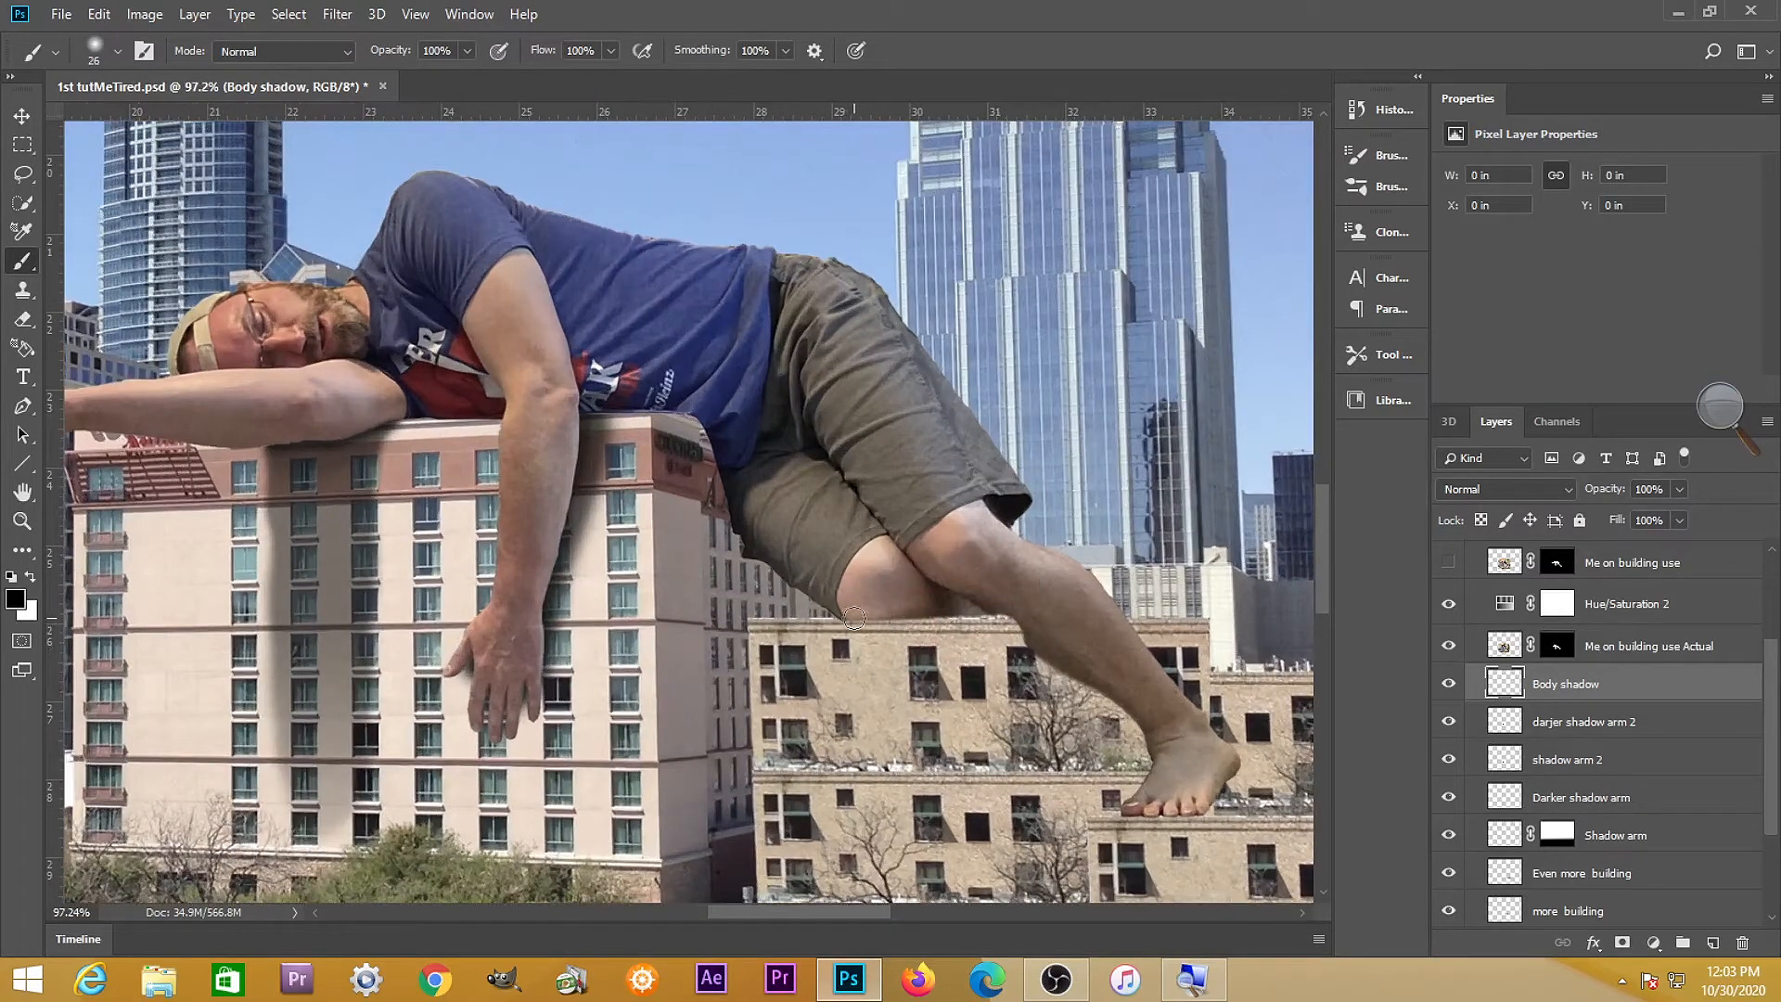
left_click(854, 617)
left_click(1155, 762, "shift")
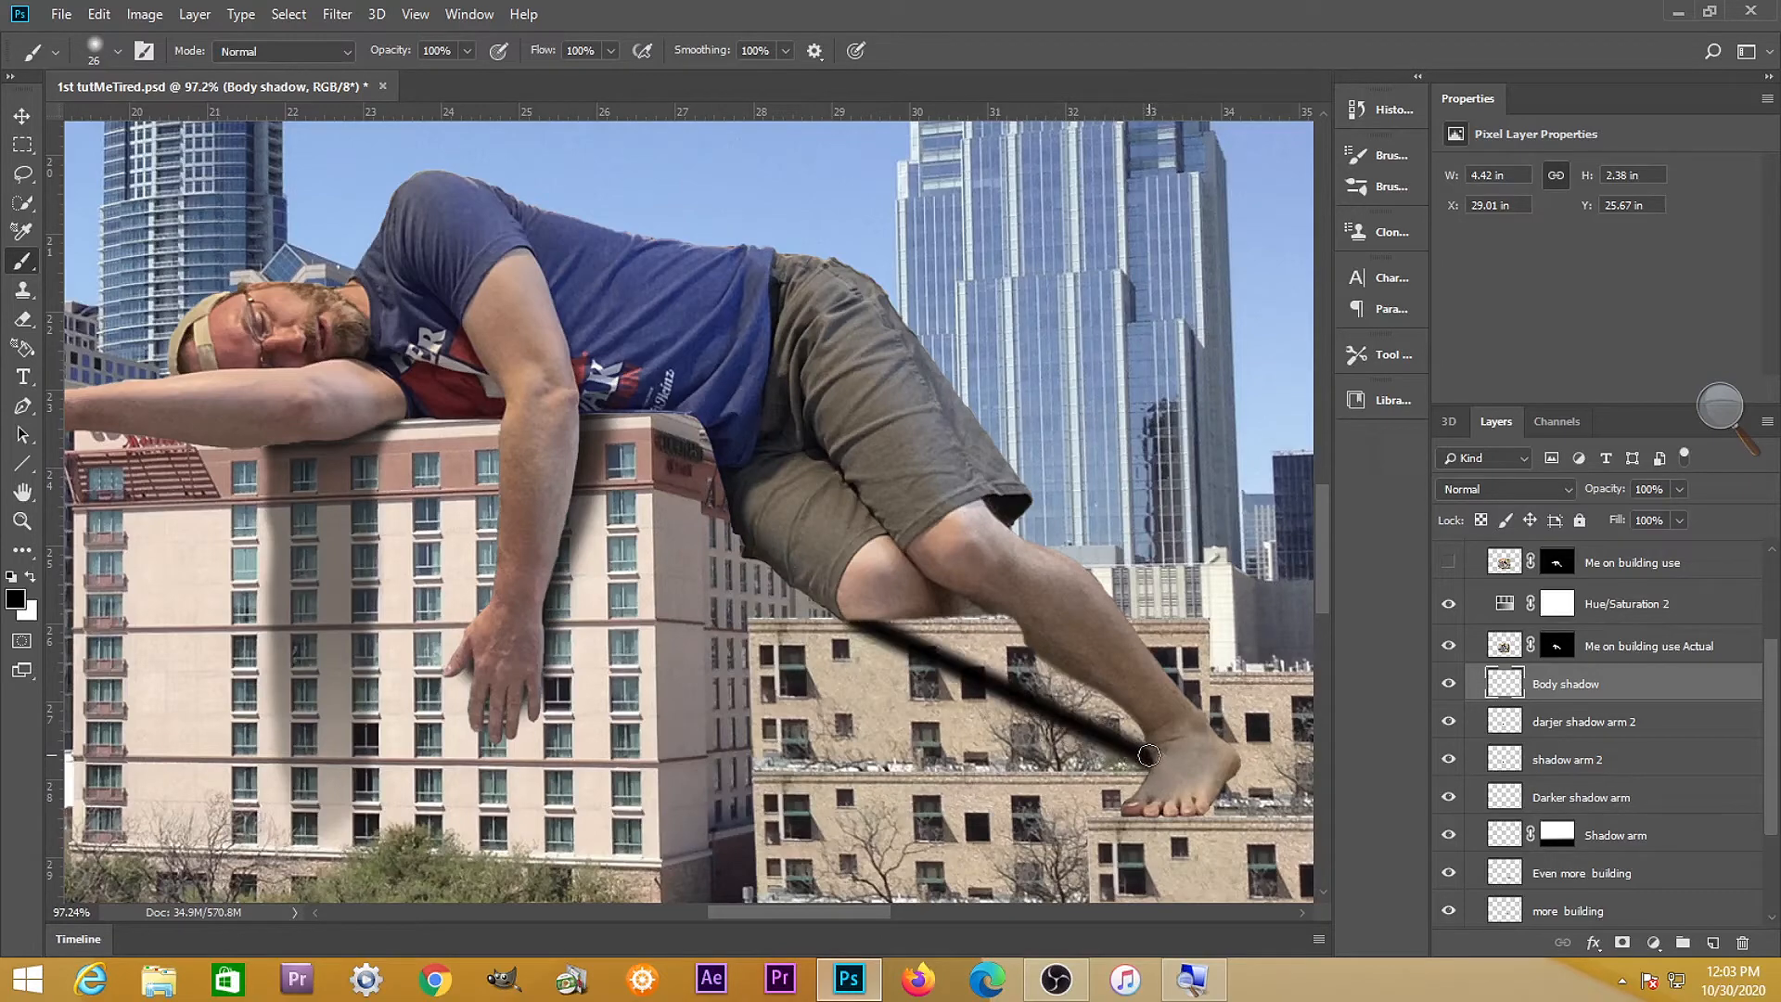
mouse_move(1148, 756)
left_mouse_down()
mouse_move(902, 617)
mouse_move(1113, 697)
mouse_move(976, 673)
mouse_move(1104, 709)
left_mouse_up()
scroll(1113, 697, "up", 5)
Lower the Body shadow layer's opacity to 61%
scroll(1103, 710, "down", 8)
left_click(1679, 489)
left_click_drag(1667, 510, 1647, 519)
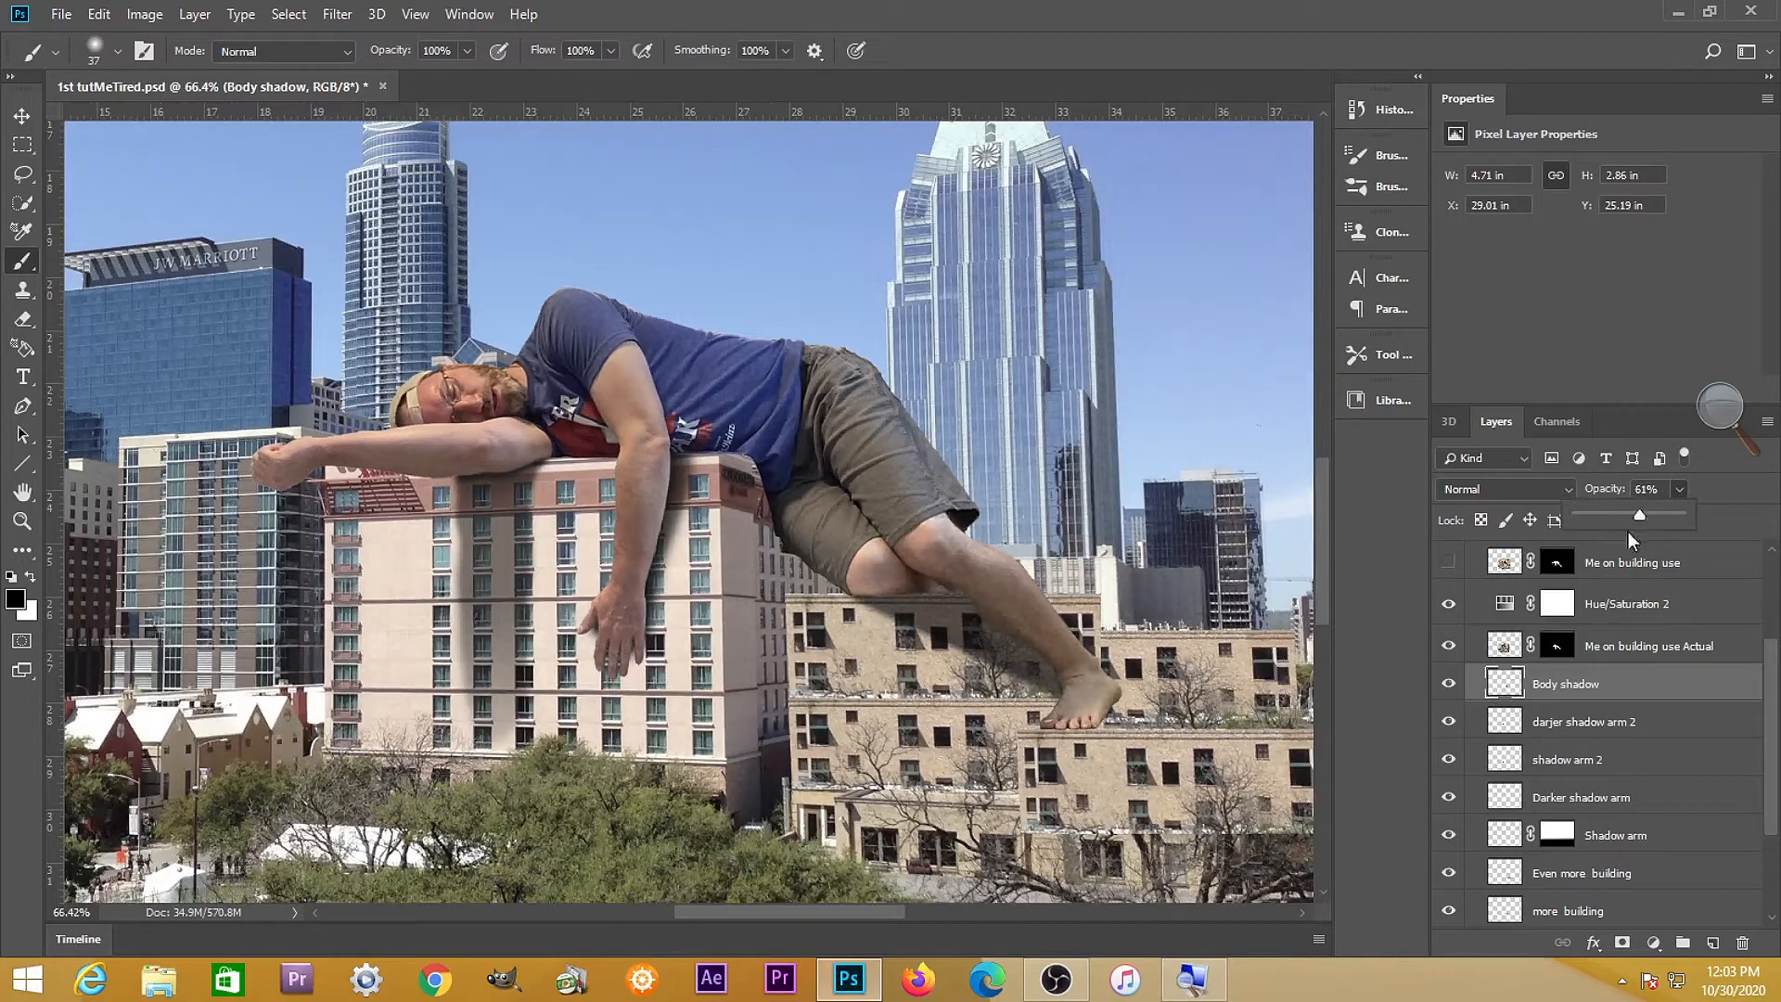
Create a new layer above Body shadow and name it Knee shadow
left_click(1514, 693)
left_click(1713, 942)
double_click(1559, 684)
type("Knee shadow")
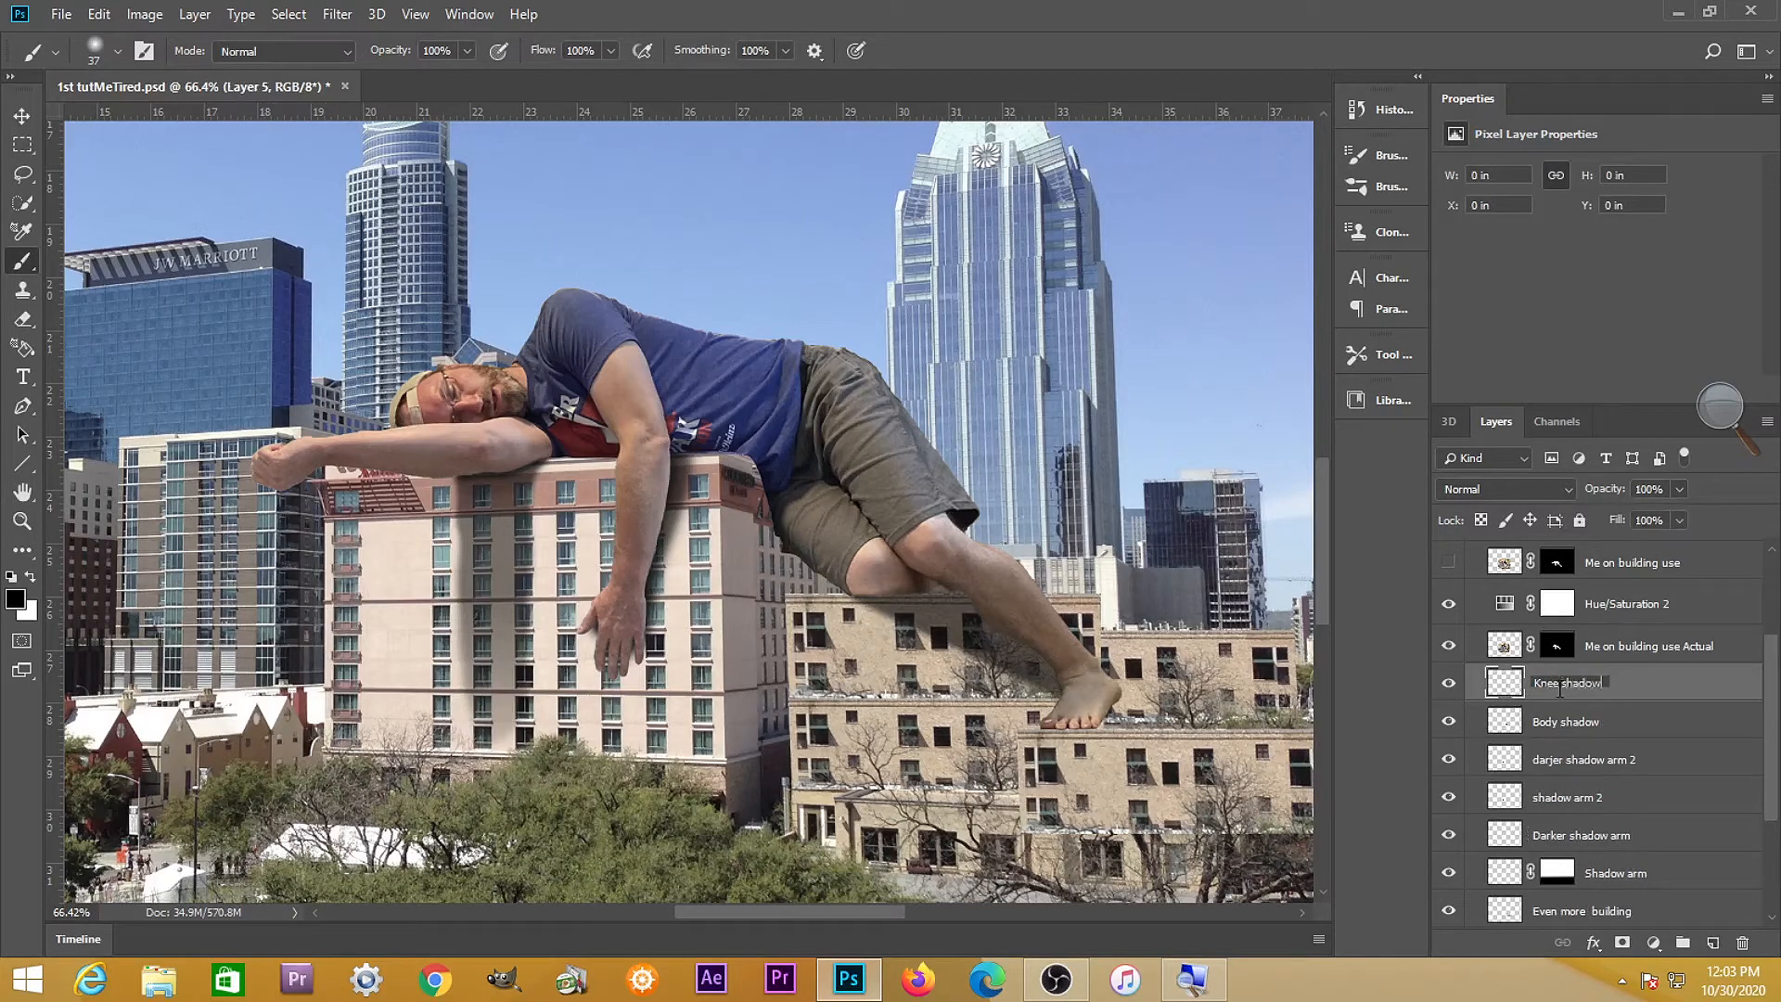
key("Return")
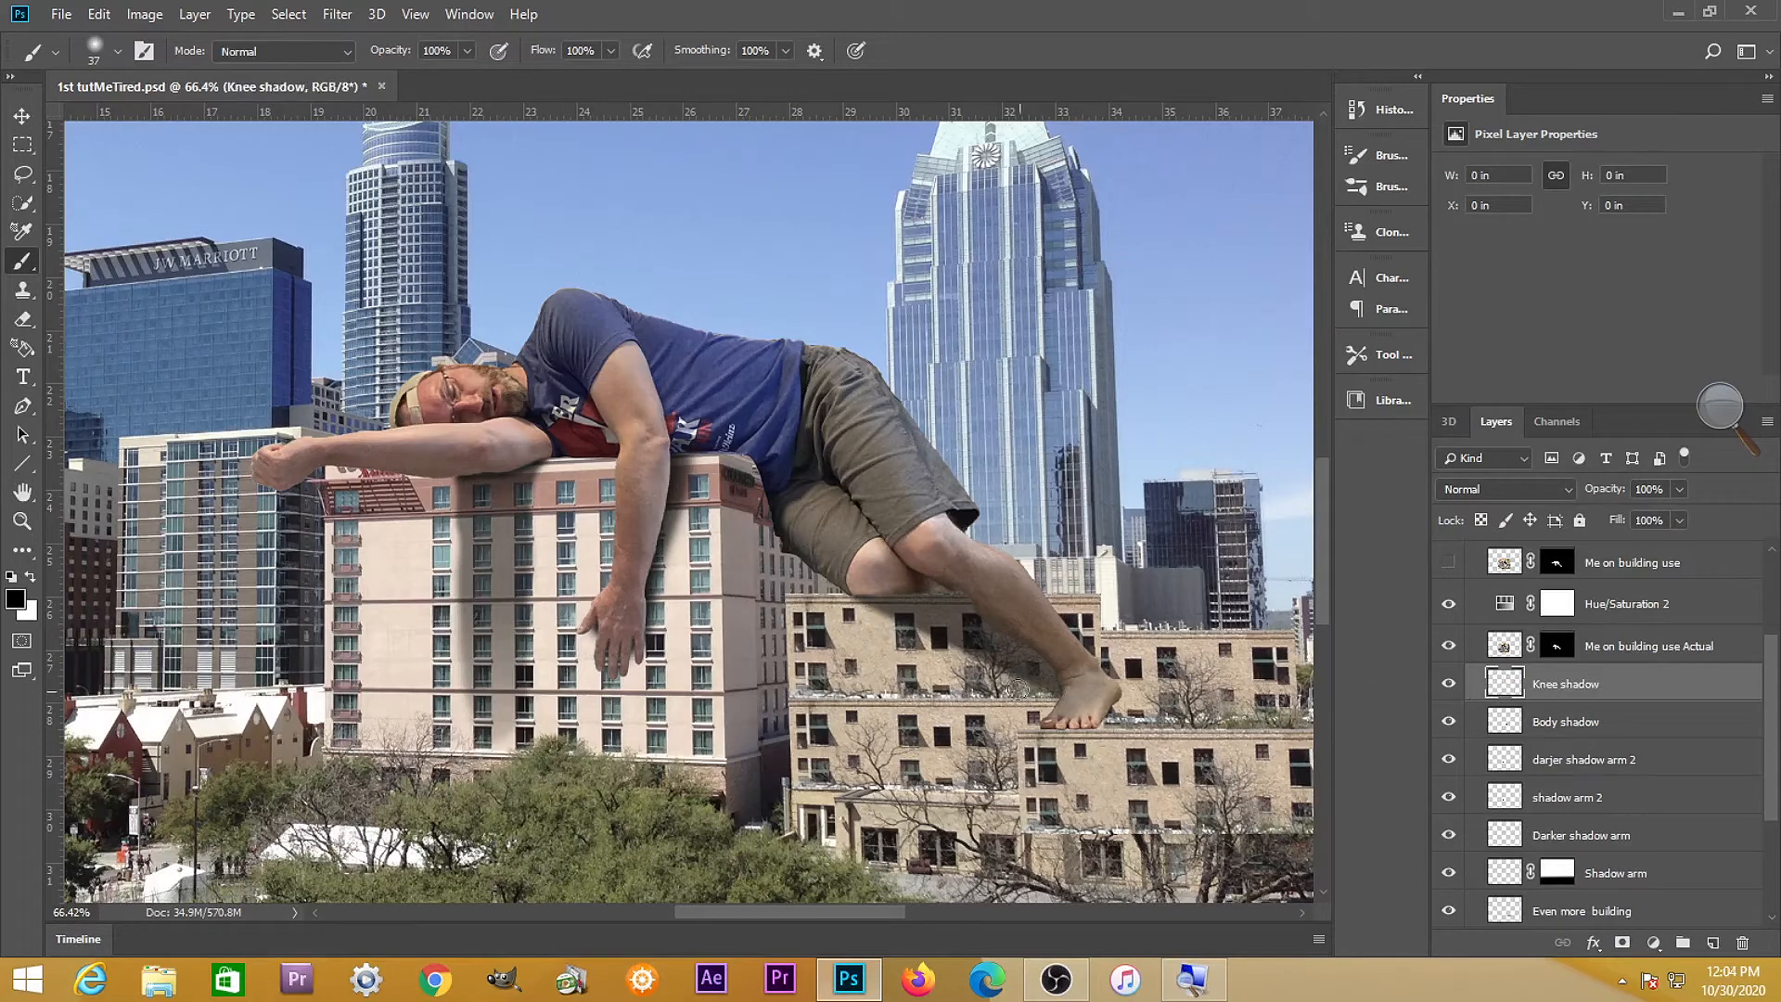
Paint a thin black contact shadow under the knees along the tan building's roof edge with a soft 21 px brush
scroll(882, 611, "up", 5)
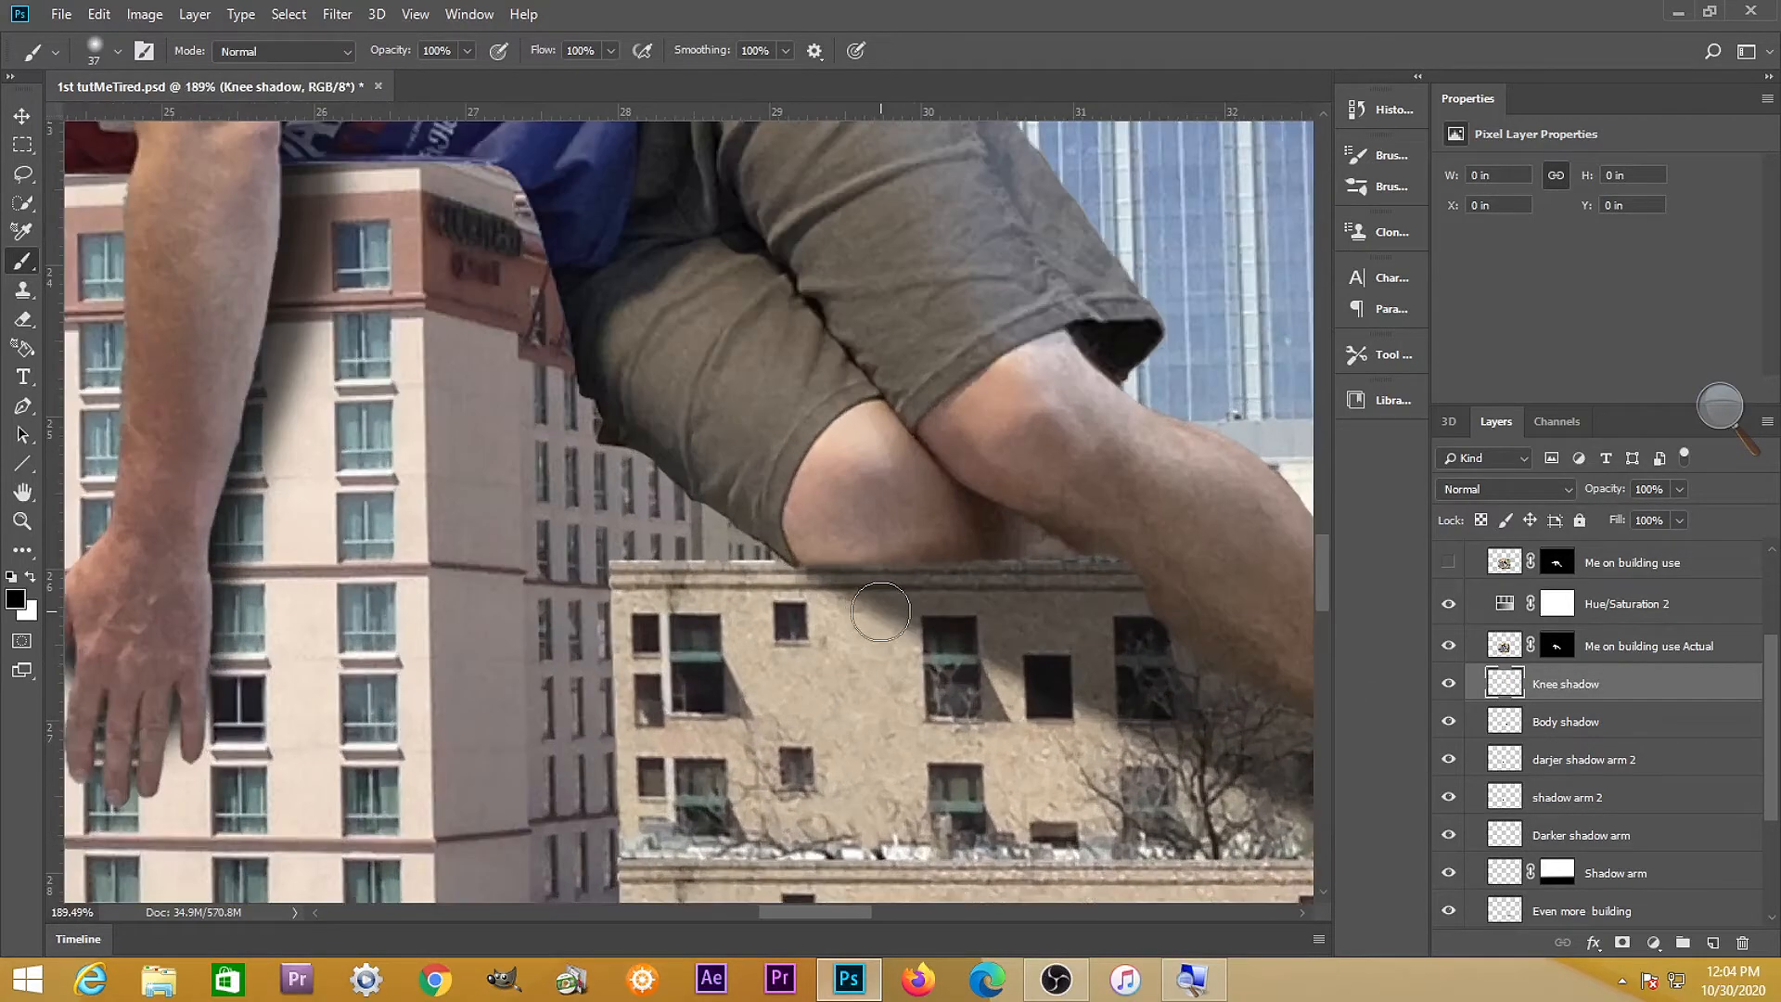
mouse_move(881, 611)
left_mouse_down()
mouse_move(814, 557)
mouse_move(1170, 565)
left_mouse_up()
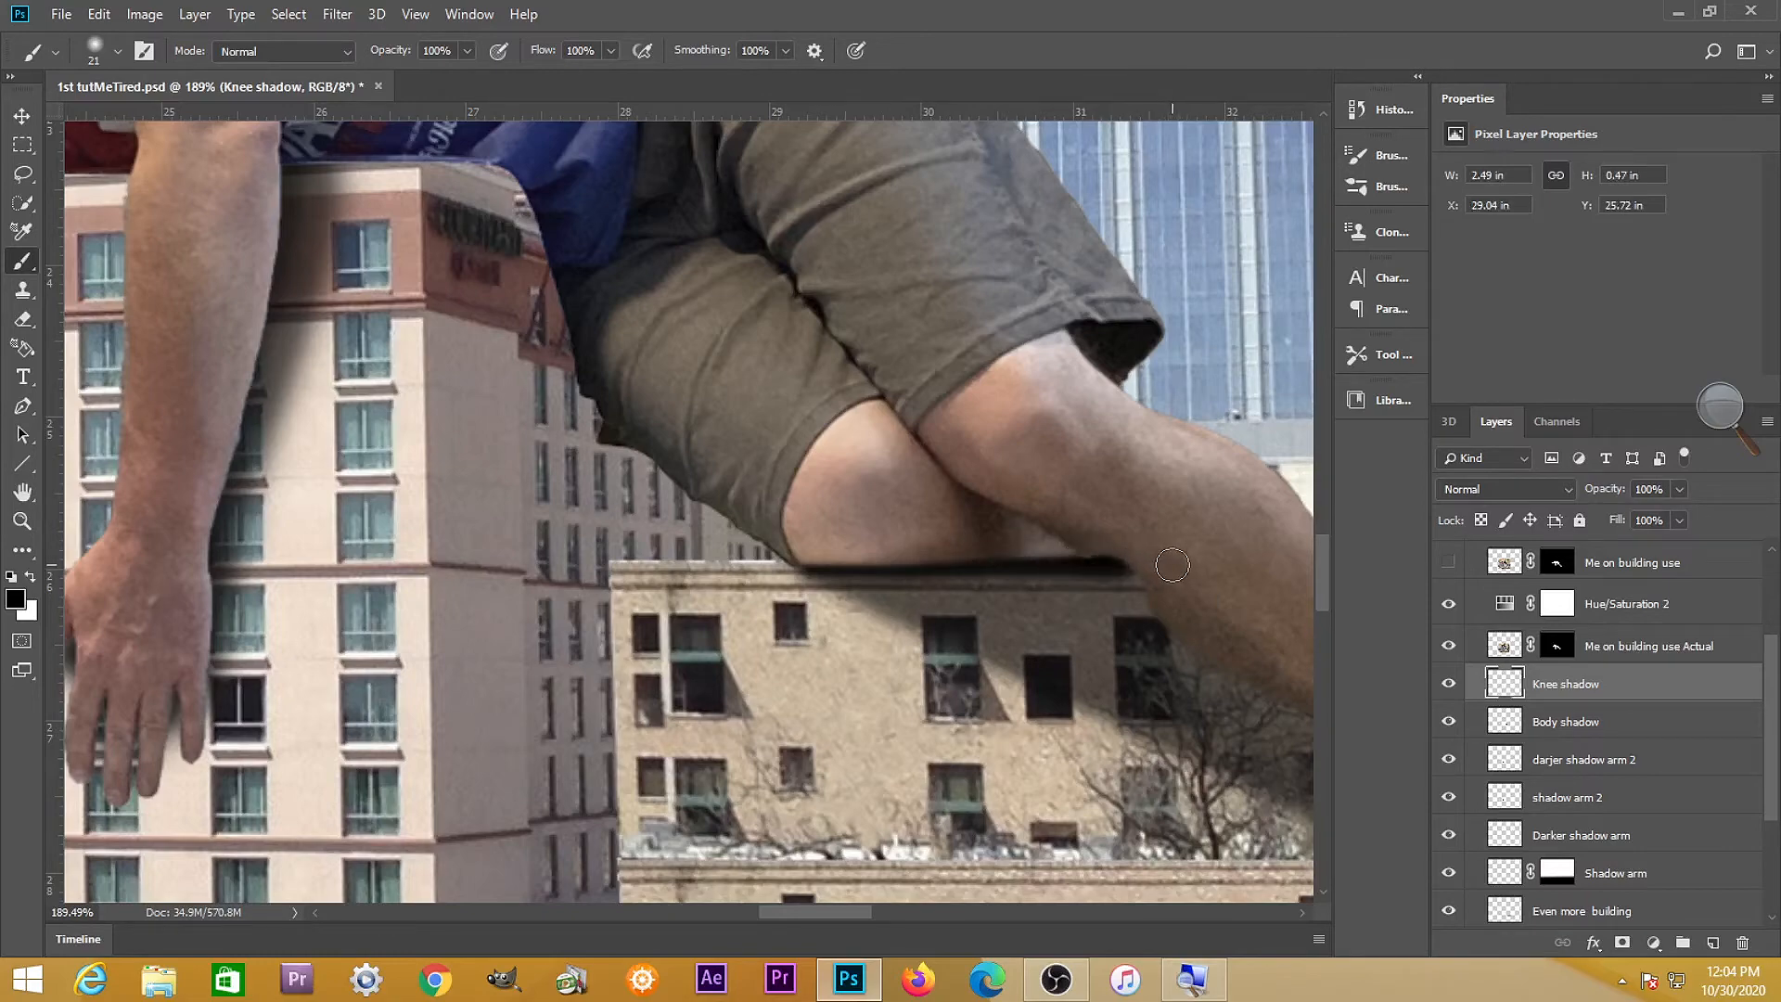
scroll(1171, 565, "down", 6)
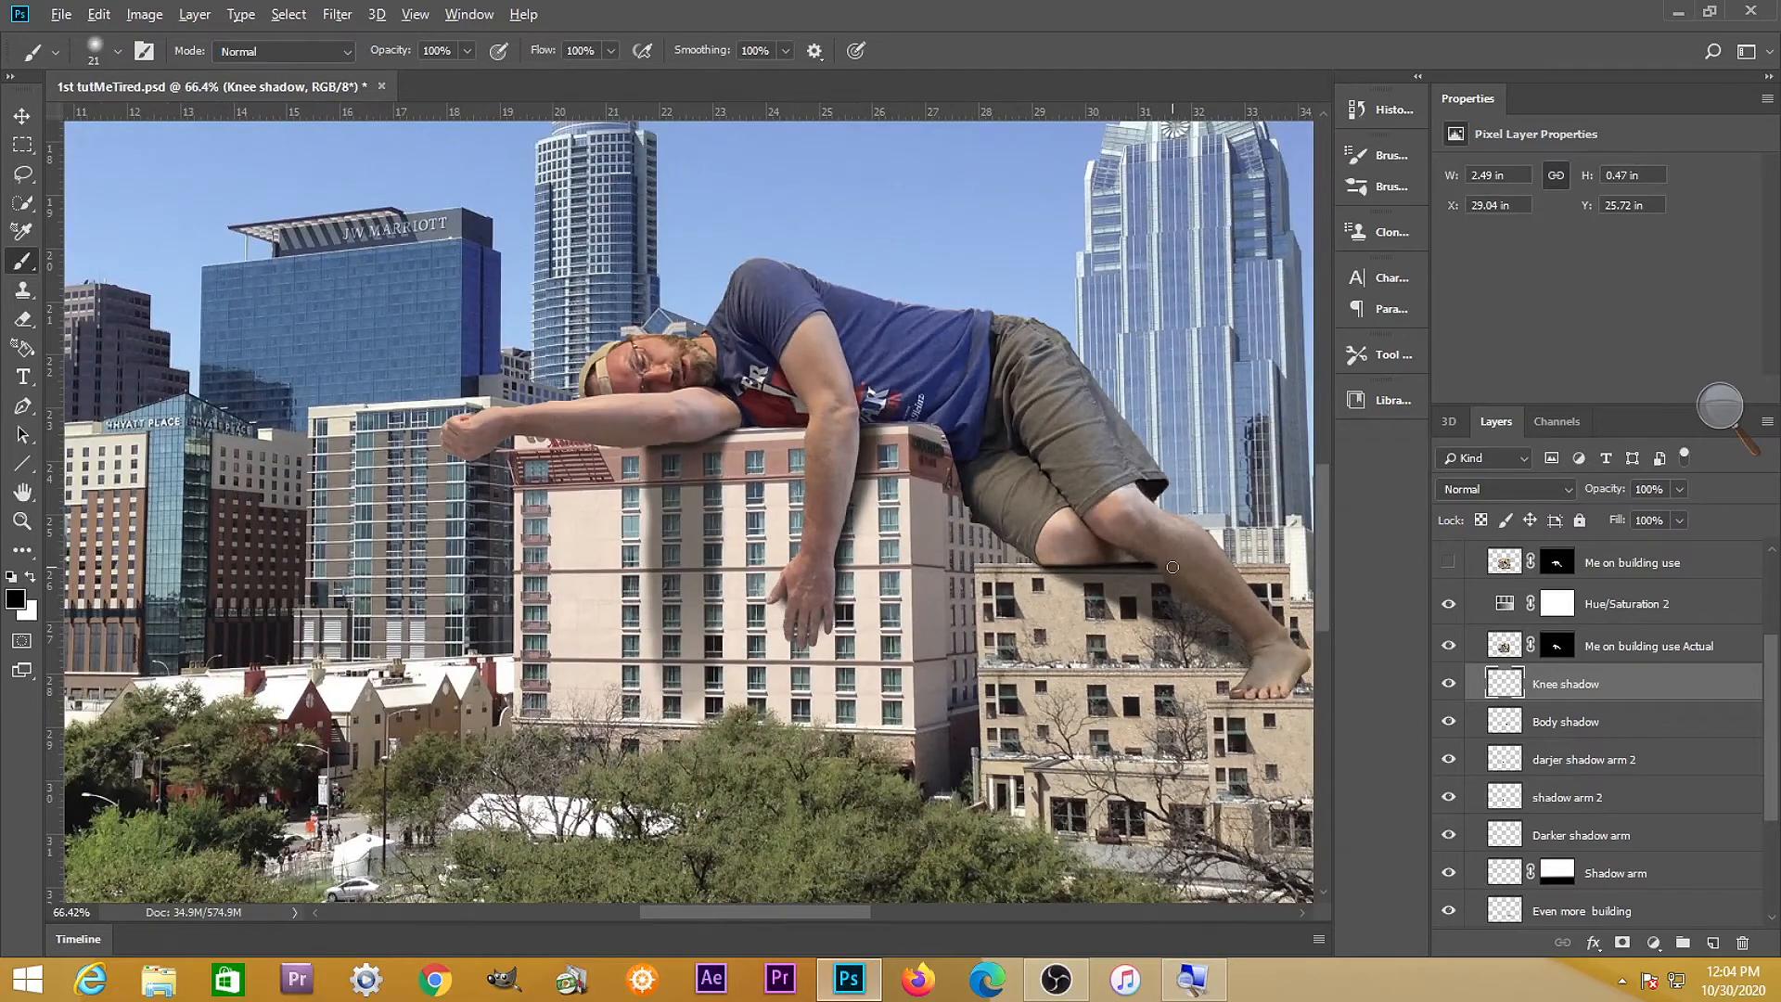
Lower the Knee shadow layer's opacity to 71%
scroll(1172, 565, "down", 1)
left_click(1675, 492)
left_click_drag(1661, 509, 1650, 510)
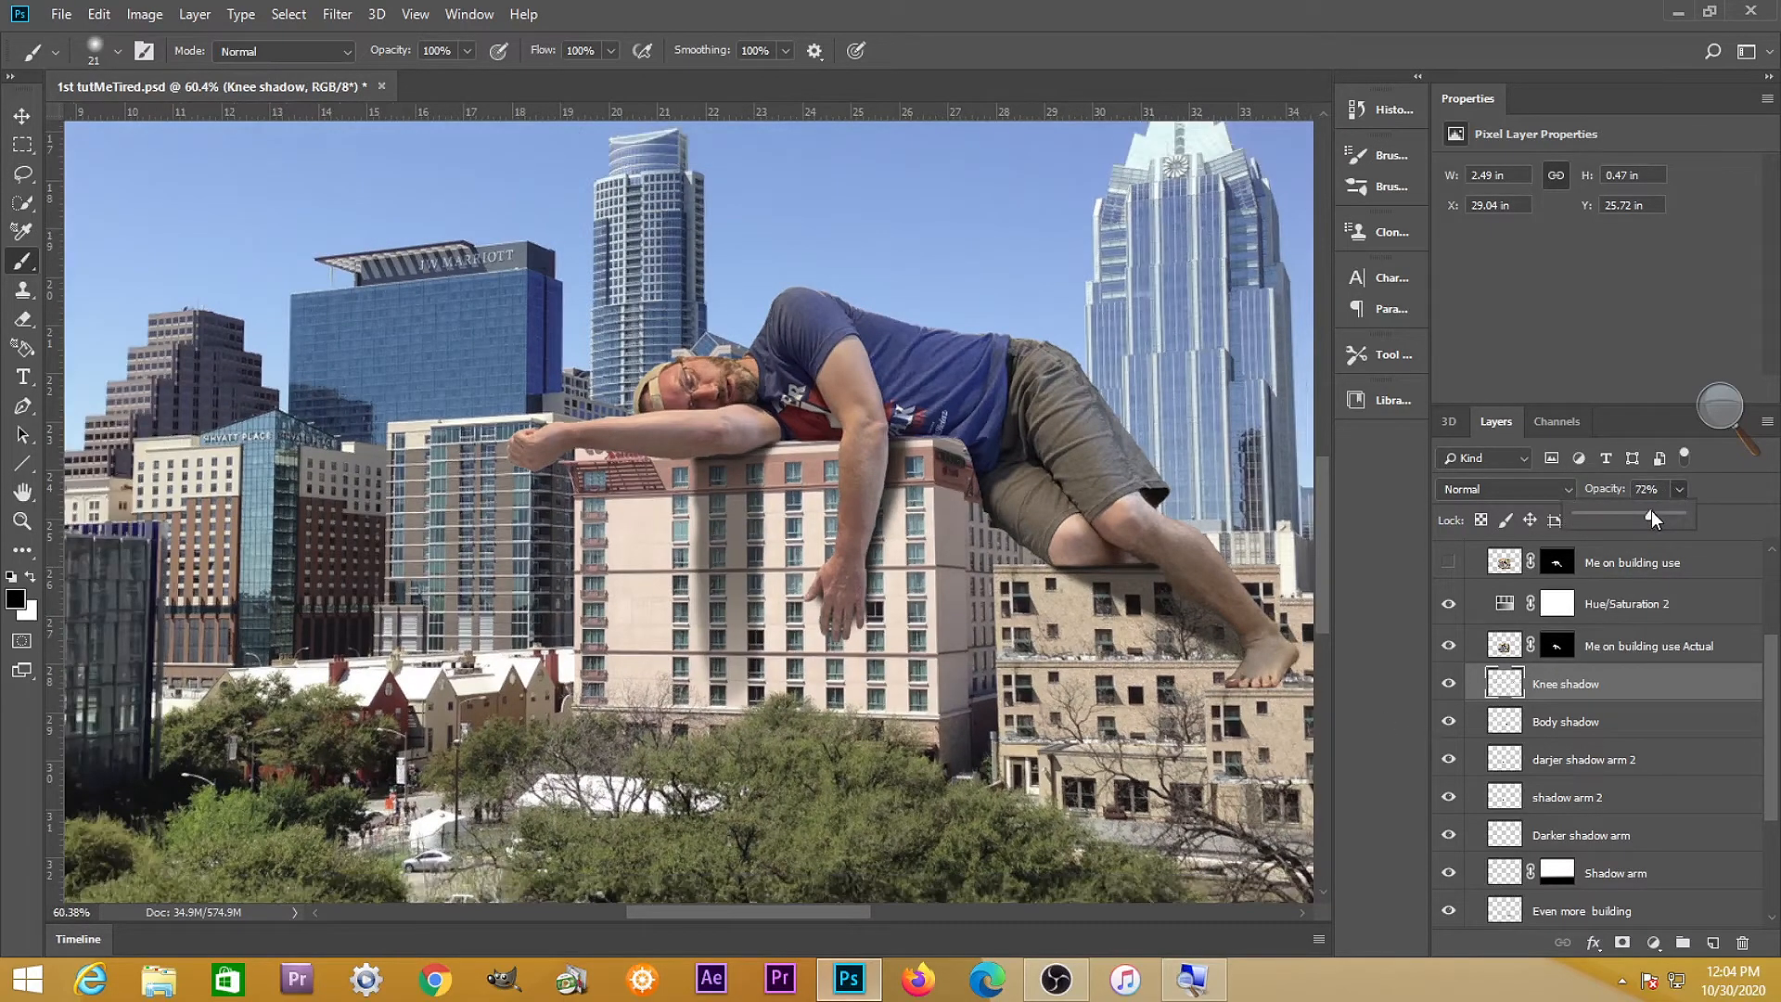
left_click_drag(1581, 512, 1599, 499)
left_click_drag(1645, 492, 1650, 491)
Create a new layer above Knee shadow and name it shadow foot
left_click_drag(820, 911, 882, 911)
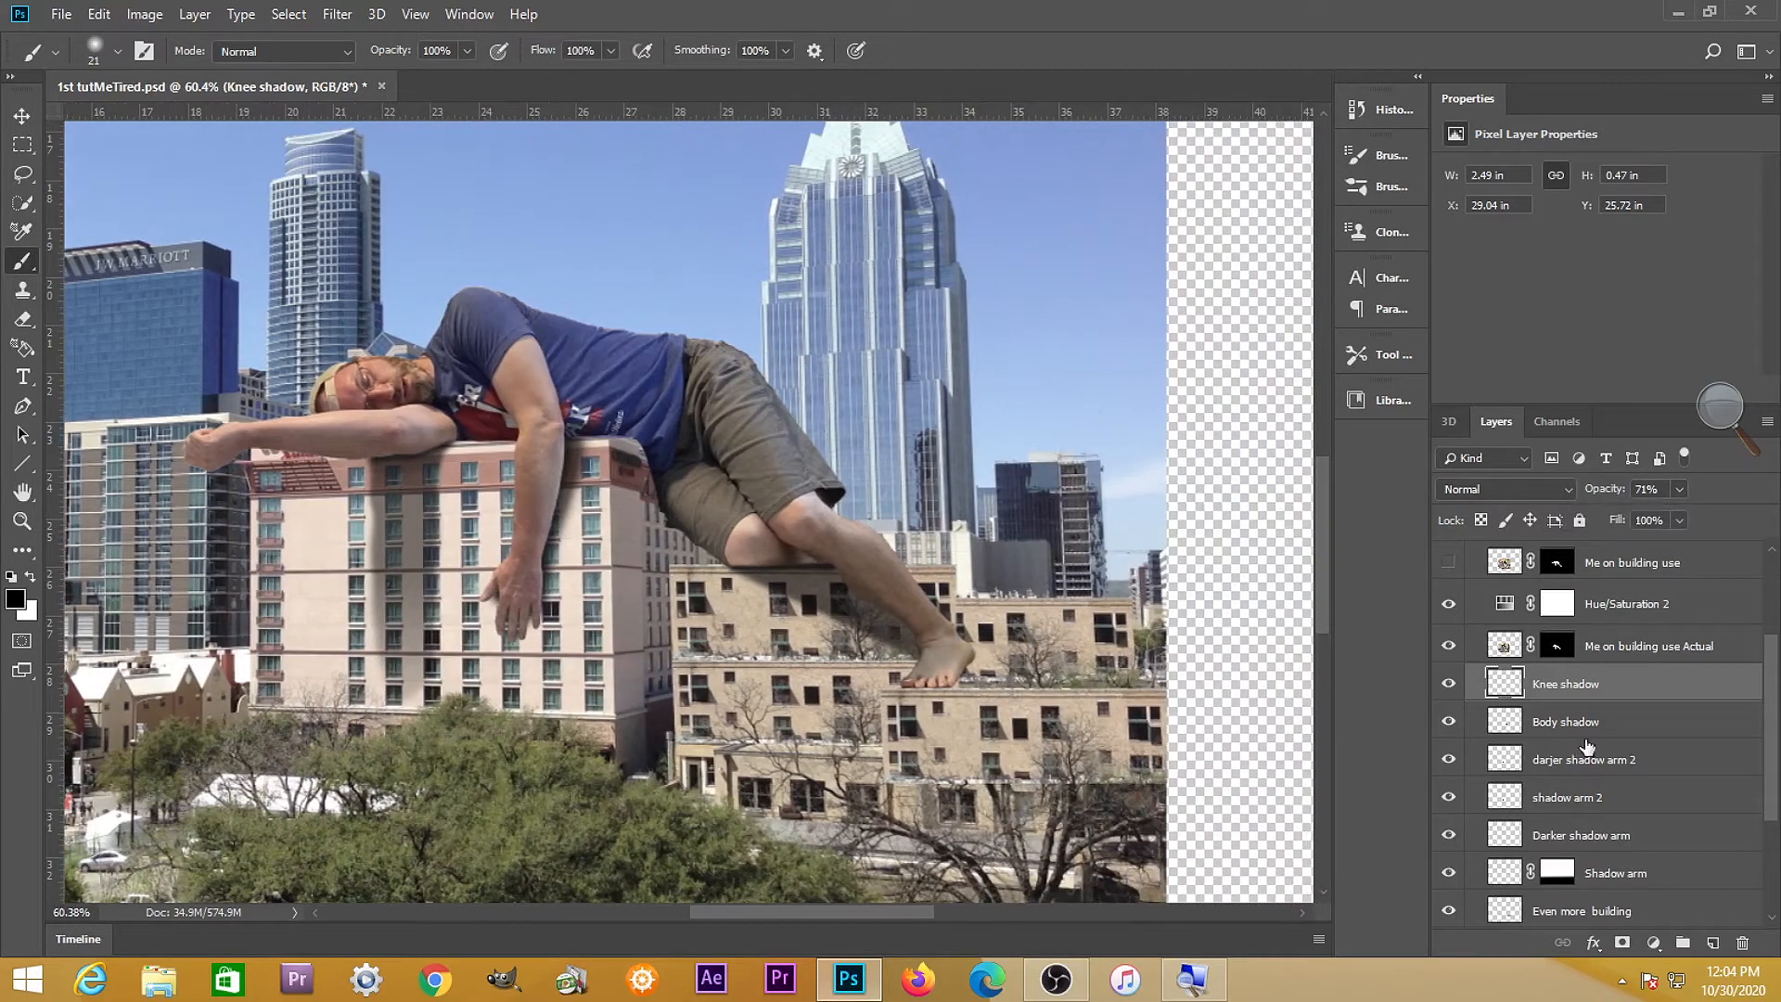
left_click(1711, 942)
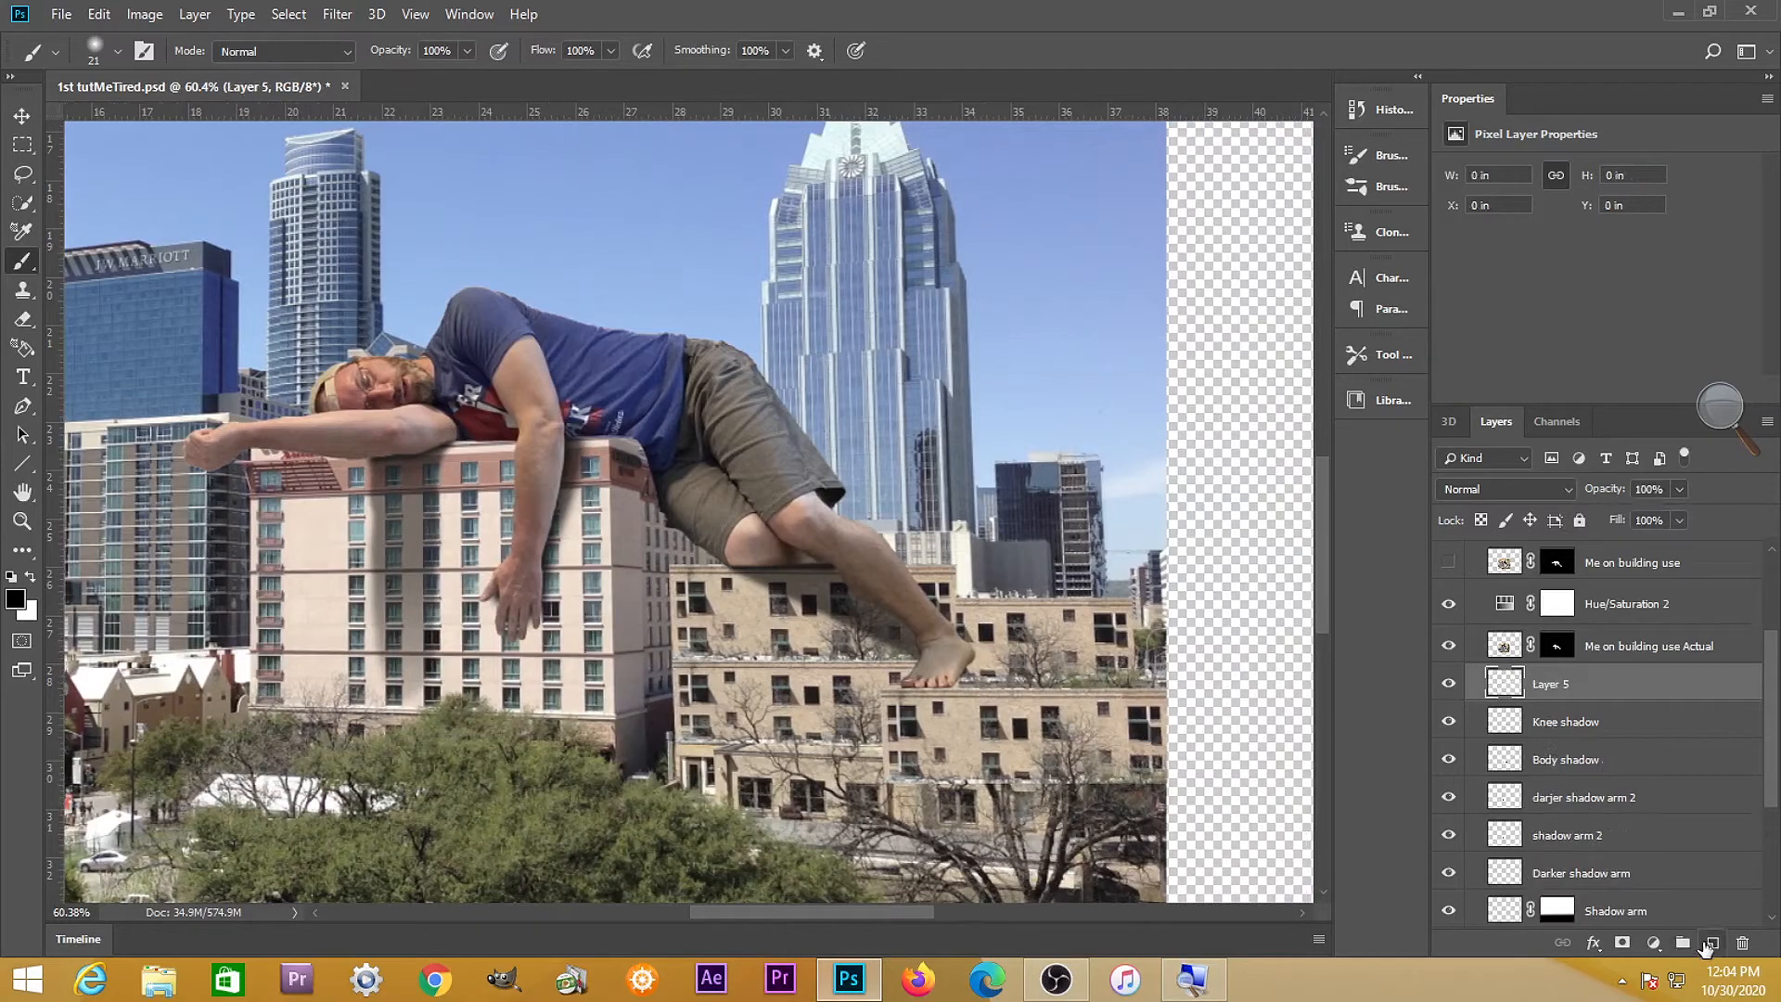
double_click(1549, 684)
type("shadow foot")
key("Return")
Paint a black shadow beside the foot along the roof ledge with a 21 px brush and lower the layer's opacity to 78%
mouse_move(840, 617)
left_mouse_down()
mouse_move(1293, 612)
mouse_move(1094, 594)
mouse_move(1017, 564)
mouse_move(1091, 600)
mouse_move(919, 615)
left_mouse_up()
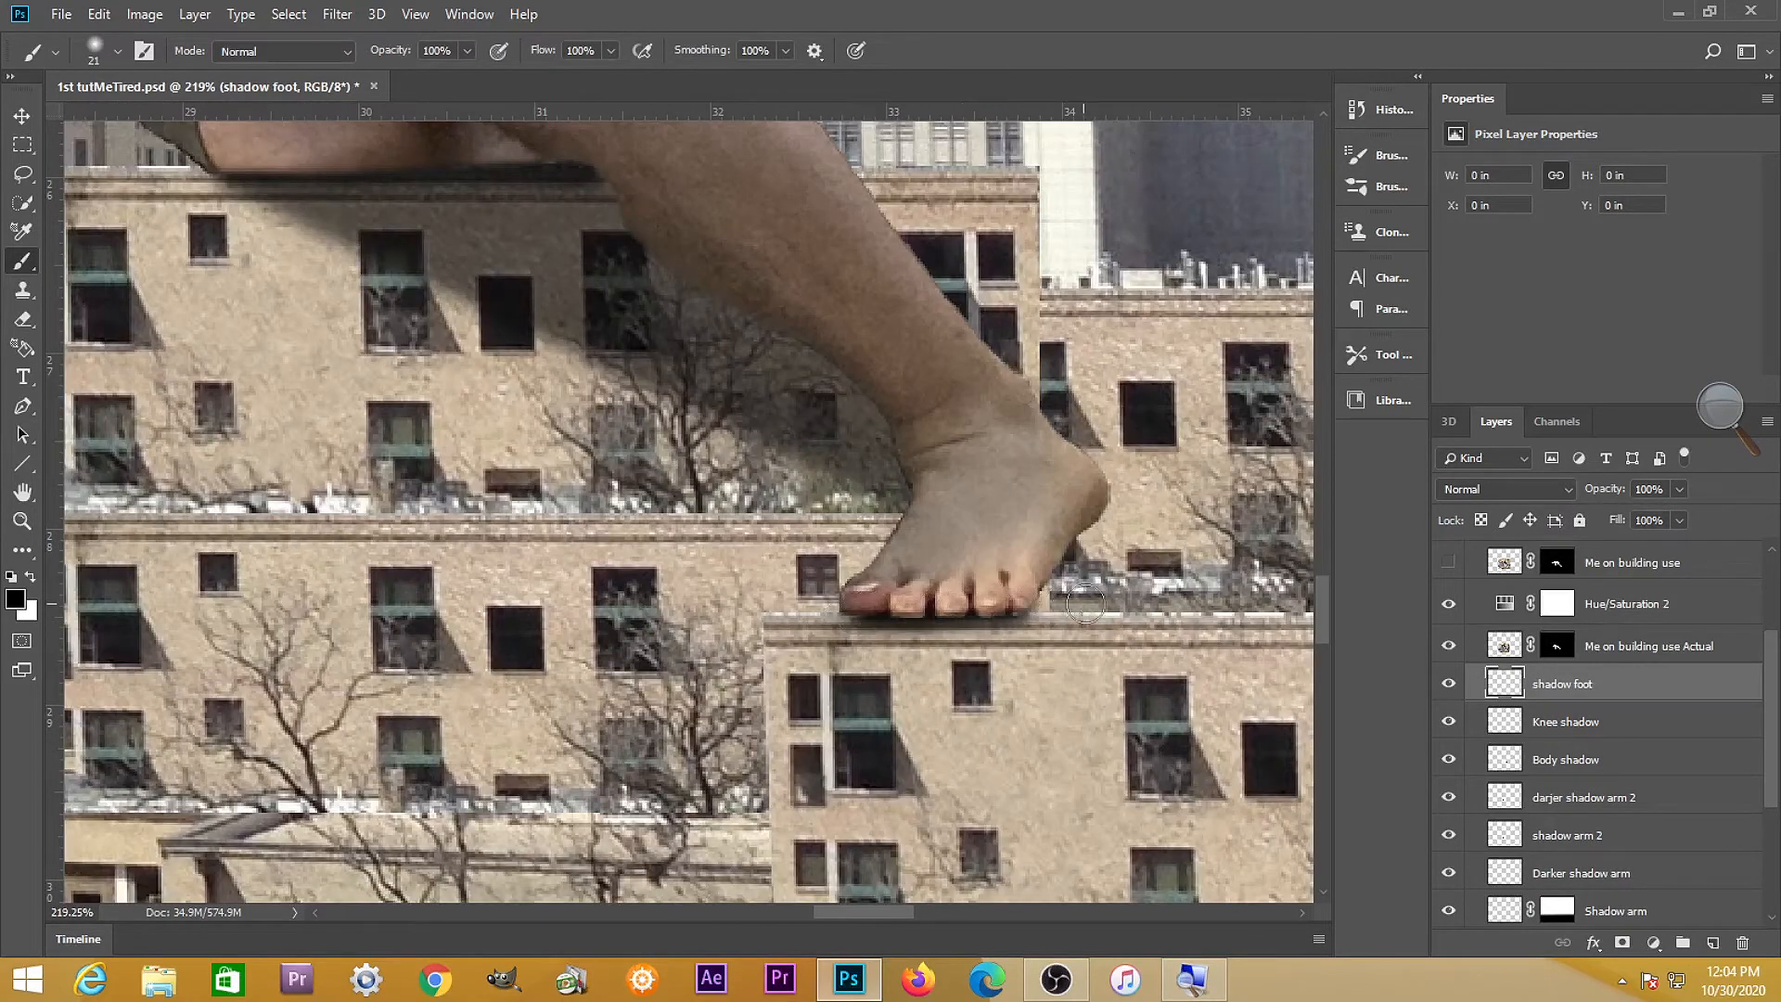
scroll(919, 615, "down", 5)
left_click(1678, 490)
left_click_drag(1663, 512, 1654, 510)
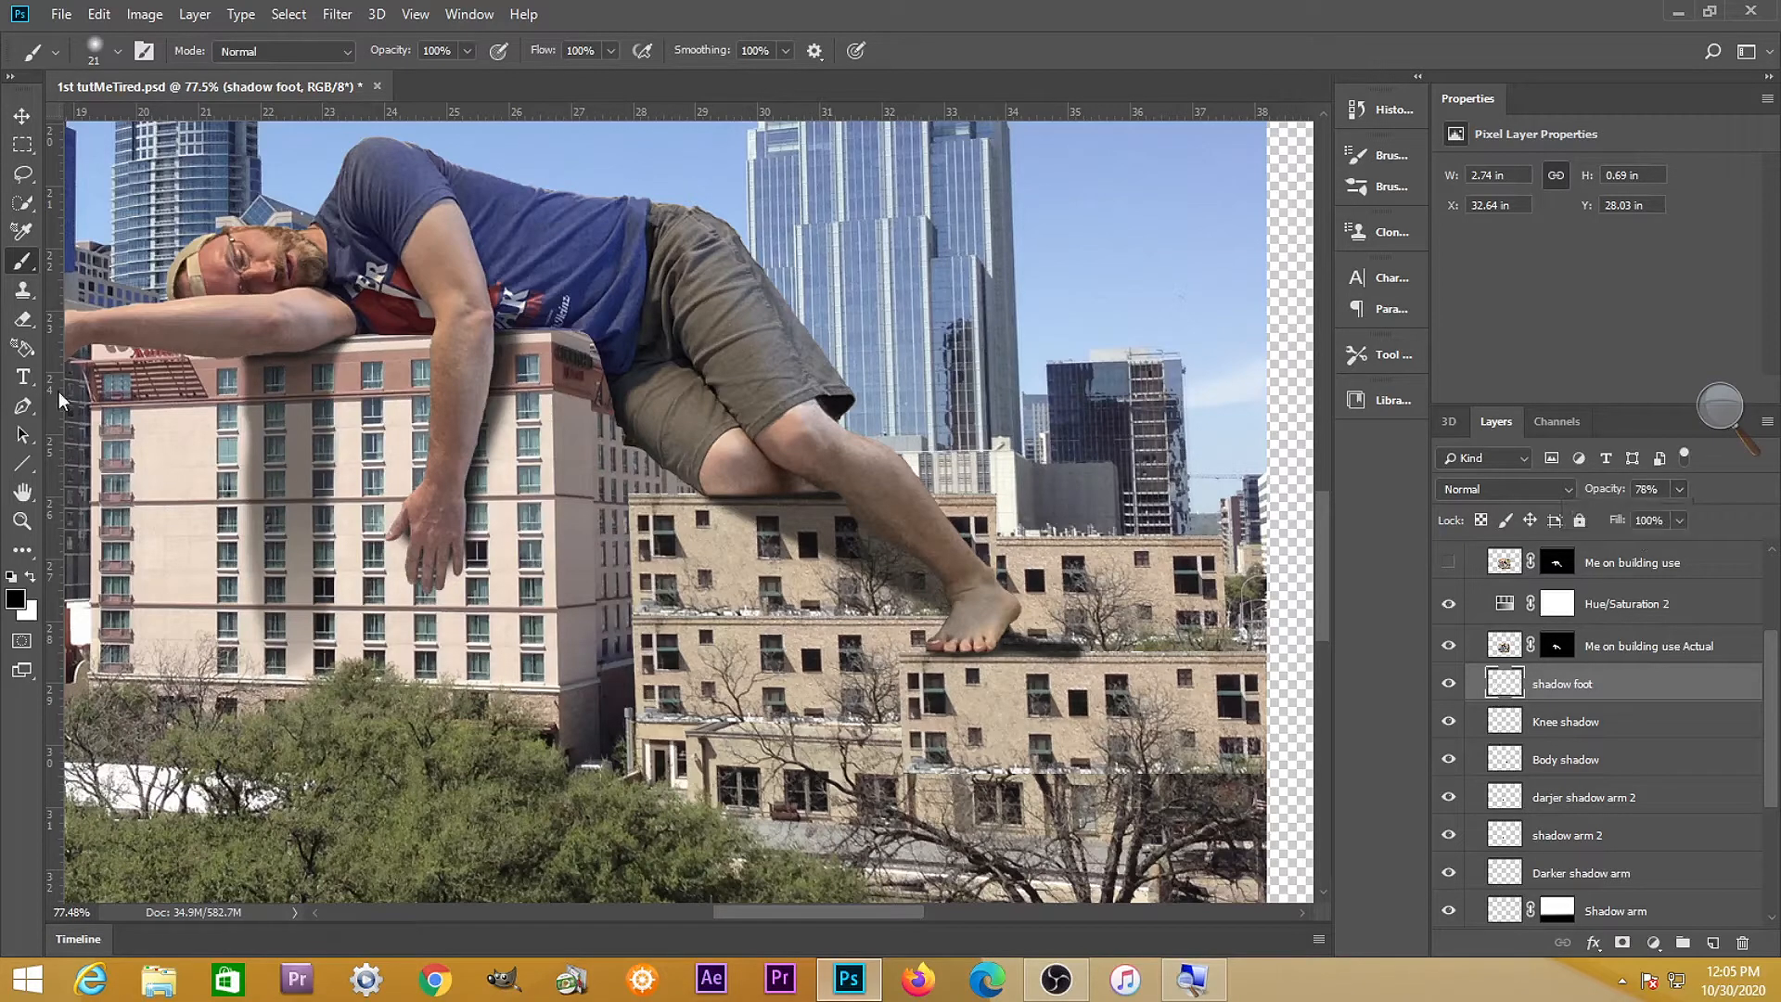
Soften the far end of the foot shadow with a 157 px eraser at 43% opacity
left_click(23, 318)
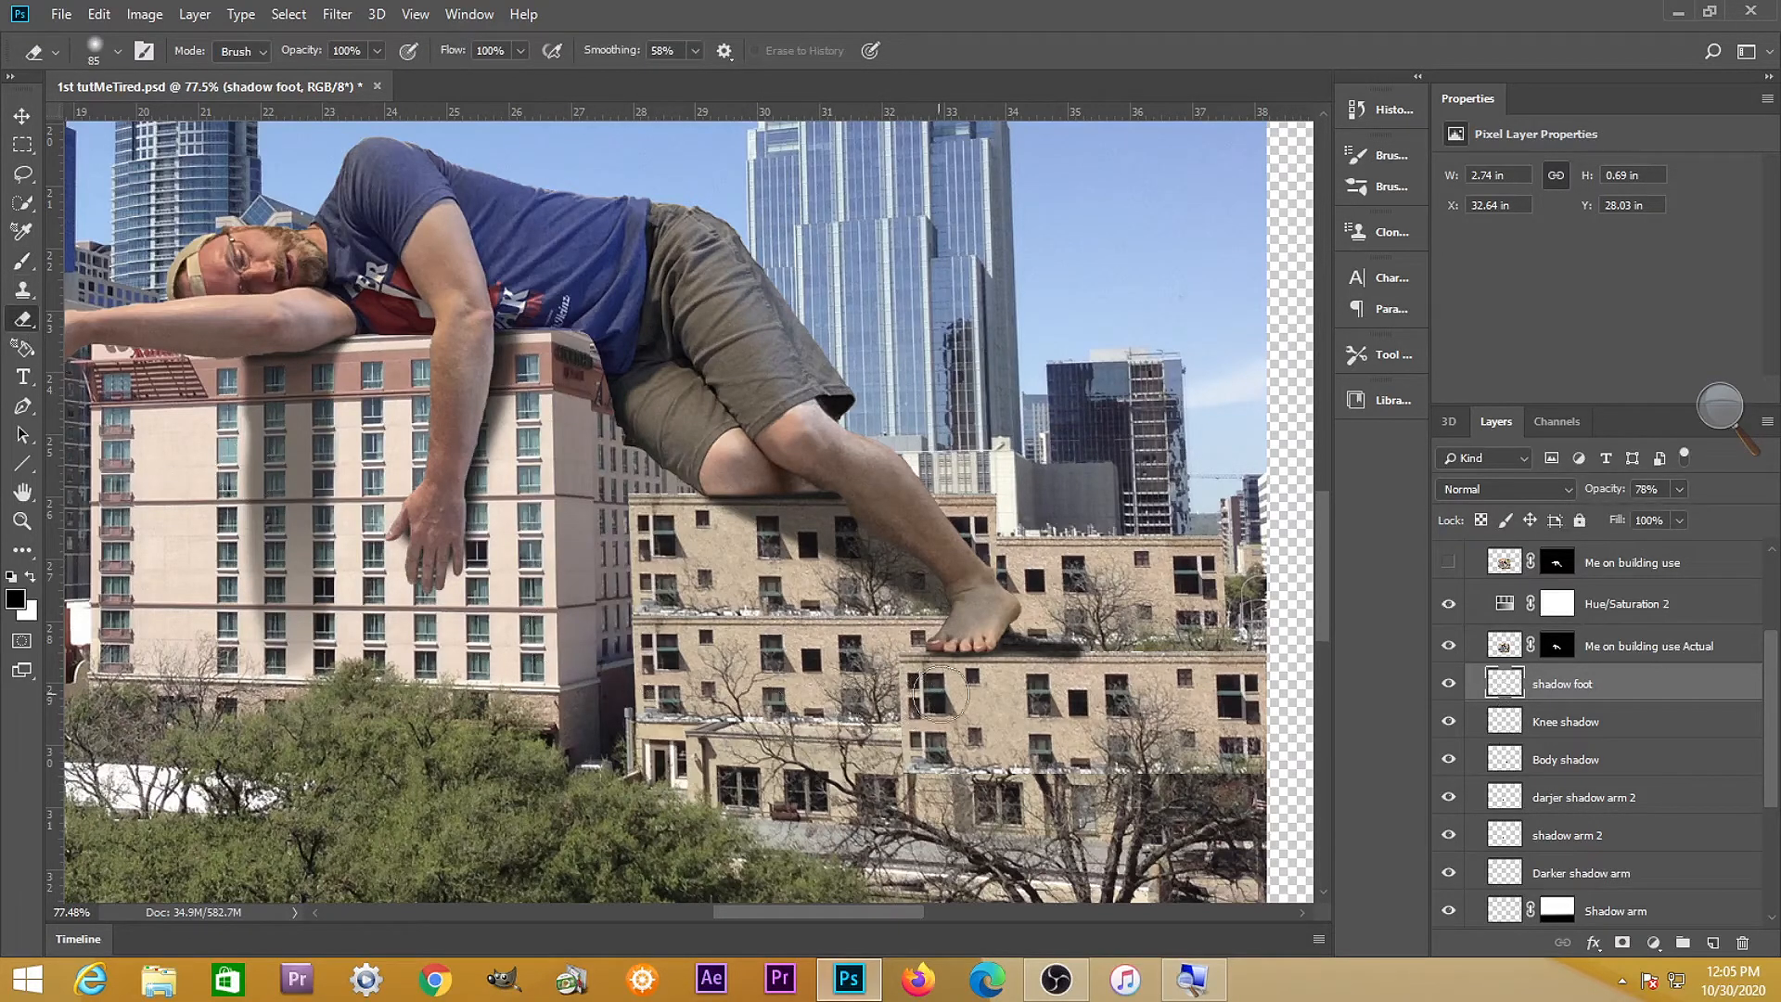
scroll(934, 692, "up", 3)
left_click_drag(1005, 687, 1078, 699)
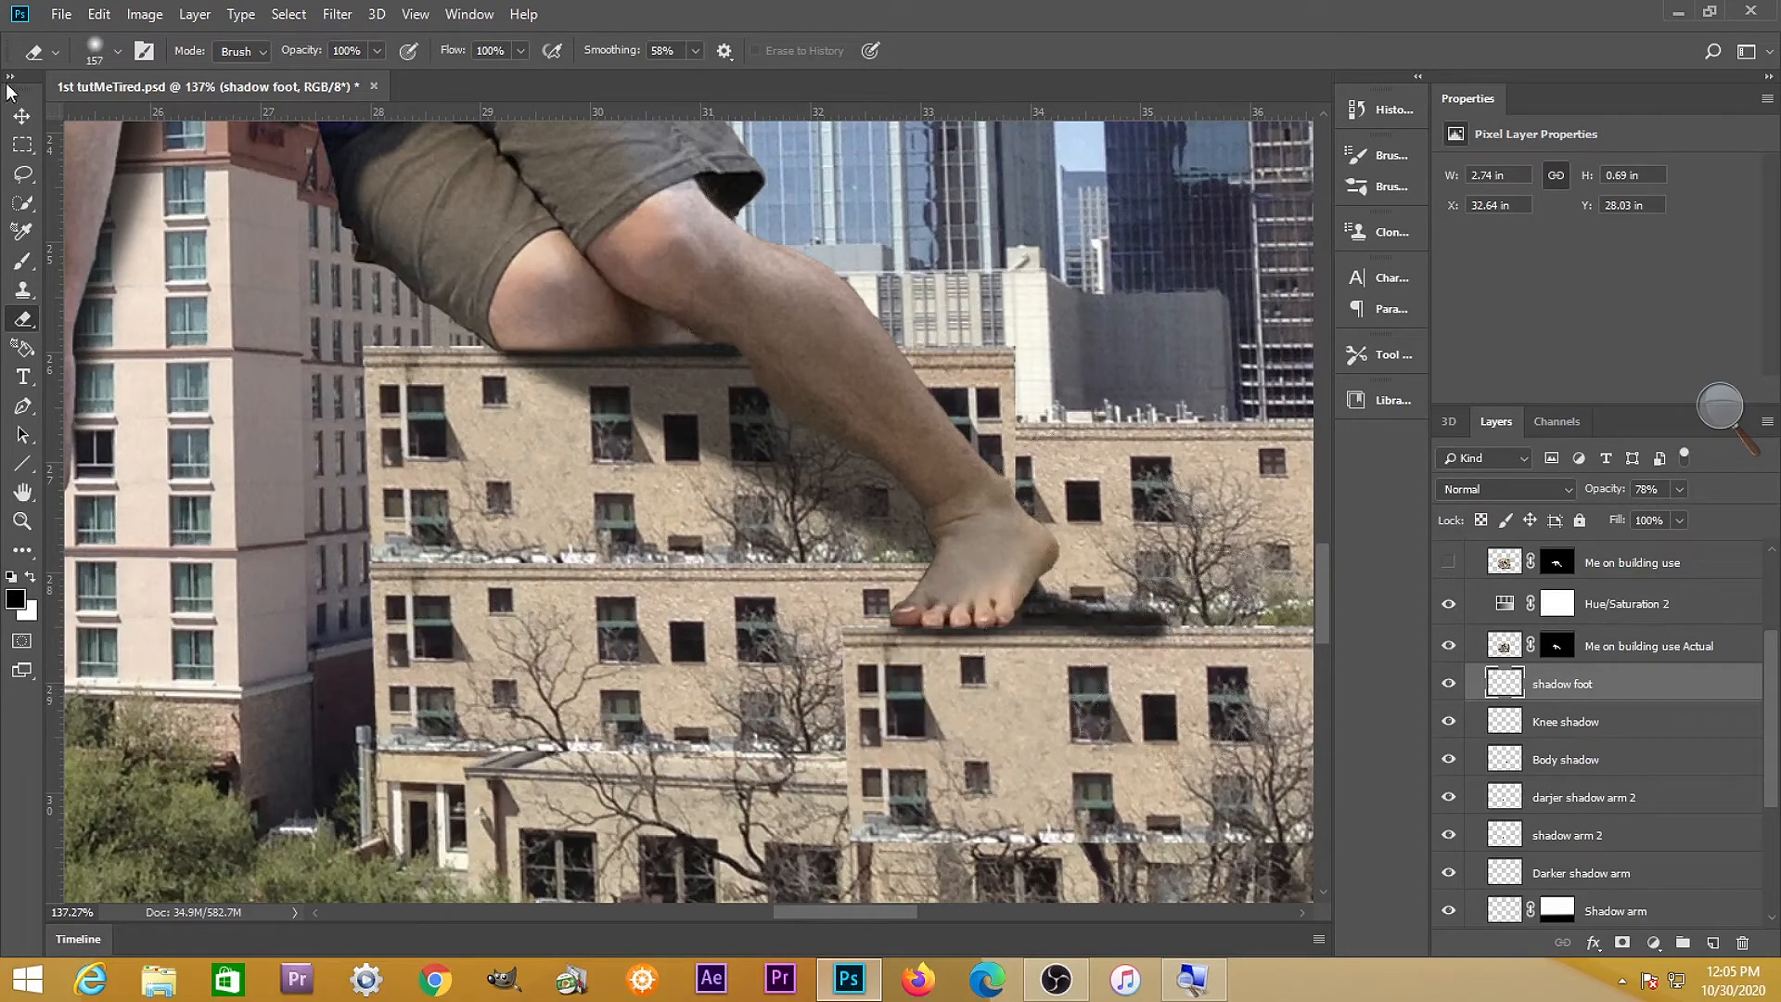
left_click(378, 51)
left_click_drag(320, 74, 317, 74)
left_click(1226, 647)
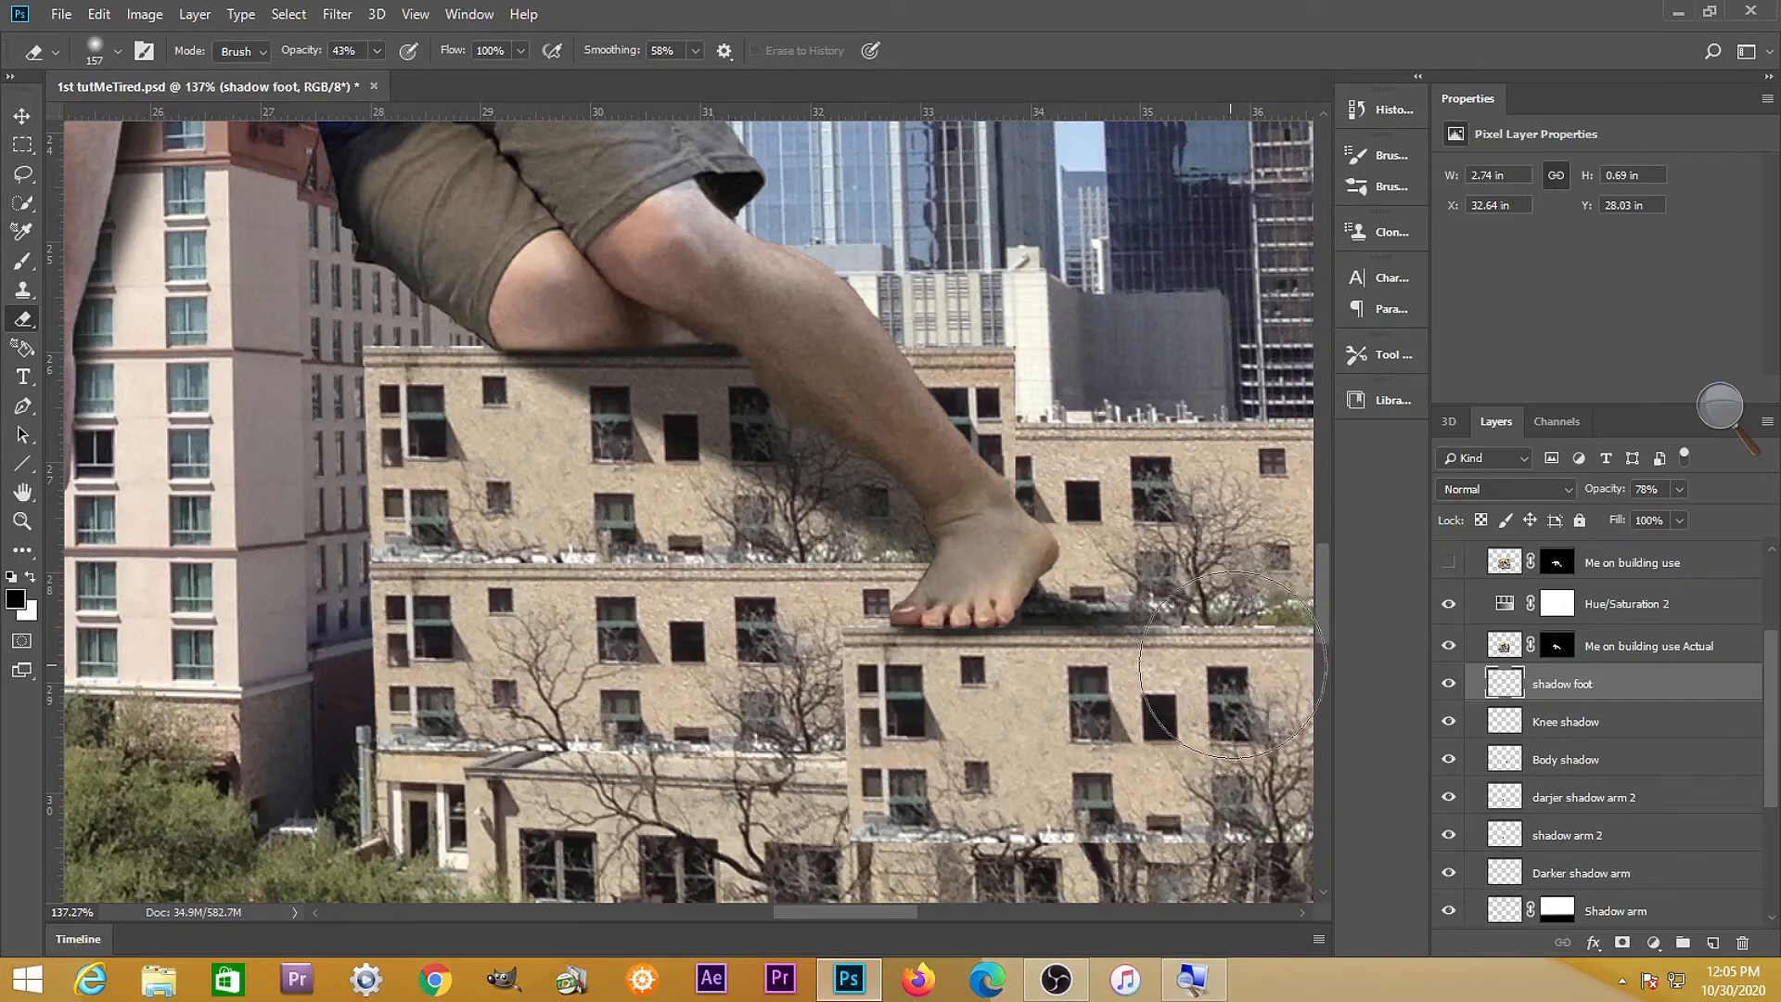
scroll(1206, 686, "down", 4)
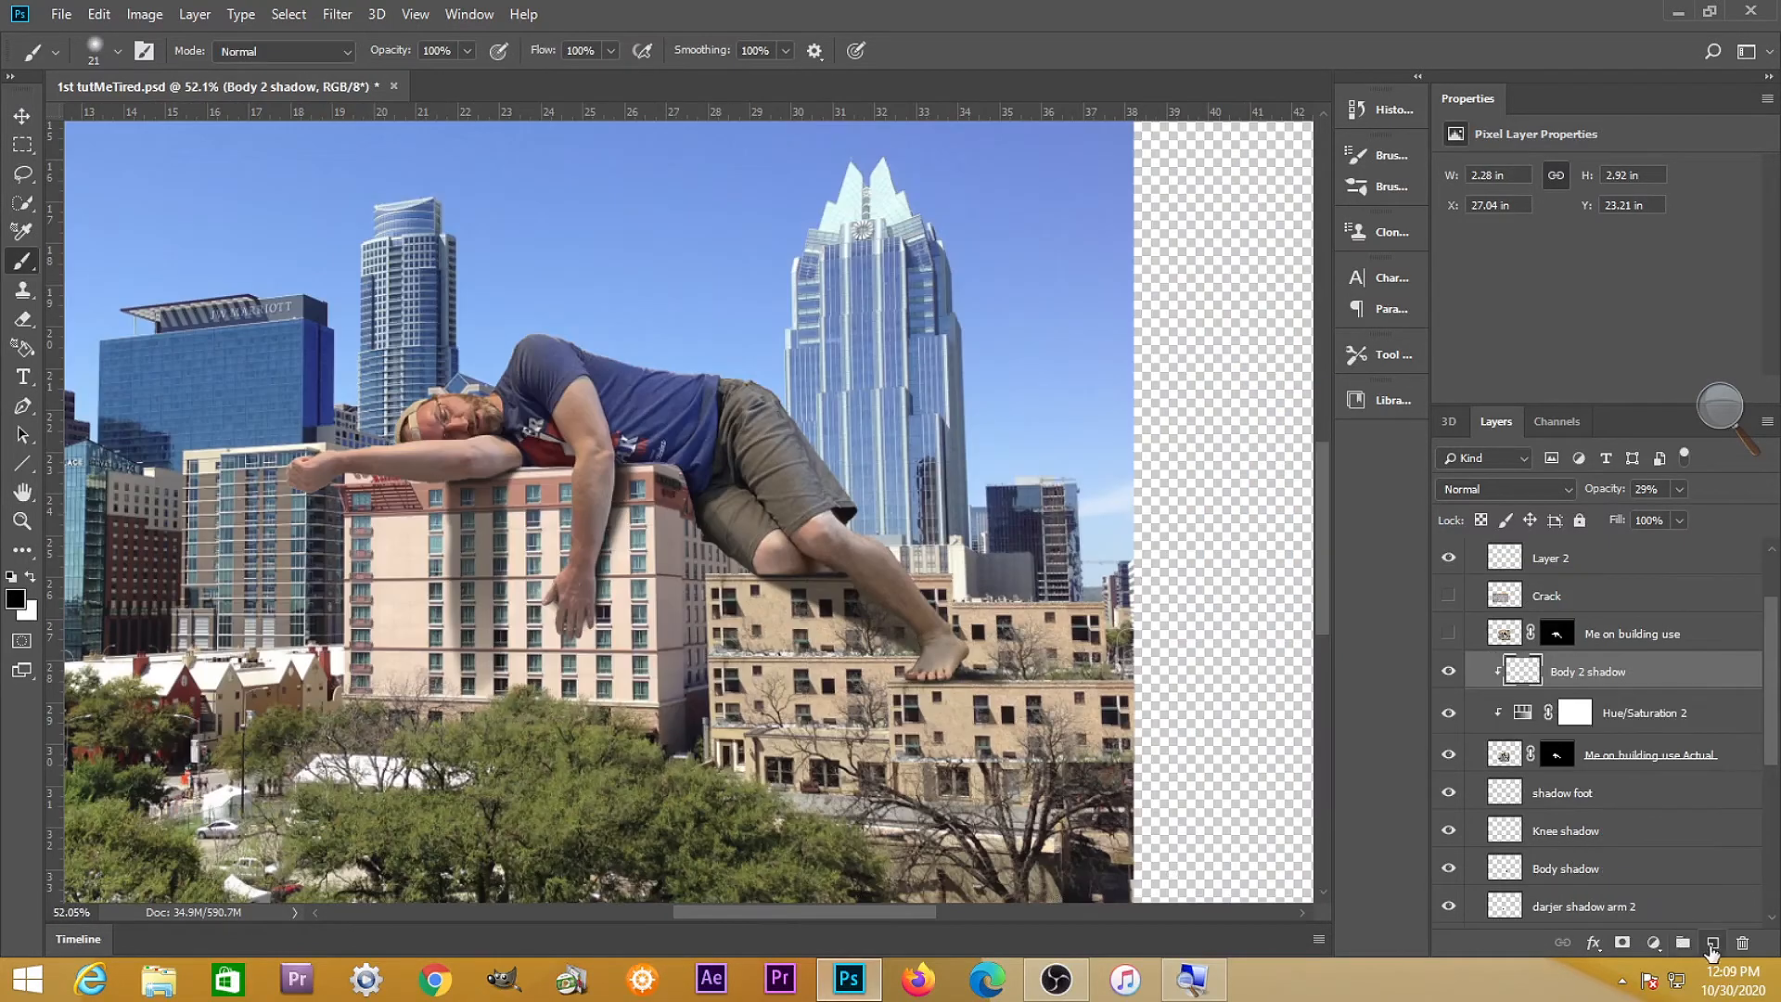
Create a new layer above Body 2 shadow and name it tree 1
left_click(1713, 942)
double_click(1567, 671)
type("ter")
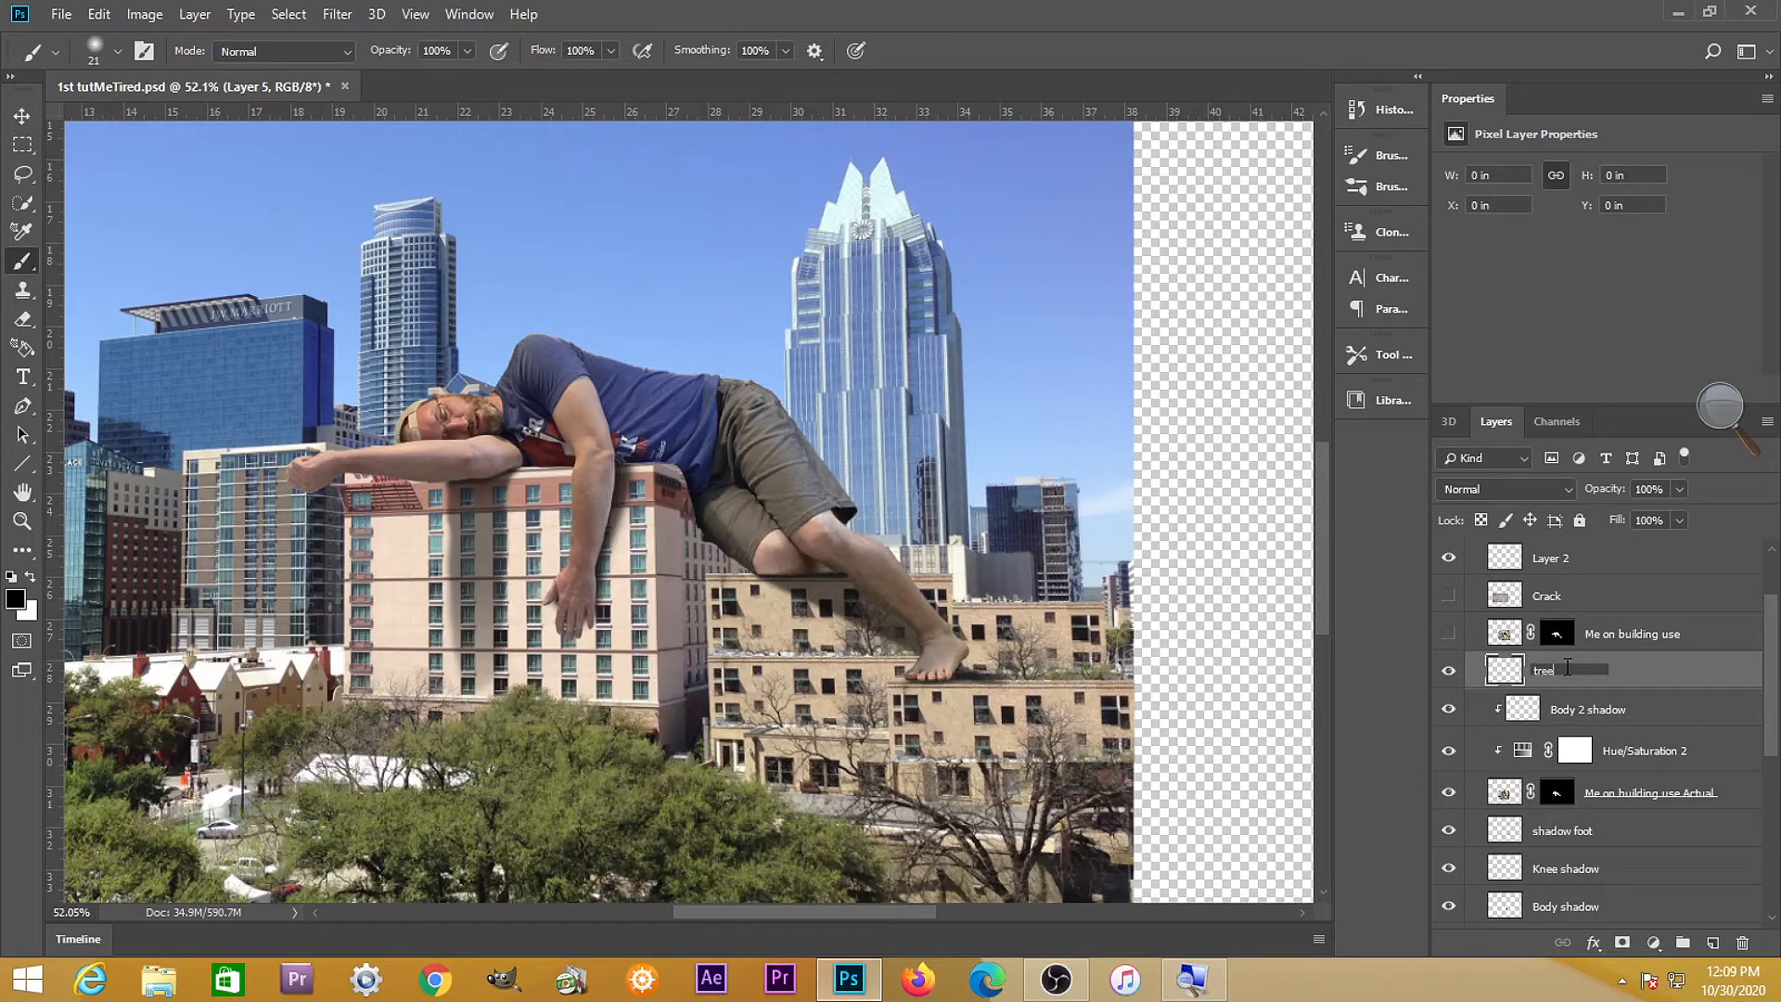
key("Return")
Render a leafless tree on the tree 1 layer with the Tree filter, using base tree type 12: Ash Tree
left_click(337, 14)
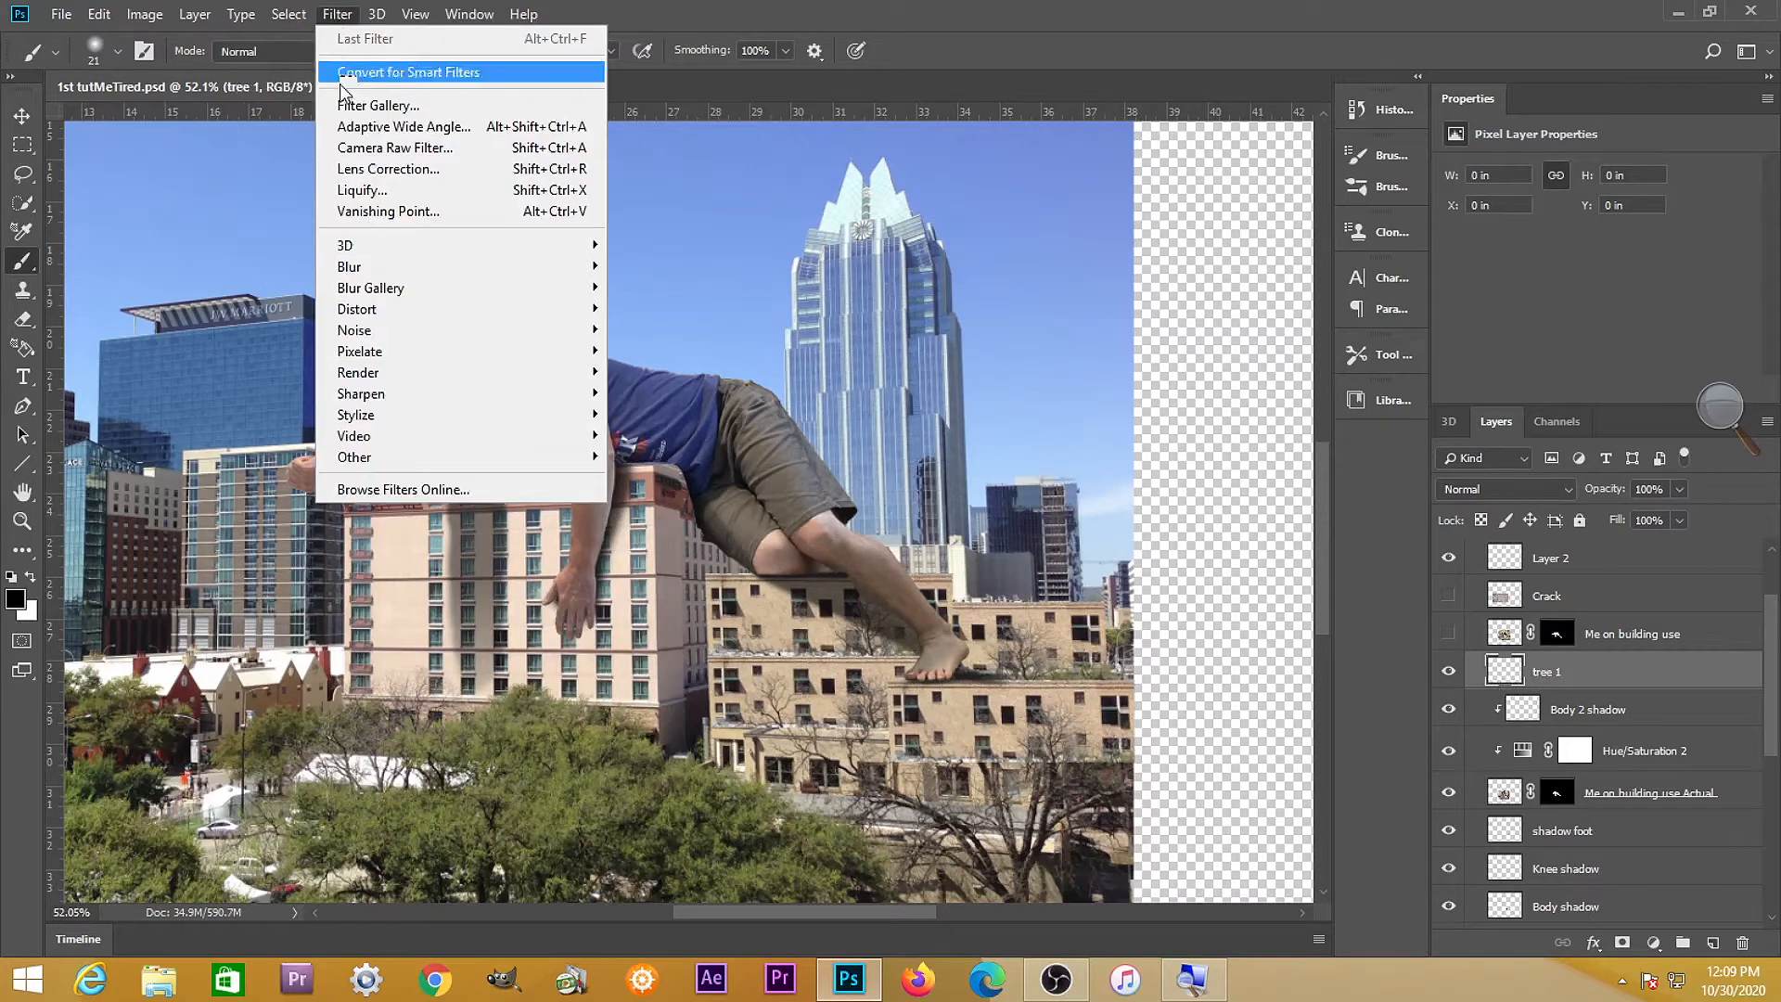
mouse_move(444, 372)
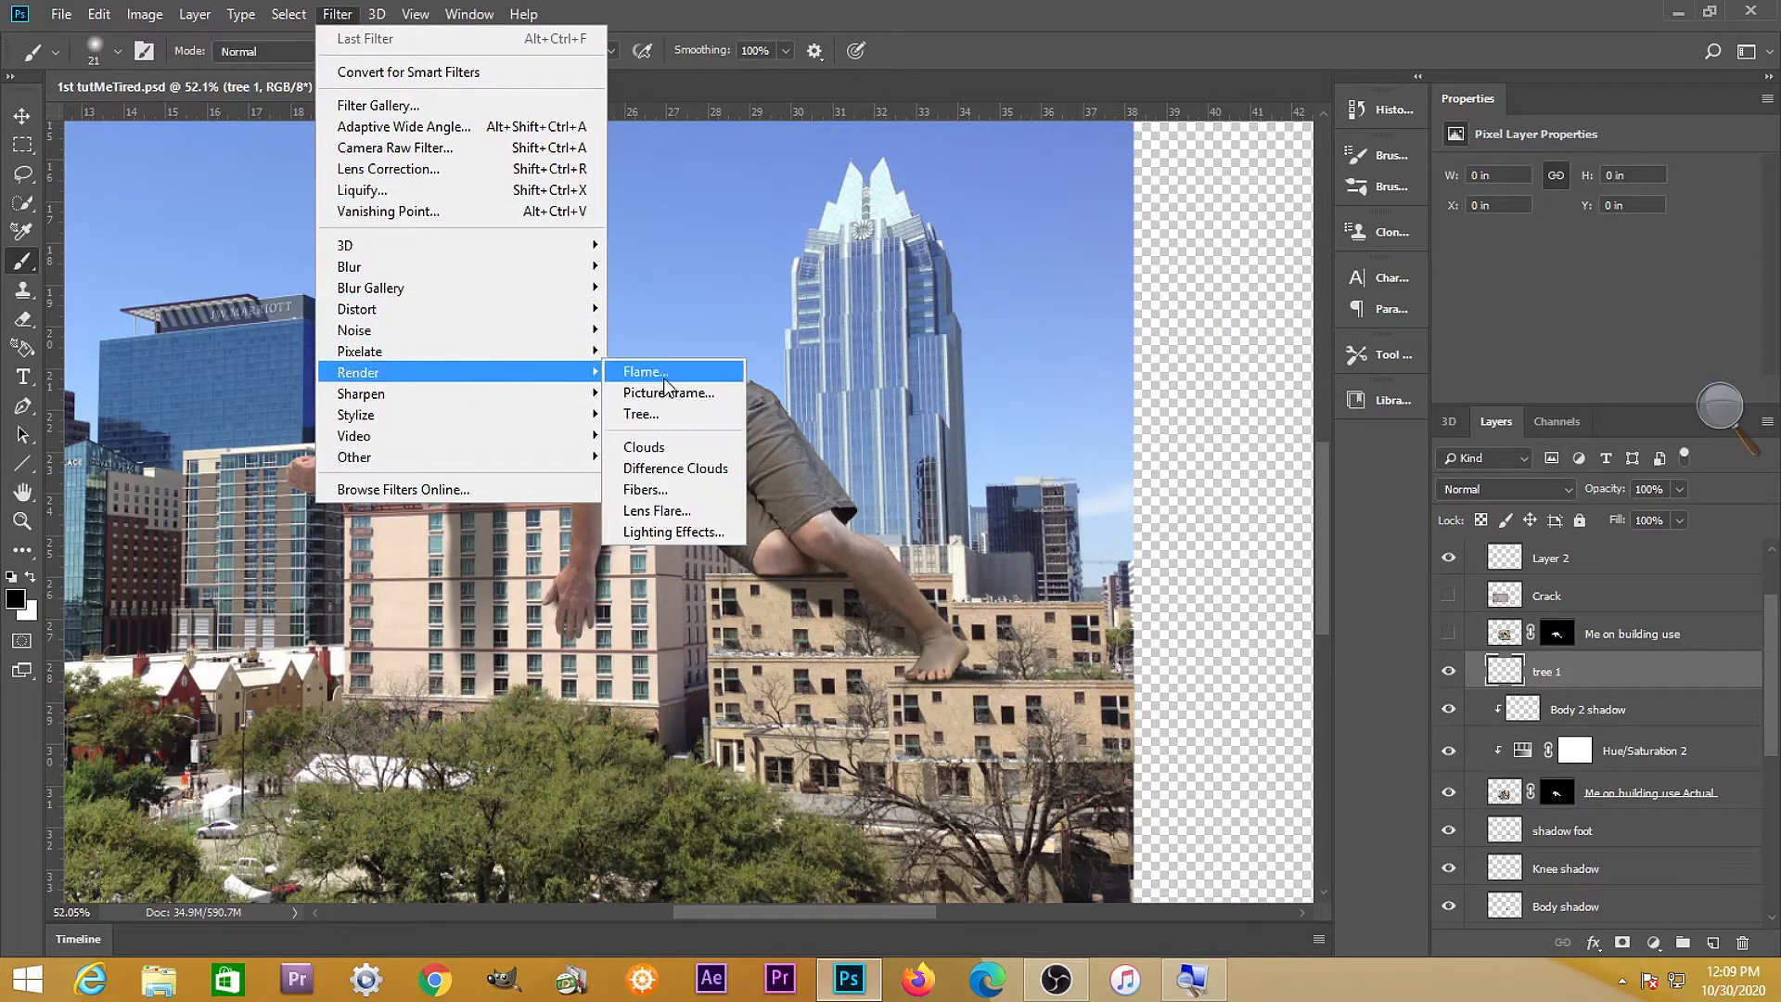
left_click(683, 421)
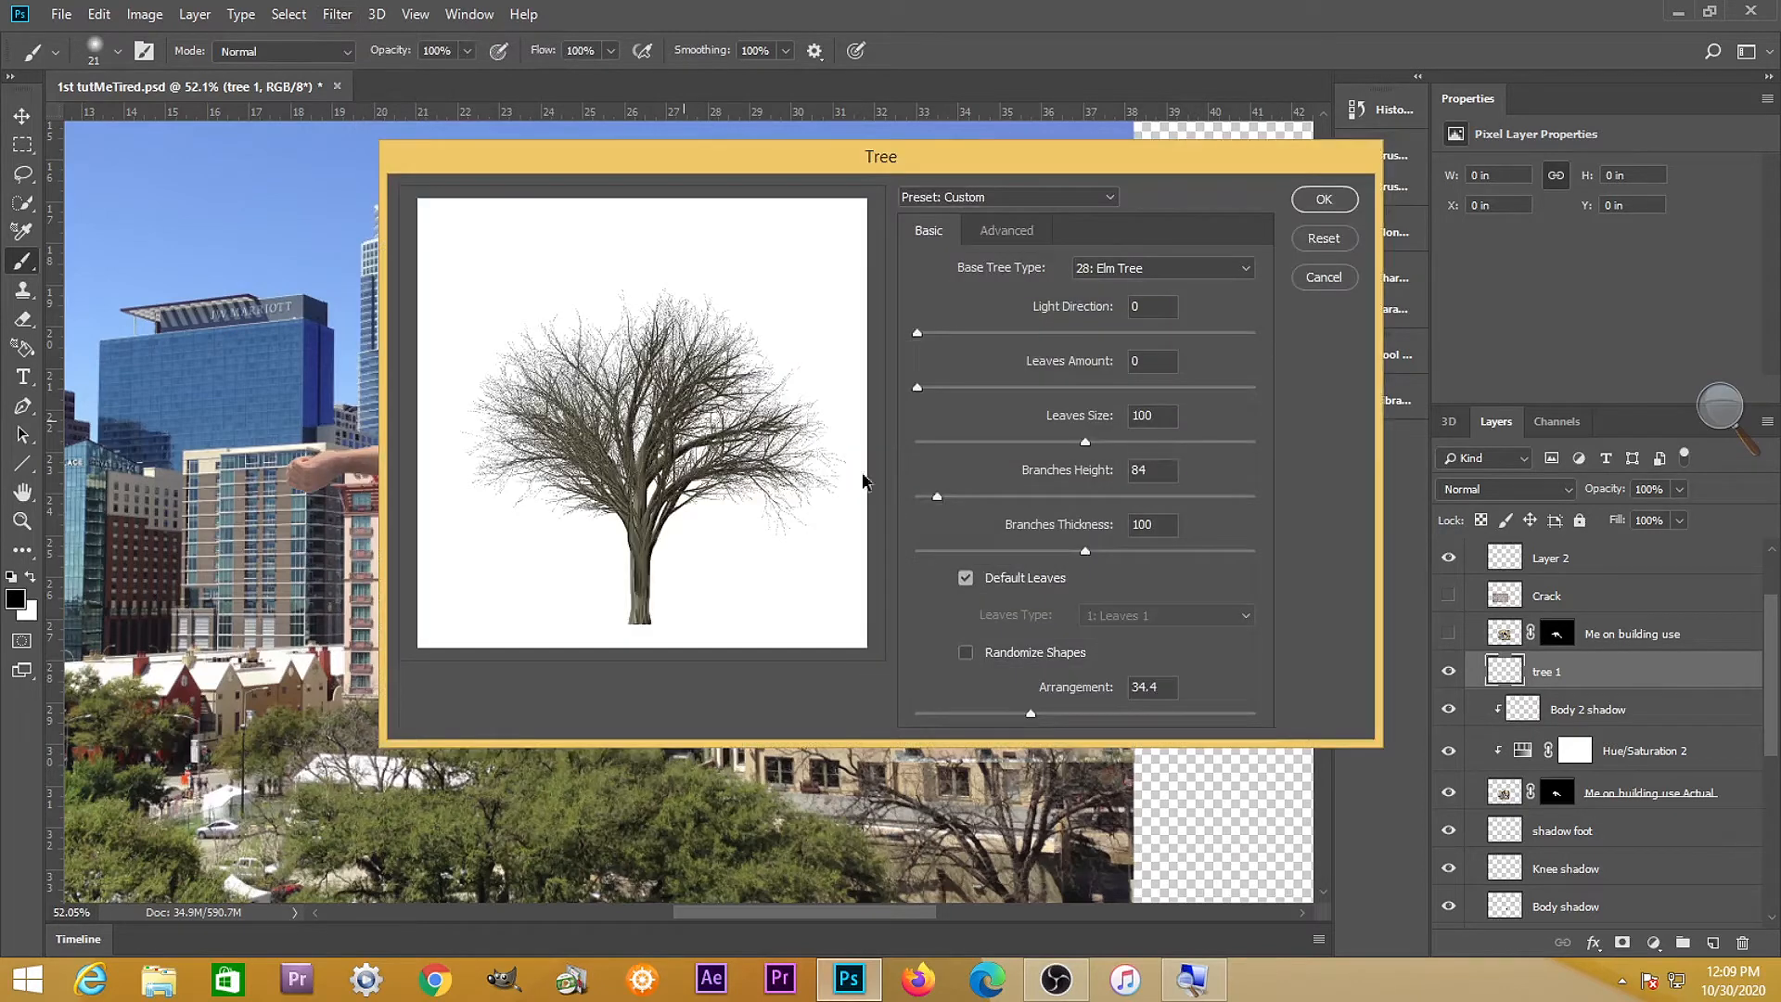
left_click(1132, 269)
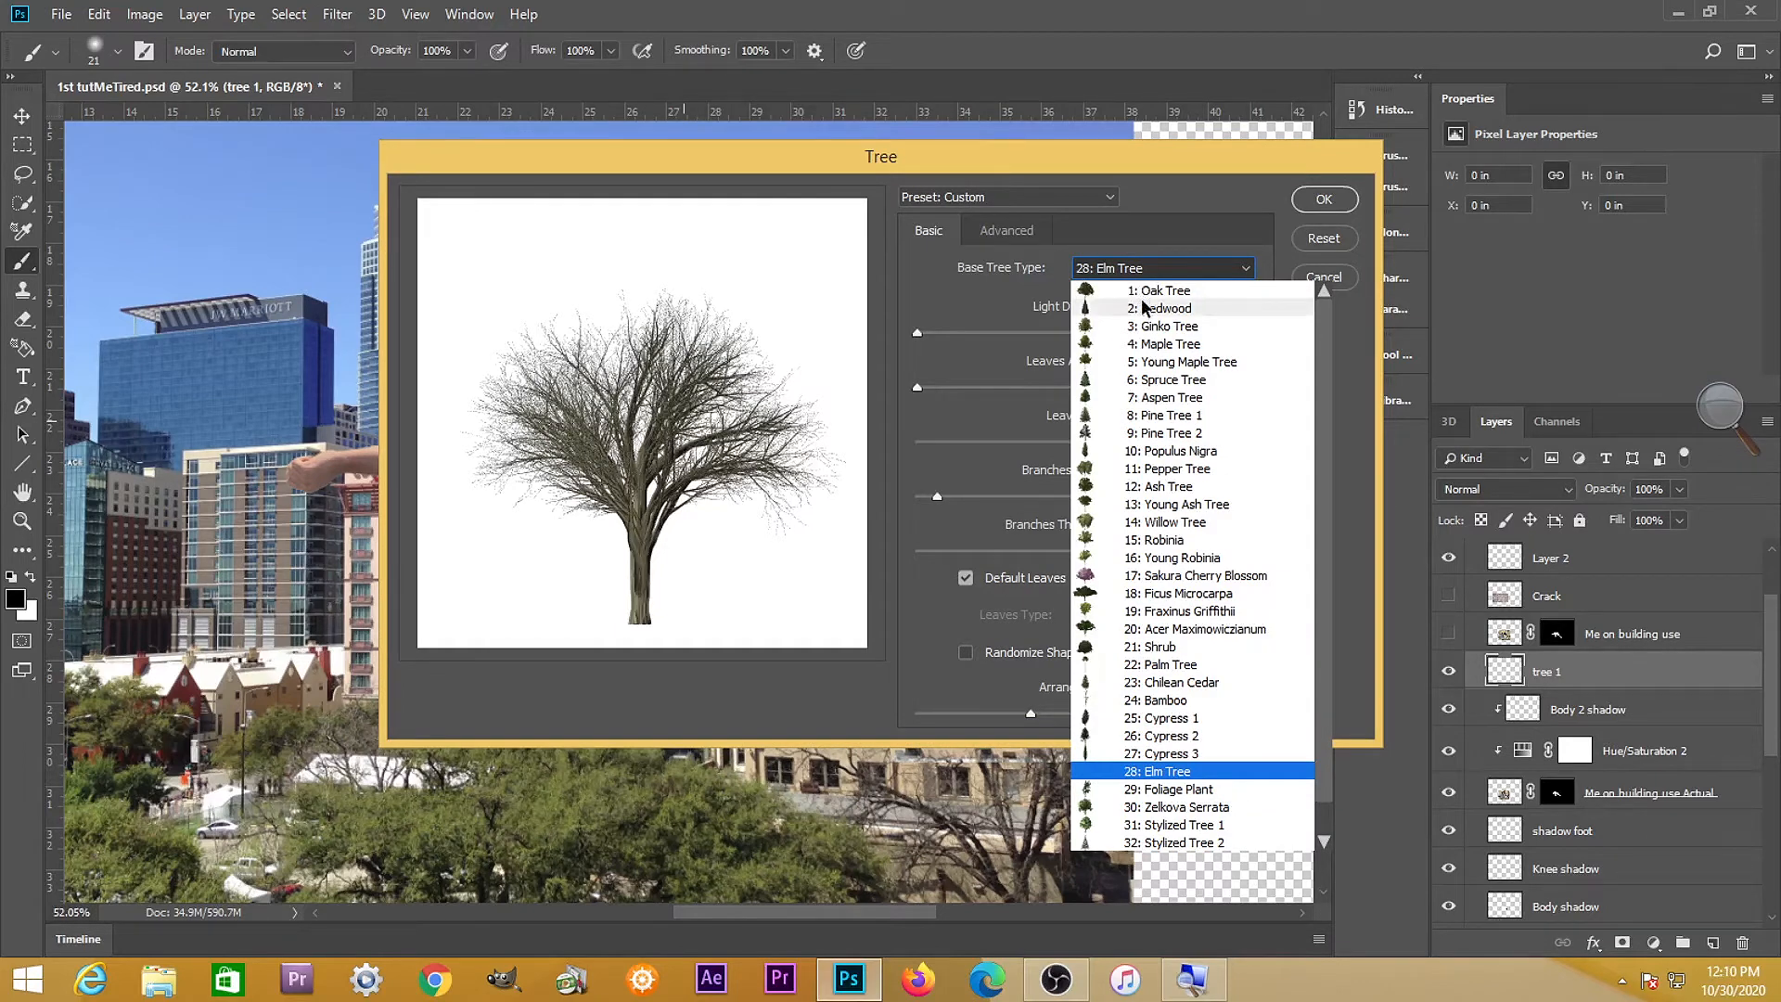
left_click(1160, 486)
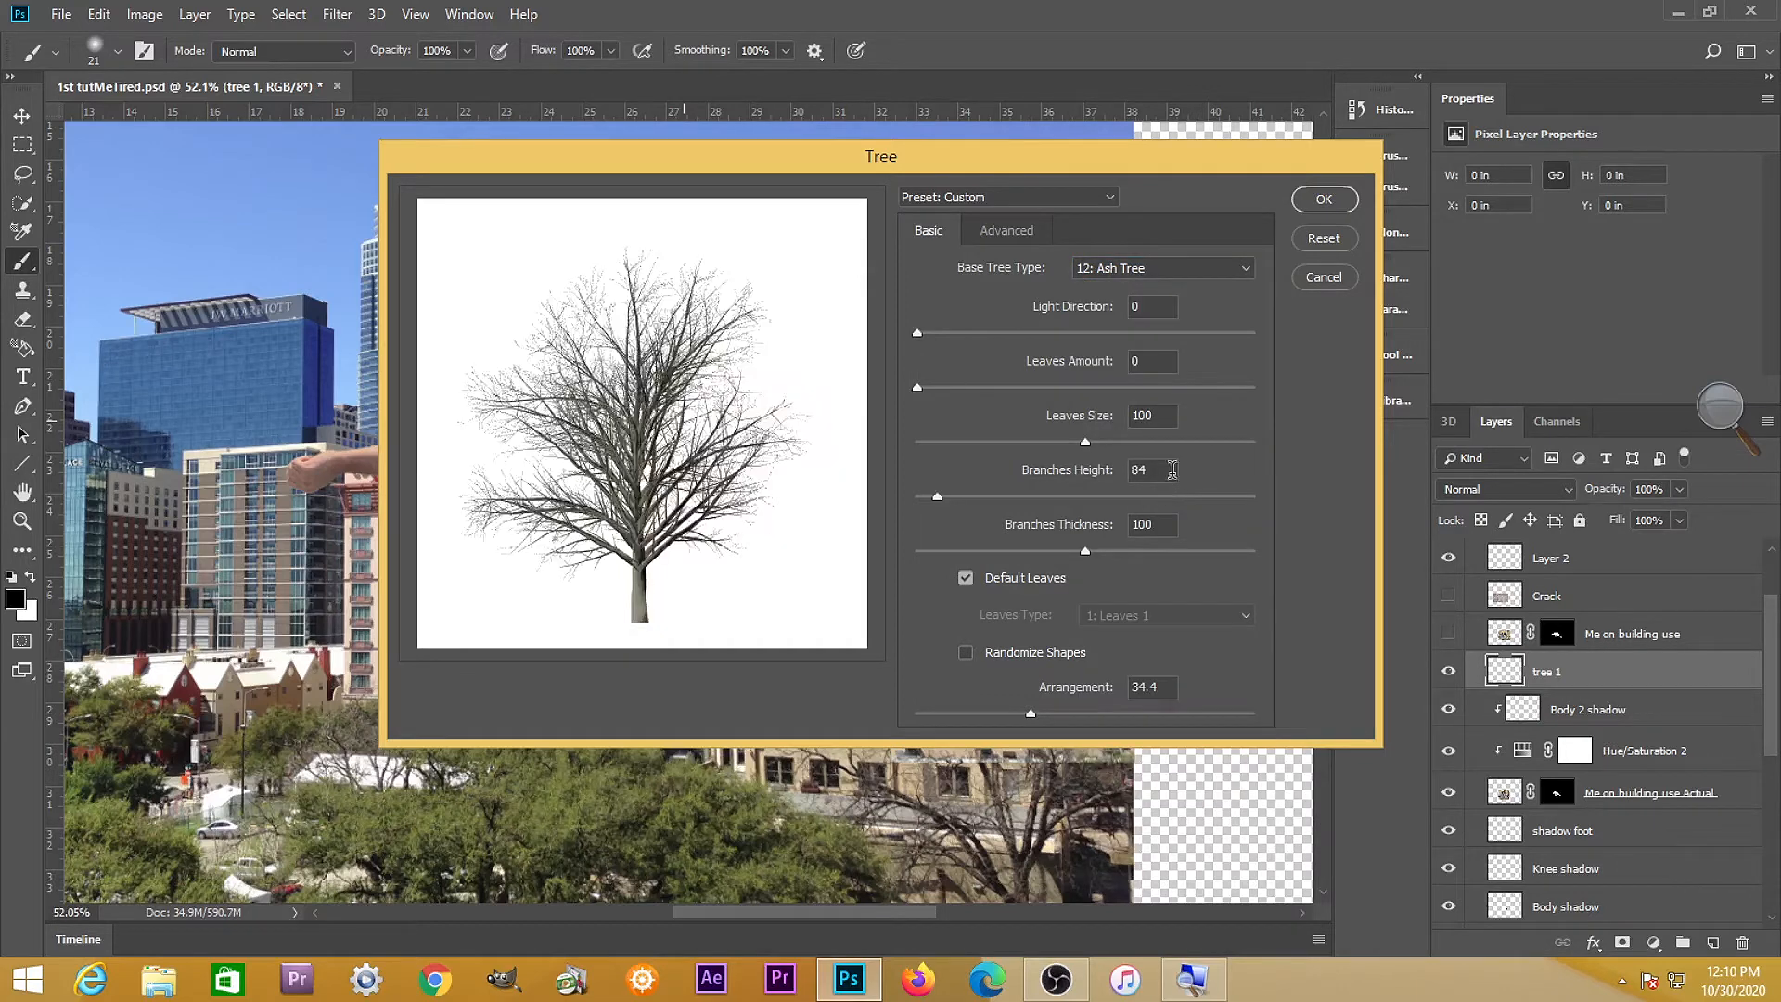
left_click(1324, 198)
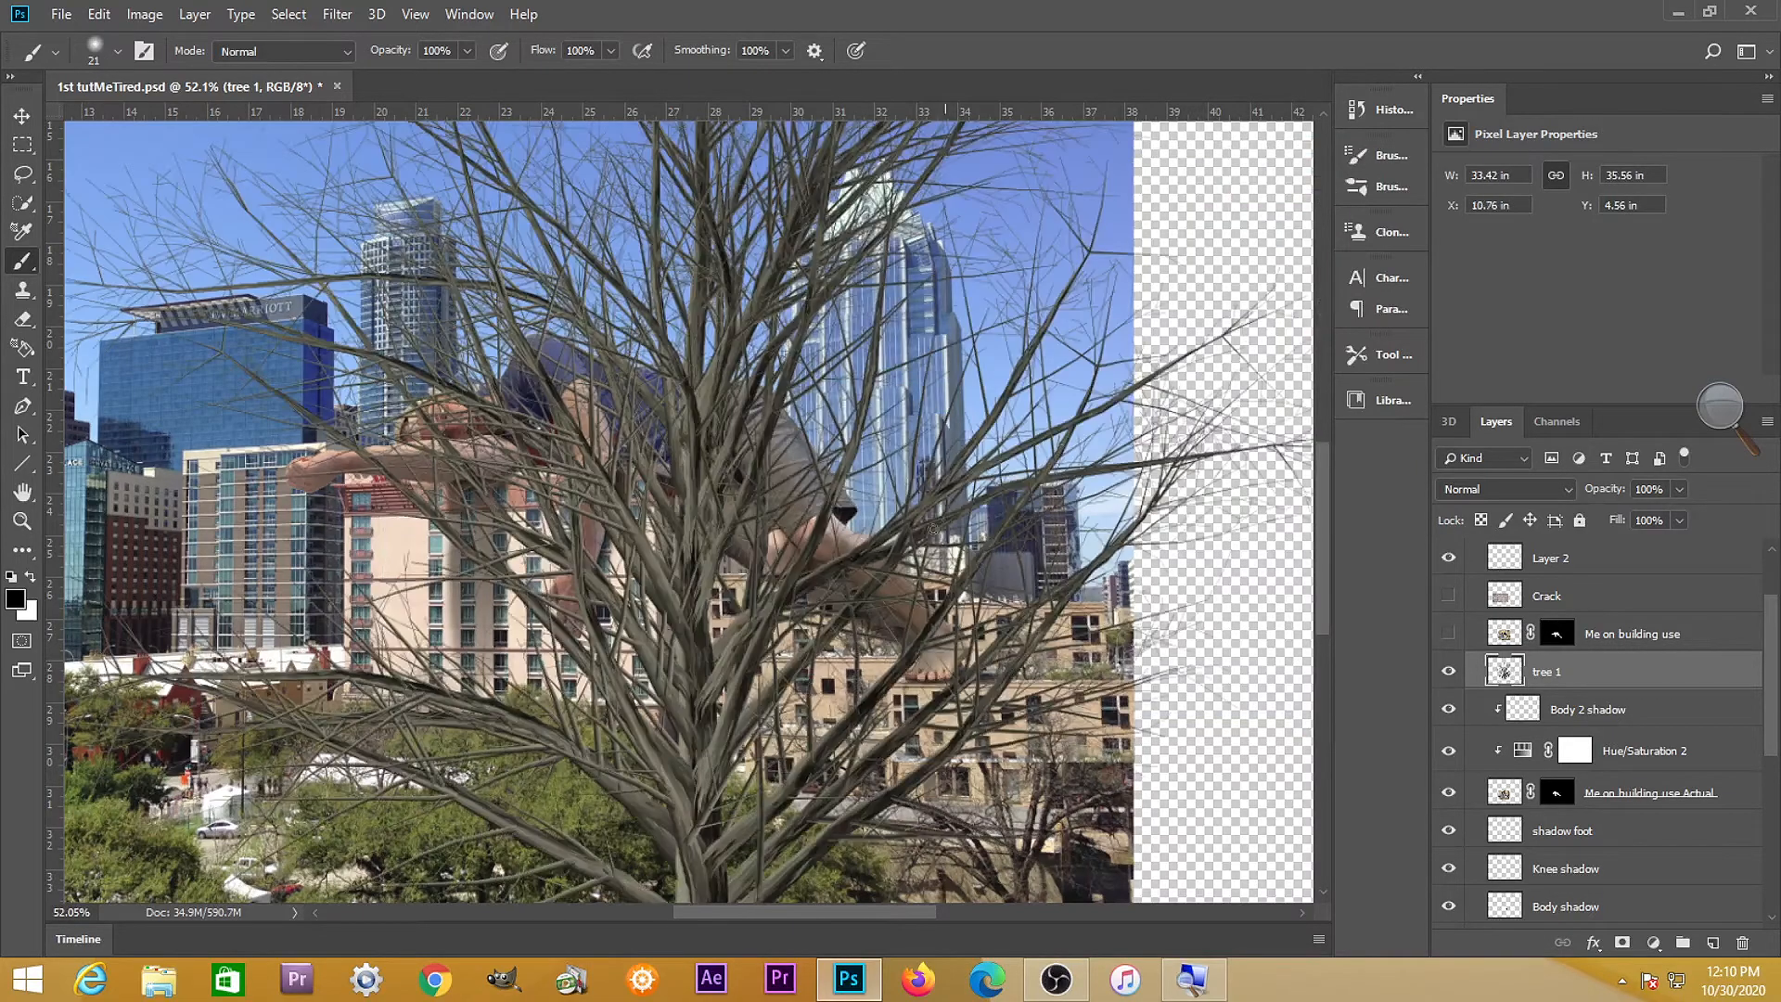
Scale the rendered tree down to about 16.24 by 22.65 in
scroll(860, 554, "down", 5)
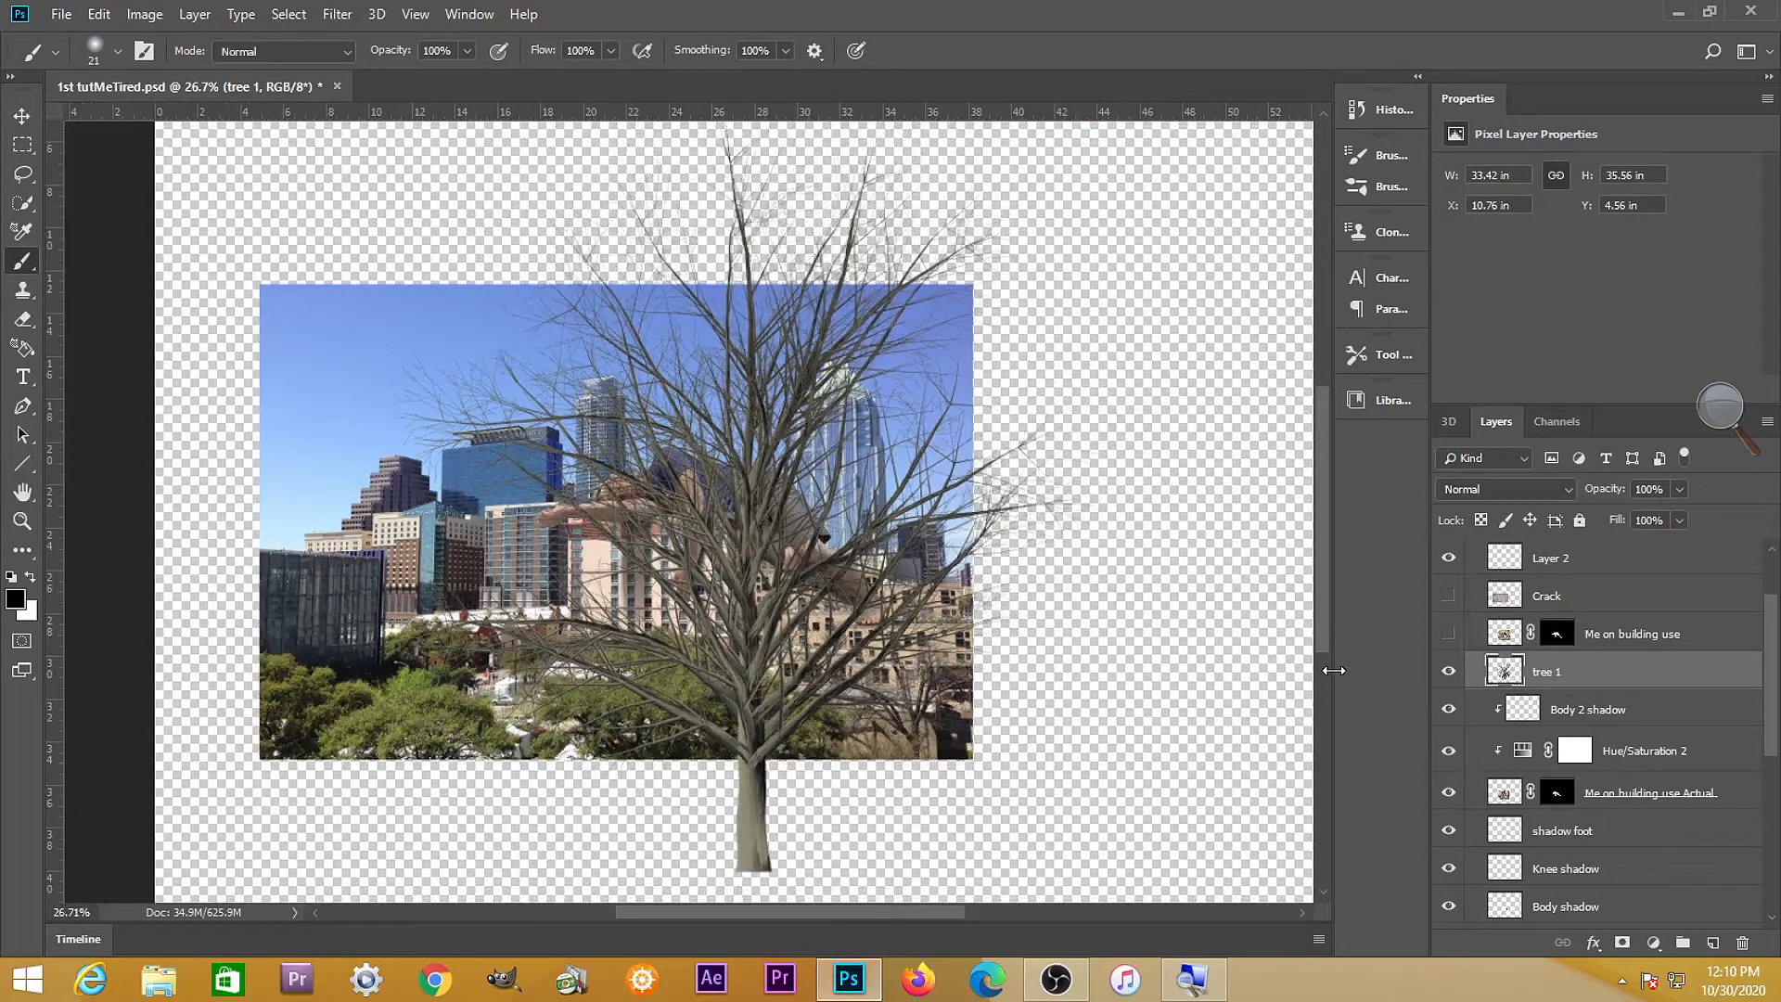
key("ctrl+t")
key("ctrl+0")
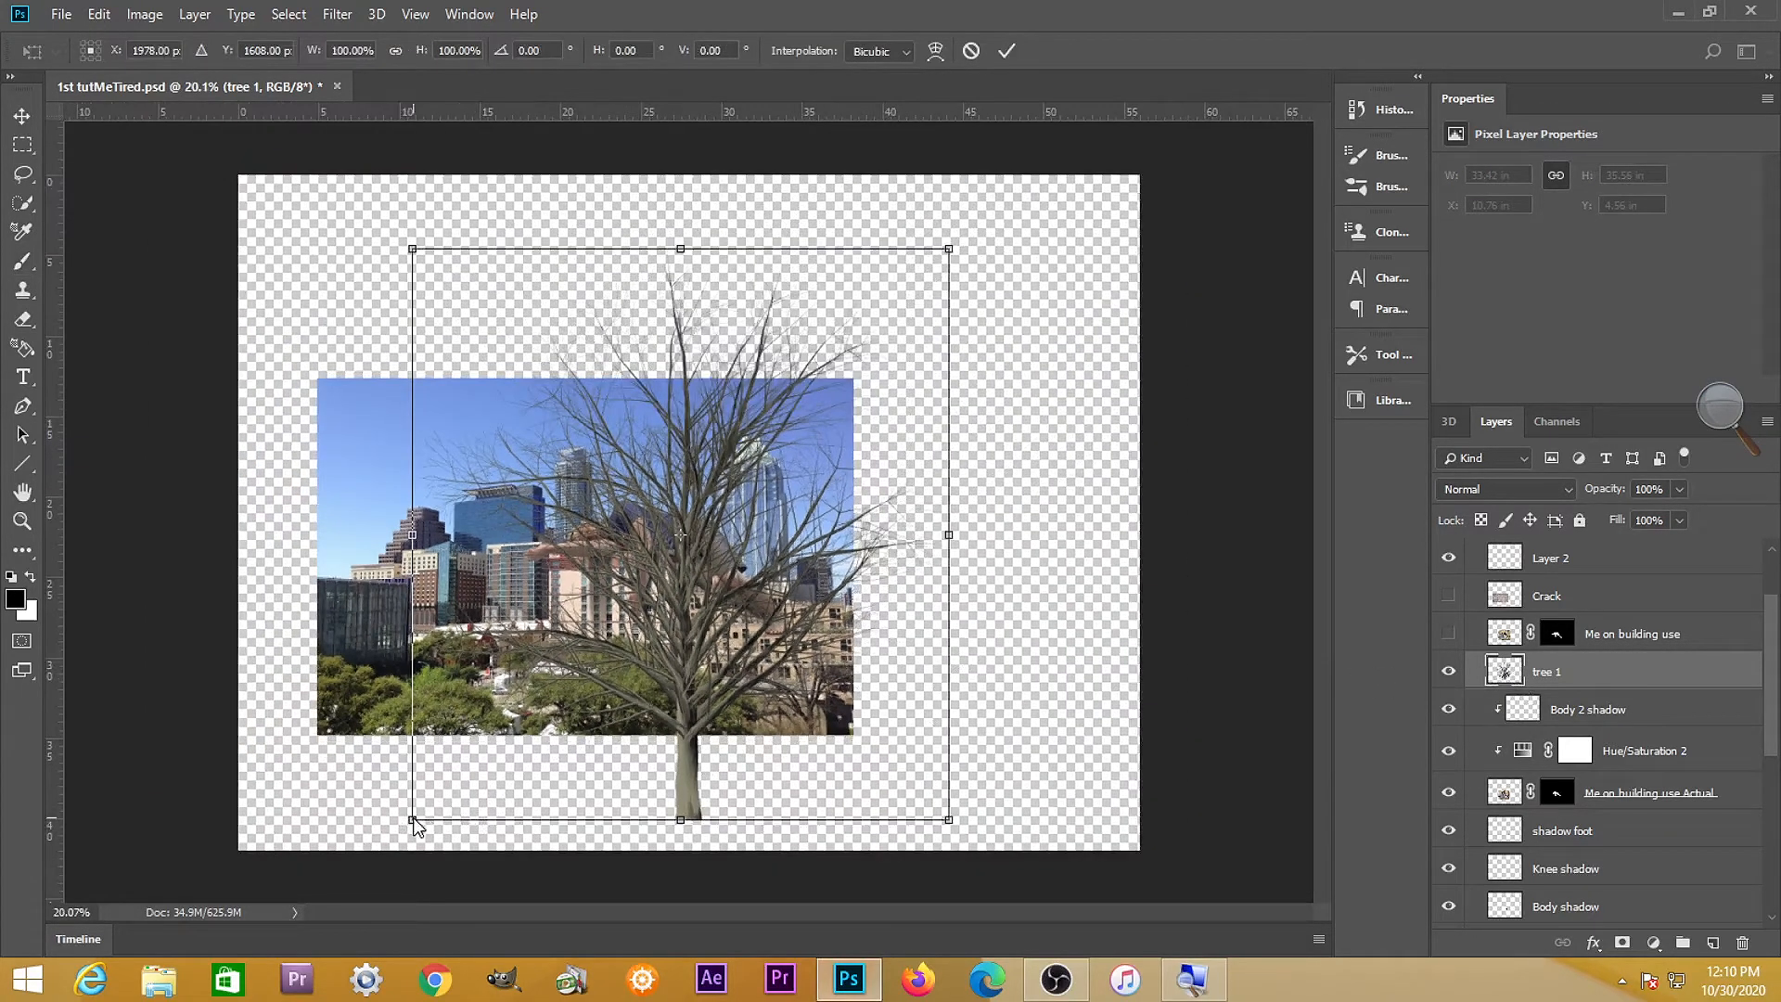
left_click_drag(414, 818, 688, 609)
key("Return")
key("b")
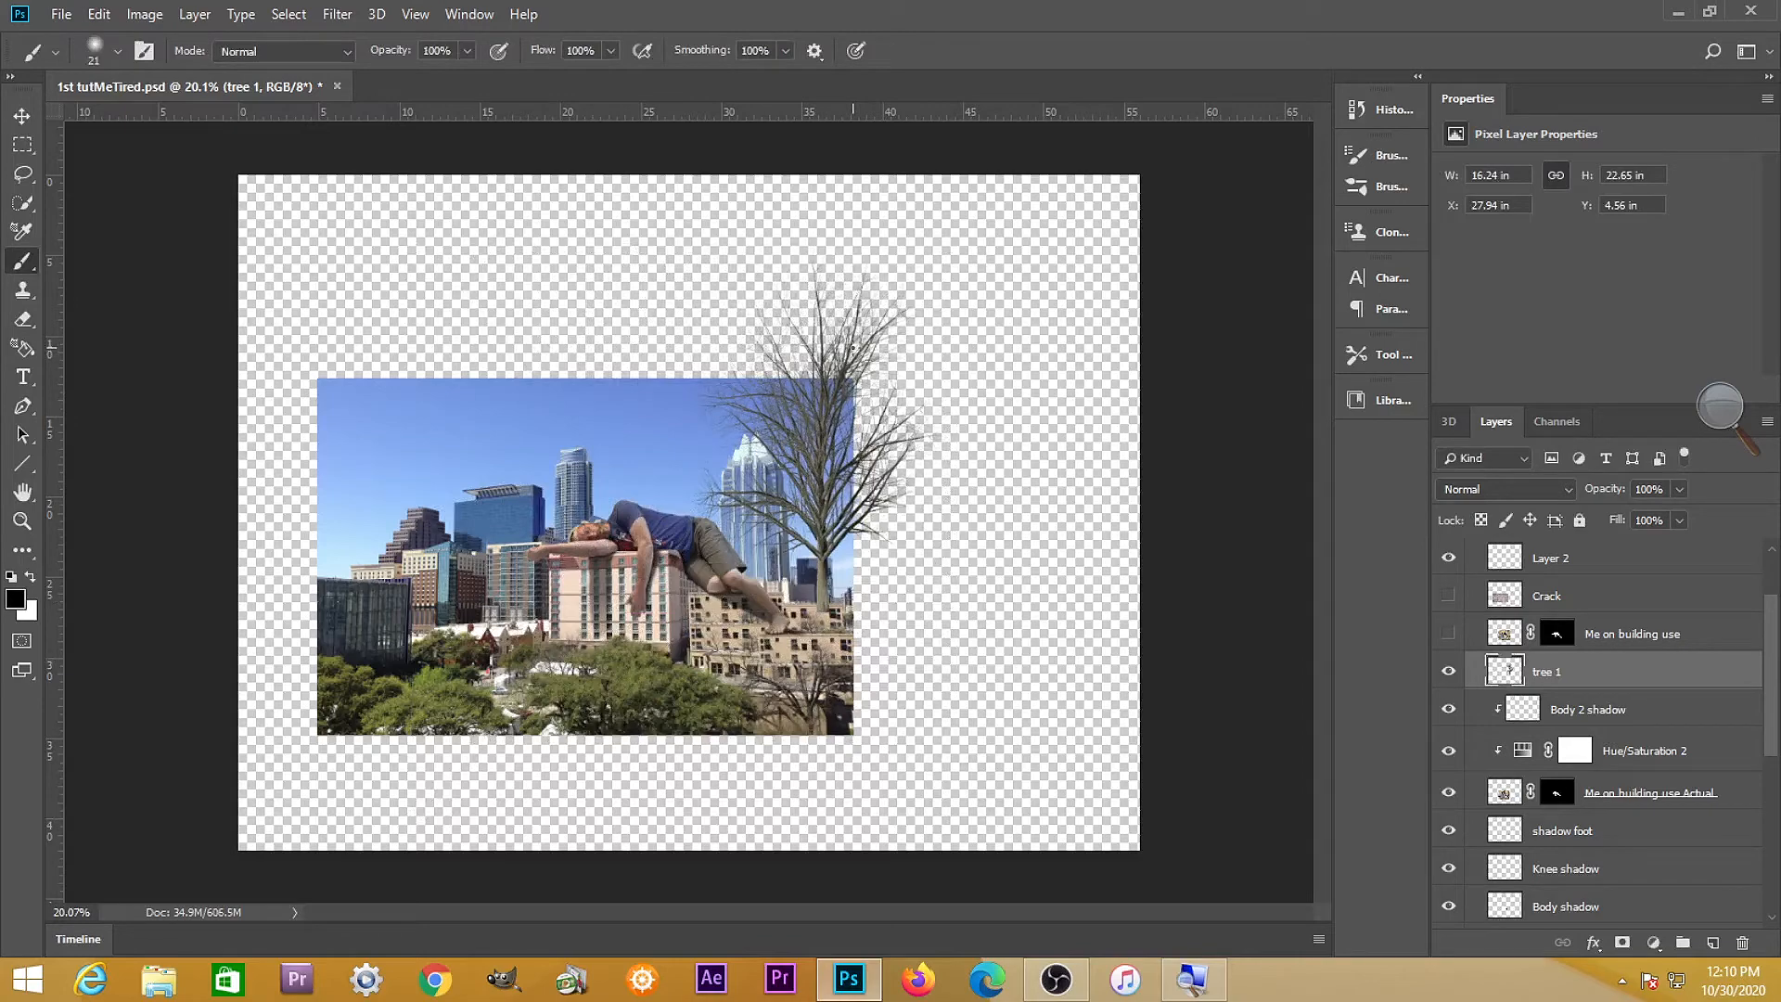
Move the tree down in front of the tan building and shrink it to about 10.14 by 14.14 in
key("v")
left_click_drag(852, 348, 791, 631)
scroll(791, 631, "up", 3)
key("ctrl+t")
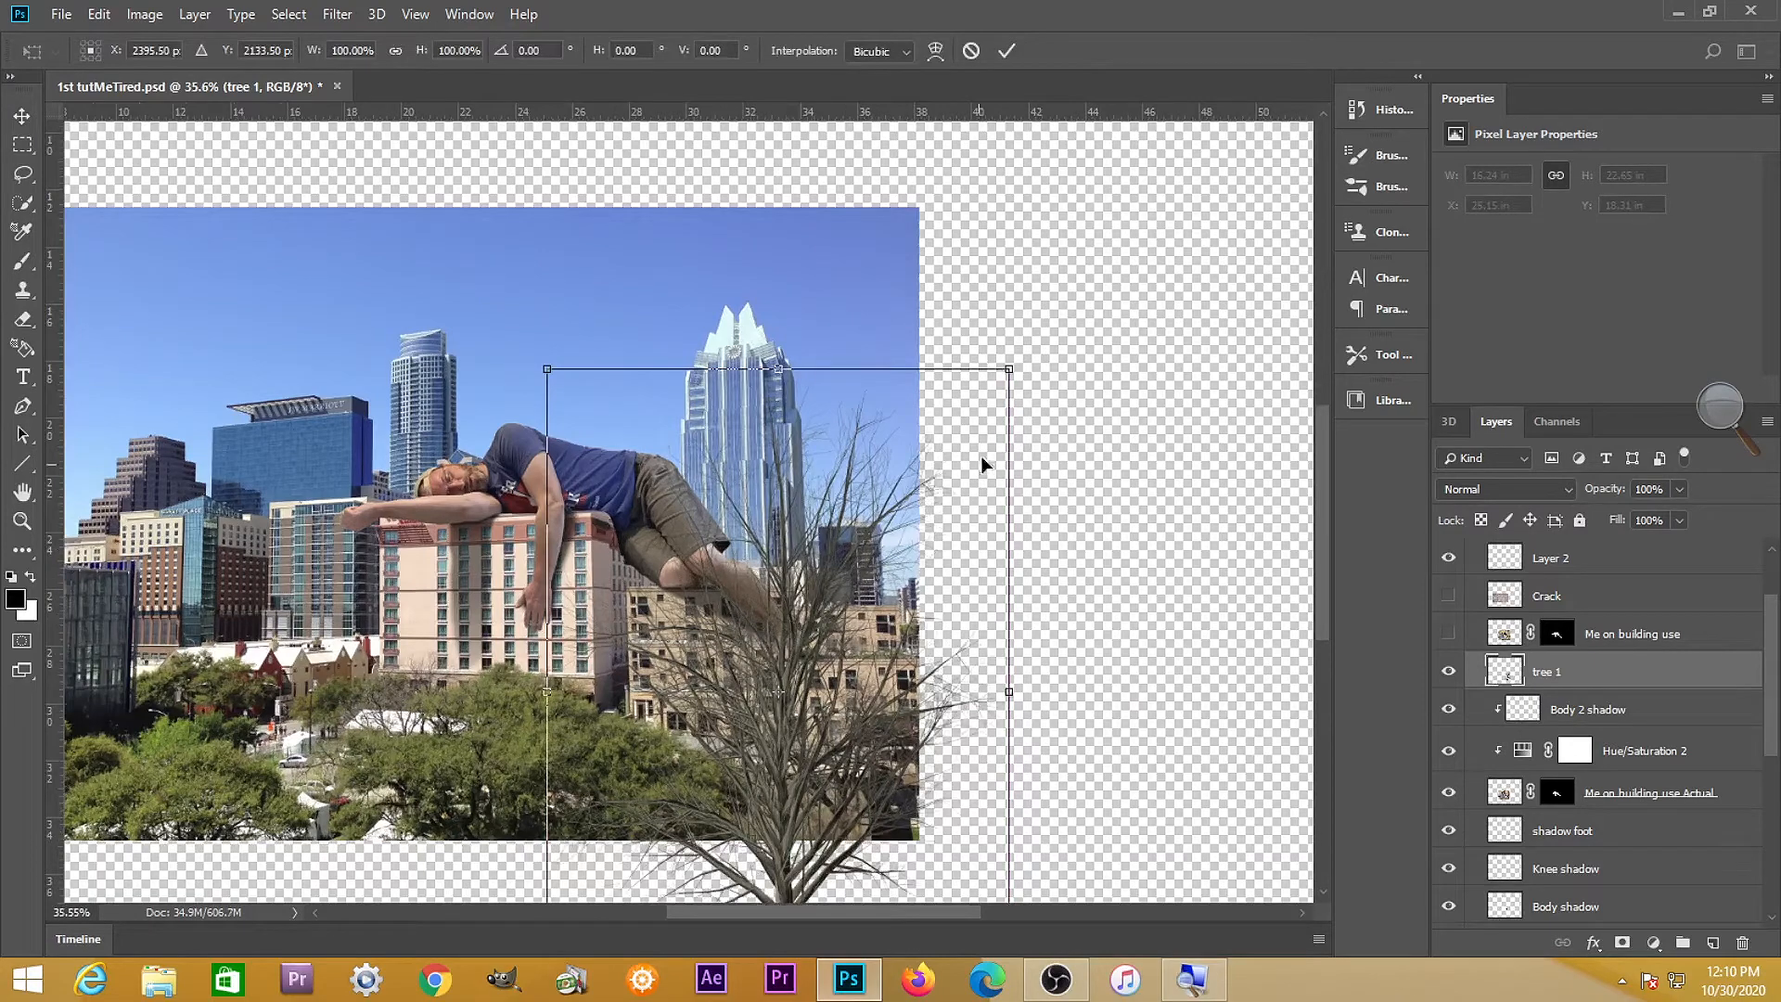
left_click_drag(1005, 382, 836, 615)
key("Return")
left_click_drag(712, 870, 804, 759)
Shrink the tree to about 7.92 by 11 in and place it among the bare trees just below the foot
key("ctrl+t")
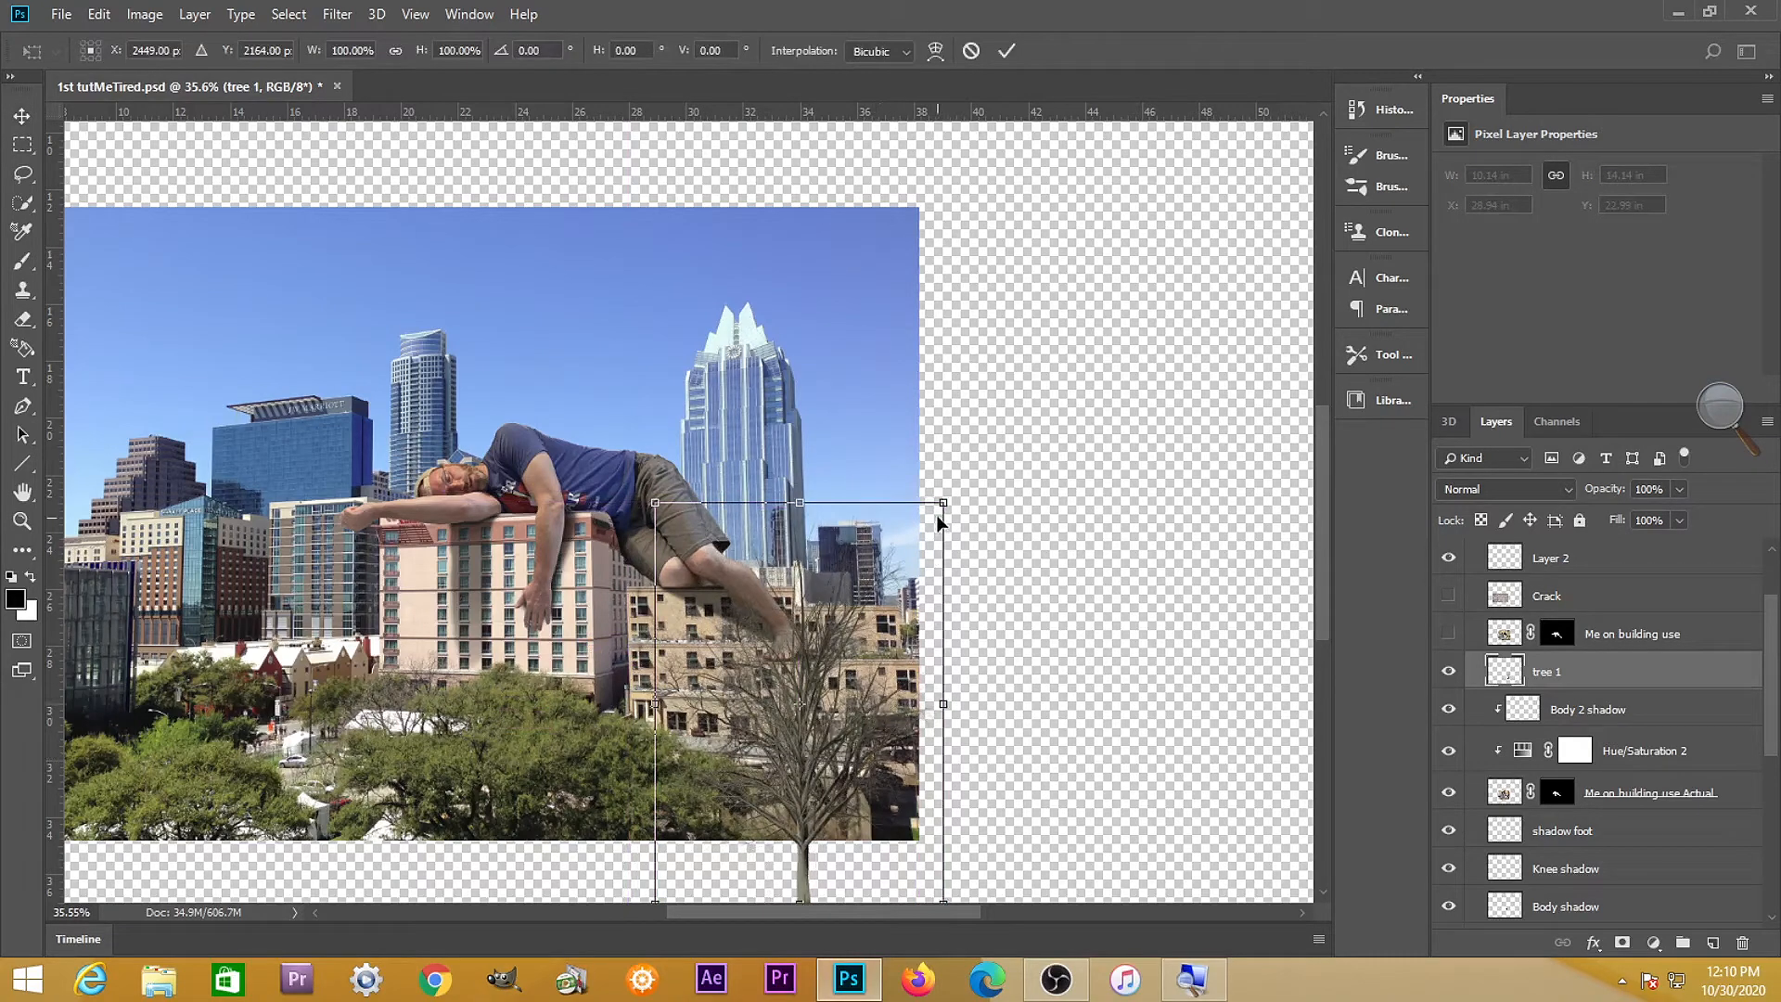
left_click_drag(941, 503, 877, 591)
key("Return")
left_click_drag(770, 865, 789, 799)
scroll(845, 753, "up", 3)
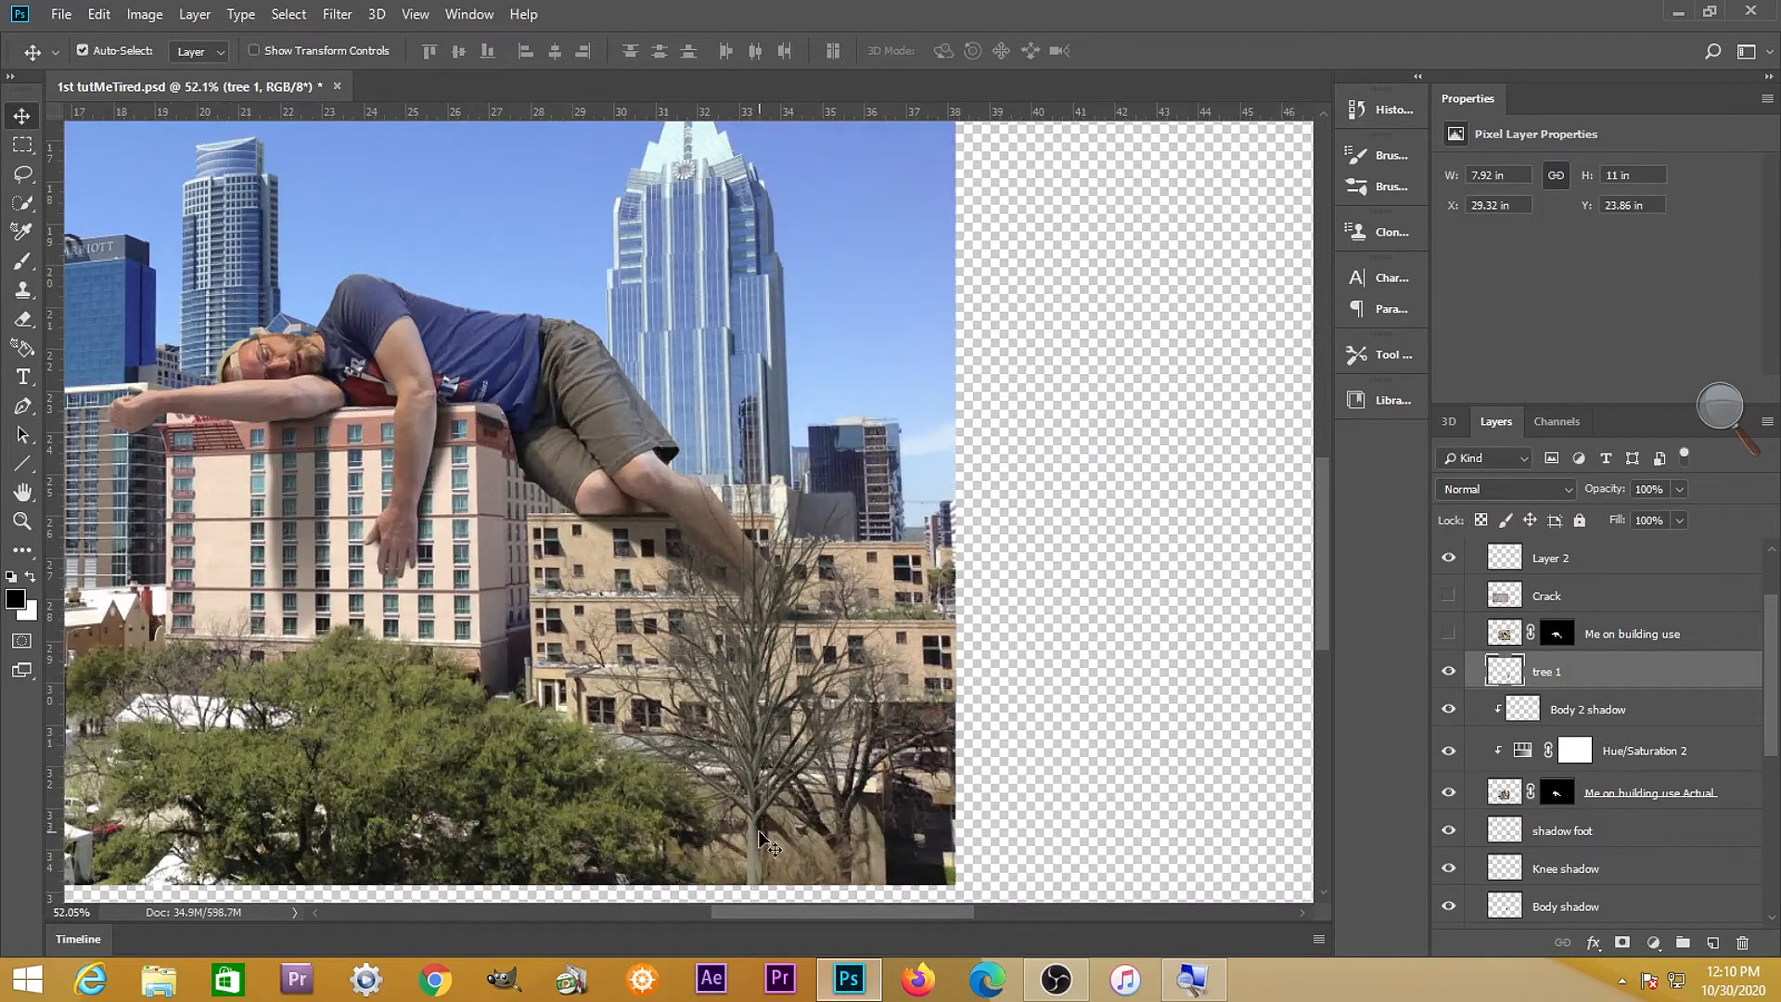
left_click_drag(762, 843, 827, 843)
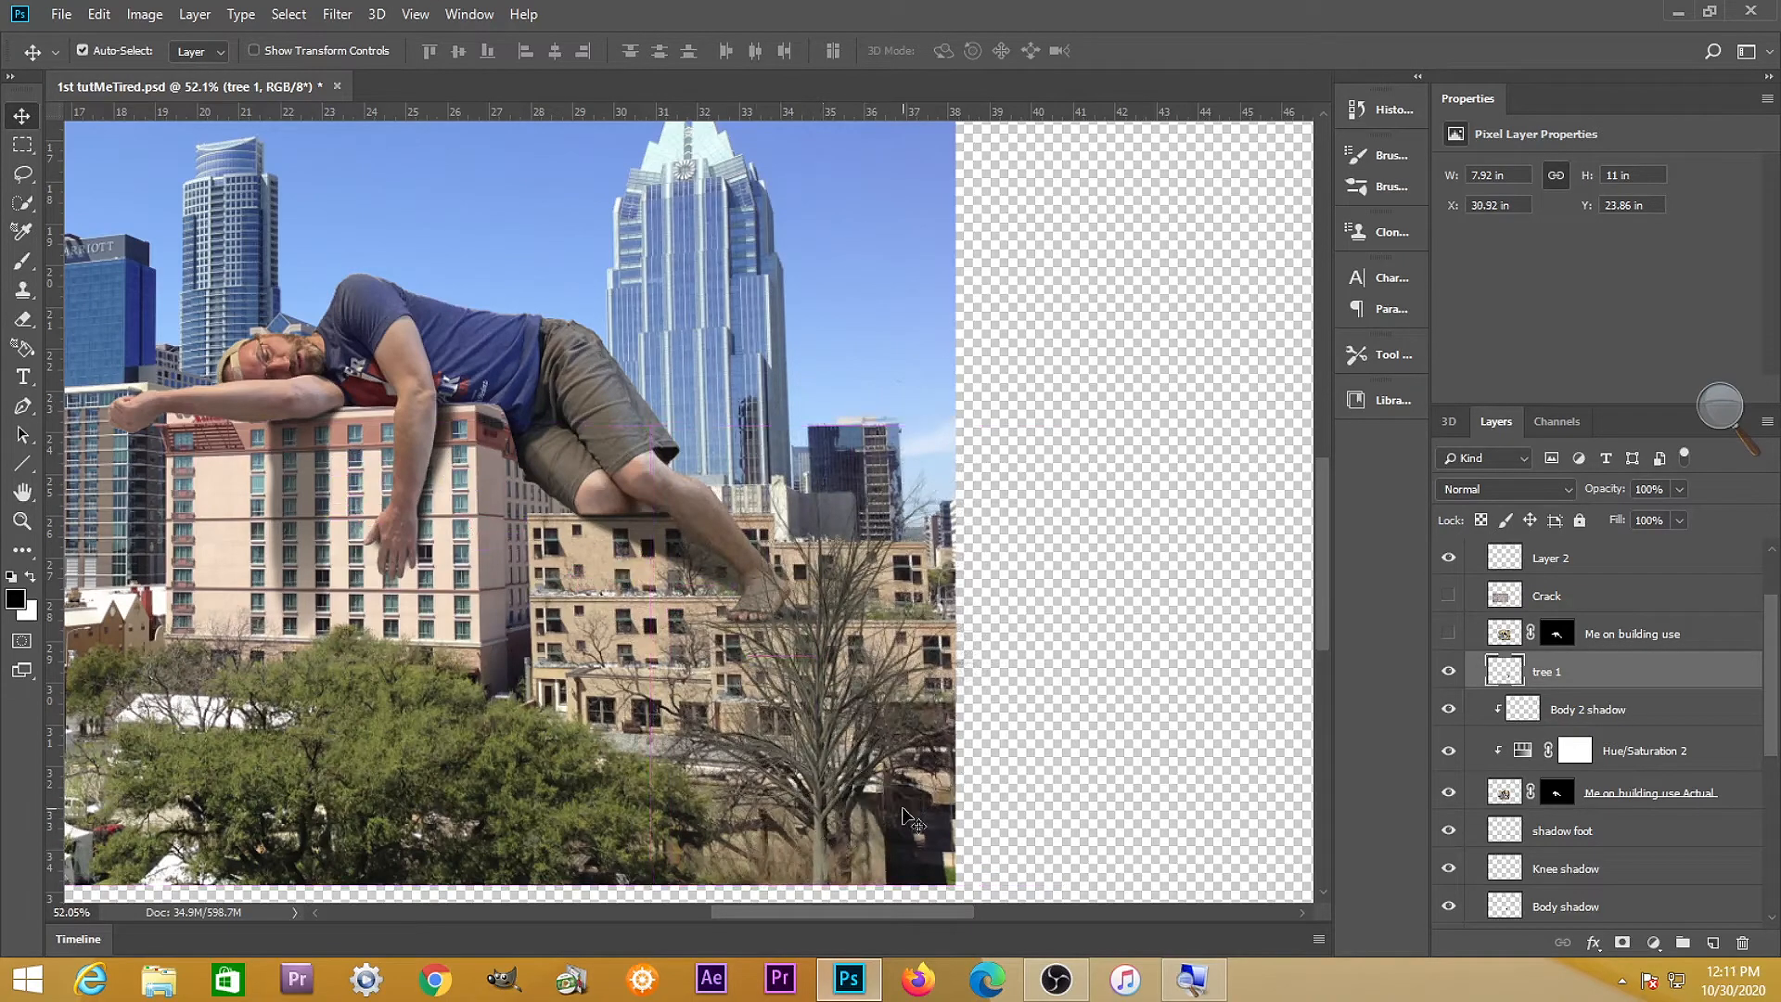
scroll(913, 821, "down", 2)
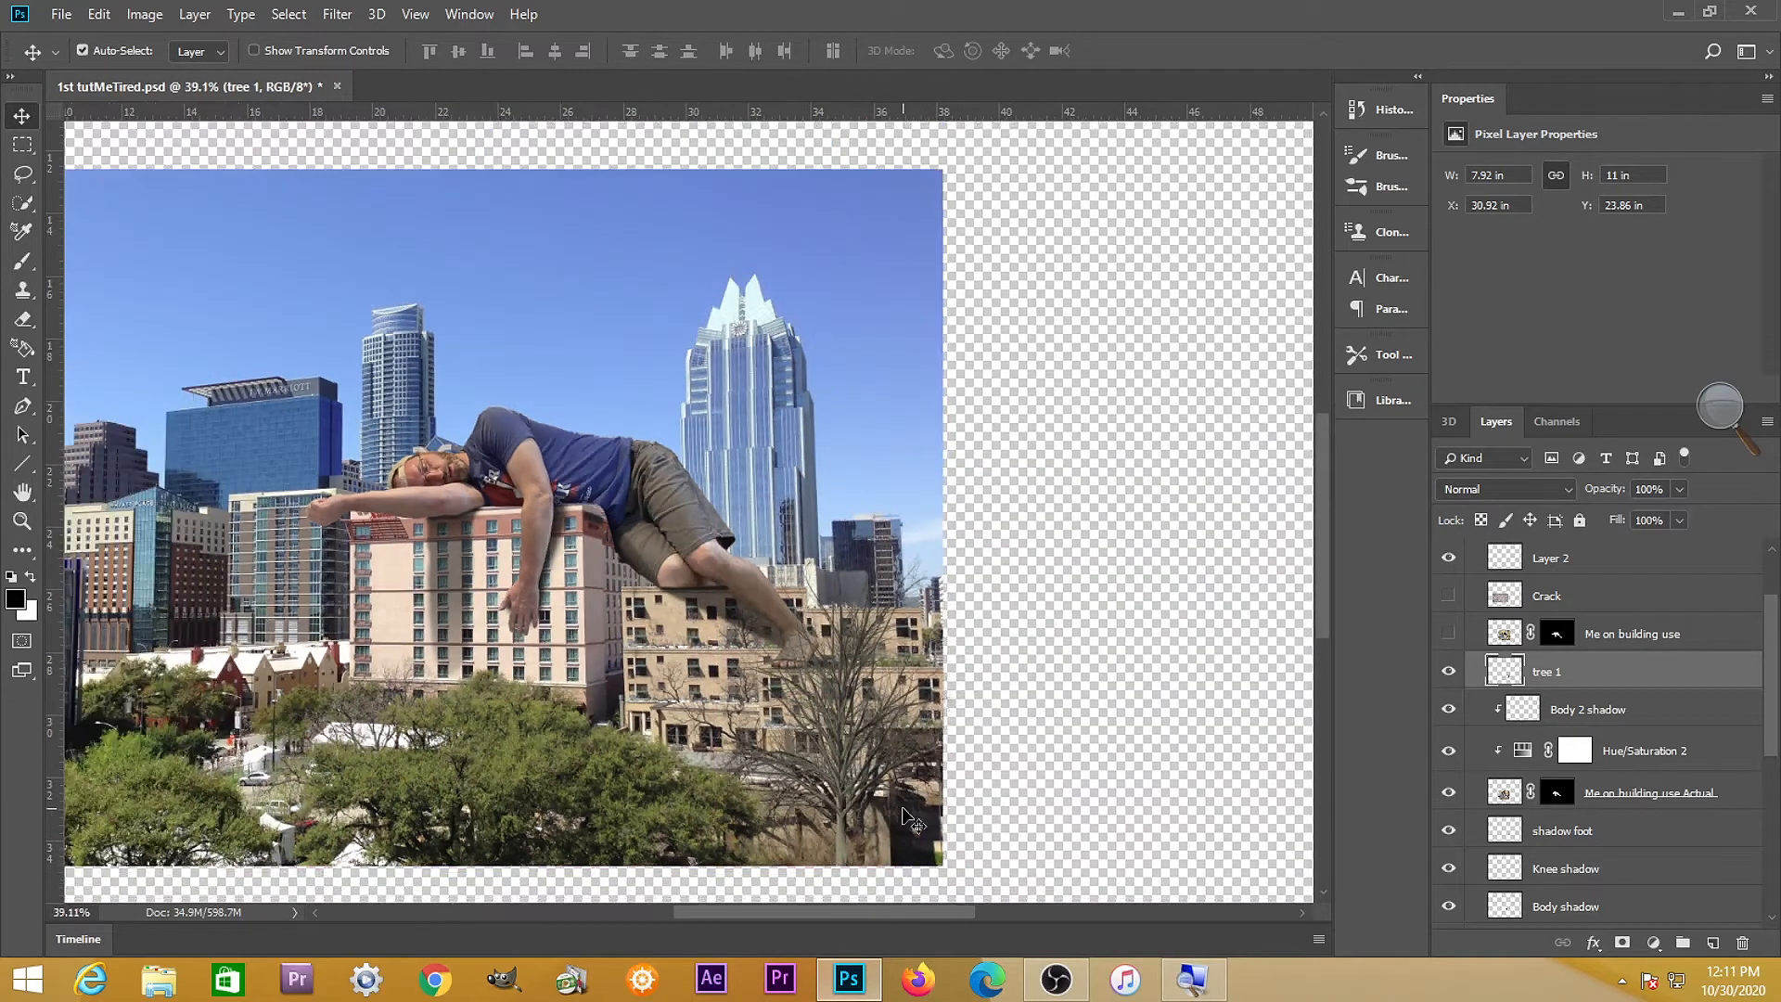
Check which image Layer 4 holds by toggling its visibility, and rename the layer as Crack2
left_click(23, 494)
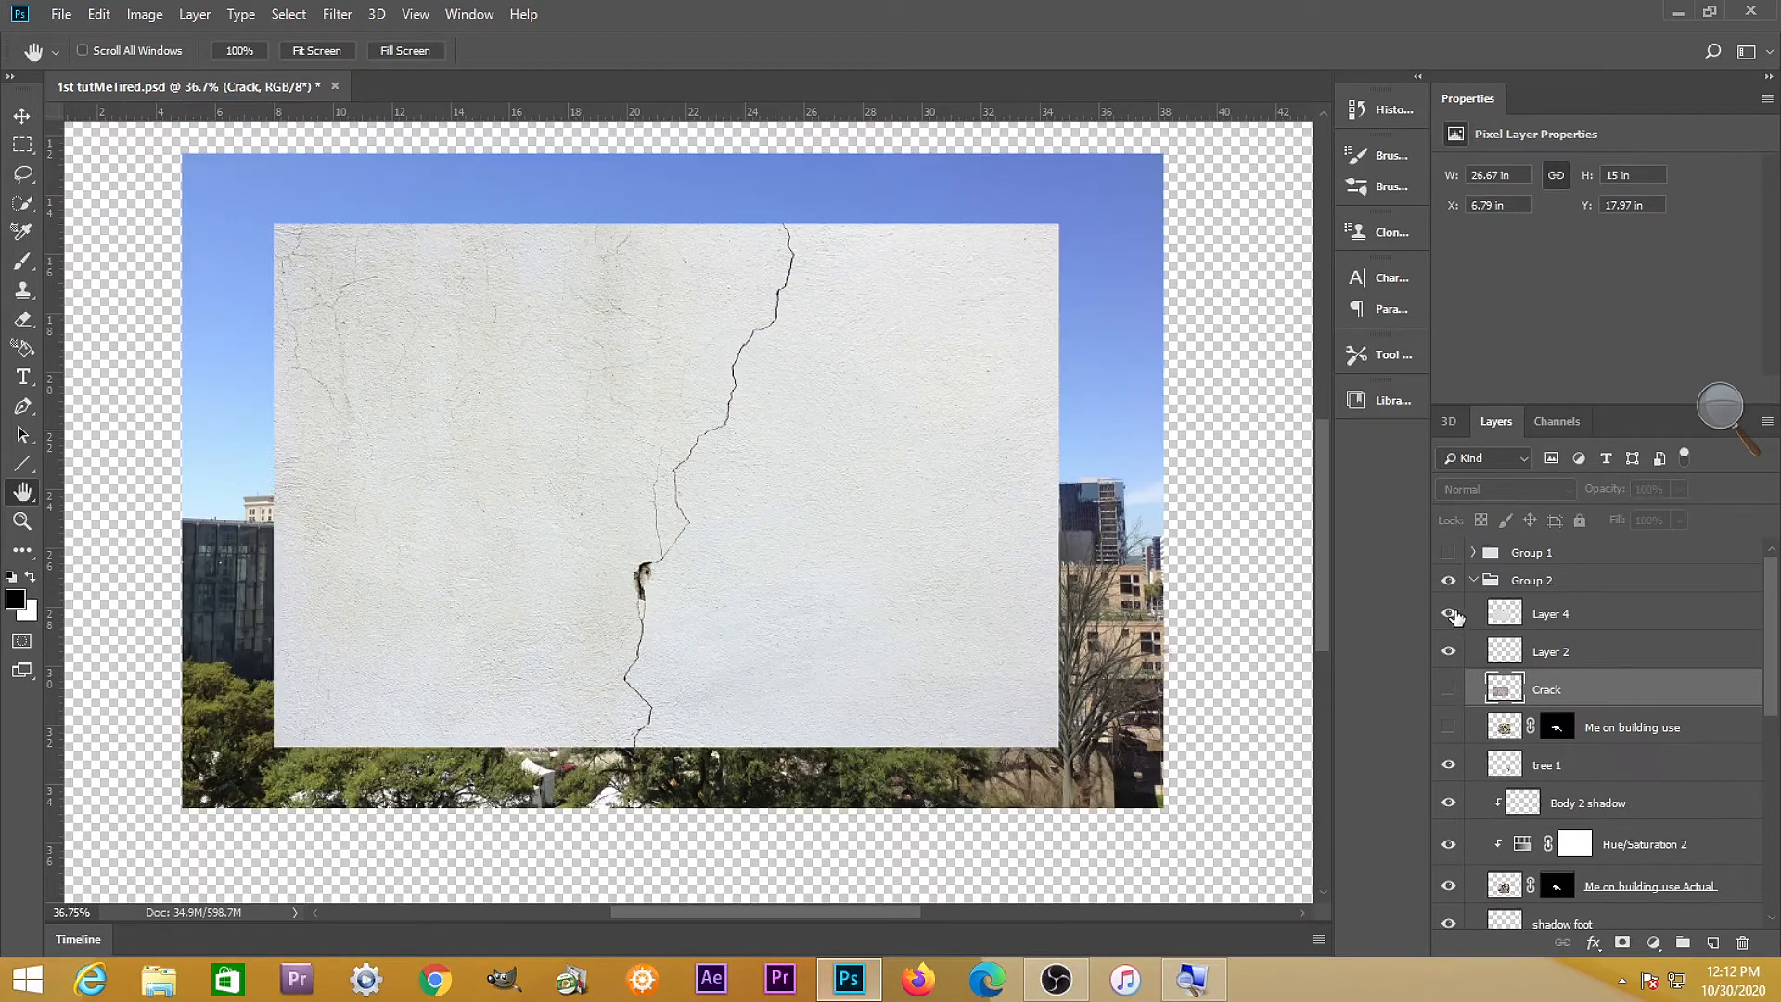
left_click(1448, 614)
left_click(1448, 613)
left_click(1510, 615)
double_click(1551, 613)
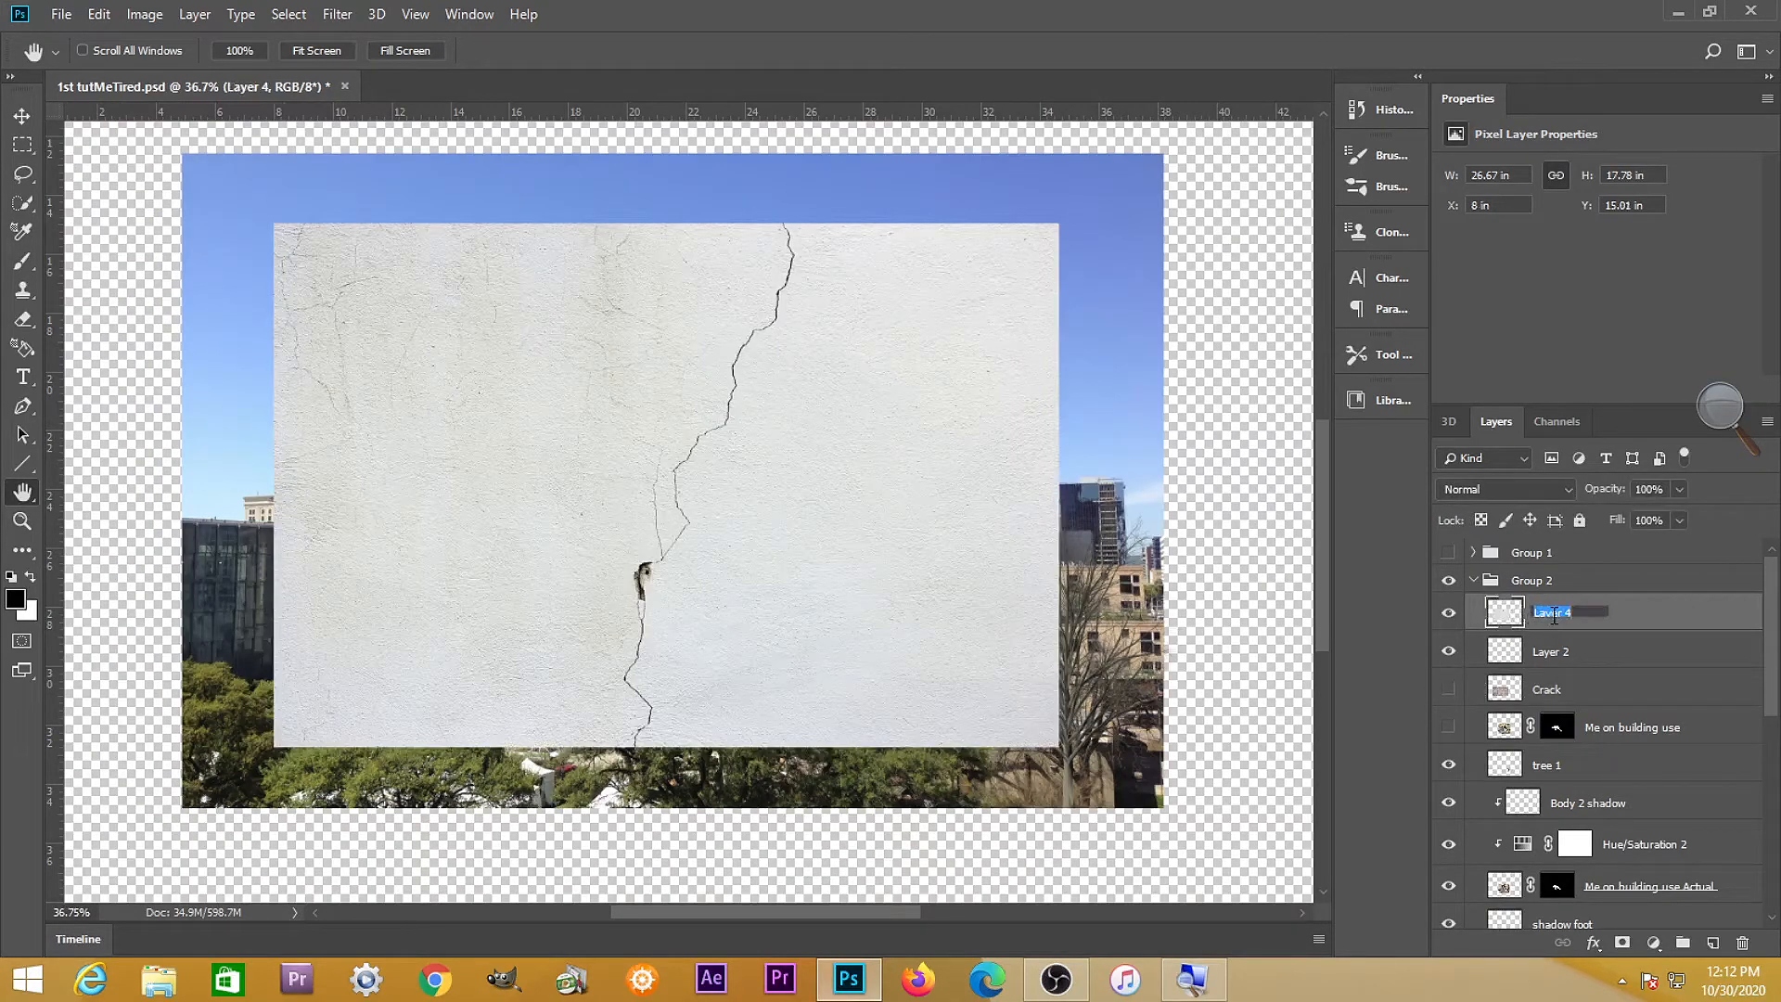
type("Crack2")
key("Return")
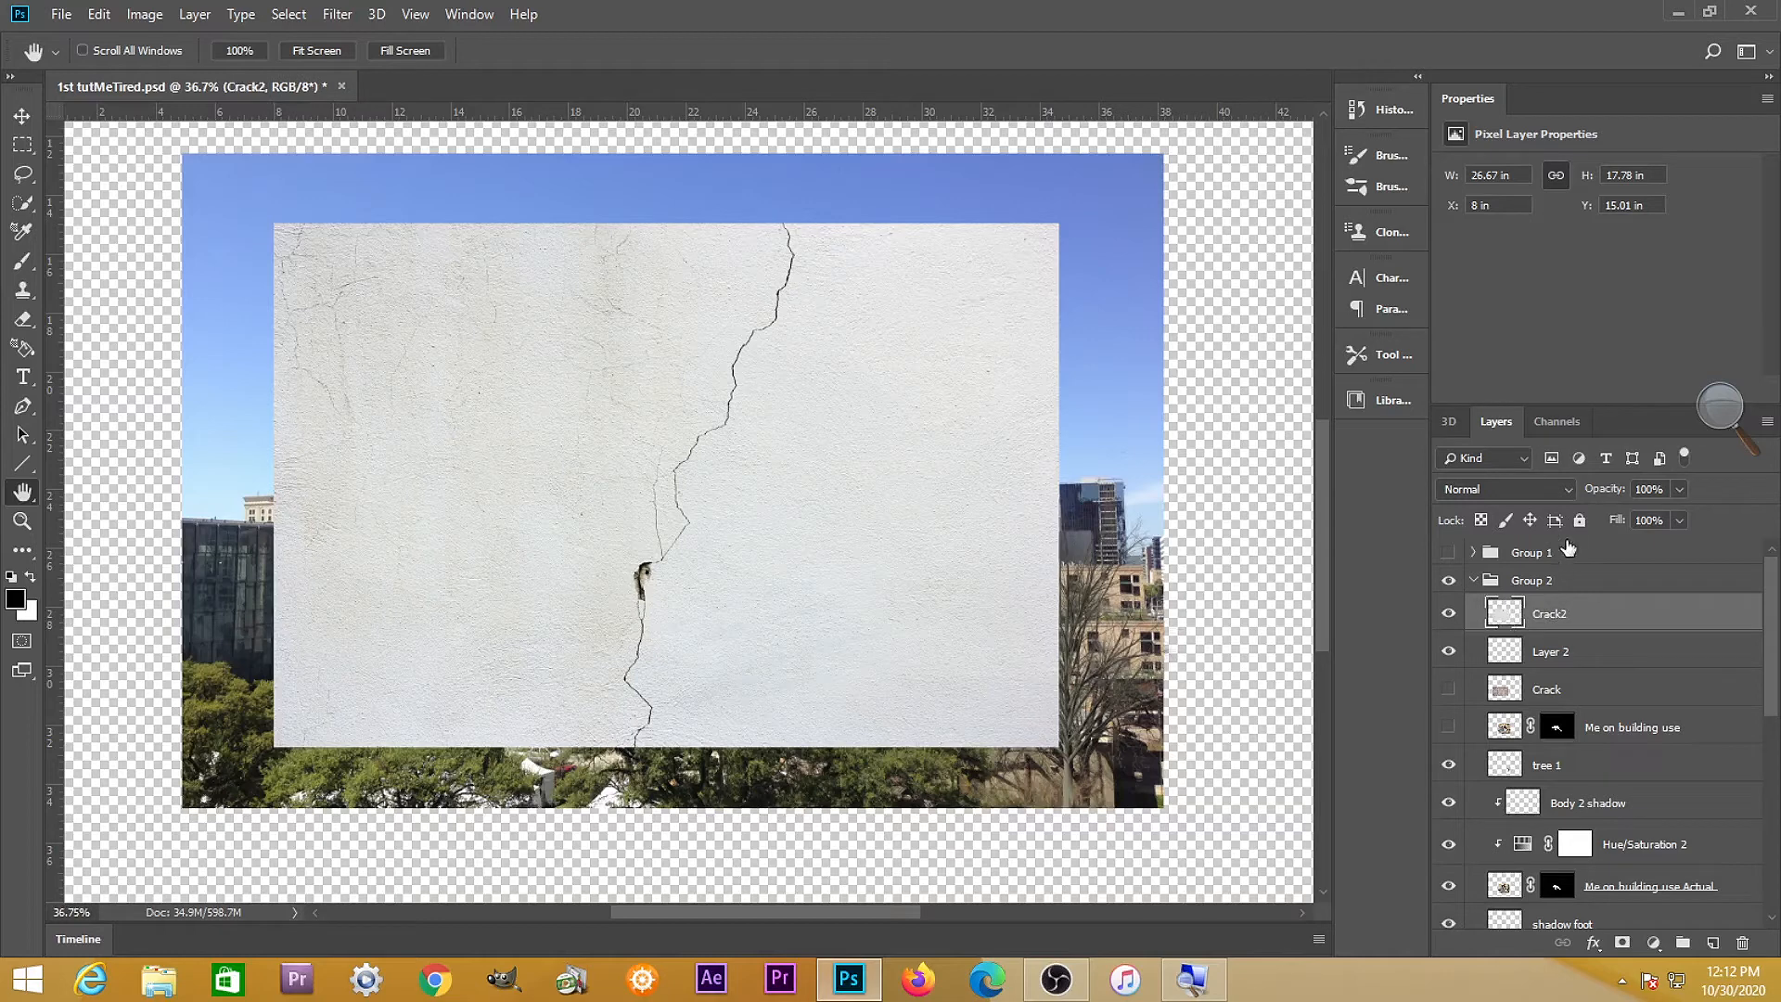
Try the Darken blend mode on the Crack2 layer and set it back to Normal
left_click(1572, 486)
left_click(1472, 62)
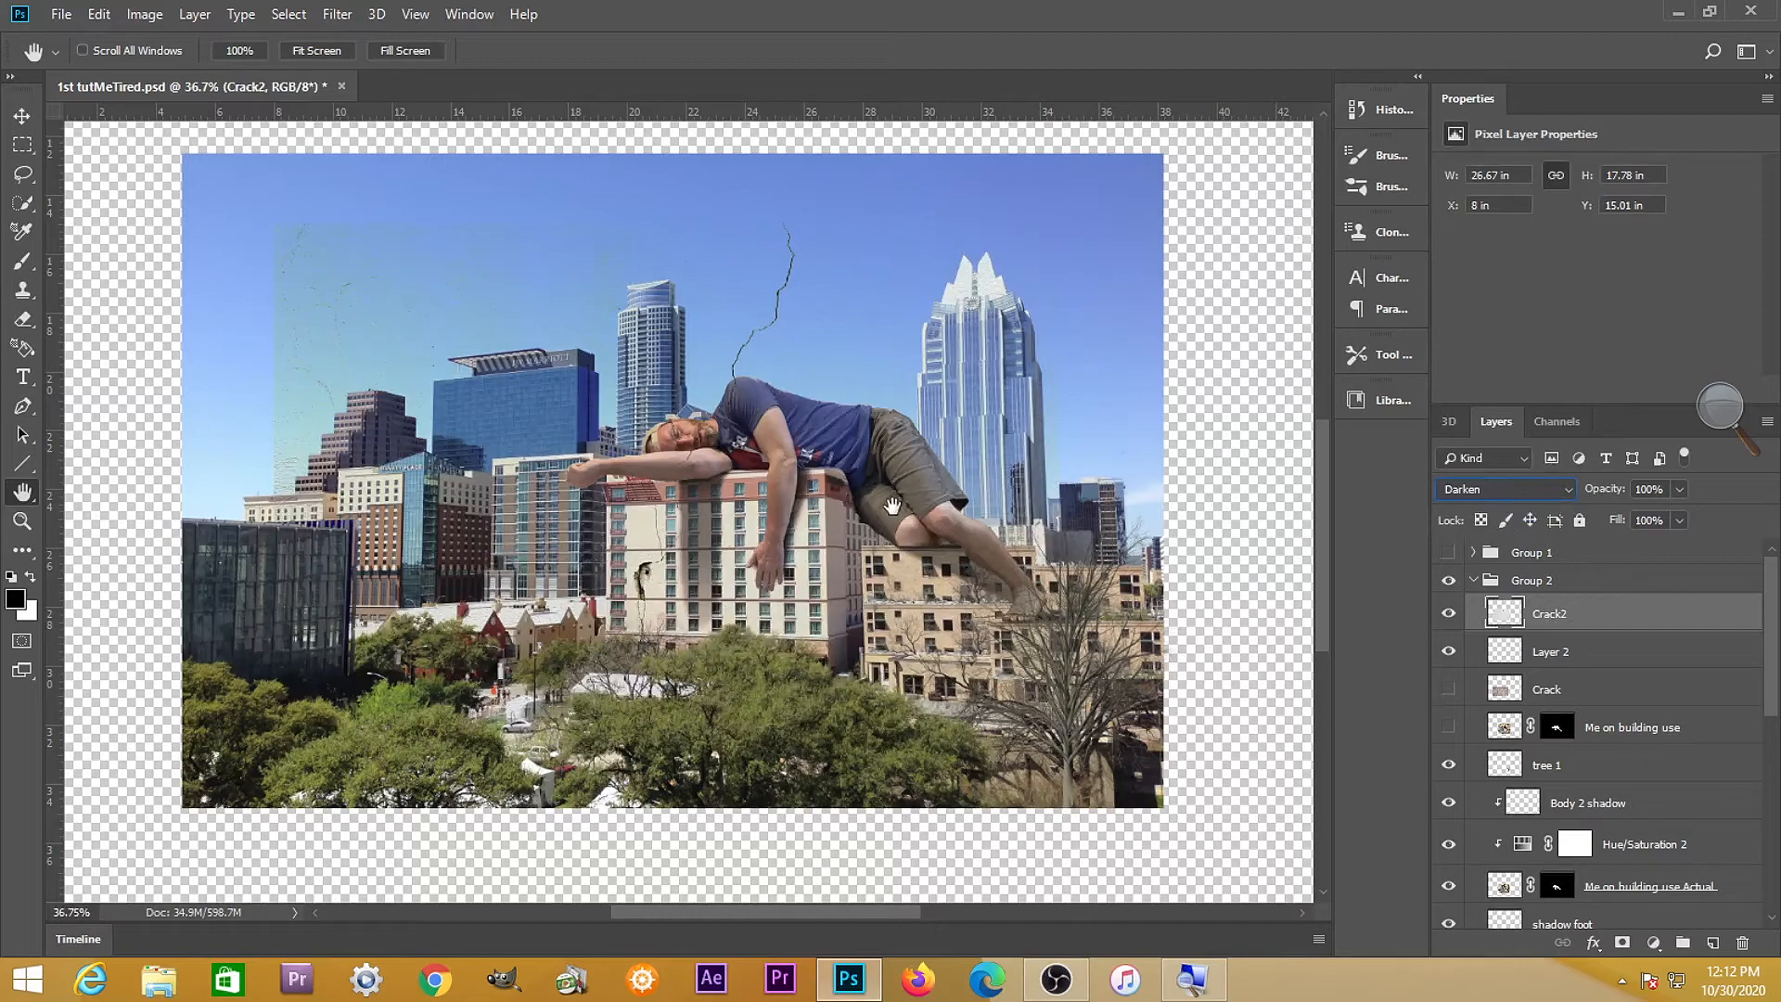
left_click(1573, 487)
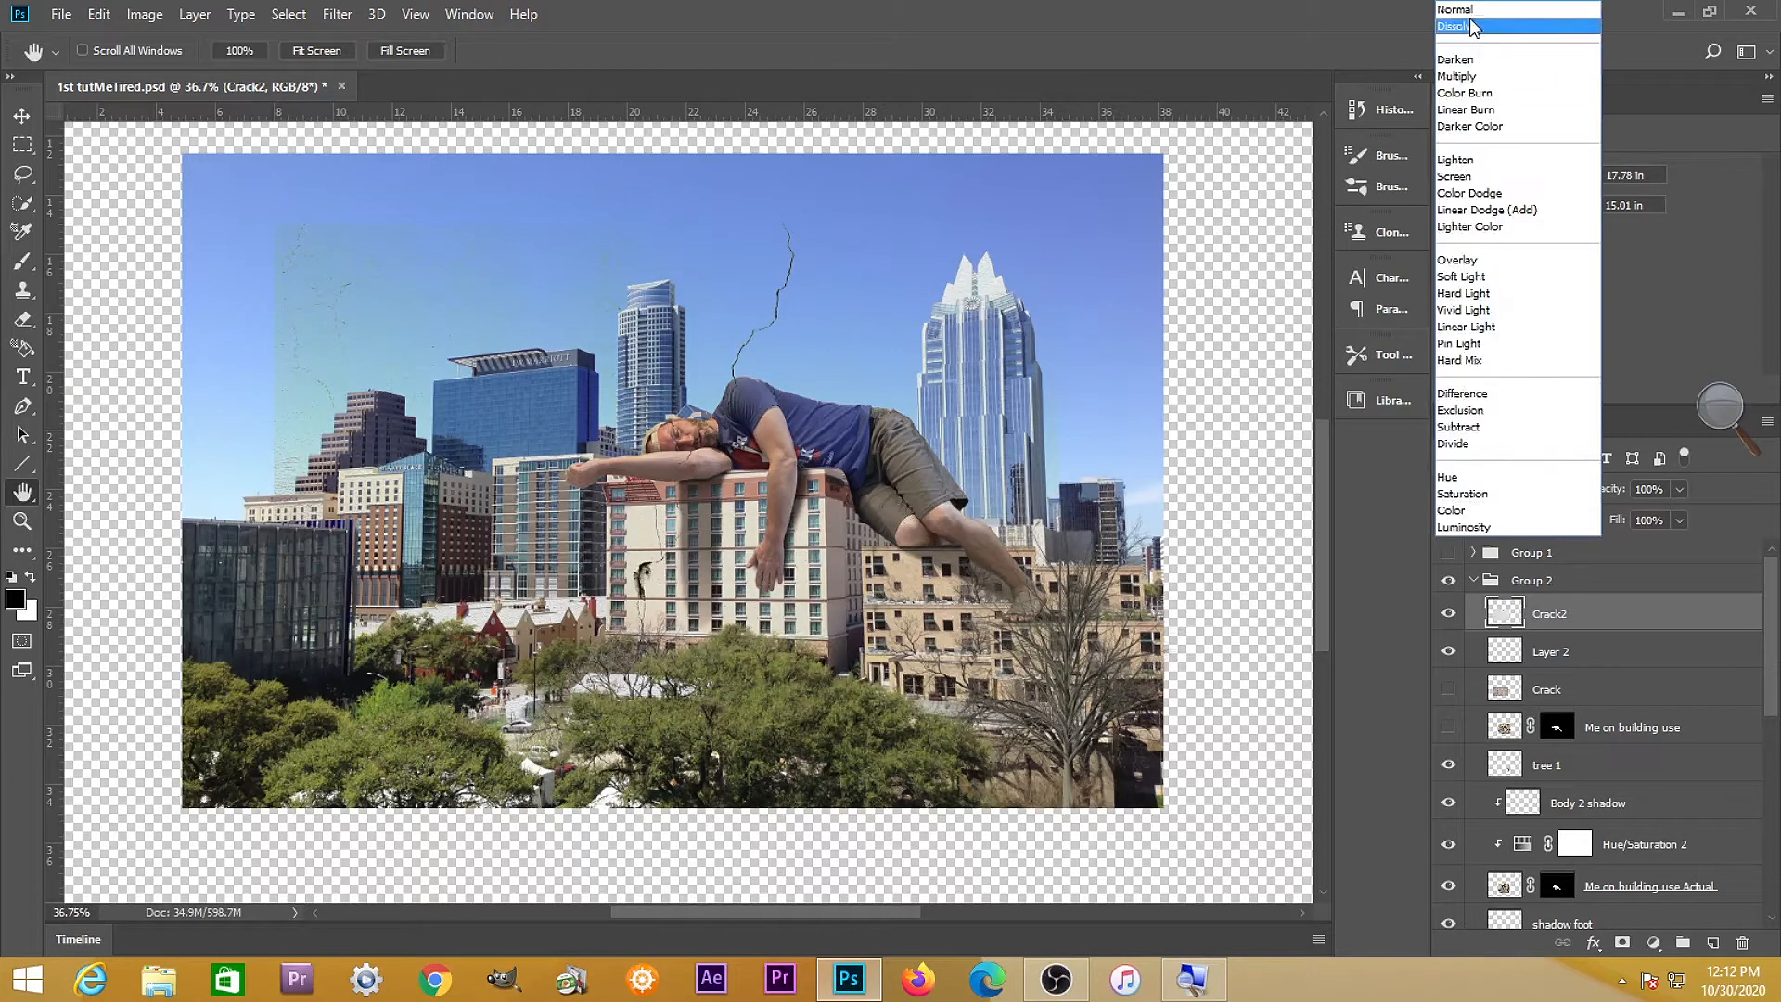
left_click(1468, 11)
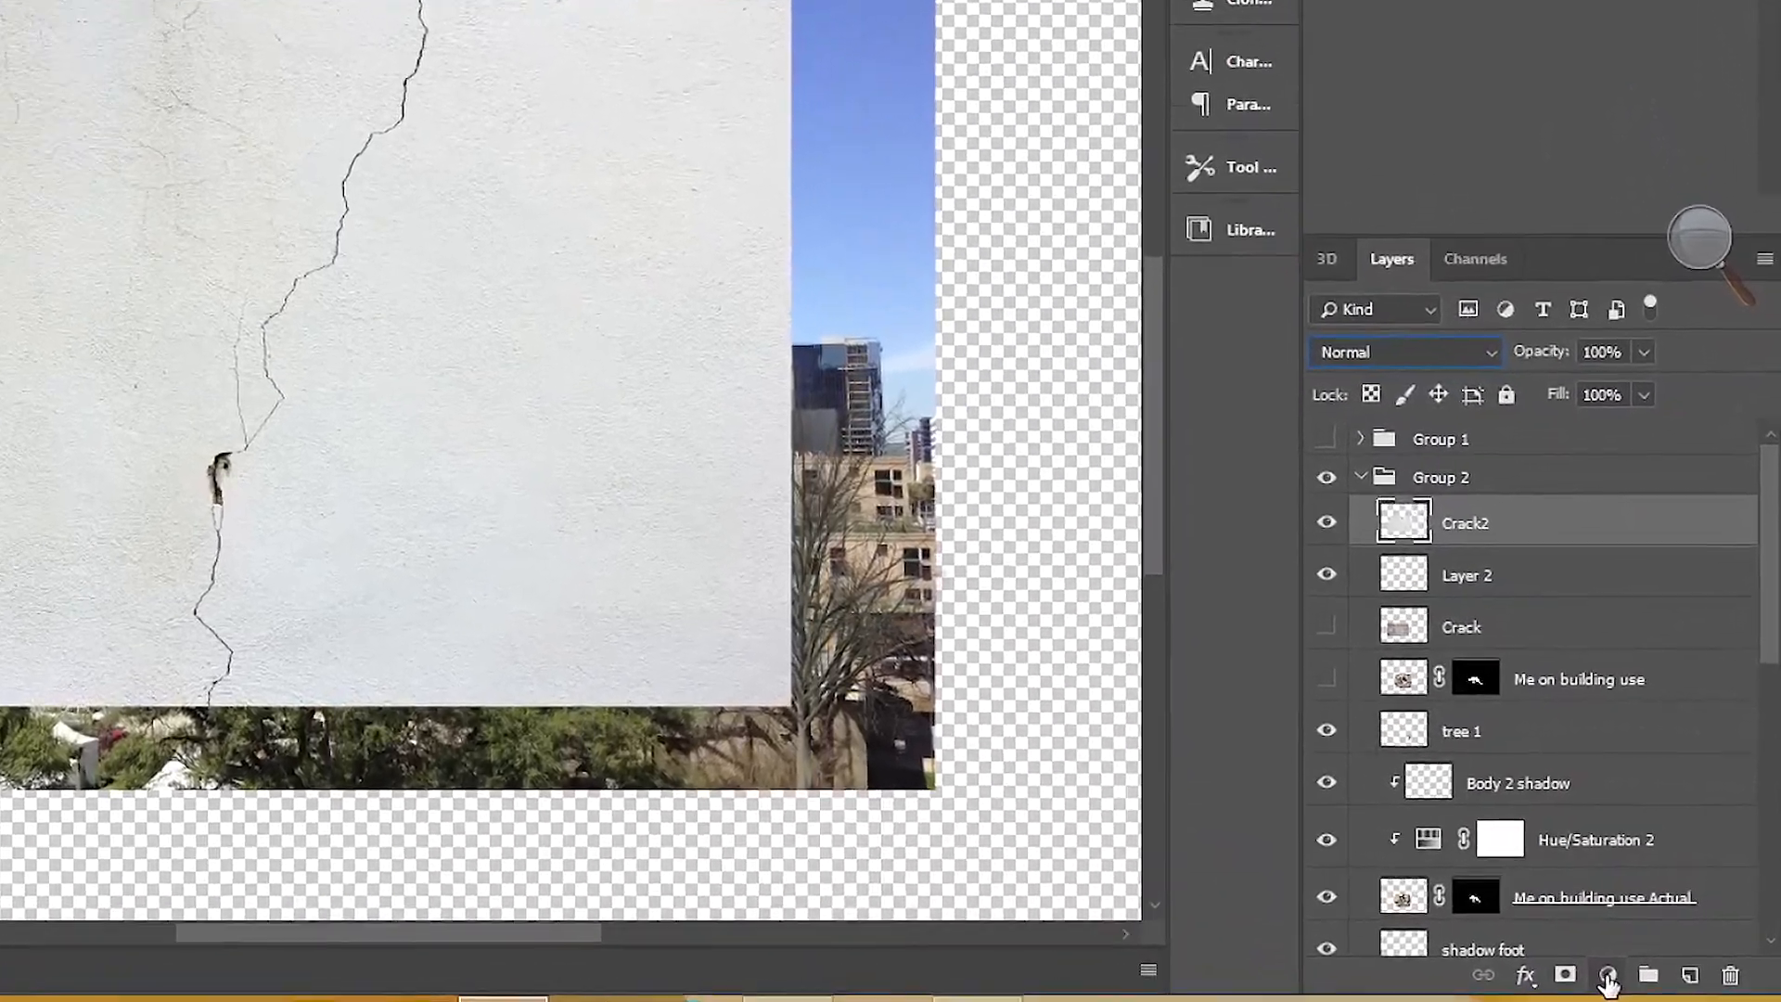
Add a Curves adjustment clipped to the Crack2 layer and shape a contrast S-curve with its shadow point near input 93, output 64
left_click(1626, 961)
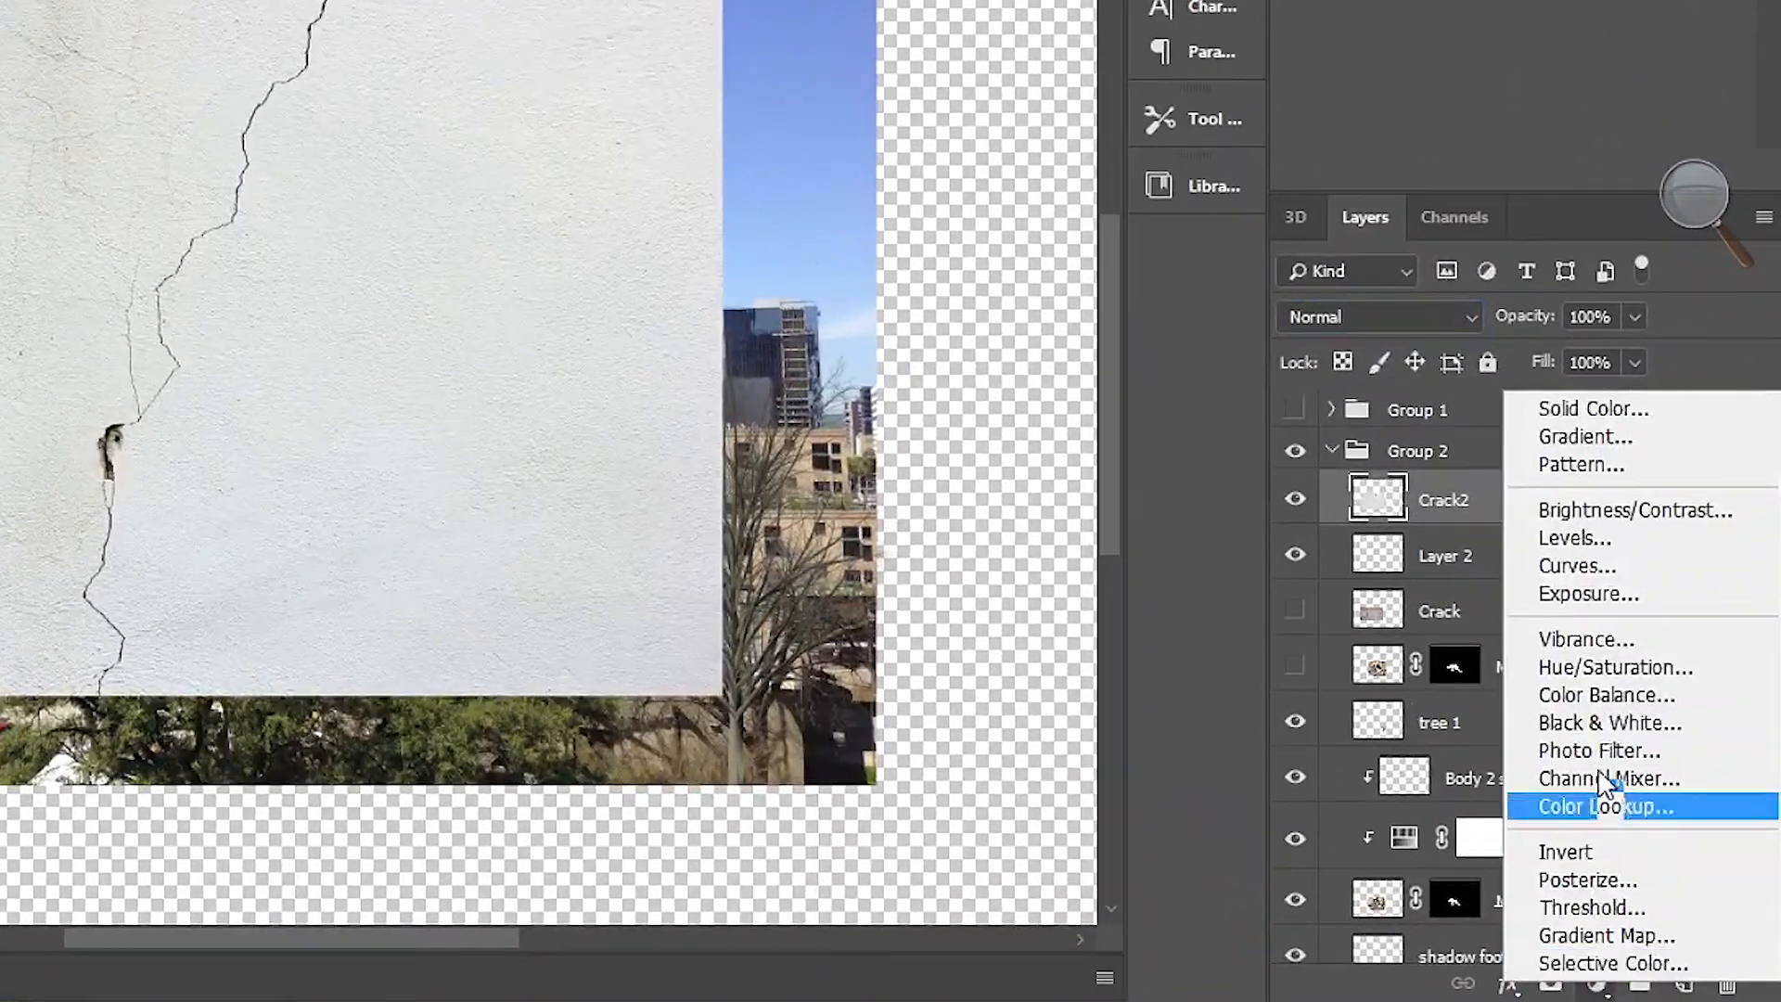
left_click(1615, 580)
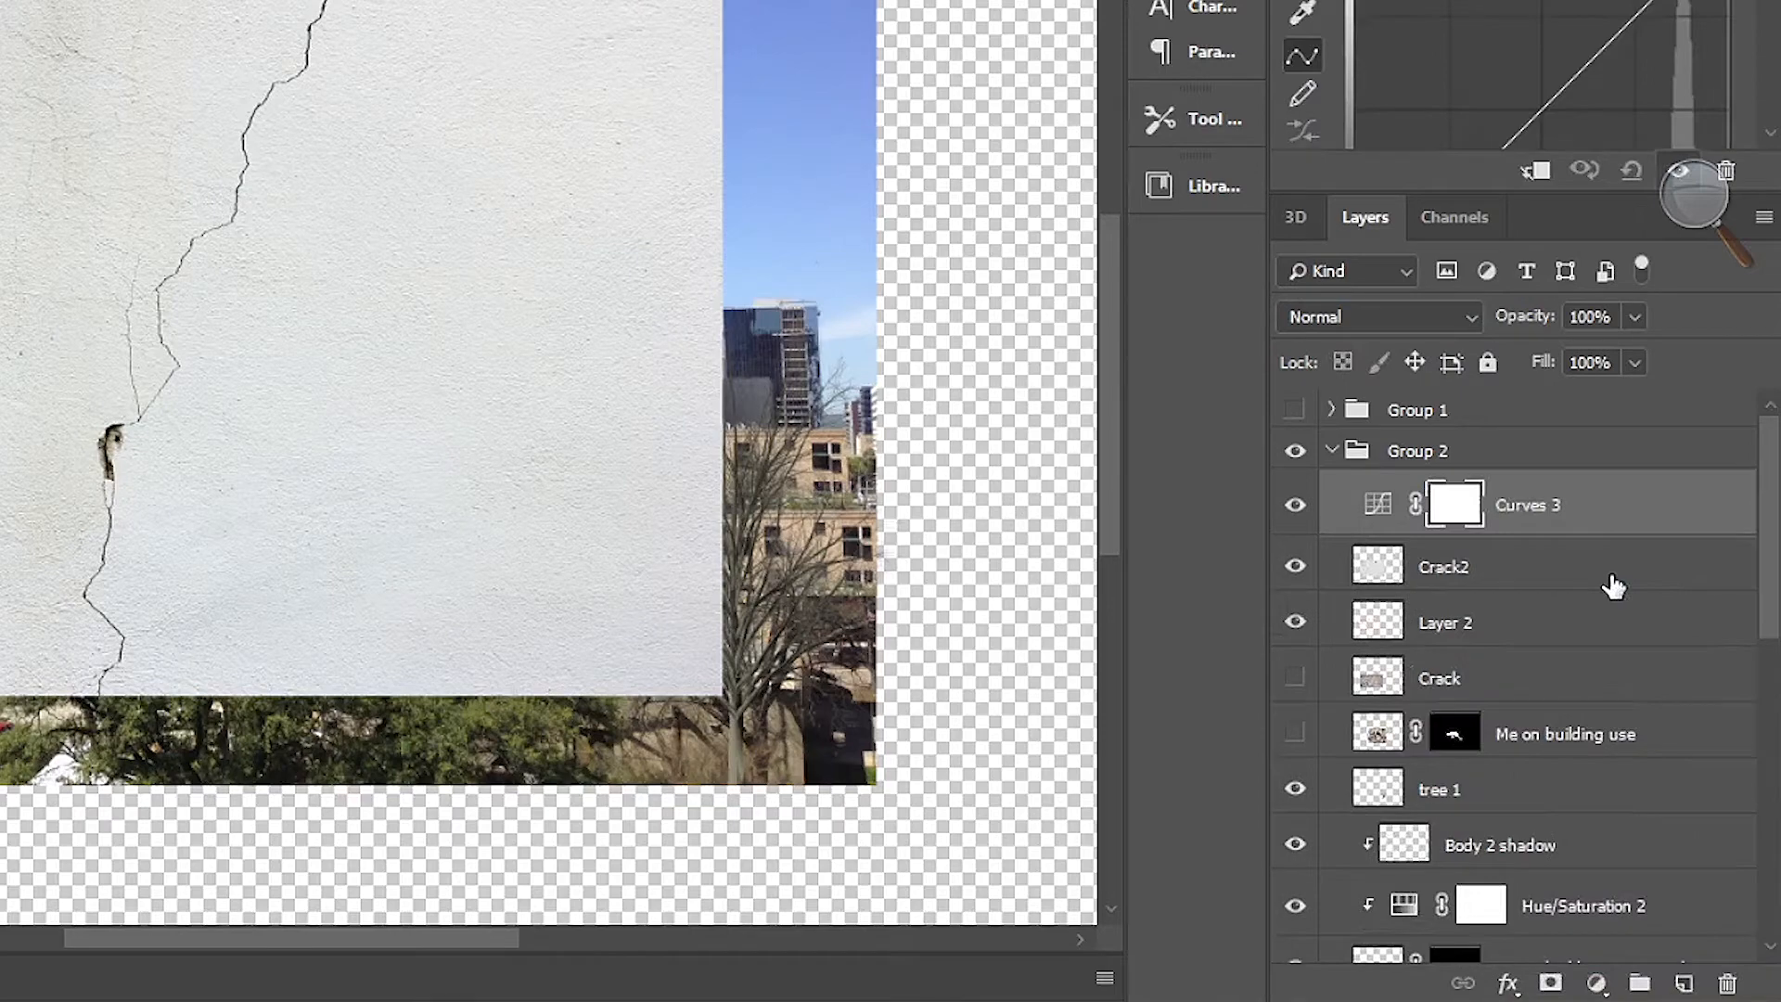
left_click(1405, 528, "alt")
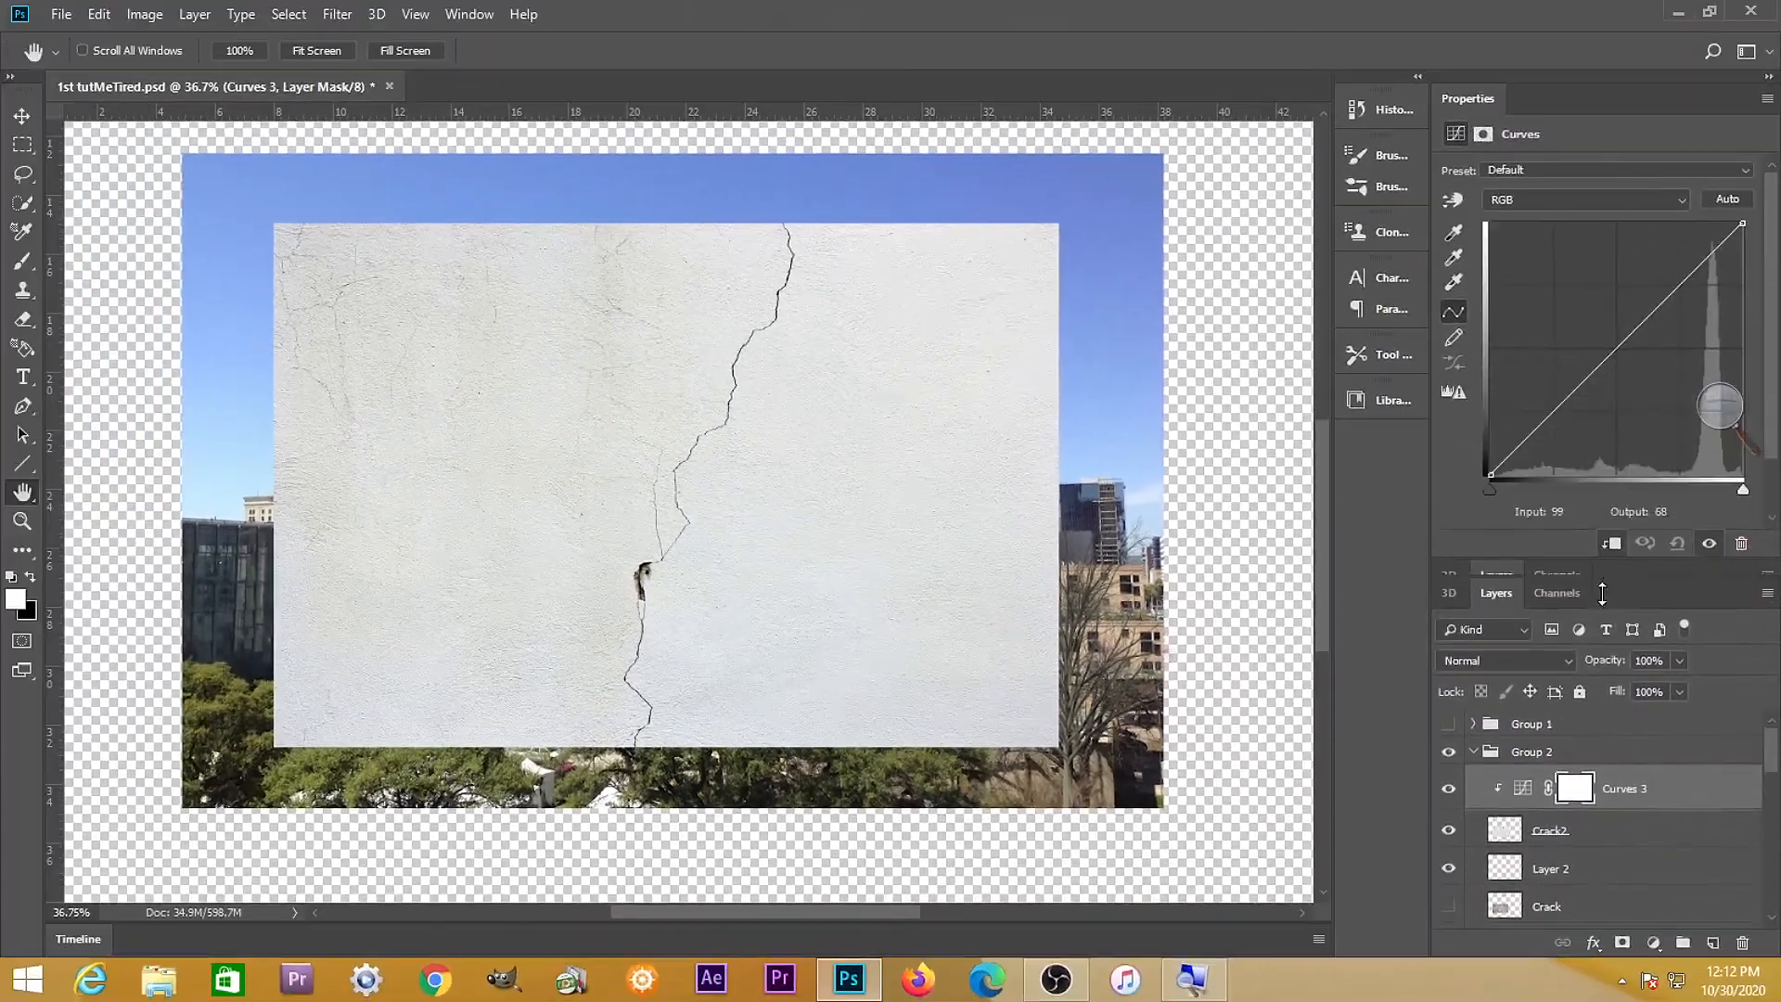
left_click_drag(1602, 593, 1602, 621)
left_click_drag(1660, 307, 1660, 286)
left_click_drag(1573, 375, 1582, 411)
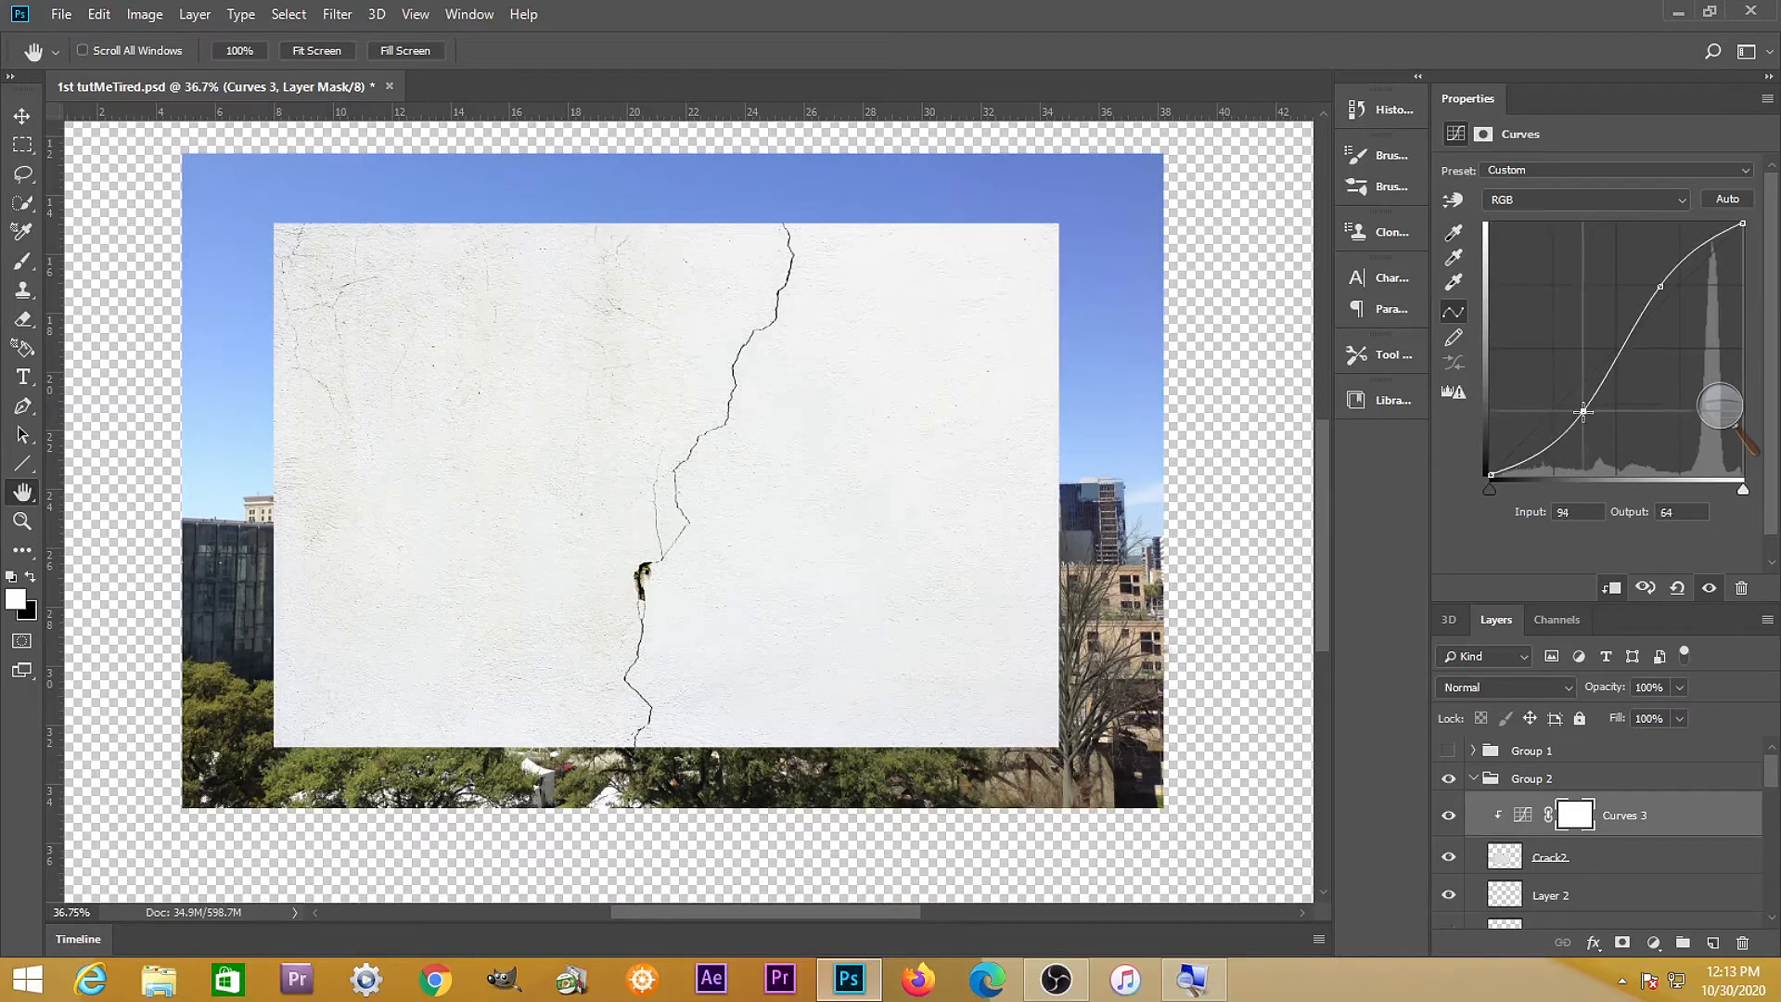
left_click(1449, 816)
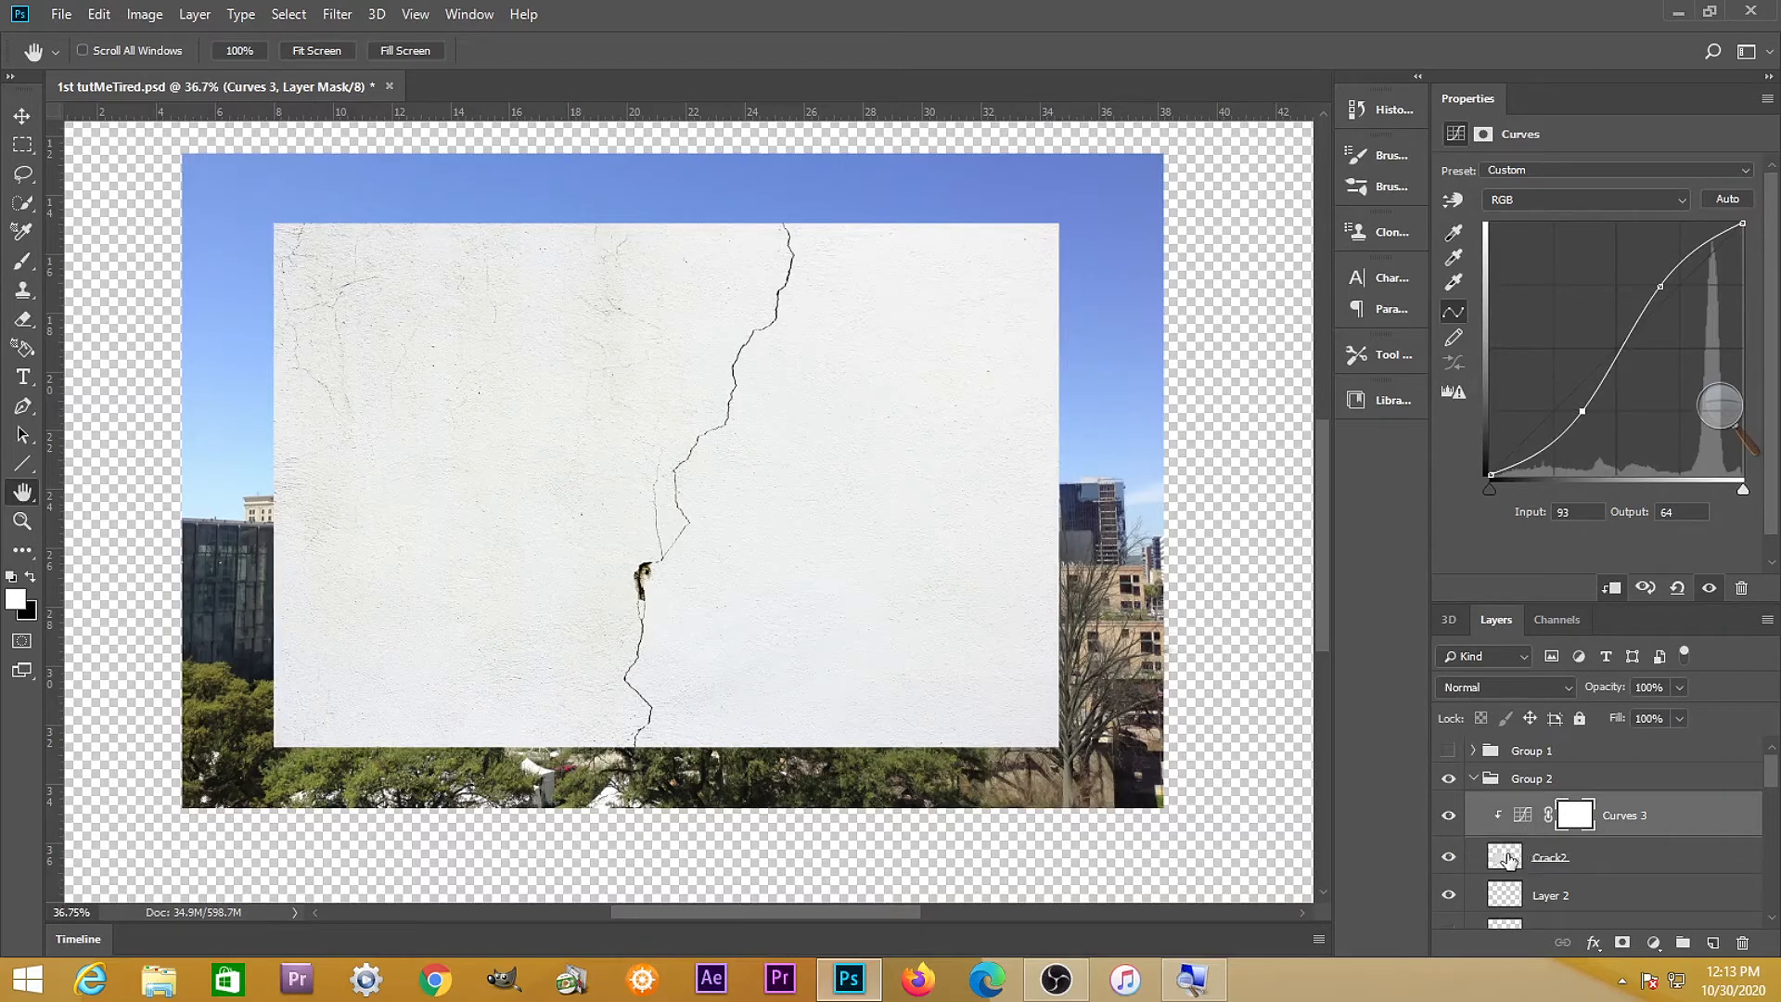
Select the Crack2 layer and set its blend mode to Darken
left_click(1531, 846)
left_click(1560, 683)
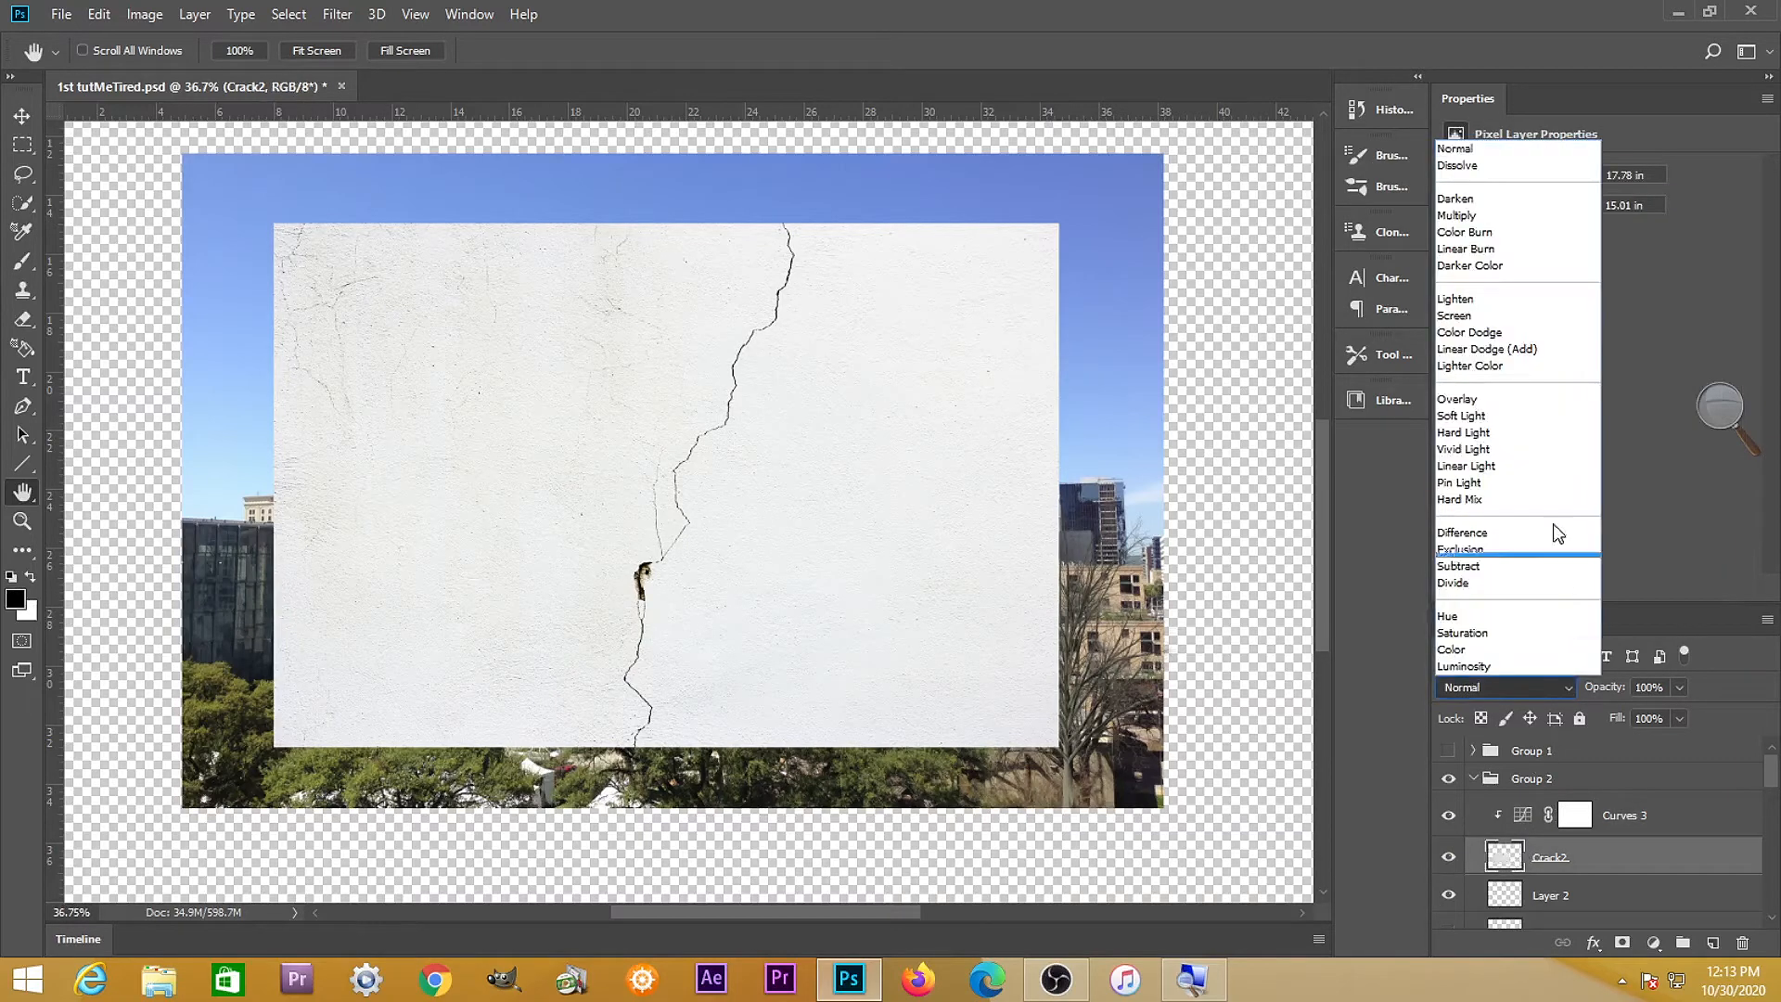
left_click(1475, 198)
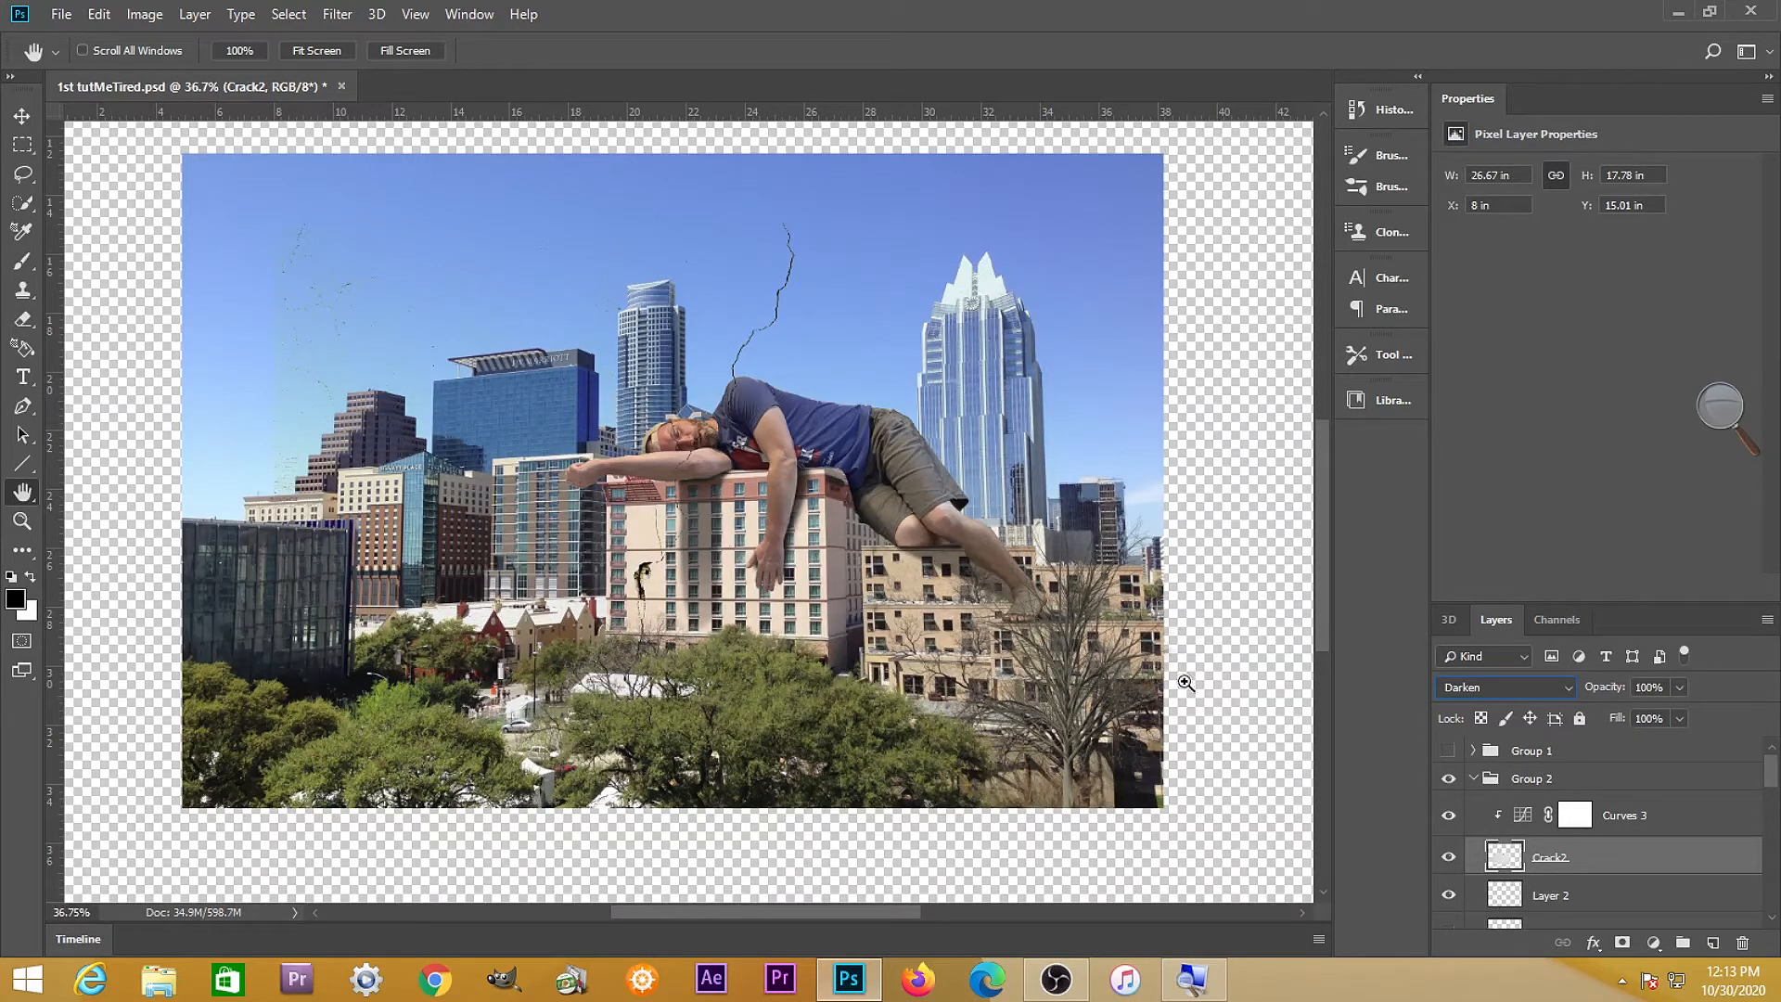
Rotate the Crack2 image about 23.77° counterclockwise, scale it to about 51.03%, and apply the transform
key("ctrl+t")
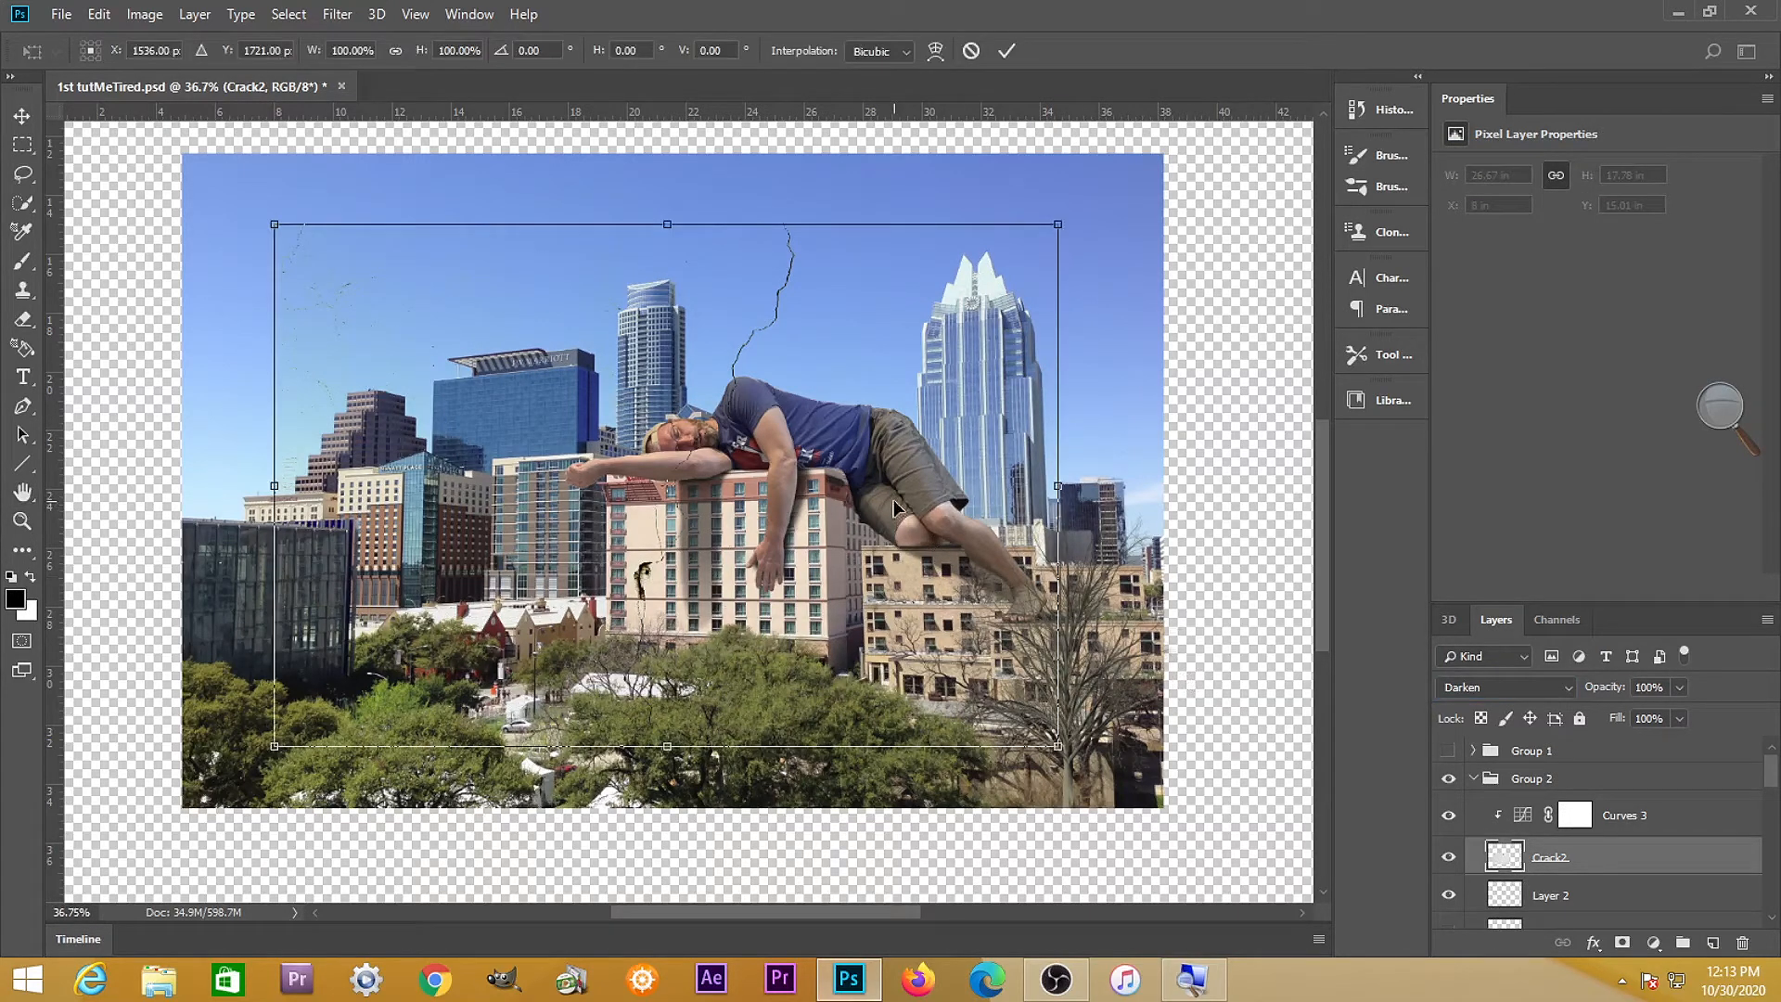
right_click(916, 409)
left_click(955, 462)
left_click_drag(1059, 224, 878, 130)
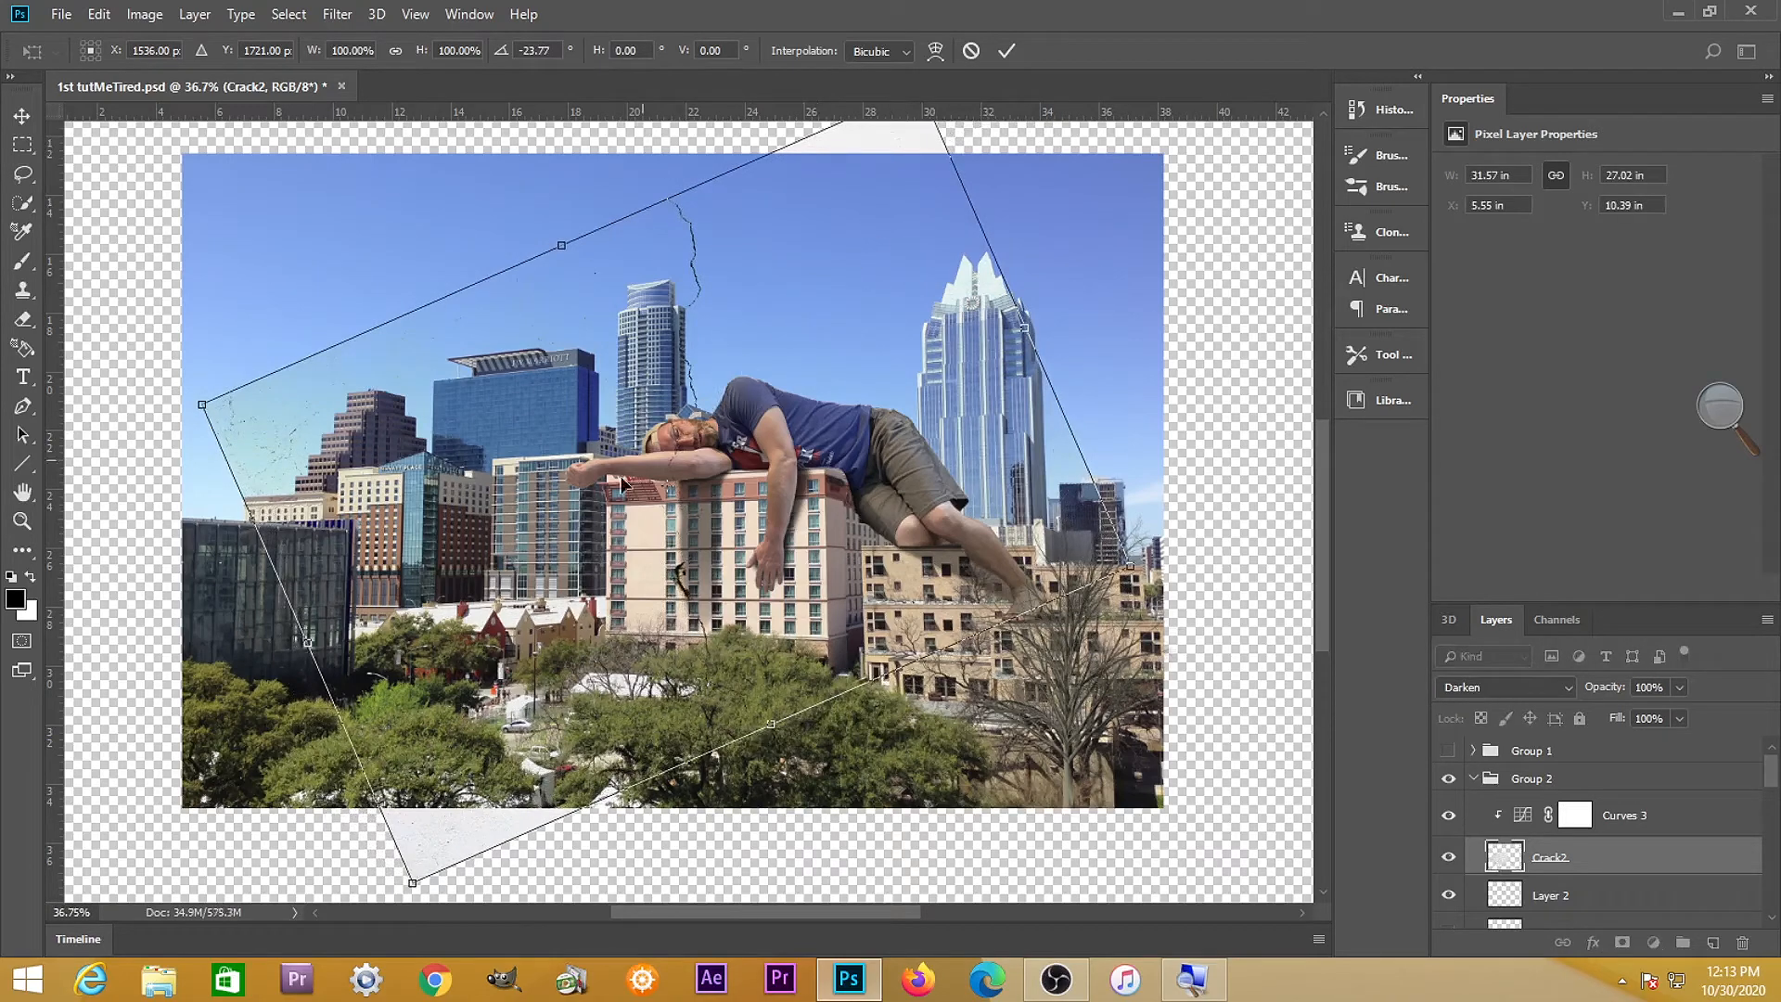
right_click(489, 680)
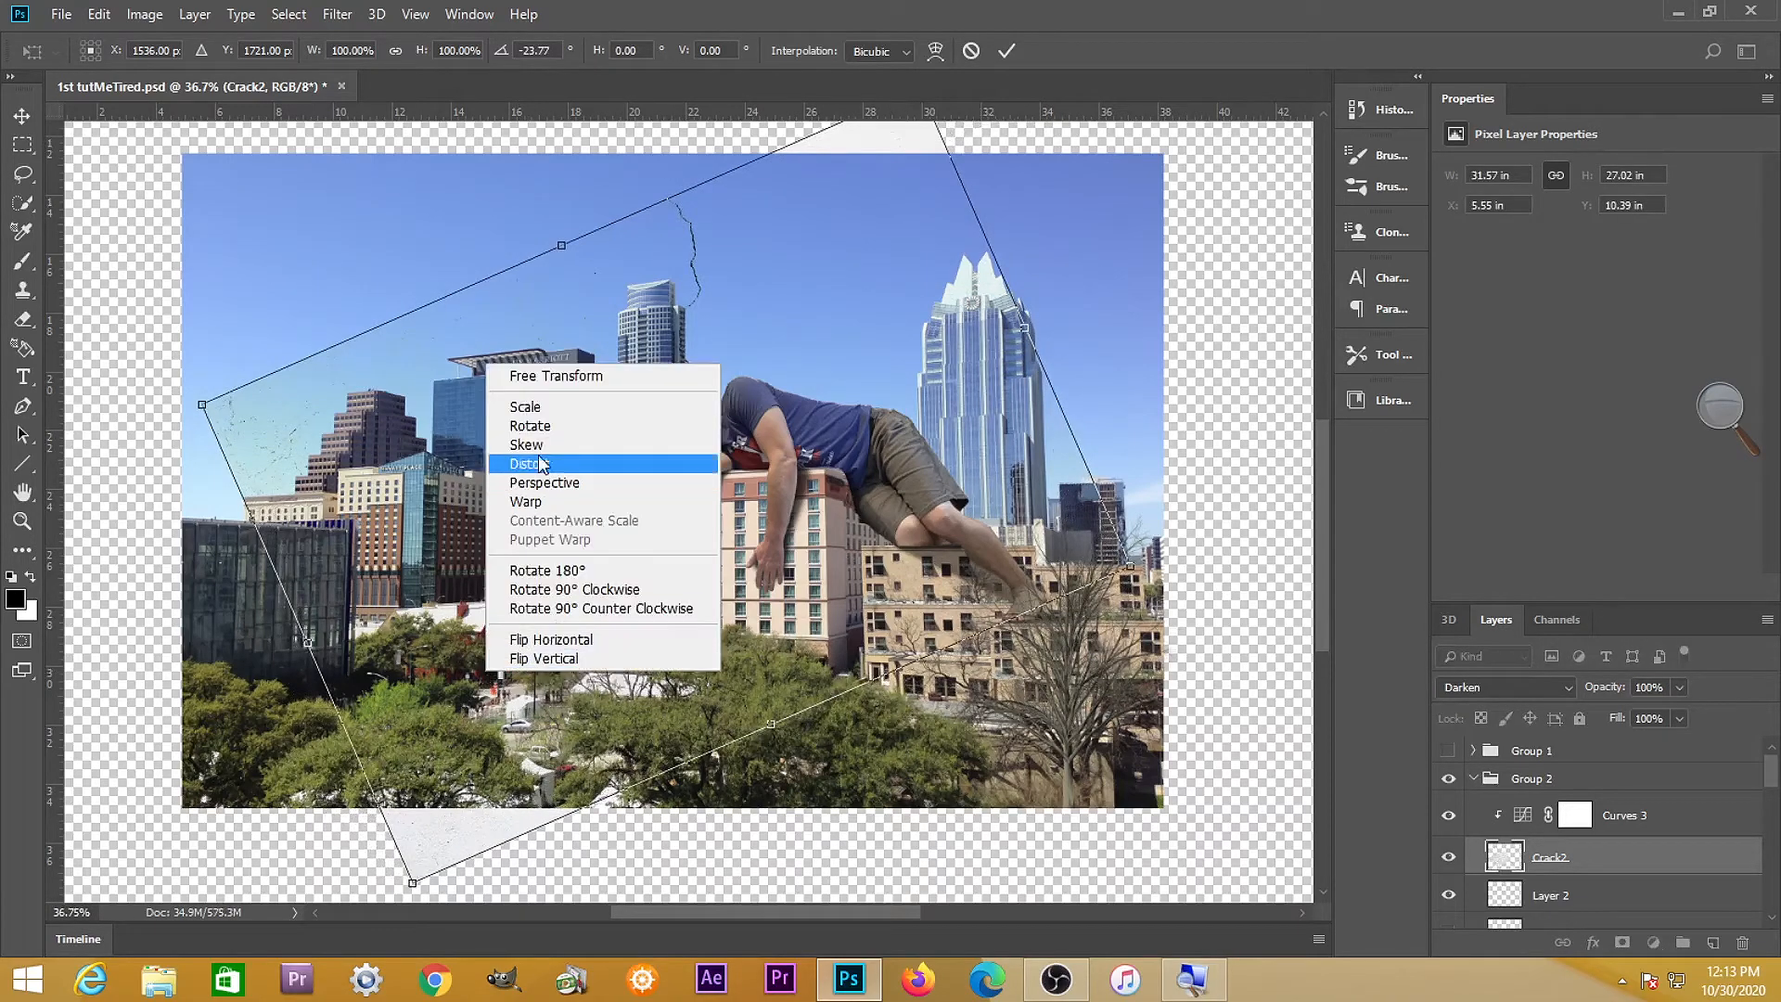
left_click(538, 405)
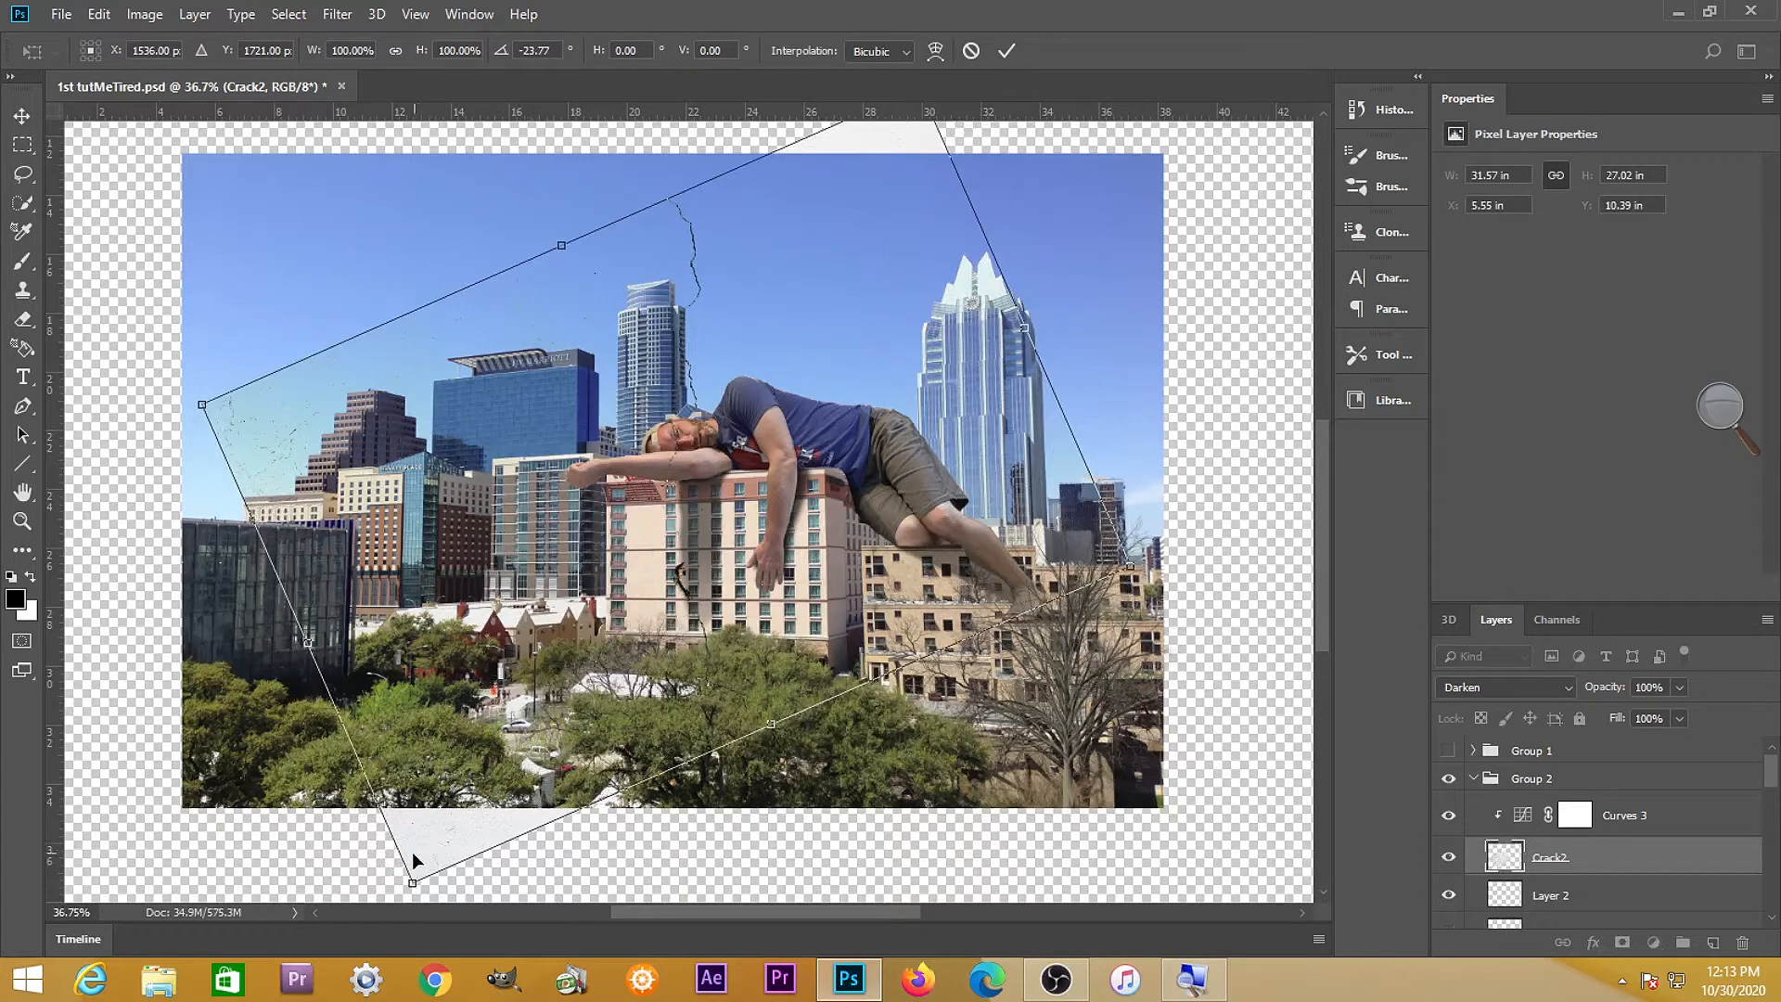
left_click_drag(402, 886, 690, 512)
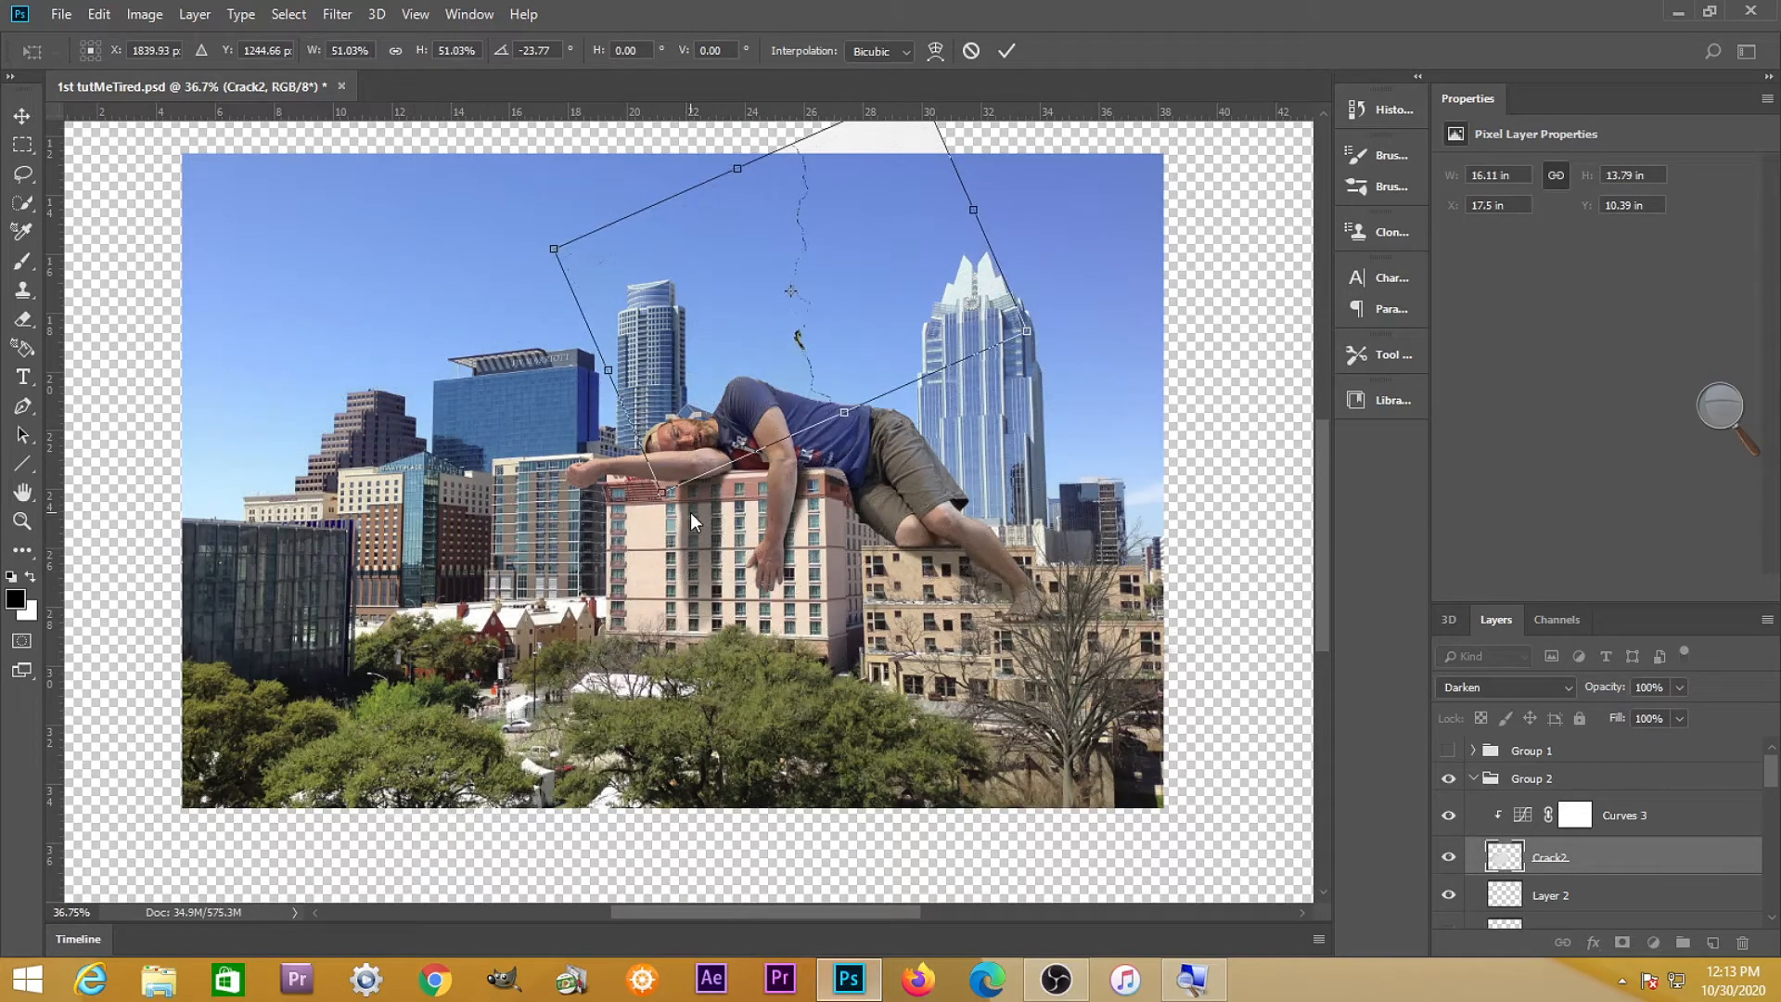
key("Return")
key("h")
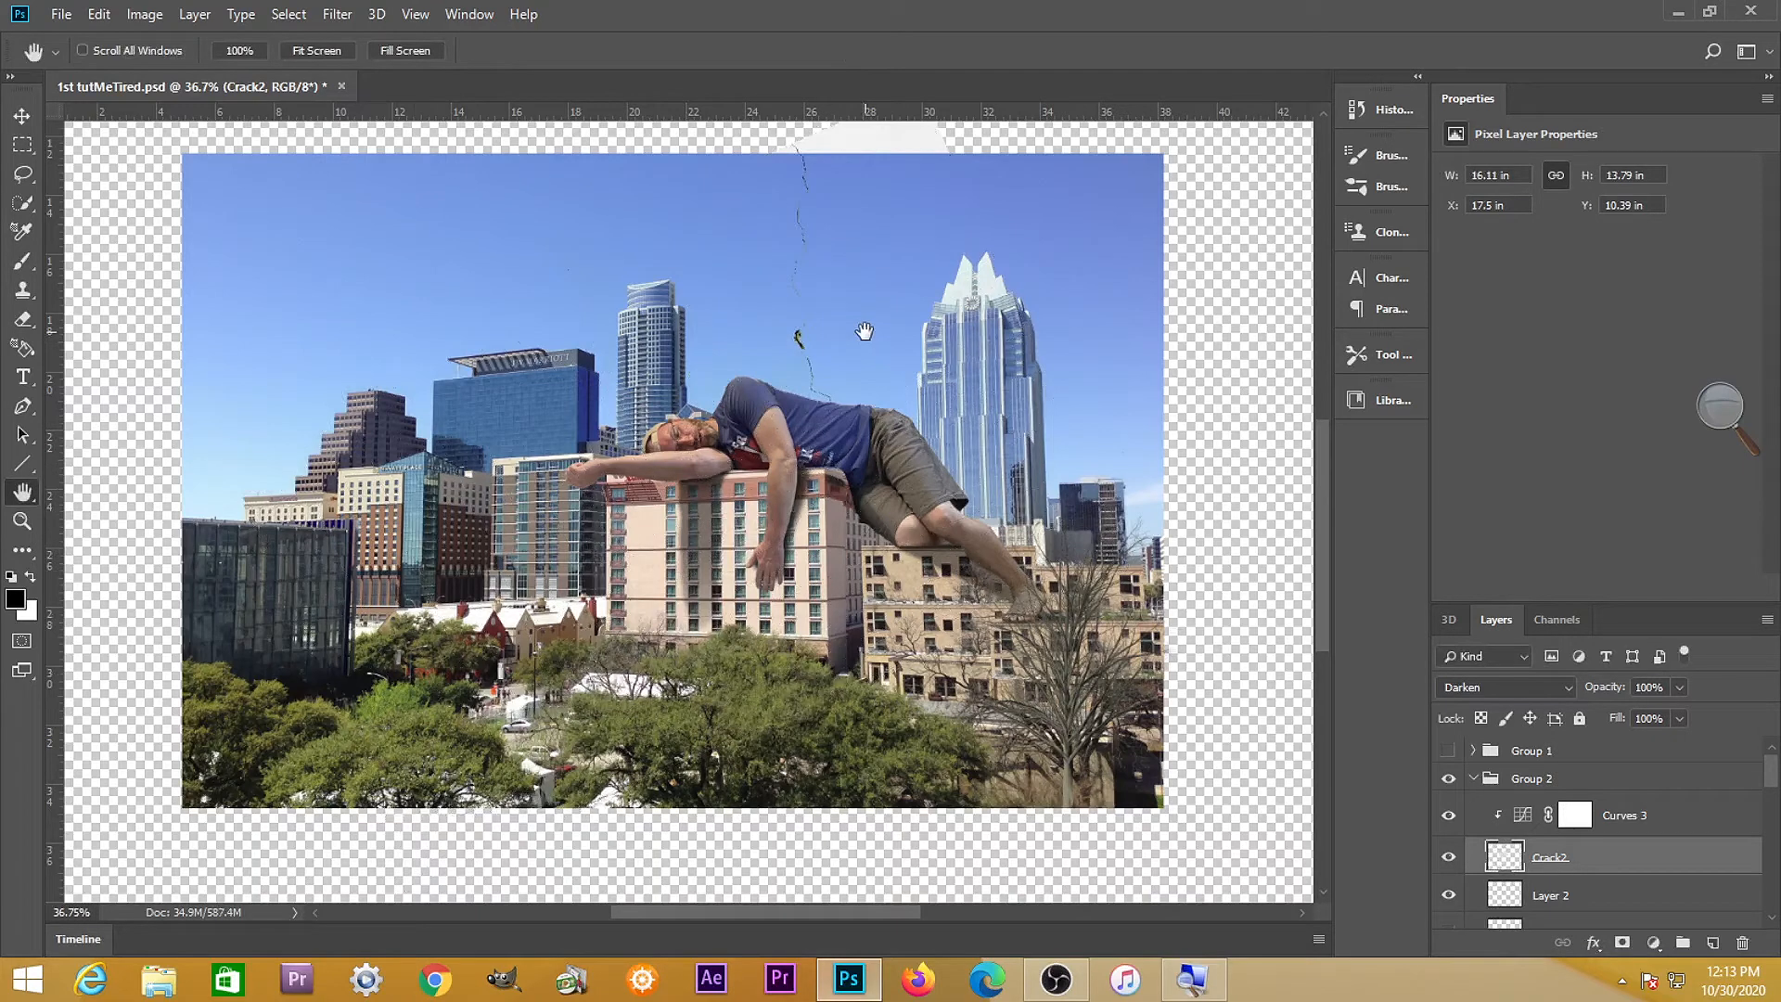
Move the Crack2 image down over the hotel facade and shrink it to about 9.89 by 9.5 in
key("v")
left_click_drag(799, 342, 756, 675)
scroll(779, 634, "up", 5)
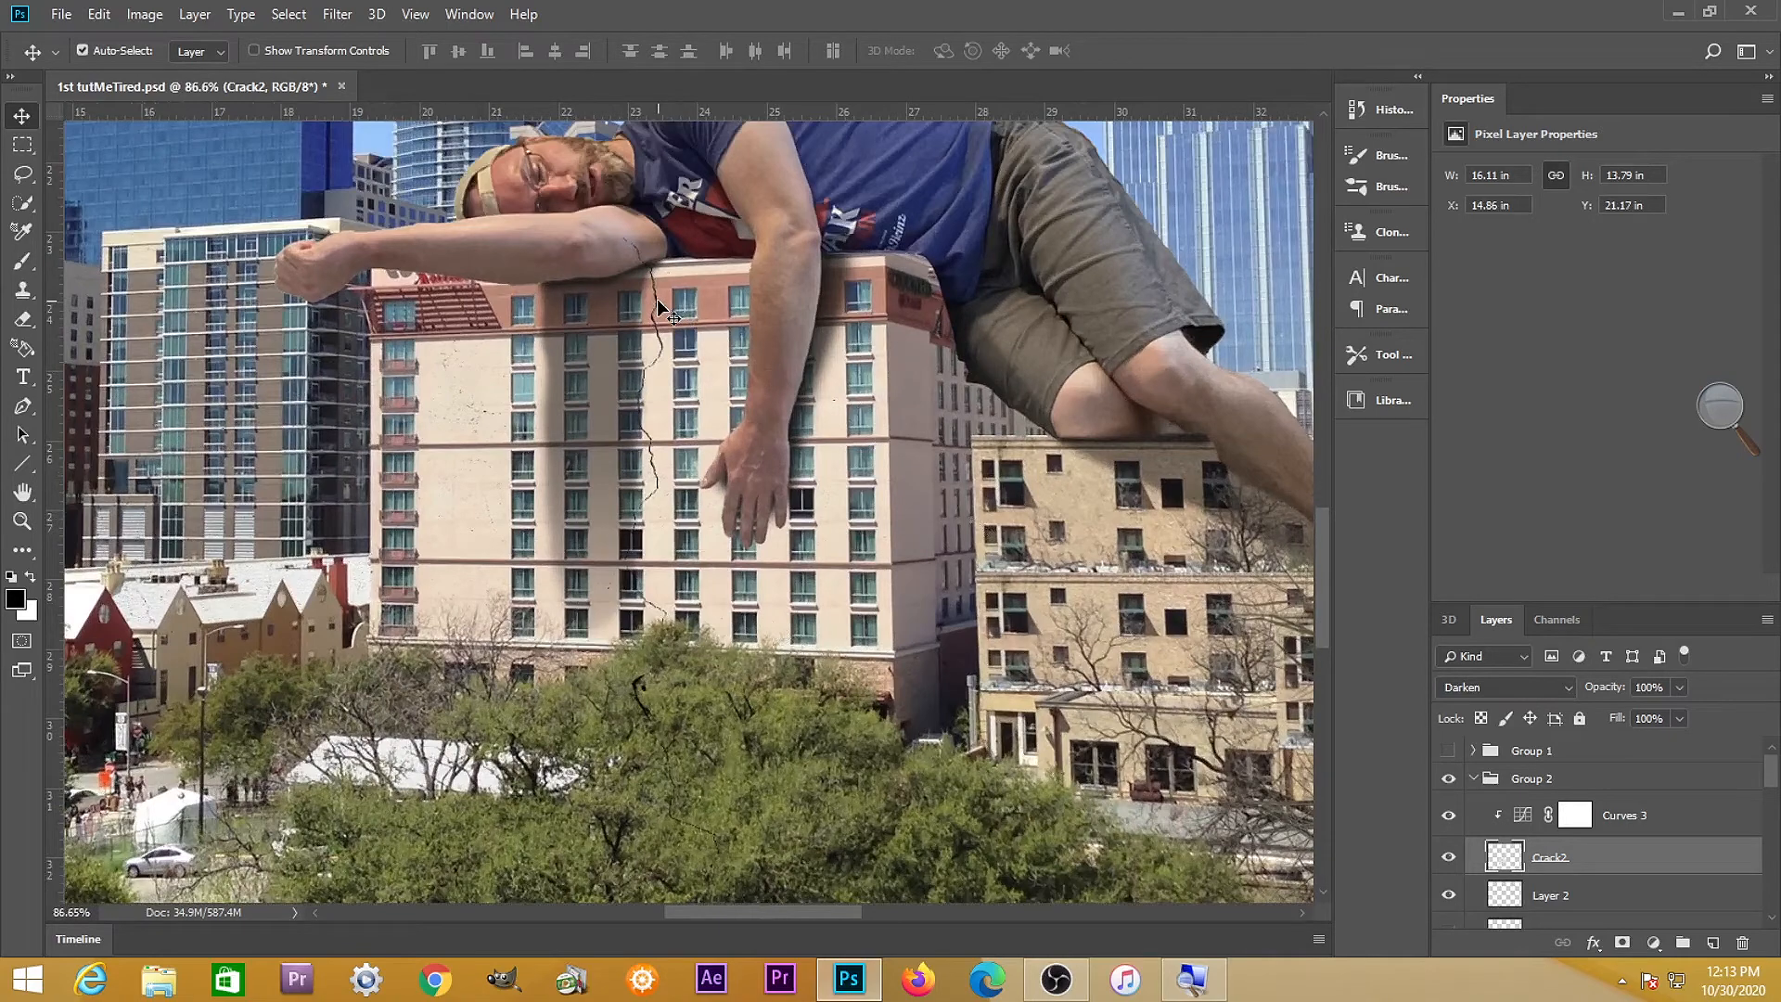
key("ctrl+t")
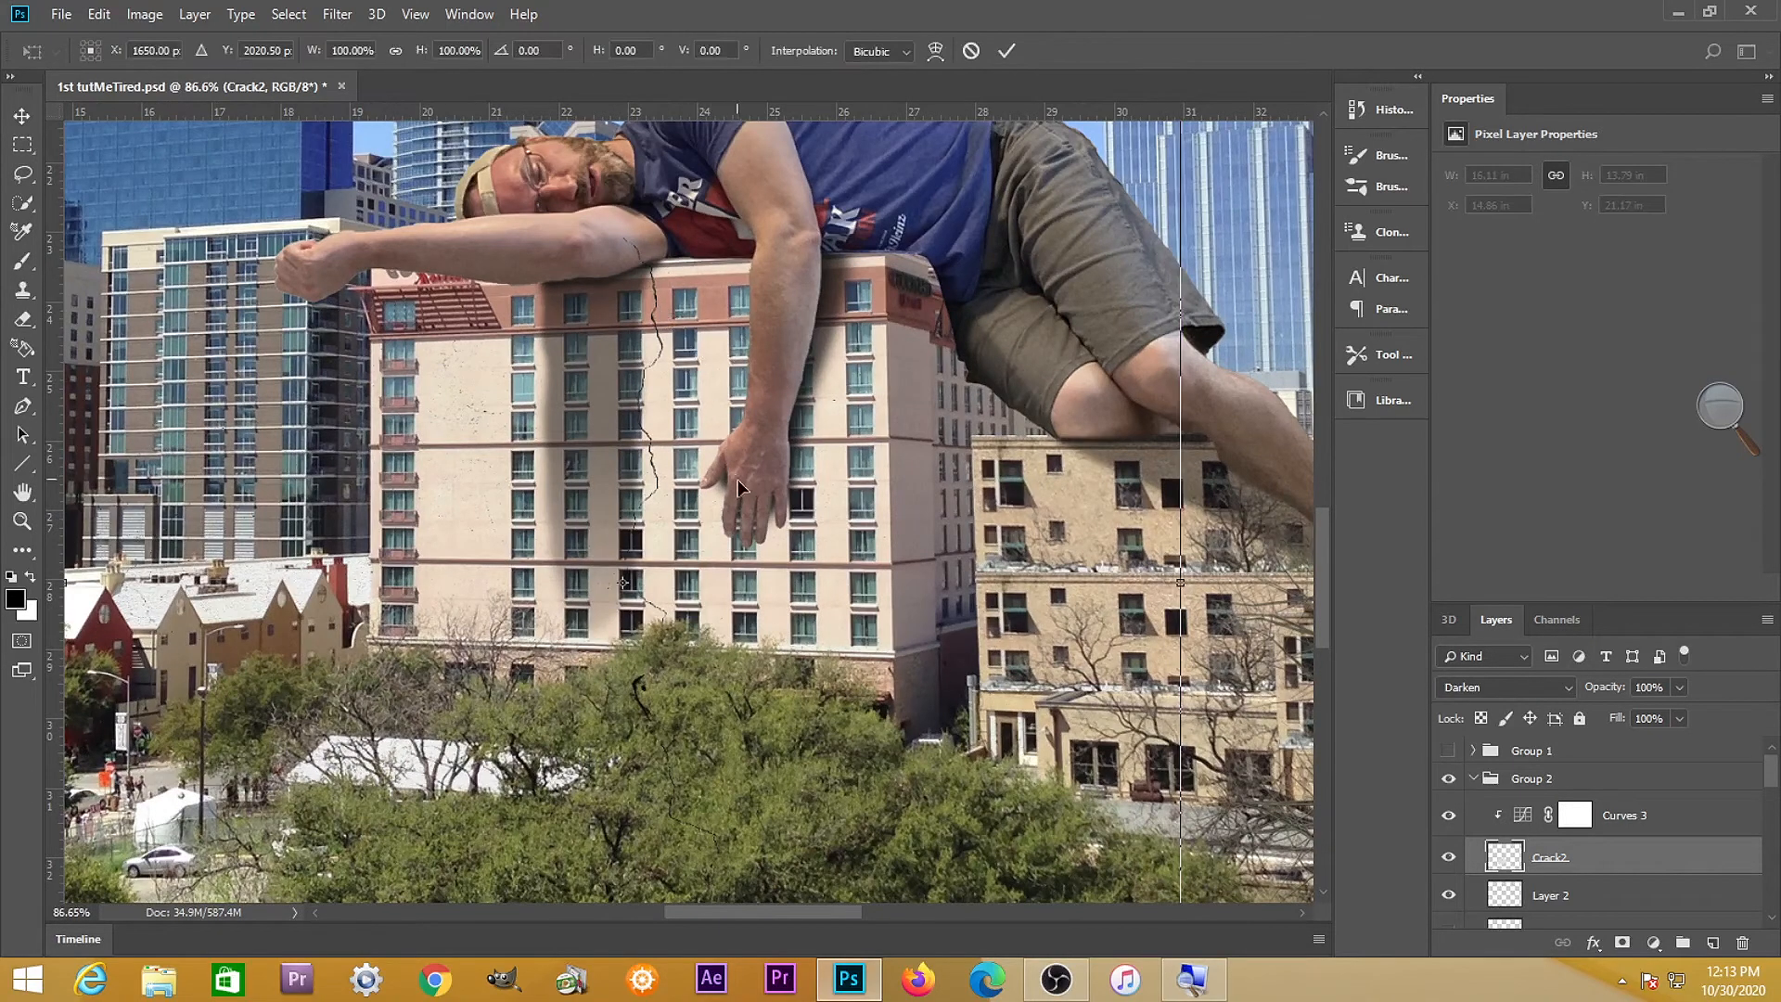
scroll(738, 480, "down", 1)
scroll(739, 481, "down", 2)
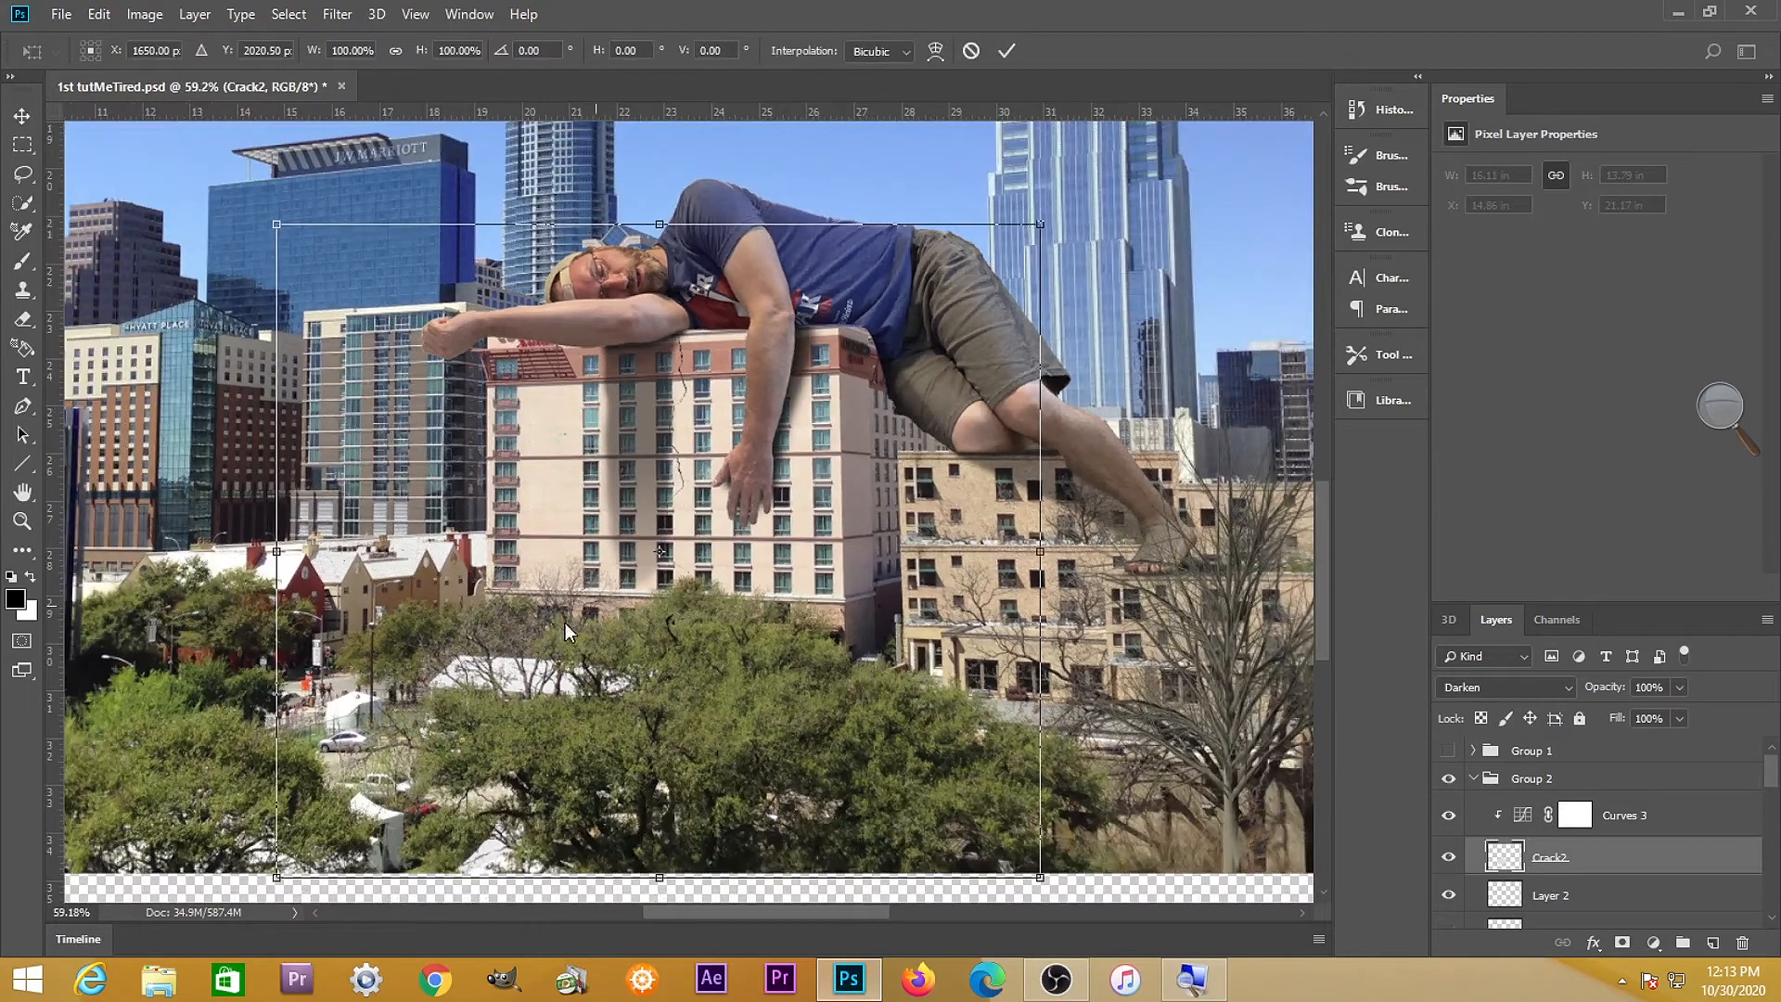
left_click_drag(276, 877, 573, 675)
key("Return")
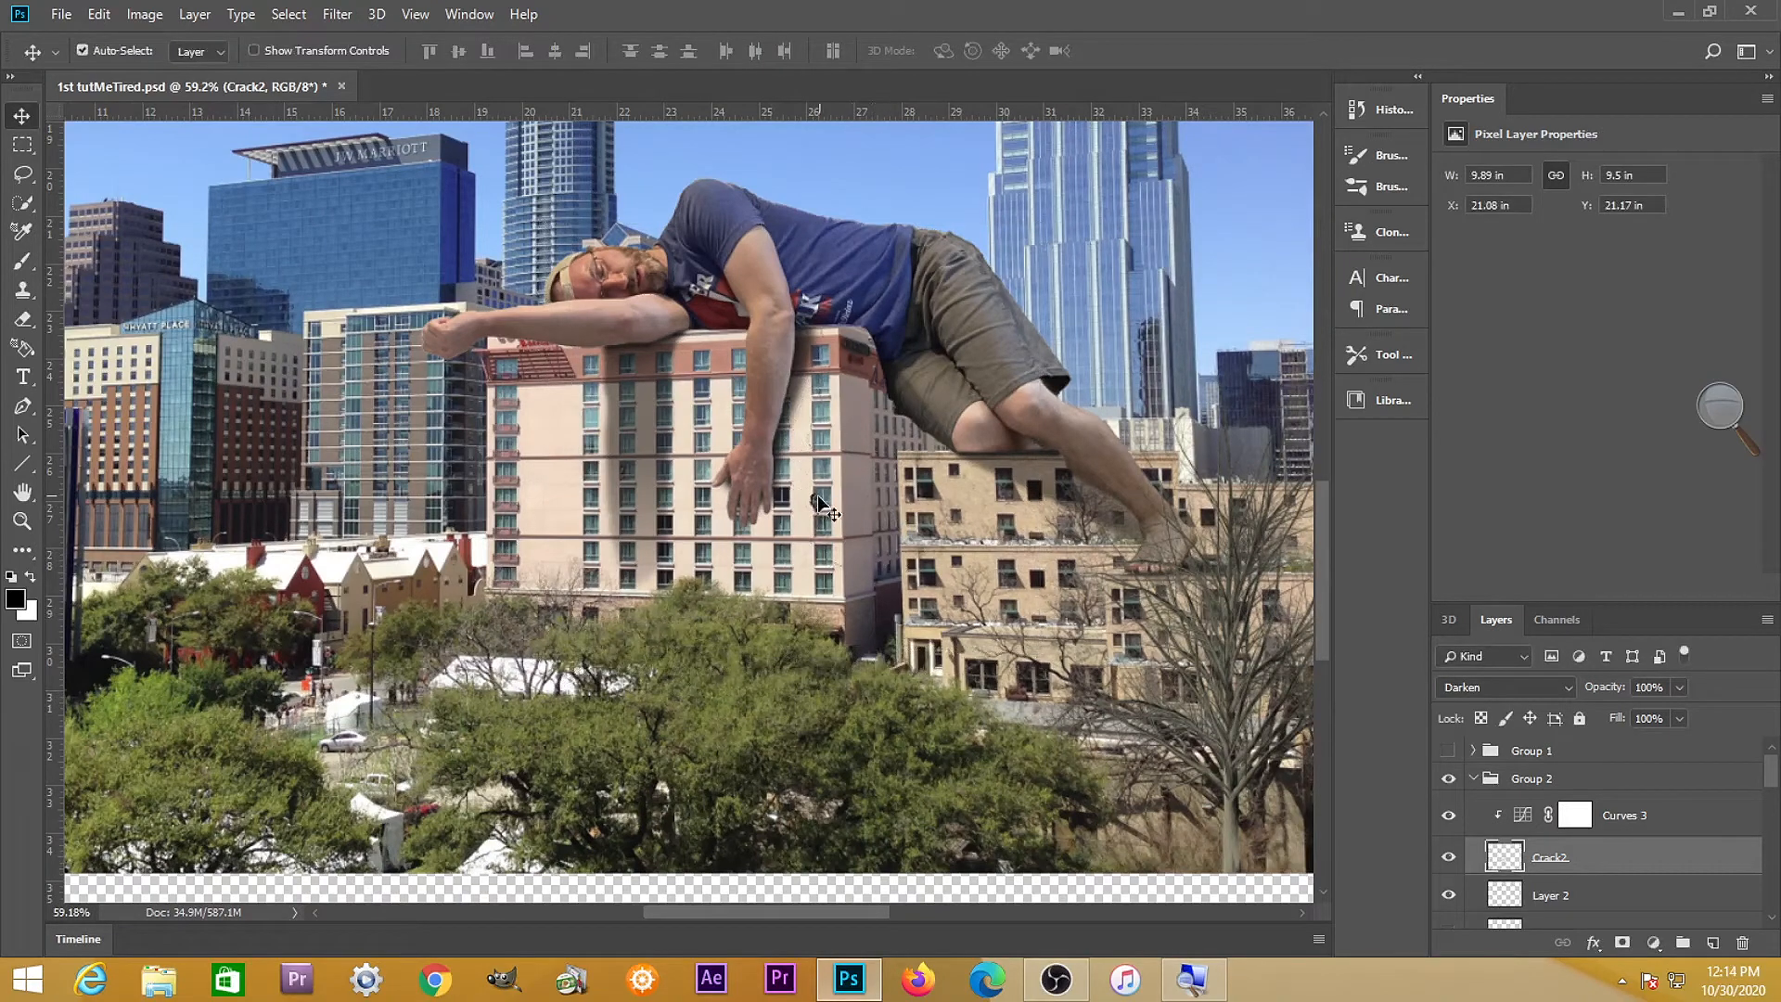
Place the thin crack on the hotel wall beside the hanging hand, running down from the roof edge, and switch to the Eraser tool
left_click_drag(814, 508, 694, 501)
scroll(753, 503, "up", 3)
scroll(753, 504, "up", 1)
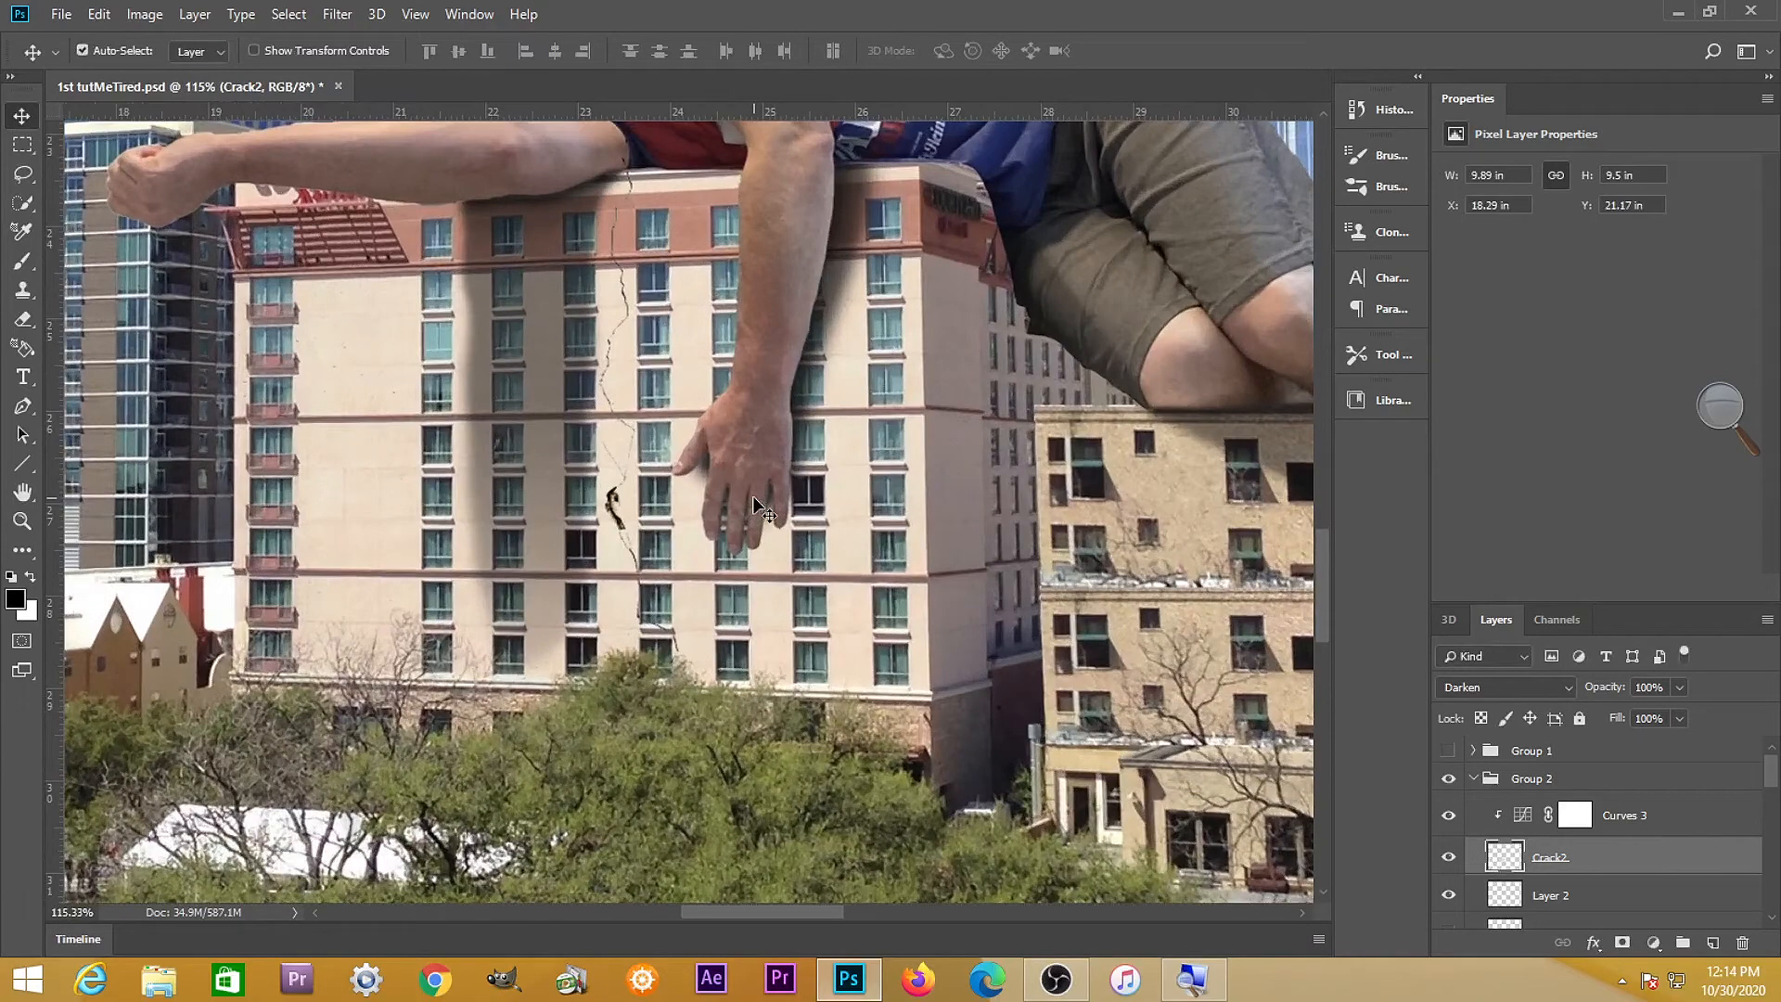
mouse_move(612, 501)
left_mouse_down()
mouse_move(623, 590)
mouse_move(620, 293)
mouse_move(613, 555)
mouse_move(610, 537)
left_mouse_up()
key("e")
scroll(575, 343, "up", 3)
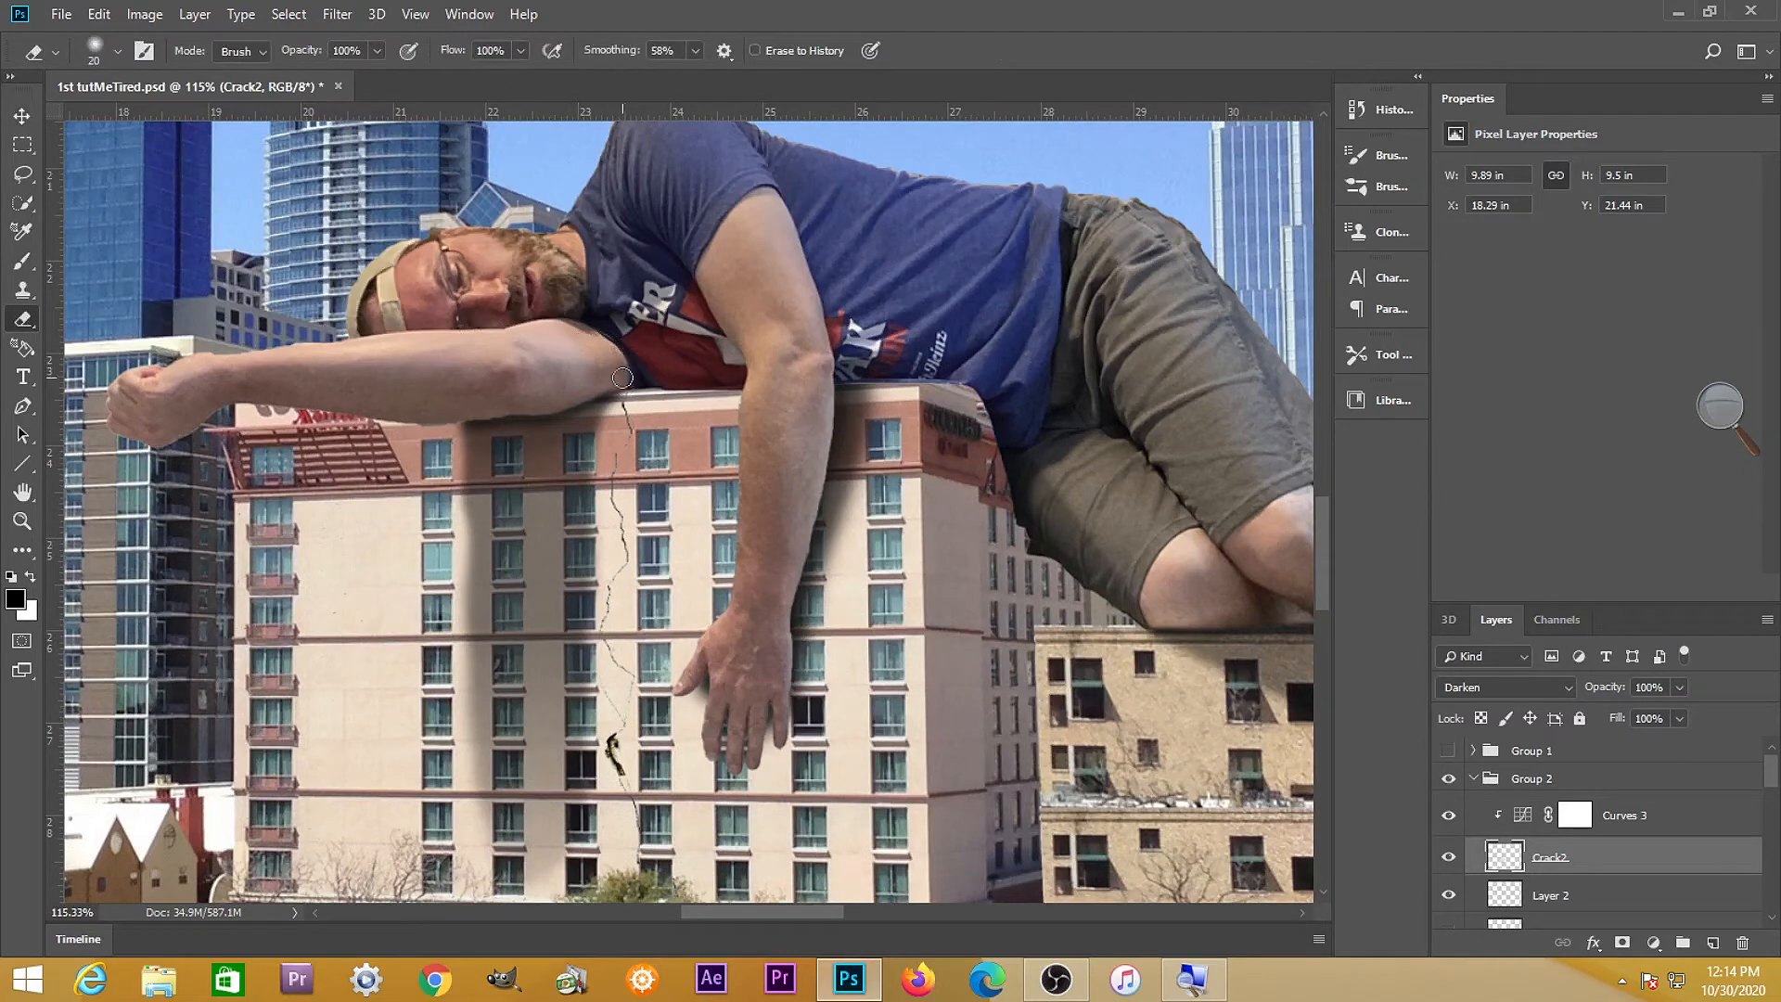
Show the hidden Crack layer with the brown stone texture and select it
scroll(694, 507, "down", 2)
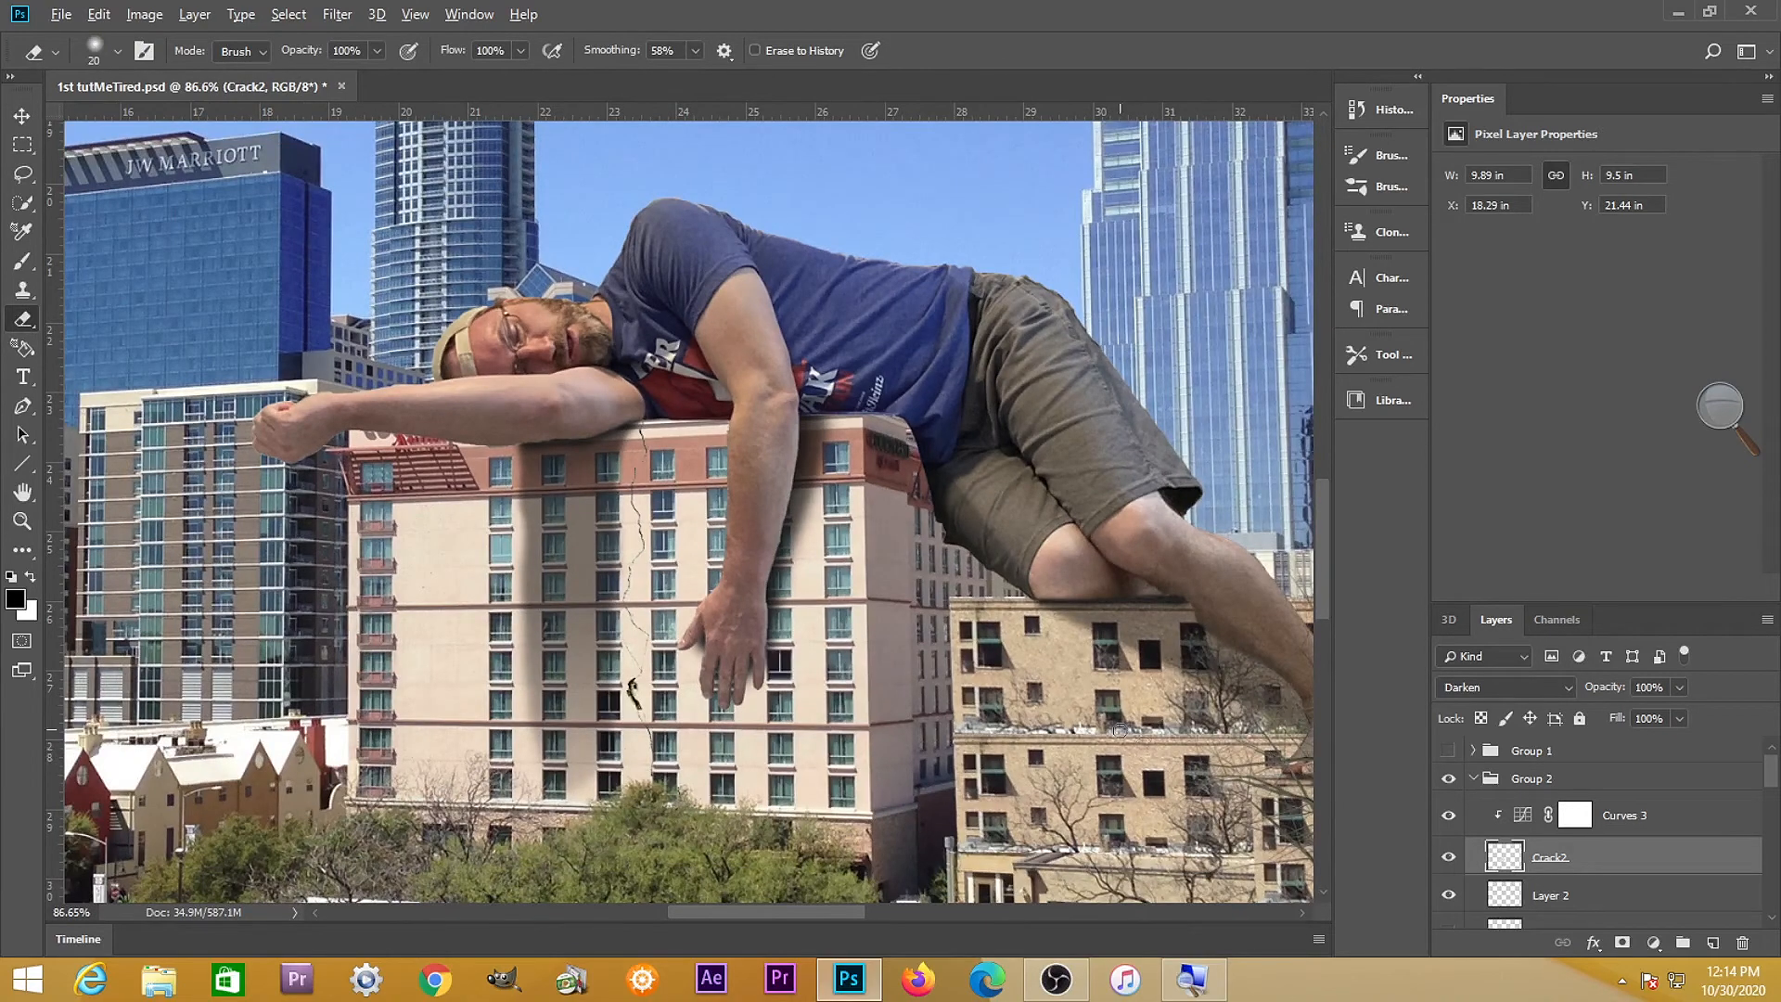
scroll(1119, 730, "down", 2)
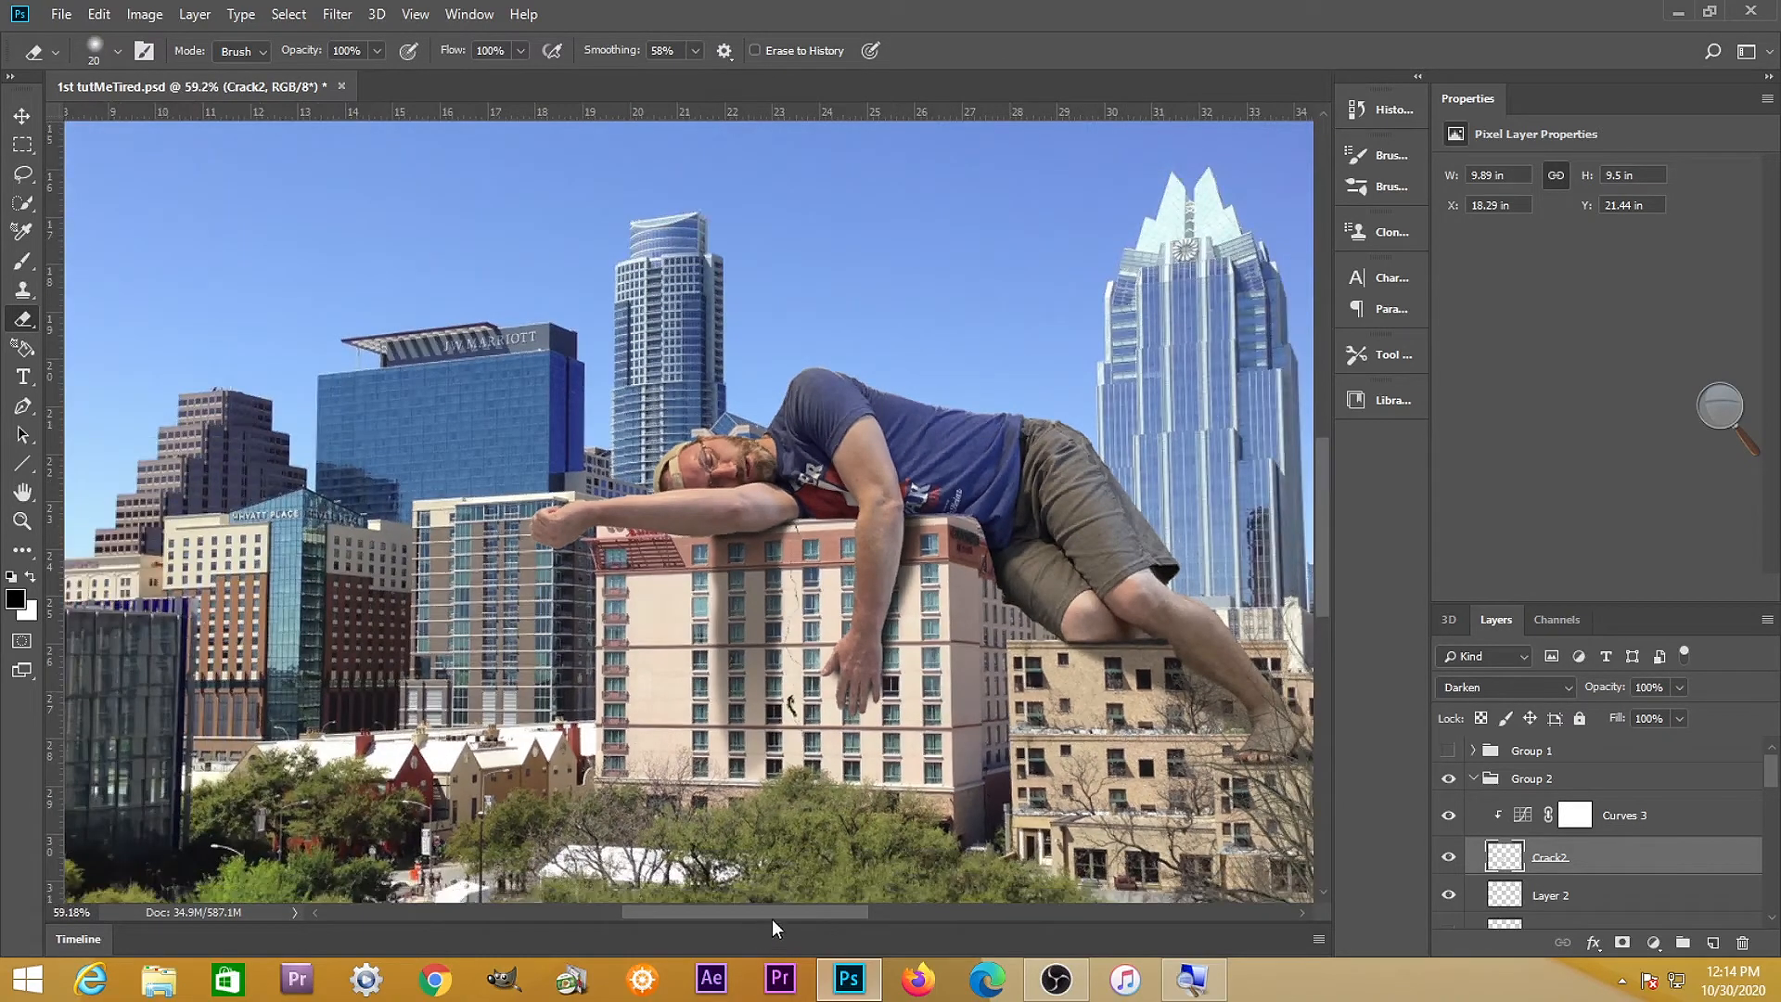
left_click_drag(824, 911, 878, 910)
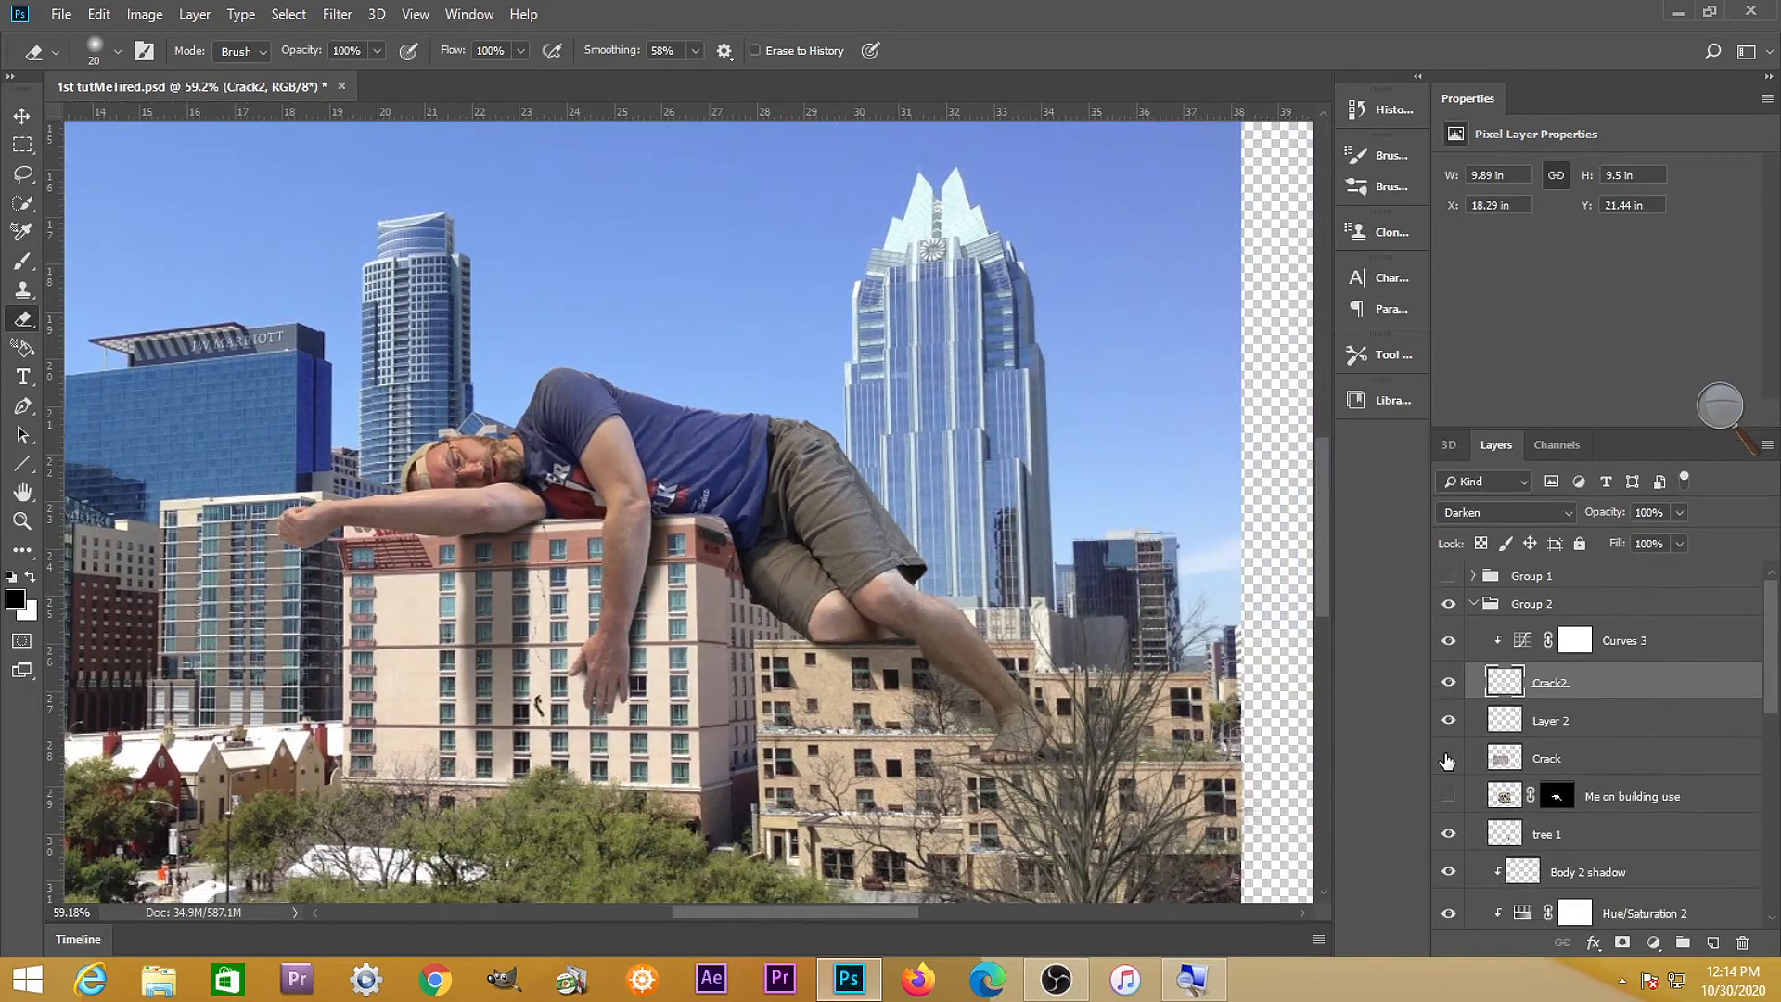
left_click(1447, 758)
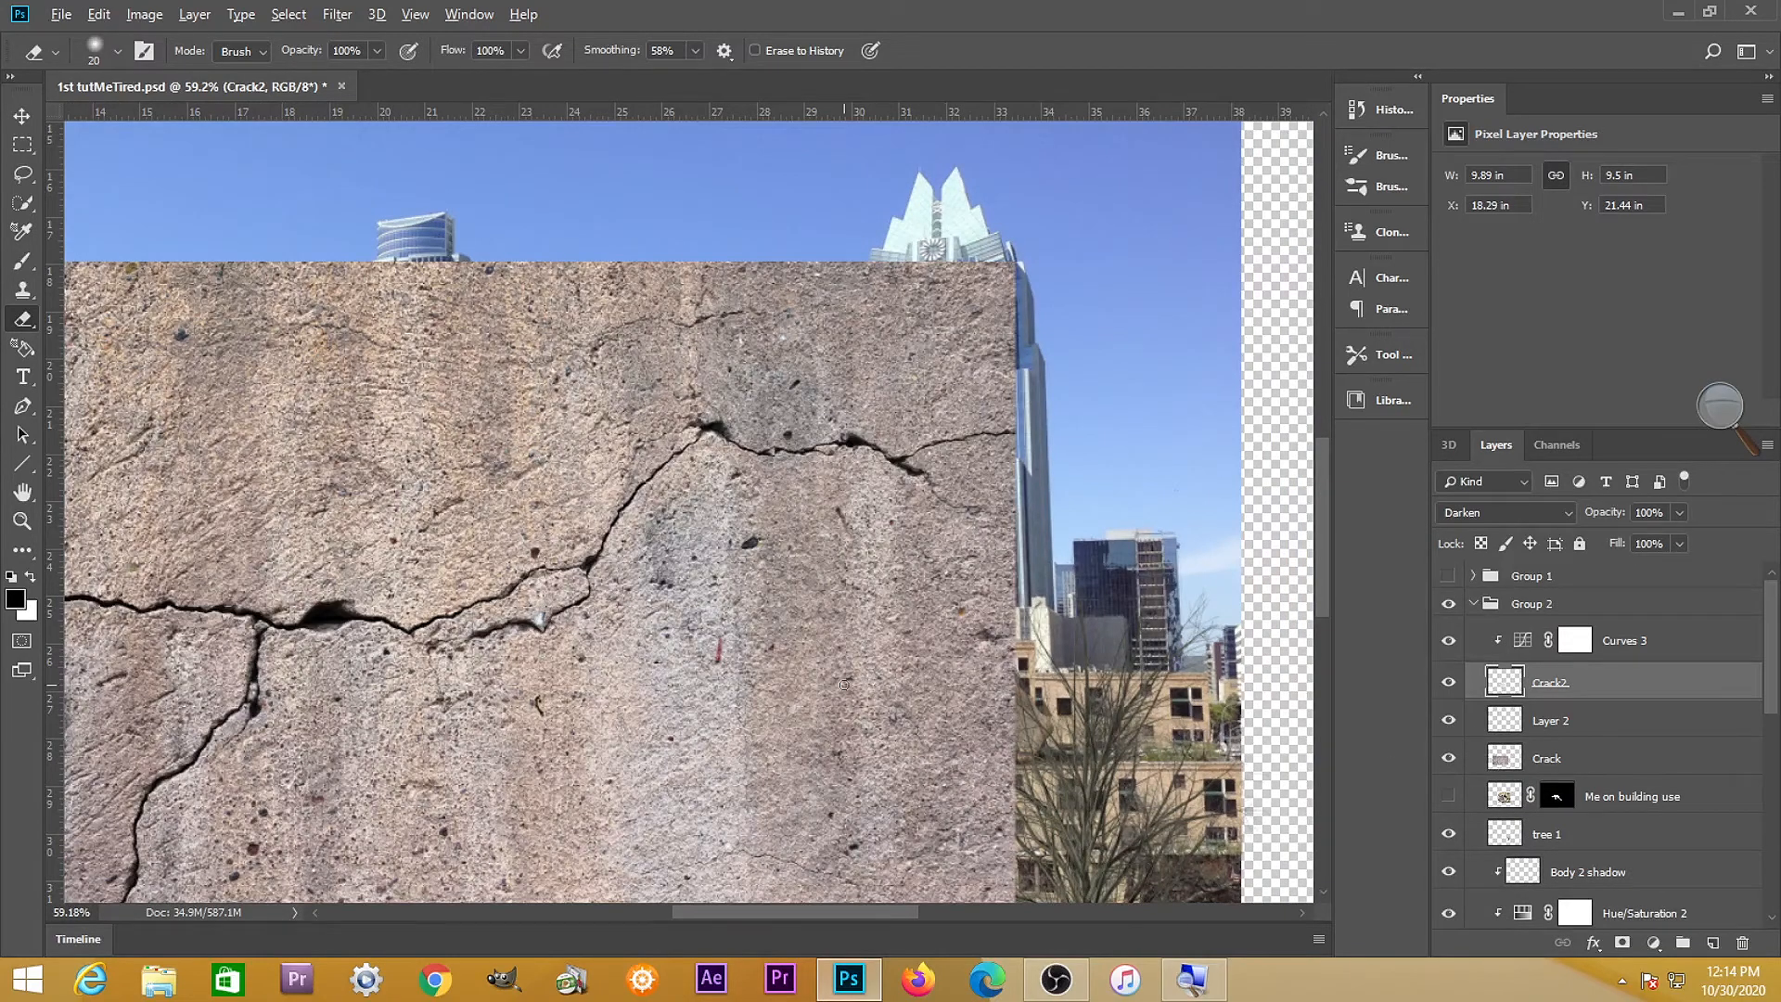
scroll(844, 685, "down", 2)
left_click(1505, 767)
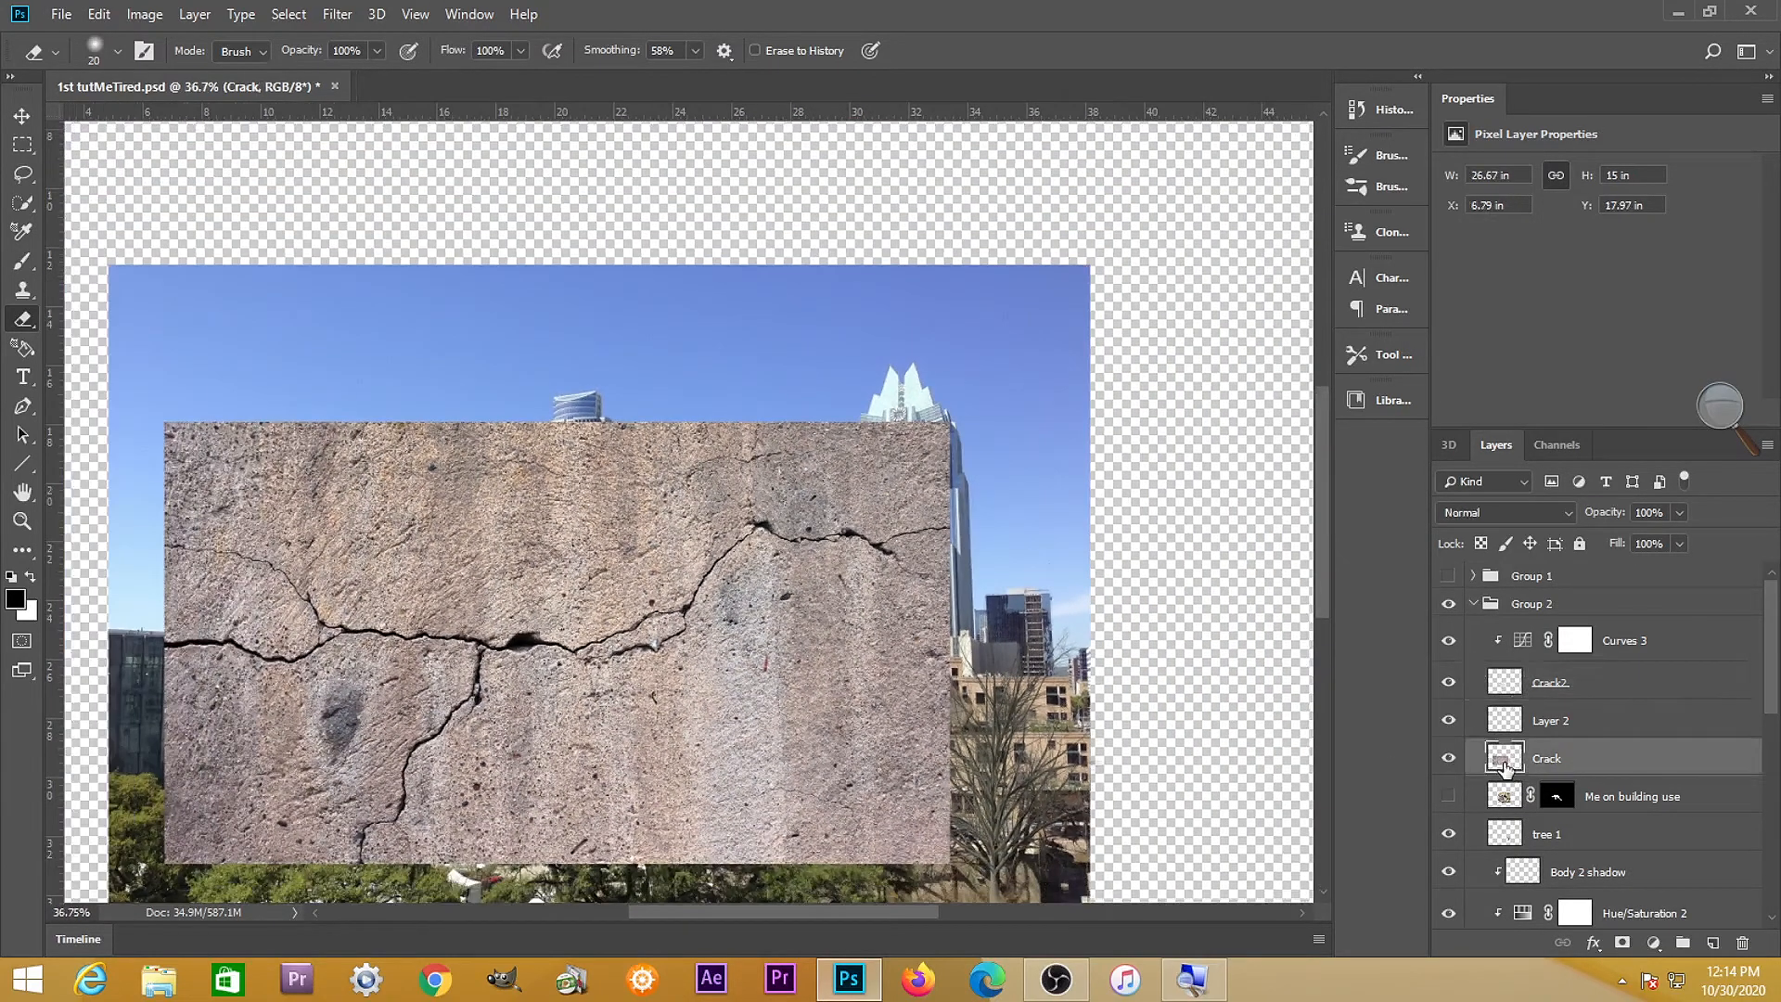
Add a Curves adjustment clipped to the Crack layer, with an S-curve through input 161, output 192 and input 95, output 57
left_click(1654, 940)
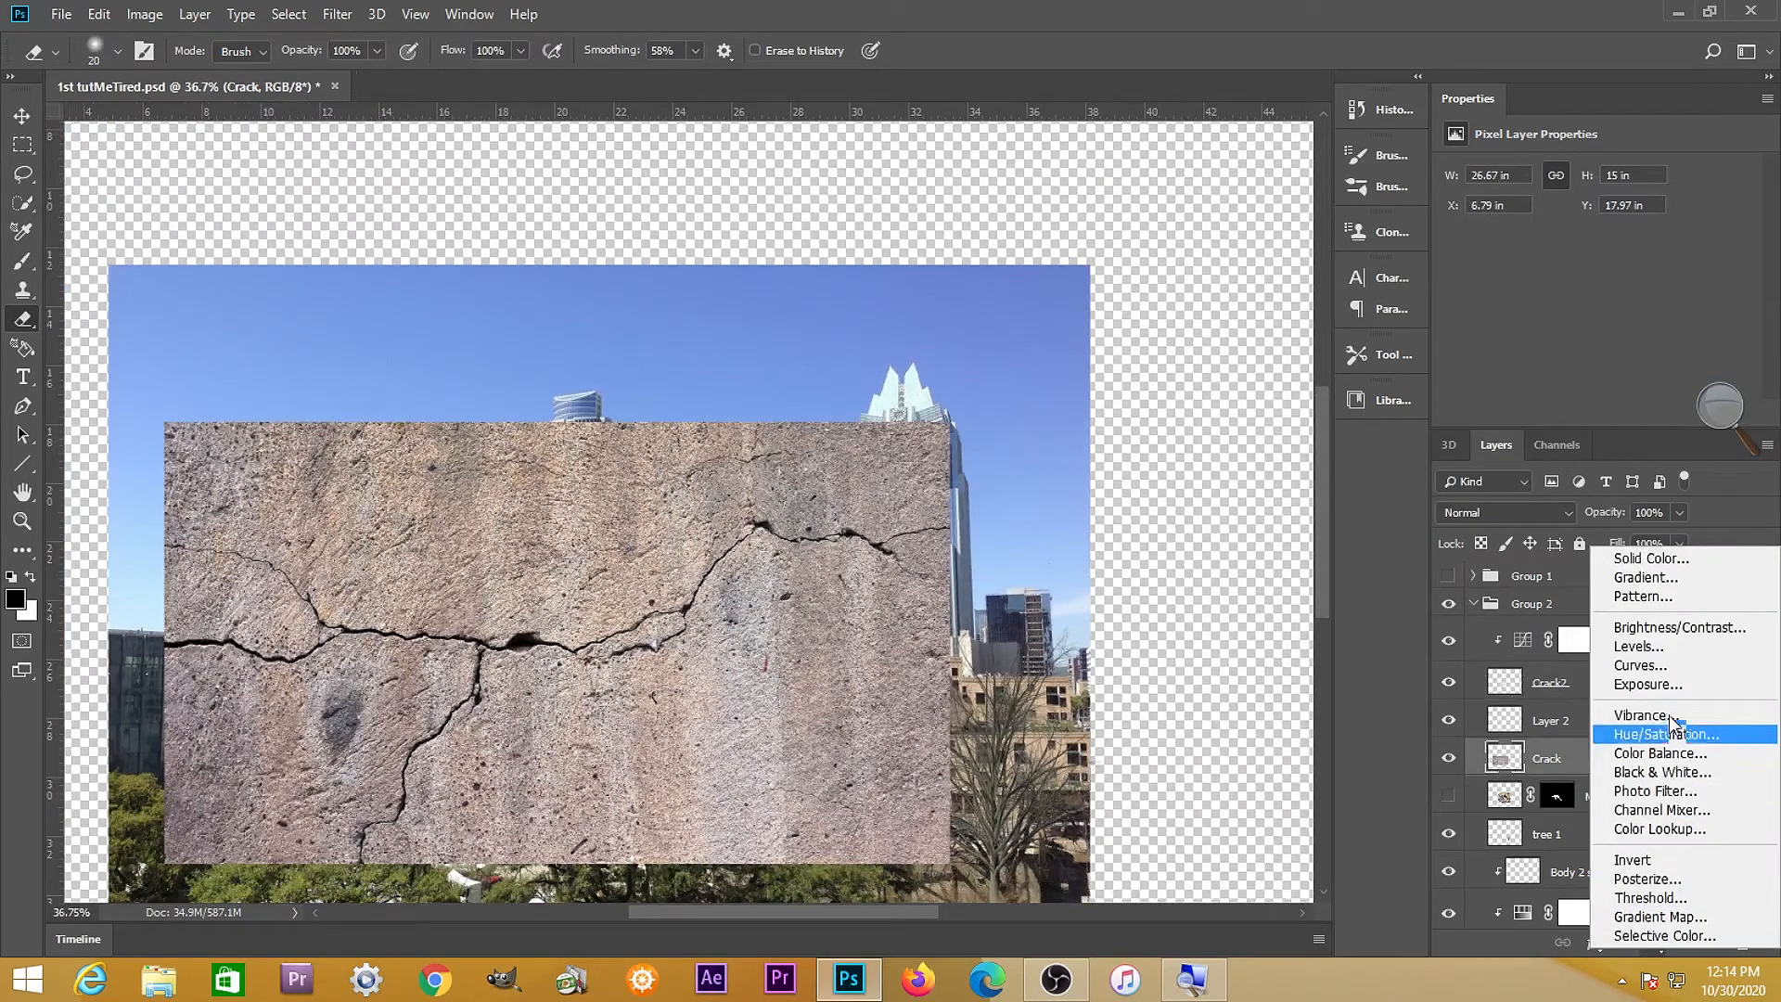
left_click(1662, 665)
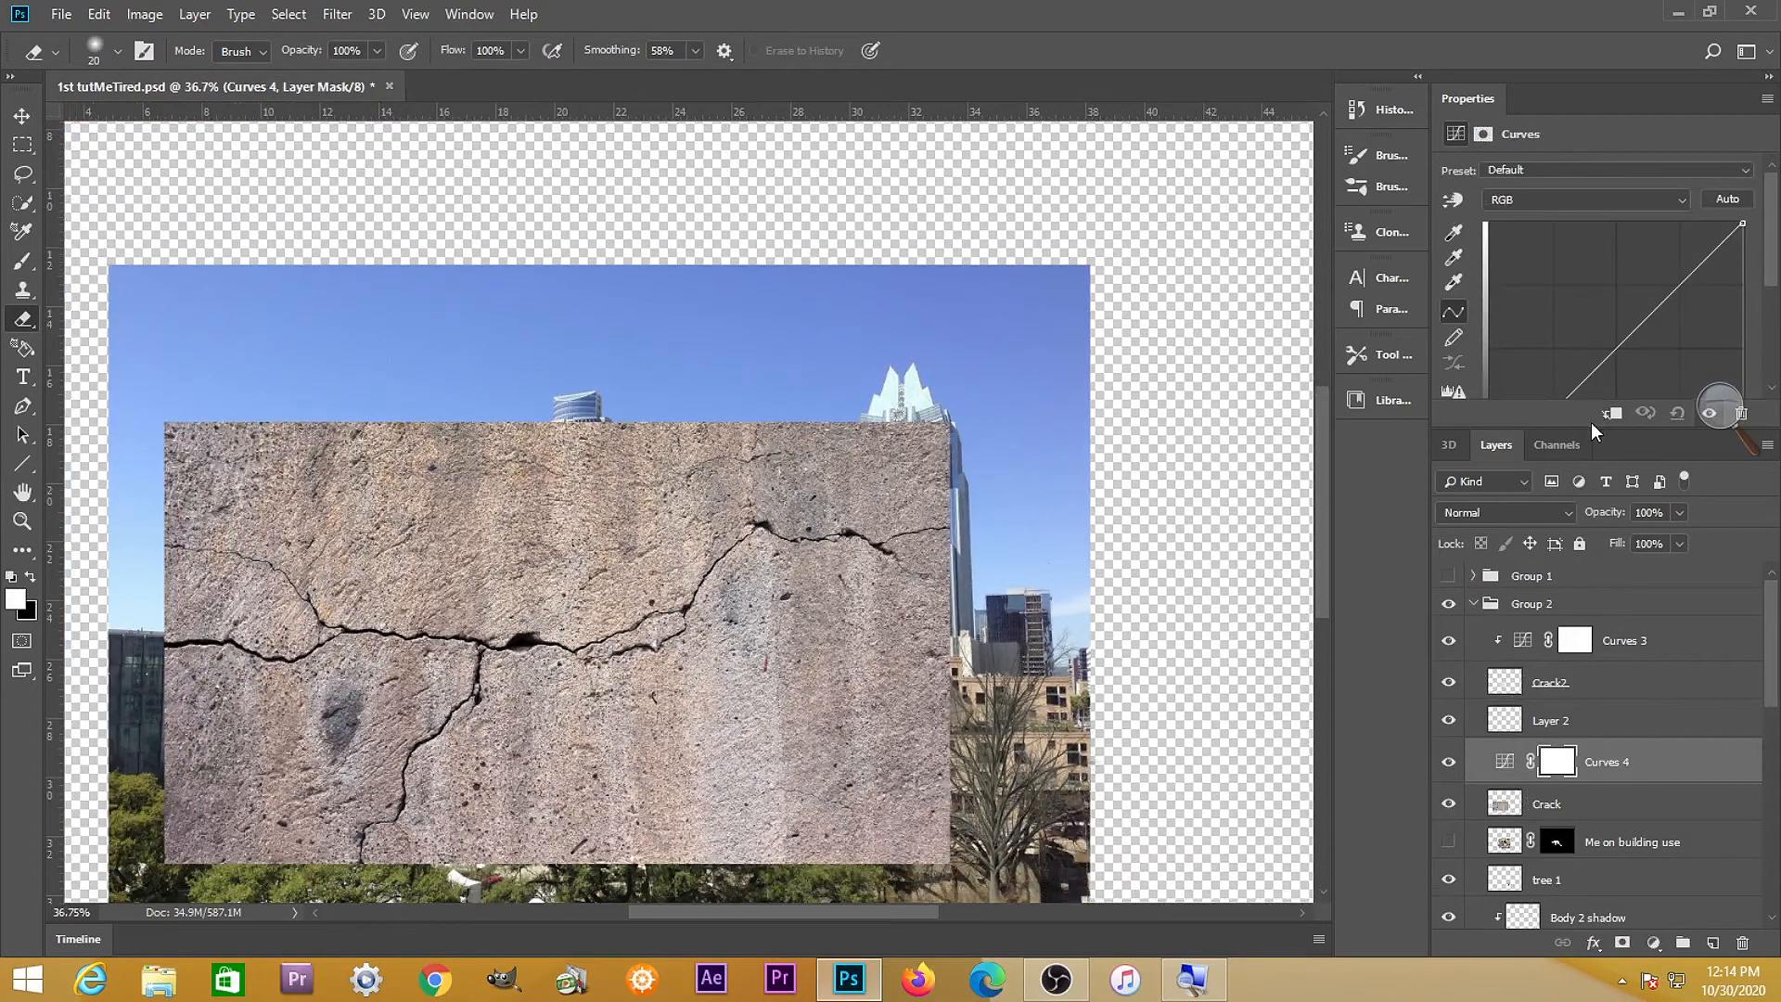
left_click_drag(1590, 426, 1590, 566)
left_click_drag(1658, 308, 1649, 284)
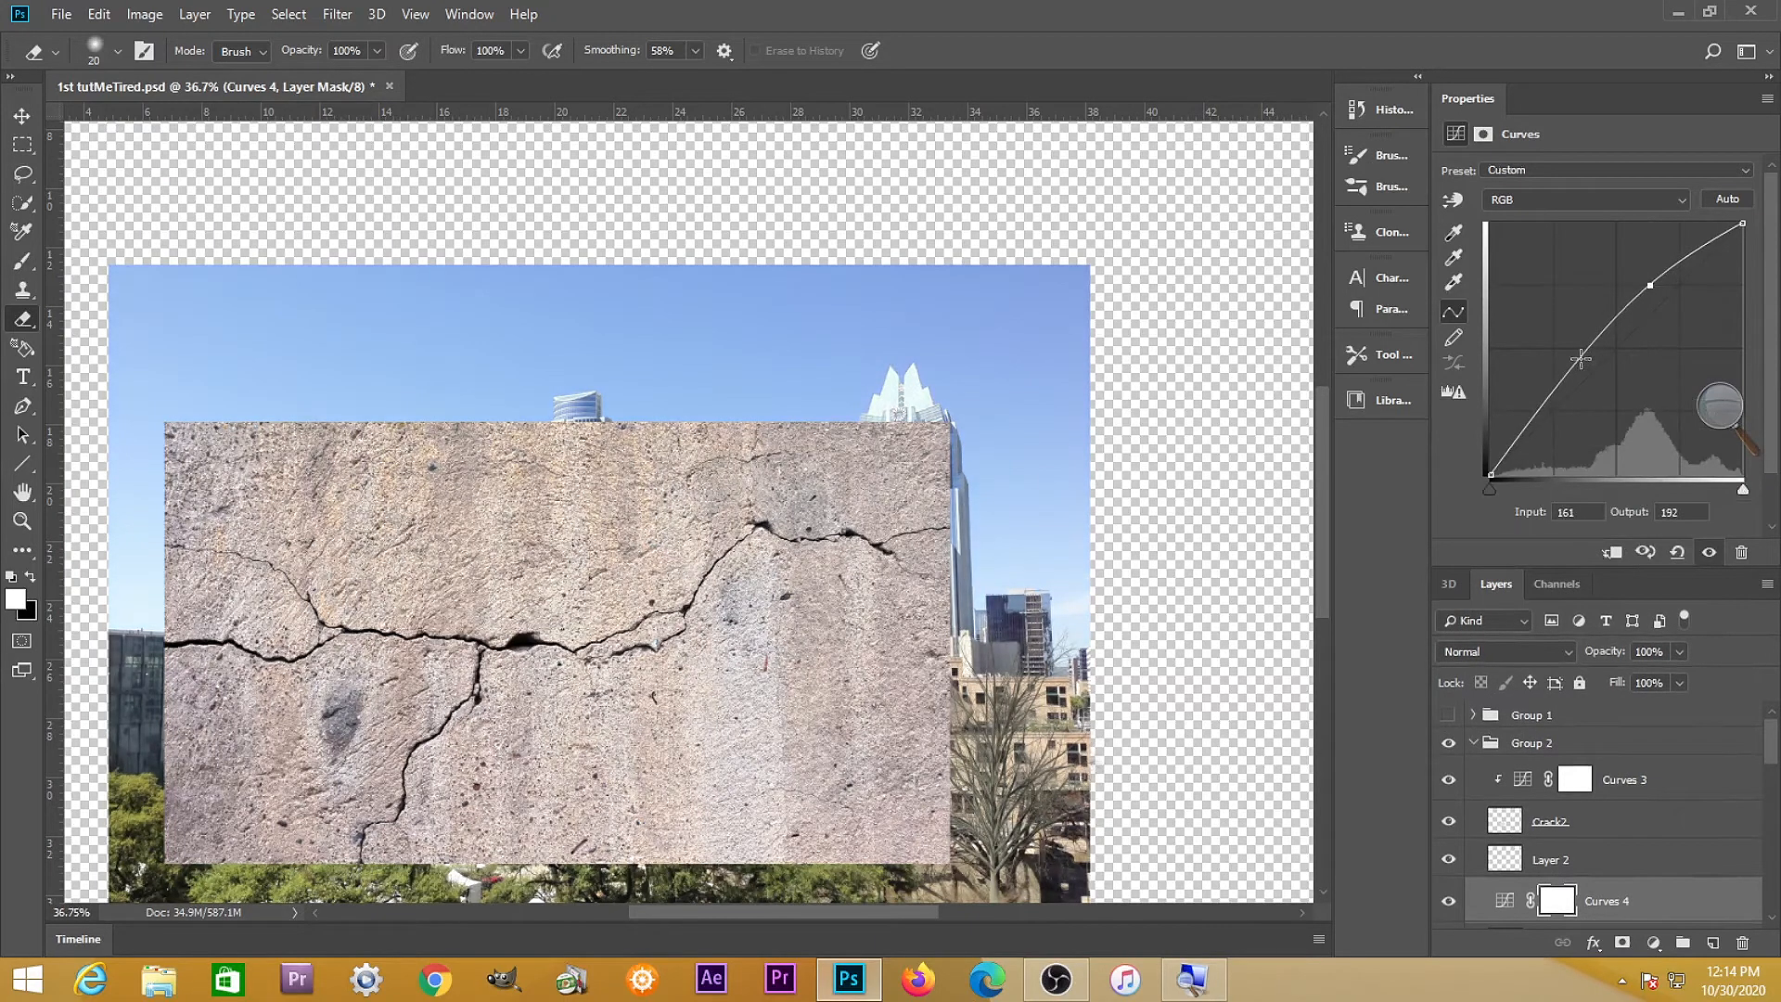
left_click_drag(1565, 375, 1584, 417)
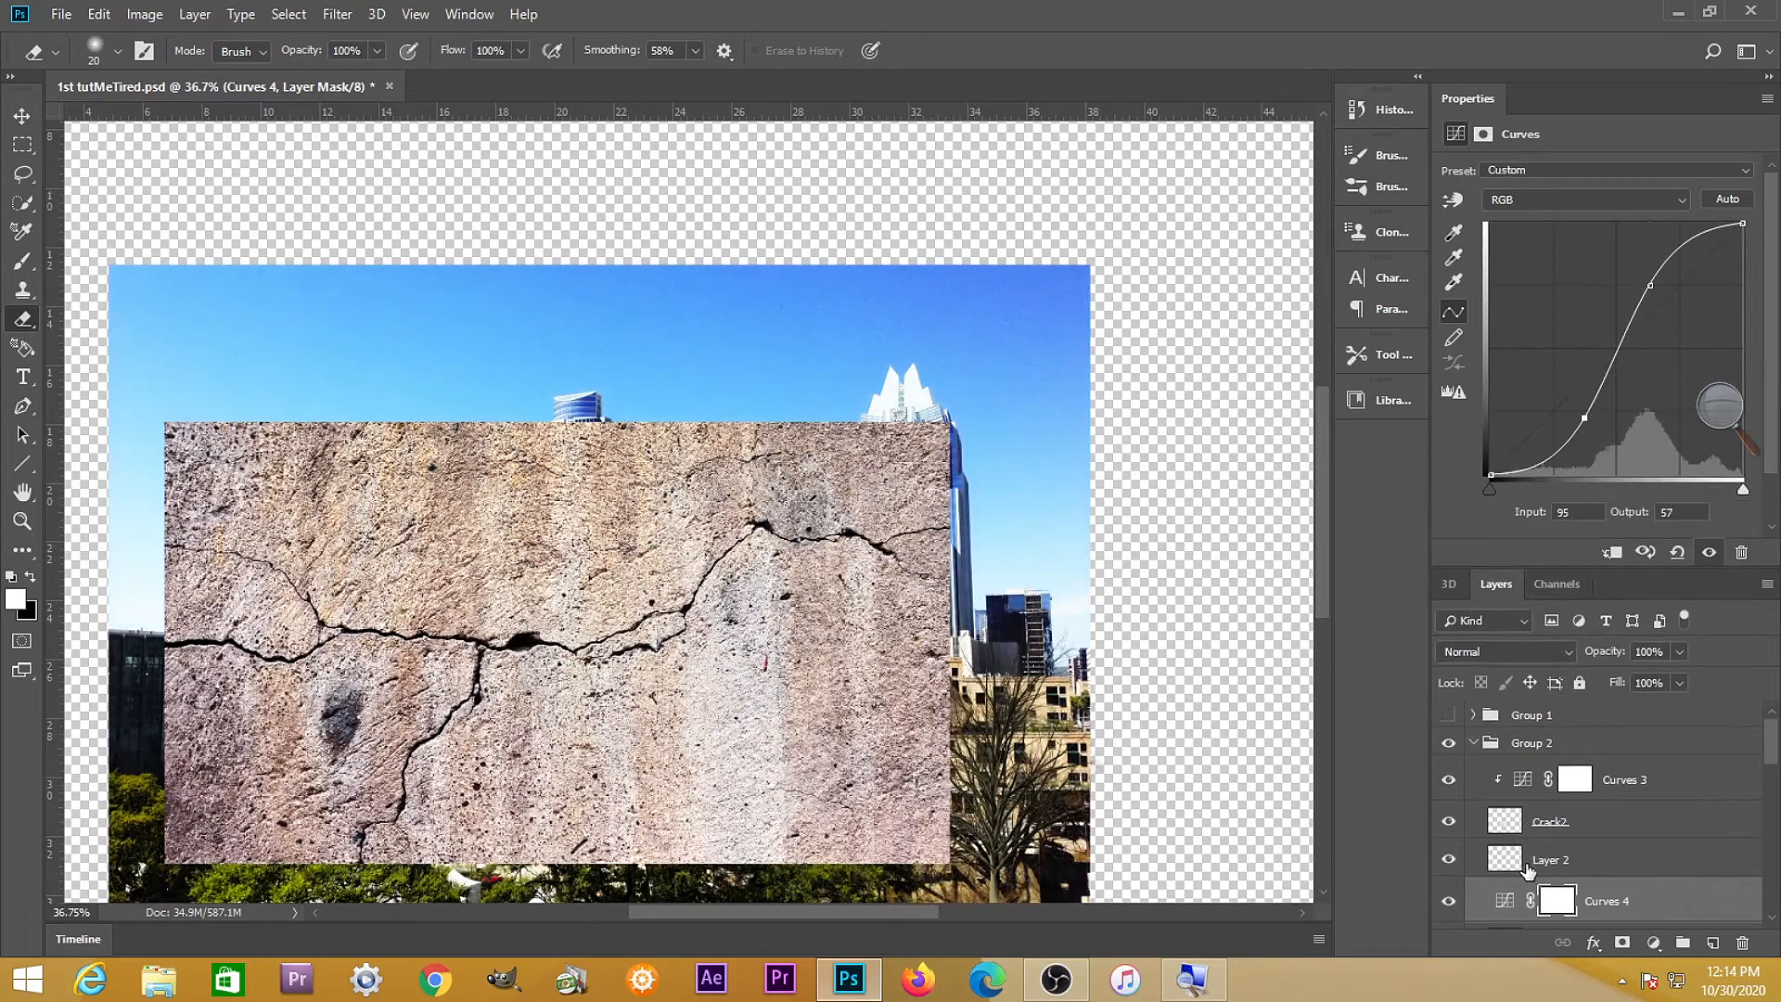
scroll(1529, 870, "down", 3)
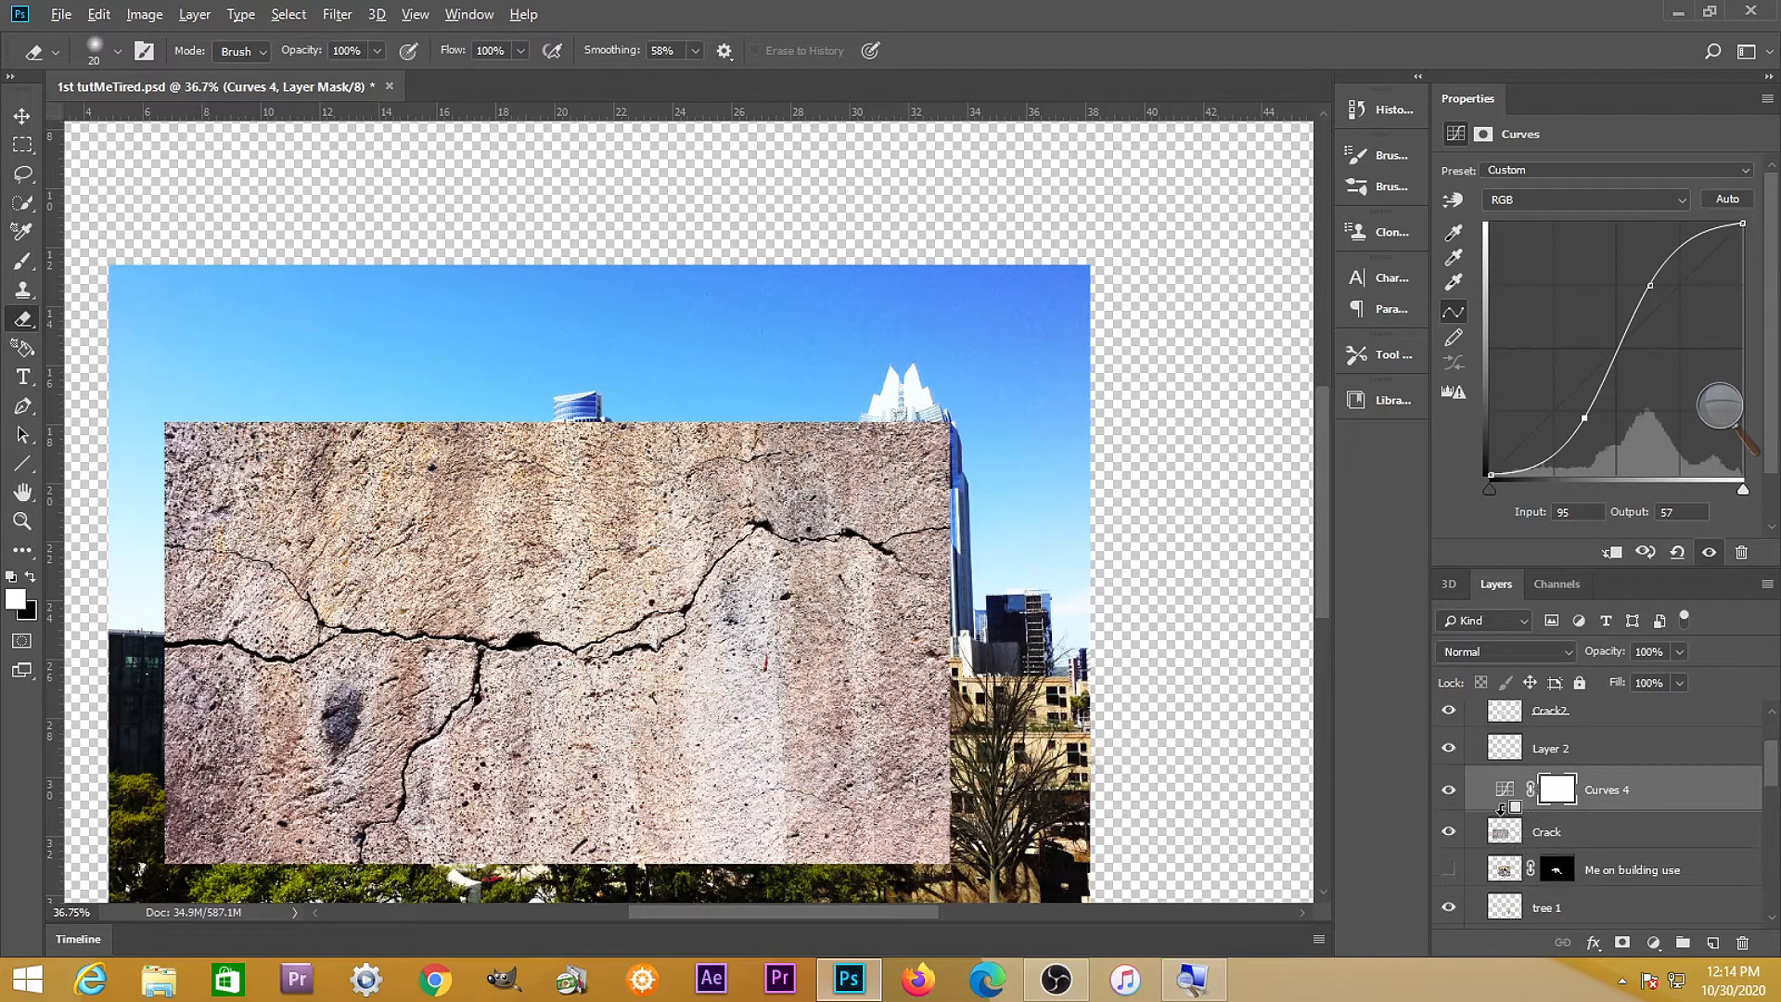
left_click(1500, 807, "alt")
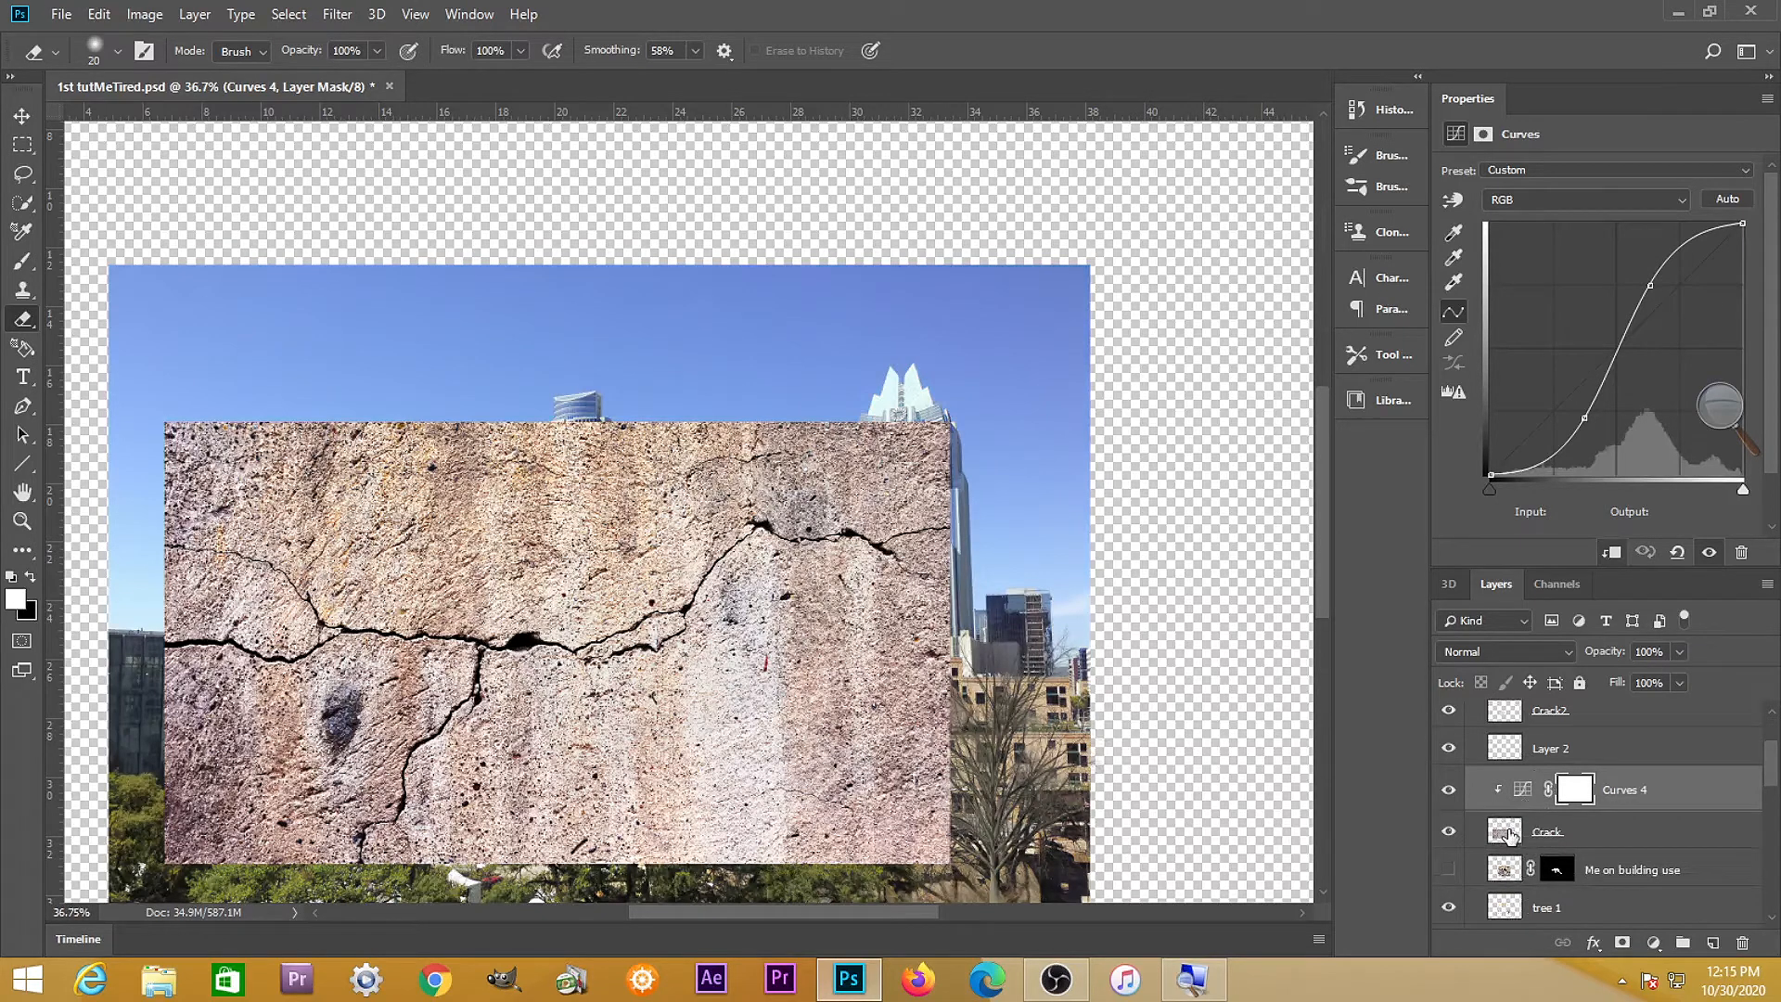
Select the Crack layer and change its blend mode to Darken
left_click(1510, 833)
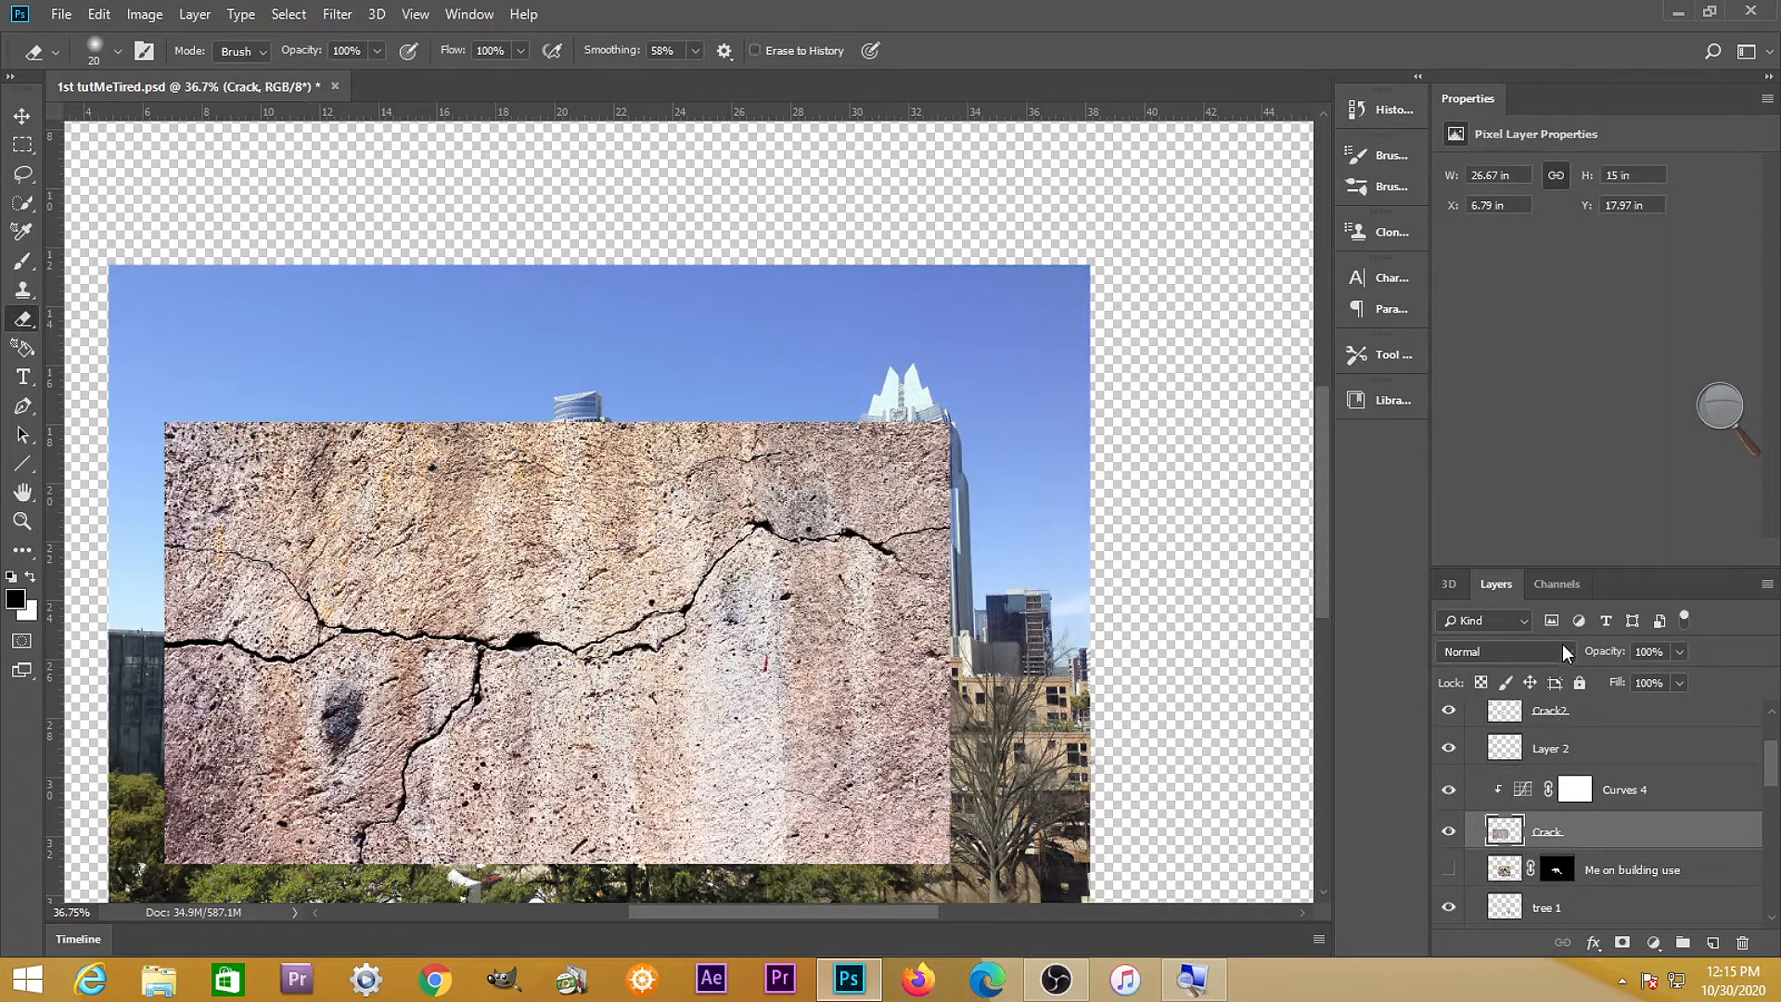
left_click(1562, 653)
left_click(1497, 172)
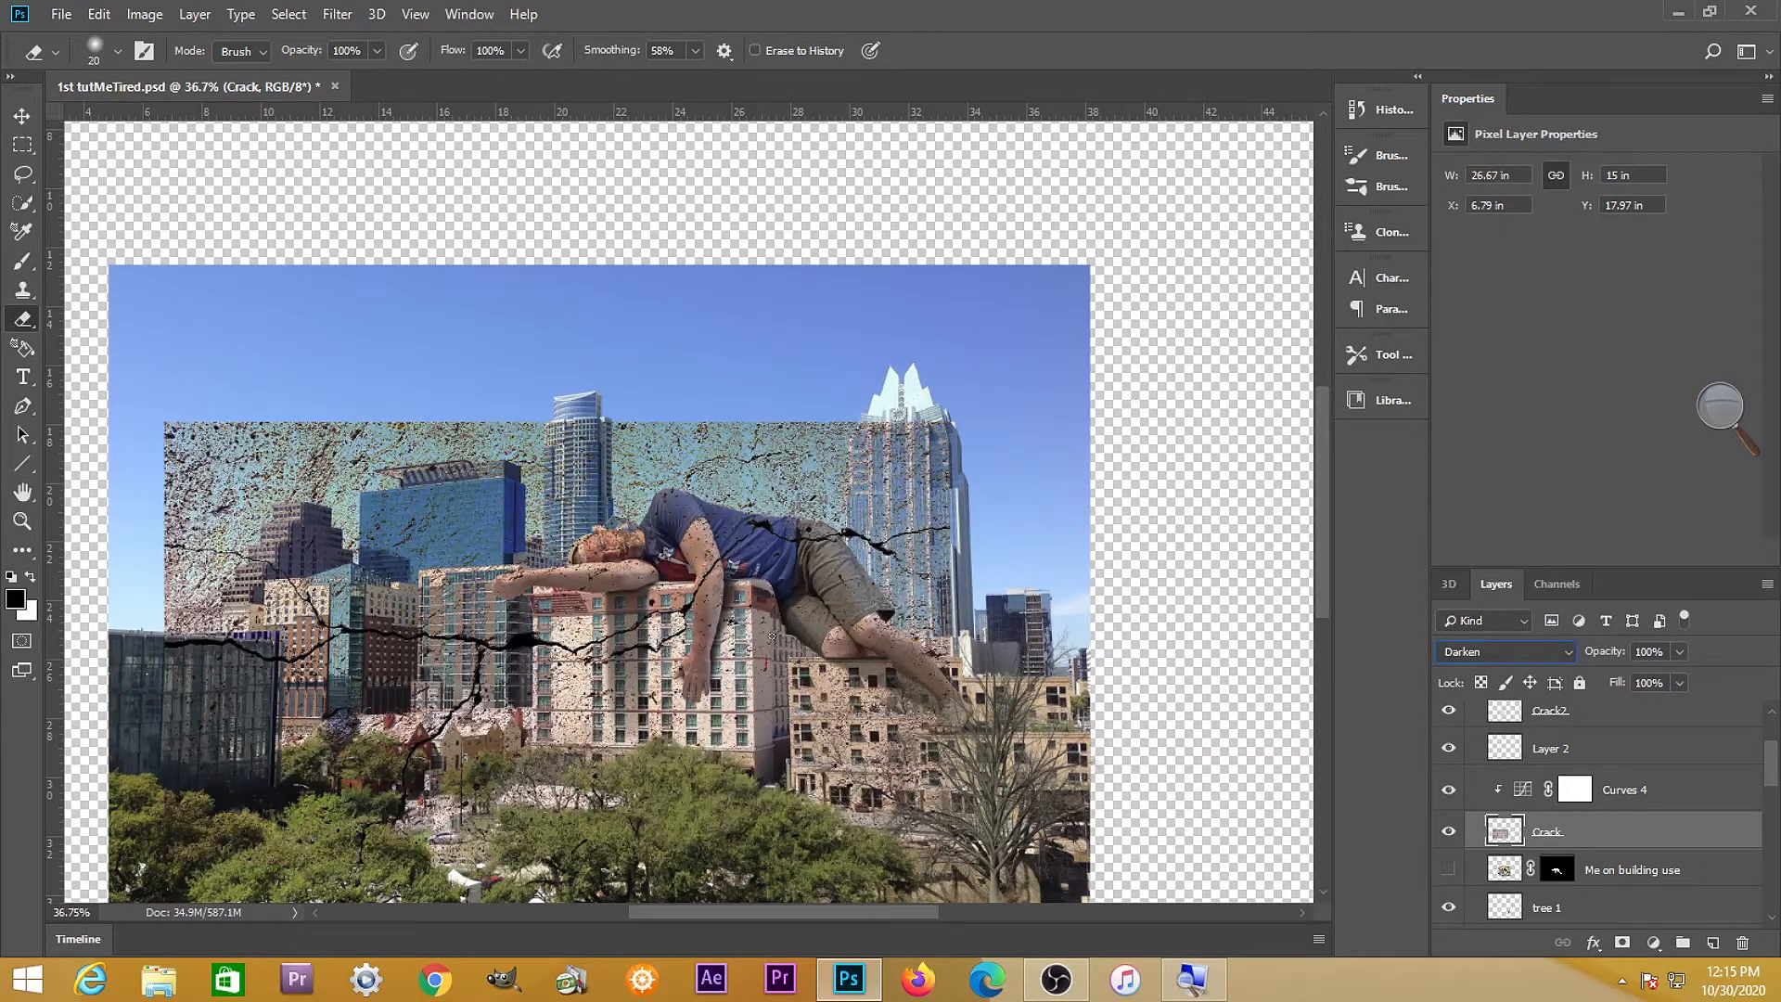
Rotate the Crack layer's stone texture 90° clockwise so the main crack runs vertically over the hotel
key("ctrl+t")
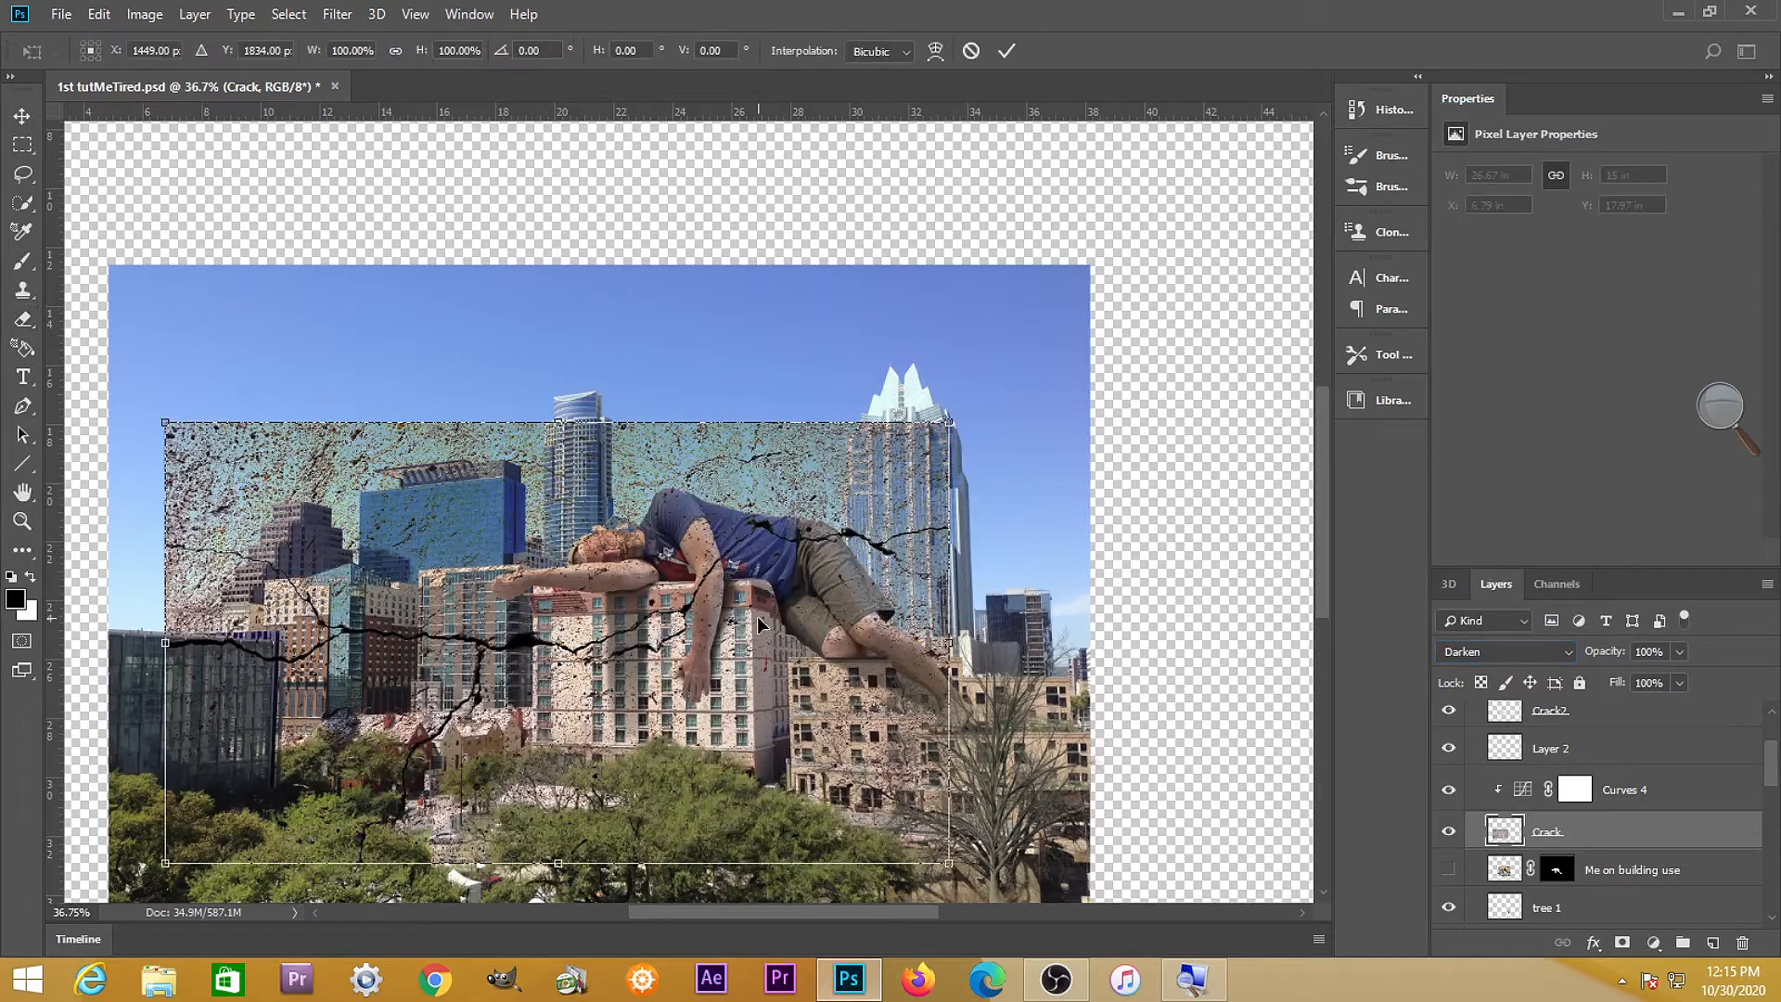
right_click(757, 597)
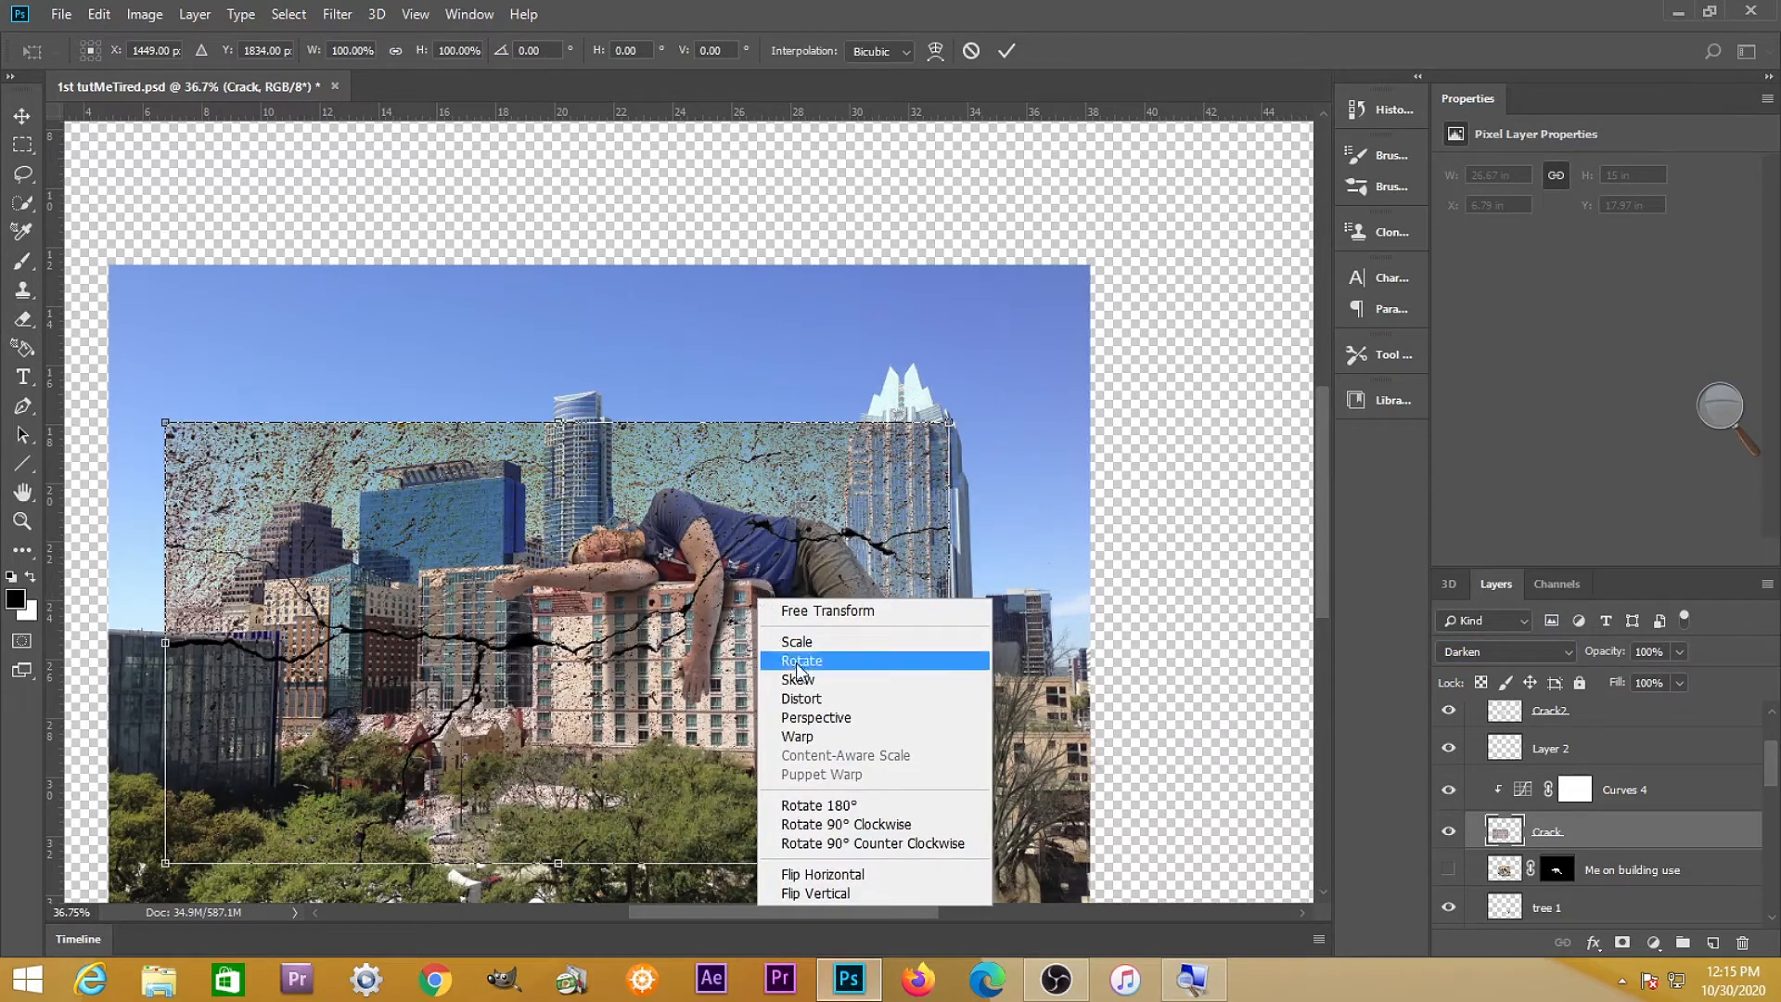
left_click(846, 824)
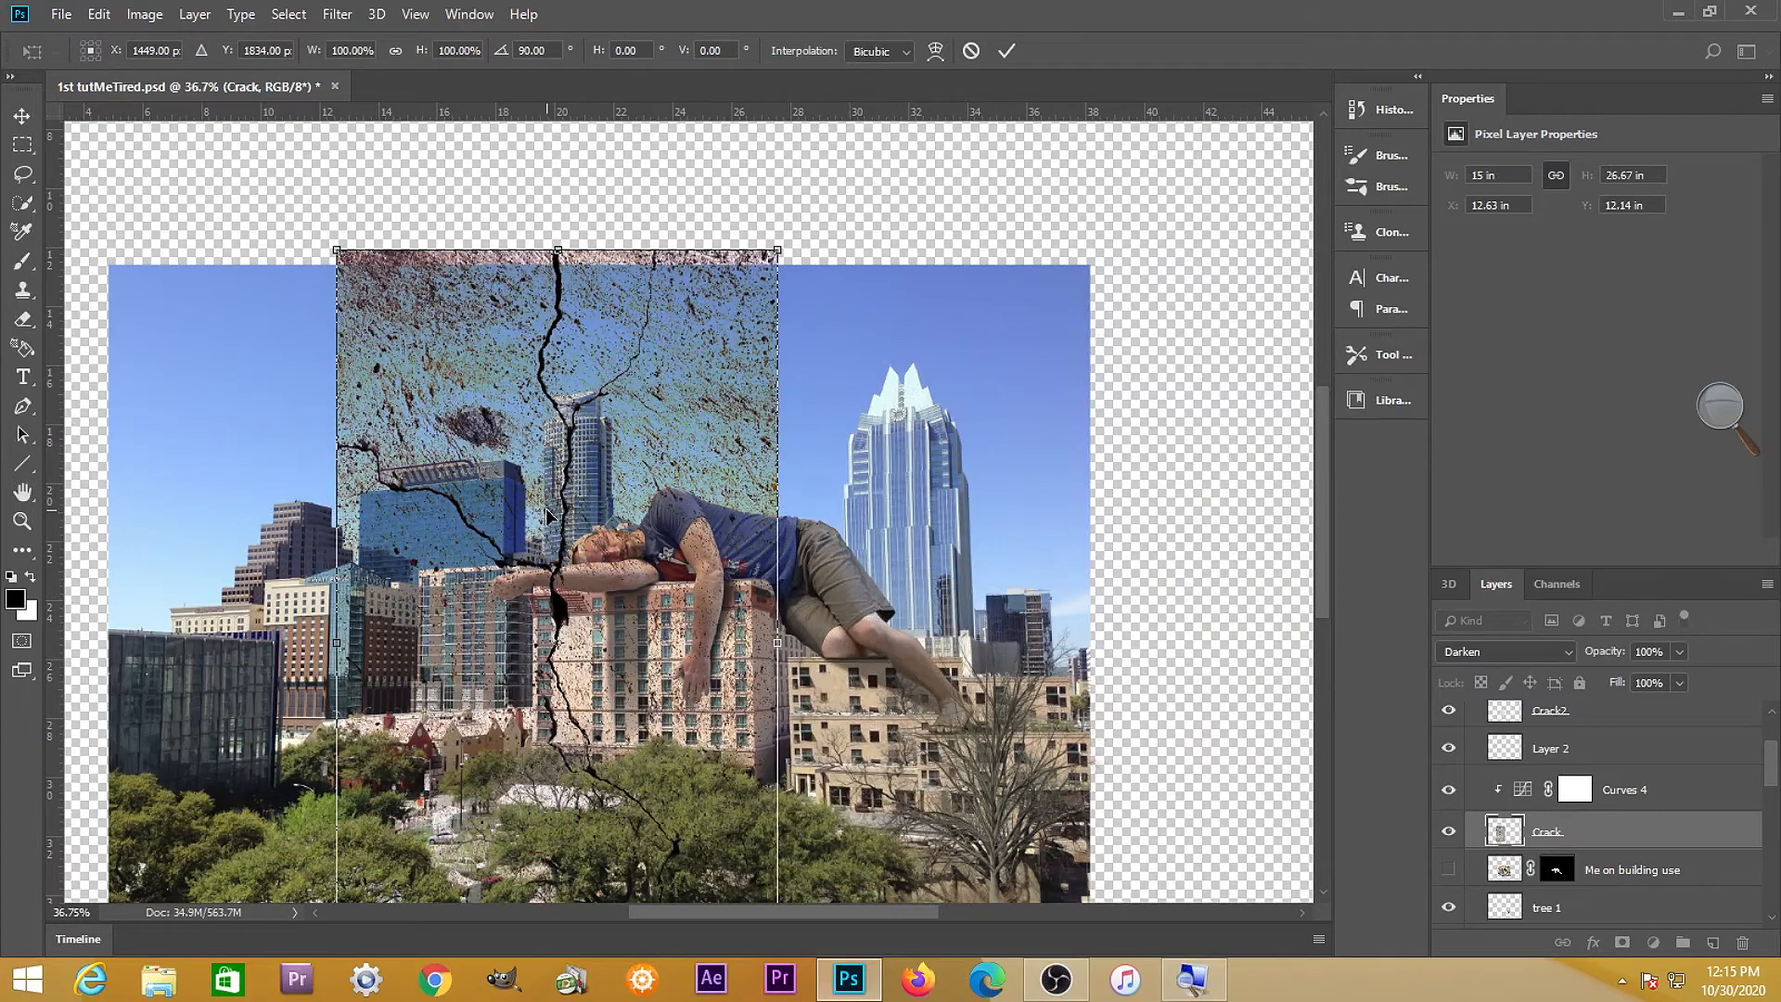
key("Return")
Erase the excess stone texture around the crack over the sky and below the photo with a soft 461 px eraser
key("e")
mouse_move(417, 462)
left_mouse_down()
mouse_move(552, 427)
mouse_move(560, 682)
mouse_move(556, 517)
mouse_move(522, 400)
mouse_move(550, 385)
mouse_move(394, 294)
mouse_move(347, 244)
mouse_move(426, 251)
mouse_move(450, 262)
mouse_move(341, 315)
mouse_move(339, 352)
mouse_move(515, 205)
mouse_move(642, 265)
mouse_move(665, 264)
mouse_move(628, 257)
mouse_move(756, 259)
mouse_move(788, 314)
mouse_move(745, 380)
mouse_move(769, 463)
left_mouse_up()
scroll(853, 688, "down", 2)
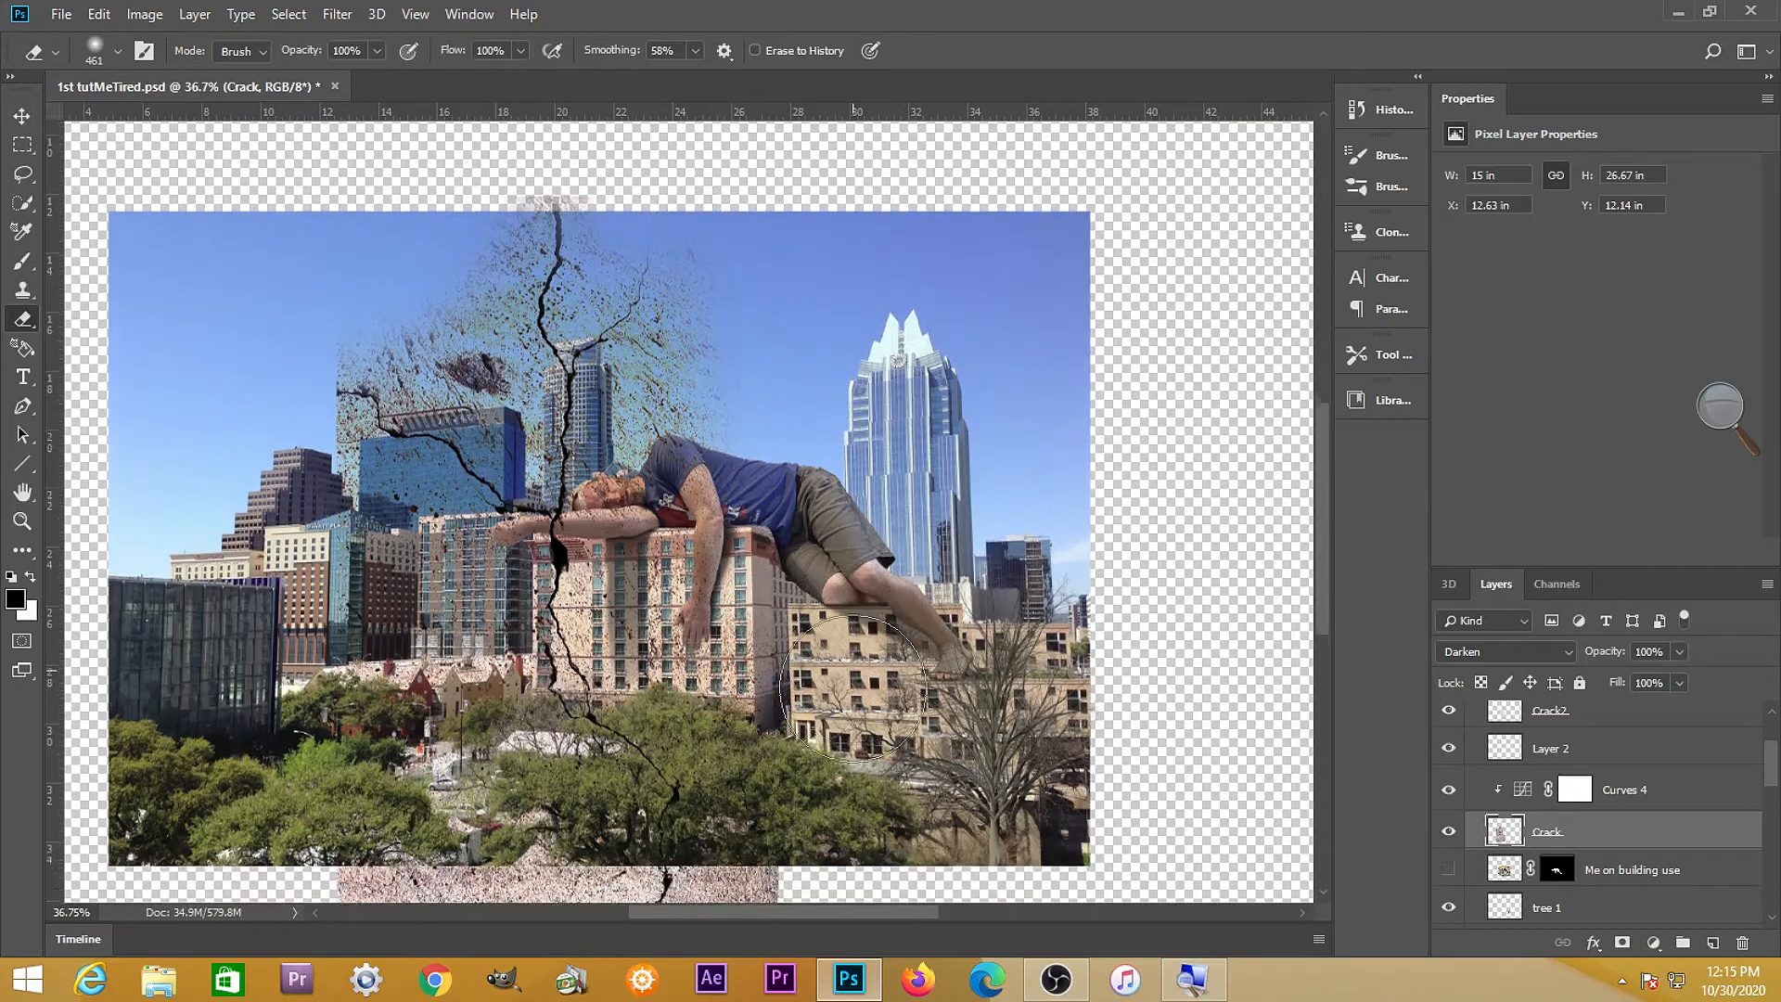
scroll(853, 688, "down", 2)
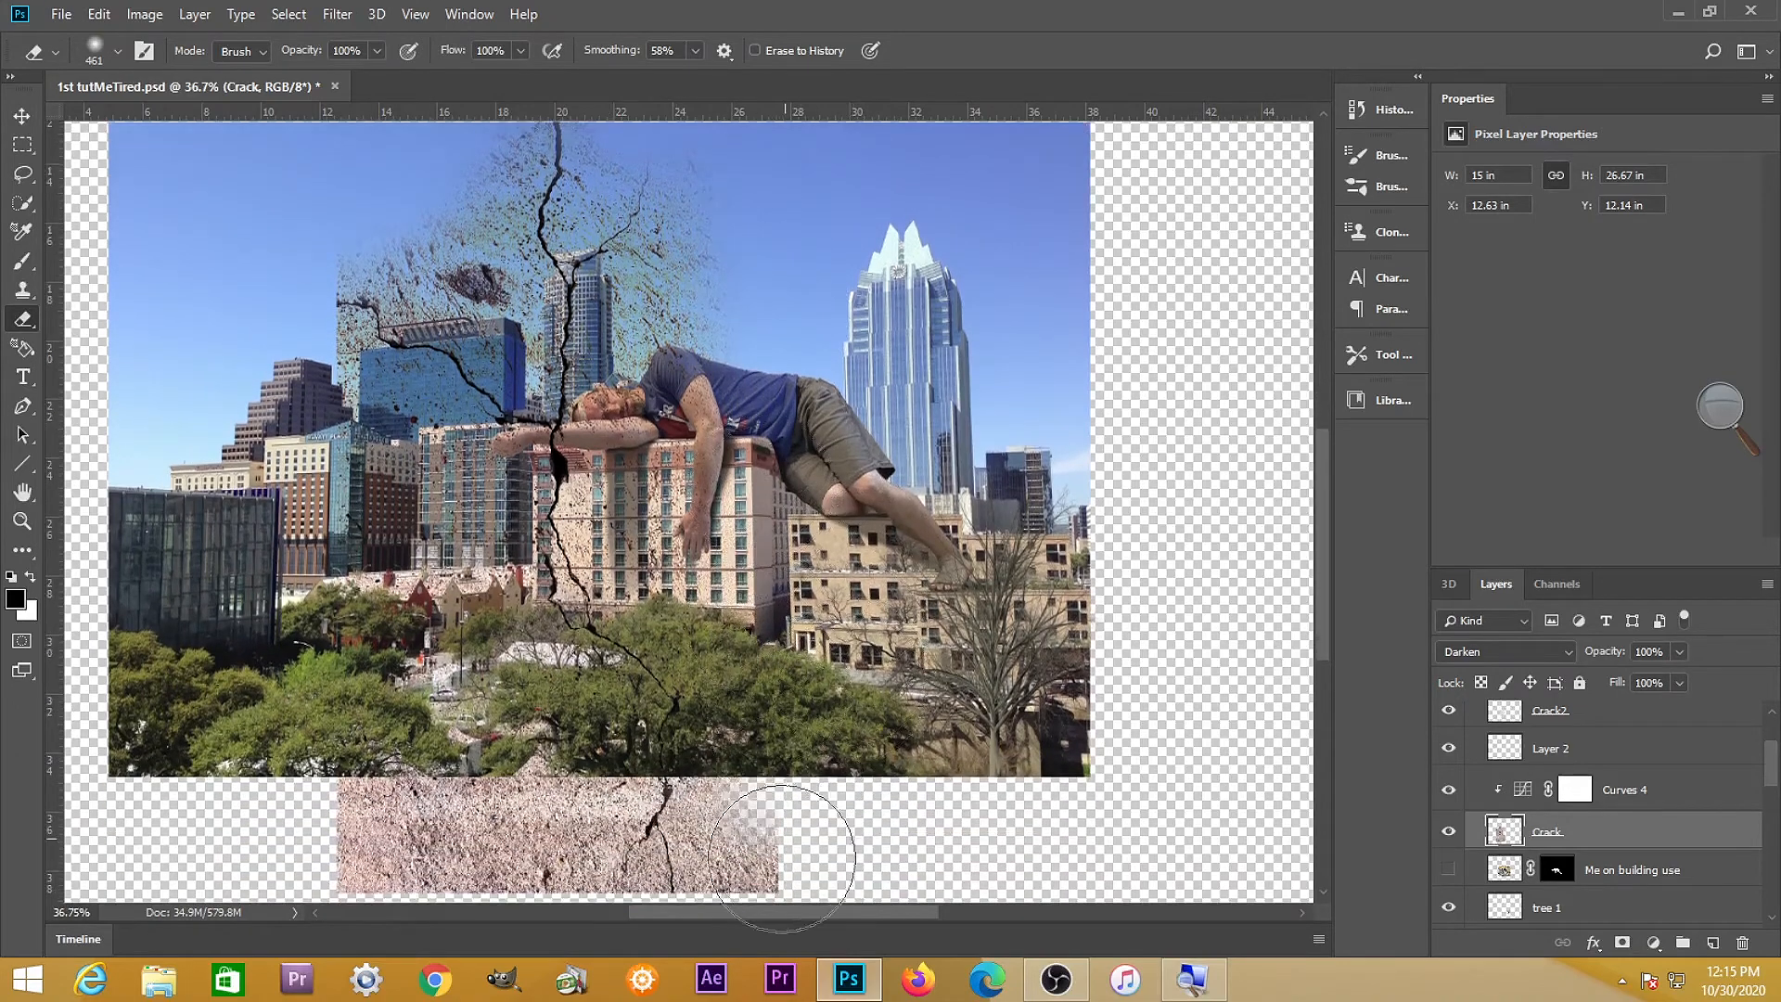
scroll(782, 858, "down", 2)
mouse_move(835, 755)
left_mouse_down()
mouse_move(761, 844)
mouse_move(757, 814)
mouse_move(673, 862)
mouse_move(602, 866)
mouse_move(559, 842)
mouse_move(407, 828)
mouse_move(371, 742)
left_mouse_up()
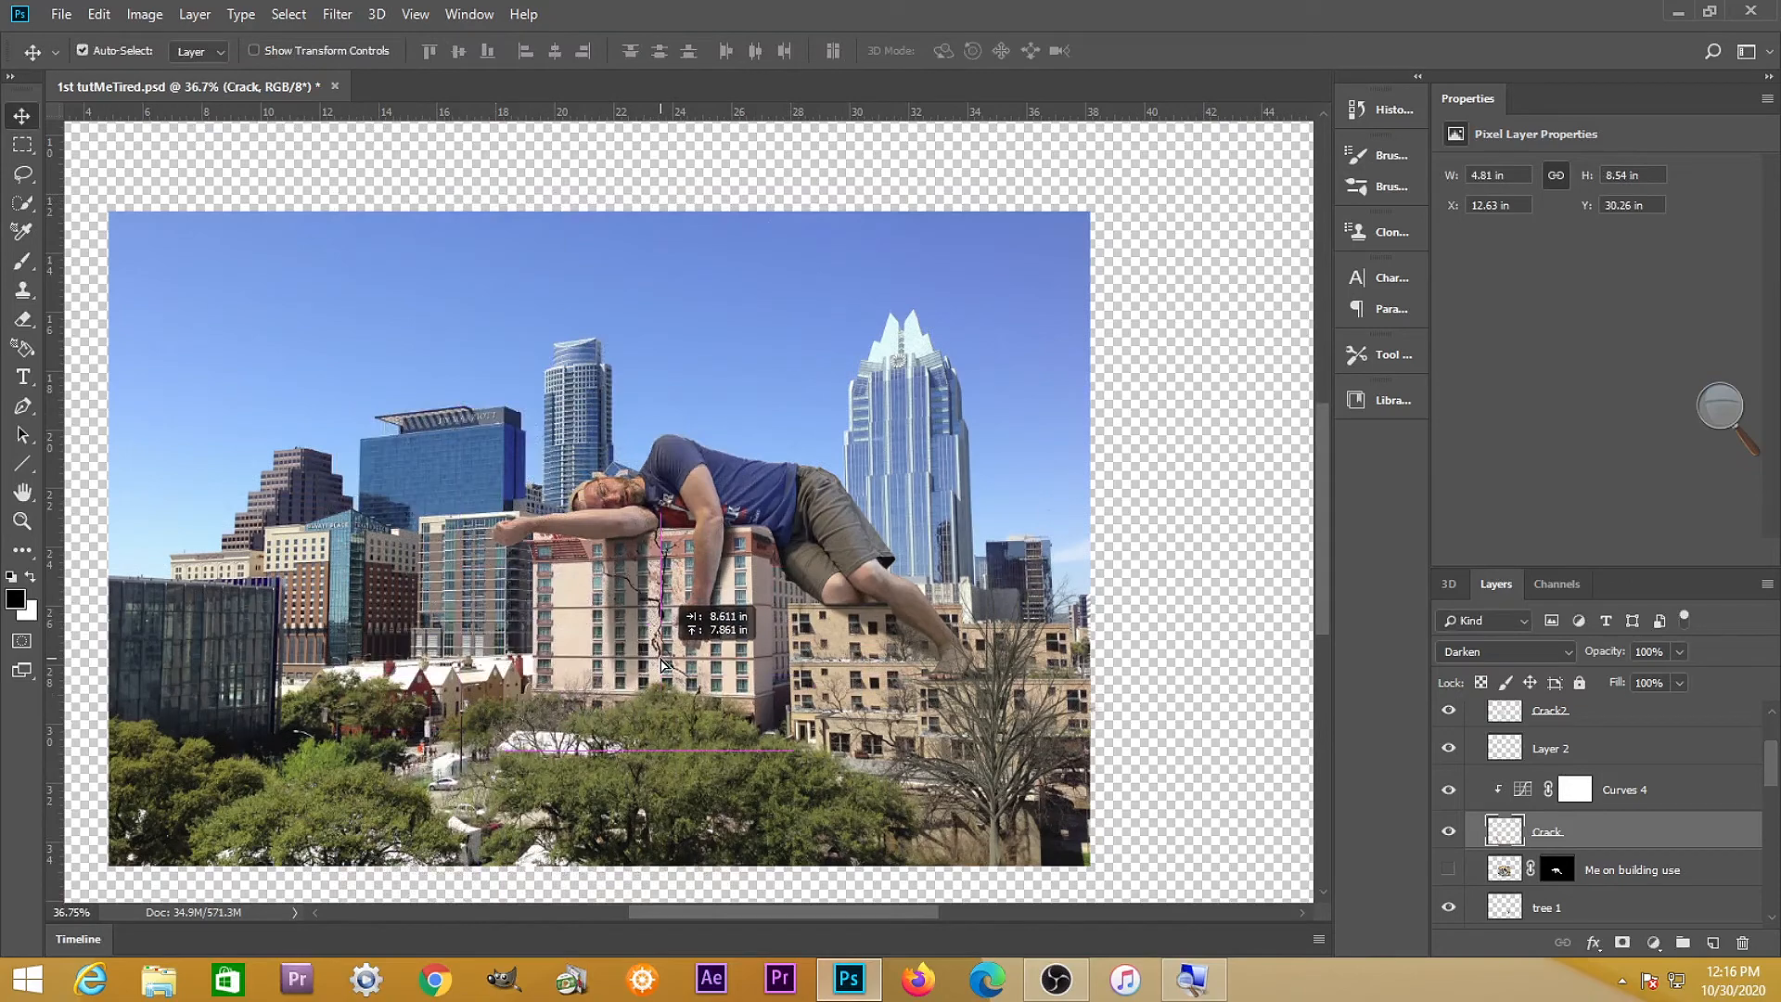
Move the crack onto the hotel's front wall and scale it down to about 2.89 by 5.13 in
left_click_drag(723, 649, 674, 675)
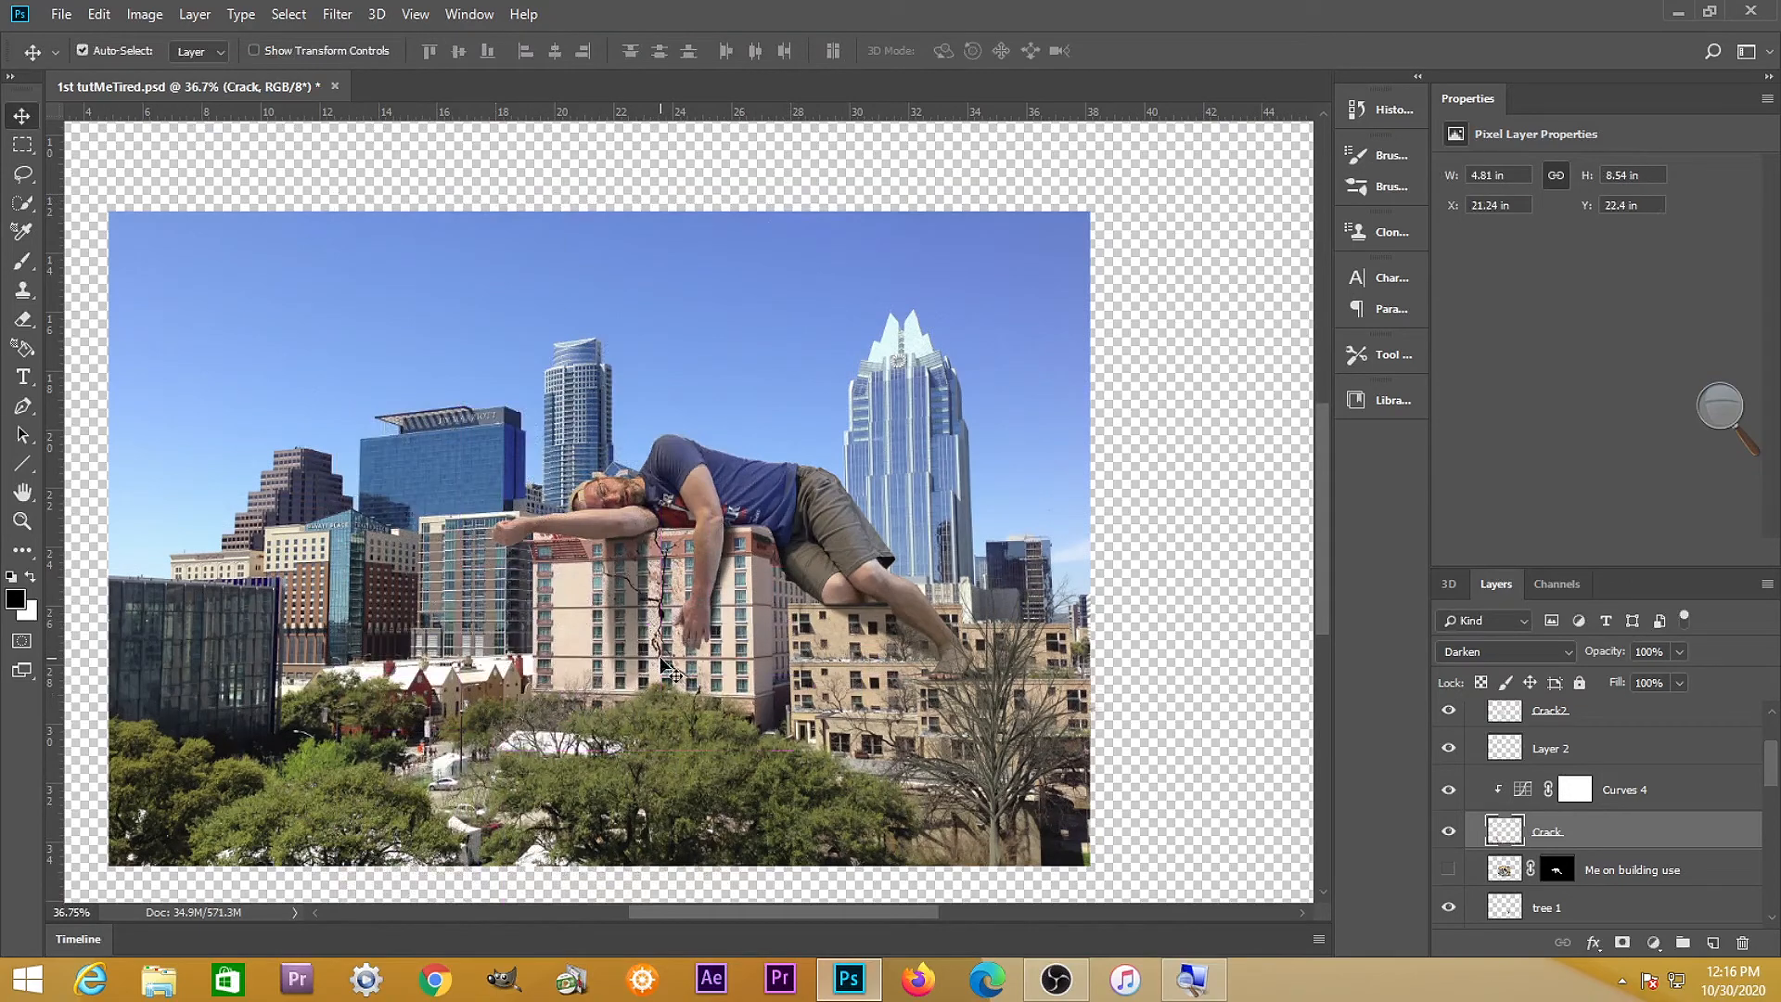
scroll(779, 631, "up", 4)
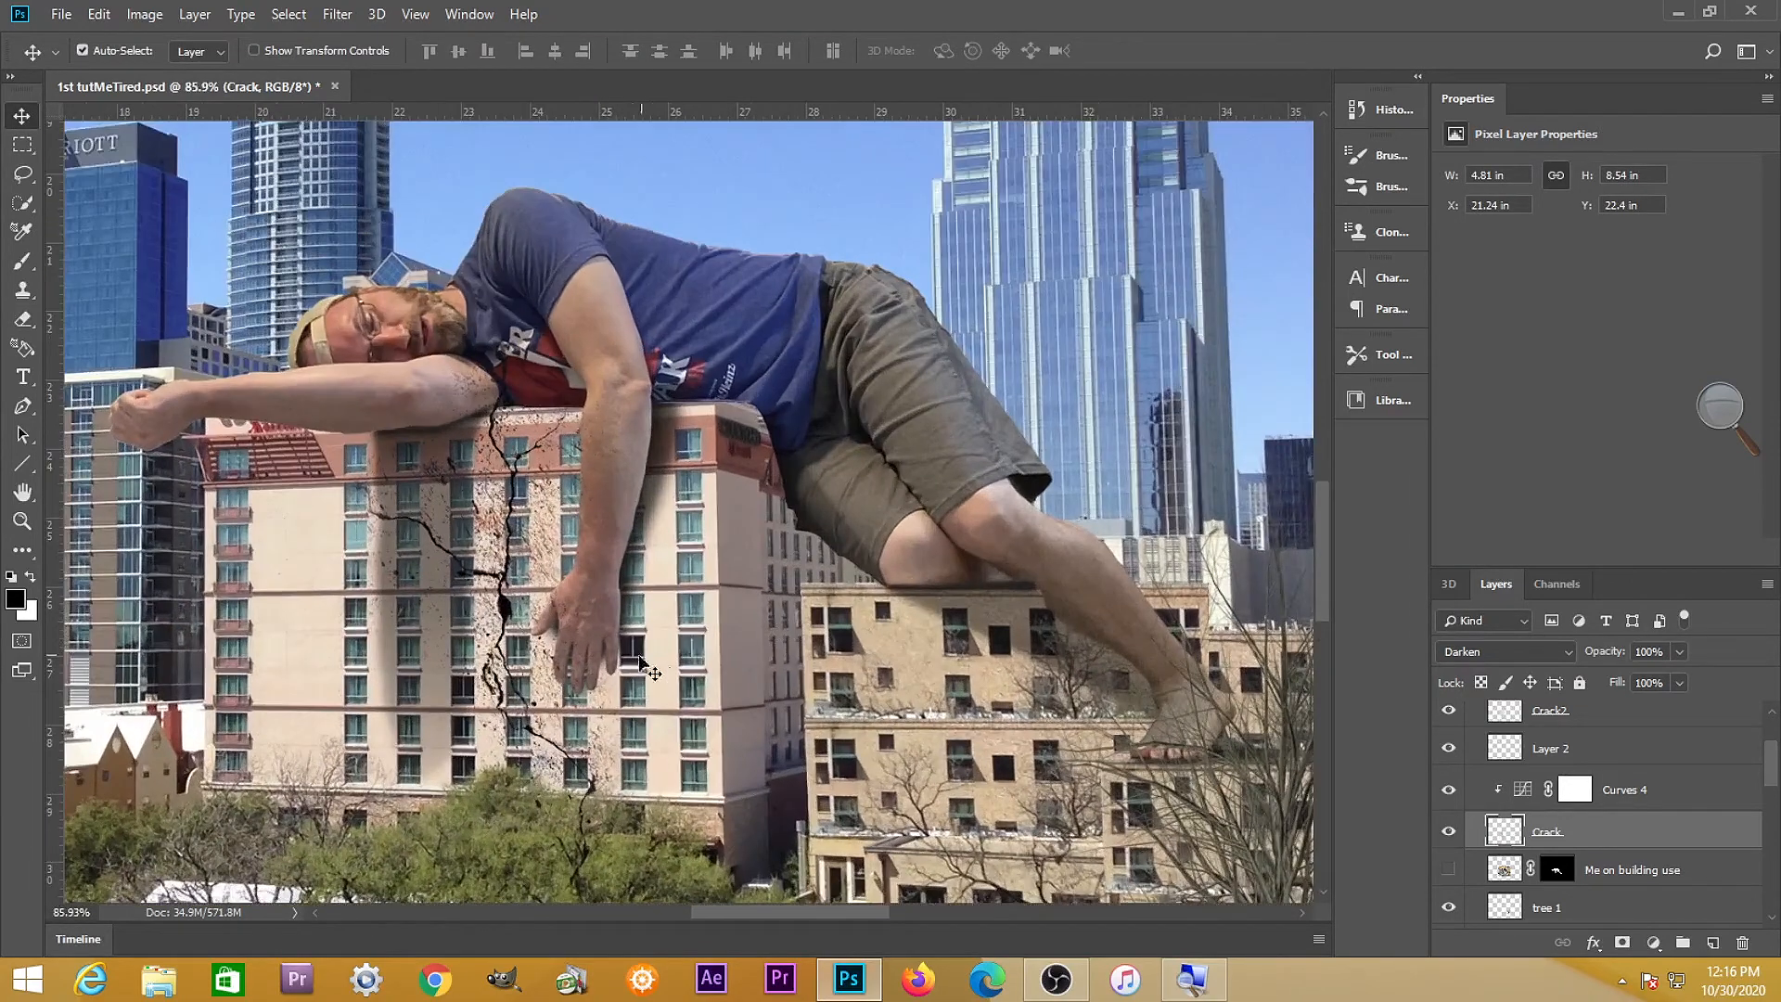
key("ctrl+t")
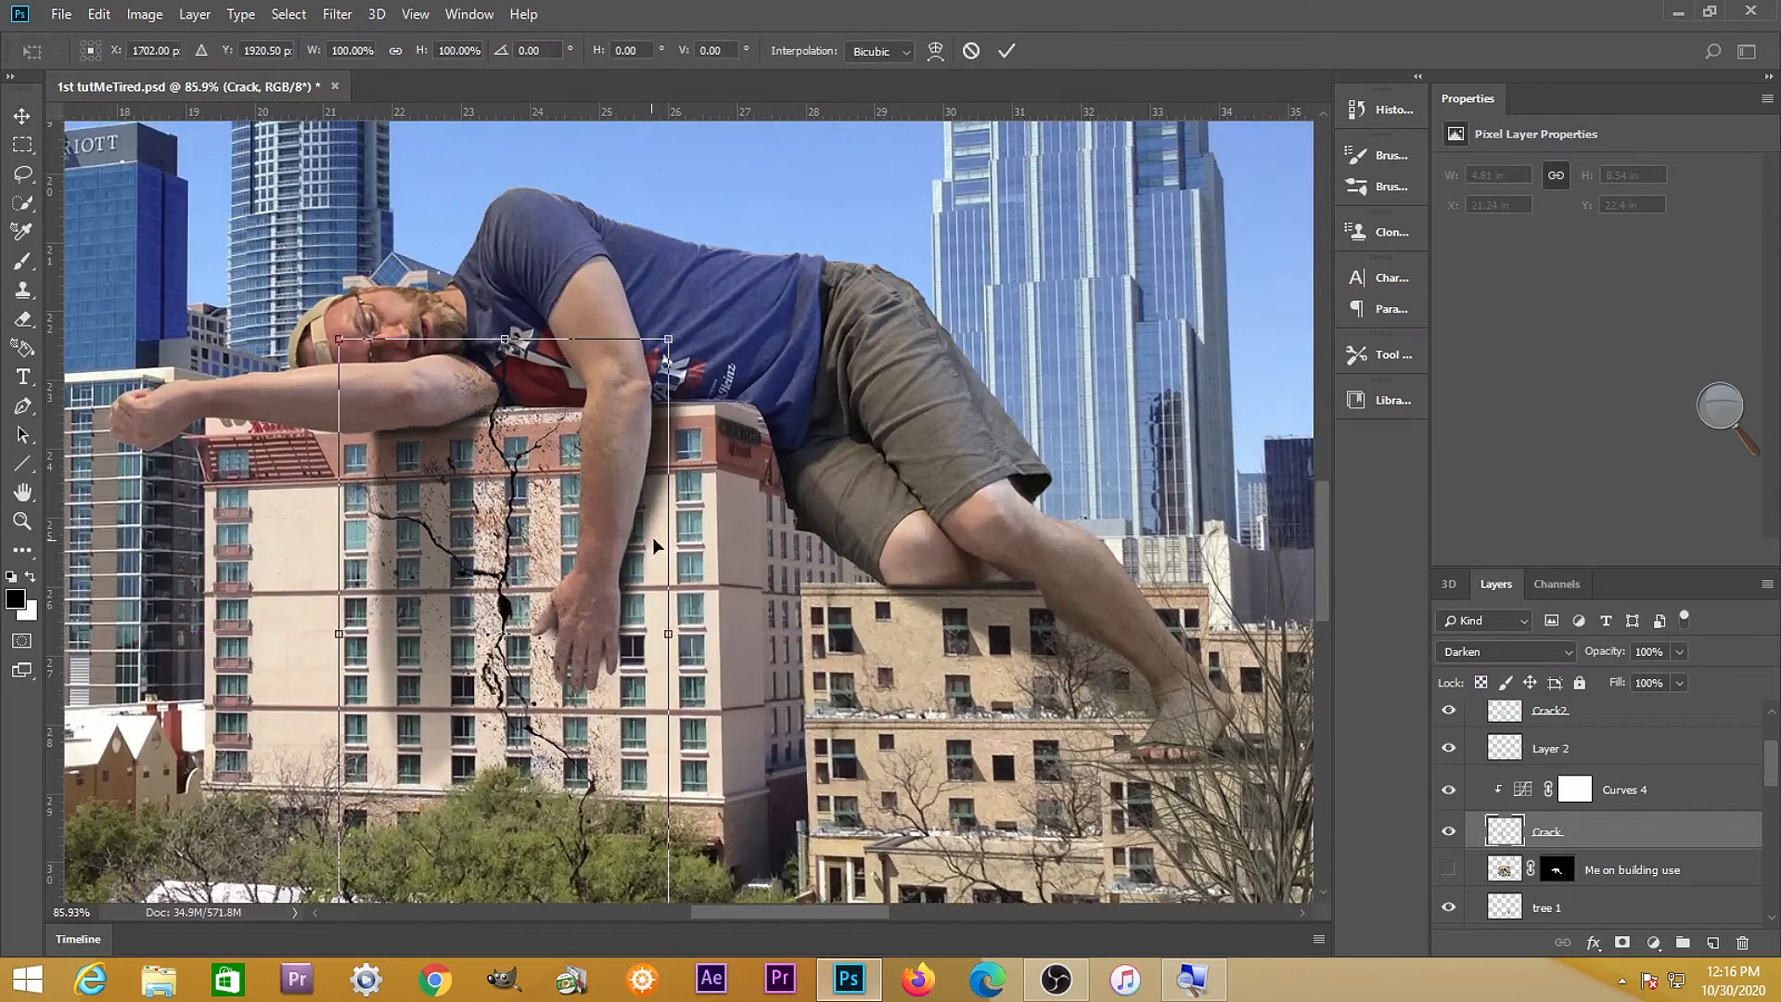
left_click_drag(668, 340, 508, 560)
scroll(429, 719, "down", 3)
key("Return")
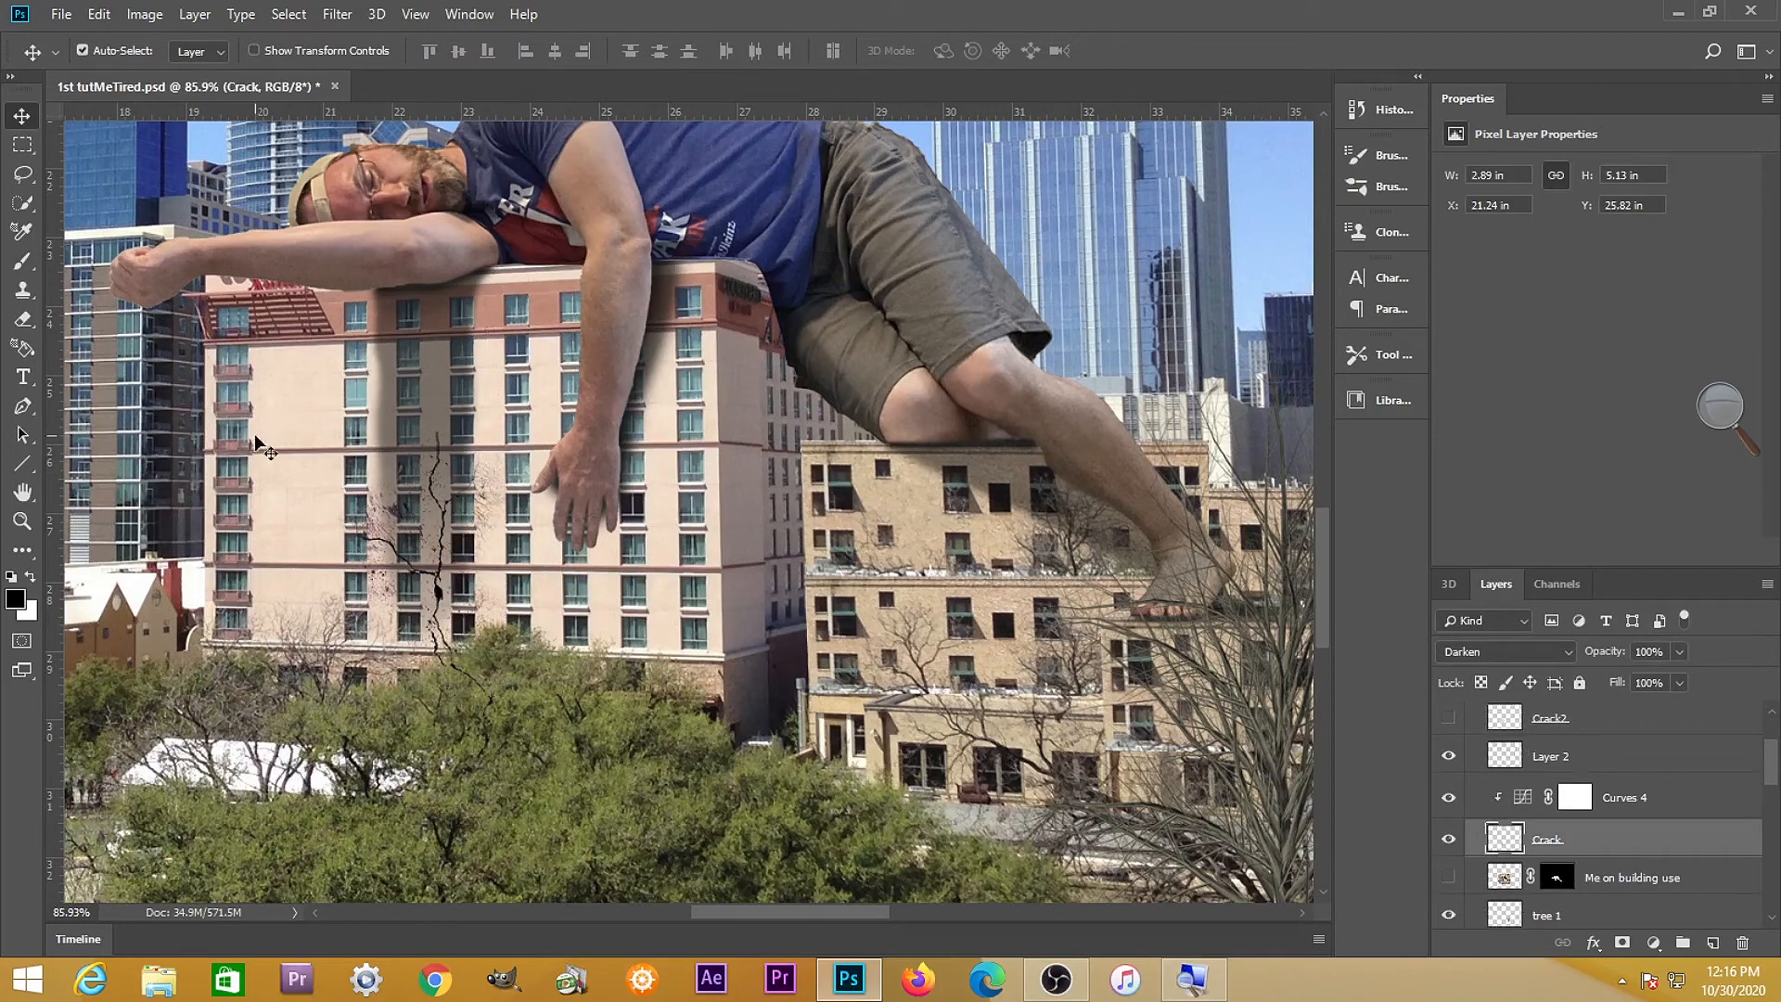
Move the crack up the hotel wall toward the roof edge and lower the Crack layer's opacity to 71%
left_click_drag(422, 491, 479, 327)
left_click(1679, 651)
left_click_drag(1675, 677, 1662, 677)
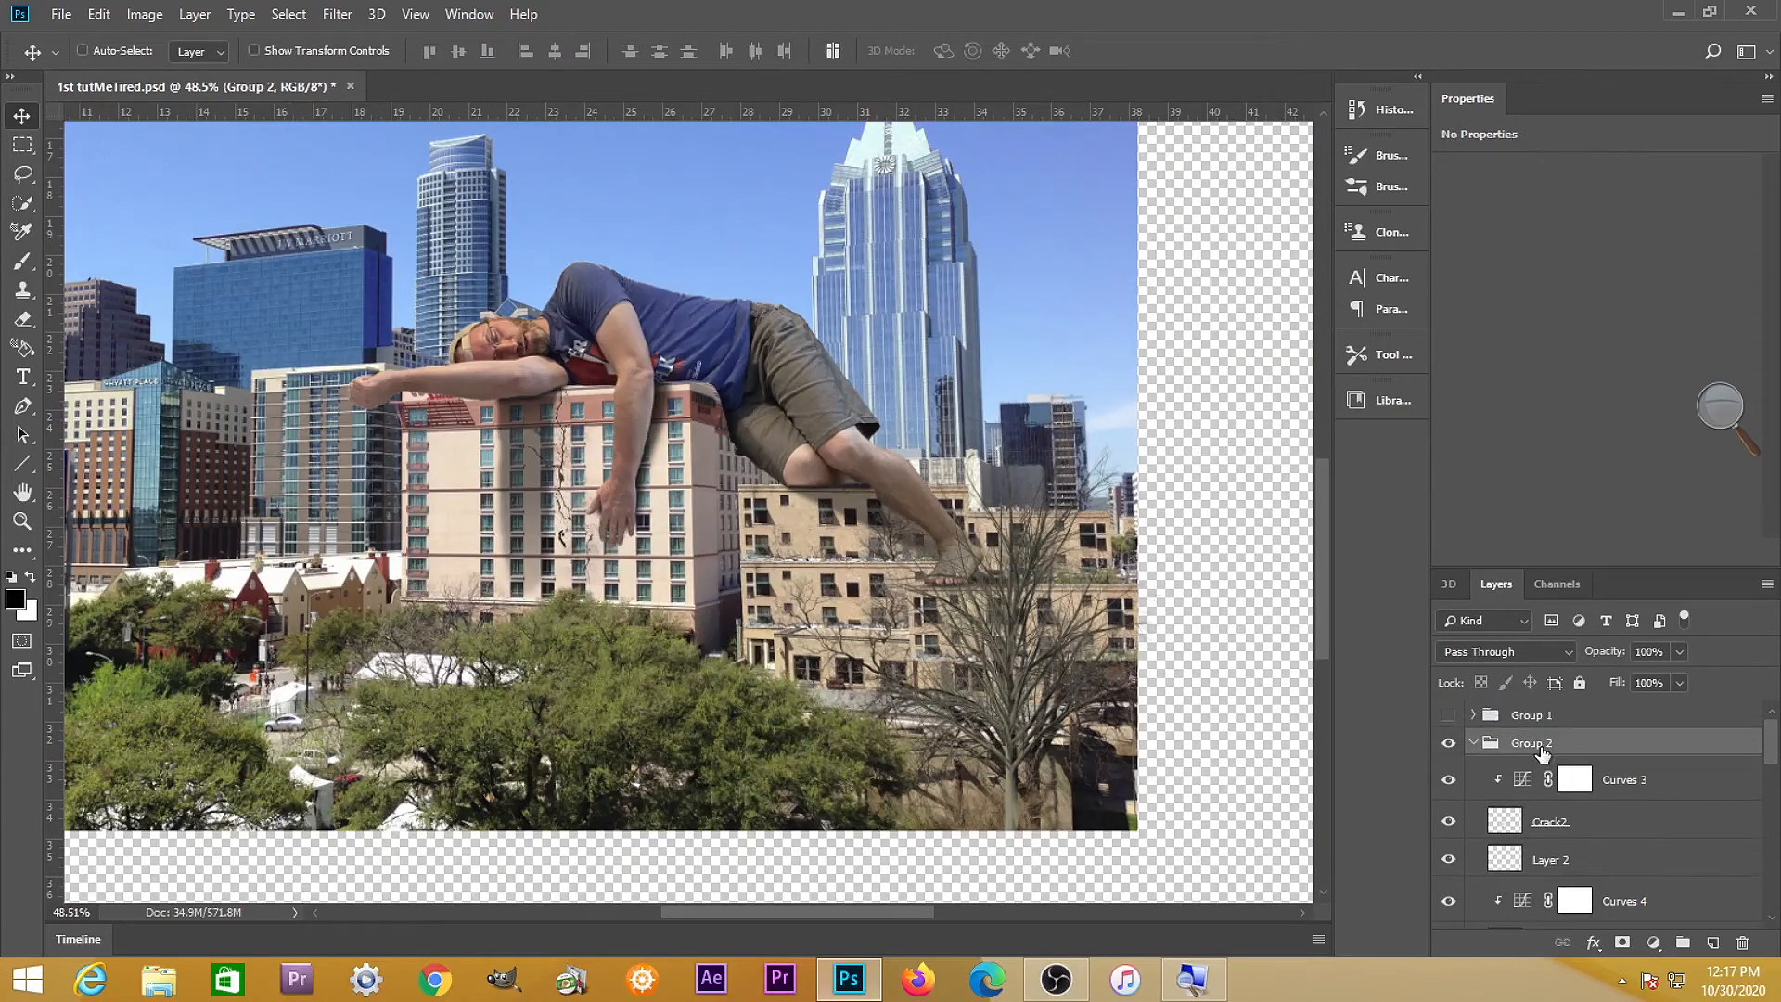
Place the Crack layer in Group 2 above Curves 3 and shift the crack onto the hotel's corner beneath the man's torso
key("ctrl+z")
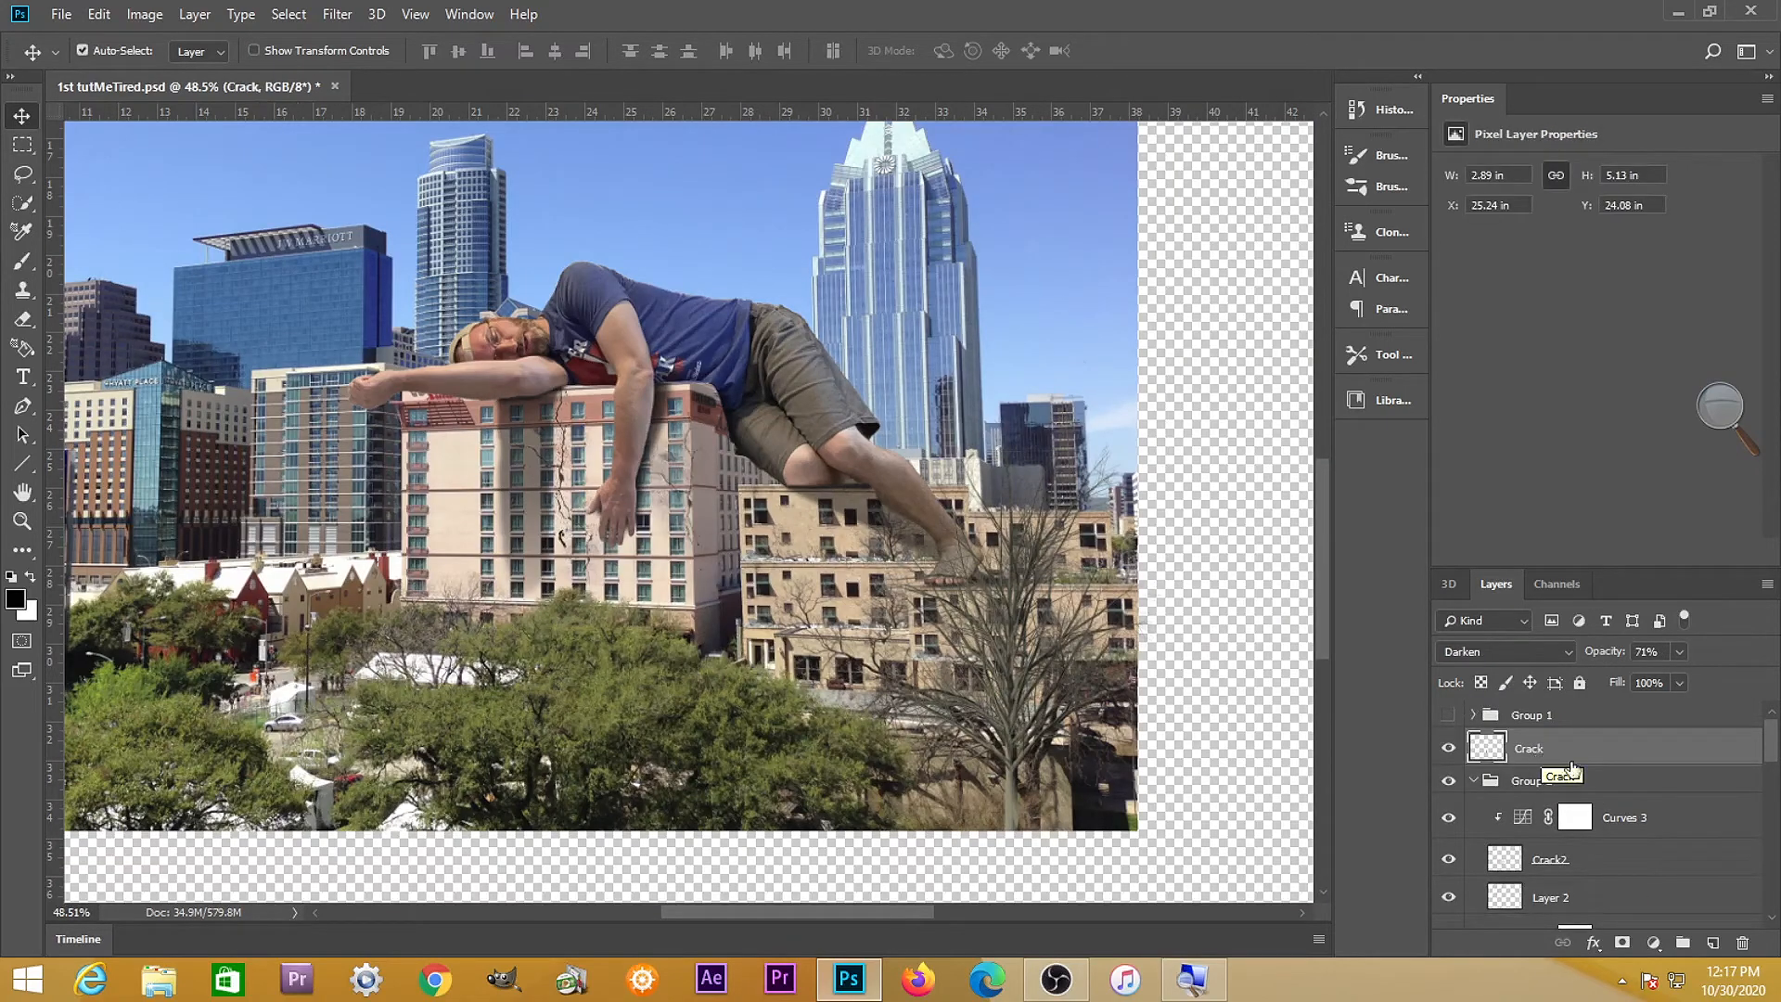
left_click_drag(1486, 747, 1509, 789)
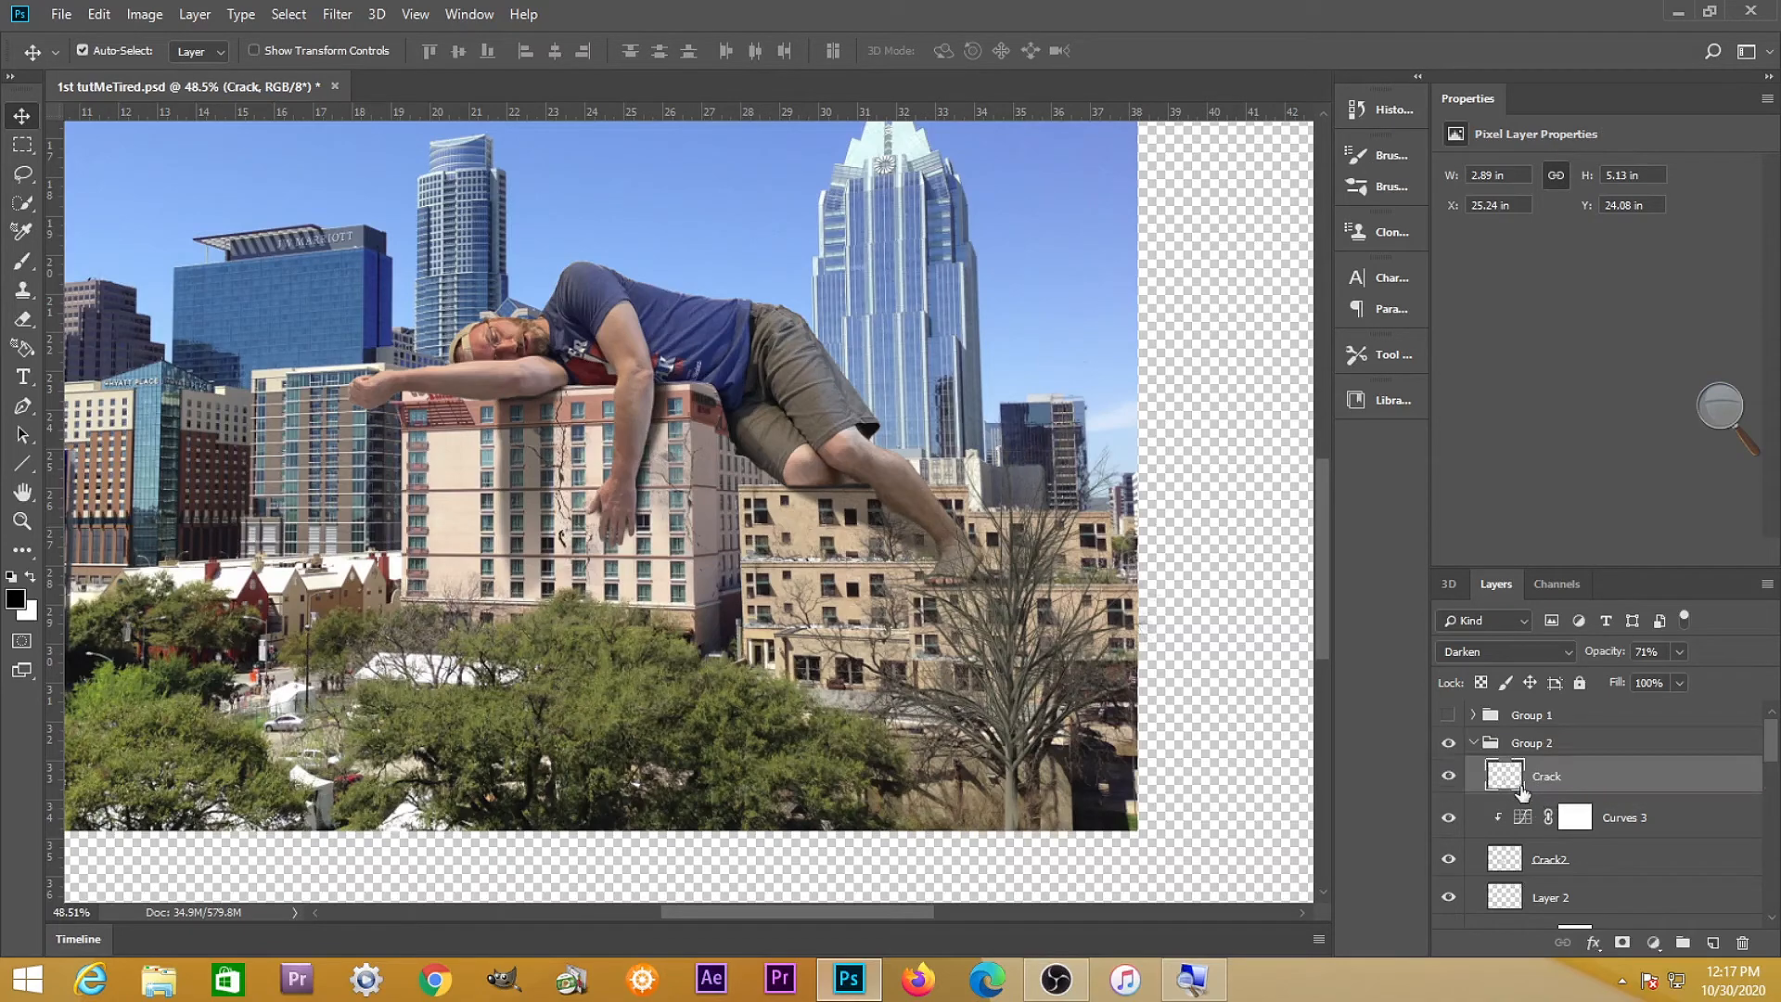
left_click_drag(692, 507, 744, 512)
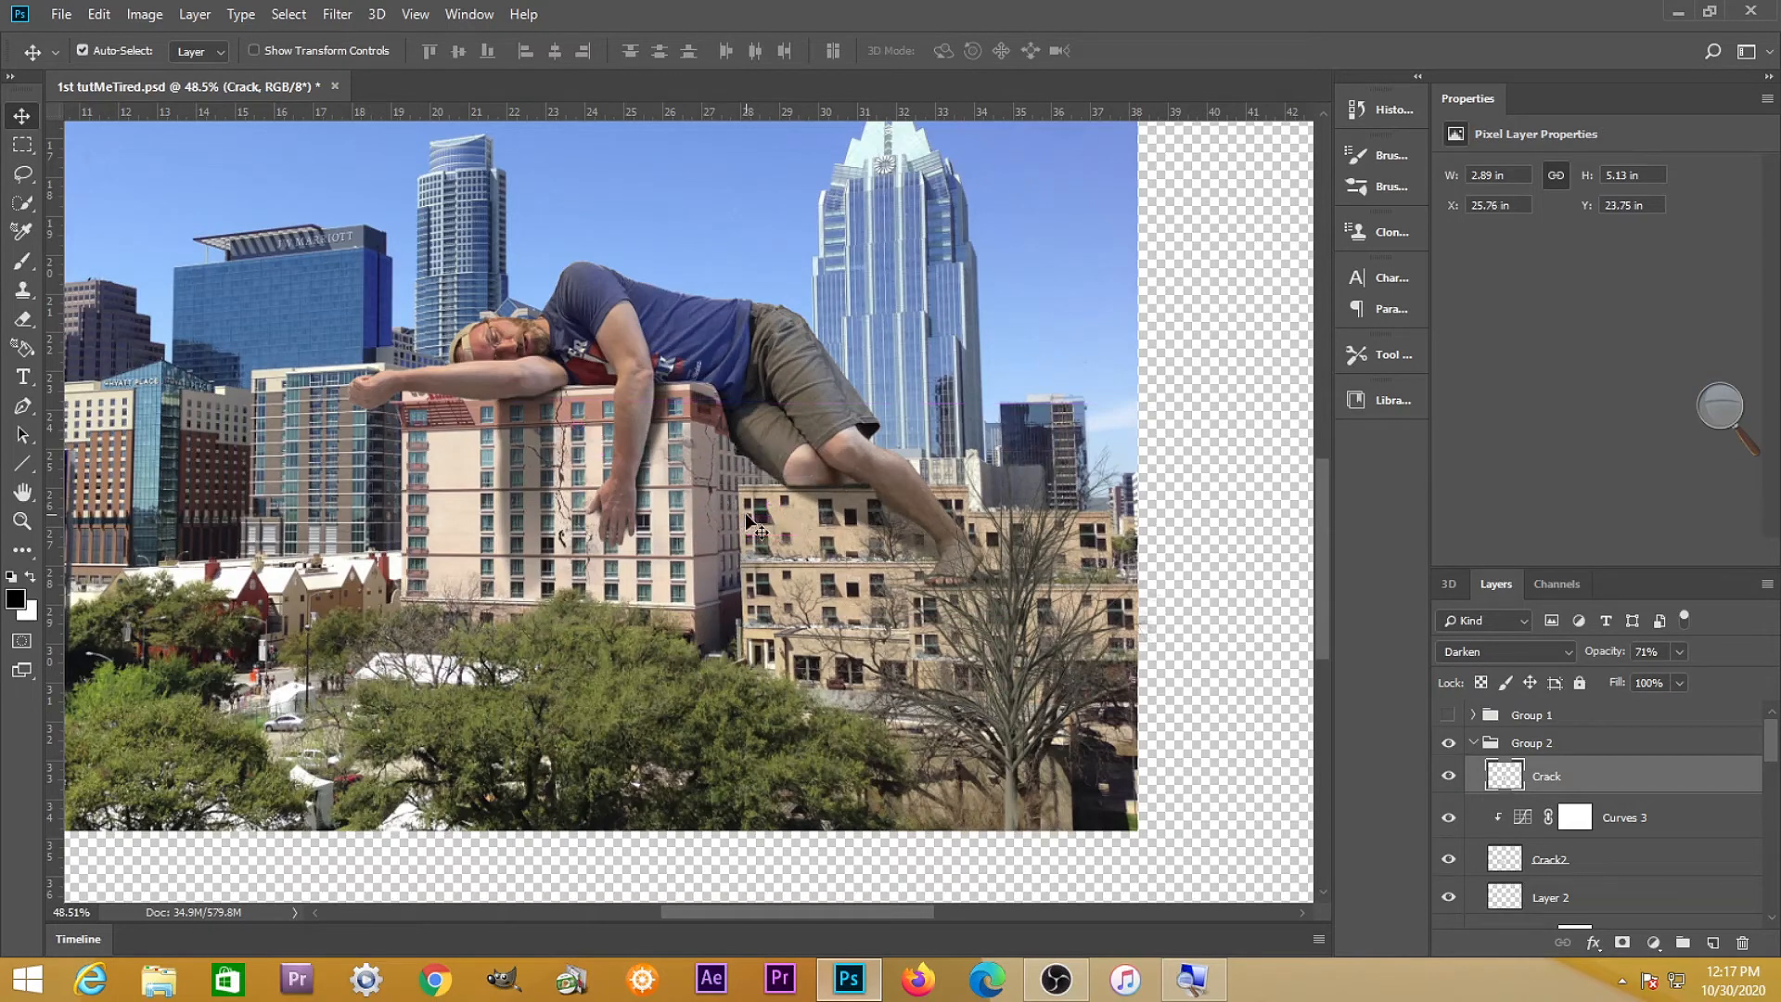
scroll(736, 512, "up", 3)
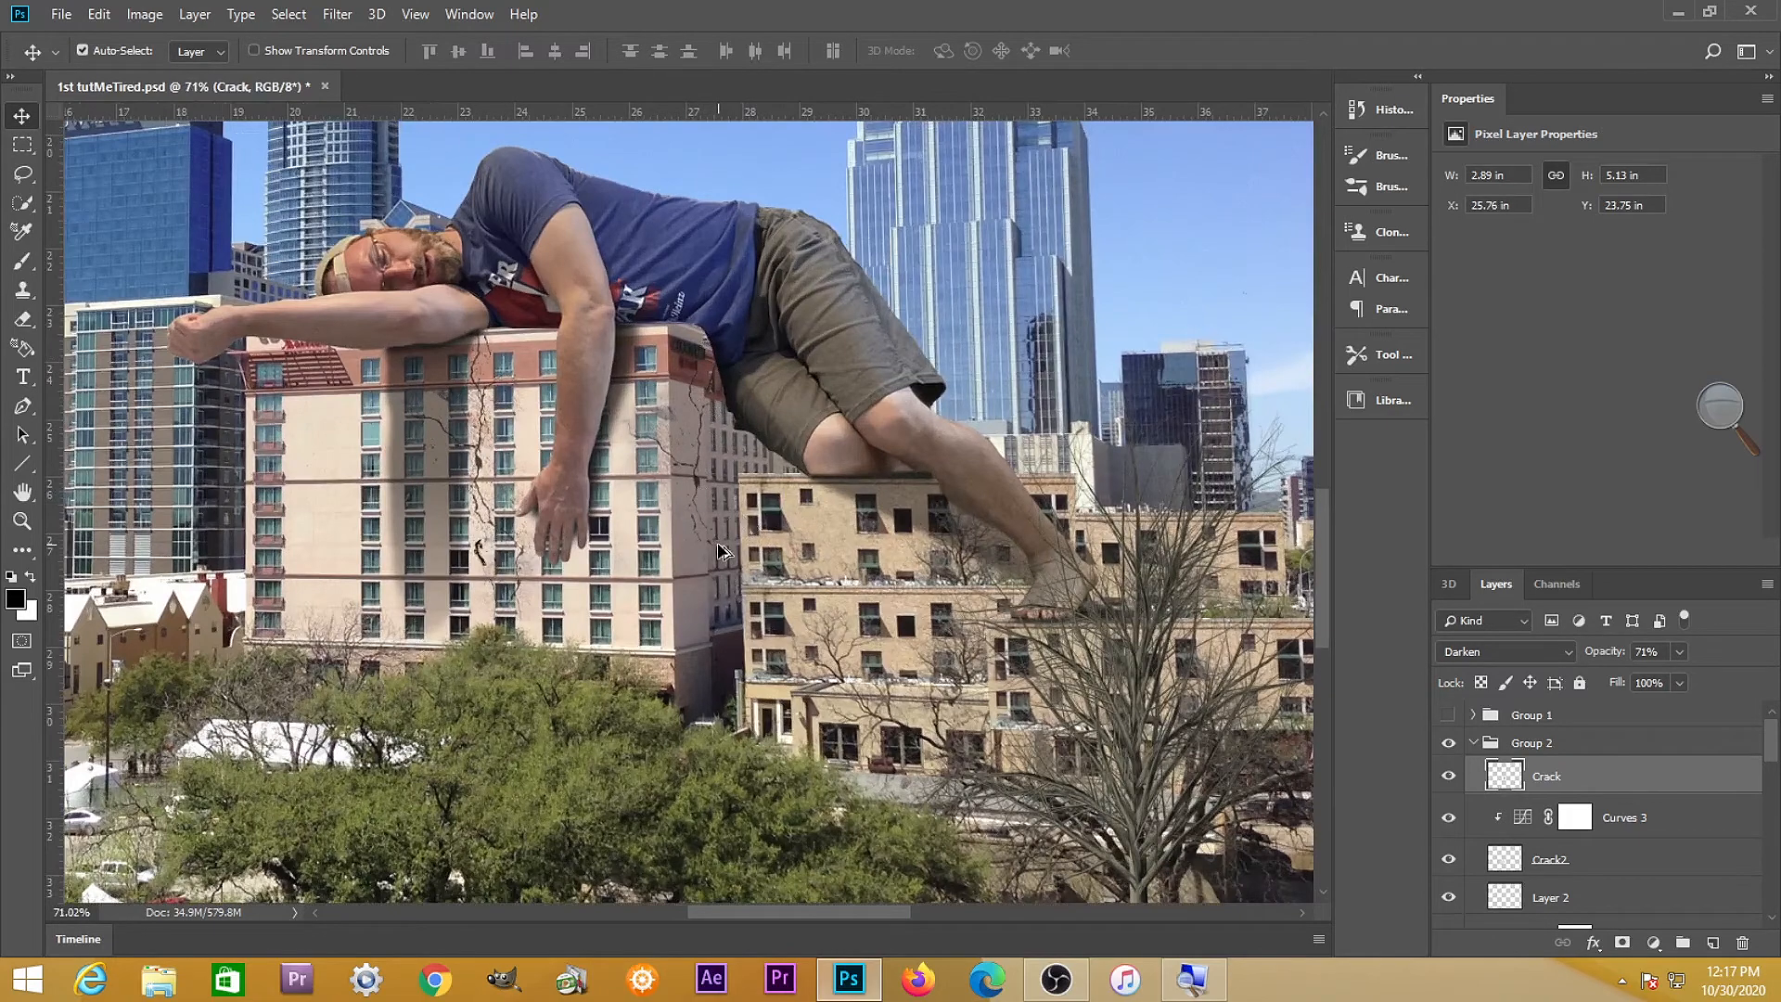
scroll(723, 552, "down", 3)
Select the Background layer and add a Curves adjustment clipped to it
scroll(1447, 839, "down", 5)
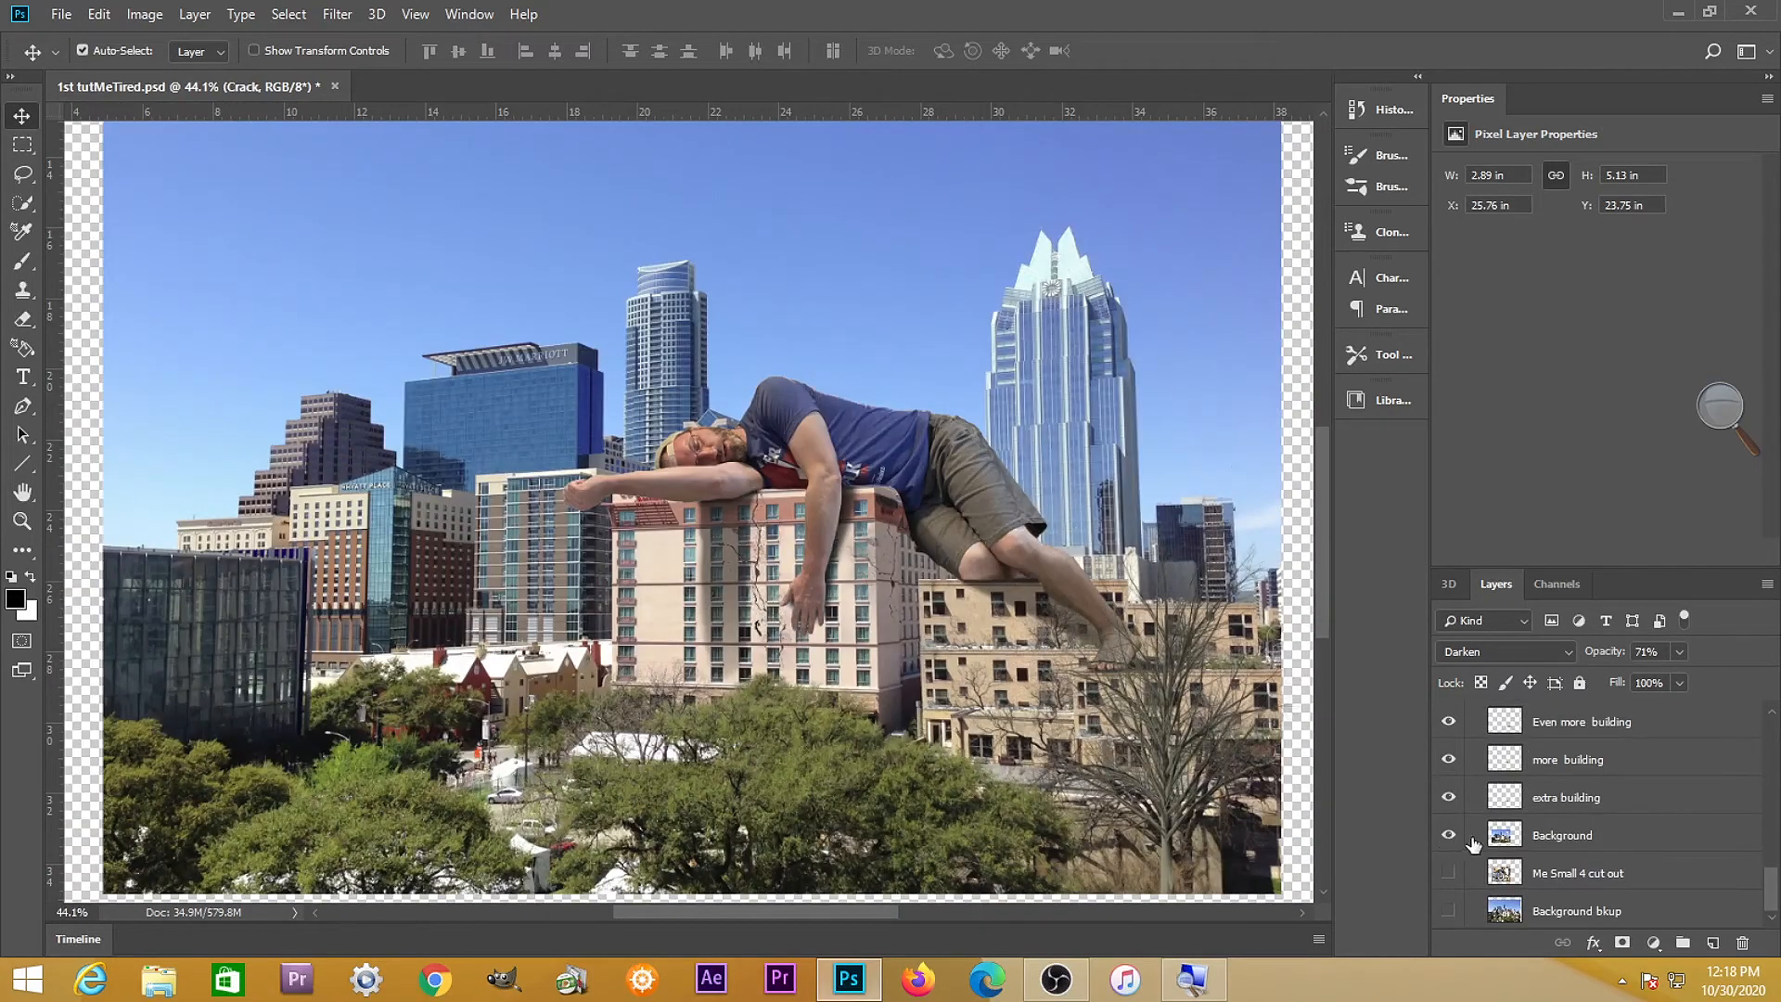
left_click(1467, 839)
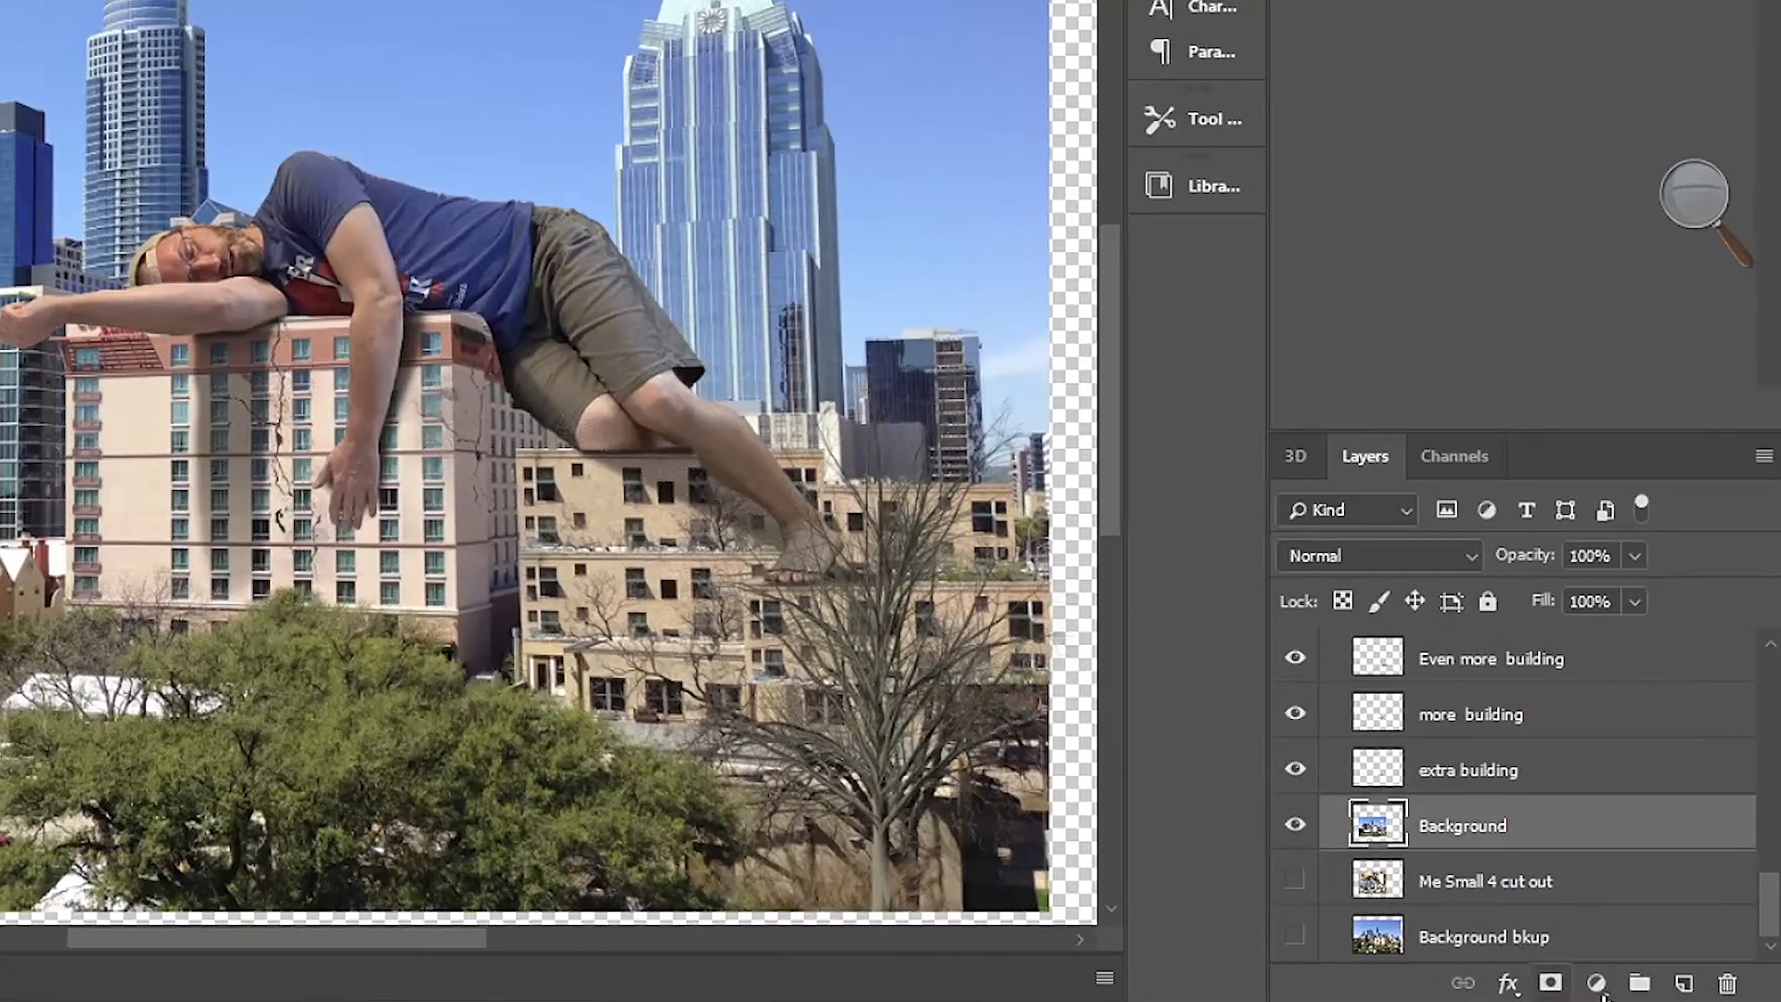
left_click(1597, 983)
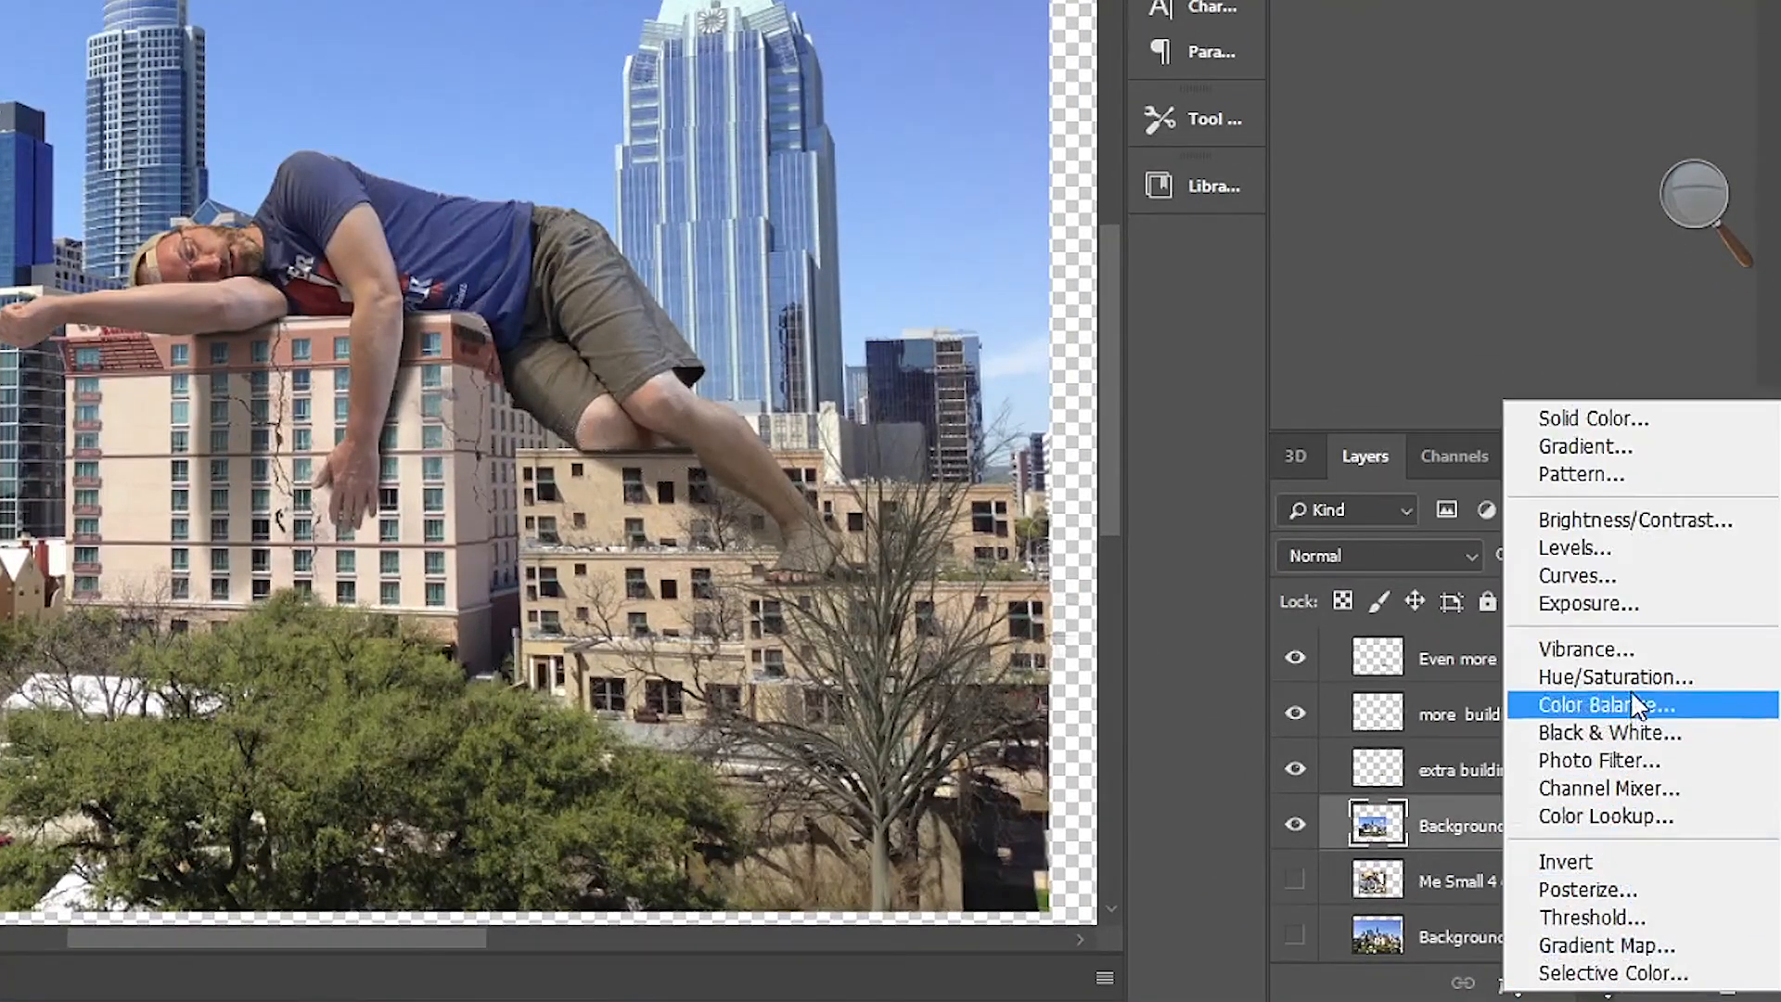
left_click(1603, 573)
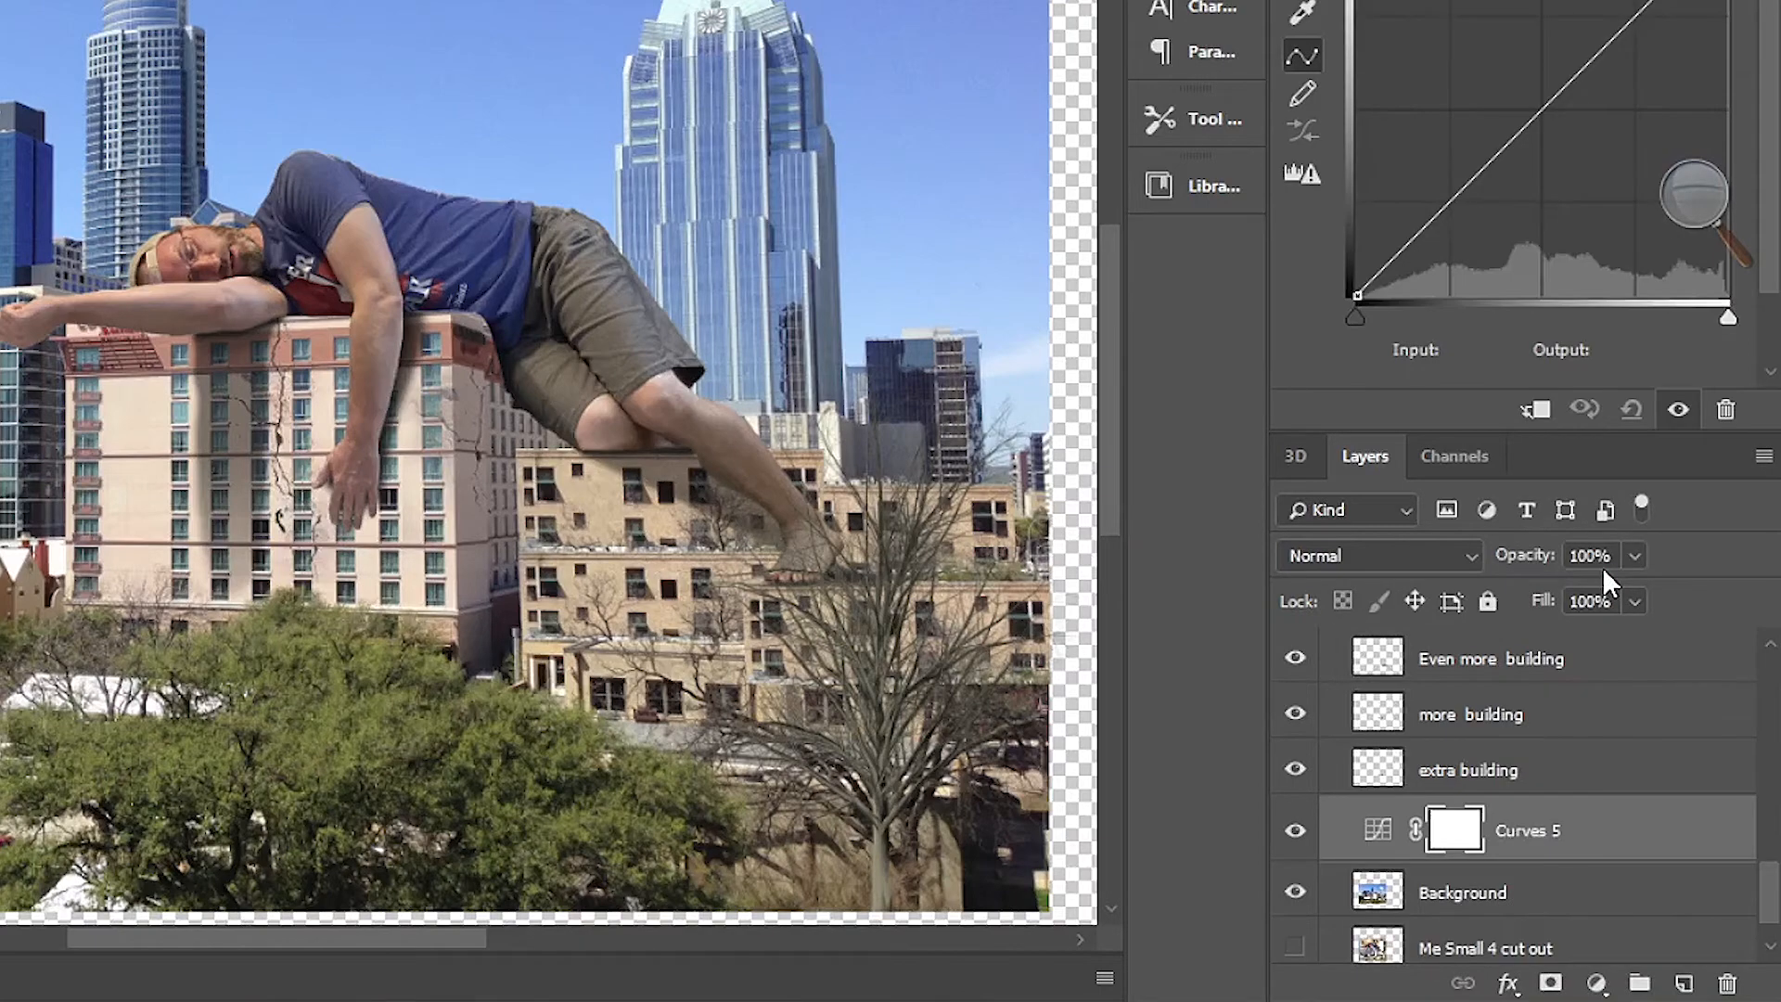
left_click_drag(1453, 840, 1382, 860)
left_click(1382, 860, "alt")
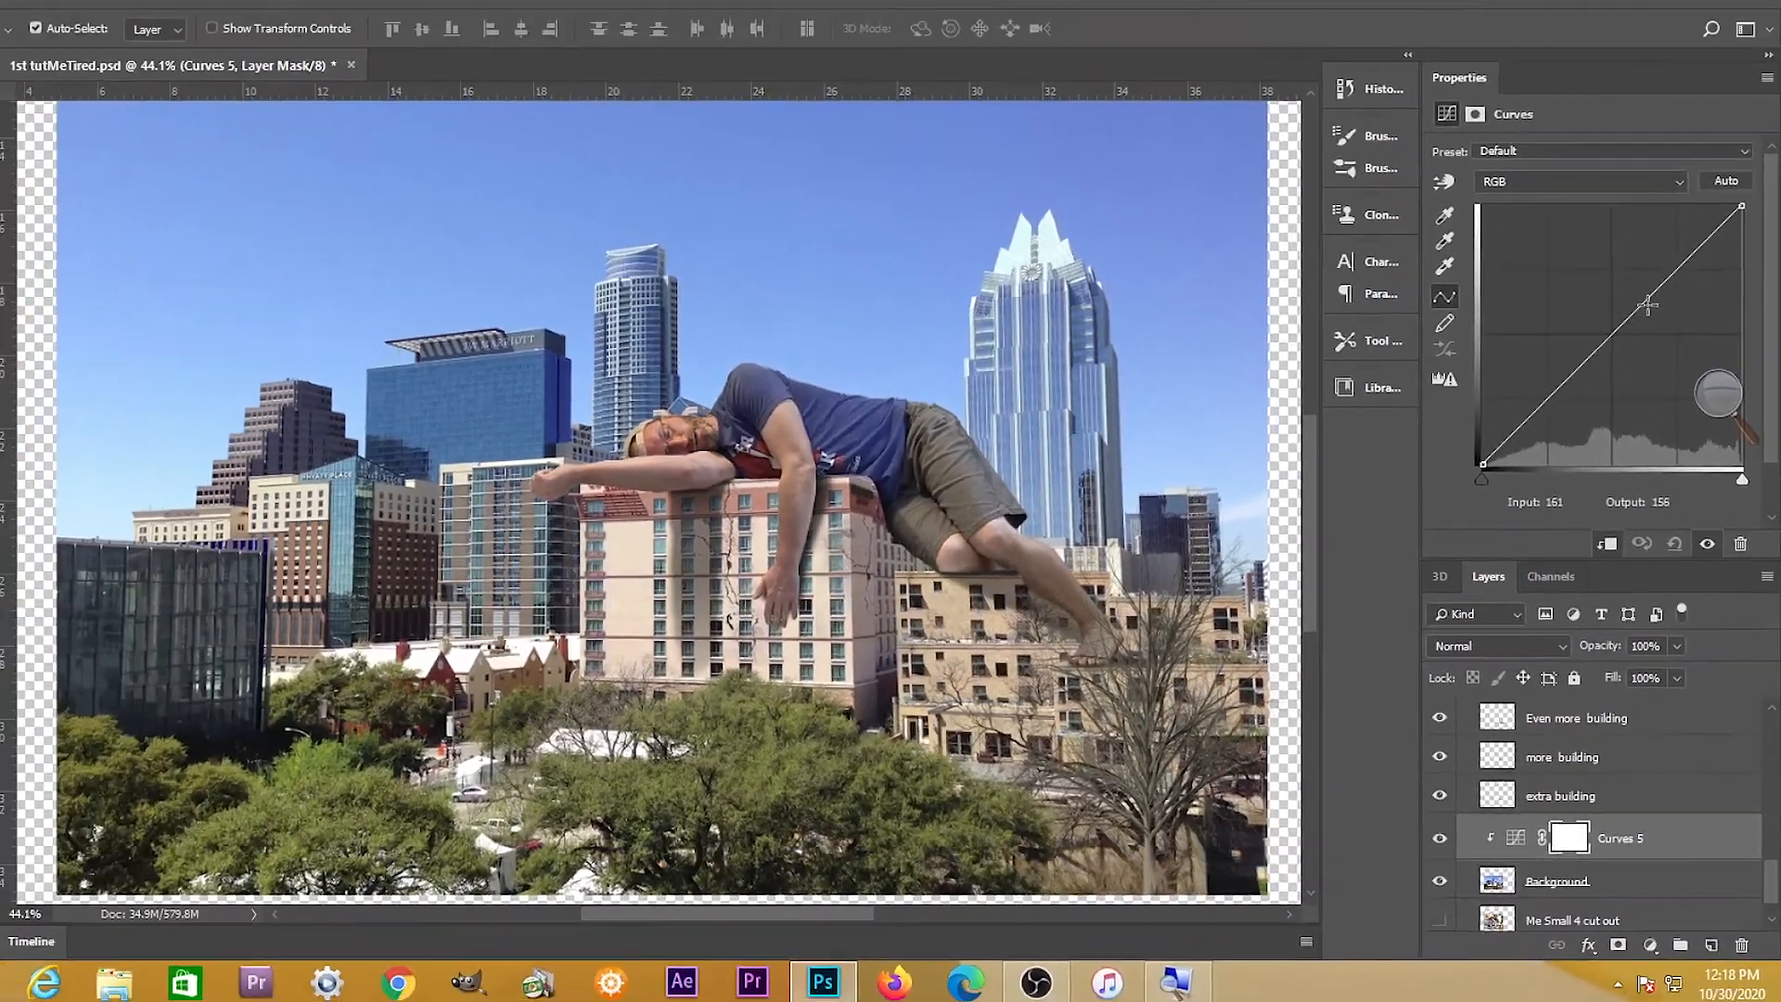
Darken the skyline by bending the curve to input 183, output 125, and invert the adjustment's mask to black
left_click_drag(1646, 305, 1671, 351)
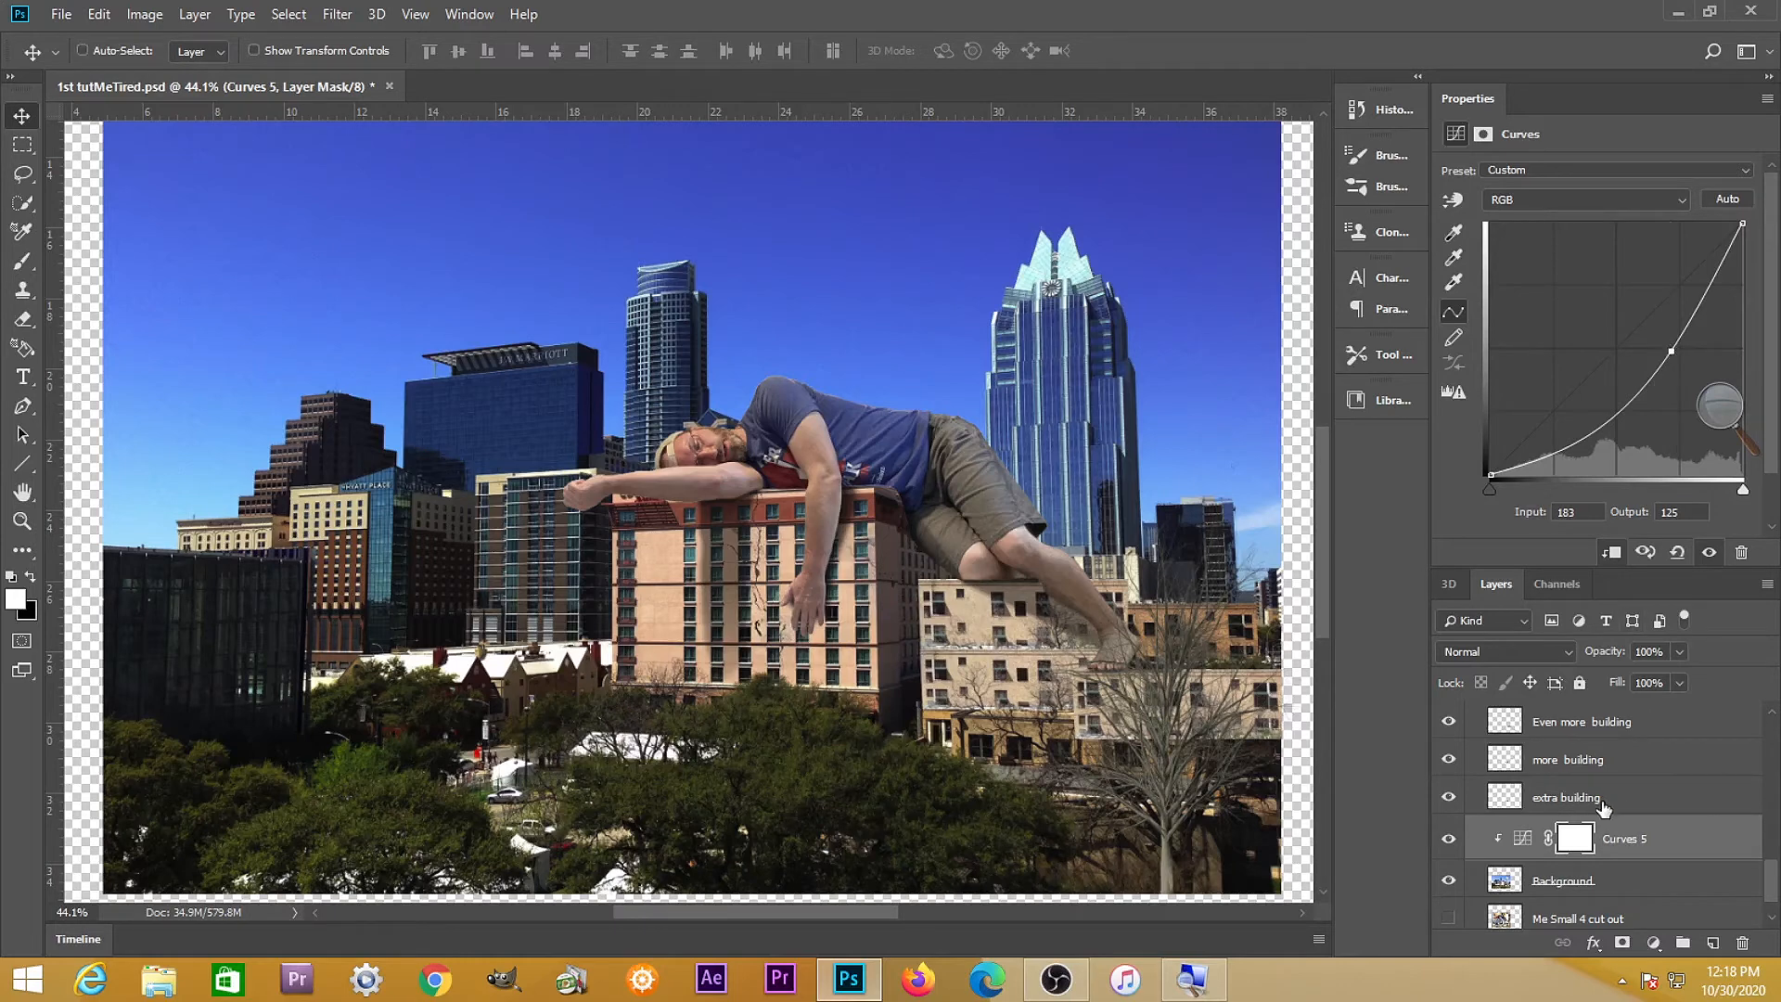
key("ctrl+i")
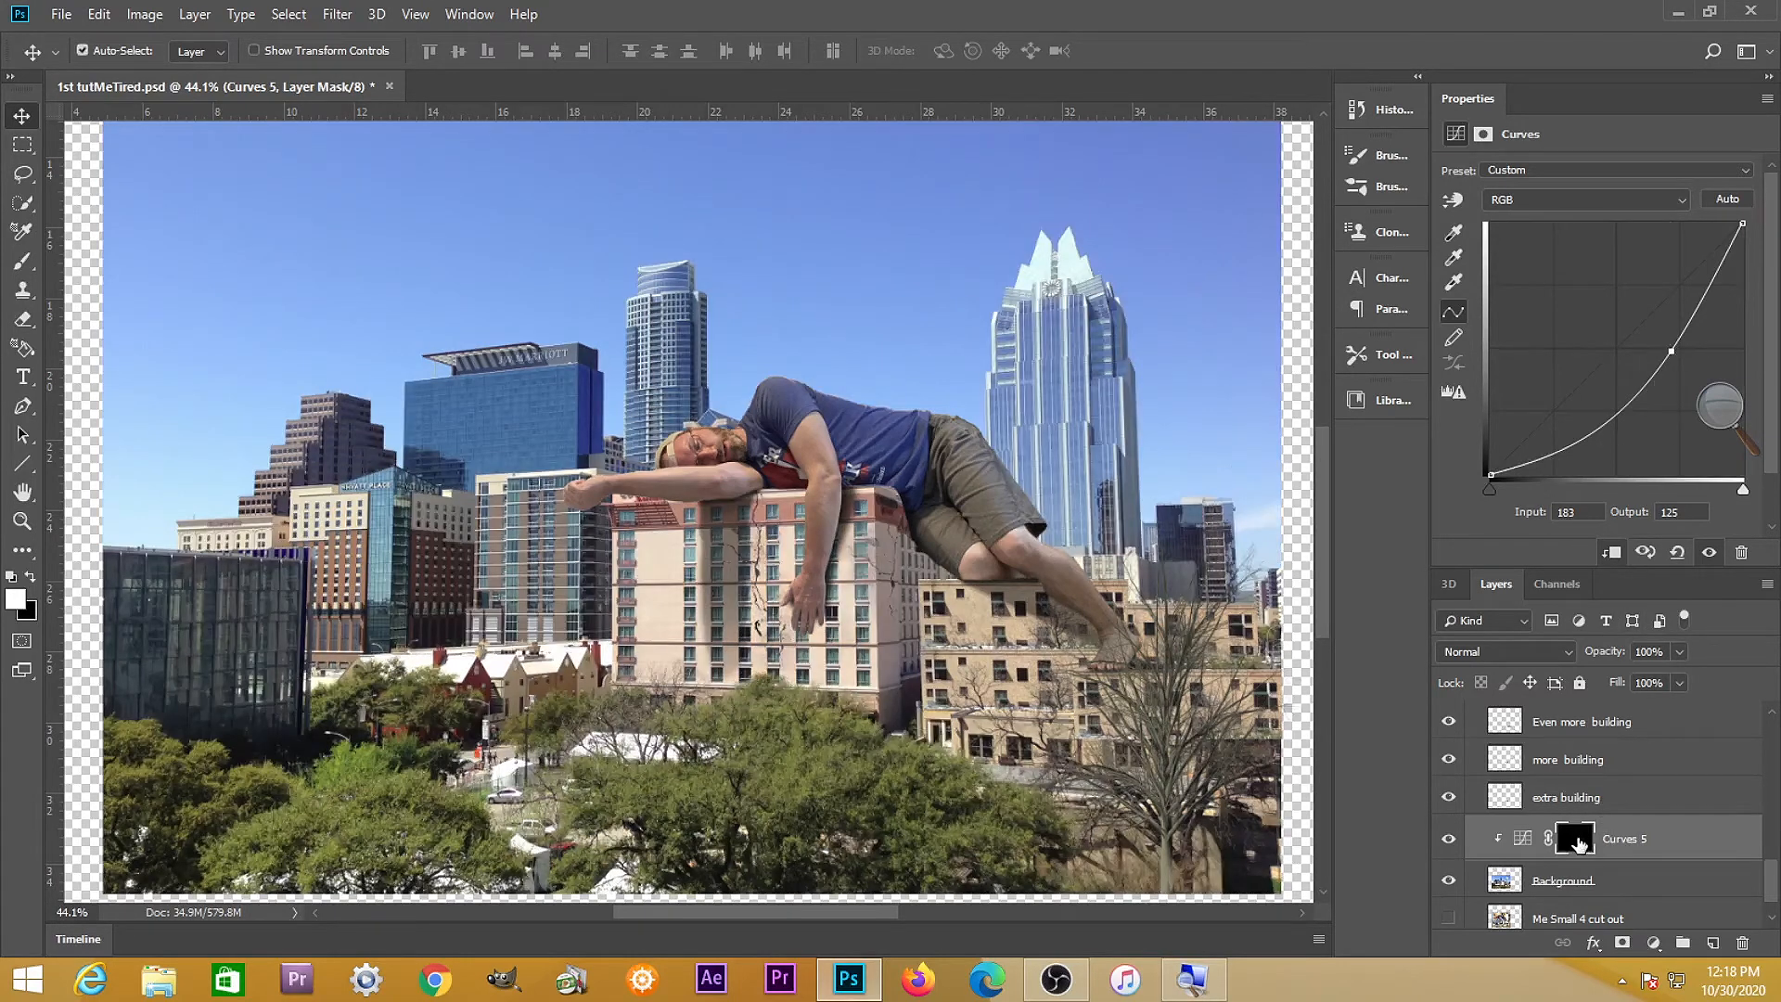
Paint white on the Curves 5 mask with a soft 67 px brush at 34% opacity, shading the hotel's side wall beneath the man's shorts
key("b")
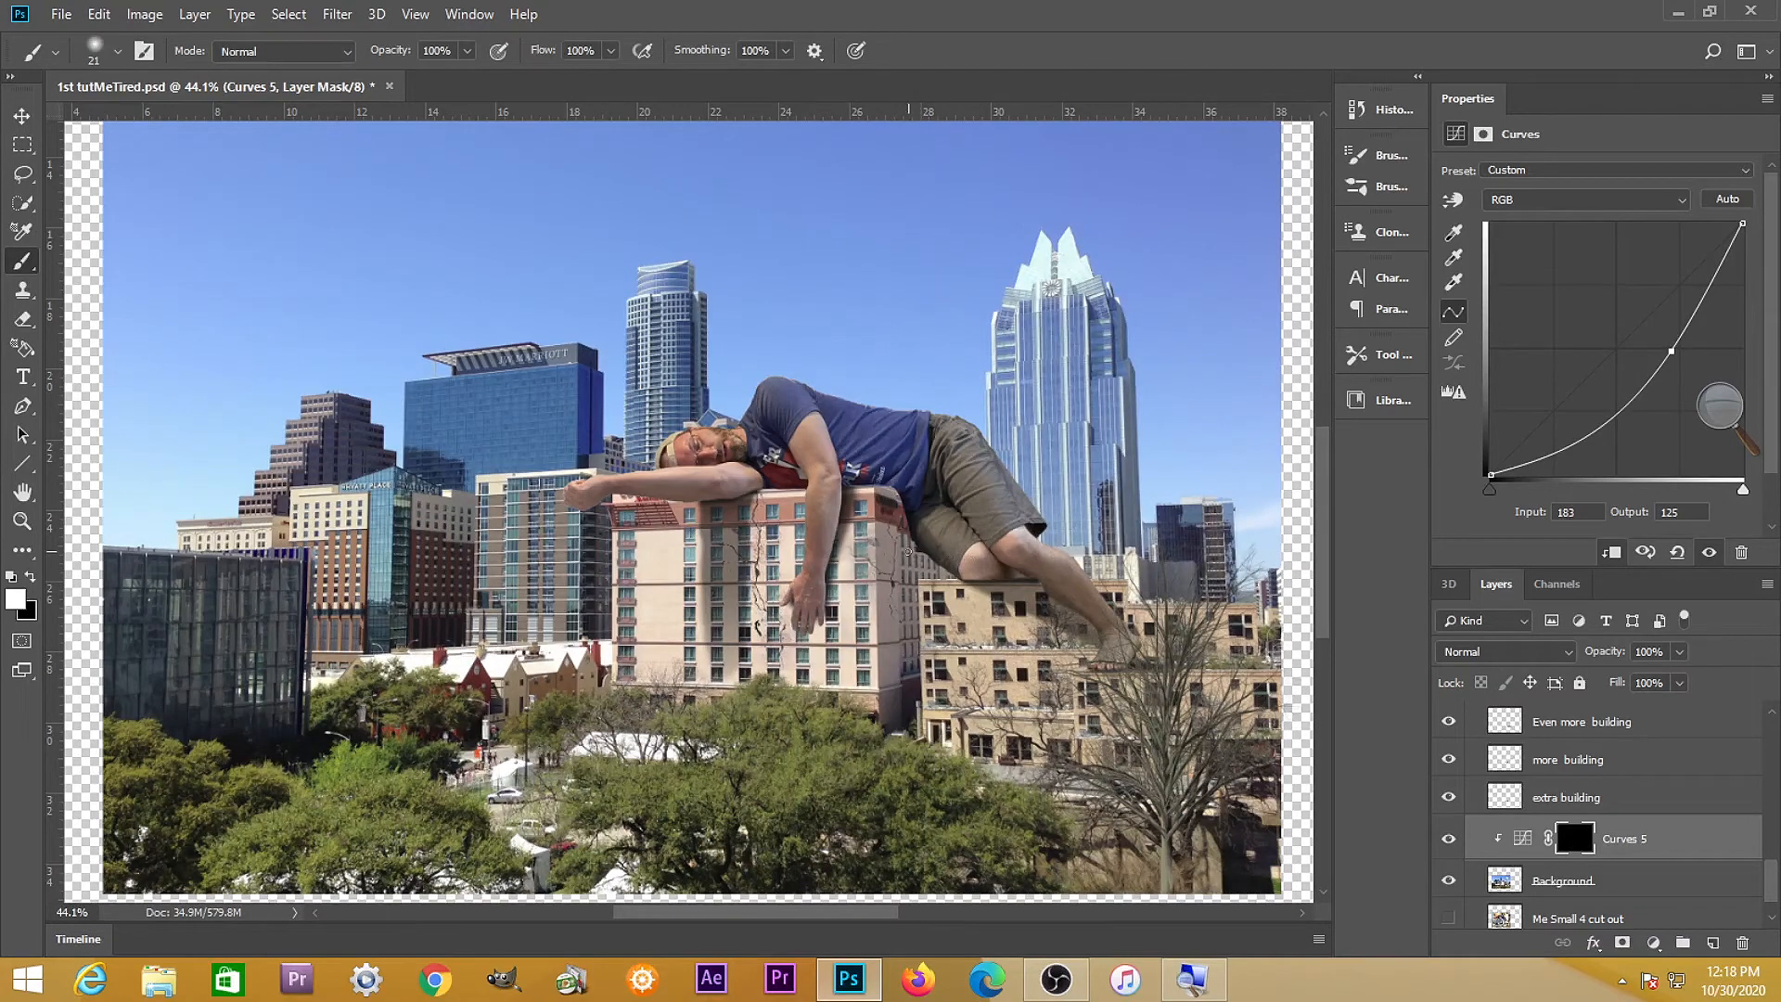
scroll(909, 551, "up", 6)
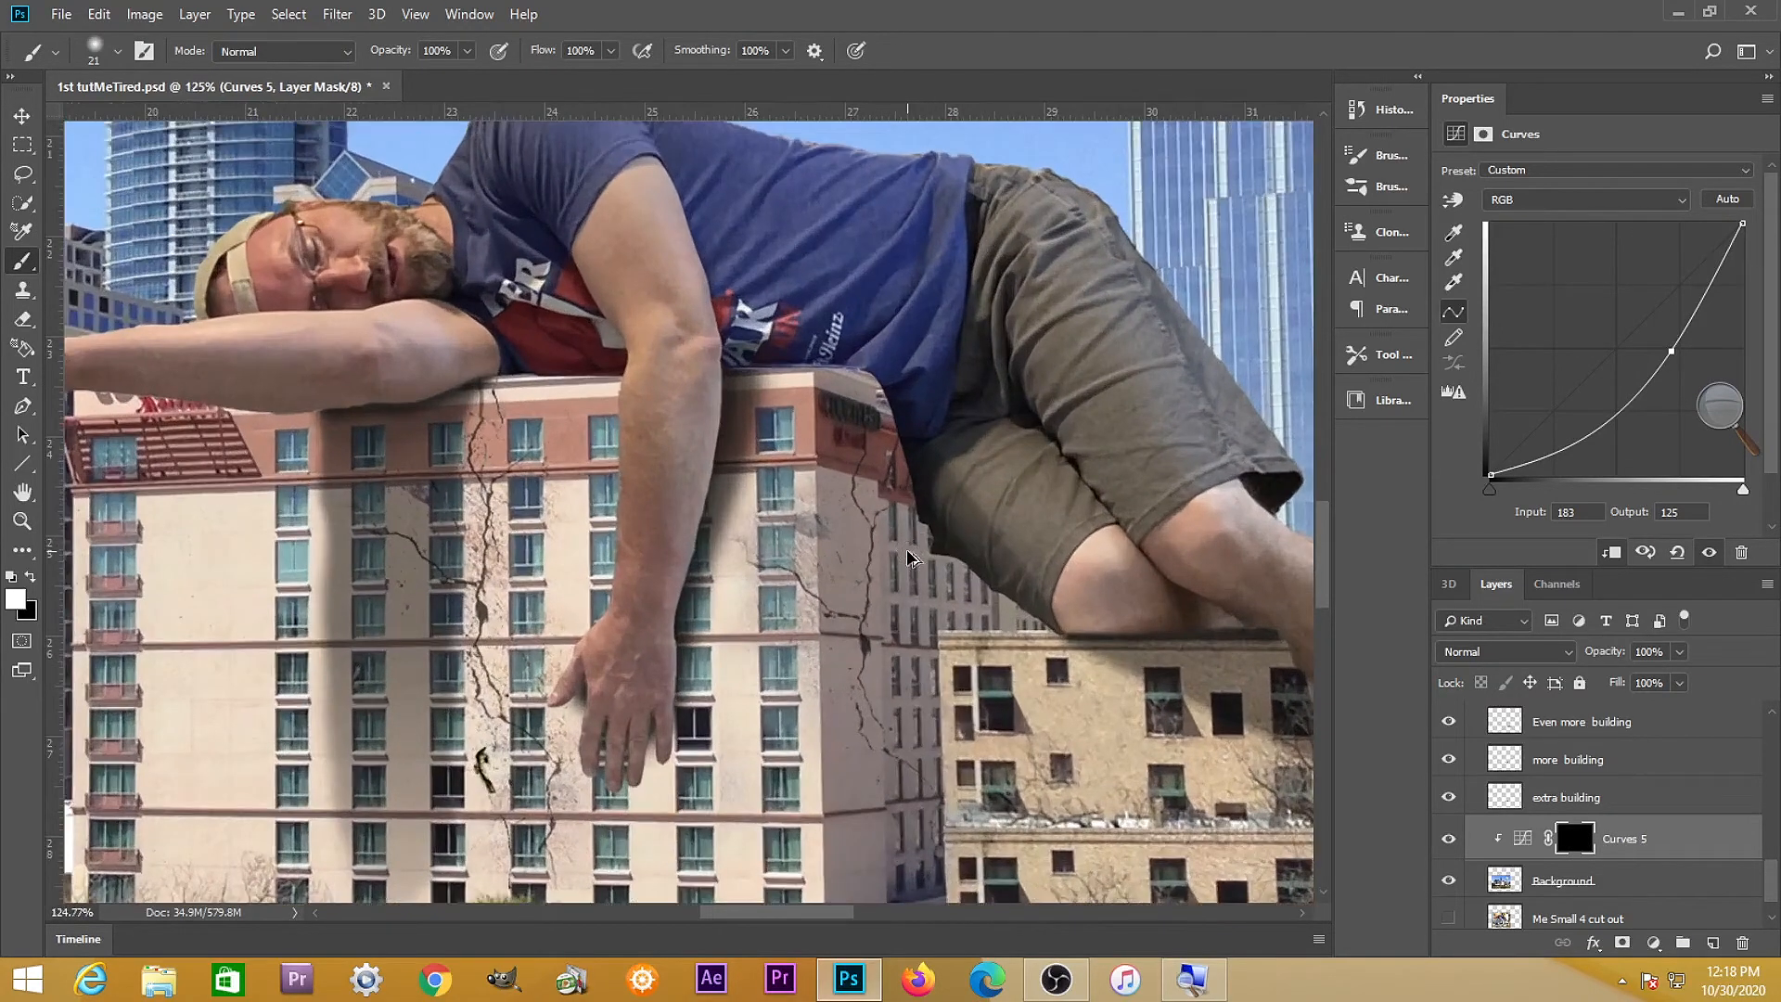
mouse_move(907, 551)
left_mouse_down()
mouse_move(946, 567)
mouse_move(988, 709)
left_mouse_up()
mouse_move(991, 468)
left_mouse_down()
mouse_move(897, 428)
mouse_move(985, 482)
mouse_move(862, 373)
mouse_move(948, 592)
mouse_move(884, 429)
mouse_move(930, 540)
mouse_move(1007, 621)
mouse_move(954, 573)
left_mouse_up()
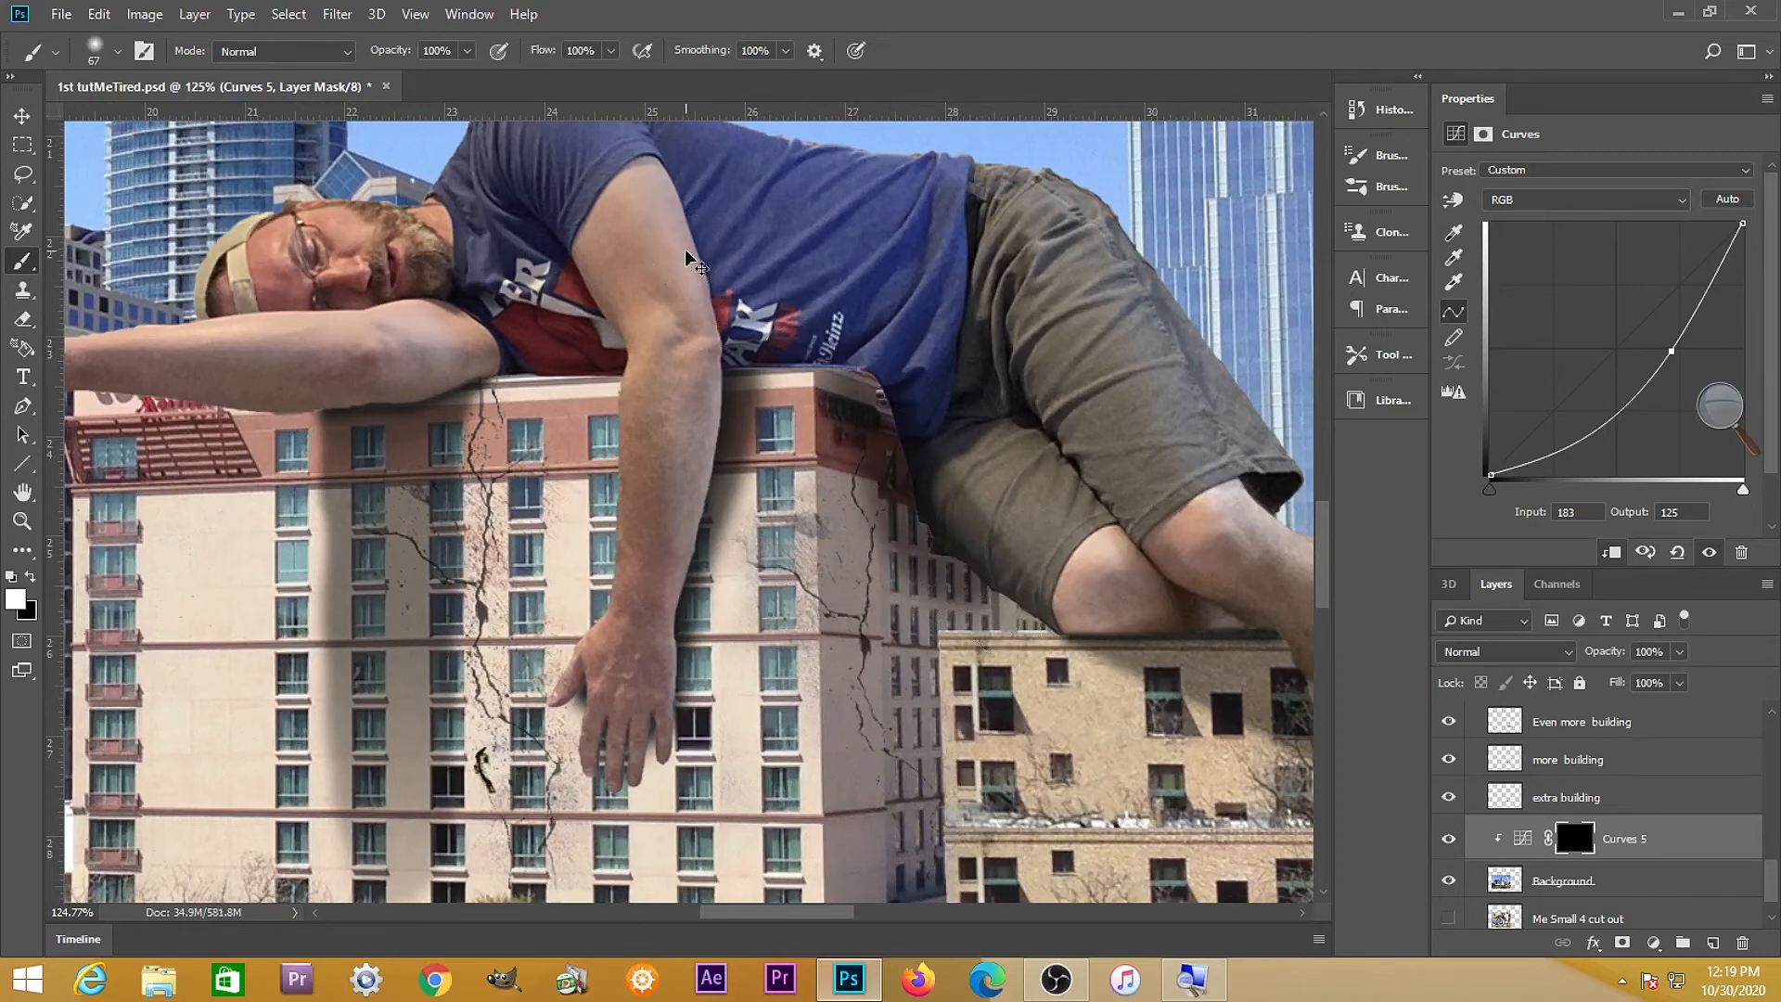
key("ctrl+z")
left_click(467, 51)
left_click_drag(474, 76, 400, 76)
left_click_drag(884, 419, 928, 511)
scroll(927, 511, "down", 5)
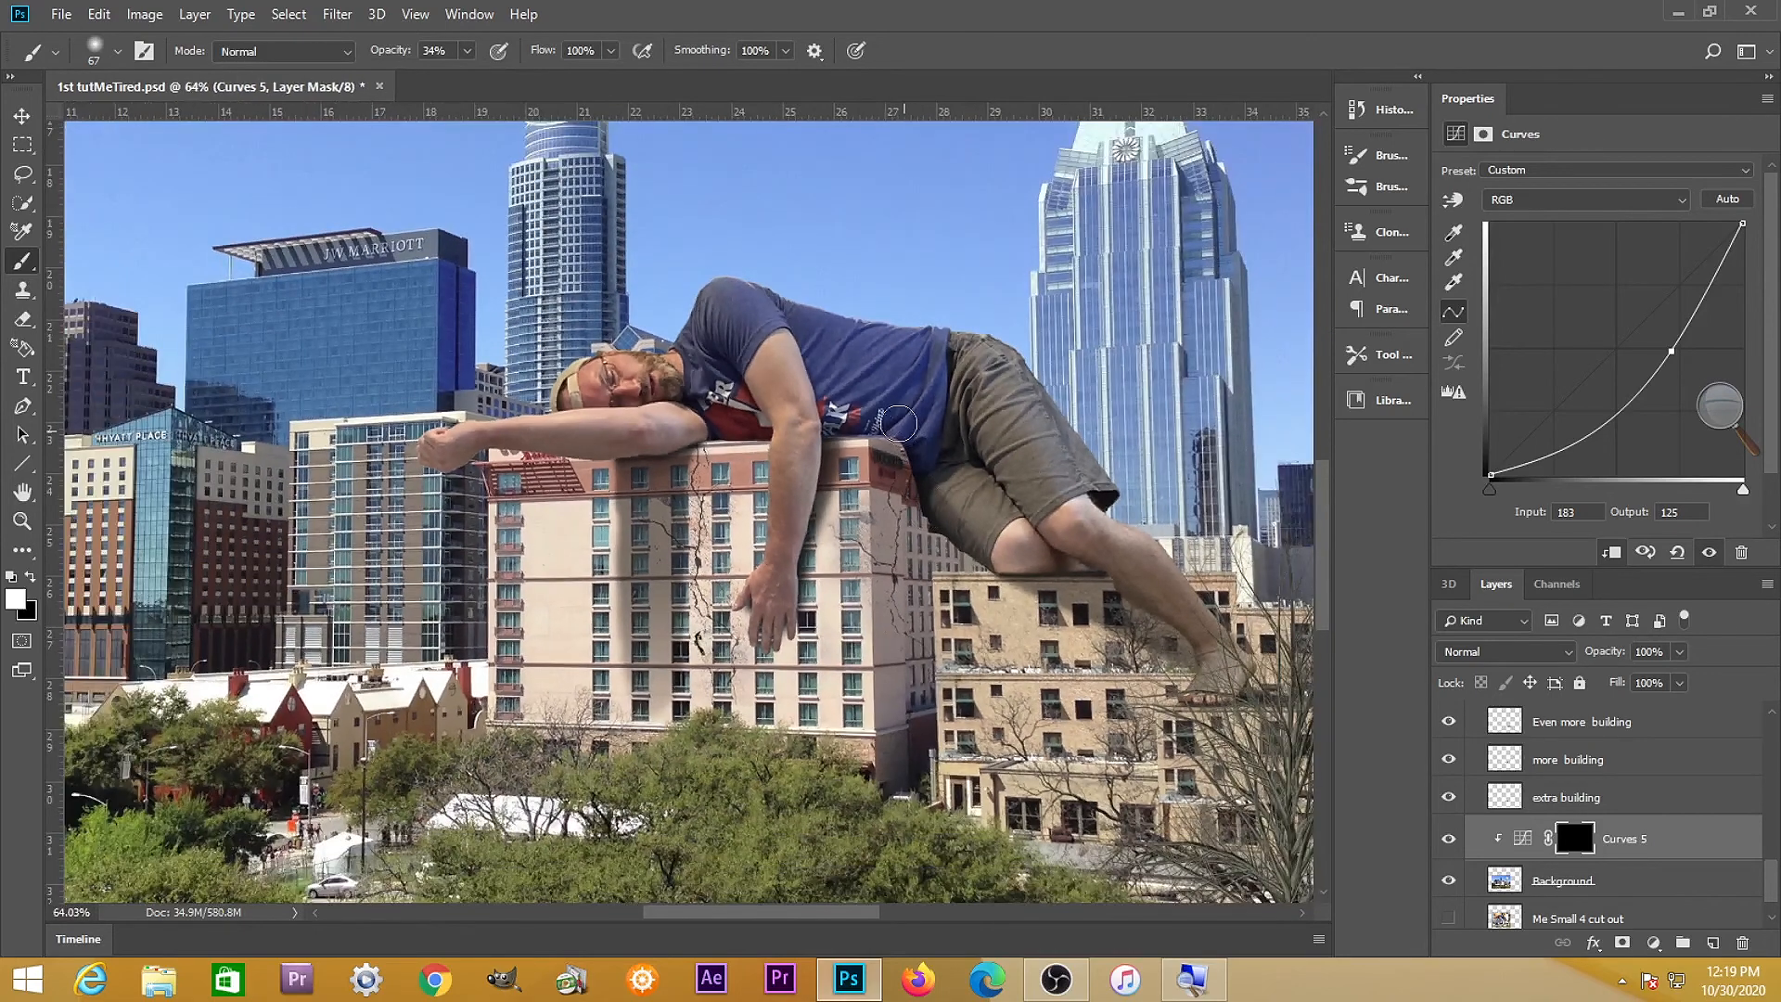
mouse_move(898, 423)
left_mouse_down()
mouse_move(926, 500)
mouse_move(897, 424)
mouse_move(939, 541)
left_mouse_up()
mouse_move(895, 426)
left_mouse_down()
mouse_move(925, 482)
mouse_move(915, 502)
mouse_move(887, 414)
mouse_move(912, 439)
left_mouse_up()
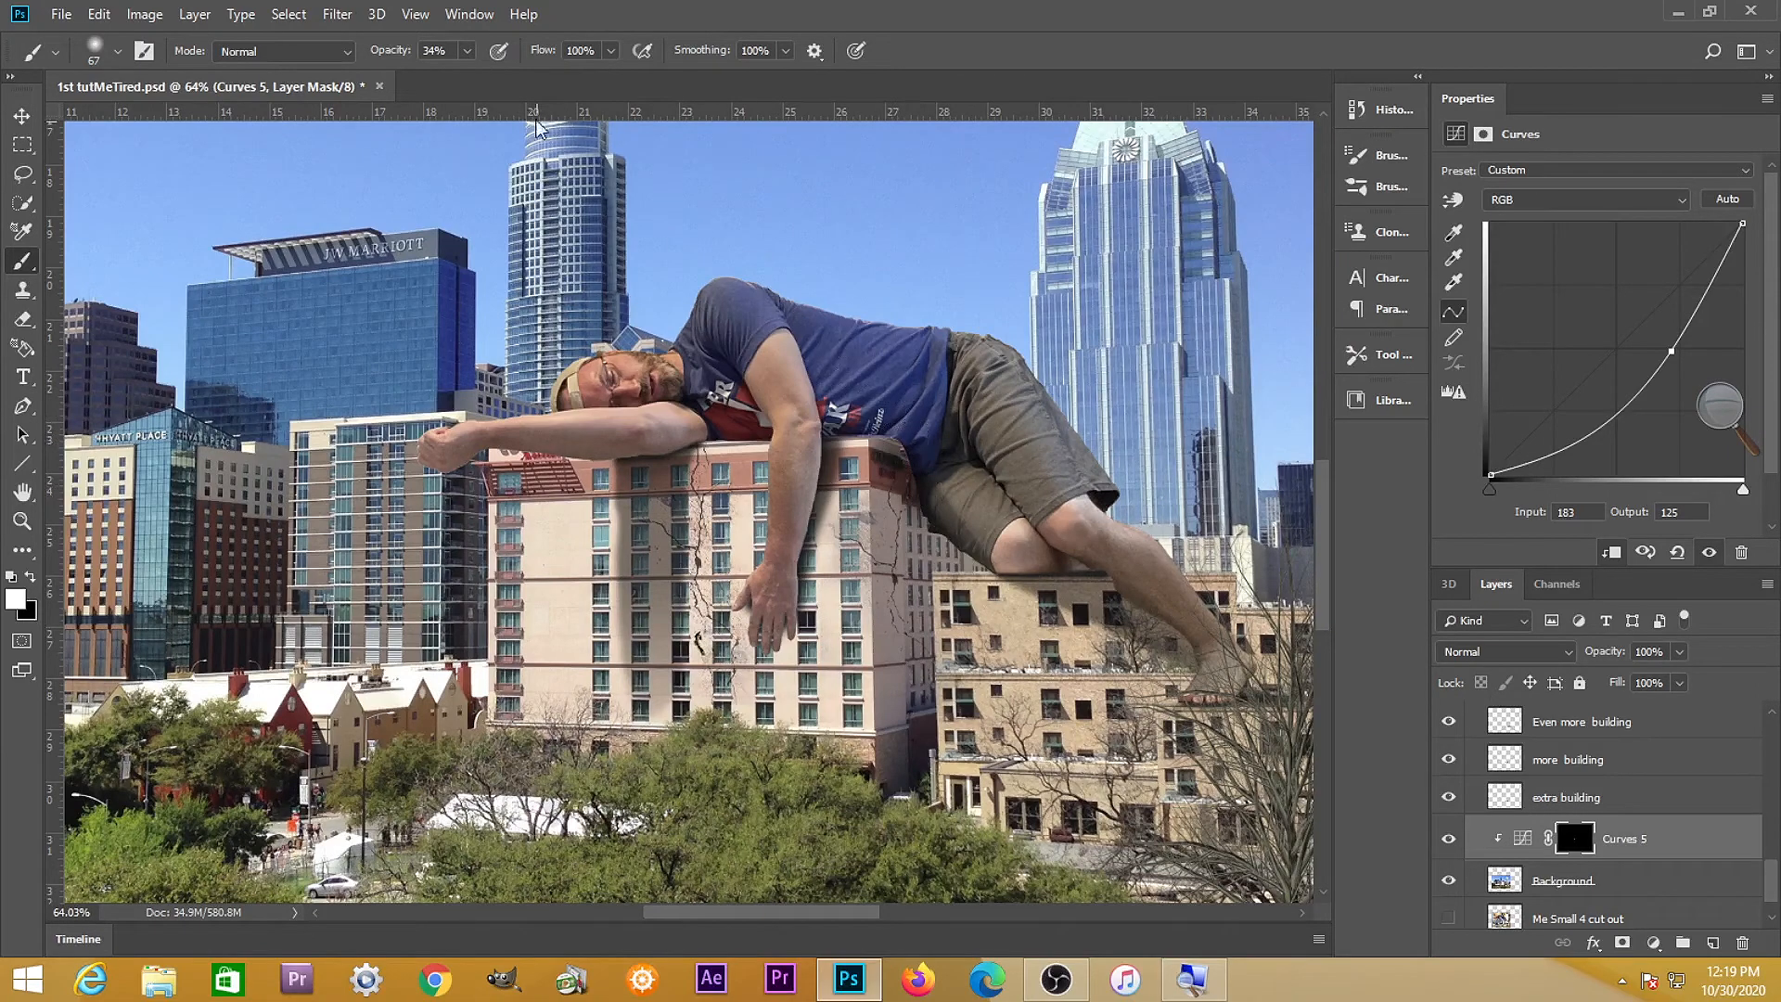
Adjust the brush opacity and deepen the shadow on the hotel's side wall where it meets the shirt and shorts
left_click(468, 53)
left_click(502, 80)
left_click(919, 499)
left_click_drag(918, 510, 913, 489)
left_click_drag(902, 454, 915, 455)
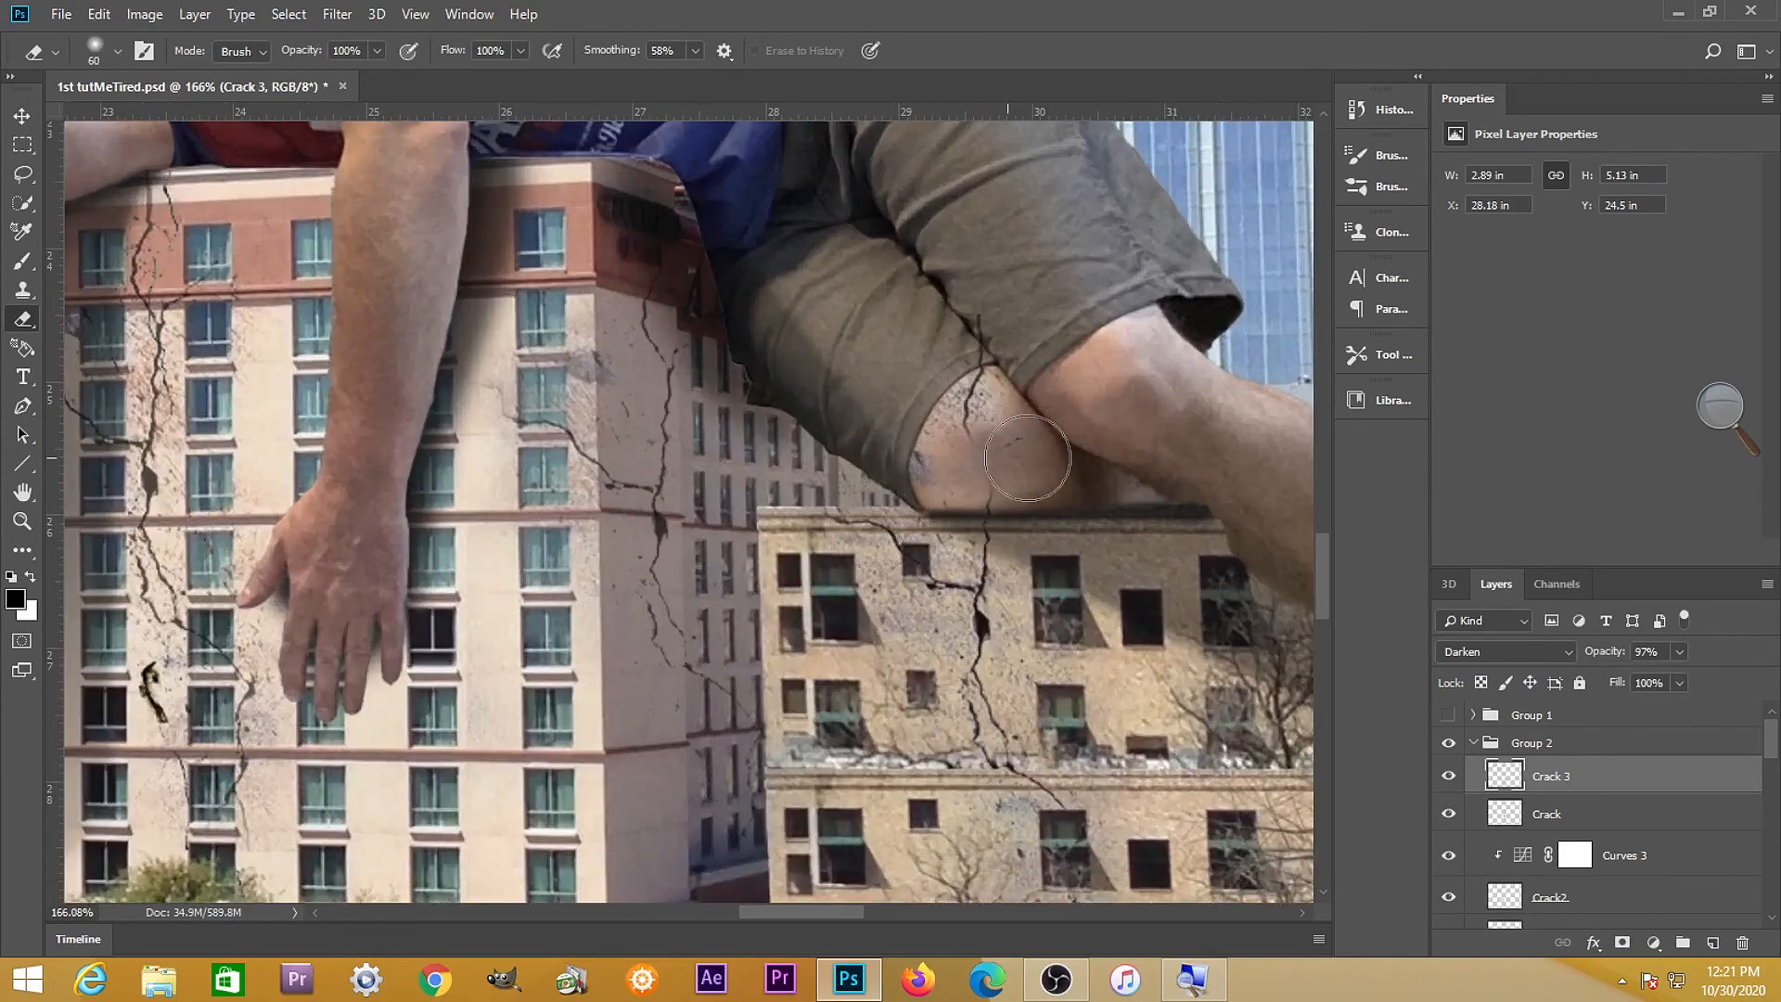
Erase the parts of Crack 3 covering the man's knee and the stray branch along the tan building's roof edge with a 60 px eraser
mouse_move(1007, 448)
left_mouse_down()
mouse_move(968, 382)
mouse_move(967, 315)
mouse_move(965, 403)
mouse_move(1040, 462)
mouse_move(985, 472)
left_mouse_up()
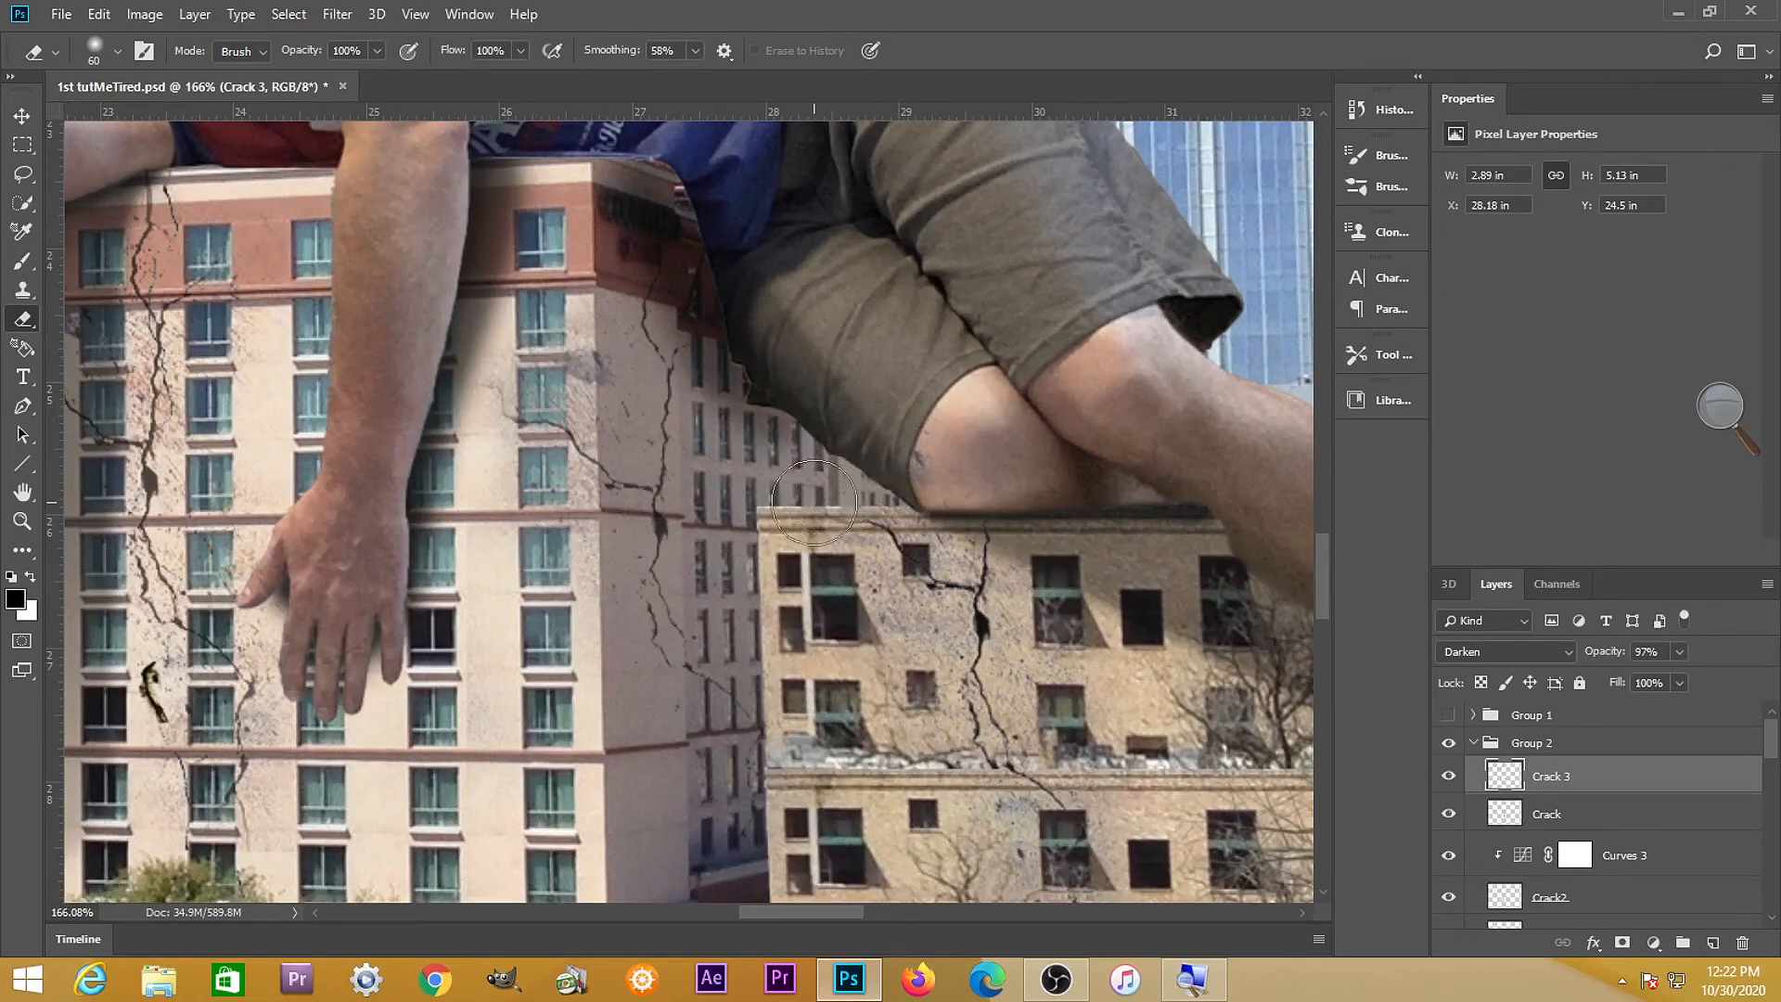
left_click_drag(814, 504, 888, 563)
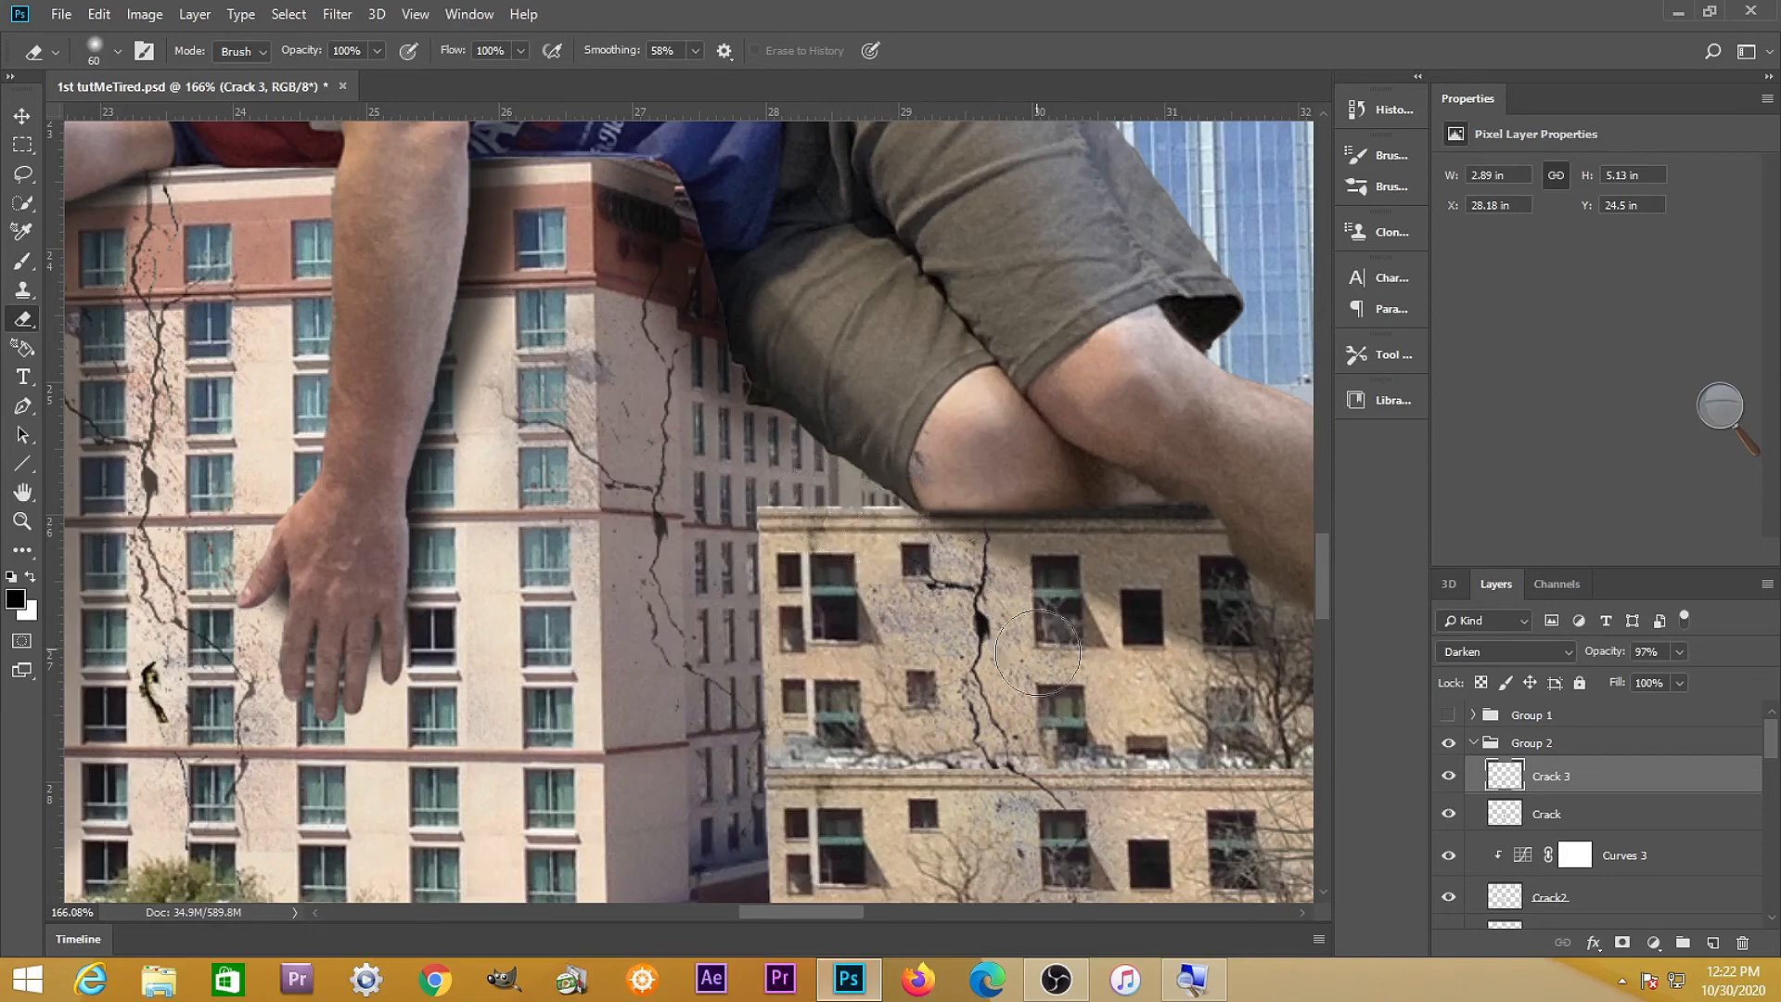
scroll(1049, 663, "down", 2)
scroll(1049, 663, "down", 2)
Paint black shadow between and around the hanging hand's fingers and thumb on the shadow arm 2 layer with a soft 20 px brush
scroll(1067, 673, "down", 4)
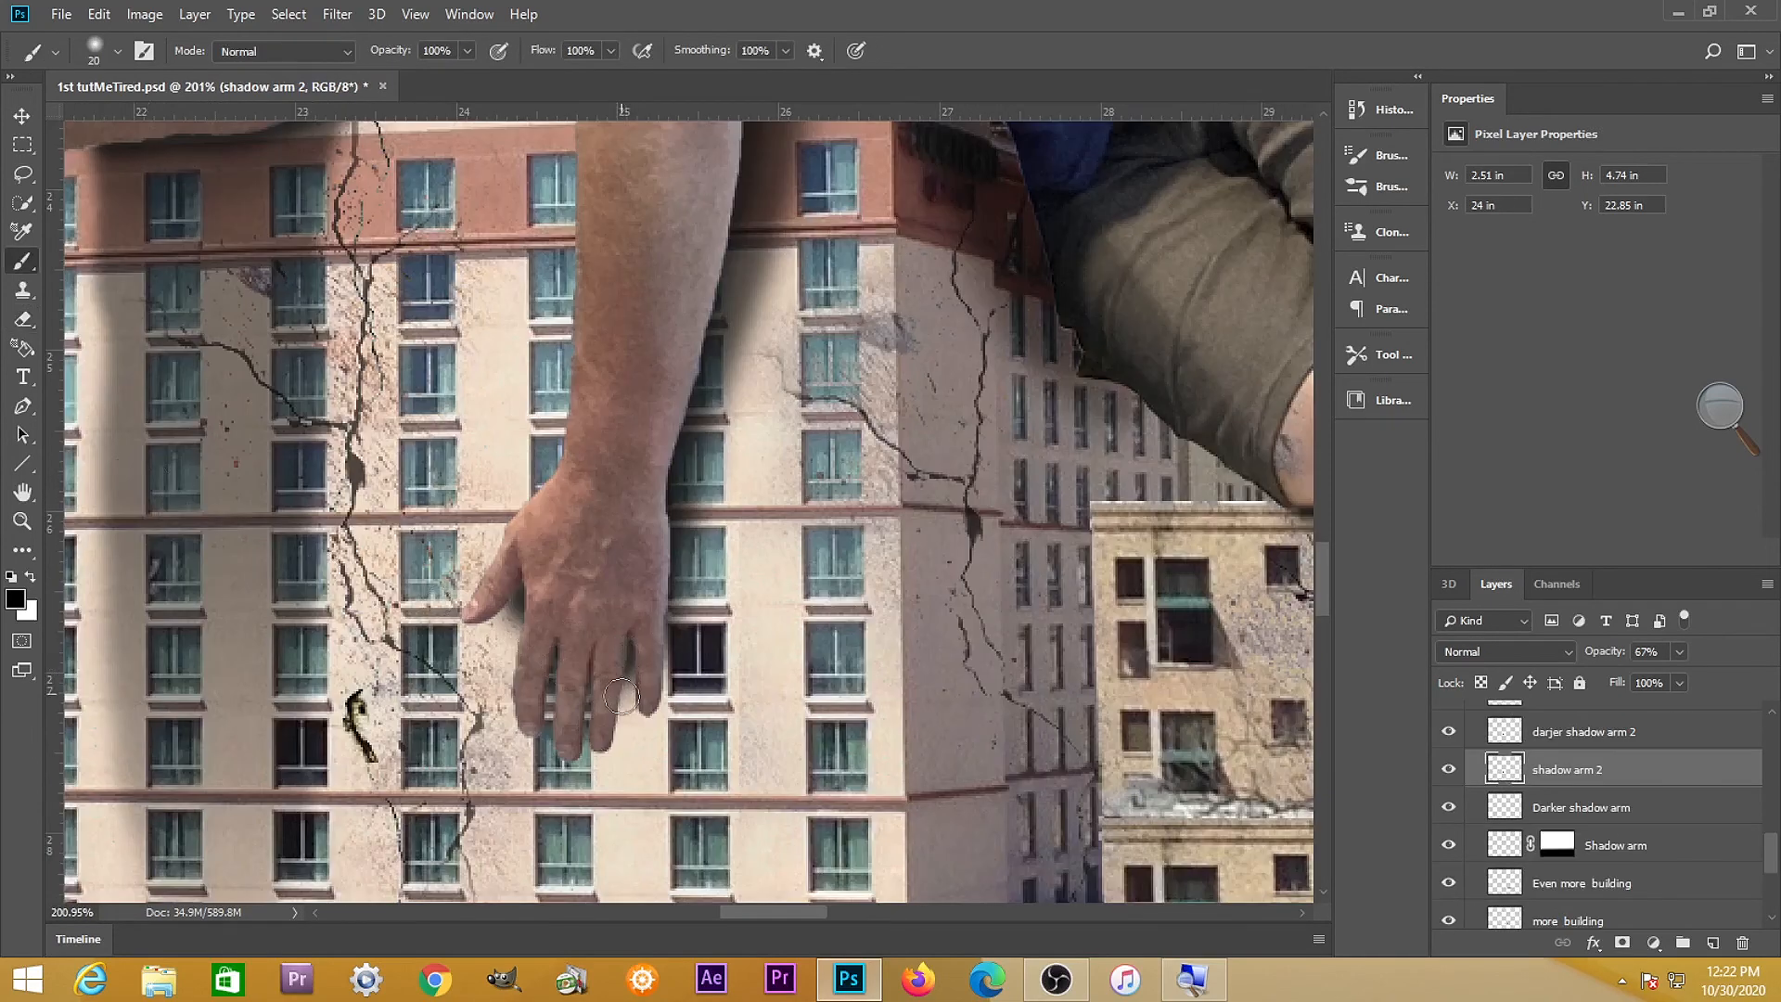
left_click_drag(622, 696, 601, 746)
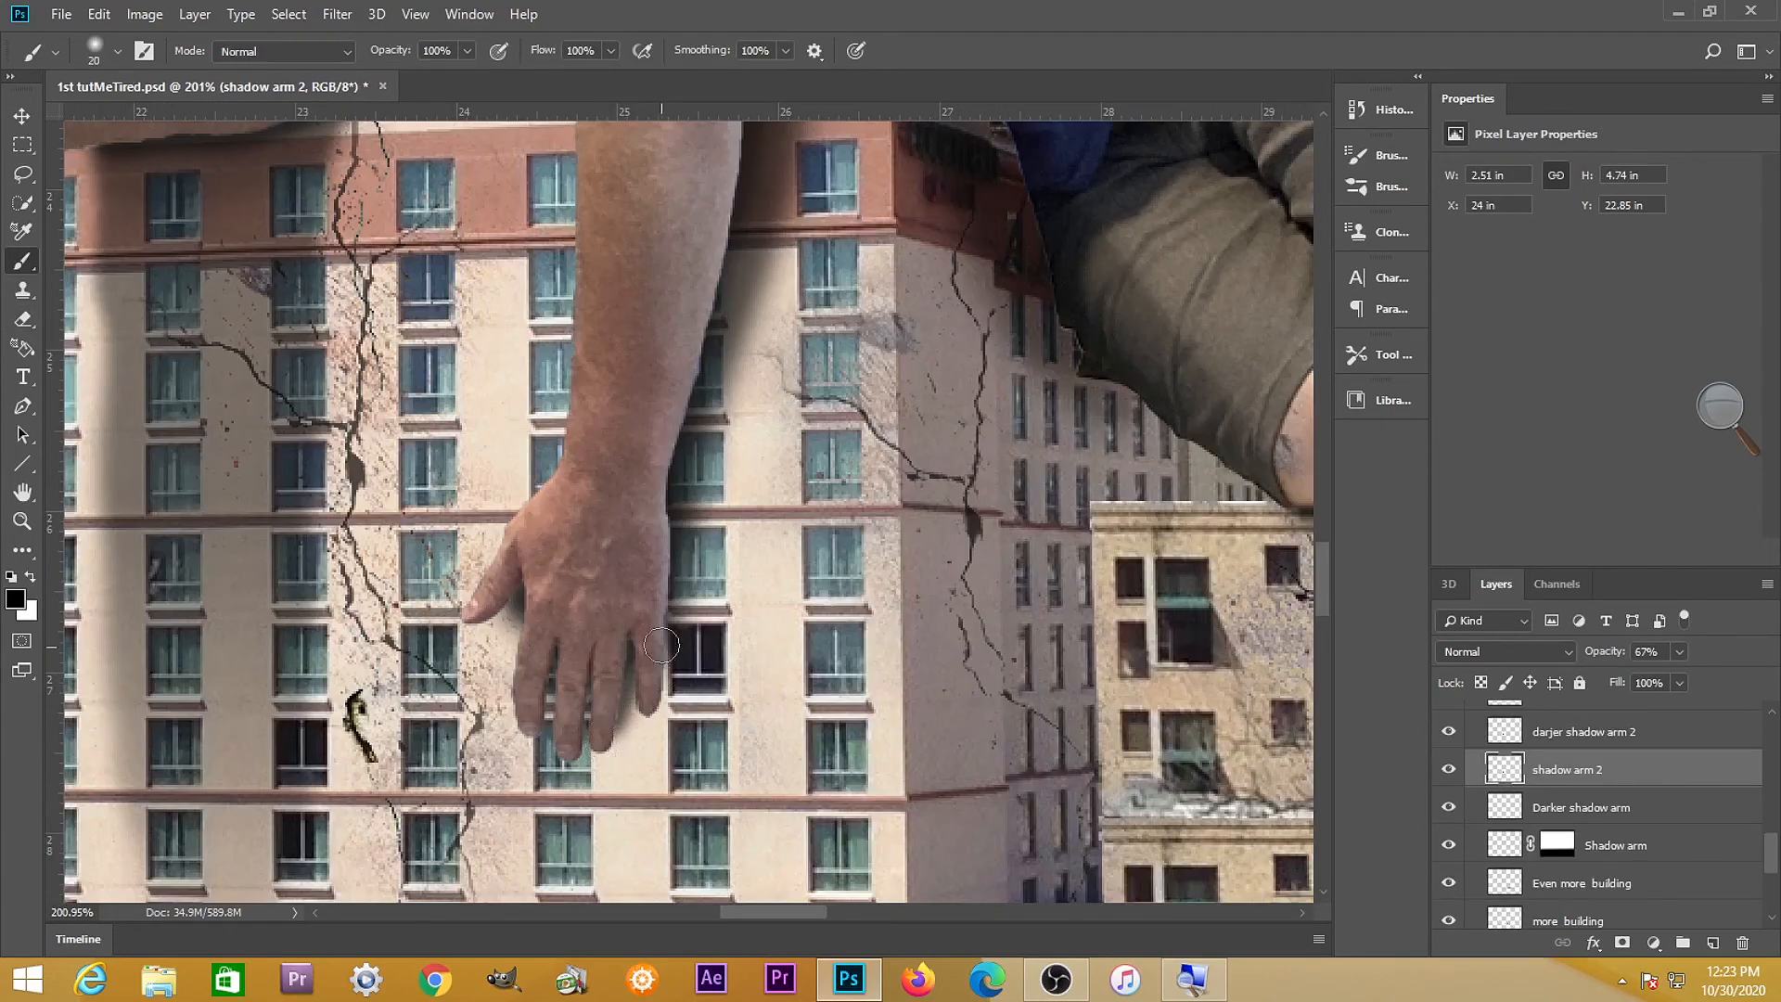
left_click_drag(657, 632, 661, 709)
mouse_move(494, 620)
left_mouse_down()
mouse_move(501, 633)
mouse_move(508, 616)
left_mouse_up()
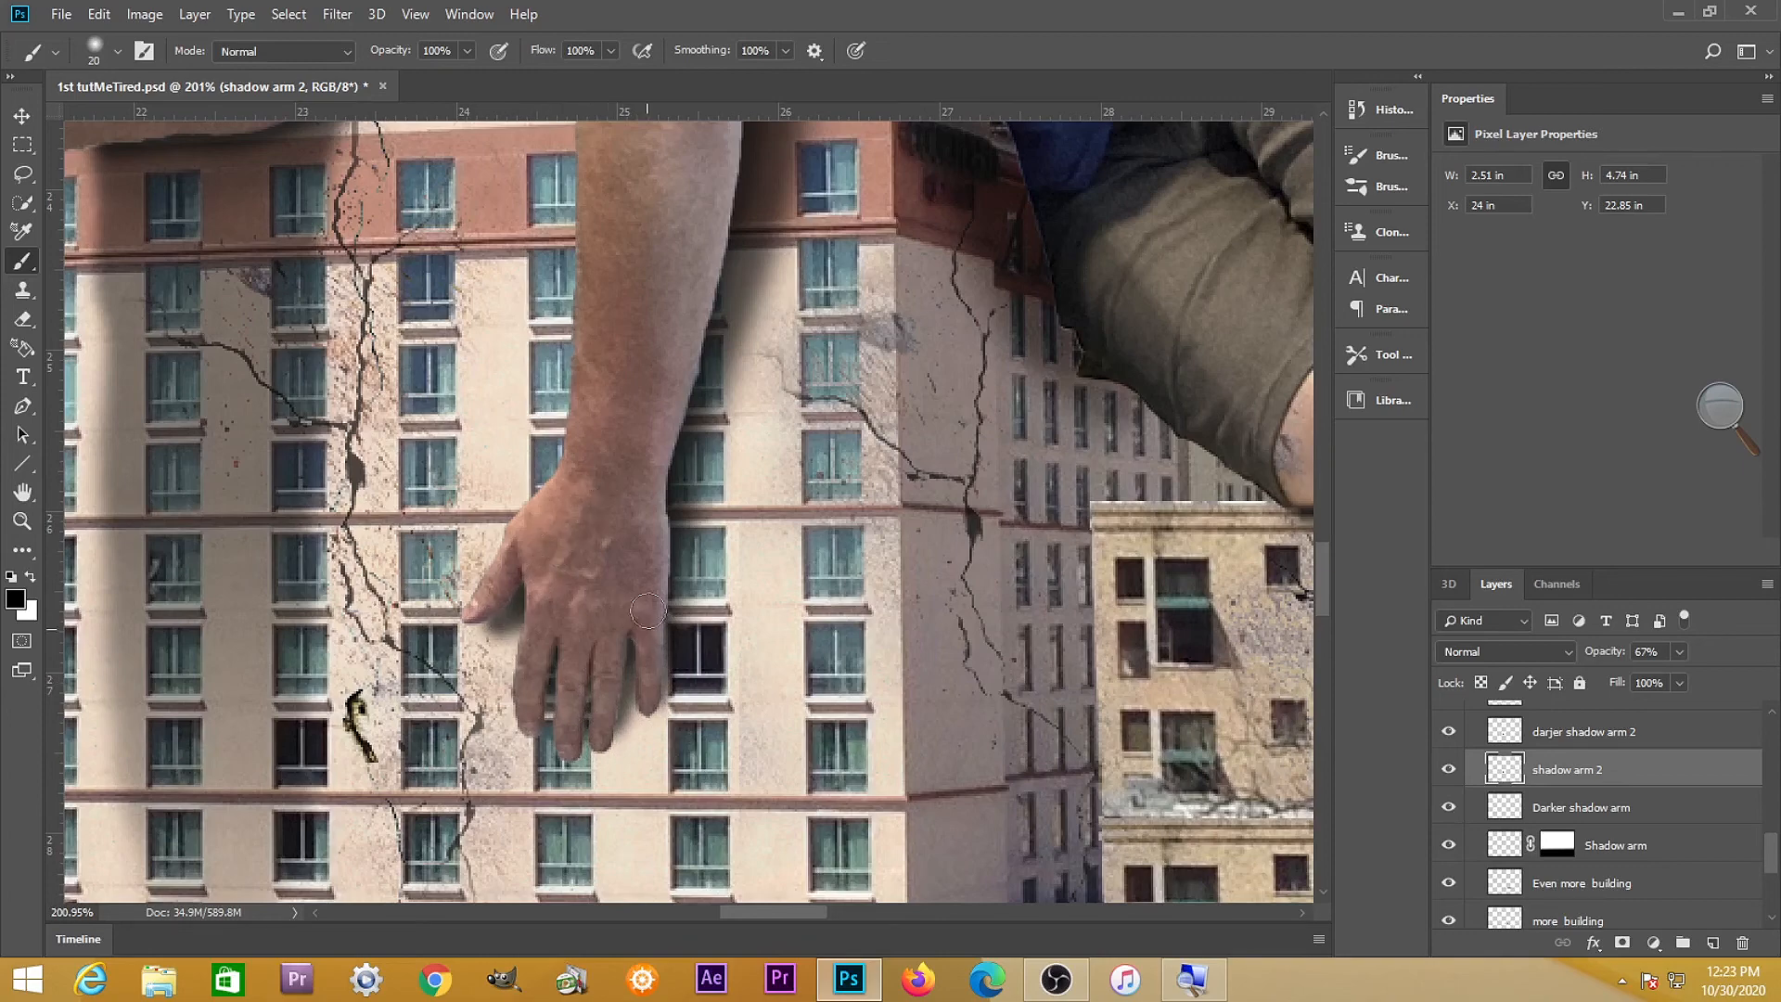
scroll(640, 612, "down", 5)
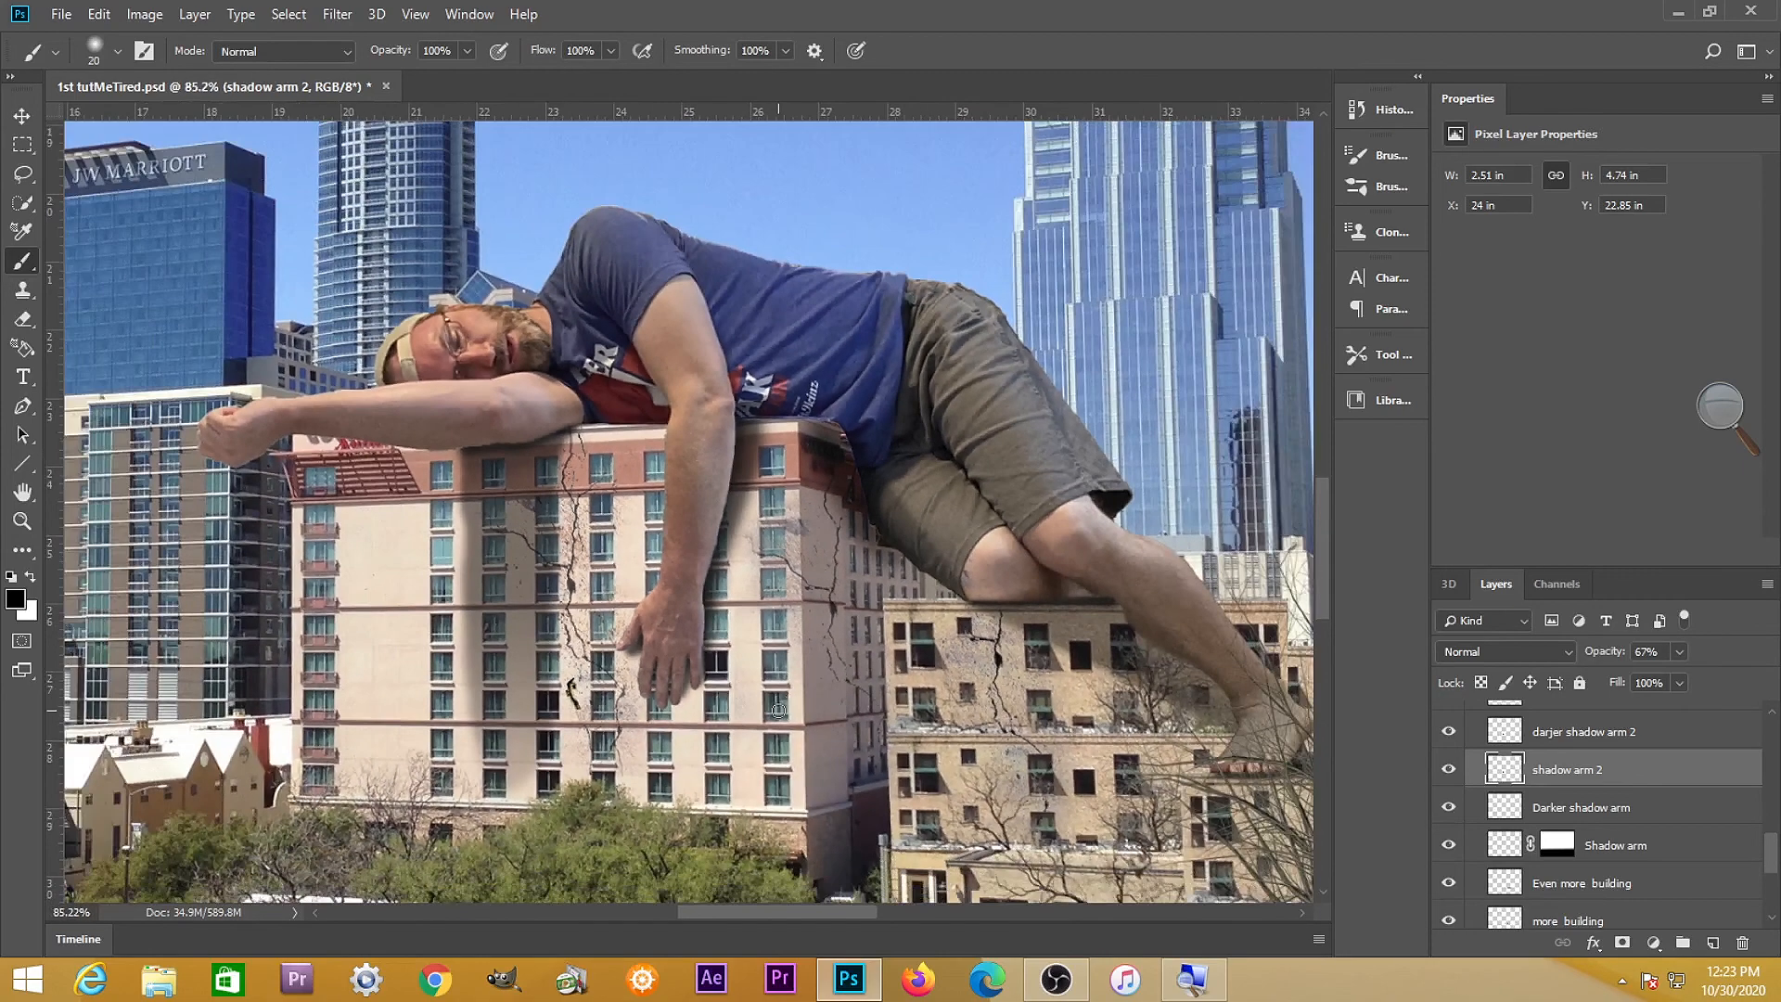
scroll(779, 710, "down", 4)
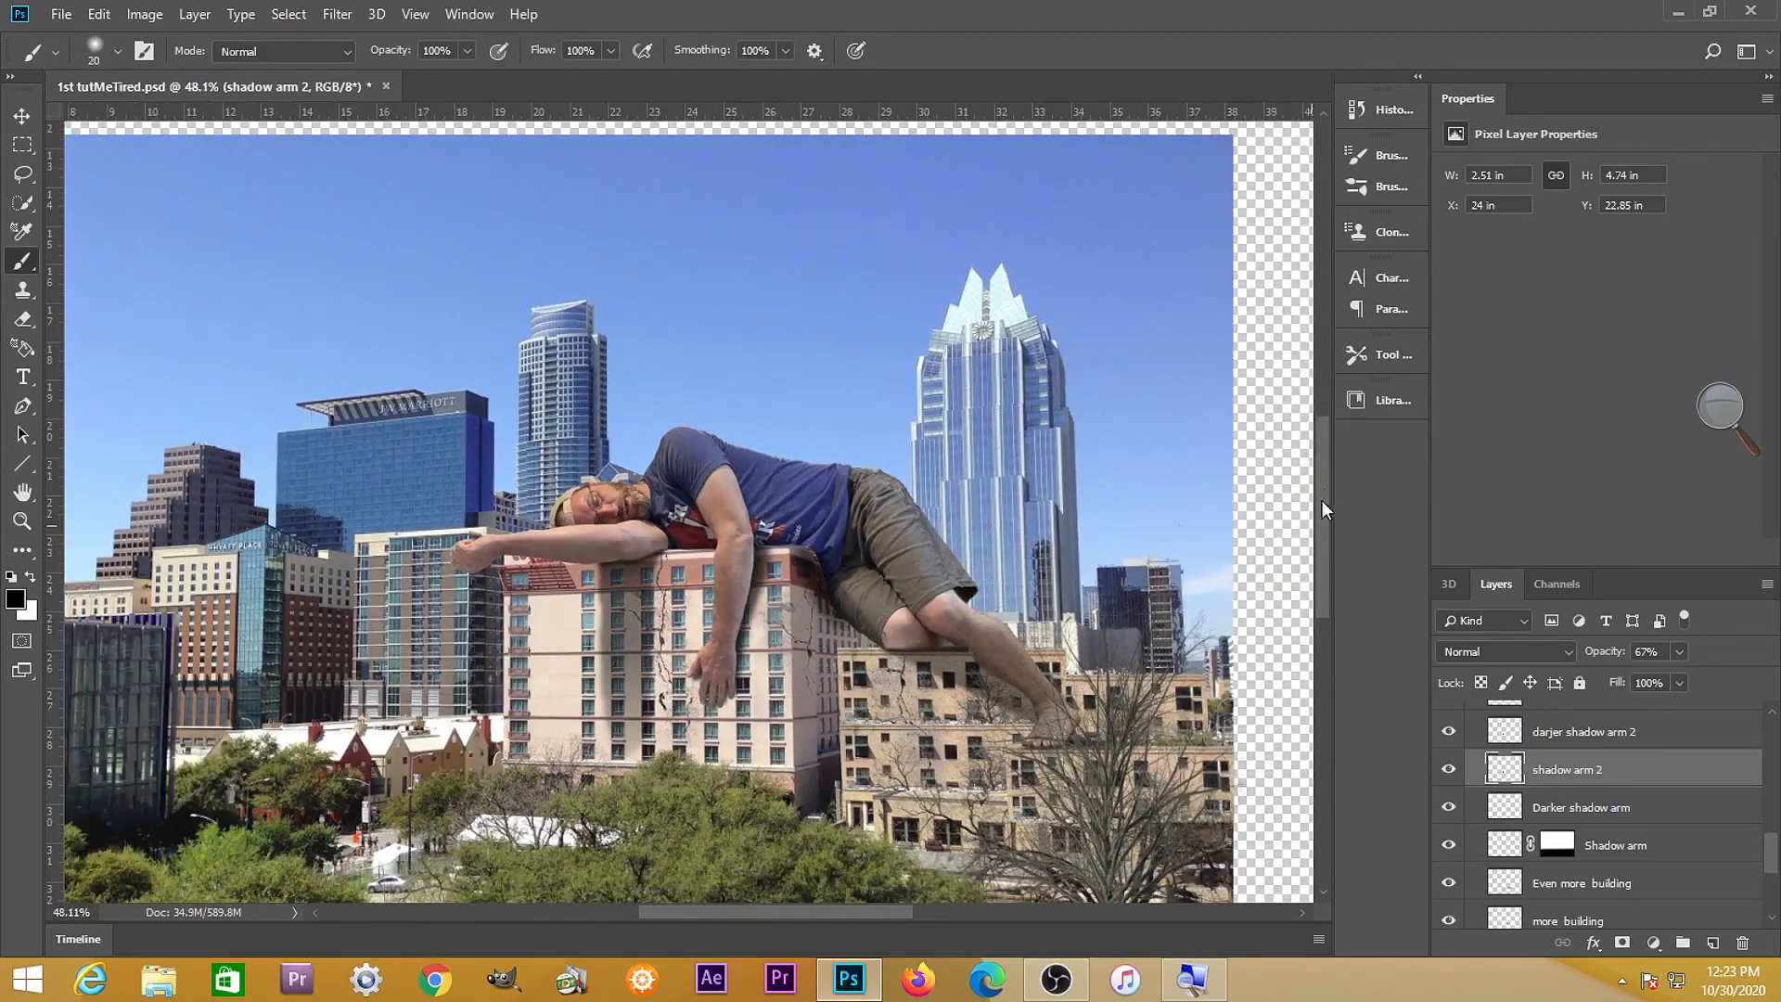
Review the whole skyline composite and save the changes to the existing file 1st tutMeTired.psd
left_click_drag(1324, 493, 1326, 498)
scroll(1241, 582, "down", 1)
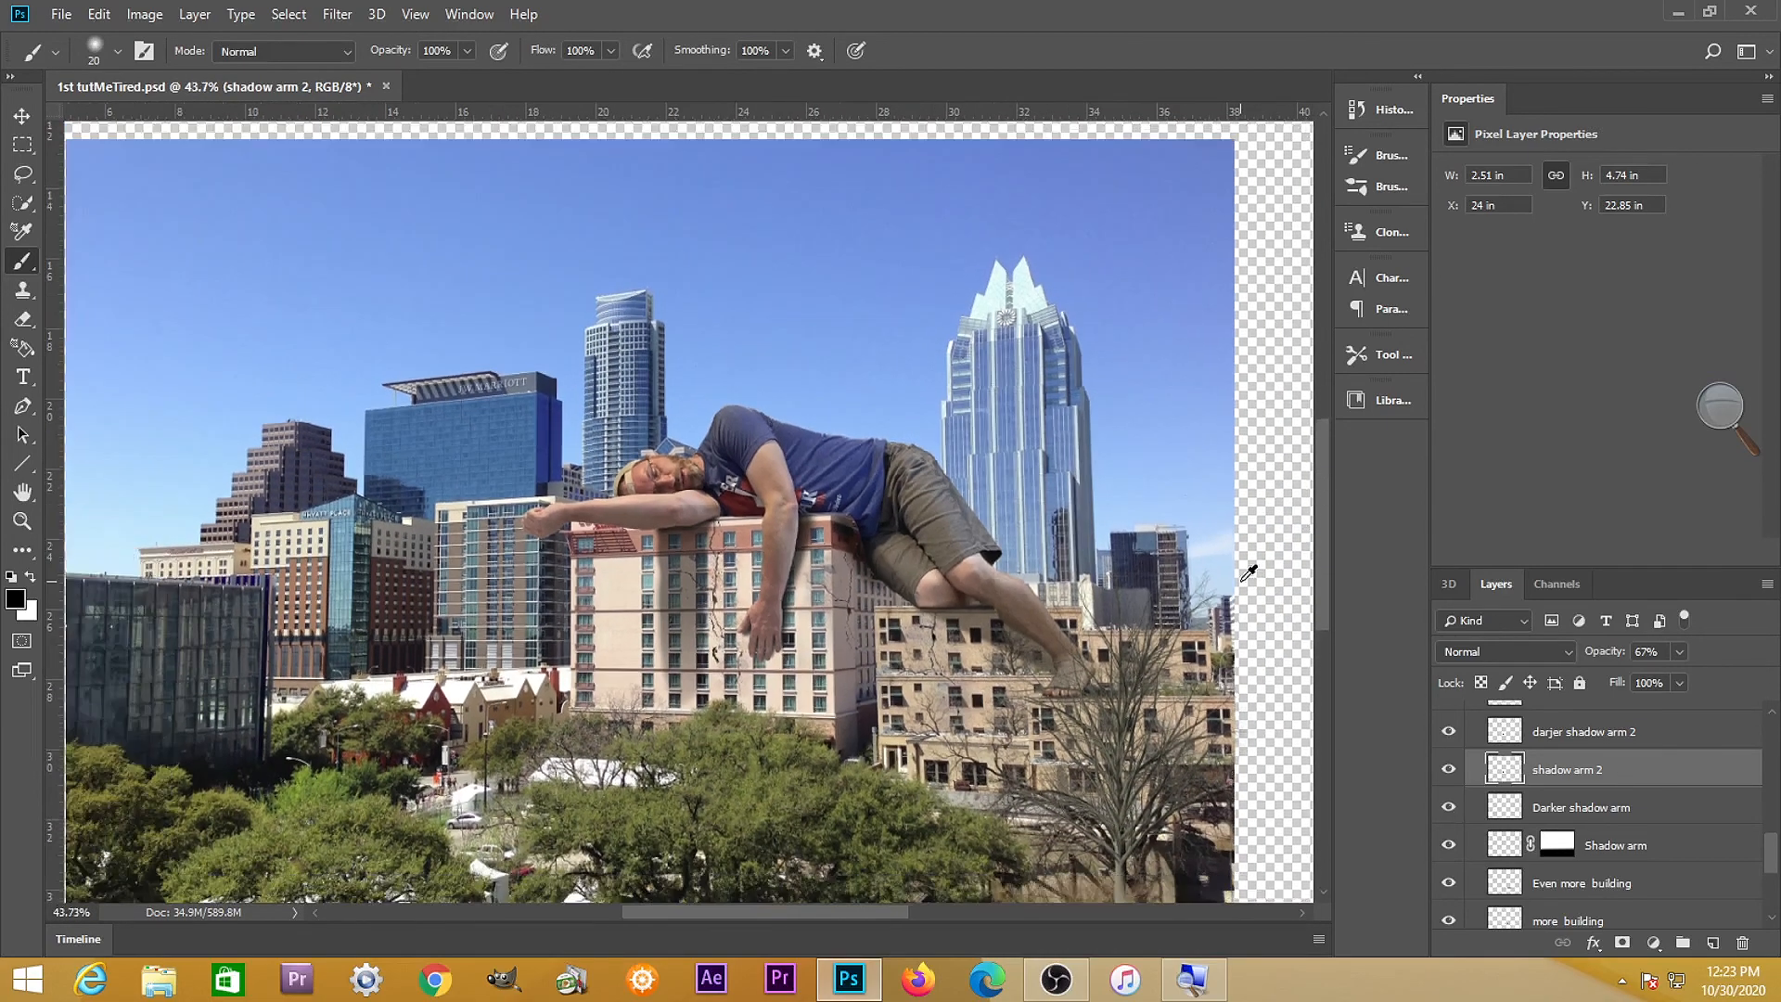
scroll(1252, 579, "down", 1)
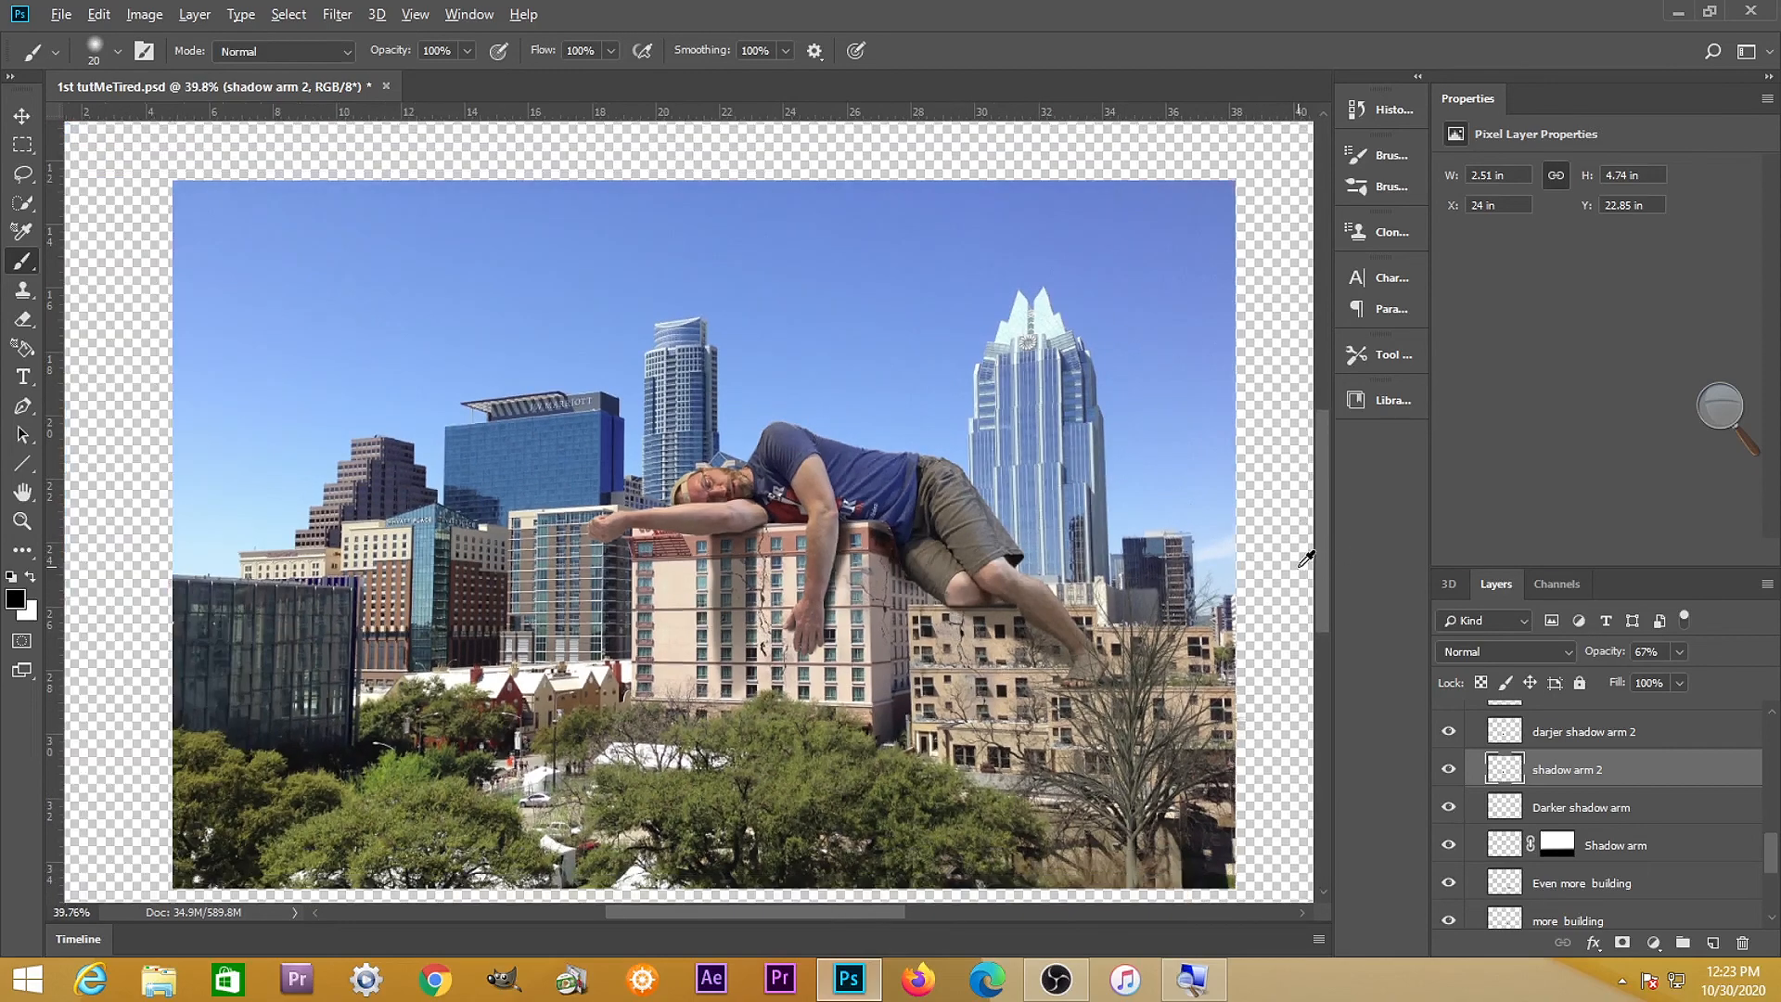
scroll(1306, 559, "up", 1)
scroll(1321, 562, "down", 1)
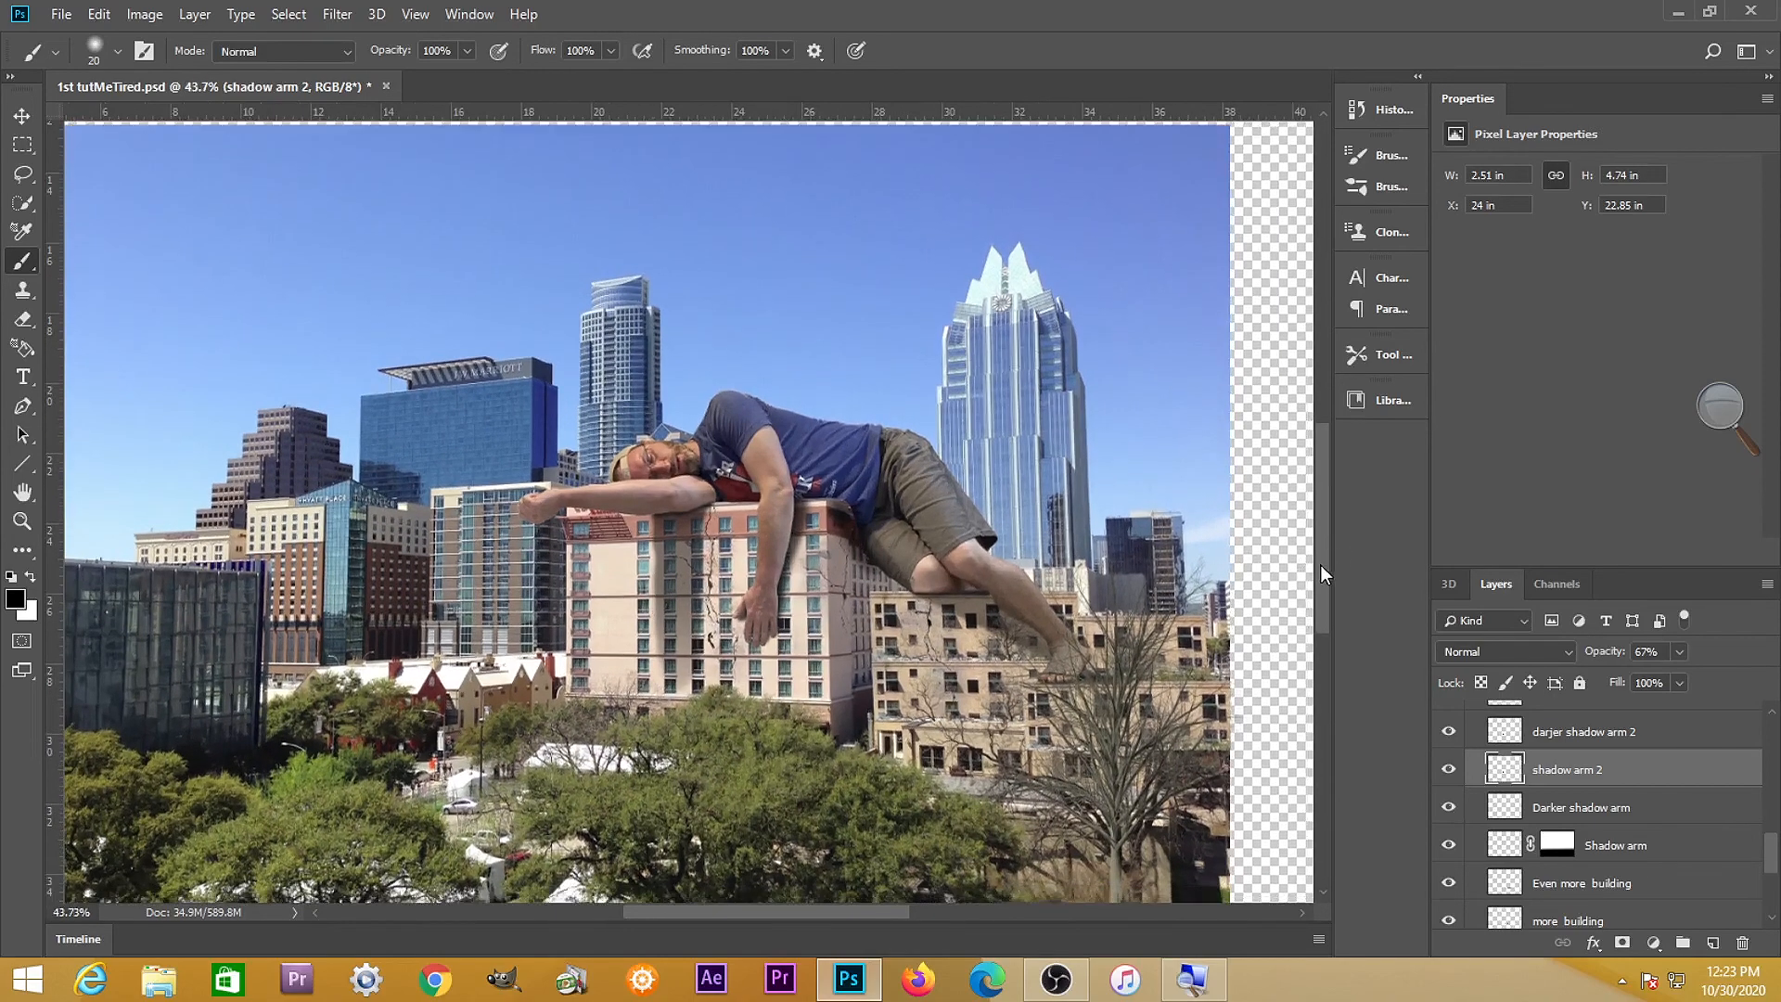
left_click_drag(697, 911, 688, 910)
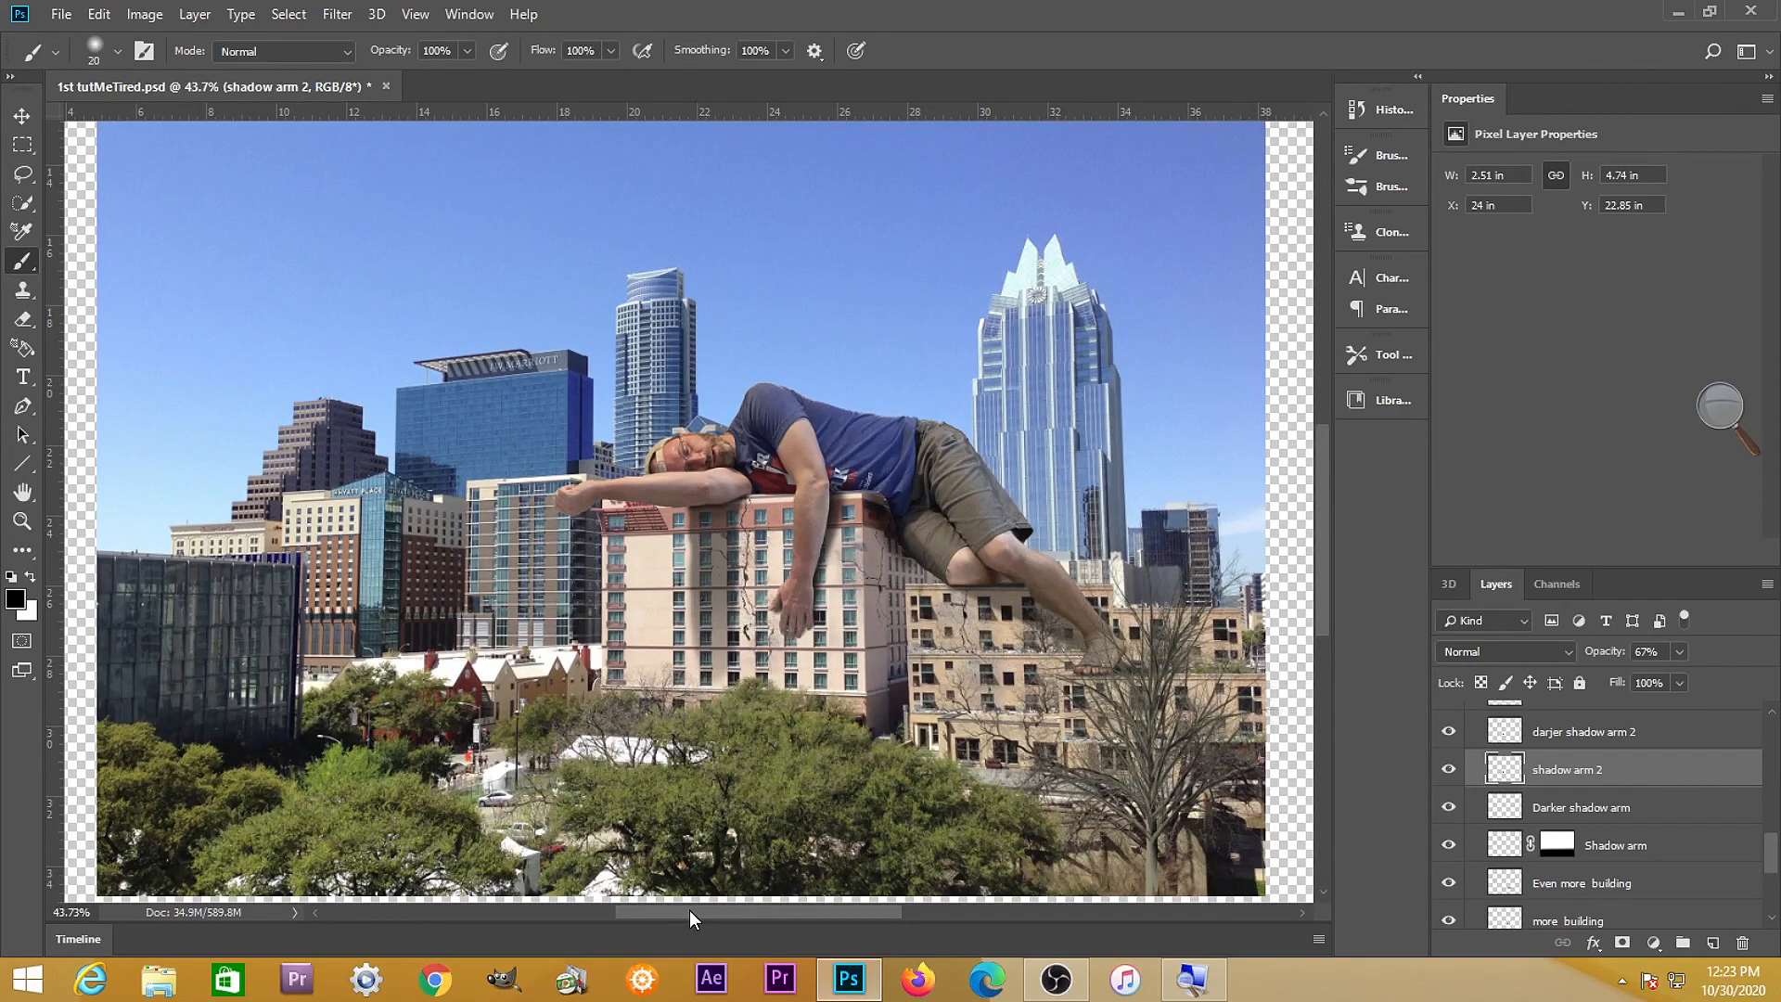
left_click(61, 13)
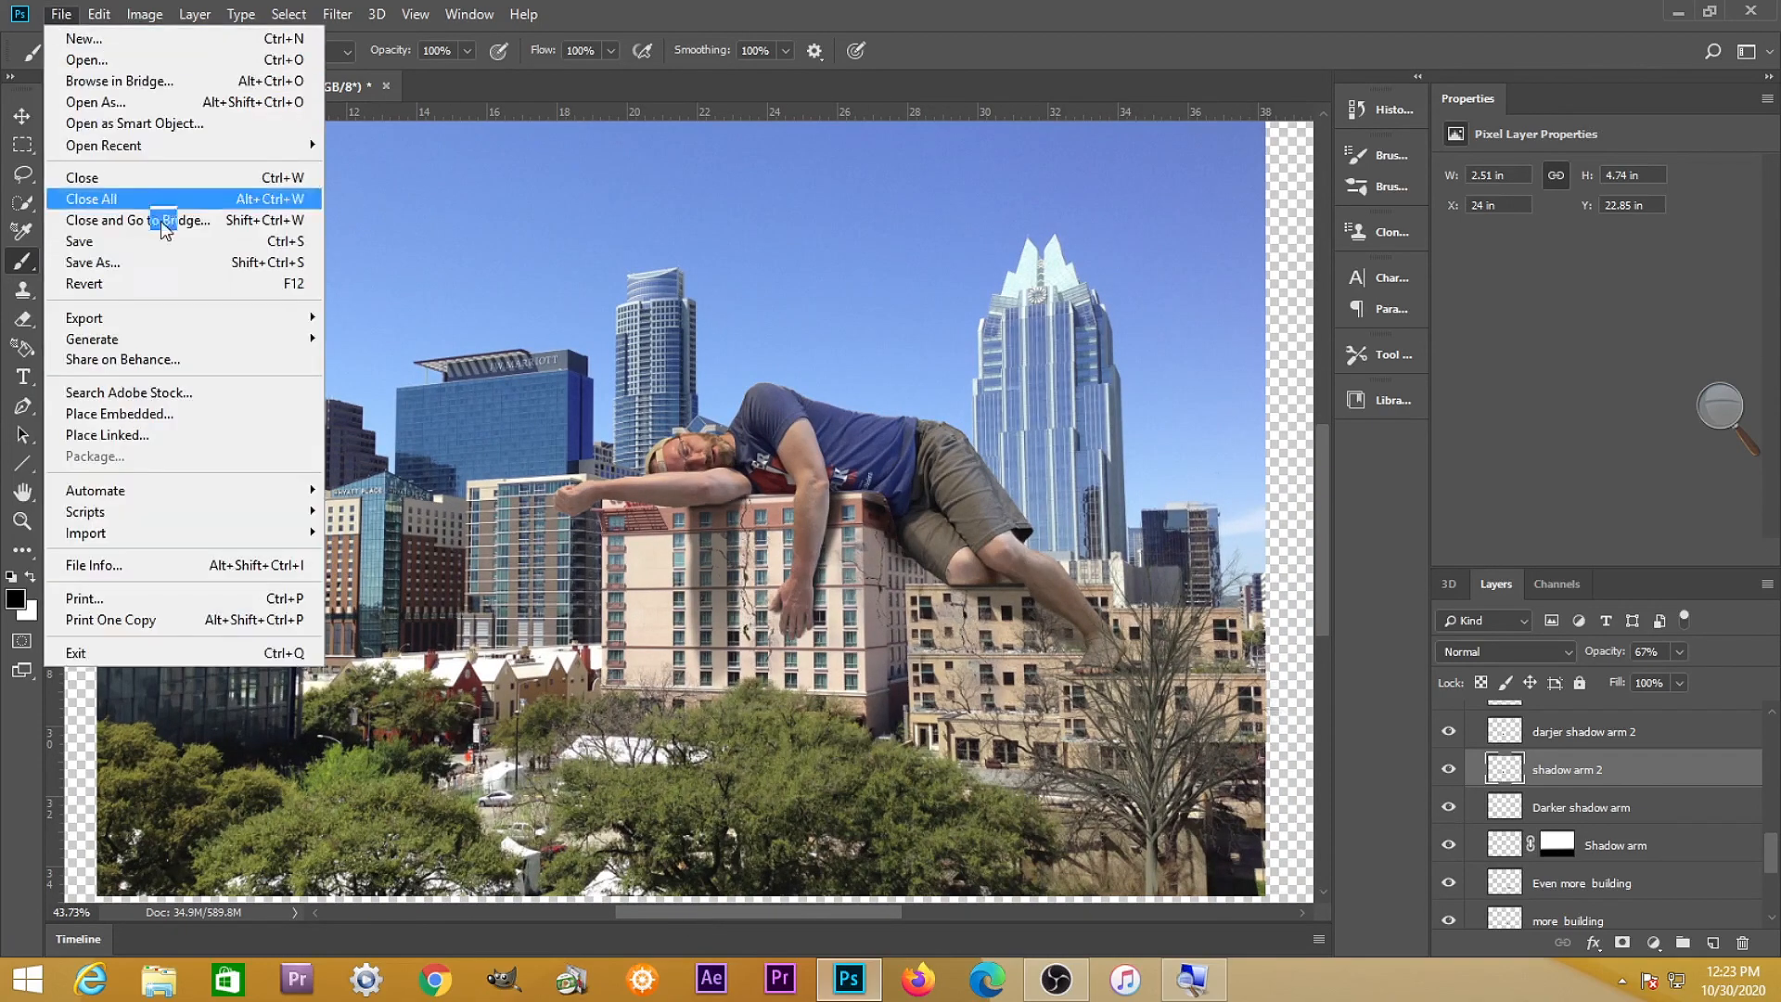
left_click(130, 242)
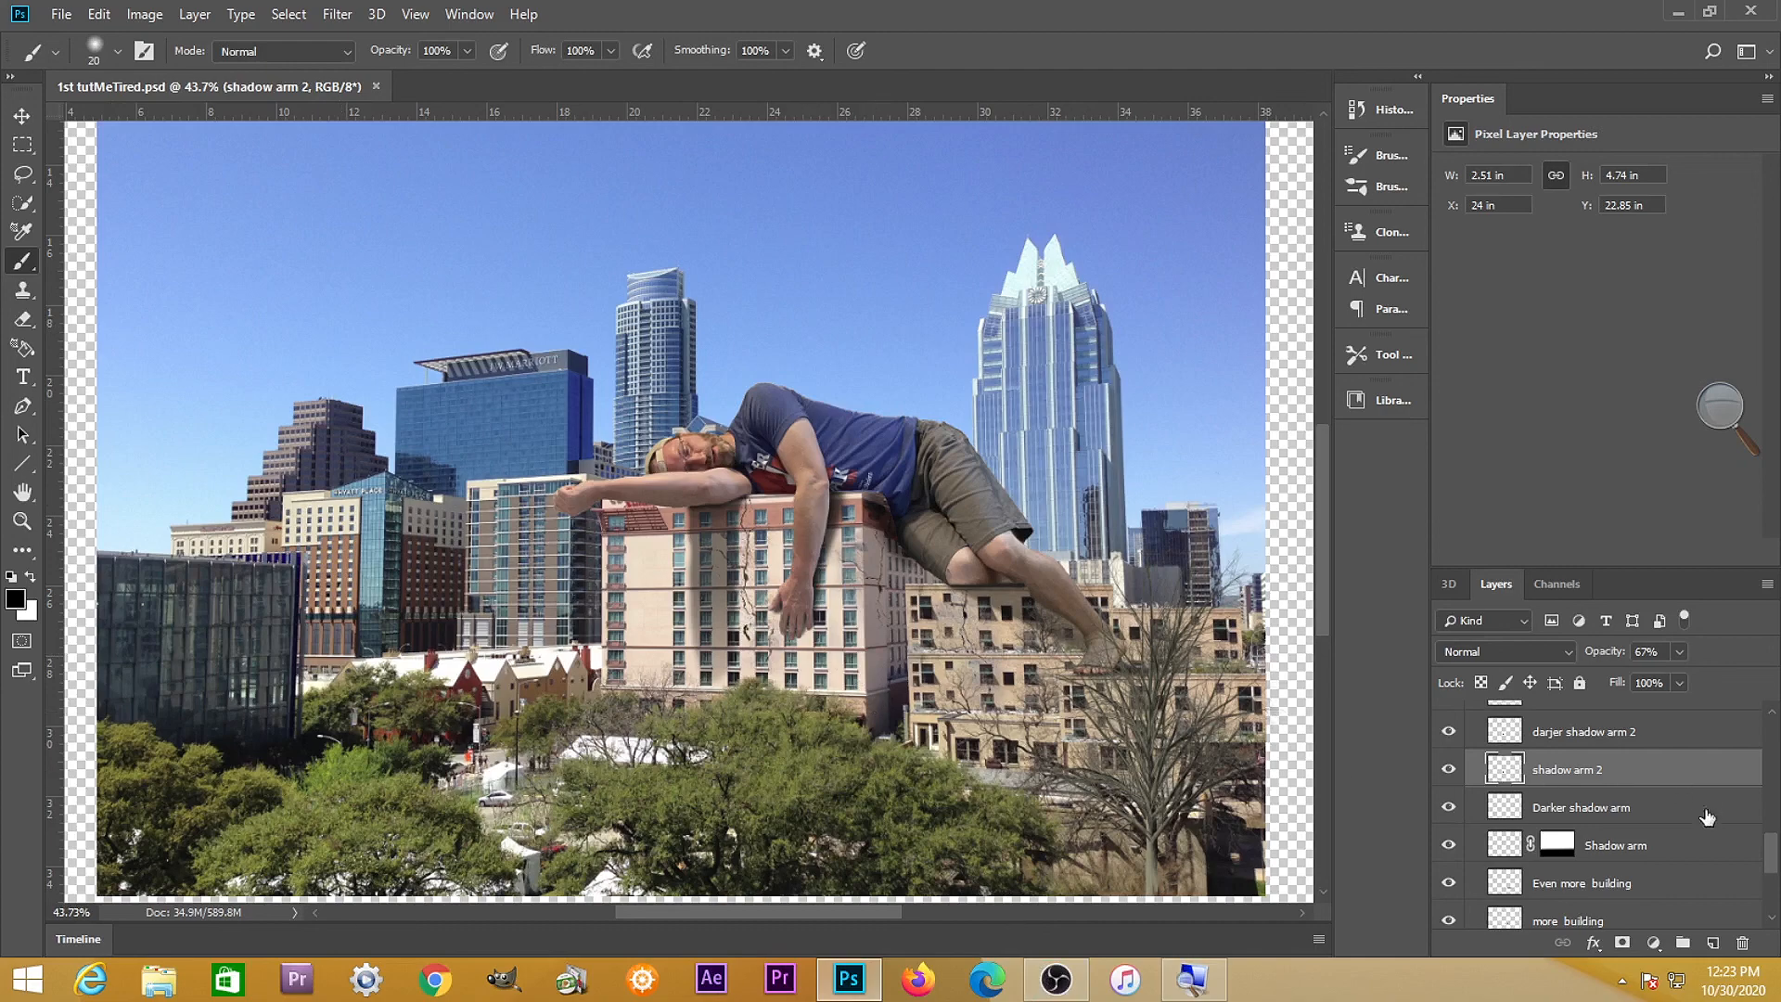
left_click_drag(1771, 858, 1775, 730)
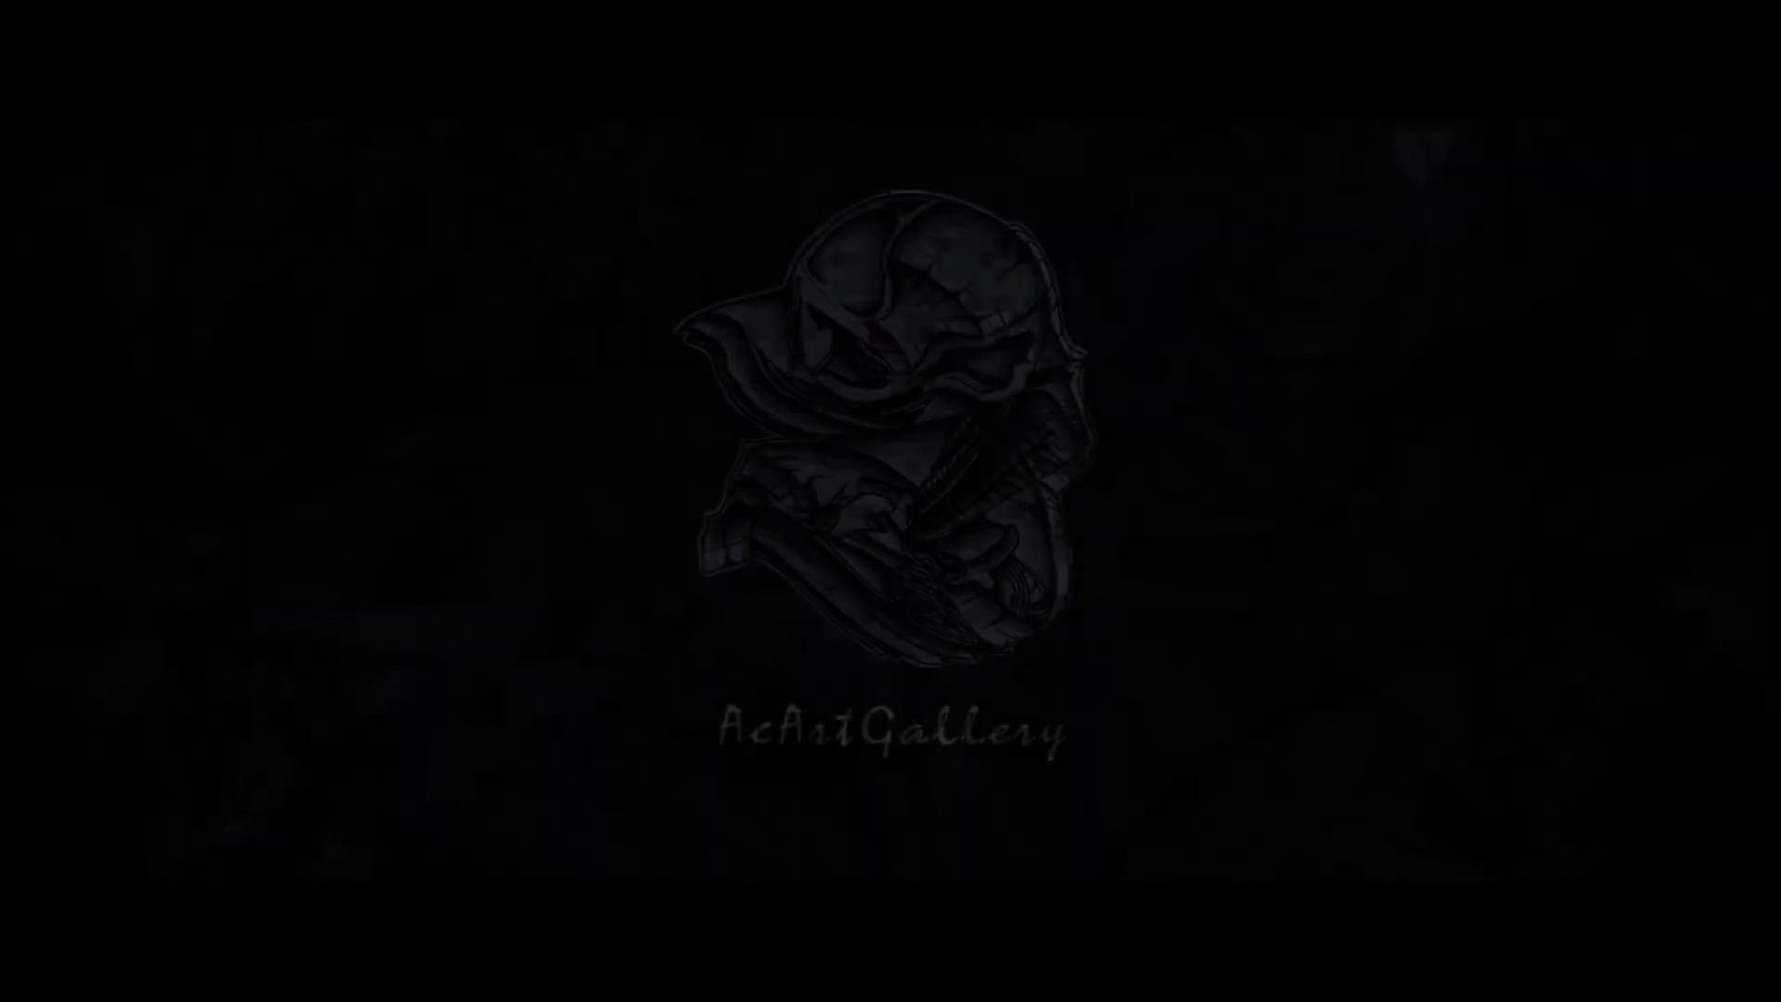